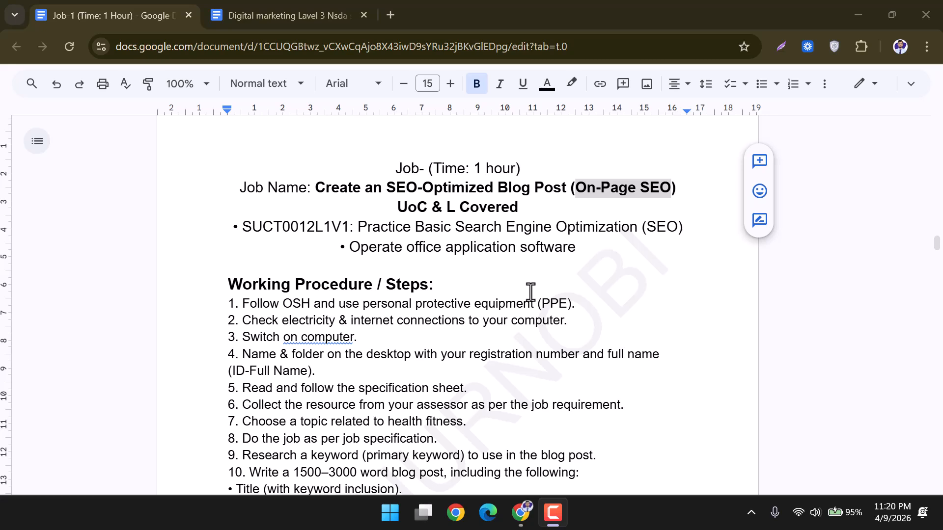
# Review the job sheet's blog post title and the Working Procedure / Steps heading.
pyautogui.moveTo(316, 189); pyautogui.dragTo(556, 190)
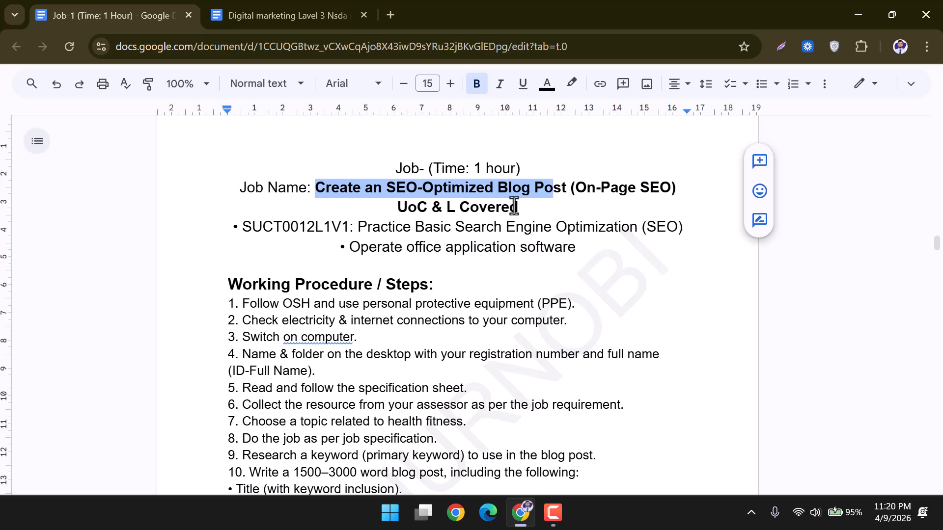
pyautogui.scroll(-2, 380, 289)
pyautogui.click(213, 201)
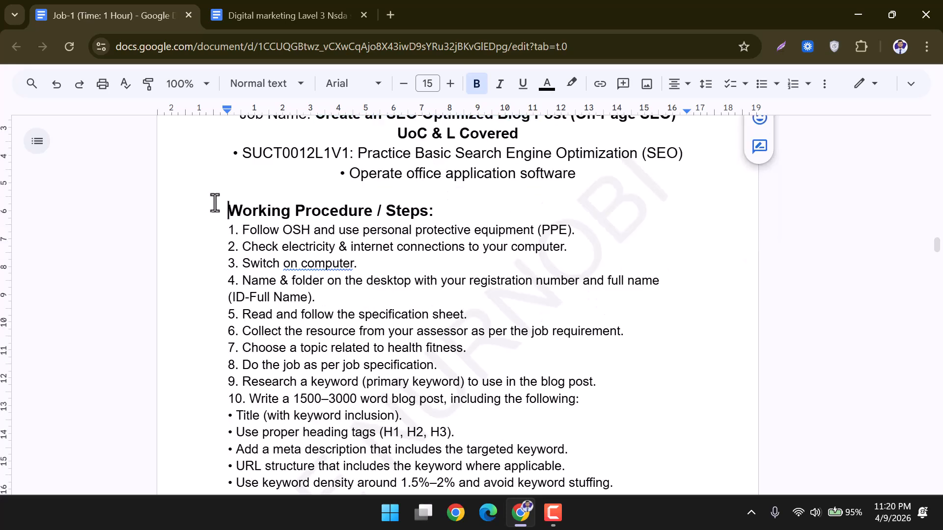
pyautogui.moveTo(229, 211); pyautogui.dragTo(432, 212)
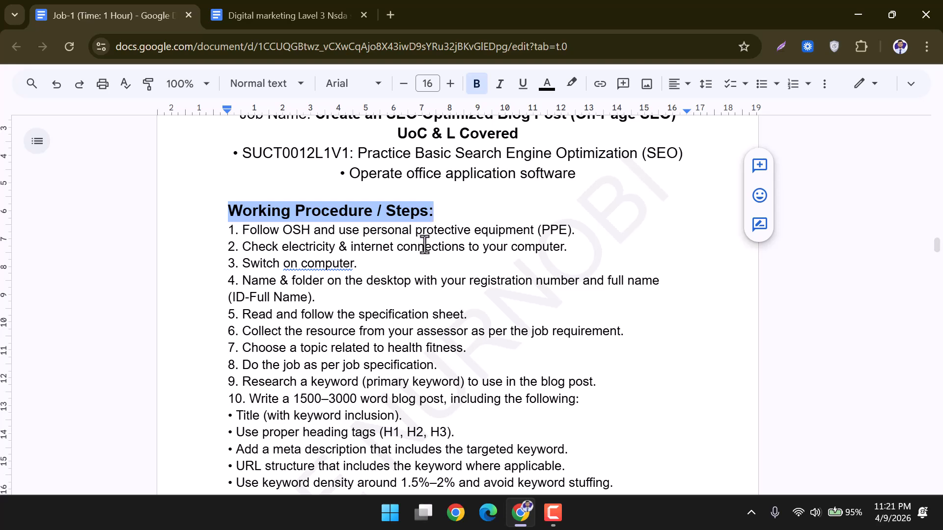
pyautogui.scroll(-2, 425, 242)
pyautogui.moveTo(239, 156); pyautogui.dragTo(298, 157)
pyautogui.scroll(2, 288, 156)
# Review procedure steps 2 to 6, from checking electricity to collecting resources.
pyautogui.moveTo(242, 247); pyautogui.dragTo(326, 250)
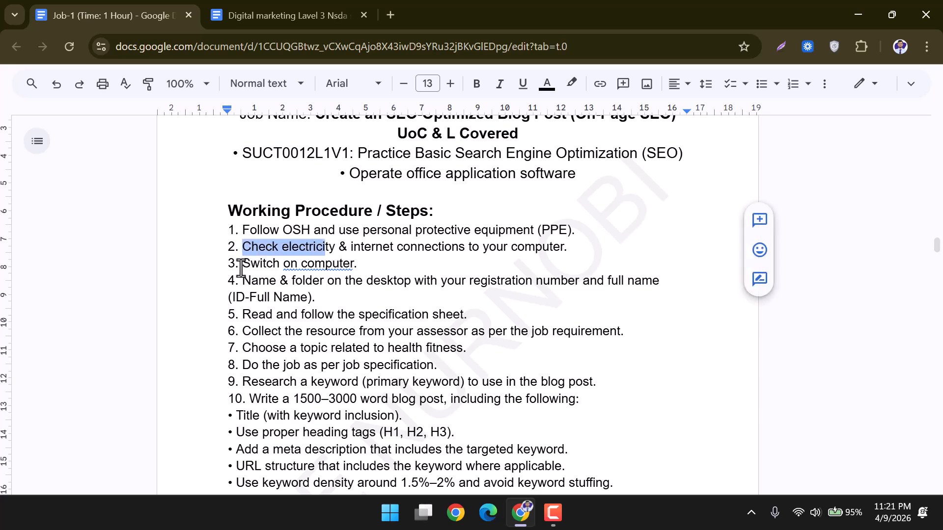
pyautogui.moveTo(241, 268); pyautogui.dragTo(347, 269)
pyautogui.moveTo(241, 282); pyautogui.dragTo(314, 283)
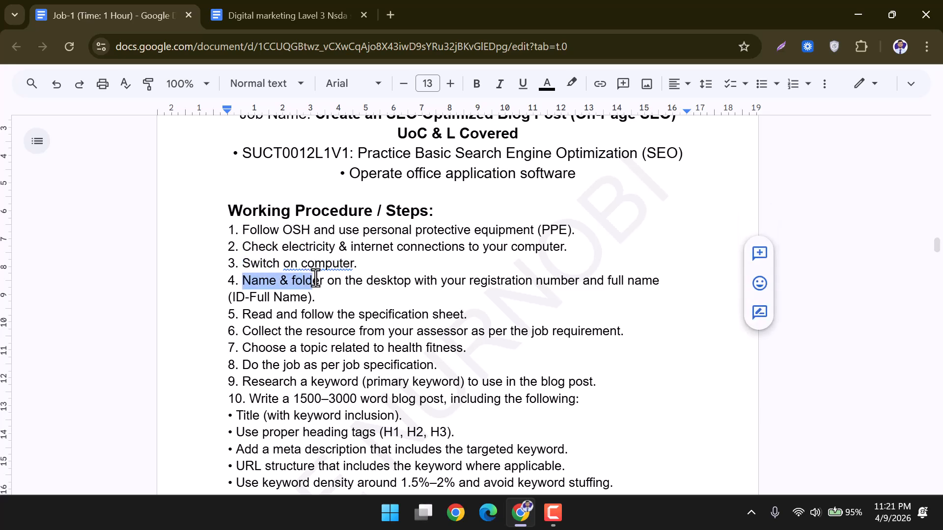
pyautogui.moveTo(252, 316); pyautogui.dragTo(461, 315)
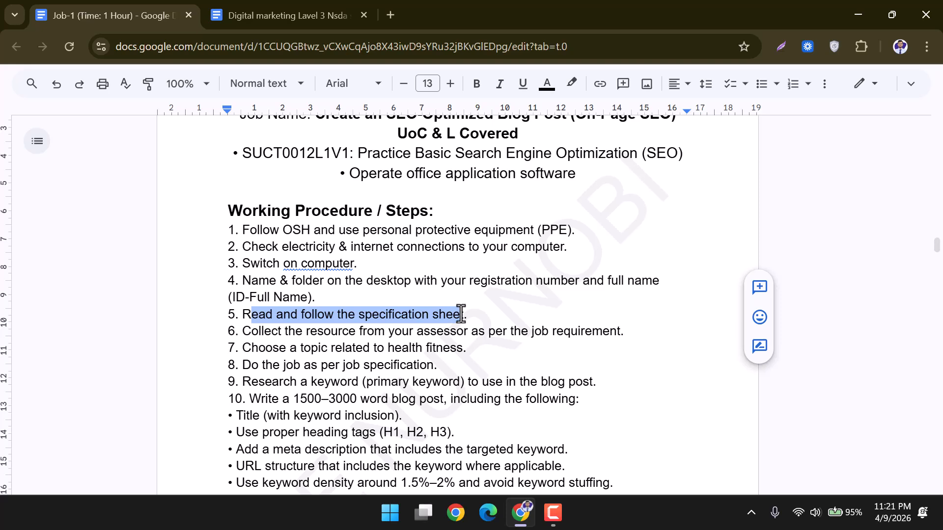
pyautogui.click(485, 315)
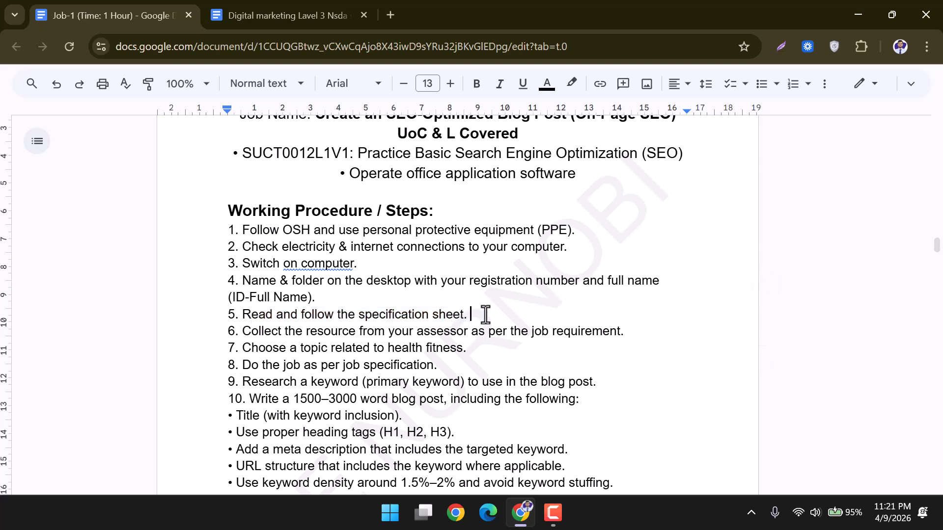
pyautogui.scroll(-1, 447, 327)
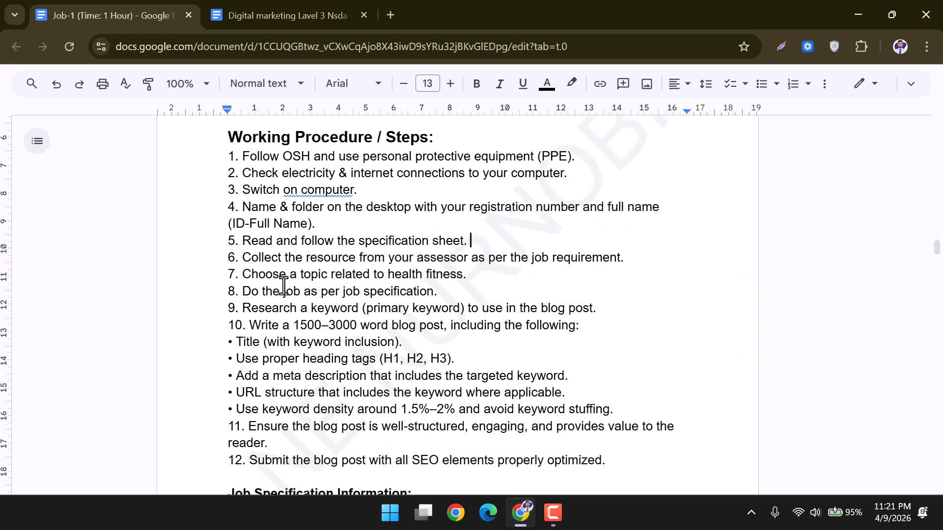
pyautogui.moveTo(239, 262); pyautogui.dragTo(624, 262)
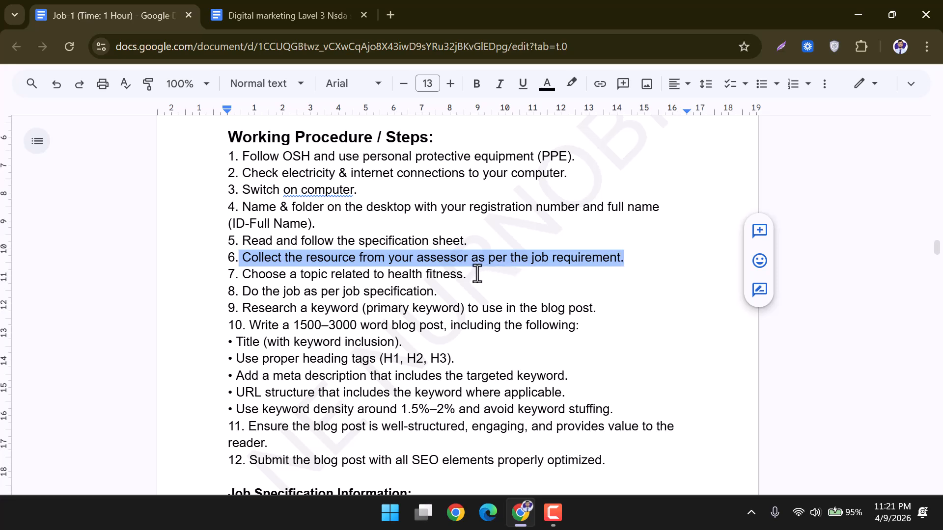
# Highlight 'health fitness' in step 7 in green.
pyautogui.moveTo(477, 275); pyautogui.dragTo(382, 273)
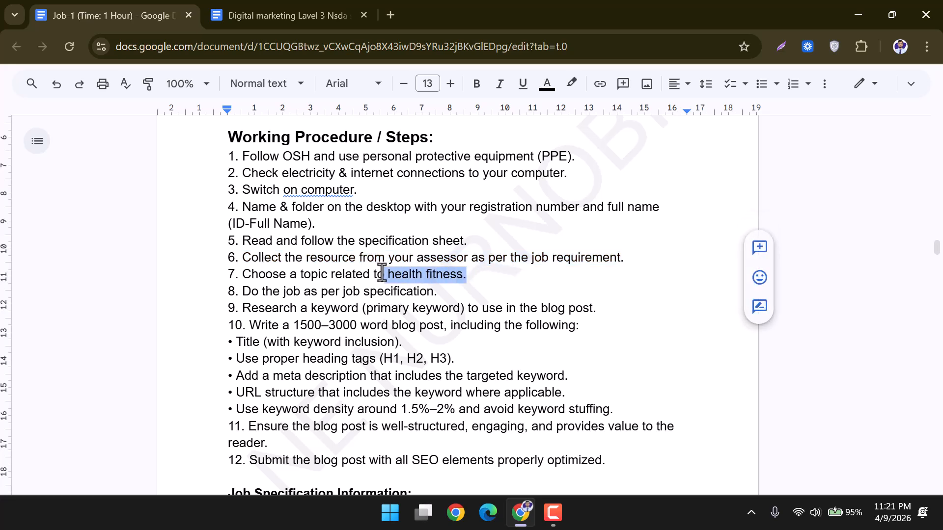
pyautogui.moveTo(242, 275); pyautogui.dragTo(463, 274)
pyautogui.click(378, 273)
pyautogui.click(572, 83)
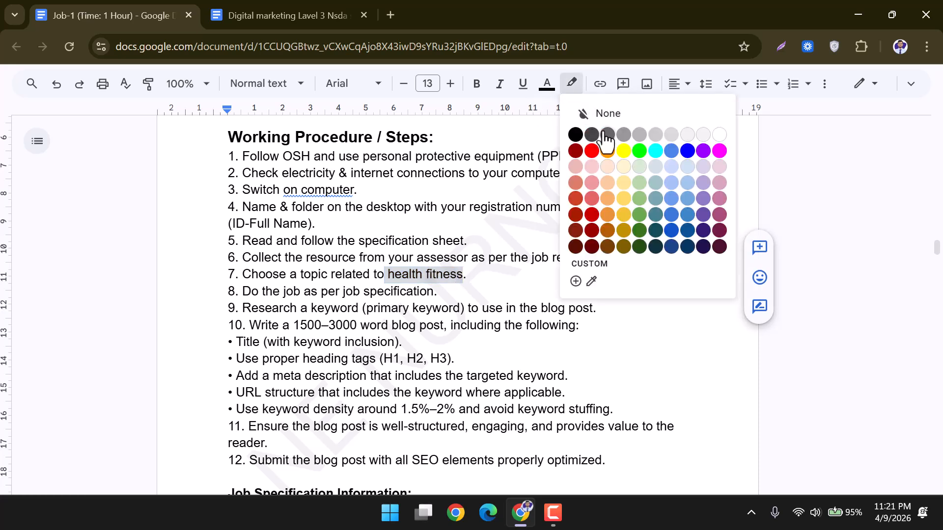
pyautogui.click(639, 150)
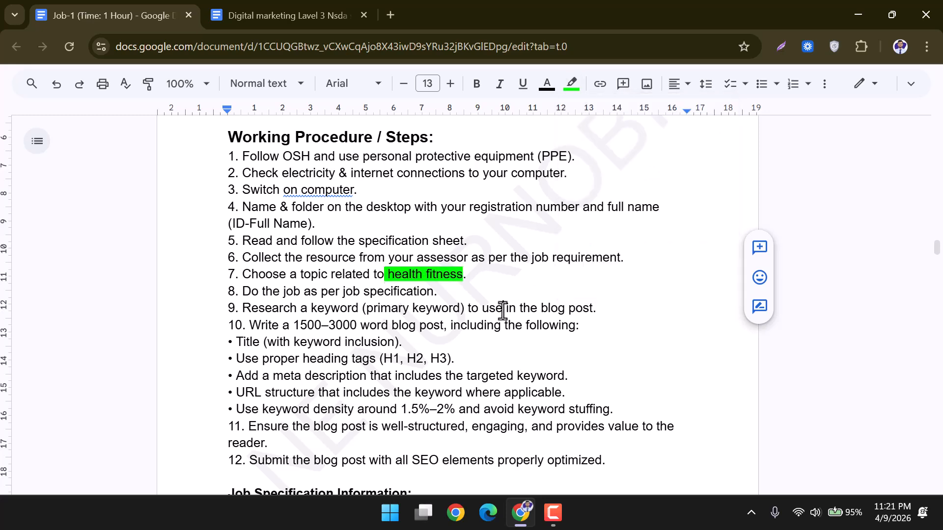
# Highlight 'primary keyword' in step 9 and the 1500–3000 word range in step 10 in green.
pyautogui.scroll(-1, 411, 304)
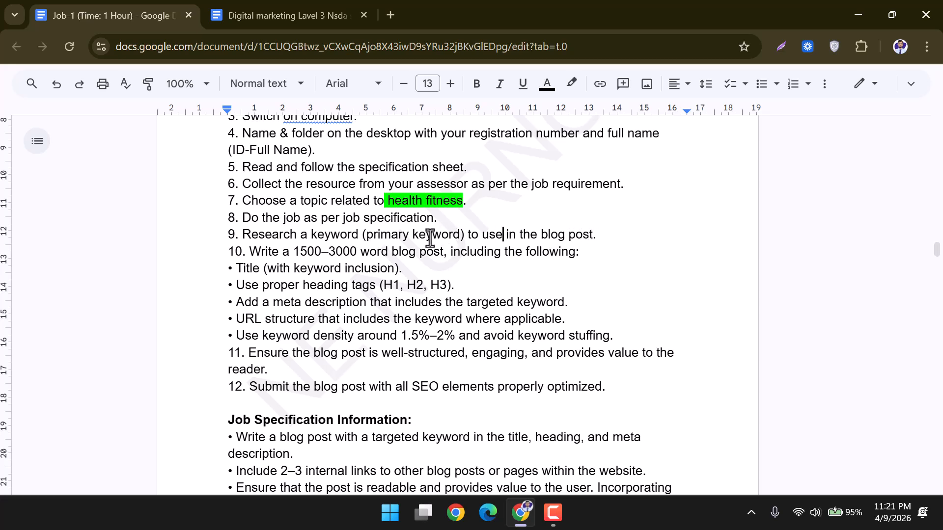
pyautogui.moveTo(366, 235); pyautogui.dragTo(464, 238)
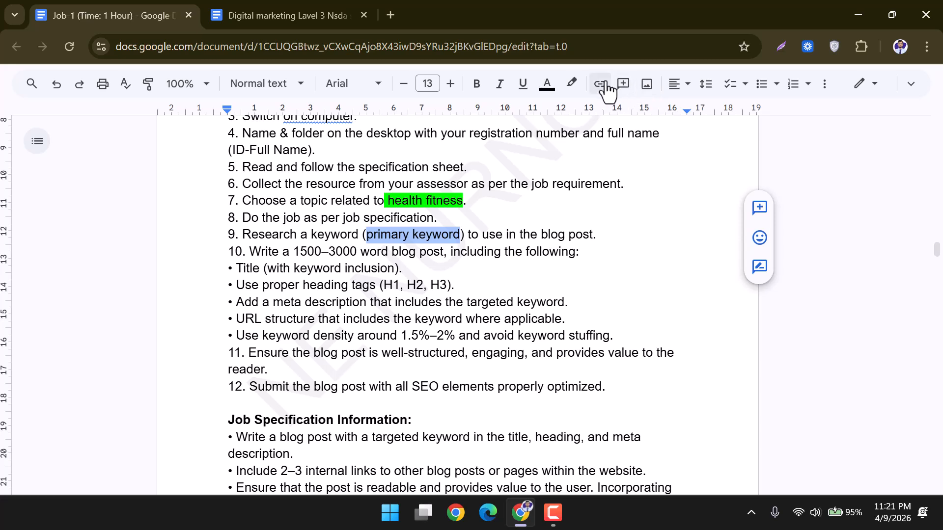
pyautogui.click(571, 83)
pyautogui.click(640, 151)
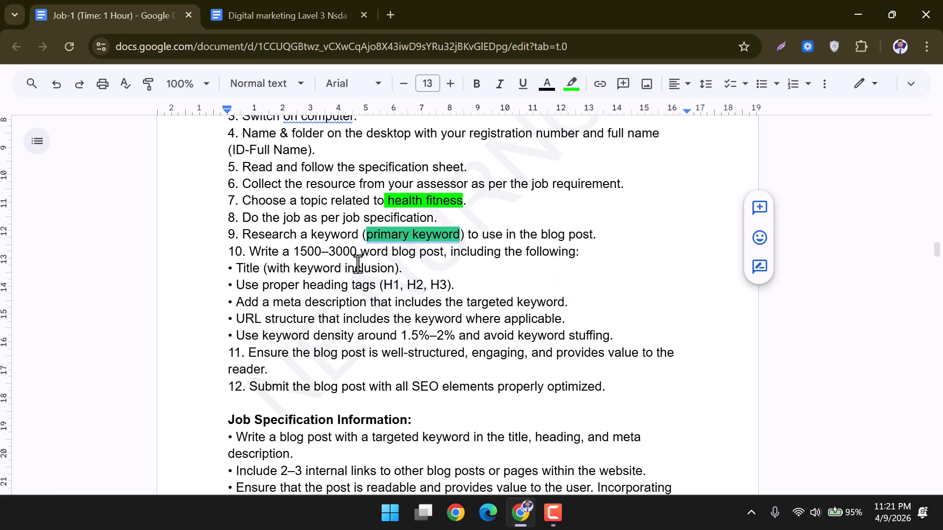
pyautogui.moveTo(292, 254); pyautogui.dragTo(355, 252)
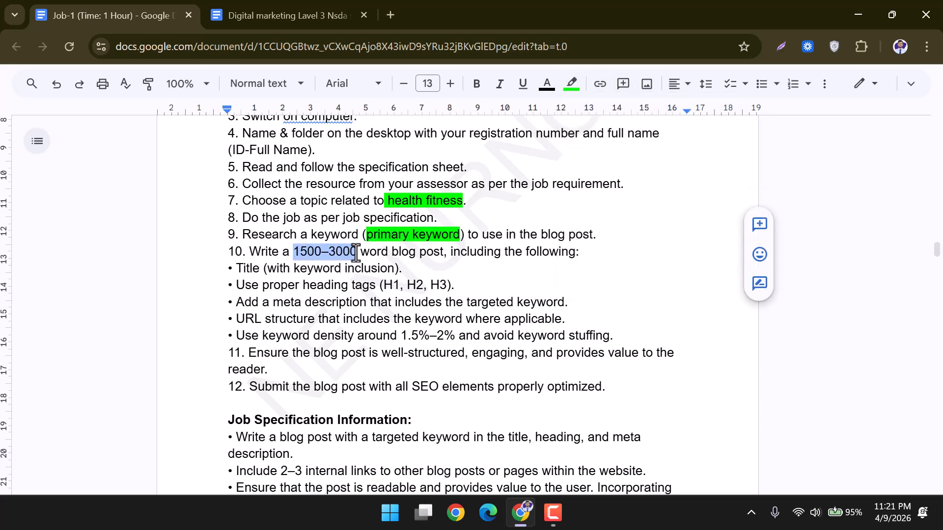
pyautogui.click(571, 83)
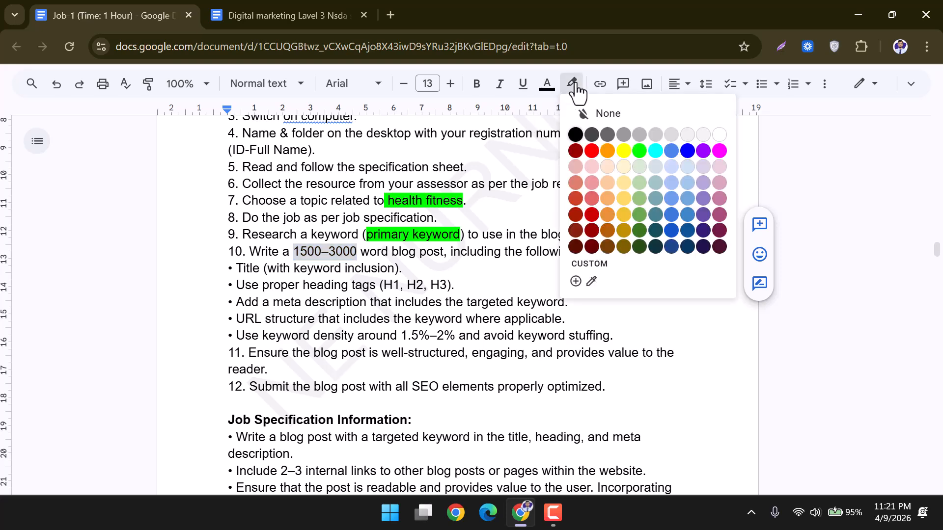
pyautogui.click(639, 150)
# Mark the (H1, H2, H3) heading tags green, then the 1.5%–2% keyword density range.
pyautogui.scroll(-1, 442, 265)
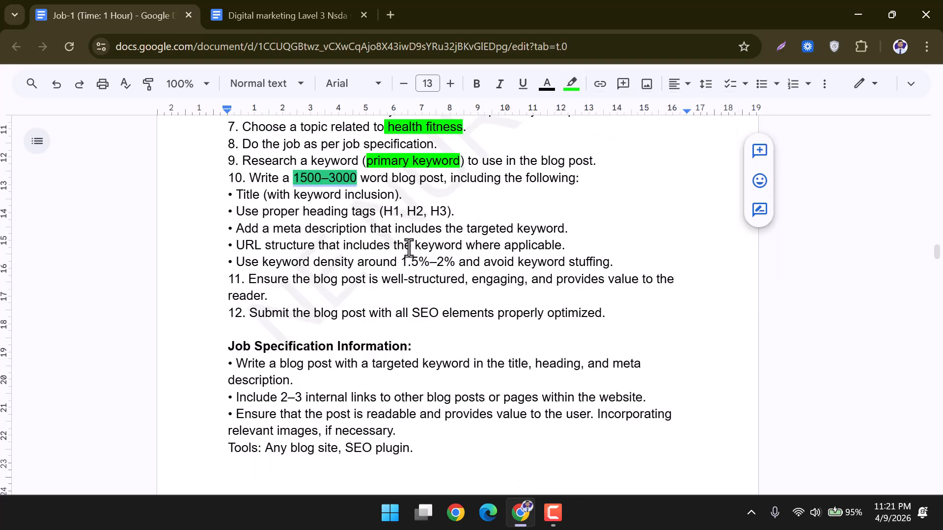
pyautogui.moveTo(382, 215); pyautogui.dragTo(446, 213)
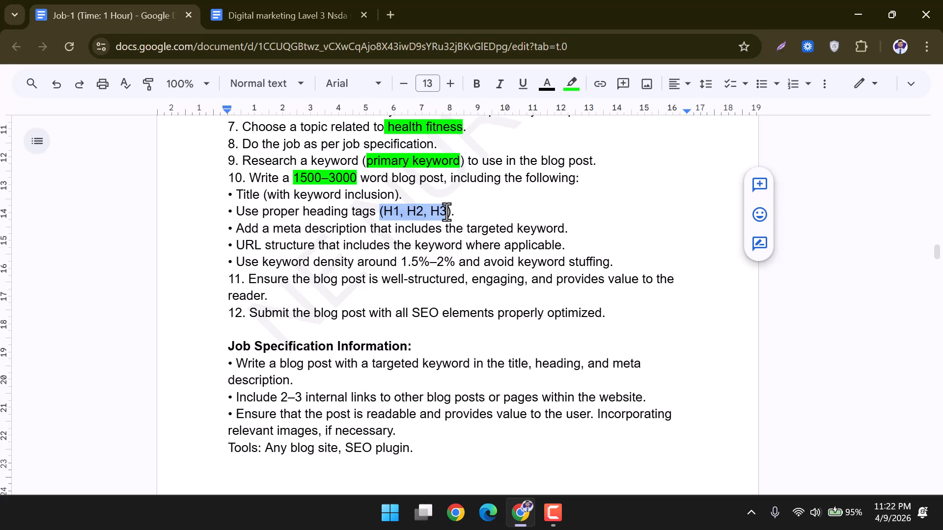
pyautogui.click(571, 84)
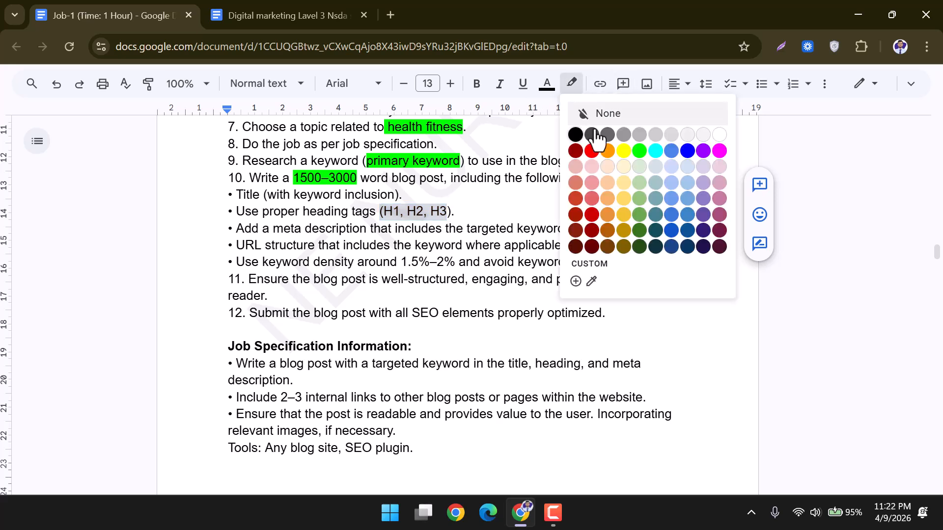
pyautogui.click(639, 151)
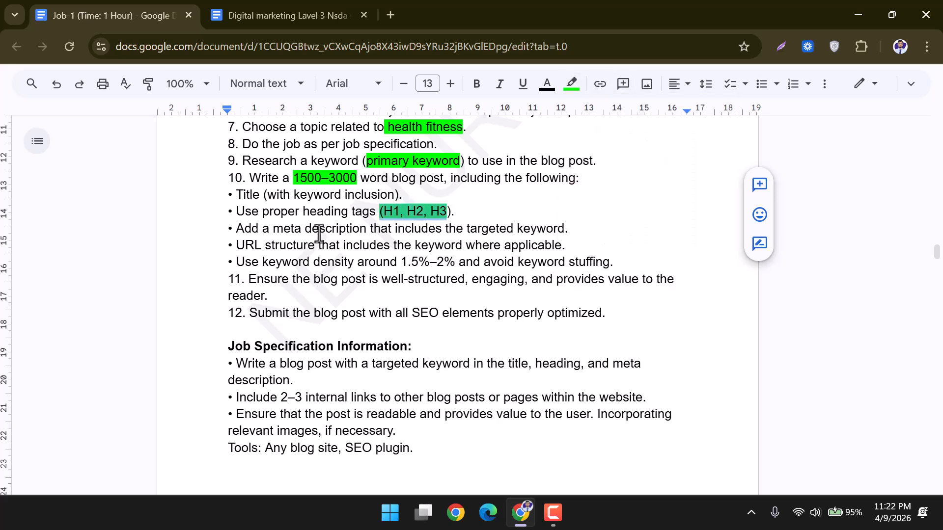
pyautogui.moveTo(230, 230); pyautogui.dragTo(557, 231)
pyautogui.moveTo(235, 245); pyautogui.dragTo(563, 242)
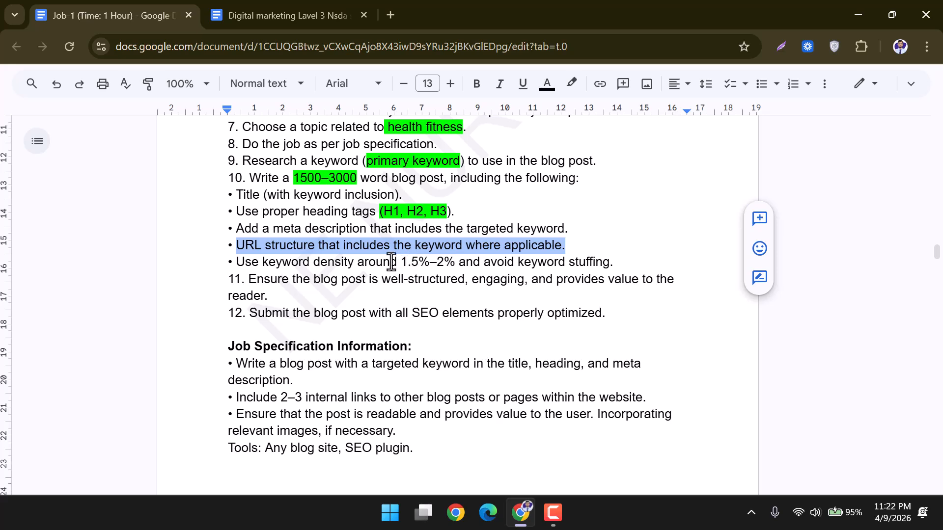
pyautogui.moveTo(265, 261); pyautogui.dragTo(448, 262)
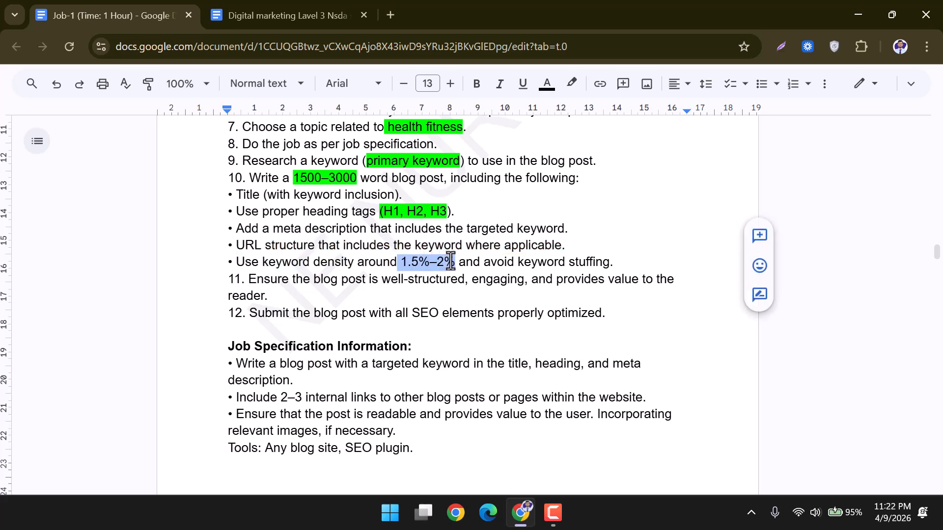
pyautogui.click(572, 84)
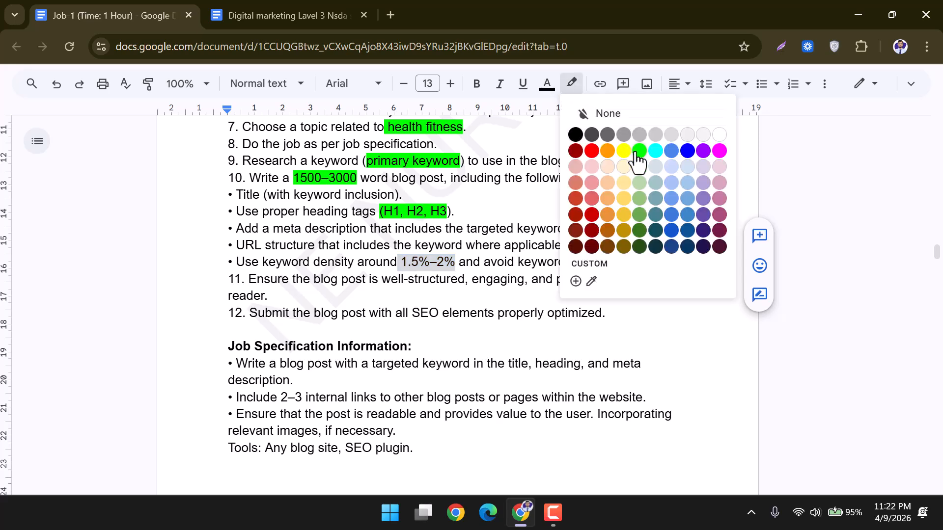
pyautogui.click(635, 152)
pyautogui.scroll(-2, 467, 282)
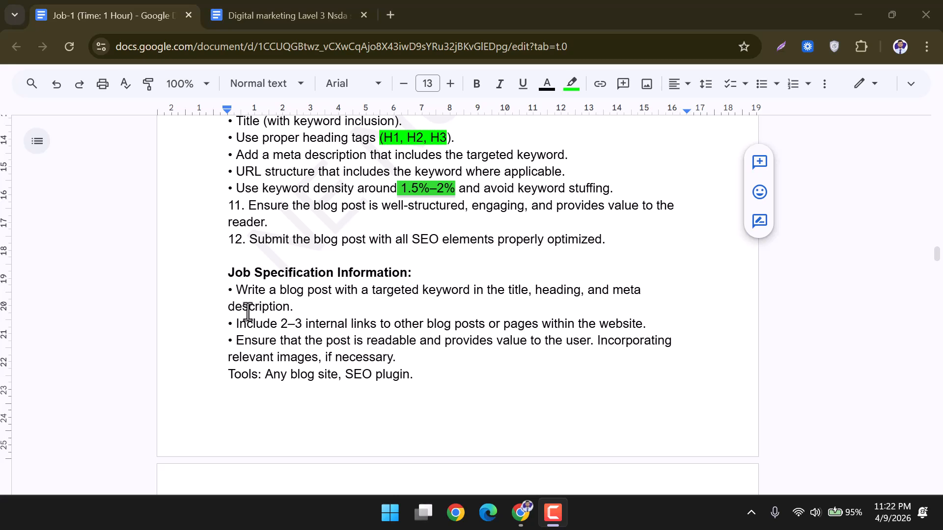
pyautogui.moveTo(239, 325); pyautogui.dragTo(642, 329)
pyautogui.click(308, 324)
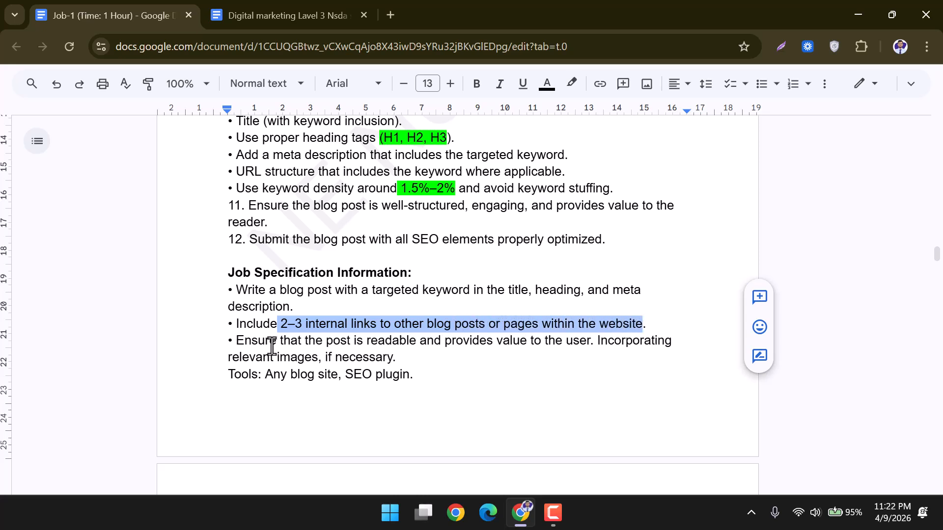
pyautogui.click(297, 338)
pyautogui.moveTo(277, 324); pyautogui.dragTo(625, 327)
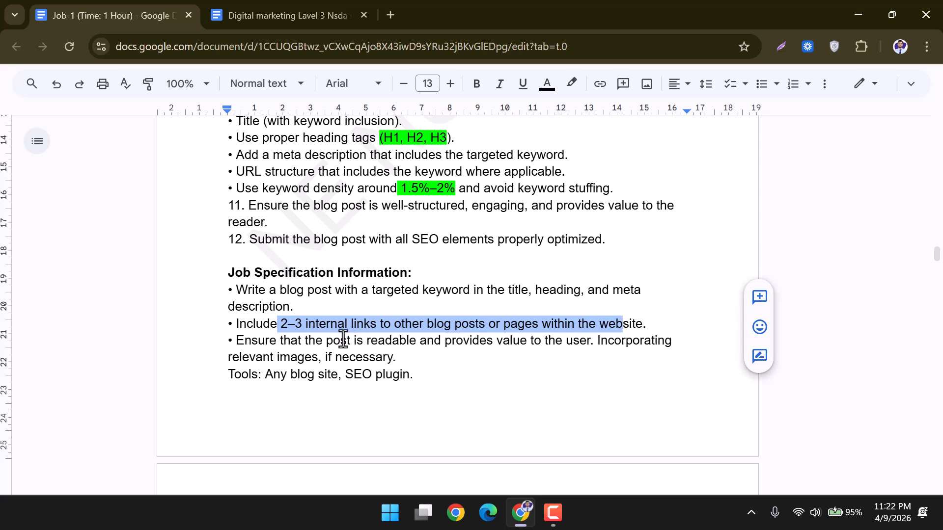
pyautogui.click(325, 343)
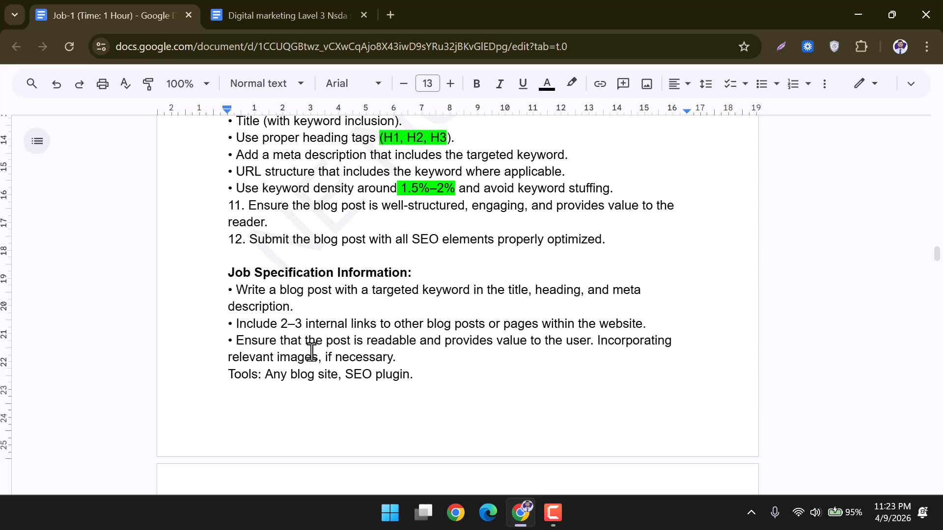
pyautogui.moveTo(356, 356); pyautogui.dragTo(260, 379)
pyautogui.click(402, 360)
pyautogui.click(321, 402)
pyautogui.scroll(1, 322, 403)
pyautogui.scroll(1, 321, 403)
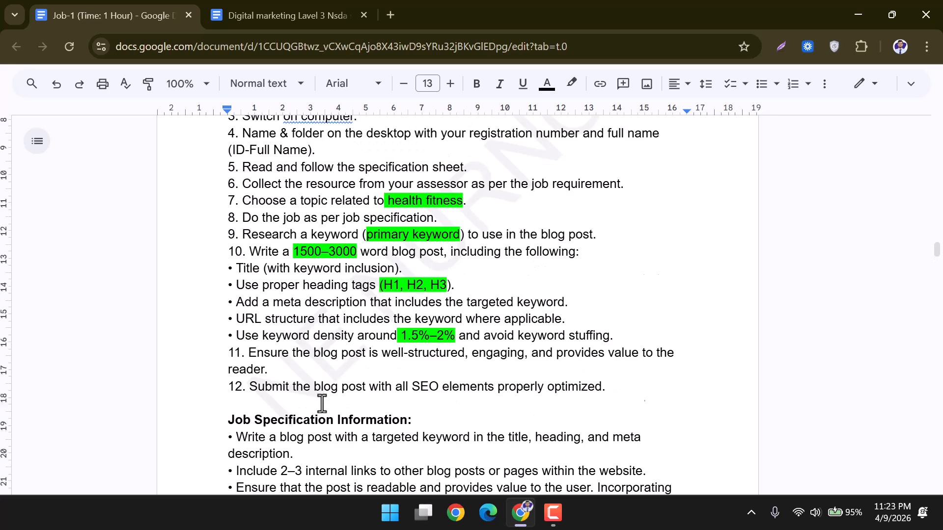
pyautogui.scroll(-2, 322, 403)
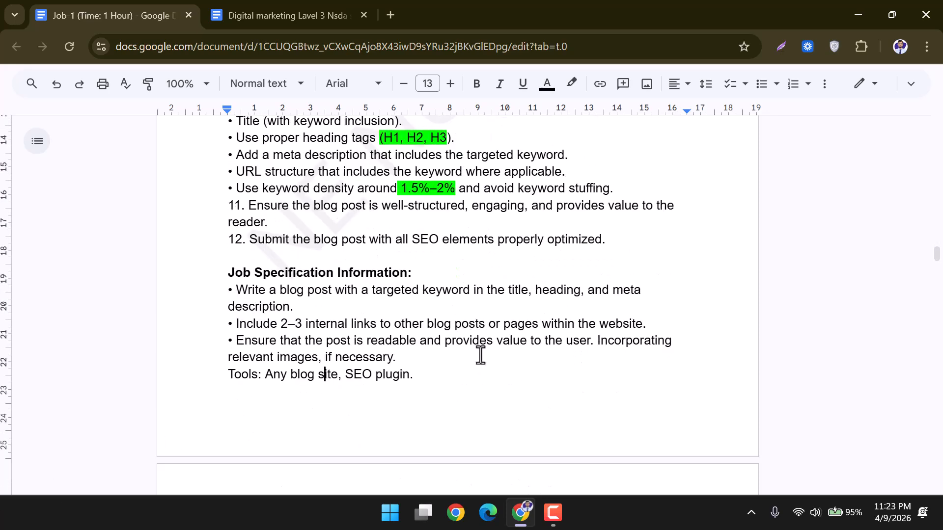
# In a new tab, search Google for pantheon.io and open the Pantheon.io homepage.
pyautogui.click(385, 16)
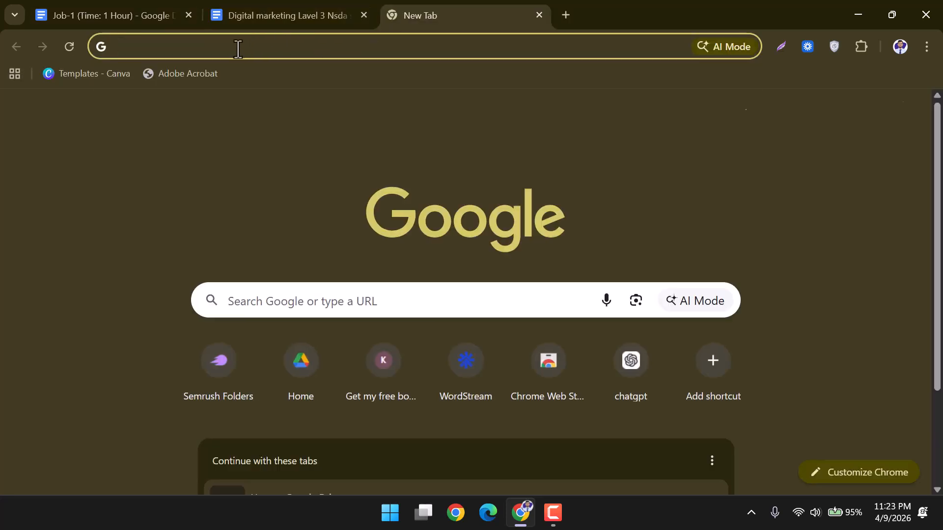
pyautogui.write('pantheon.io')
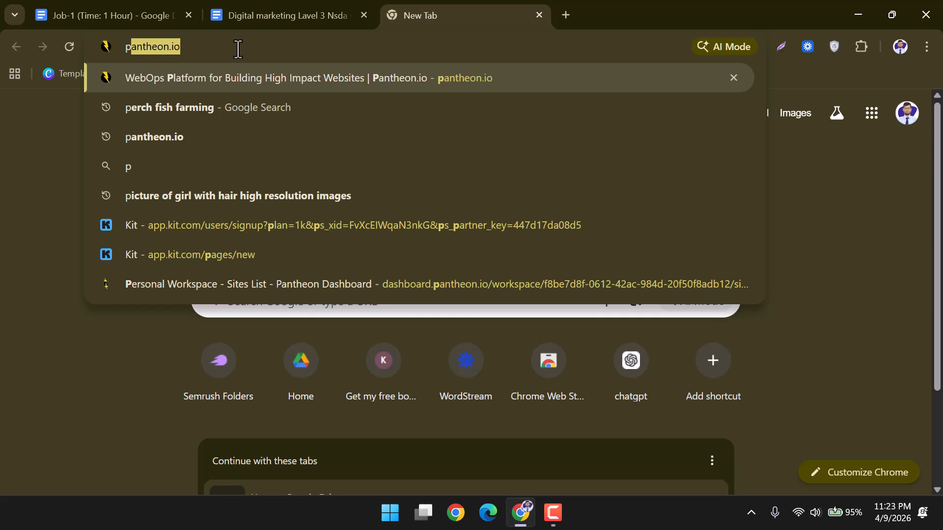
pyautogui.click(151, 136)
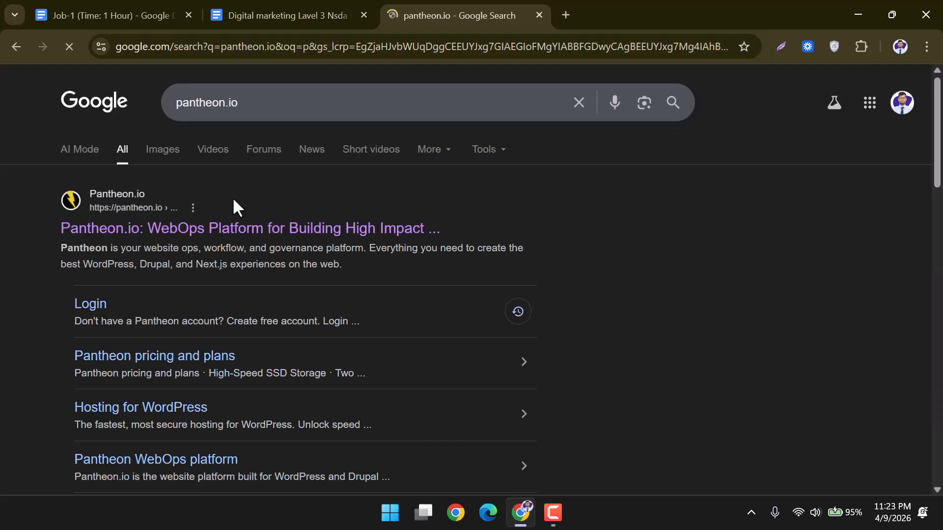
pyautogui.click(167, 234)
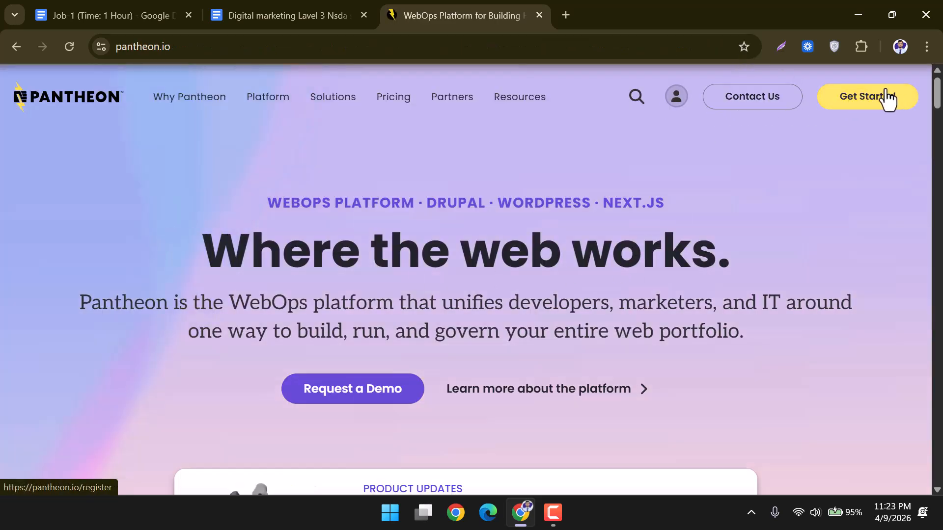
# Go to Pantheon's Get Started page and look through it.
pyautogui.click(874, 103)
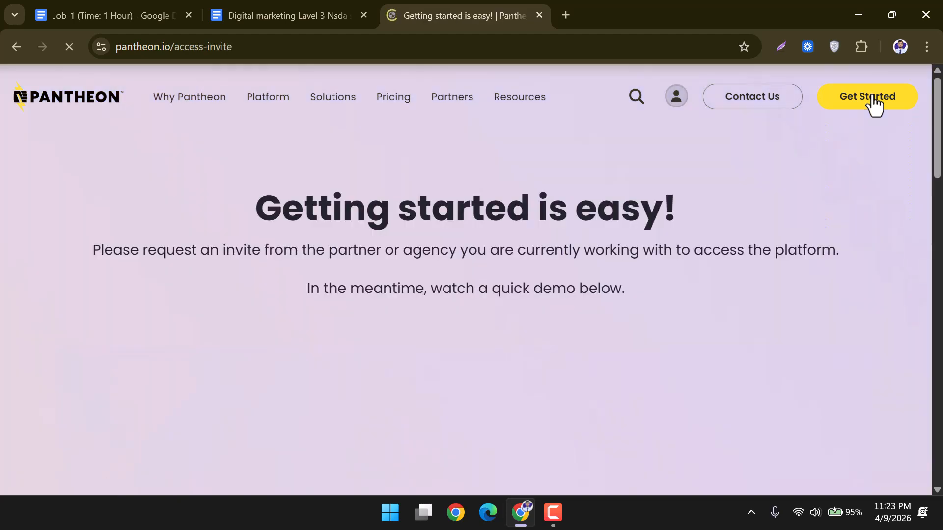
pyautogui.scroll(-4, 576, 258)
pyautogui.scroll(-1, 575, 258)
pyautogui.scroll(4, 575, 258)
pyautogui.scroll(-6, 576, 258)
pyautogui.scroll(6, 576, 258)
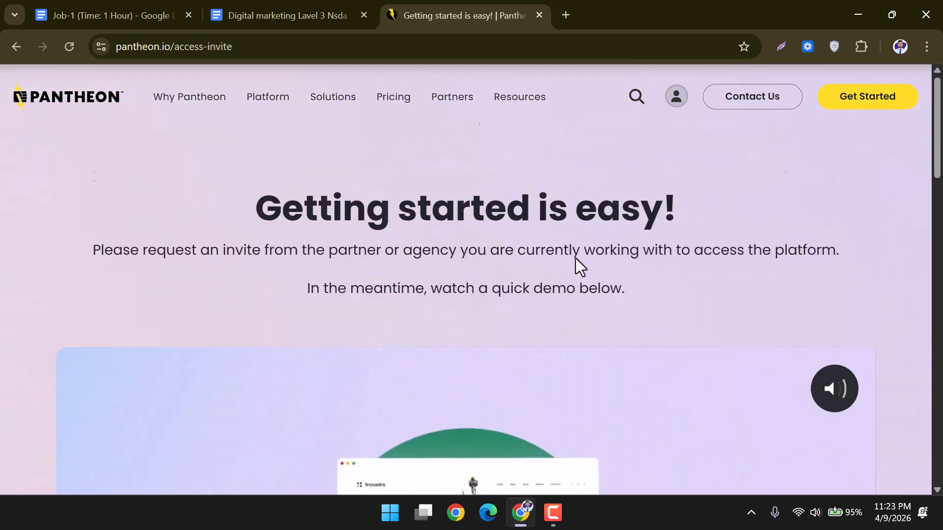
pyautogui.scroll(-15, 575, 258)
pyautogui.scroll(15, 575, 256)
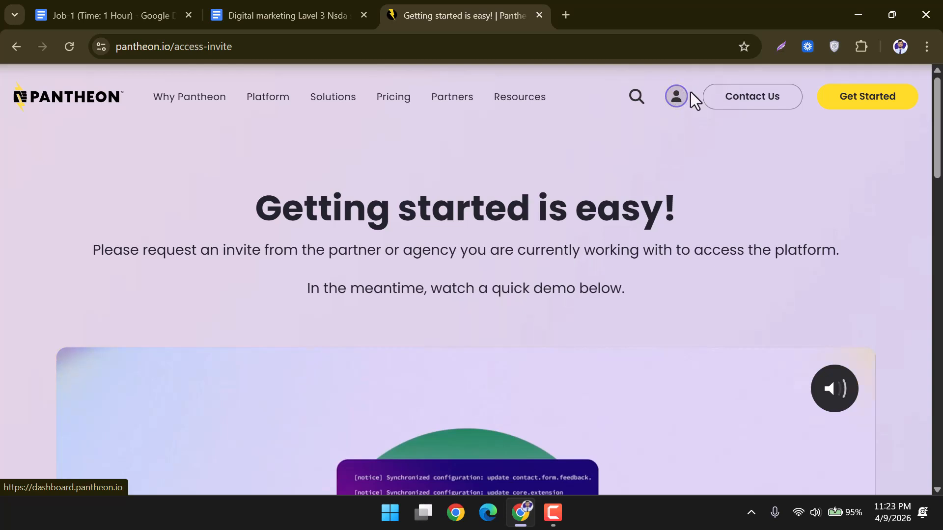
# Log in to the Pantheon dashboard with Google and approve sharing the profile details.
pyautogui.click(676, 101)
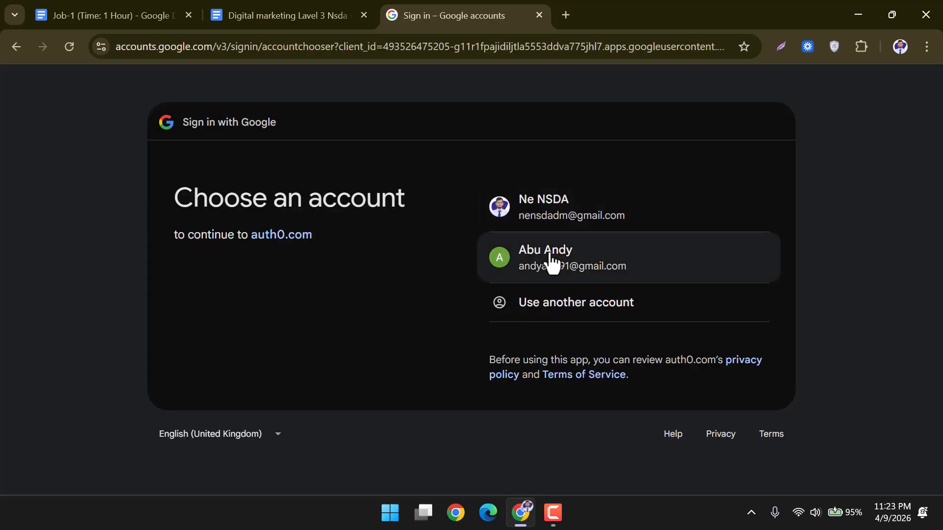
pyautogui.click(549, 255)
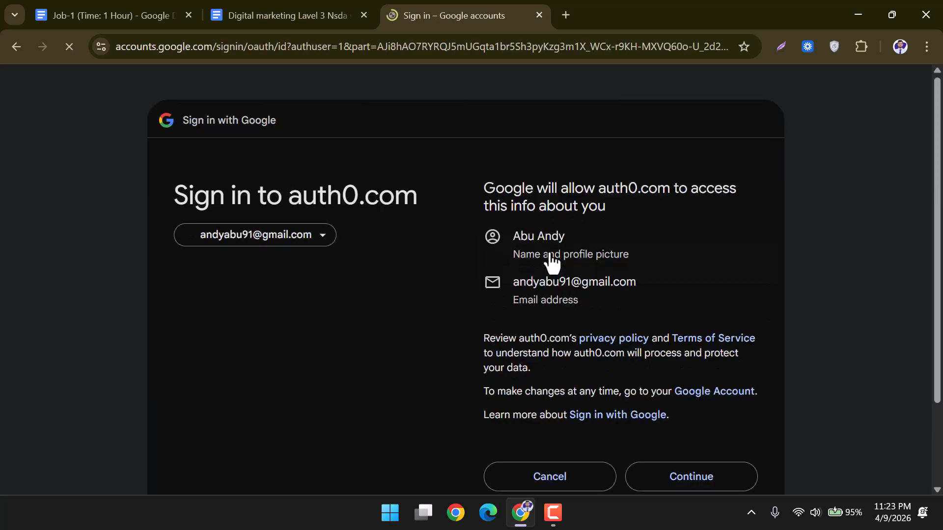
pyautogui.click(731, 484)
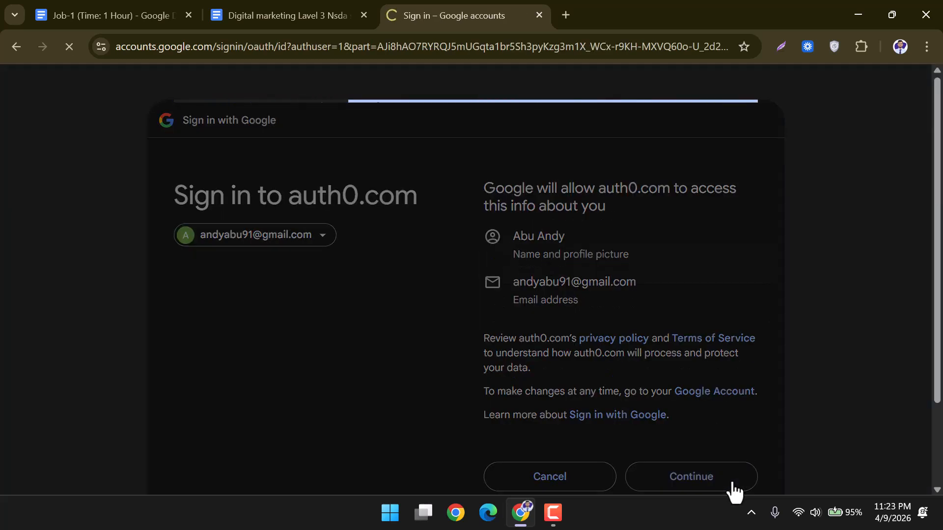
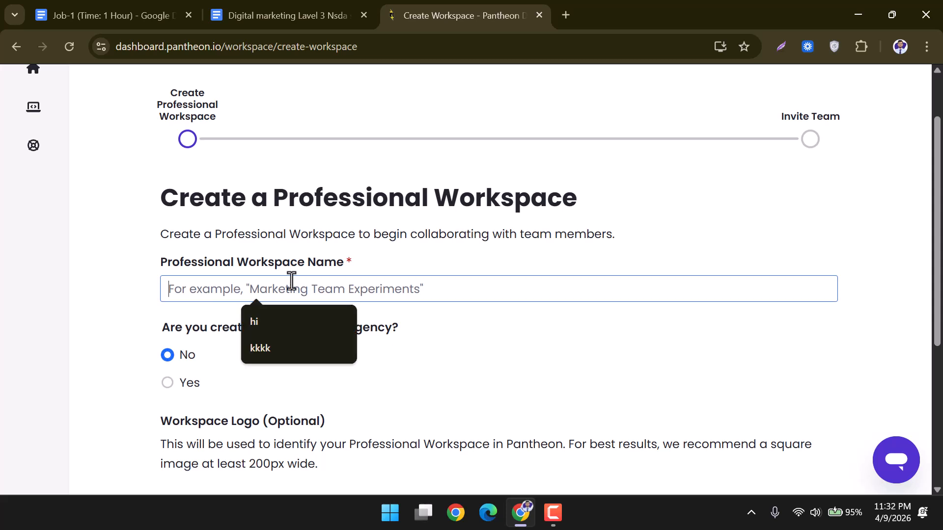
# Name the new professional workspace hi789034, confirm it's available, and continue to team invites.
pyautogui.click(294, 322)
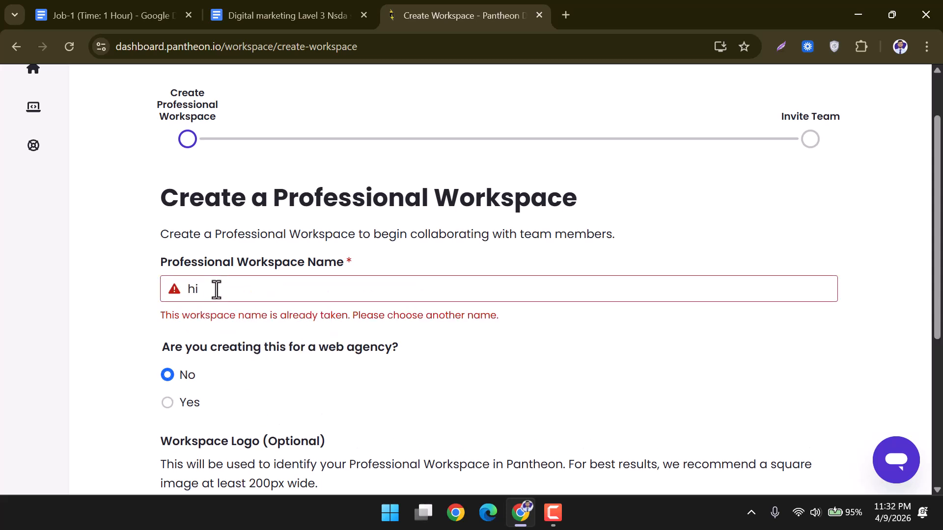
pyautogui.write('7890')
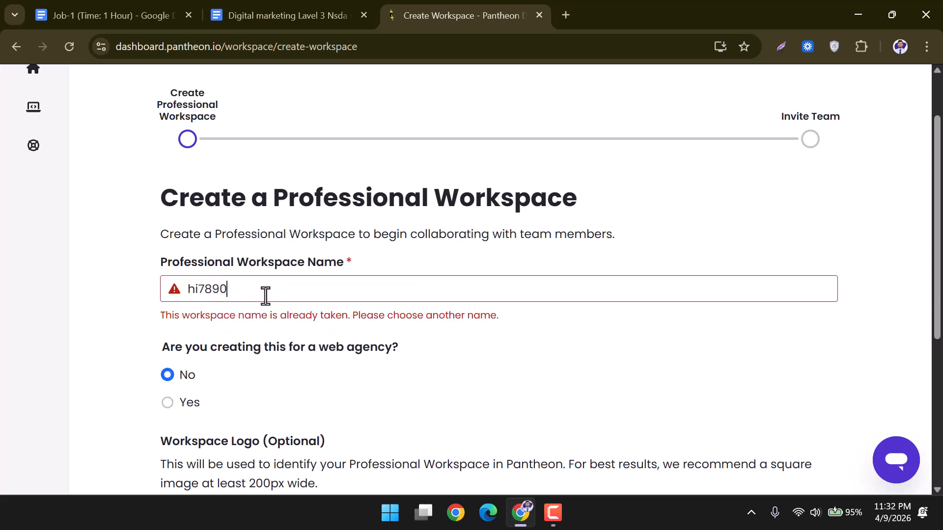
pyautogui.write('34')
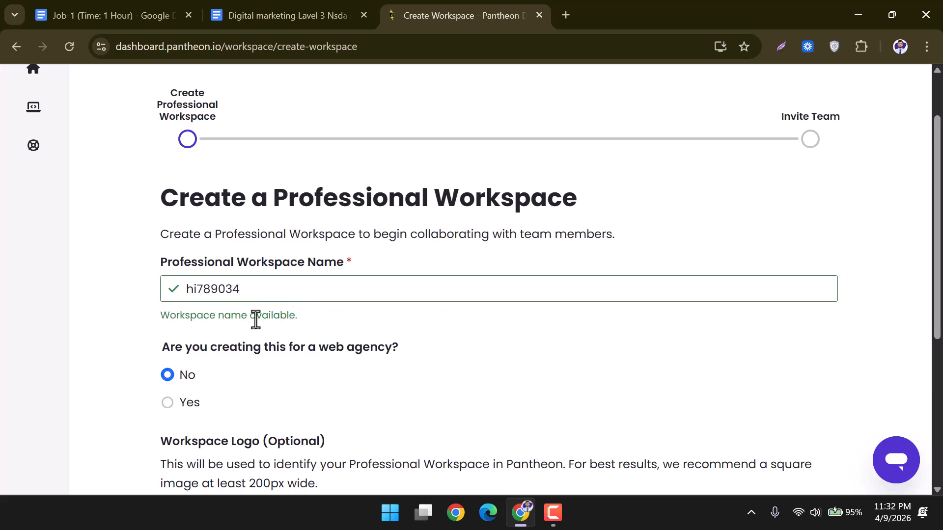
pyautogui.moveTo(155, 320); pyautogui.dragTo(305, 319)
pyautogui.scroll(-4, 325, 320)
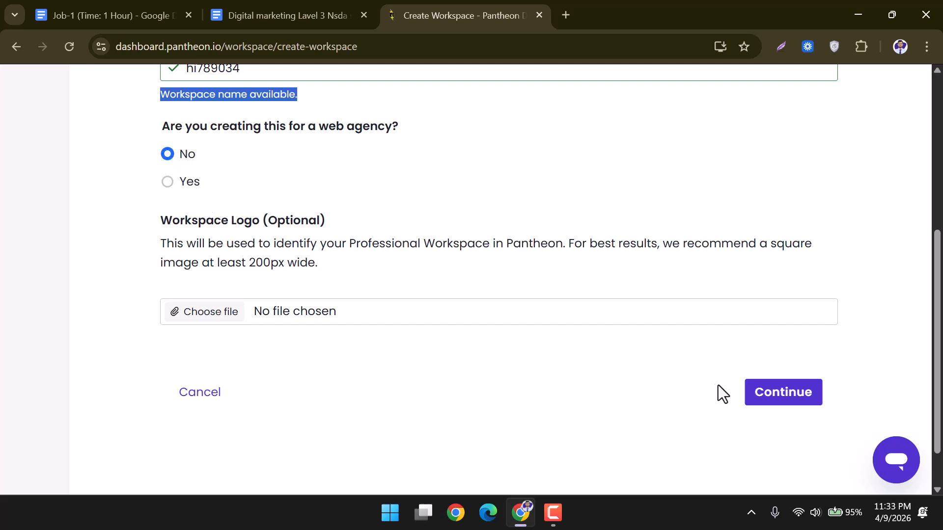
pyautogui.click(781, 396)
pyautogui.click(295, 248)
# Copy the account's e-mail from the avatar menu into the invite Email Address field.
pyautogui.scroll(3, 793, 239)
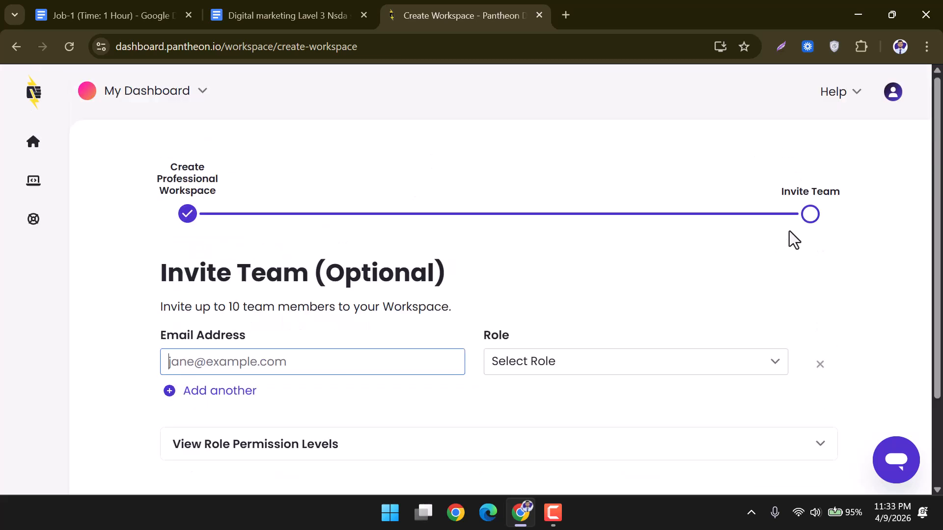
pyautogui.click(896, 94)
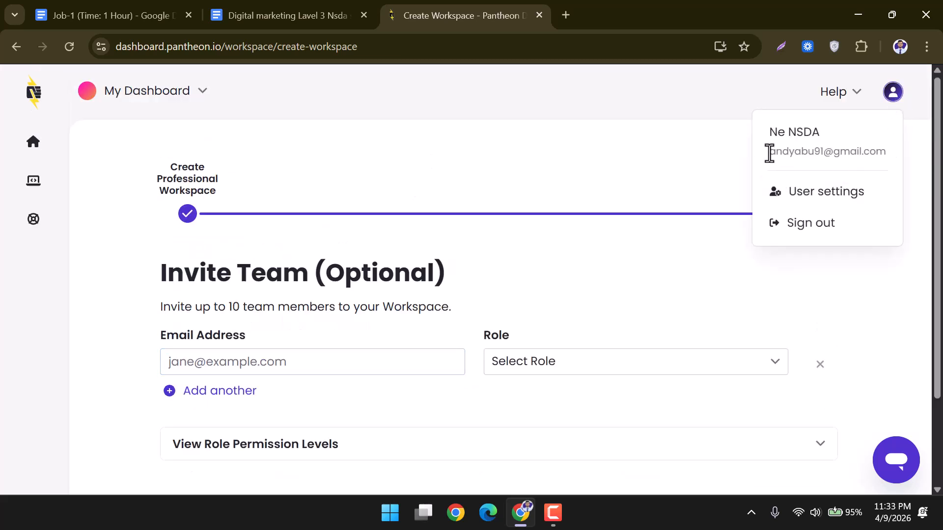
pyautogui.moveTo(770, 151); pyautogui.dragTo(878, 152)
pyautogui.click(881, 153)
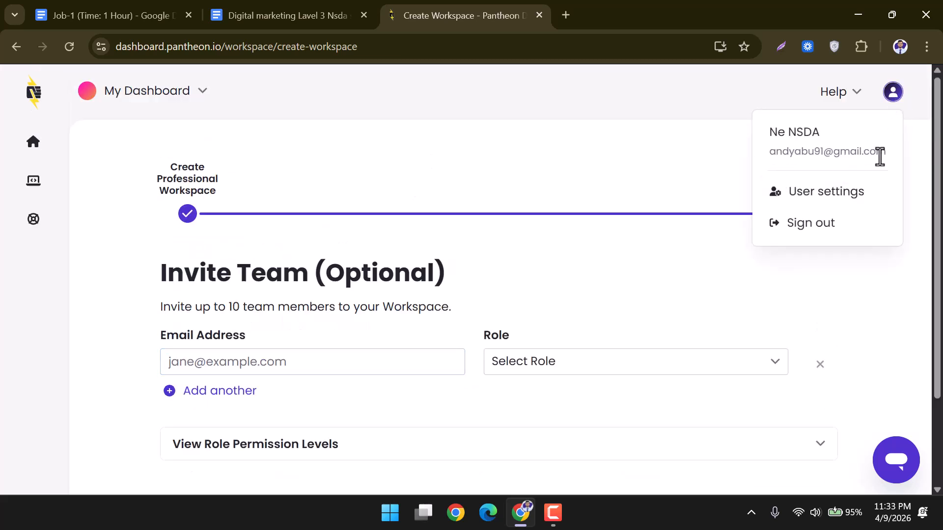
pyautogui.click(276, 363)
pyautogui.write('pantheon')
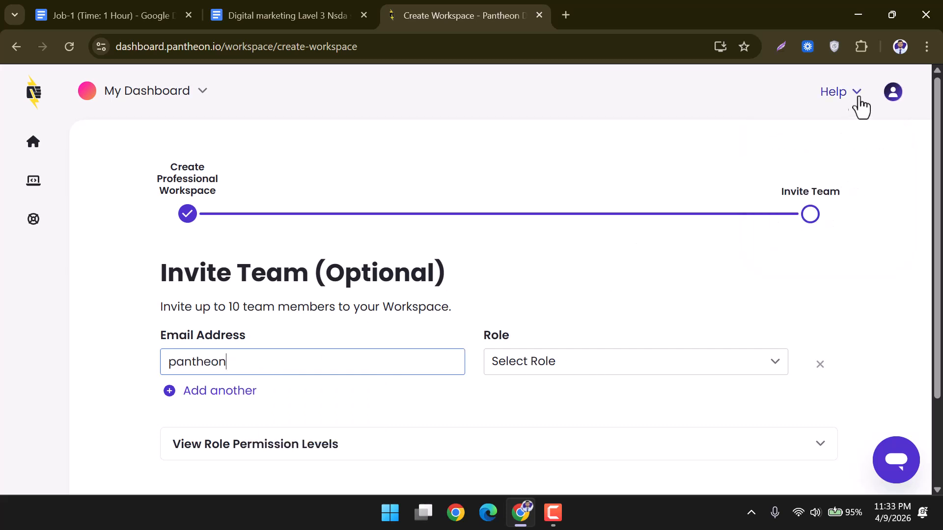
pyautogui.click(894, 96)
pyautogui.moveTo(770, 152); pyautogui.dragTo(896, 154)
pyautogui.hotkey('ctrl', 'c')
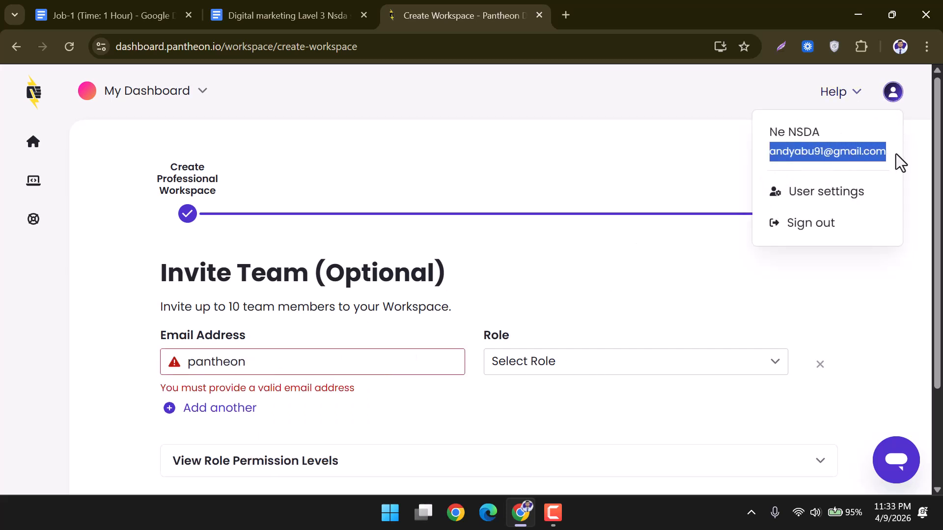
pyautogui.rightClick(860, 153)
pyautogui.click(643, 174)
pyautogui.scroll(-3, 343, 270)
pyautogui.click(223, 234)
pyautogui.hotkey('ctrl', 'a')
pyautogui.hotkey('ctrl', 'v')
# Set the invitee's role to Administrator after reviewing role permissions, and finish the workspace.
pyautogui.click(547, 238)
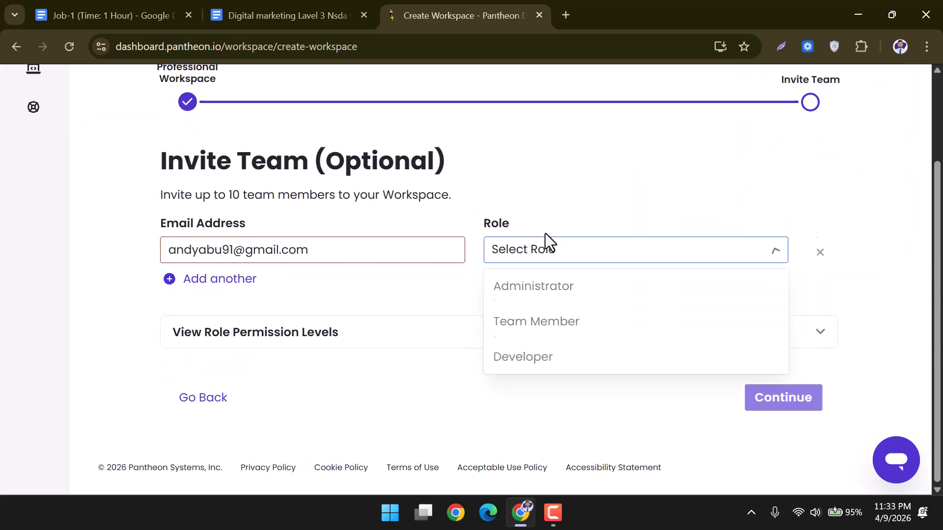
pyautogui.click(557, 322)
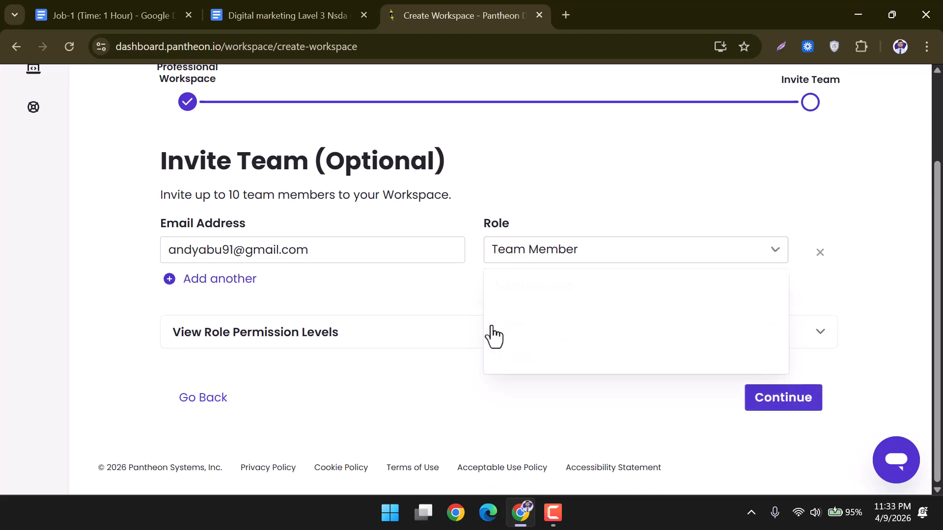
pyautogui.click(515, 337)
pyautogui.scroll(-5, 518, 334)
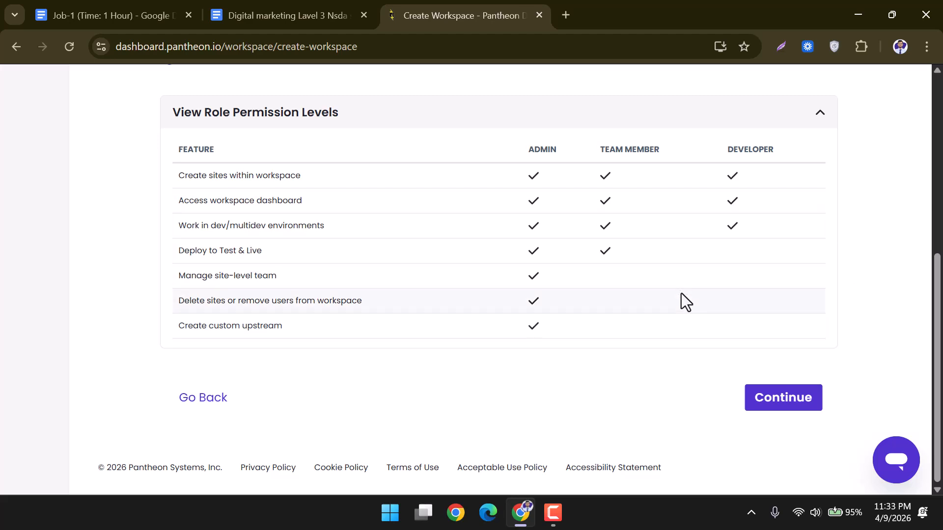
pyautogui.scroll(10, 685, 299)
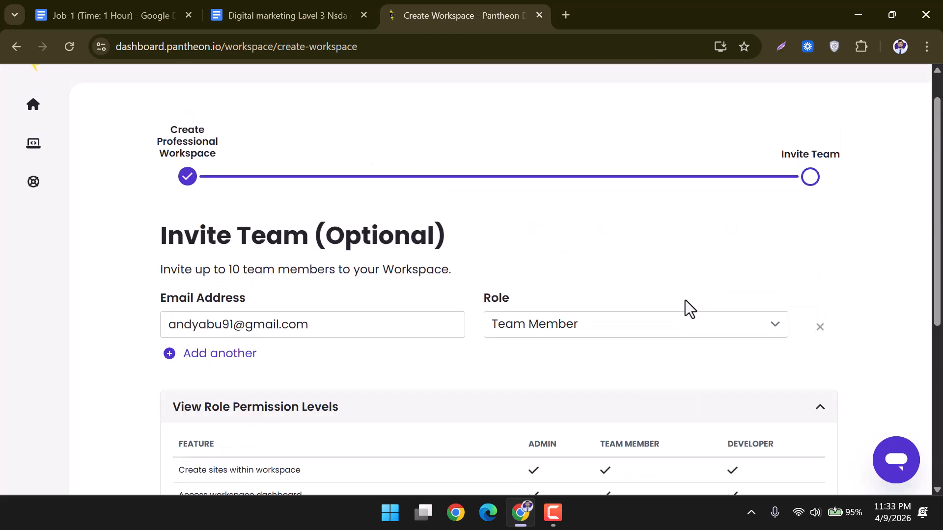
pyautogui.click(711, 328)
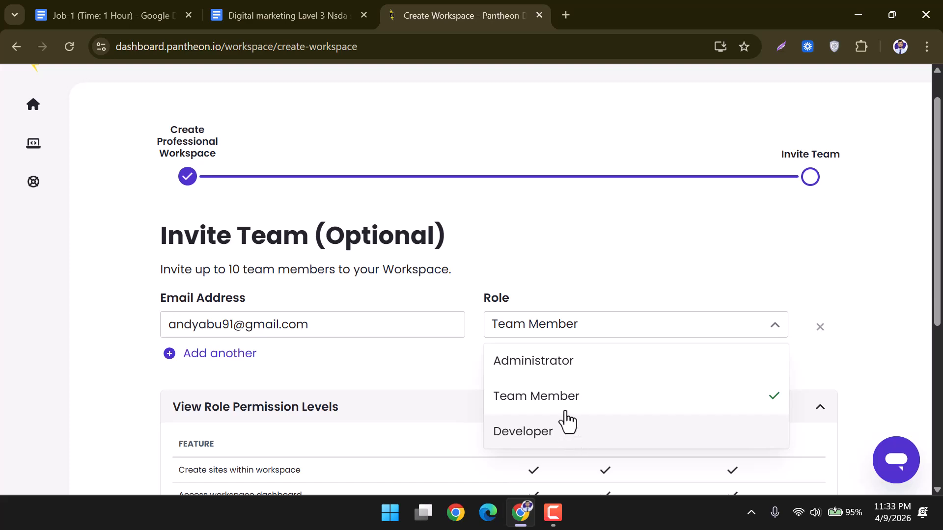
pyautogui.click(555, 364)
pyautogui.scroll(-4, 555, 355)
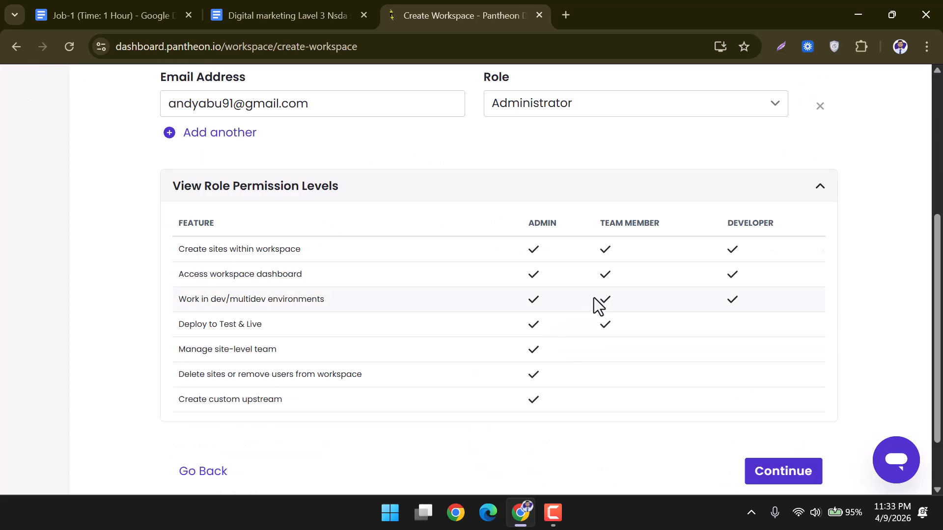
pyautogui.click(770, 473)
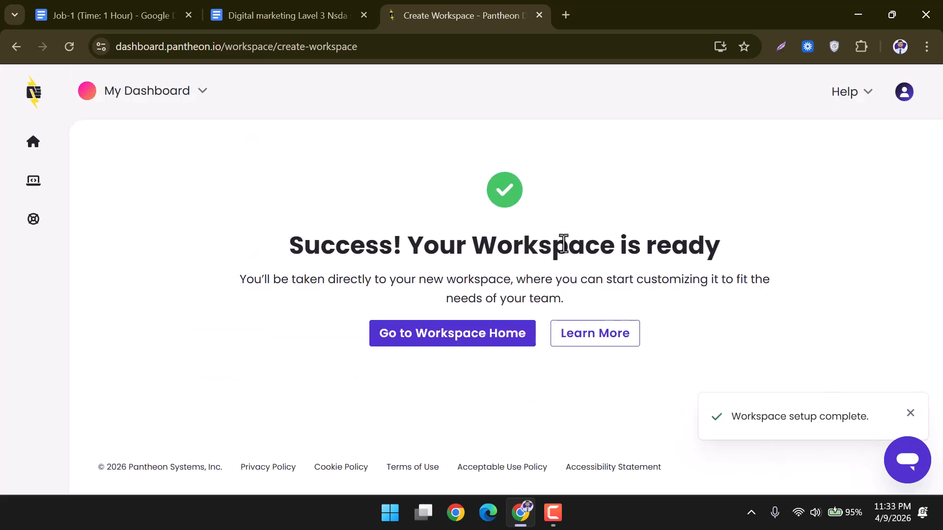
# Browse the personal dashboard home and the Sites list, which has no sites yet.
pyautogui.click(33, 143)
pyautogui.scroll(-3, 269, 309)
pyautogui.scroll(-3, 288, 295)
pyautogui.scroll(5, 288, 295)
pyautogui.scroll(2, 197, 240)
pyautogui.scroll(-5, 427, 334)
pyautogui.scroll(5, 428, 332)
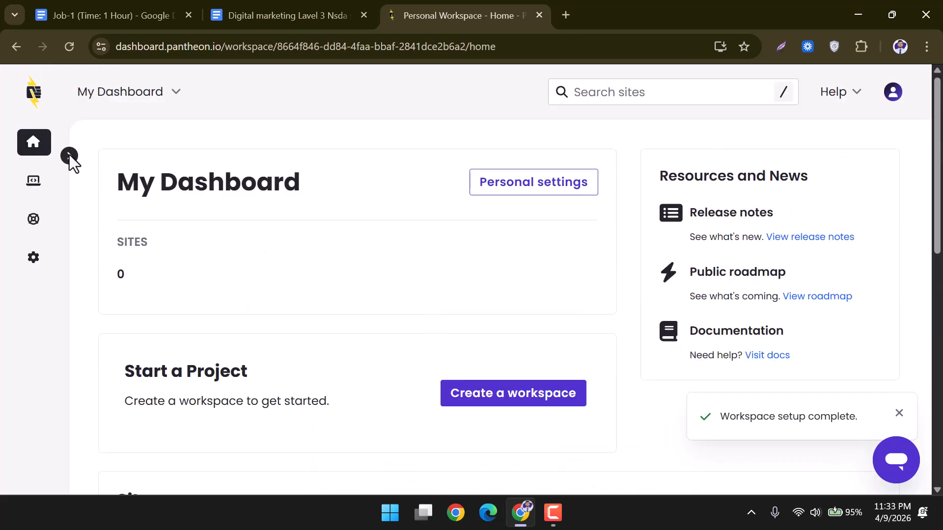
pyautogui.click(27, 186)
pyautogui.scroll(-5, 361, 257)
pyautogui.scroll(5, 361, 258)
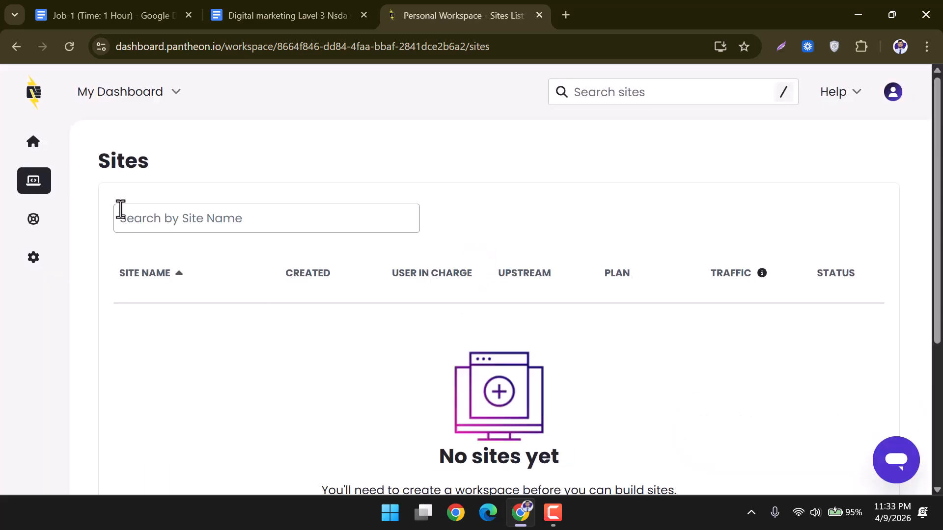
# Return to the dashboard home and start creating another professional workspace.
pyautogui.click(35, 149)
pyautogui.scroll(-2, 501, 327)
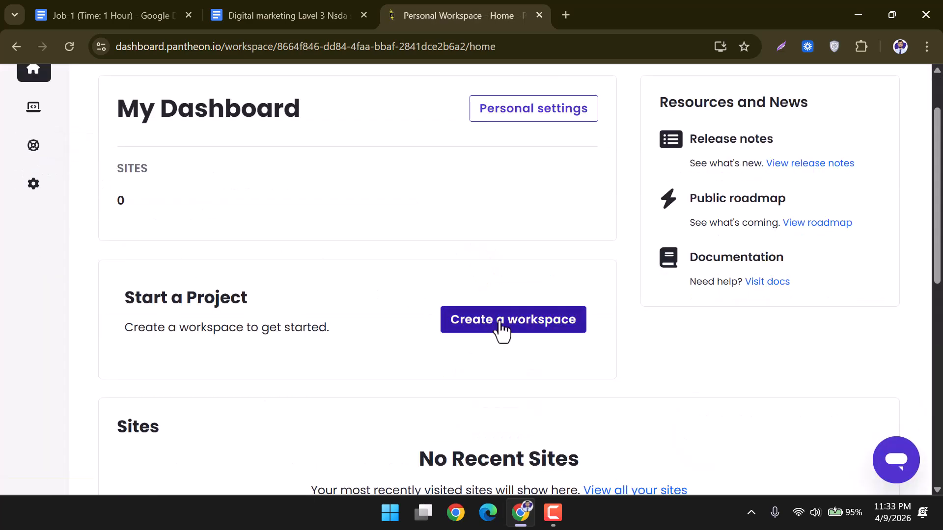
pyautogui.click(501, 326)
pyautogui.scroll(-3, 353, 269)
# Enter hi9879907 as the new workspace name and continue to the invite step.
pyautogui.scroll(3, 295, 272)
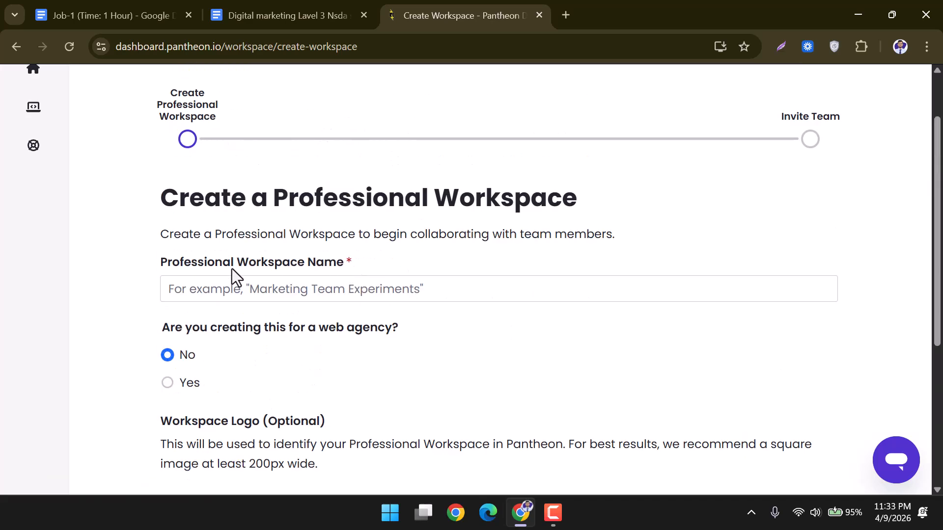
pyautogui.click(228, 285)
pyautogui.click(255, 314)
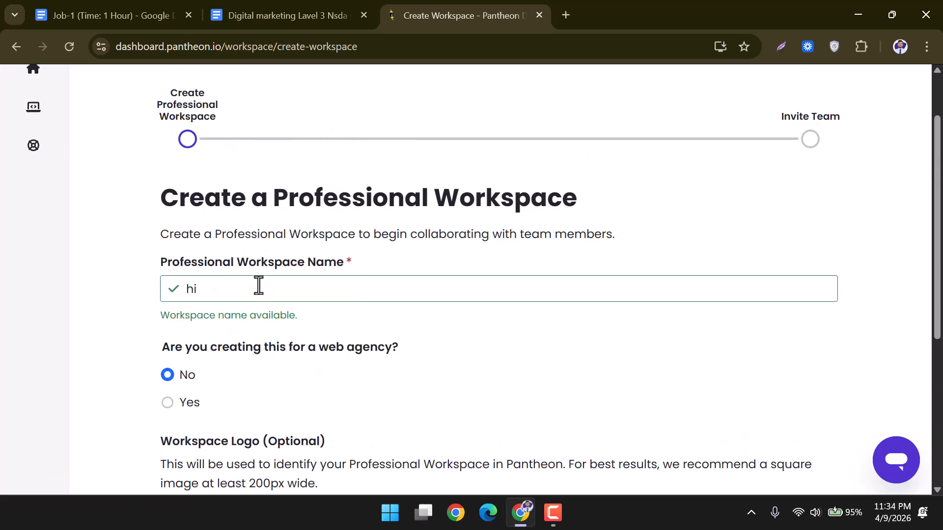
pyautogui.write('9879907')
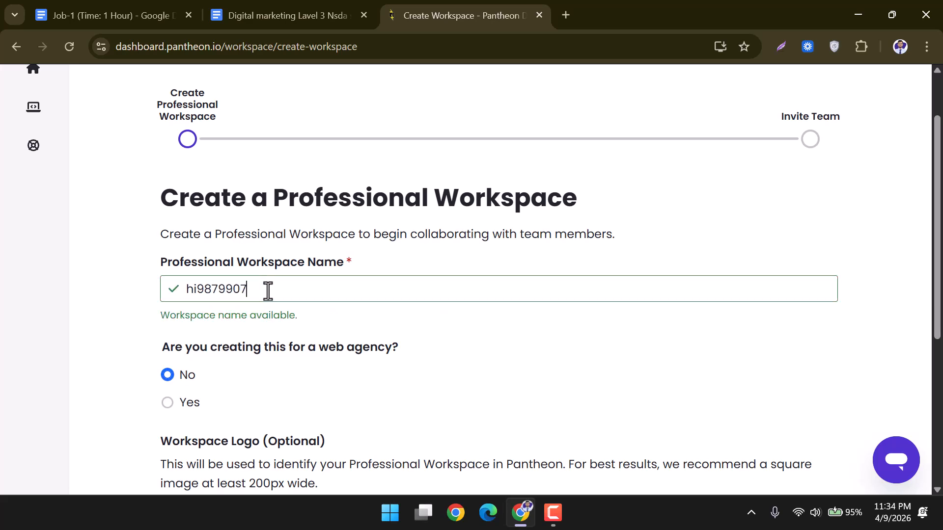
pyautogui.scroll(-3, 274, 294)
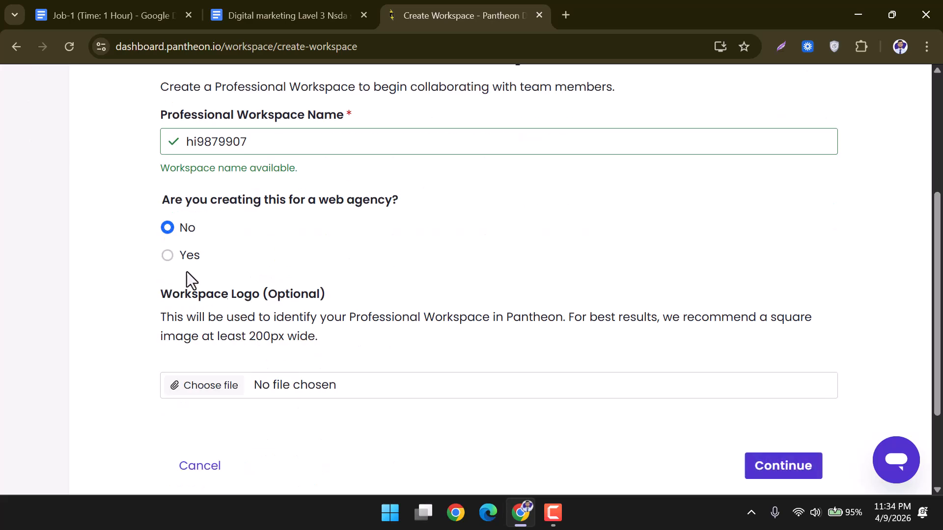
pyautogui.click(794, 467)
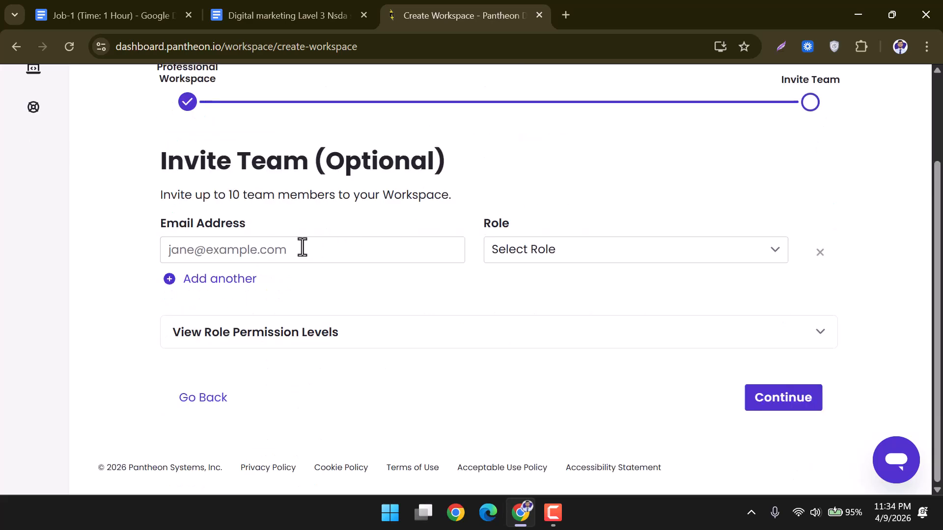
# Invite the account's own e-mail as a Team Member and finish creating the workspace.
pyautogui.click(305, 248)
pyautogui.scroll(2, 840, 110)
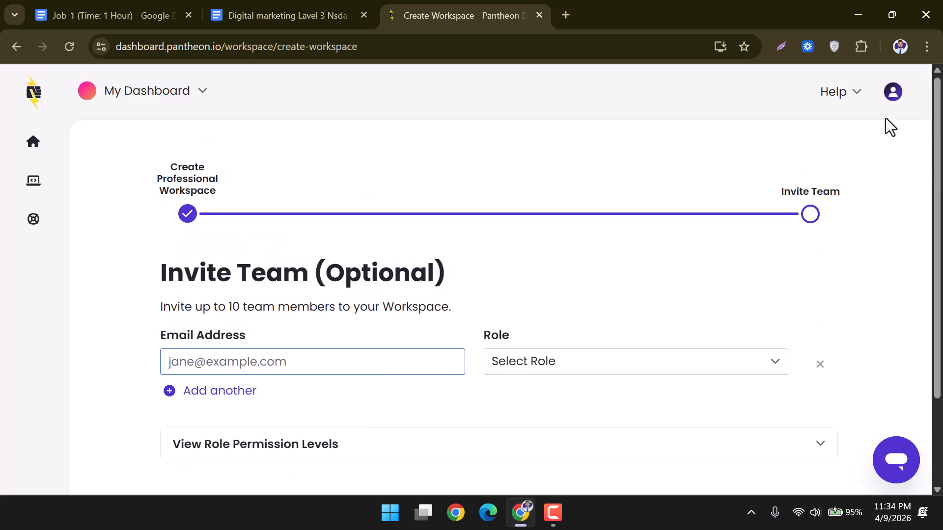
pyautogui.click(892, 91)
pyautogui.moveTo(769, 151); pyautogui.dragTo(885, 151)
pyautogui.rightClick(838, 152)
pyautogui.click(735, 167)
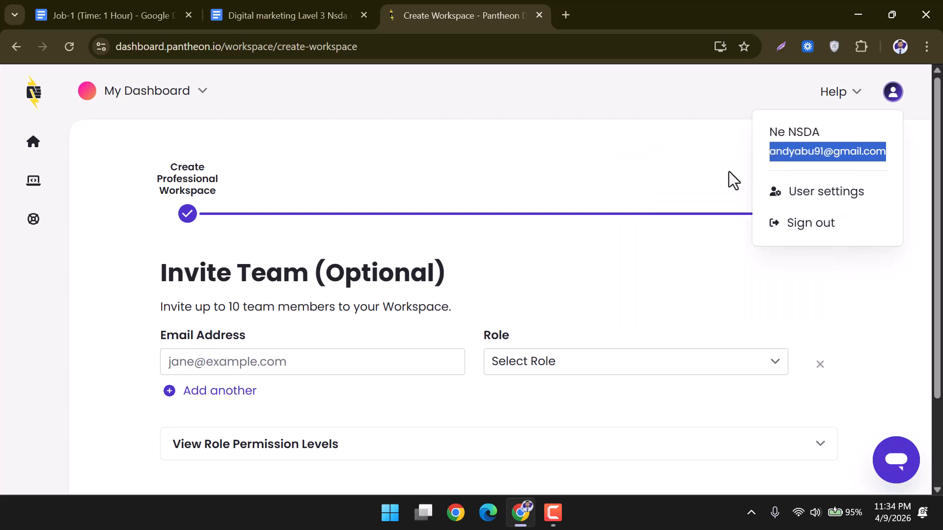
pyautogui.scroll(-2, 729, 172)
pyautogui.click(317, 249)
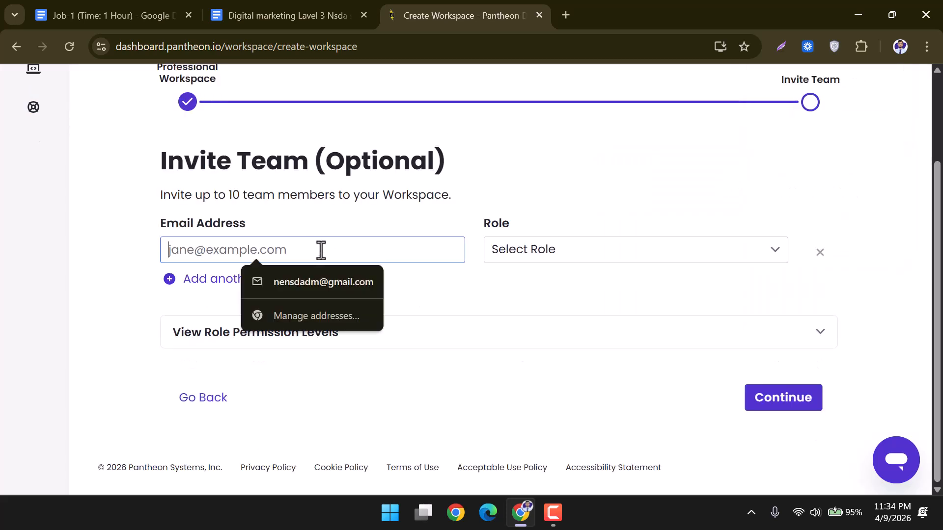
pyautogui.hotkey('ctrl', 'v')
pyautogui.click(593, 256)
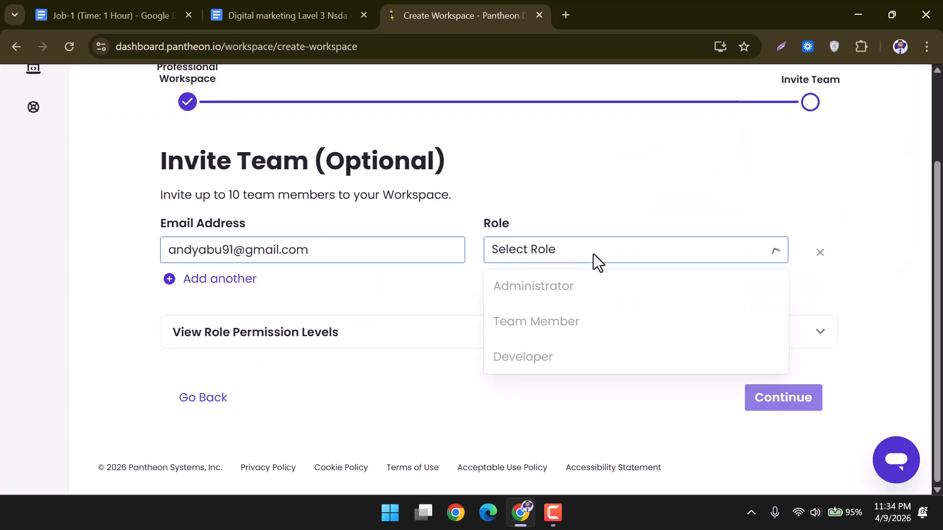
pyautogui.click(559, 324)
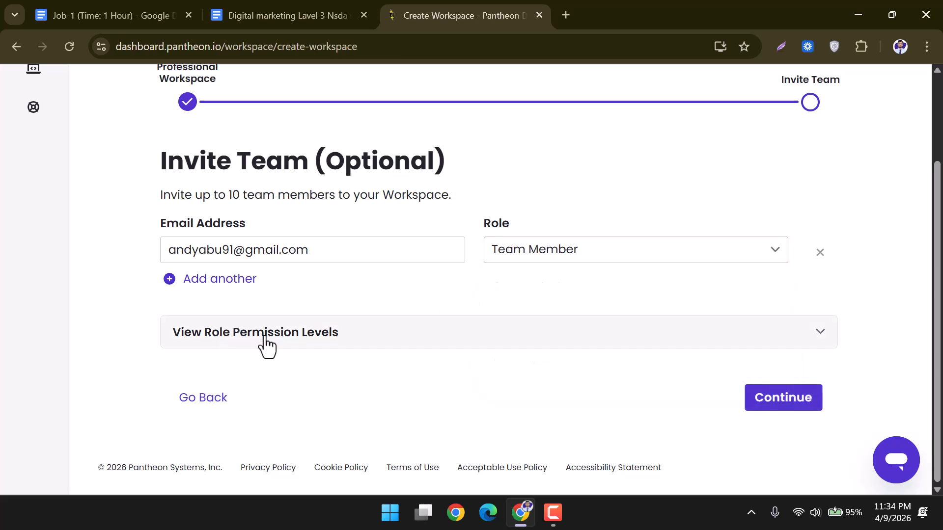
pyautogui.click(807, 404)
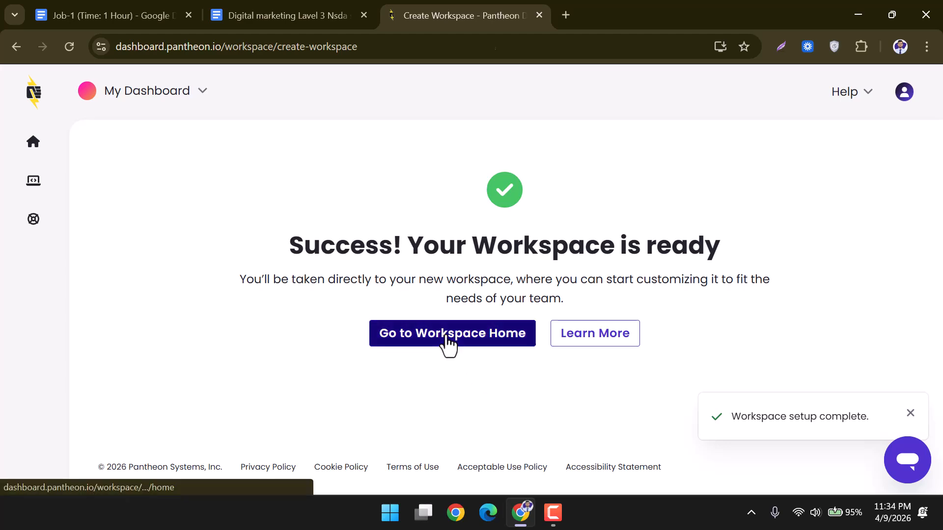
# Open the new workspace's home, then switch to the hi789034 workspace.
pyautogui.click(447, 335)
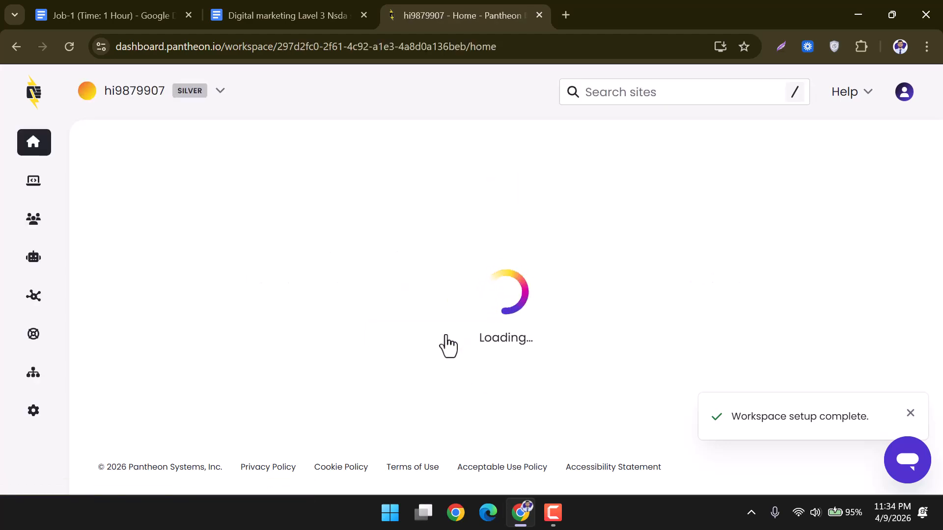
pyautogui.scroll(-3, 356, 326)
pyautogui.scroll(3, 422, 305)
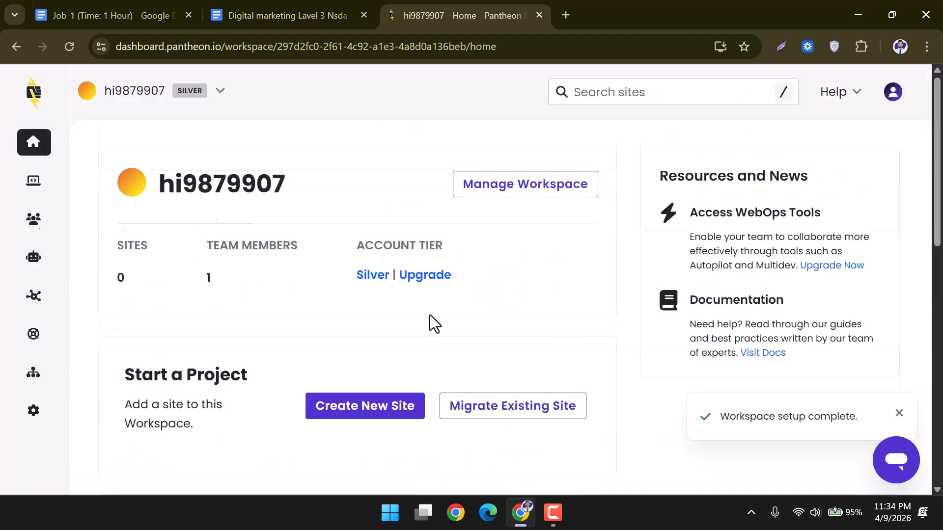
pyautogui.click(220, 98)
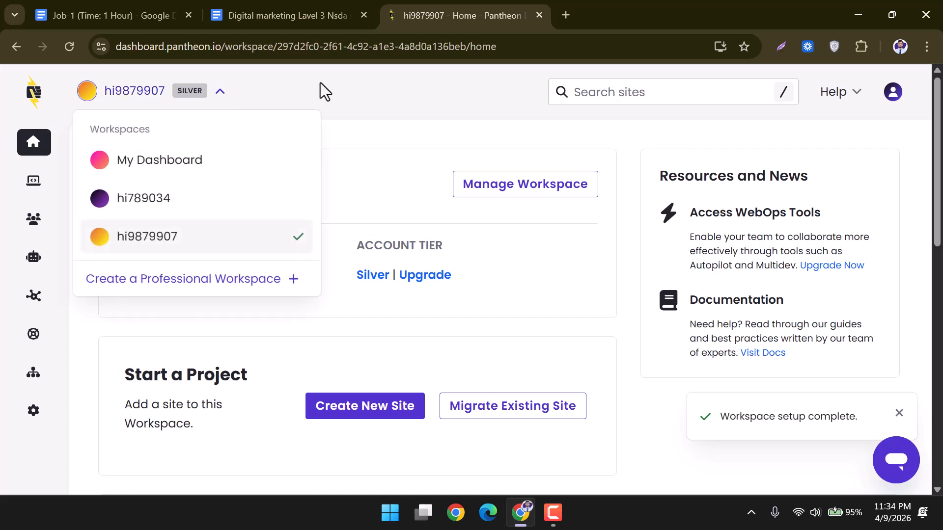
pyautogui.click(208, 96)
pyautogui.click(219, 92)
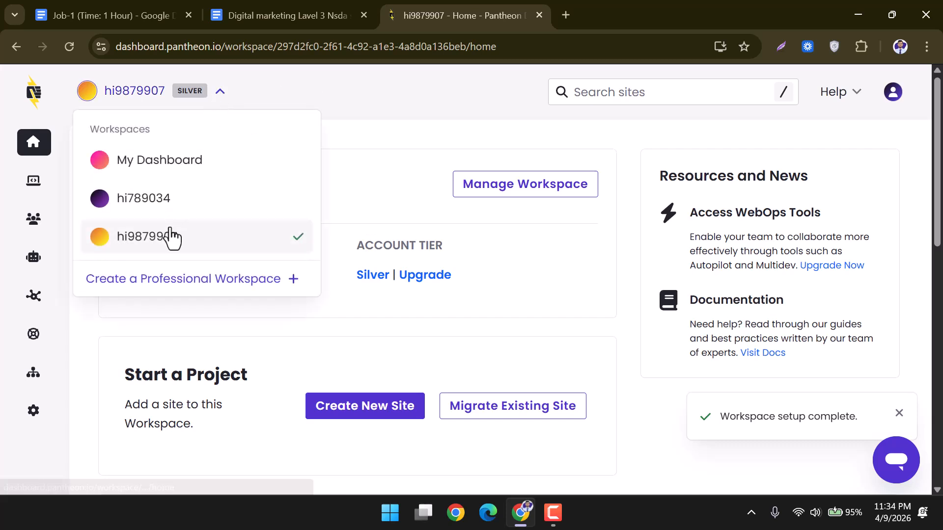
pyautogui.click(304, 87)
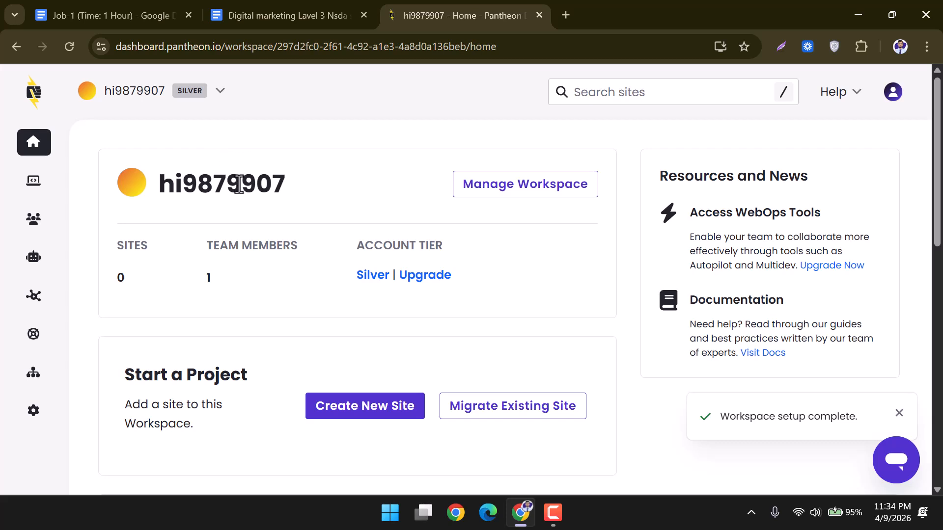
pyautogui.click(225, 96)
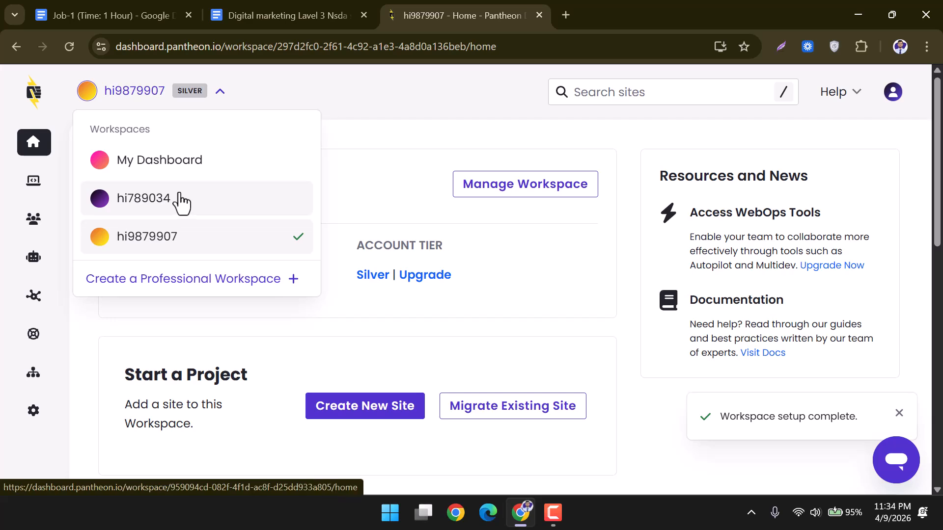
pyautogui.click(173, 212)
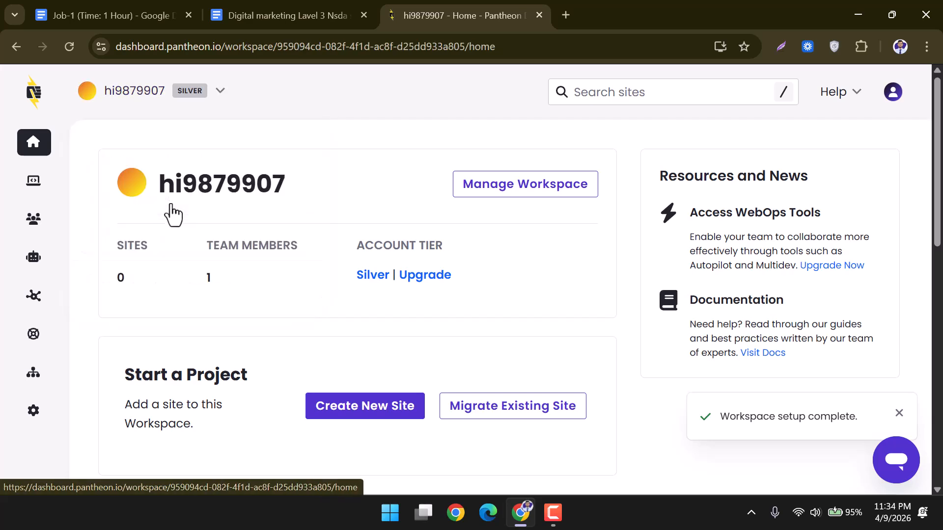
pyautogui.scroll(-3, 273, 302)
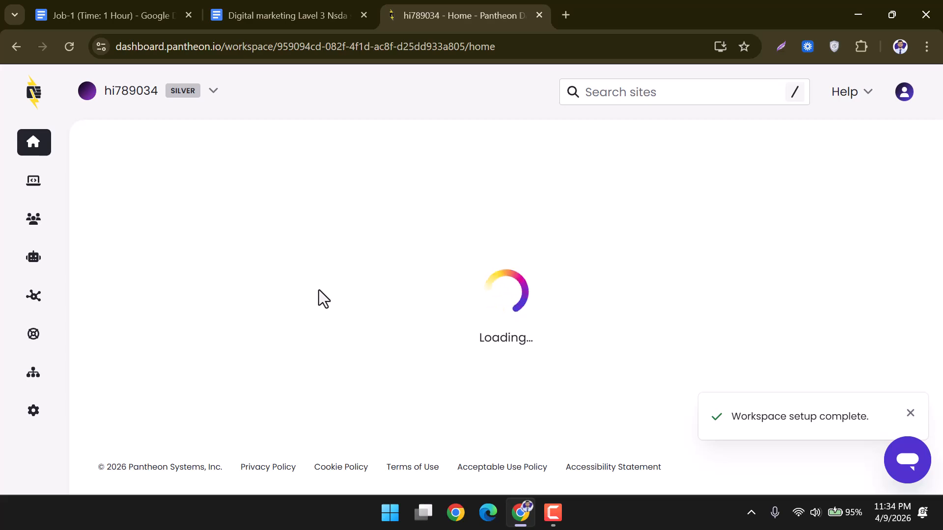
pyautogui.scroll(-1, 325, 301)
pyautogui.scroll(1, 325, 304)
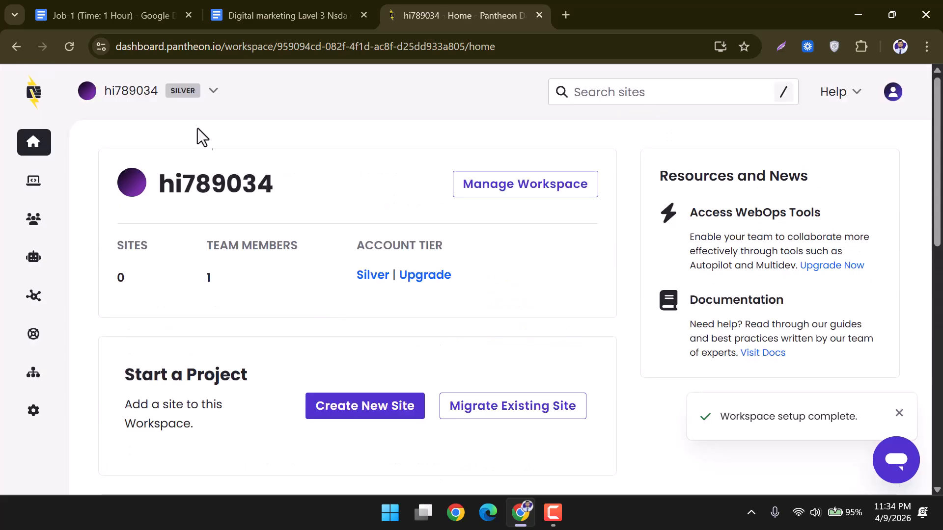
# Start a new site in the hi789034 workspace and choose WordPress as its type.
pyautogui.click(205, 95)
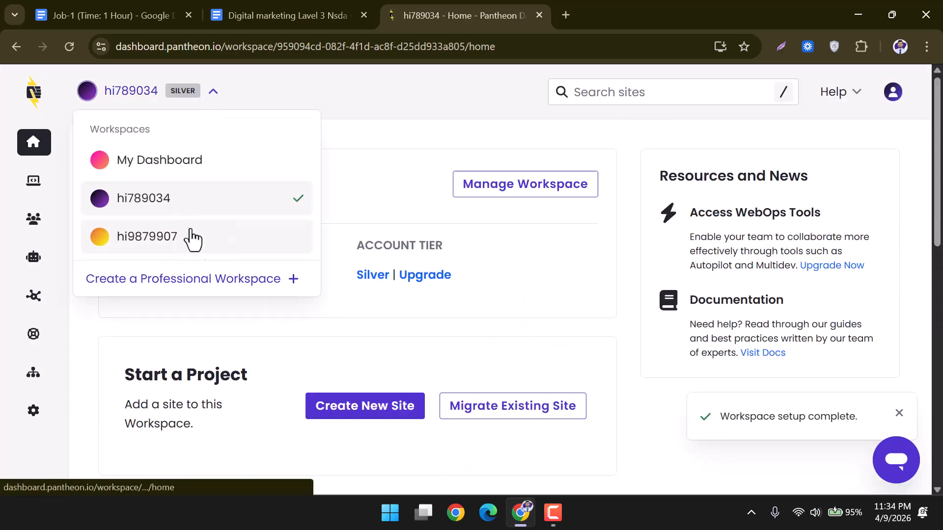
pyautogui.click(470, 334)
pyautogui.scroll(-3, 374, 410)
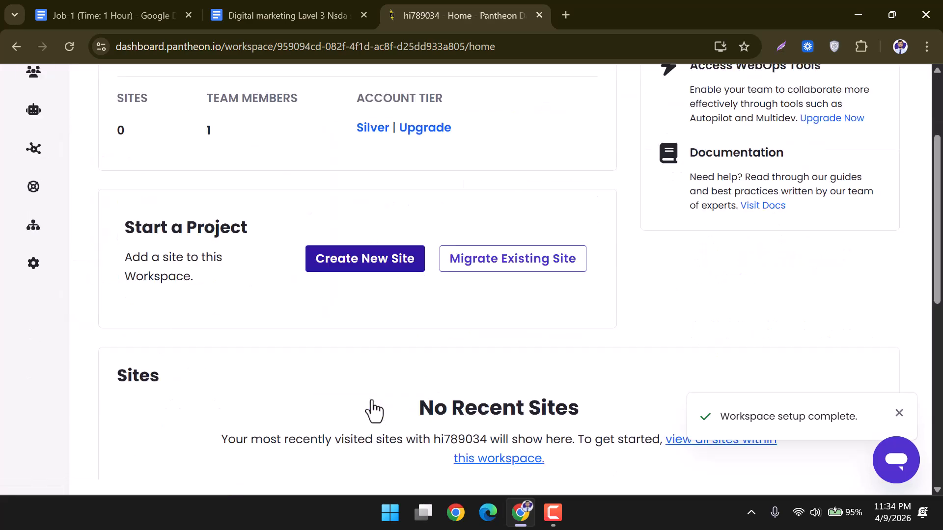
pyautogui.scroll(1, 378, 319)
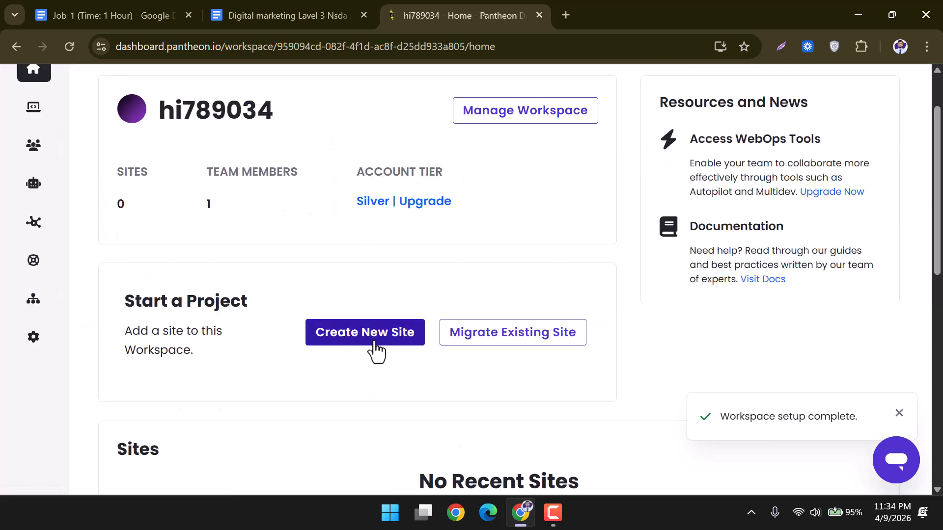
pyautogui.click(372, 344)
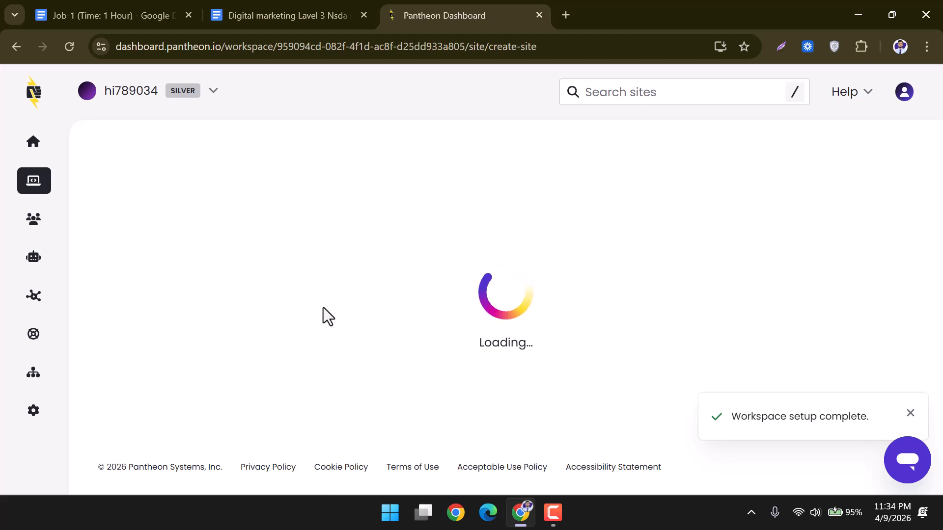
pyautogui.scroll(-1, 261, 282)
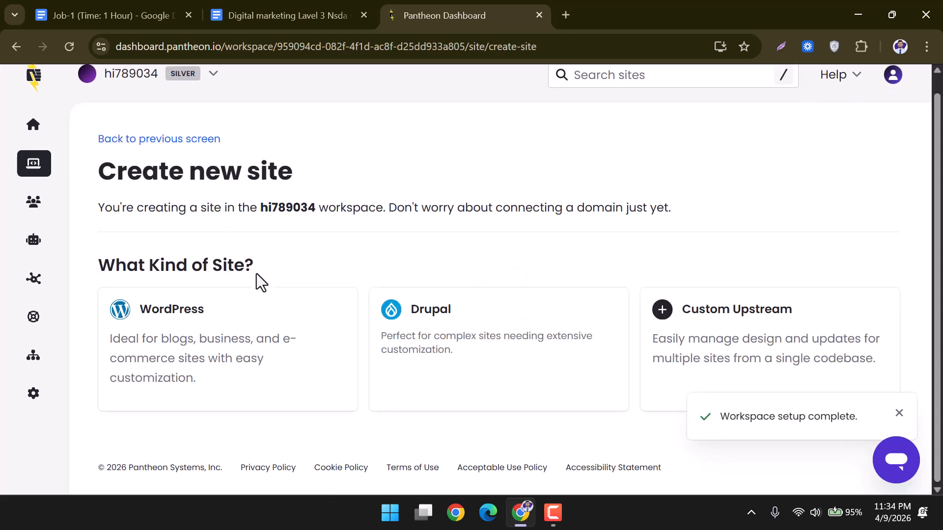
pyautogui.click(204, 330)
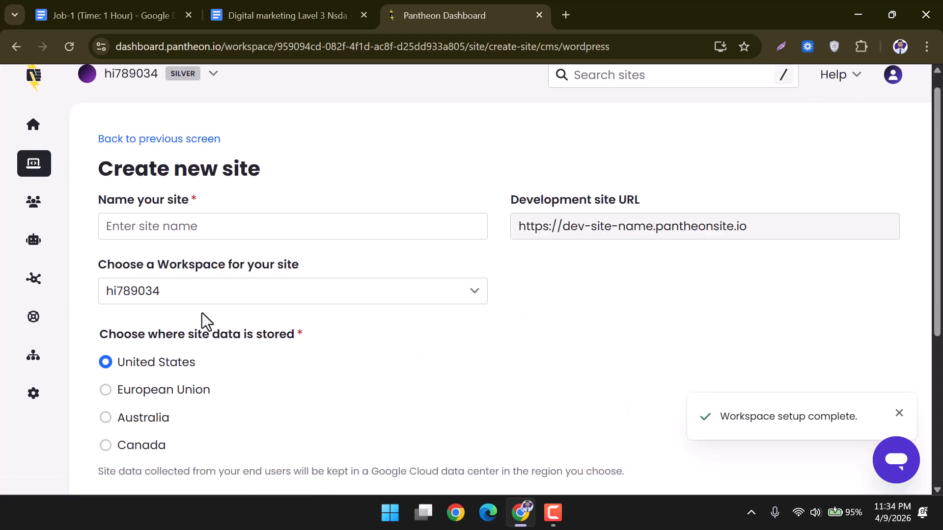
# Enter an available name for the WordPress site and submit it for creation.
pyautogui.click(163, 227)
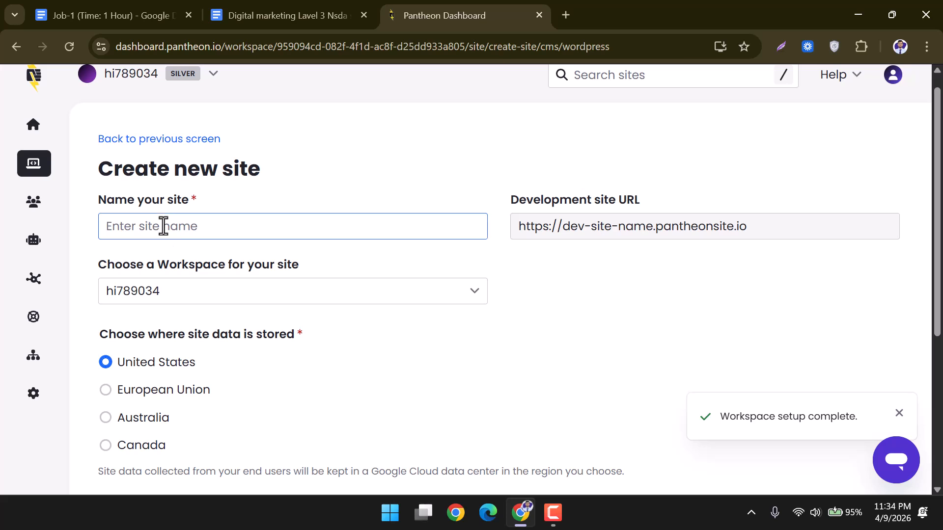
pyautogui.write('md')
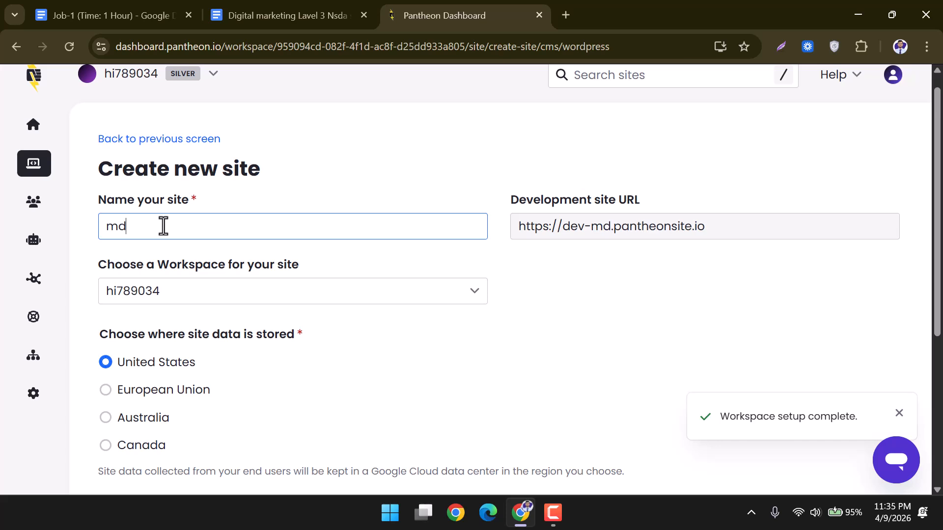
pyautogui.write('nurn')
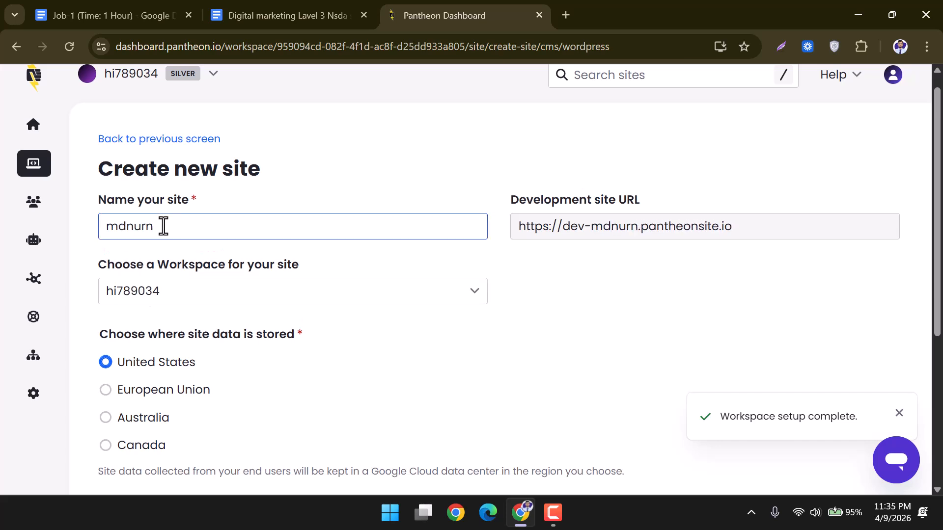
pyautogui.write('obi')
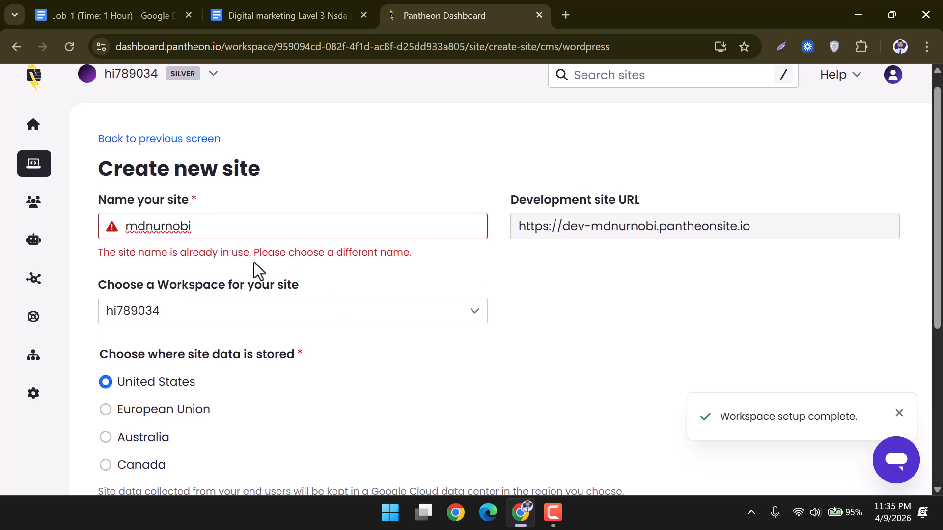
pyautogui.write('7890')
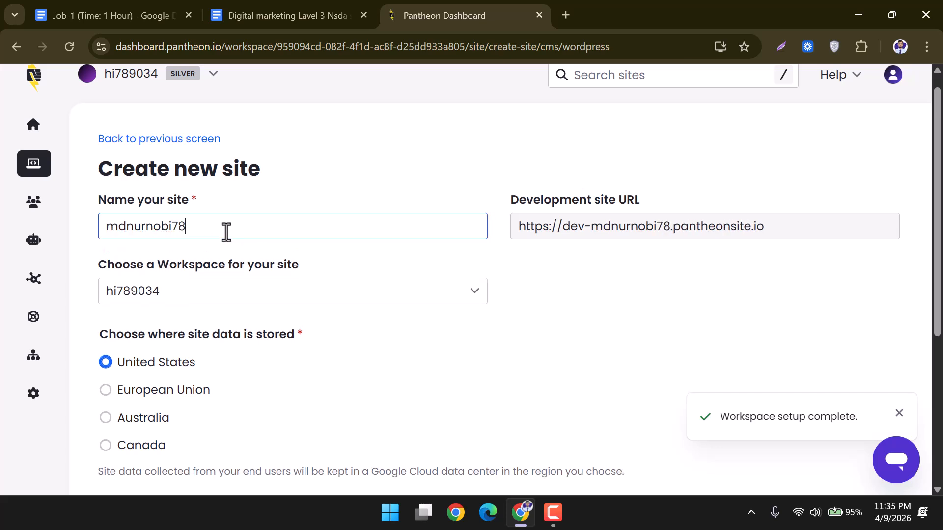
pyautogui.click(285, 265)
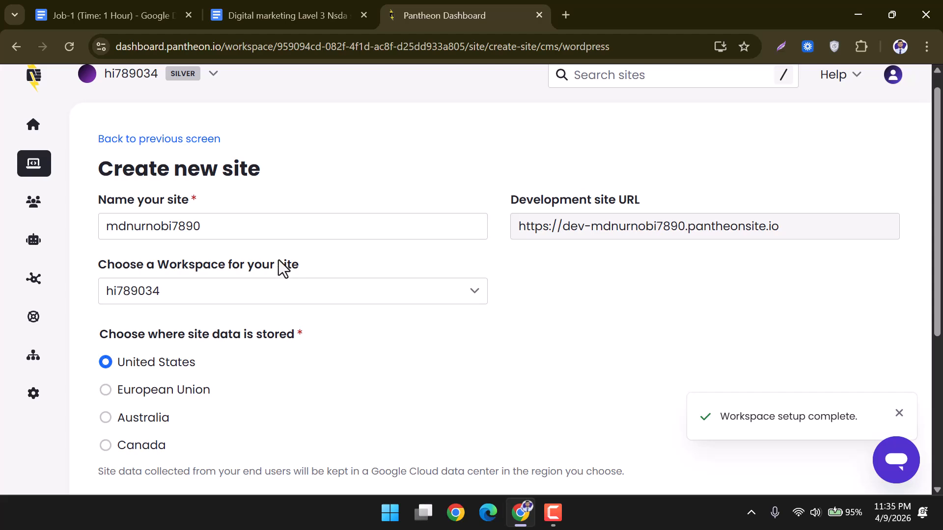
pyautogui.scroll(-1, 264, 259)
pyautogui.scroll(-3, 174, 288)
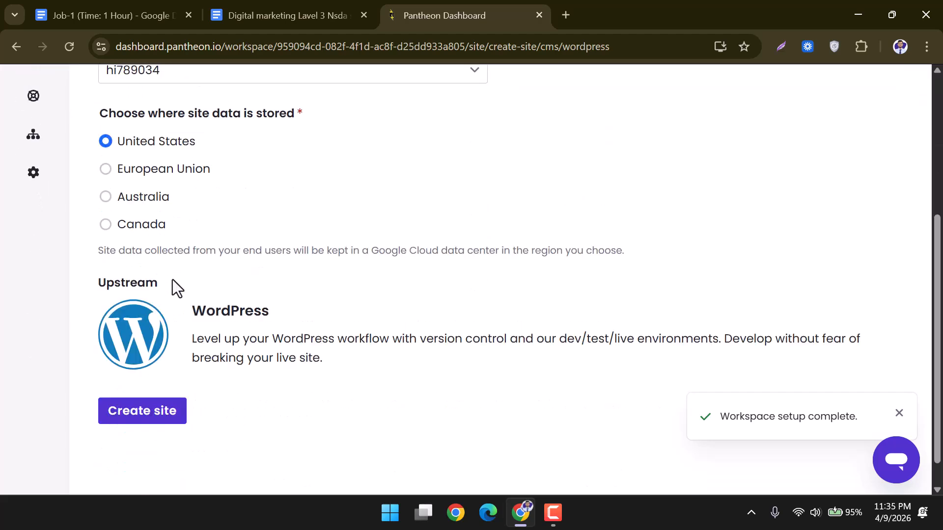
pyautogui.click(113, 388)
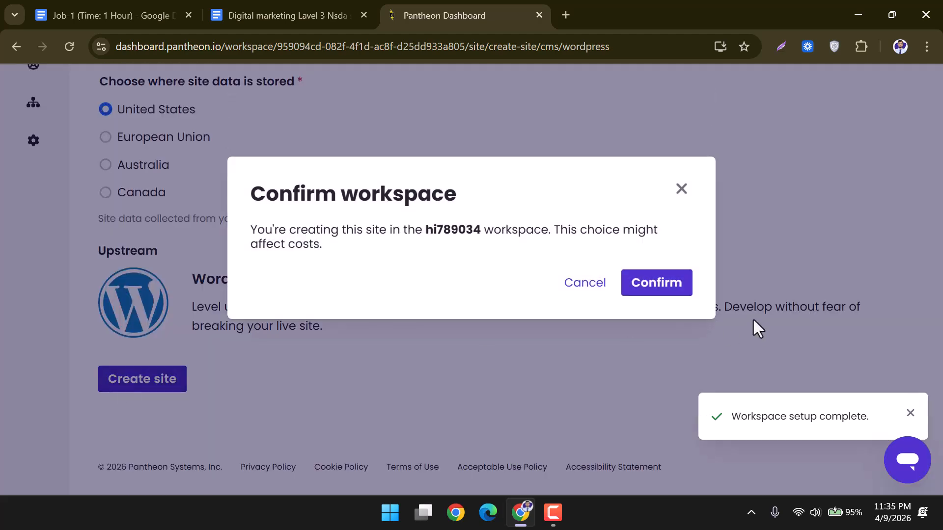
# Confirm the hi789034 workspace, let the WordPress deployment finish, and dismiss the feedback survey.
pyautogui.click(653, 290)
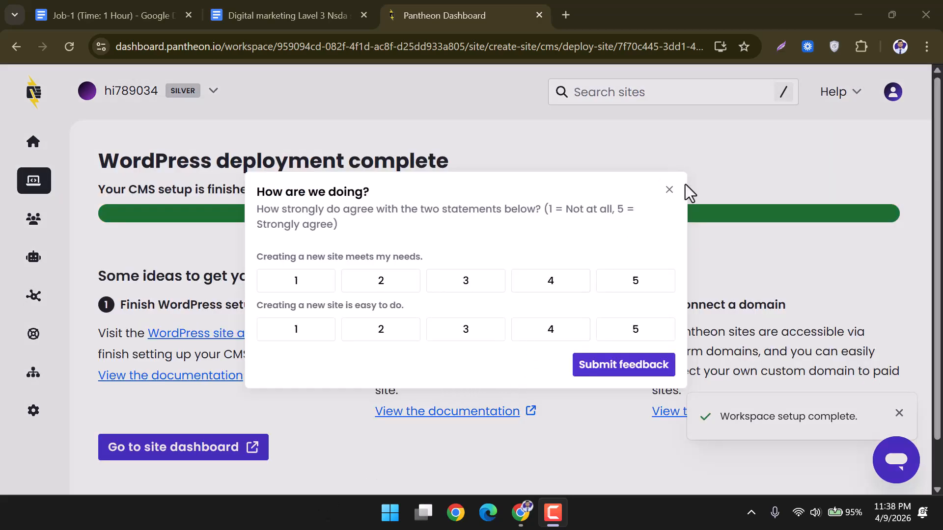
pyautogui.click(669, 190)
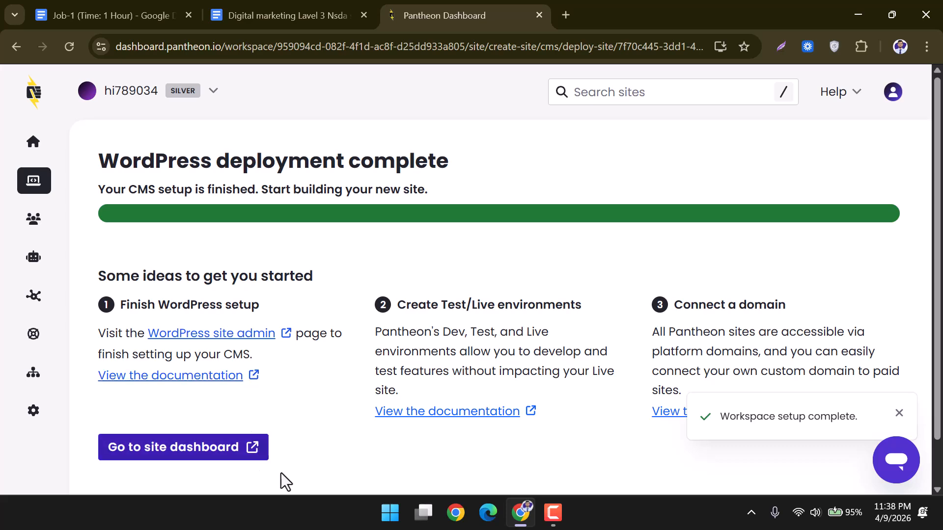
pyautogui.scroll(-1, 343, 373)
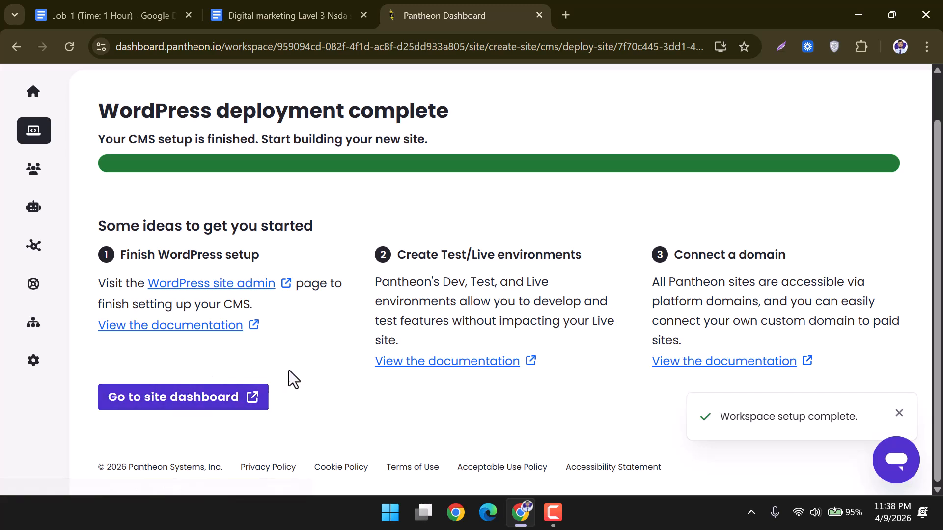
# Open the new site's dashboard and open its Dev WordPress admin in a new tab.
pyautogui.click(211, 403)
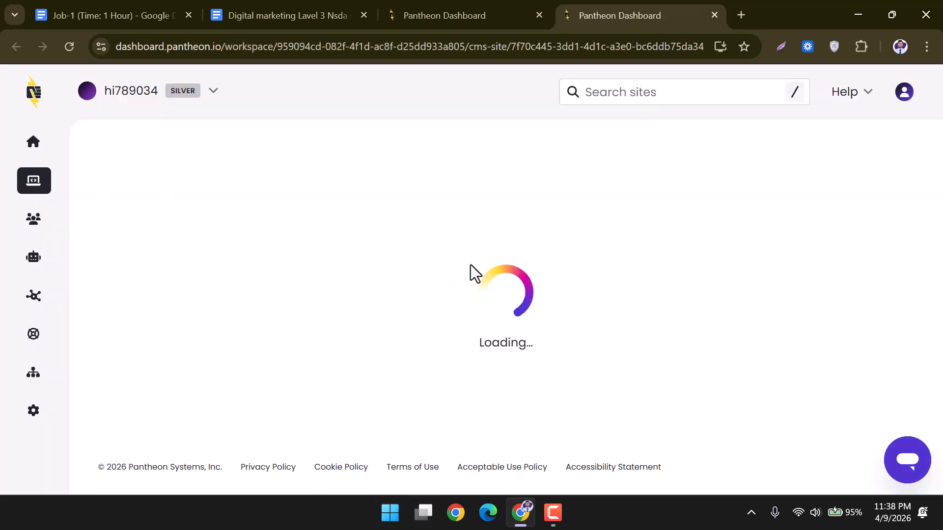
pyautogui.scroll(-2, 382, 309)
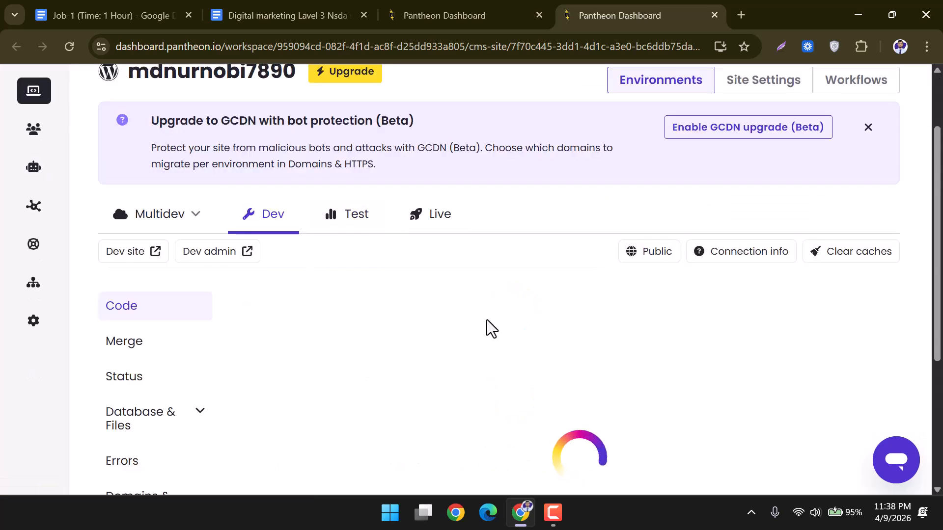
pyautogui.rightClick(214, 256)
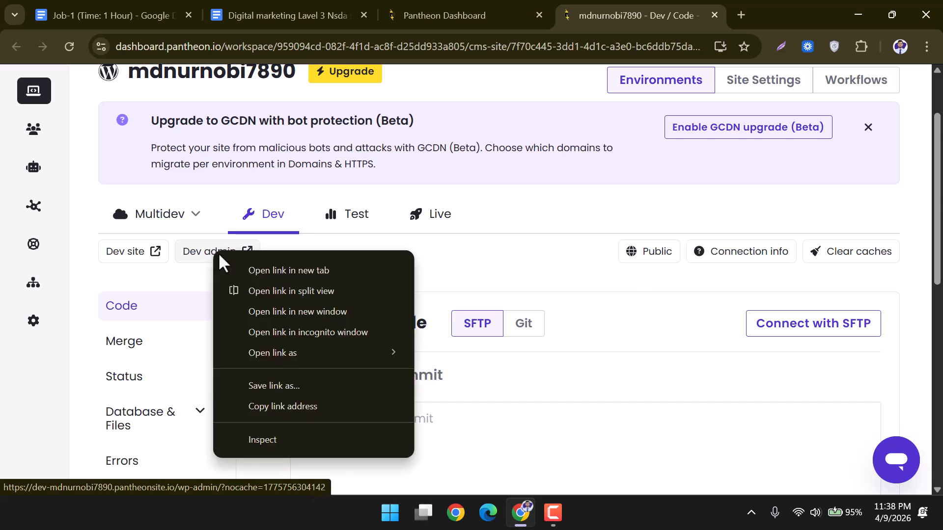
pyautogui.click(281, 269)
pyautogui.click(671, 1)
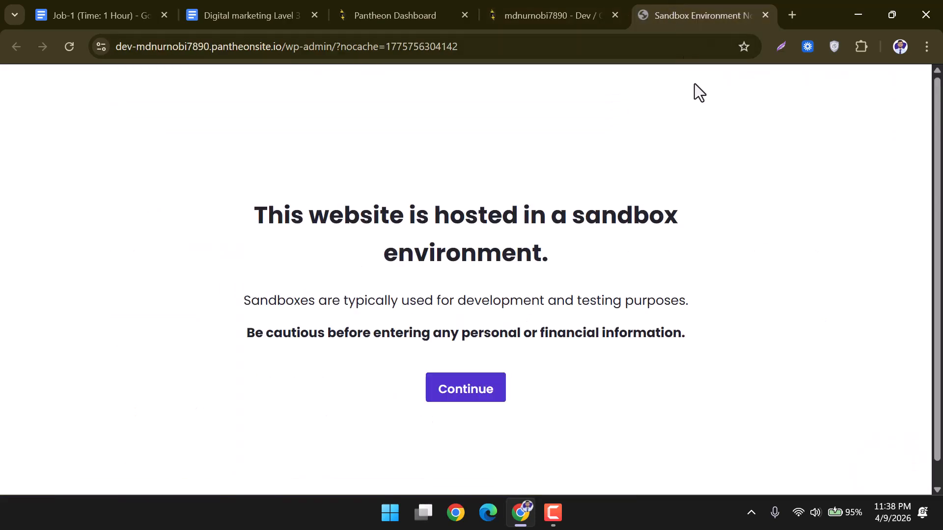
pyautogui.click(559, 6)
# Open the dev site in a new tab, pass the sandbox notice, and close the extra install tab.
pyautogui.rightClick(121, 265)
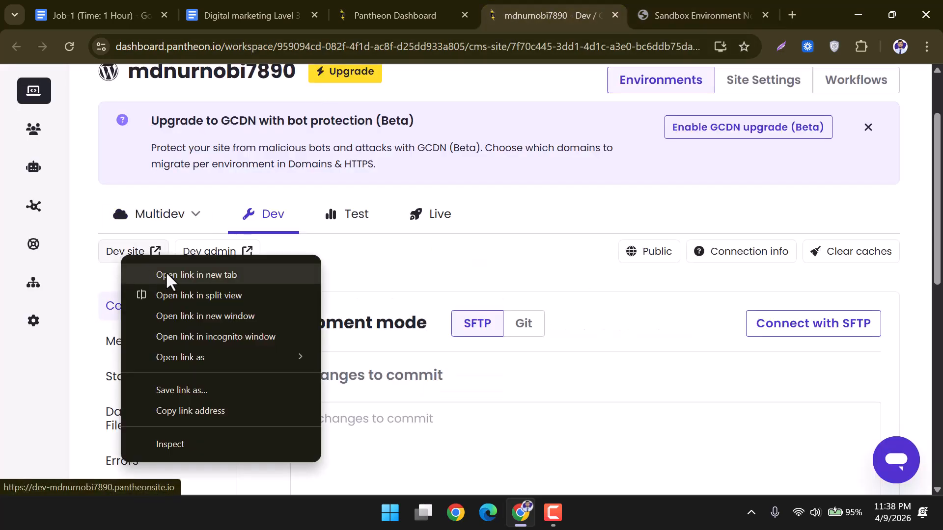
pyautogui.click(166, 271)
pyautogui.click(688, 1)
pyautogui.click(471, 393)
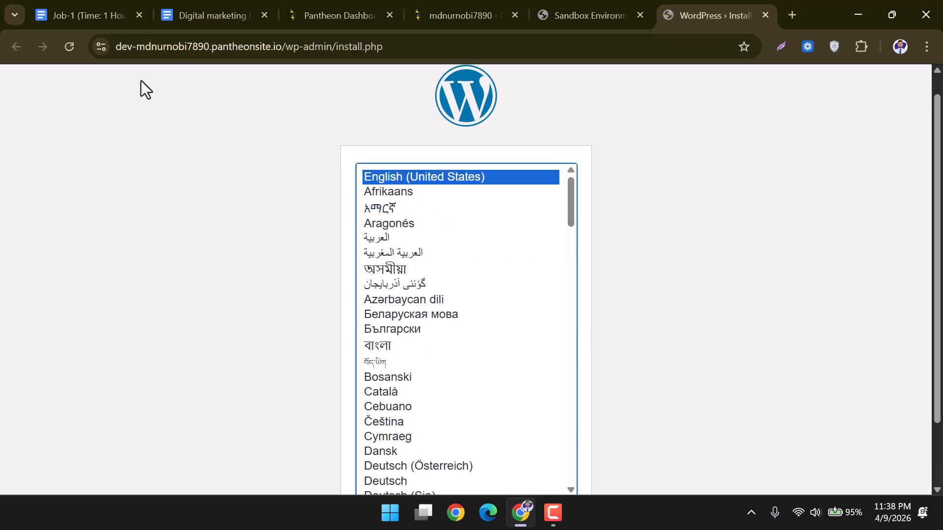
pyautogui.click(609, 3)
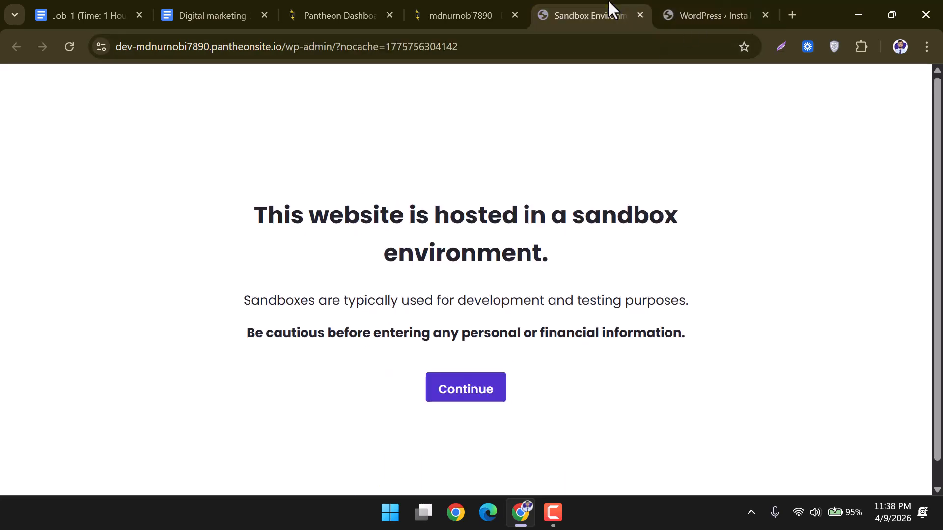
pyautogui.click(764, 14)
# Pass the sandbox notice and keep English (United States) as the WordPress language.
pyautogui.click(469, 389)
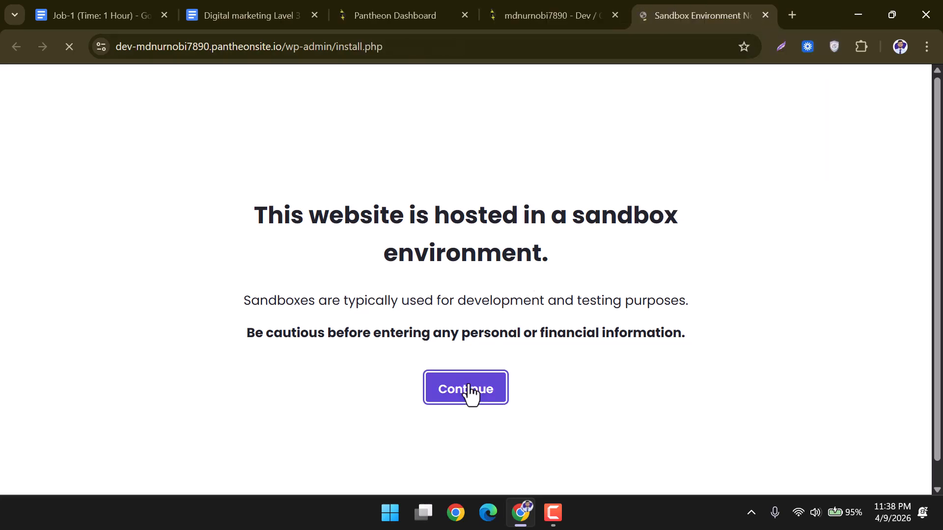
pyautogui.scroll(-1, 657, 279)
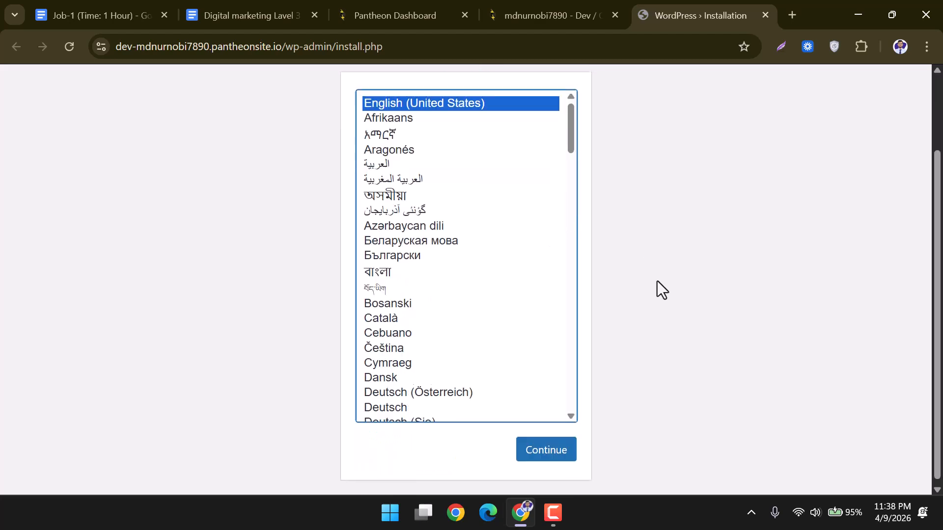
pyautogui.click(531, 459)
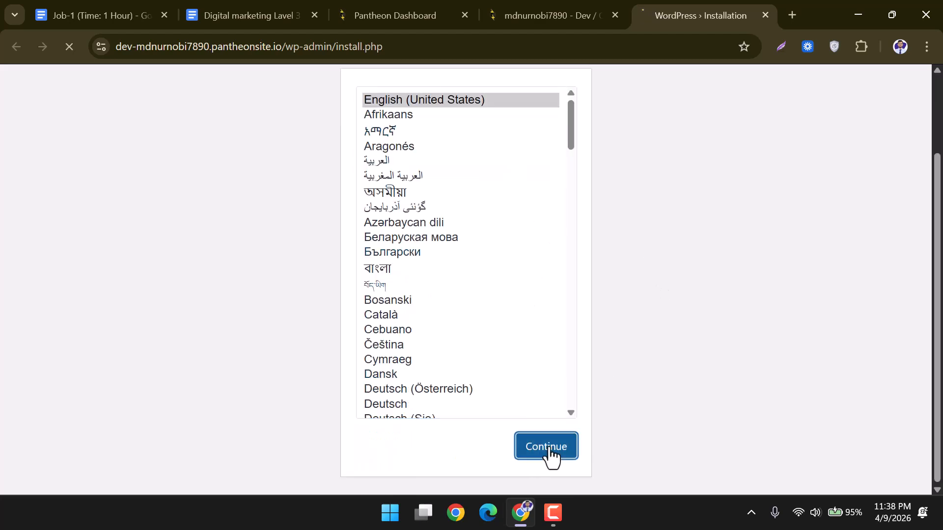
pyautogui.scroll(-3, 420, 366)
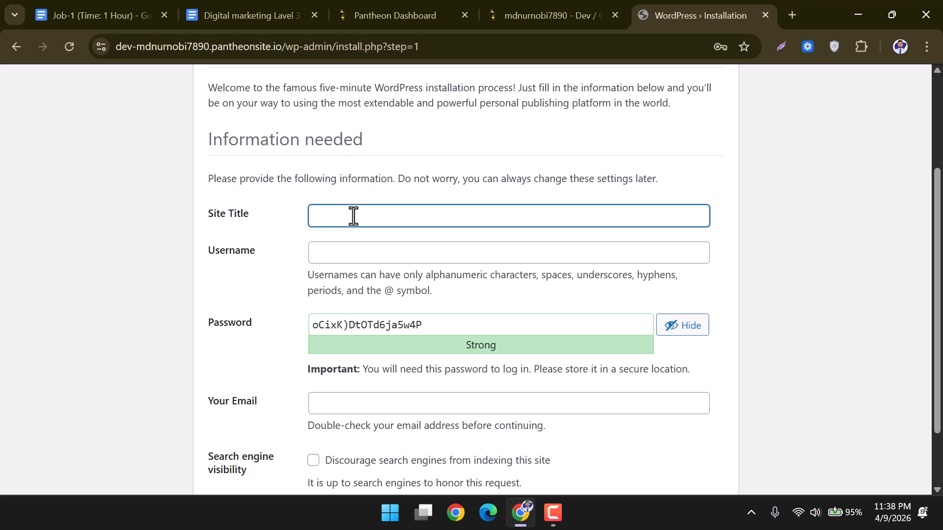
# Enter the site title and the username admin in the install form.
pyautogui.write('md nurnobi')
pyautogui.click(331, 253)
pyautogui.write('admin')
pyautogui.moveTo(343, 254); pyautogui.dragTo(296, 267)
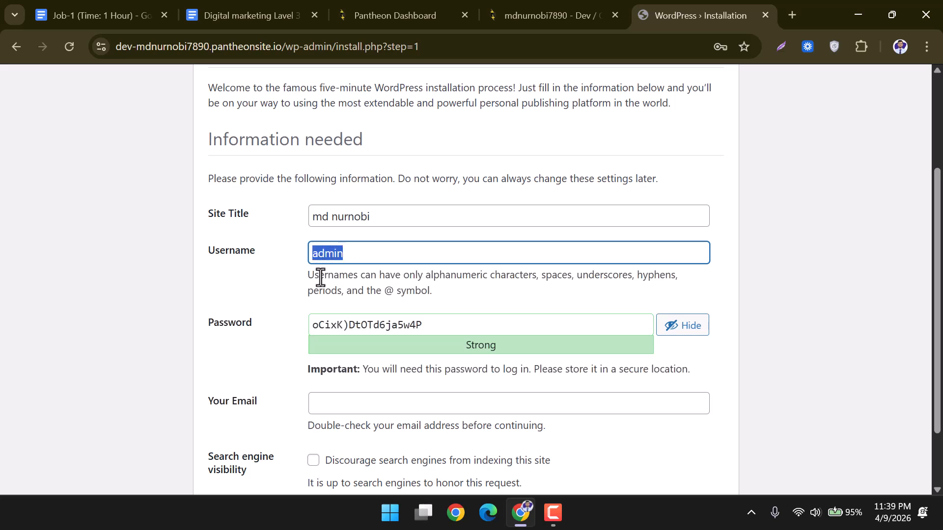
# Replace the generated password with your own weak password and confirm using it.
pyautogui.moveTo(438, 332); pyautogui.dragTo(269, 324)
pyautogui.press('BackSpace')
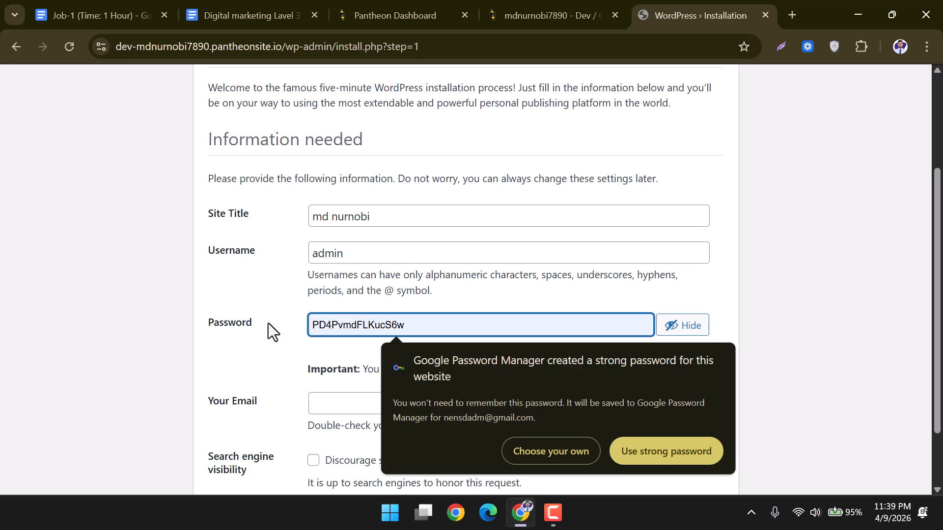
pyautogui.click(572, 454)
pyautogui.write('1')
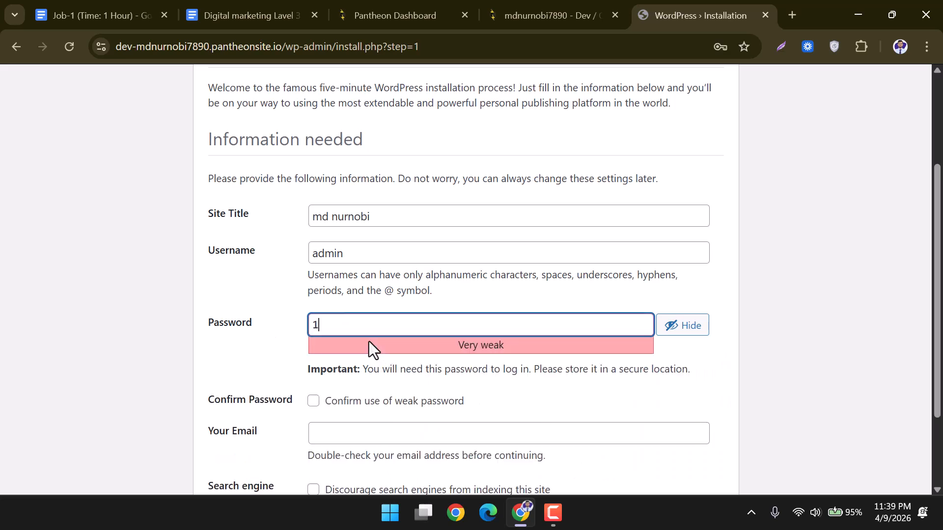
pyautogui.write('234567890')
pyautogui.scroll(-2, 700, 363)
pyautogui.click(314, 293)
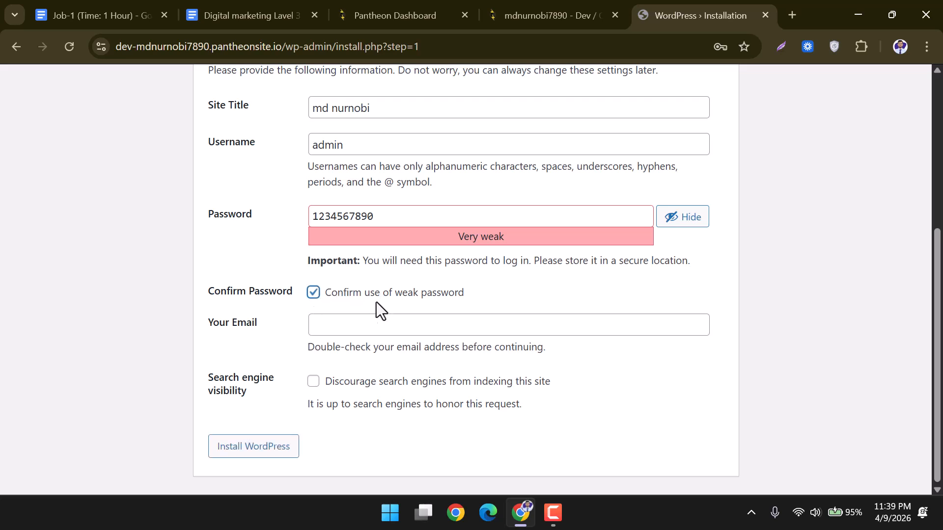
# Leave the e-mail address blank and submit the WordPress install form.
pyautogui.click(341, 326)
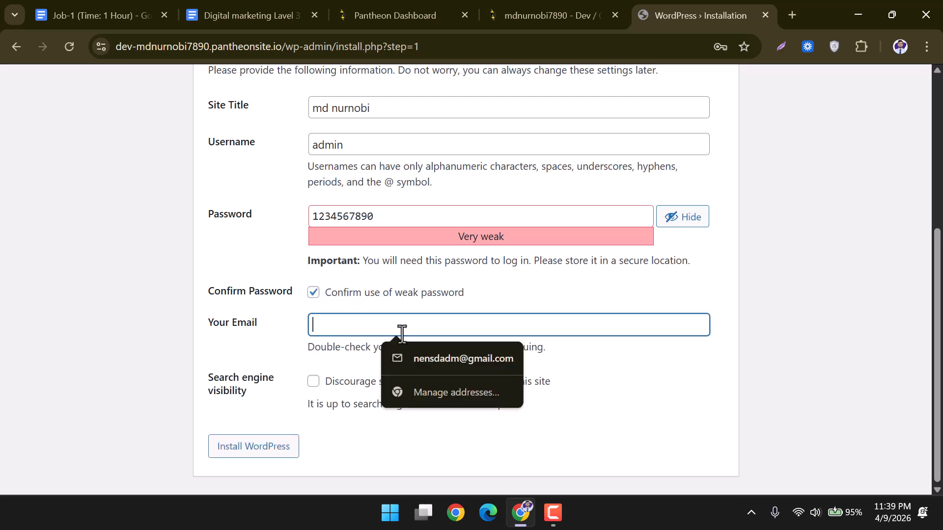
pyautogui.click(649, 378)
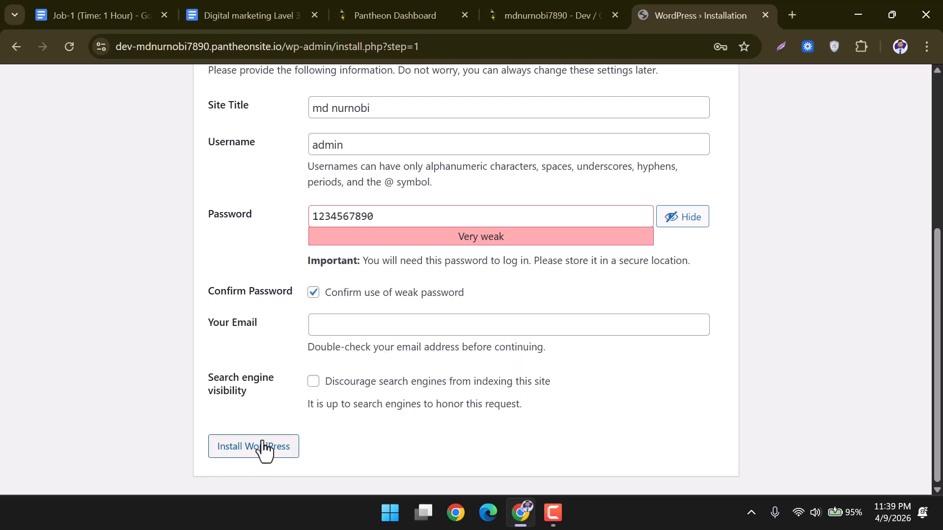
pyautogui.click(284, 445)
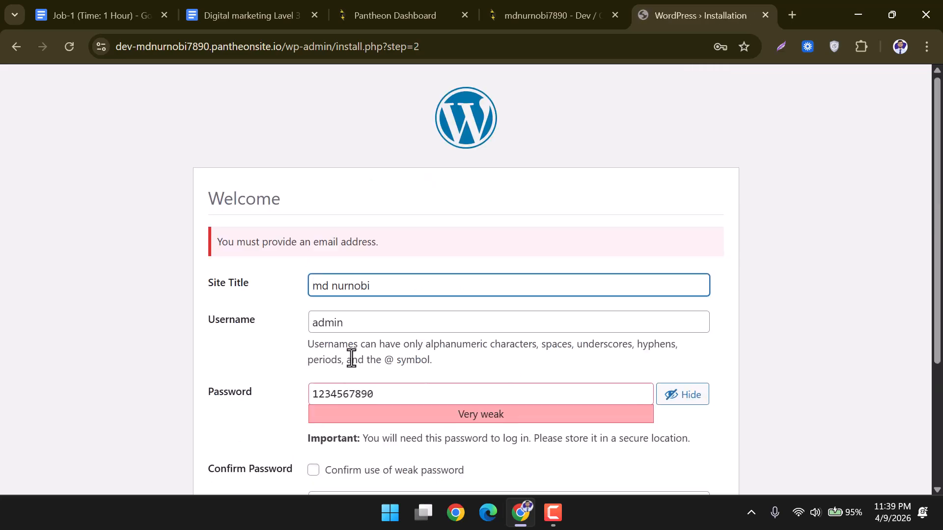
# Accept the weak password, discourage search engines, autofill the saved email and install WordPress.
pyautogui.scroll(-3, 349, 357)
pyautogui.click(313, 323)
pyautogui.scroll(-1, 370, 371)
pyautogui.click(313, 382)
pyautogui.click(357, 330)
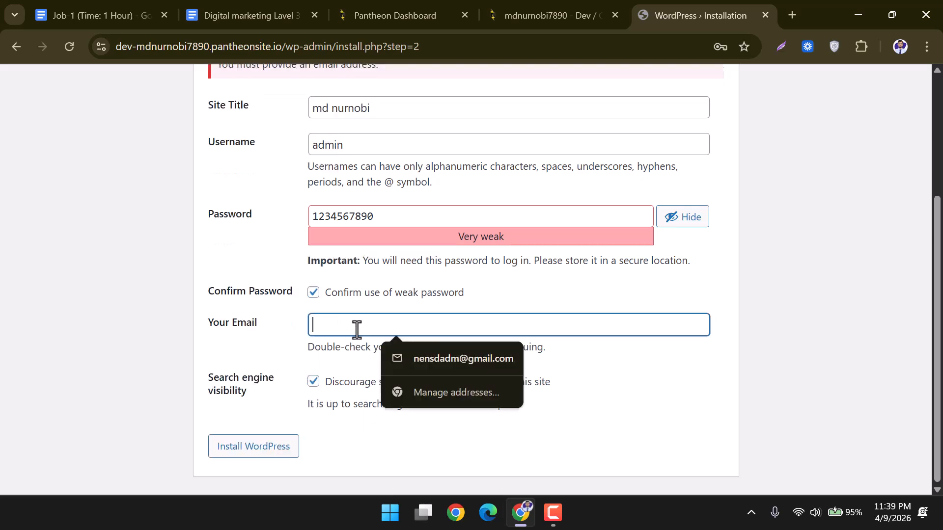
pyautogui.click(463, 358)
pyautogui.scroll(4, 804, 233)
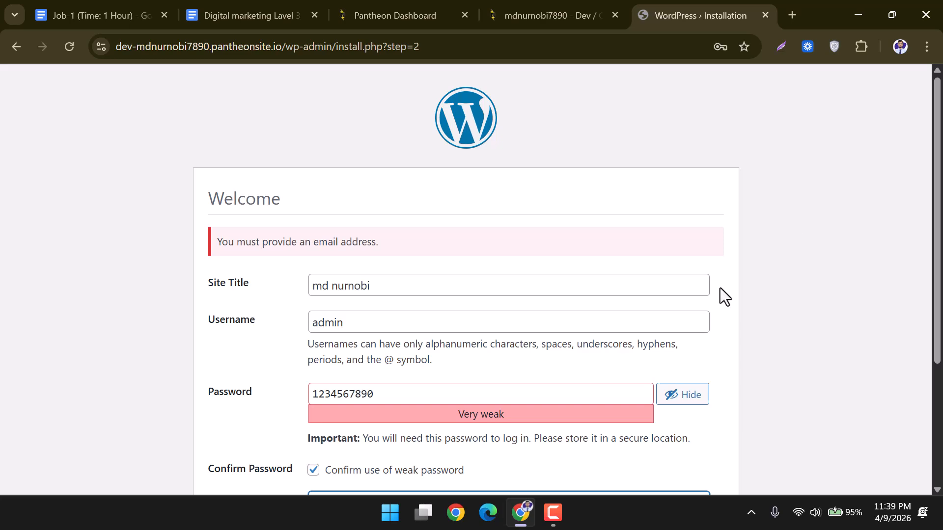
pyautogui.scroll(-3, 426, 407)
pyautogui.click(393, 326)
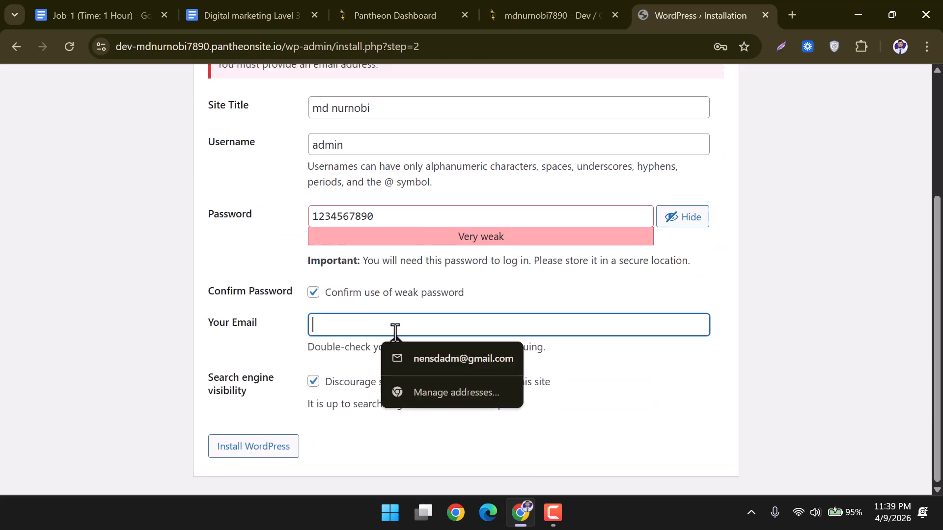
pyautogui.click(420, 367)
pyautogui.click(238, 447)
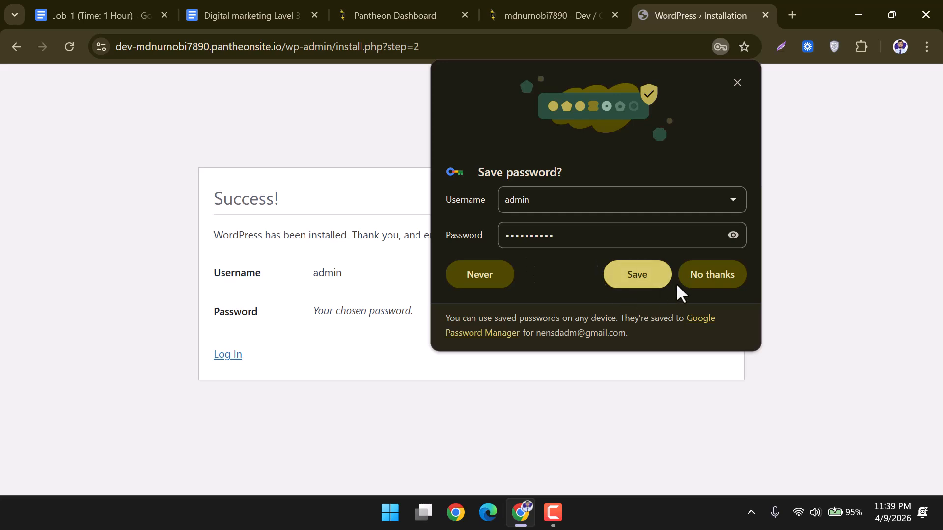
# Save the new admin login in the browser, open the login page, and return to Pantheon.
pyautogui.click(655, 283)
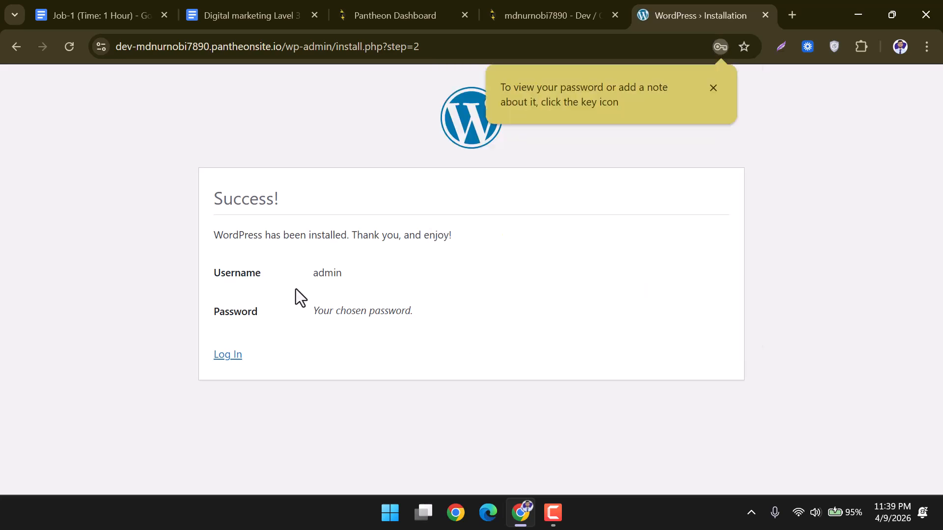
pyautogui.click(716, 90)
pyautogui.click(230, 358)
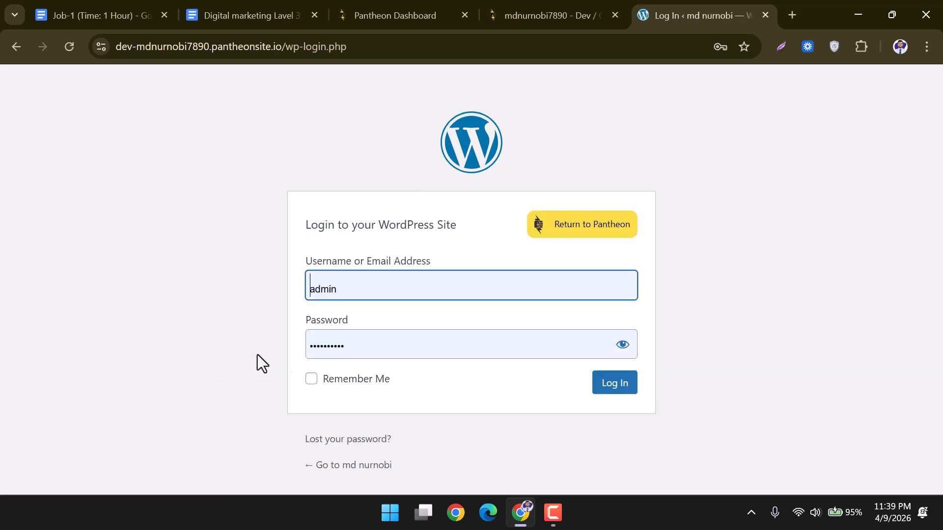
pyautogui.click(410, 3)
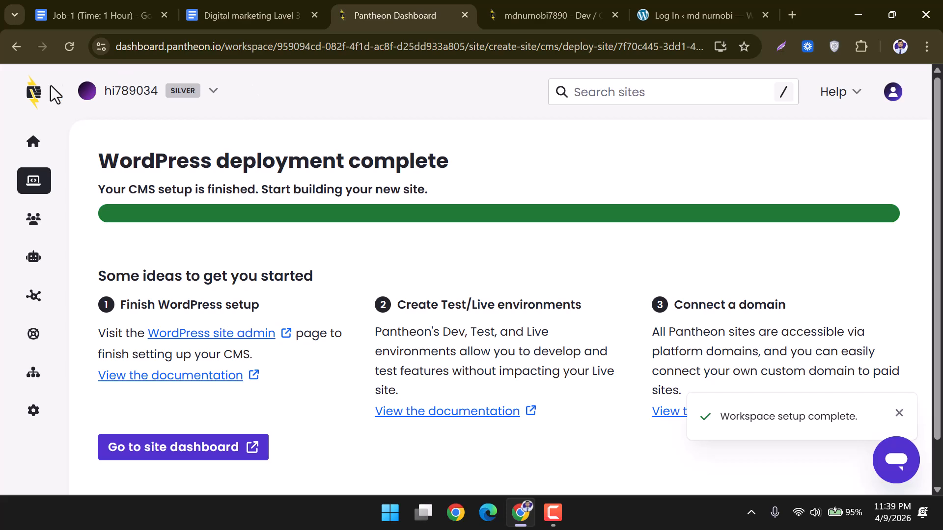
# Go to the Pantheon workspace home and open the Sites list.
pyautogui.click(30, 144)
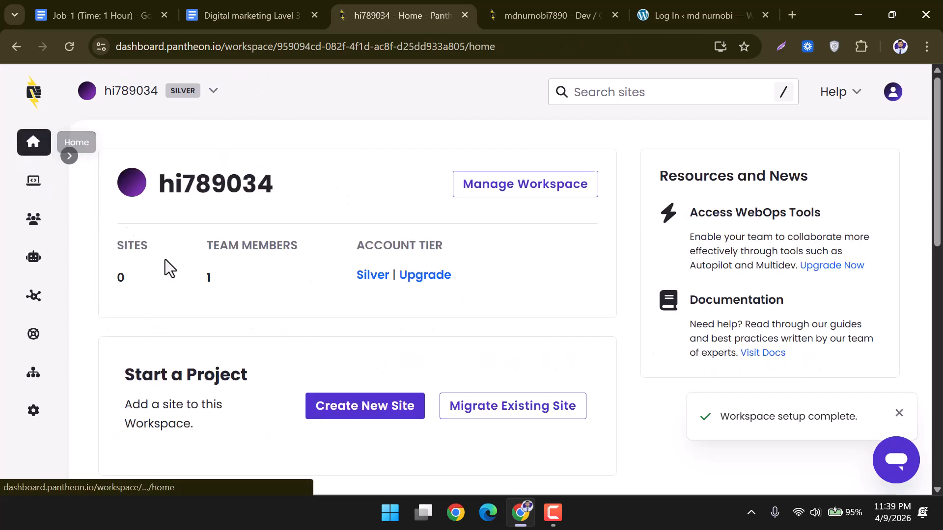
pyautogui.scroll(-5, 258, 305)
pyautogui.scroll(3, 258, 306)
pyautogui.scroll(-3, 258, 306)
pyautogui.scroll(4, 43, 205)
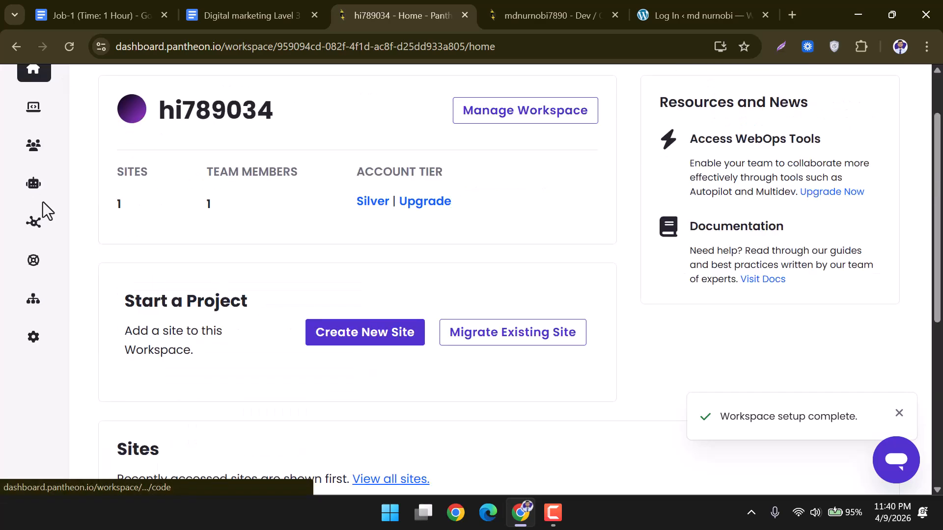
pyautogui.moveTo(42, 119)
pyautogui.click(104, 148)
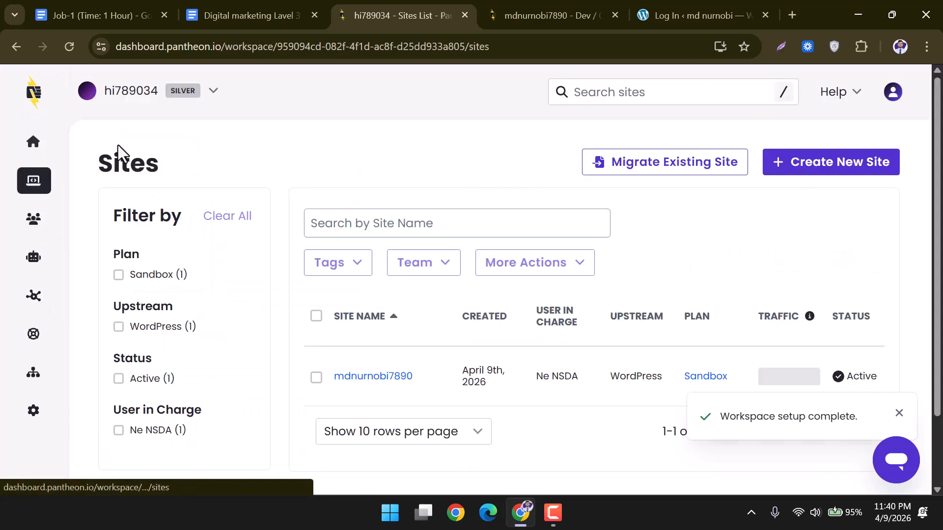
pyautogui.scroll(-2, 311, 240)
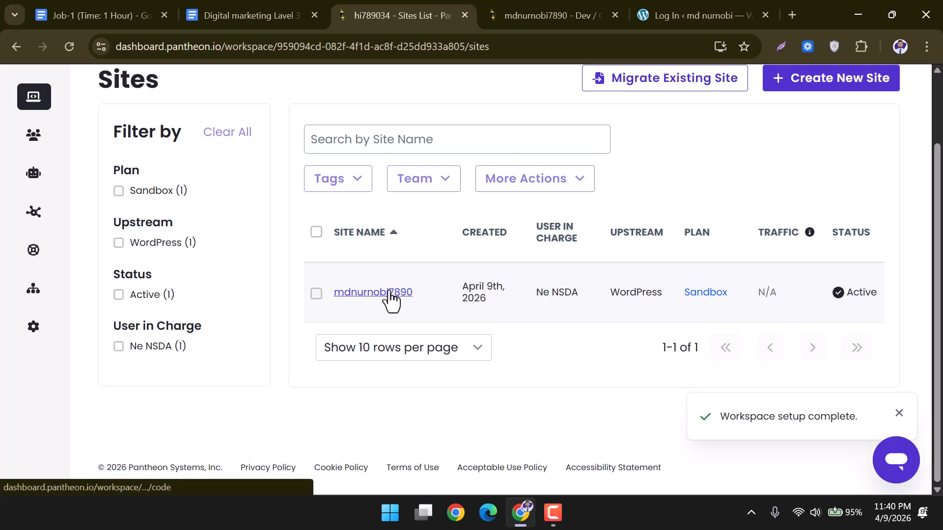
pyautogui.scroll(2, 393, 302)
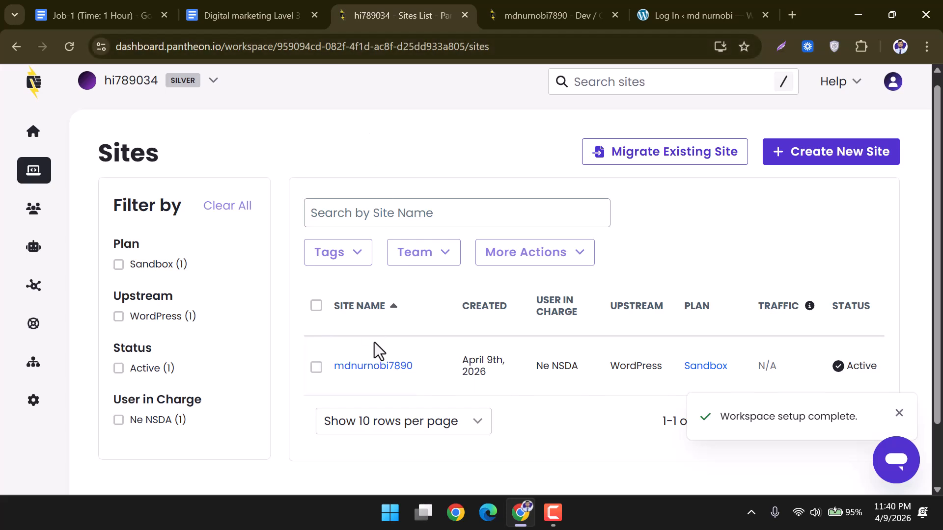
# Open the new site's dashboard and launch the Dev environment's WordPress admin.
pyautogui.click(375, 369)
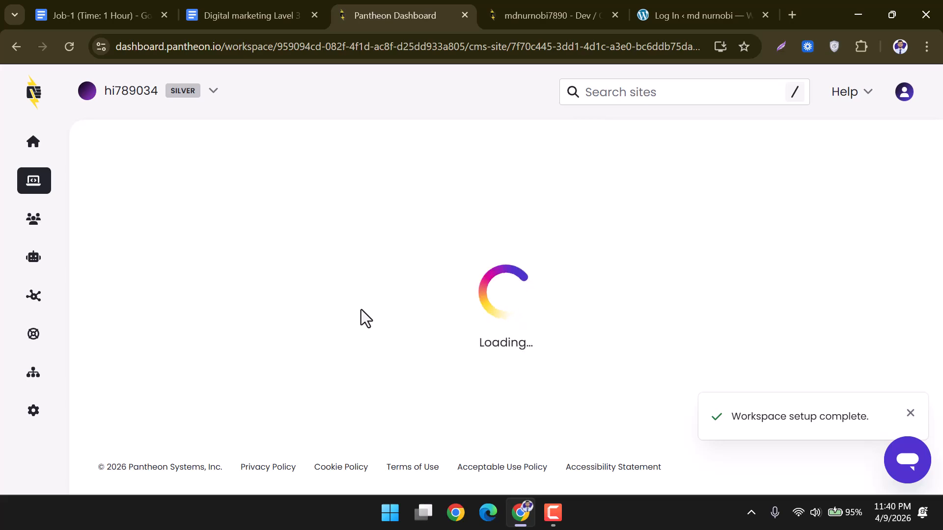
pyautogui.scroll(-3, 361, 309)
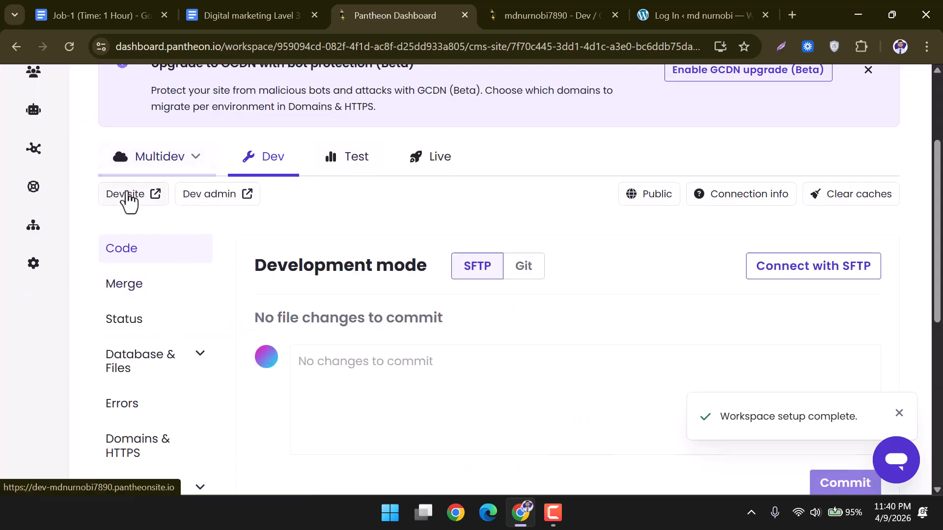
pyautogui.click(217, 199)
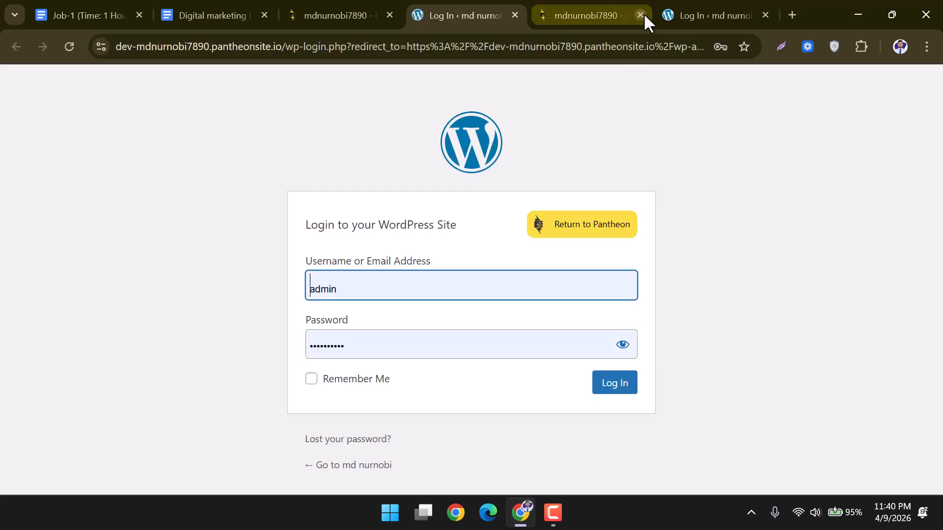
# Sign in to WordPress with the saved admin login and Remember Me ticked.
pyautogui.click(642, 14)
pyautogui.click(357, 290)
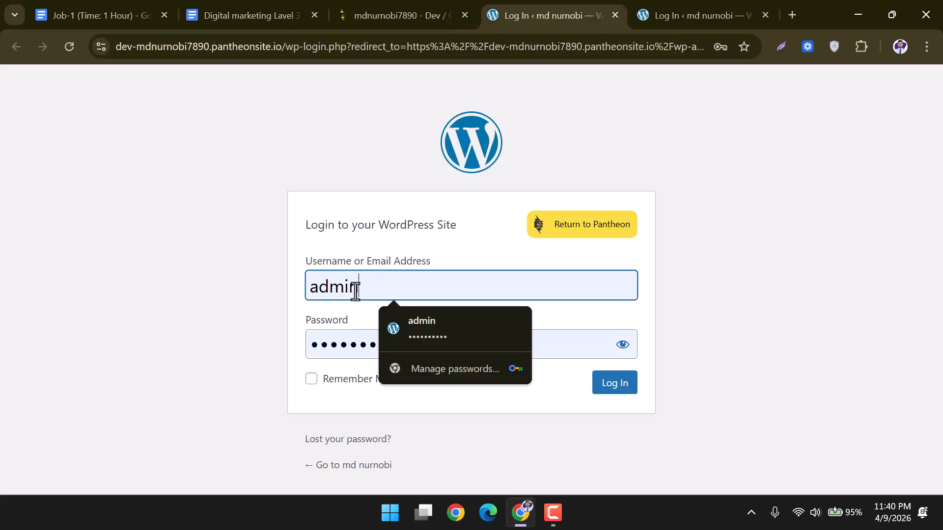
pyautogui.click(339, 346)
pyautogui.click(314, 379)
pyautogui.click(612, 393)
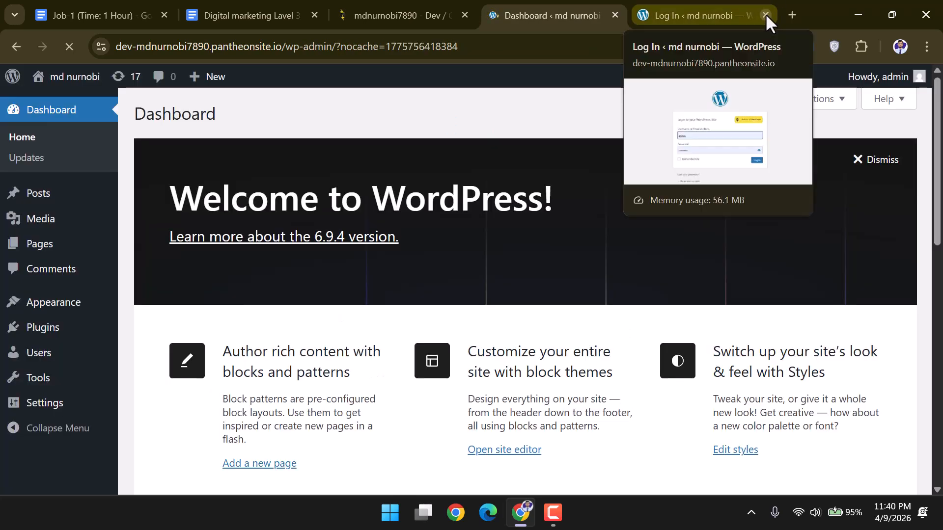
# Close the leftover login tab and dismiss the Welcome to WordPress panel.
pyautogui.click(765, 14)
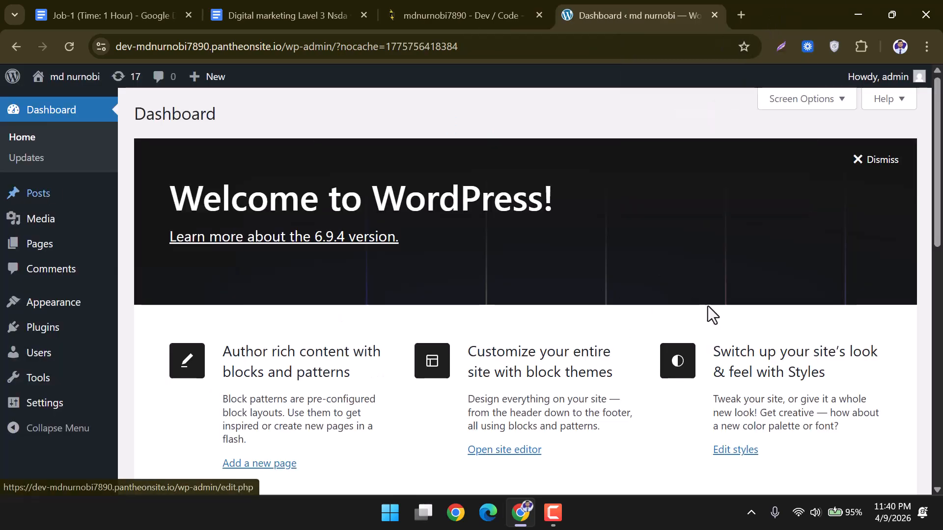
pyautogui.click(863, 162)
pyautogui.scroll(-5, 77, 375)
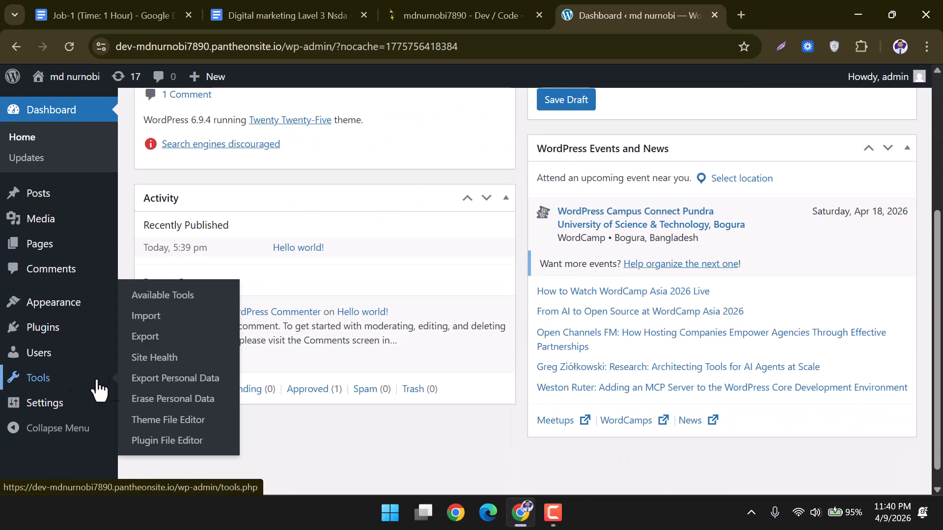
pyautogui.scroll(4, 49, 320)
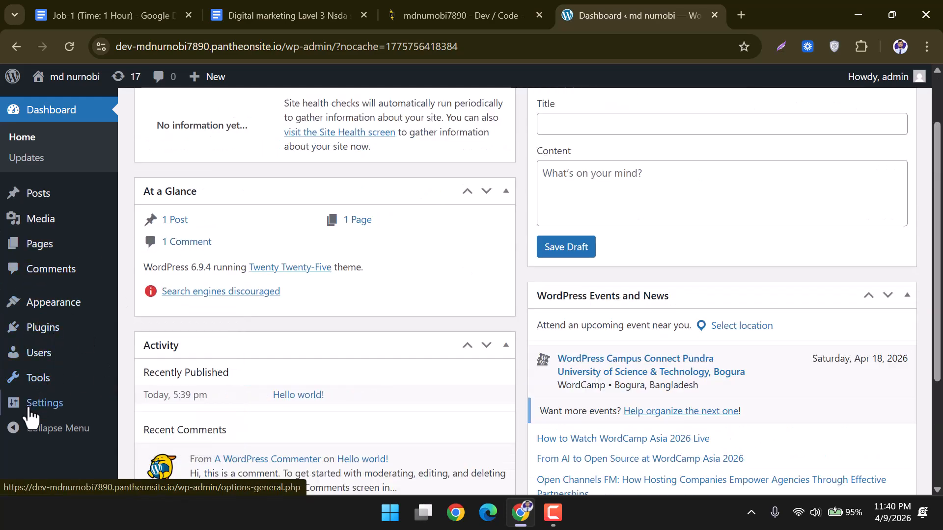
pyautogui.moveTo(43, 369)
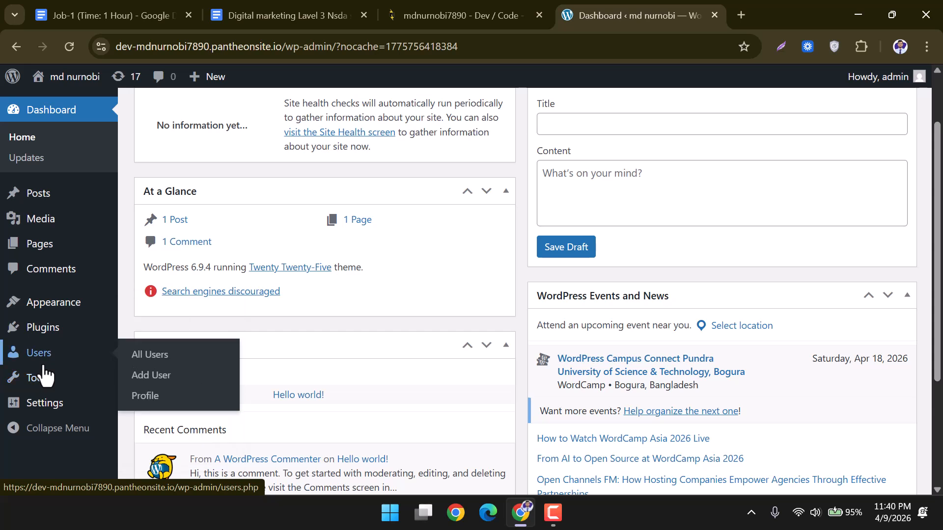
# On Installed Plugins, delete Akismet and Hello Dolly, confirming each deletion.
pyautogui.click(55, 334)
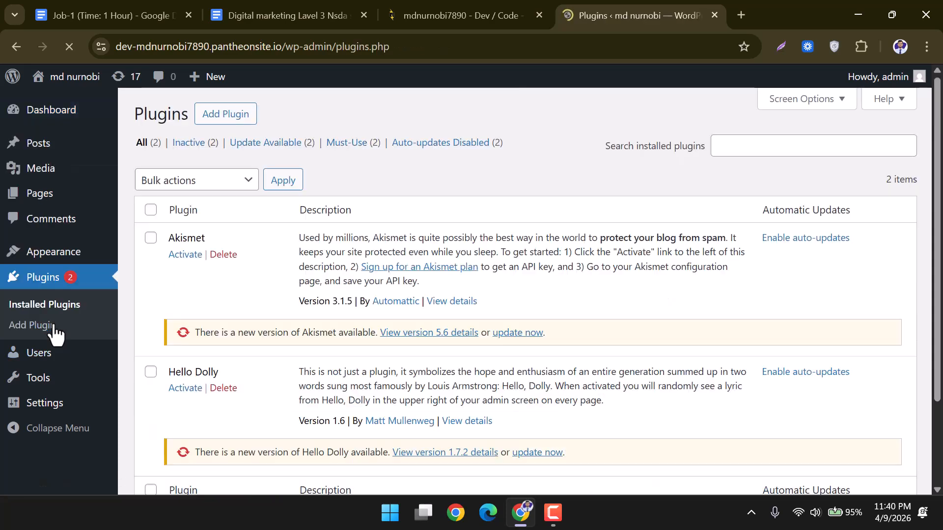
pyautogui.click(151, 209)
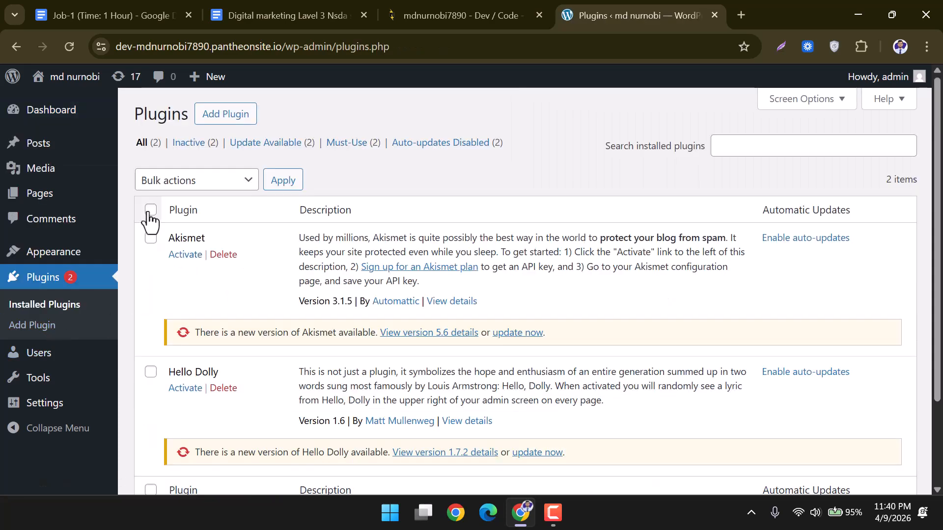
pyautogui.scroll(-3, 225, 398)
pyautogui.scroll(3, 225, 397)
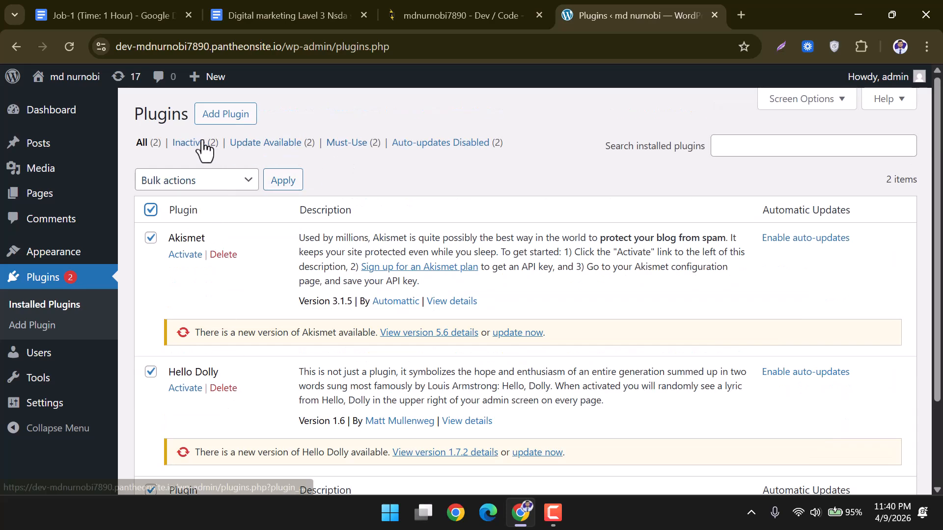
pyautogui.click(219, 255)
pyautogui.click(532, 139)
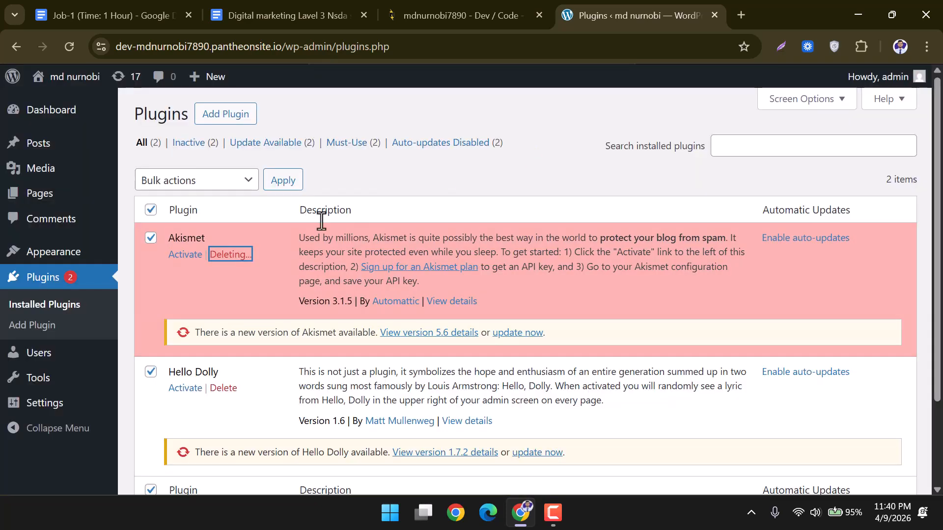
pyautogui.click(224, 284)
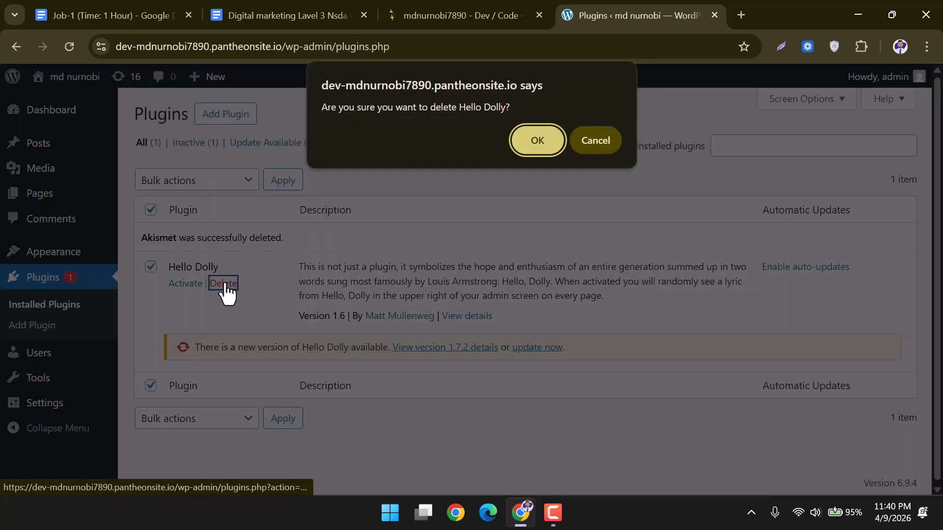
pyautogui.click(527, 145)
pyautogui.click(764, 147)
pyautogui.click(238, 117)
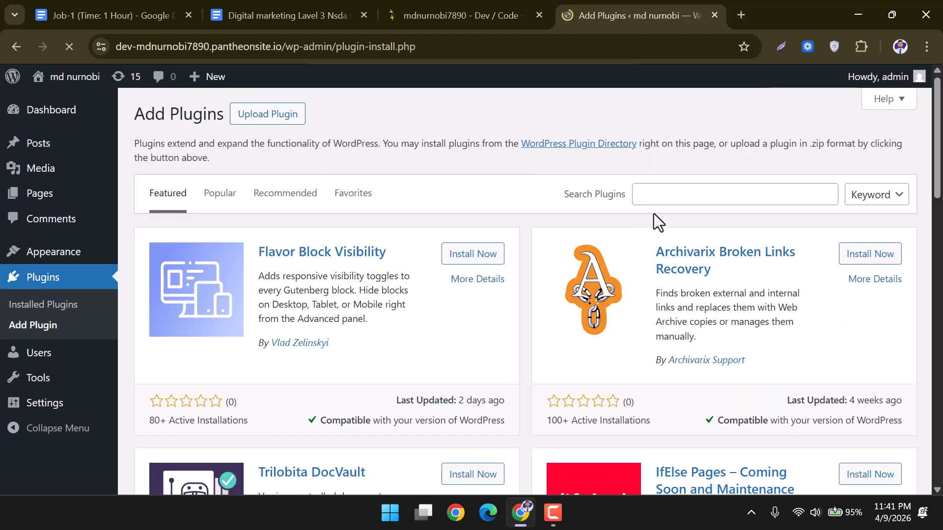
# Search the plugin directory for 'rank math' and install Rank Math SEO.
pyautogui.click(673, 196)
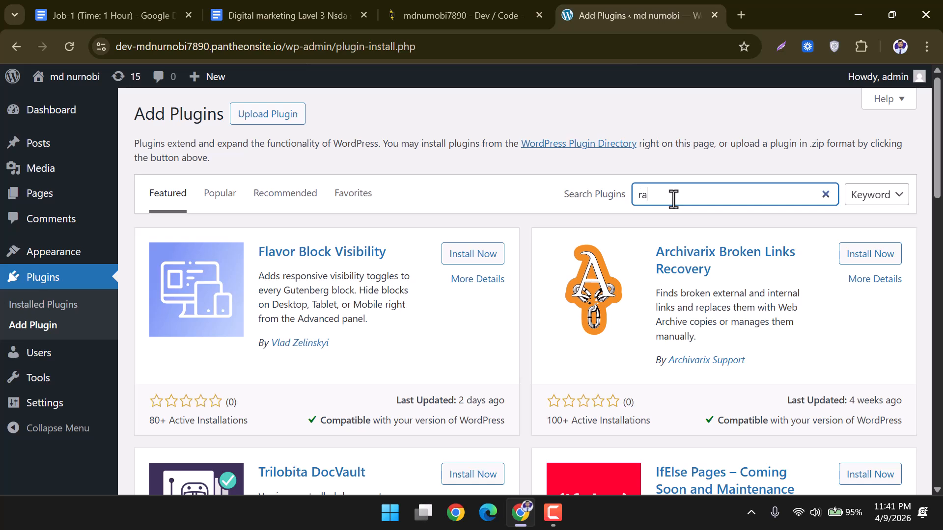
pyautogui.write('rank m')
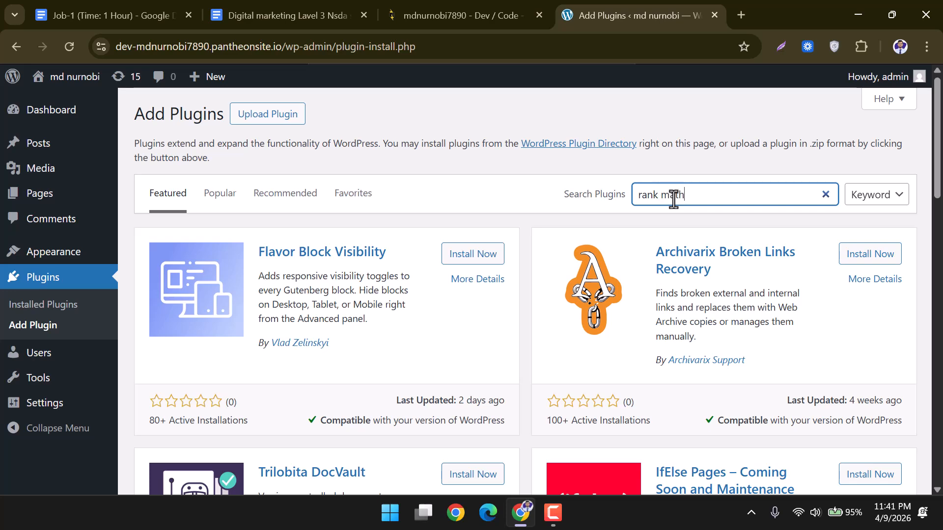
pyautogui.write('ath')
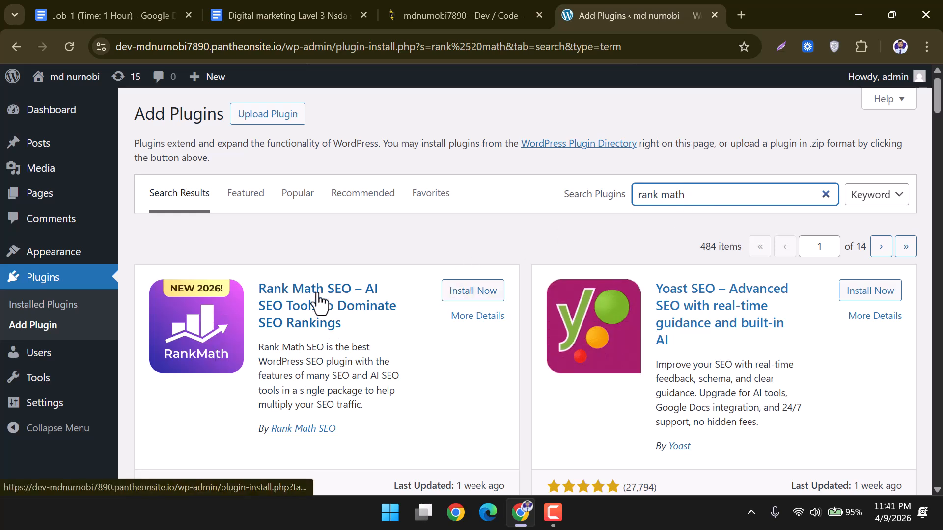
pyautogui.click(459, 295)
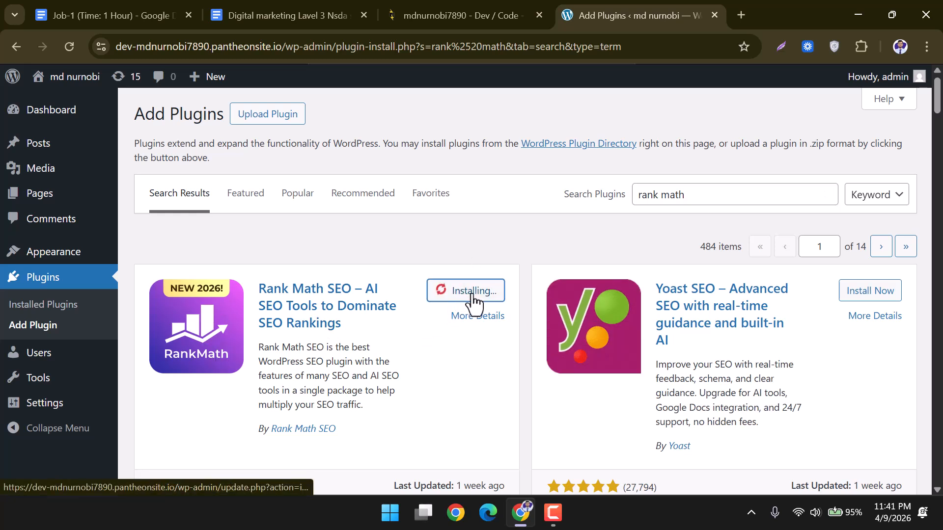
# Replace the search with 'elementor' and install the Elementor Website Builder plugin.
pyautogui.moveTo(678, 204); pyautogui.dragTo(613, 193)
pyautogui.press('BackSpace')
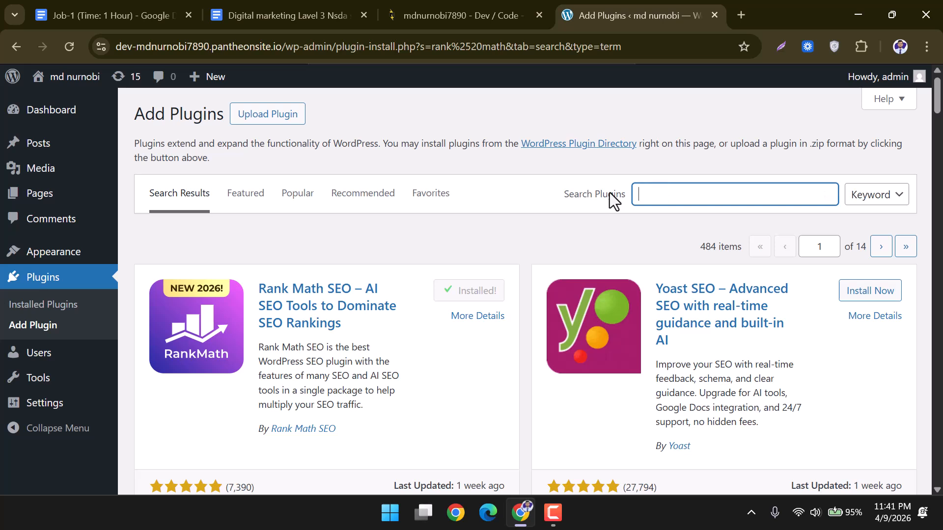
pyautogui.write('elem')
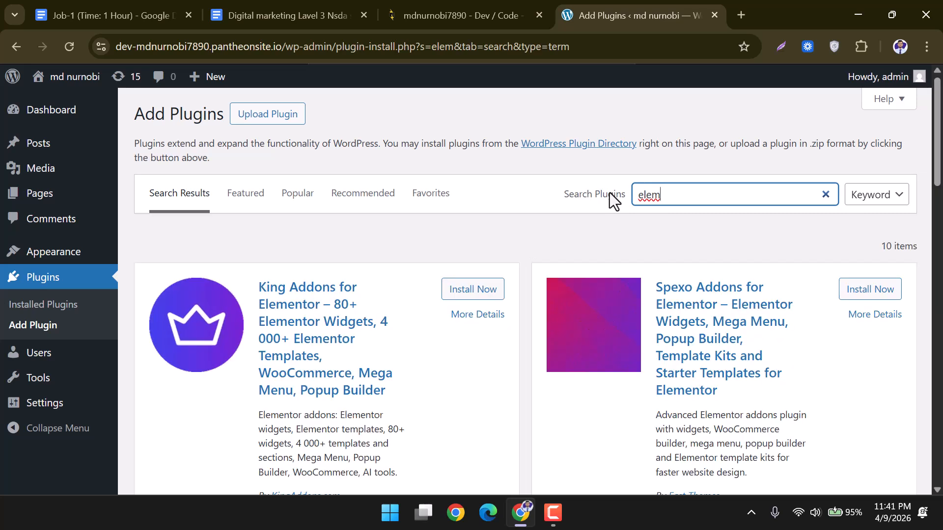
pyautogui.write('entor')
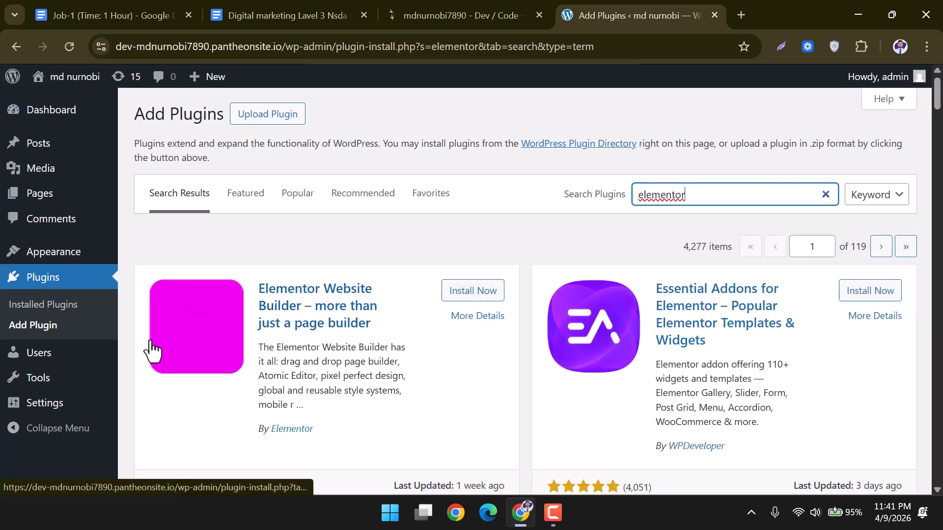
pyautogui.scroll(-5, 451, 358)
pyautogui.scroll(5, 453, 359)
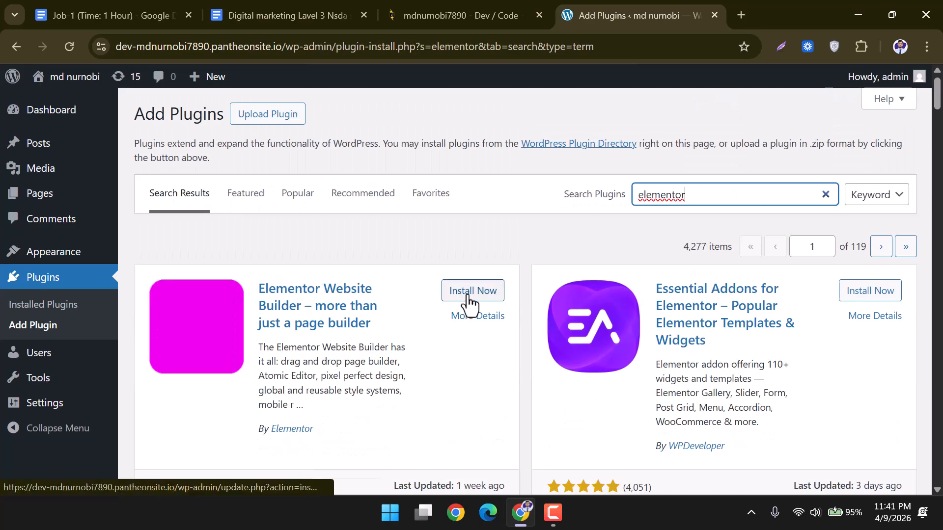
pyautogui.scroll(-5, 393, 354)
pyautogui.scroll(5, 393, 357)
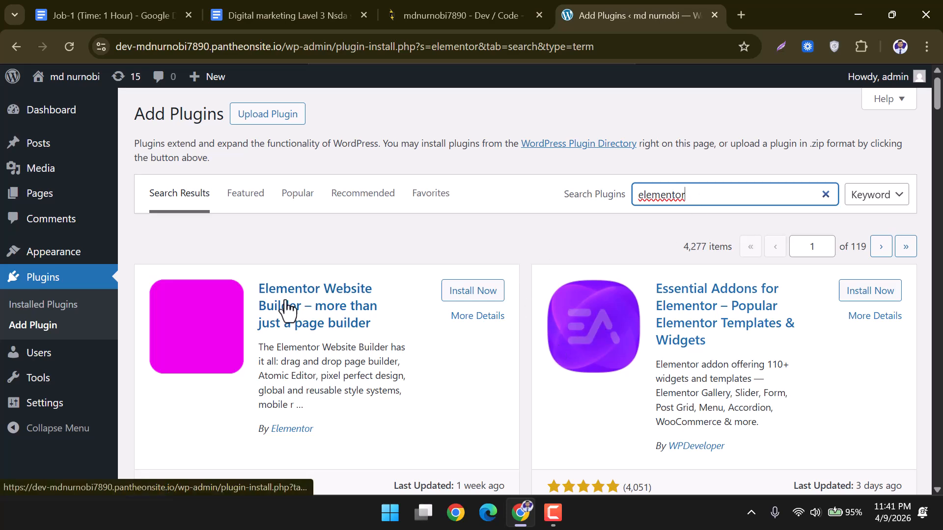
pyautogui.scroll(-5, 210, 334)
pyautogui.scroll(5, 208, 337)
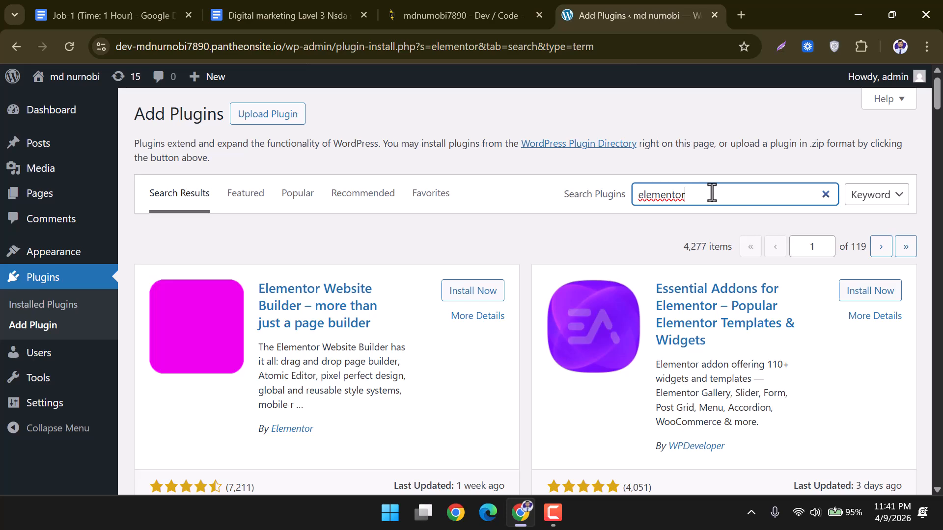
pyautogui.scroll(-3, 381, 372)
pyautogui.scroll(3, 381, 372)
pyautogui.click(466, 290)
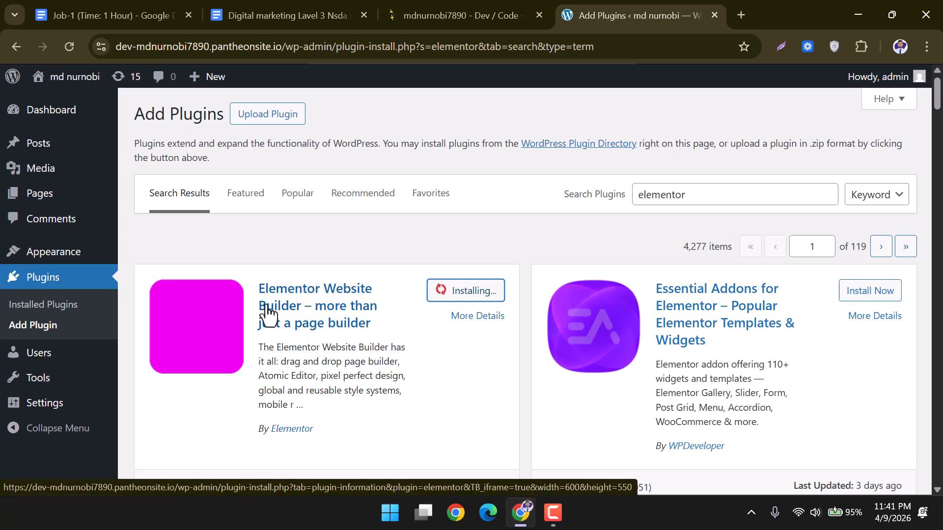
pyautogui.scroll(-3, 254, 343)
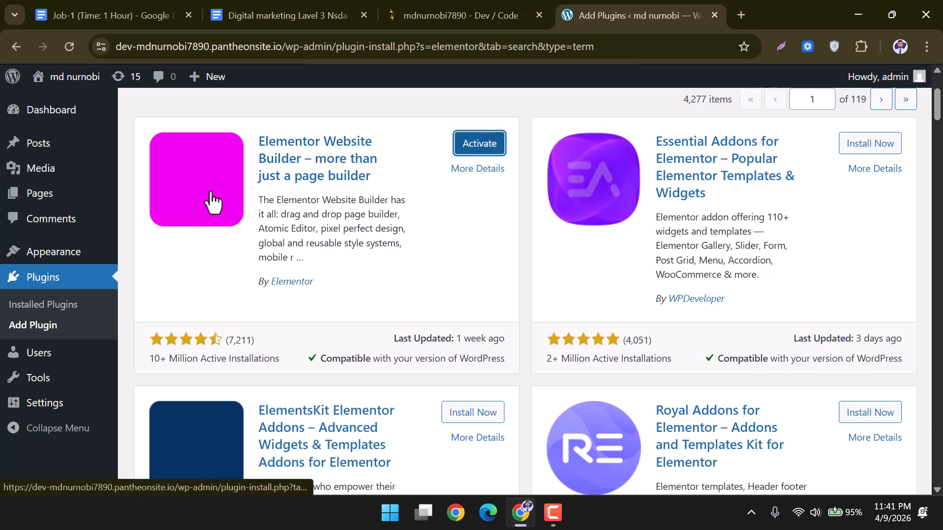
pyautogui.click(49, 278)
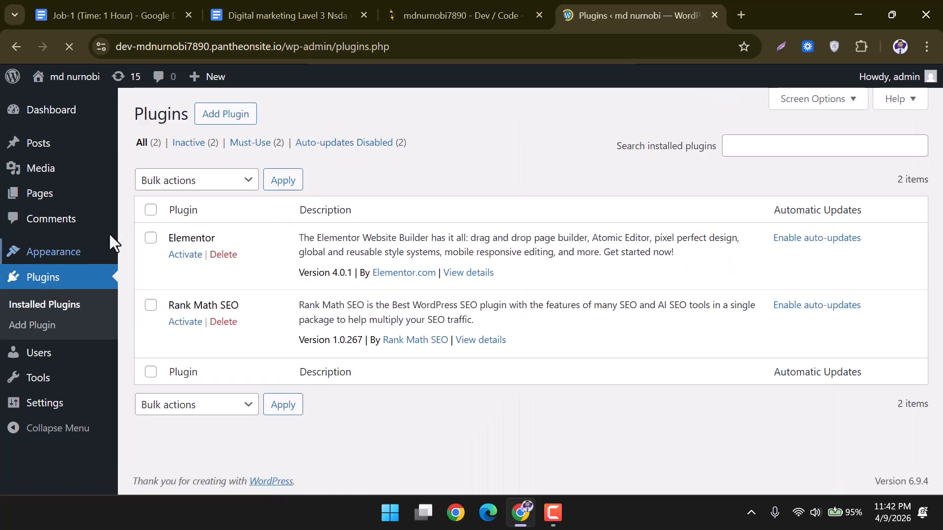
# Activate Elementor, skip its onboarding and announcement, then activate Rank Math SEO.
pyautogui.click(184, 256)
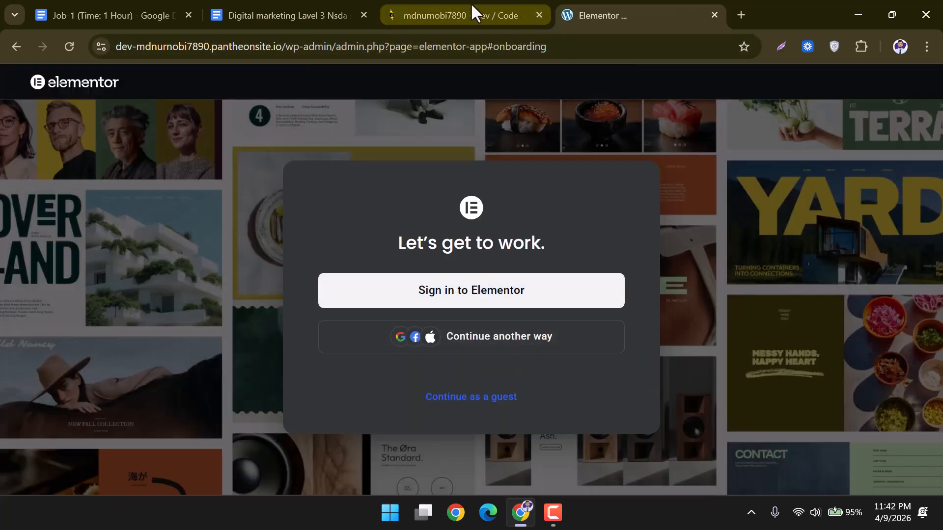
pyautogui.click(16, 46)
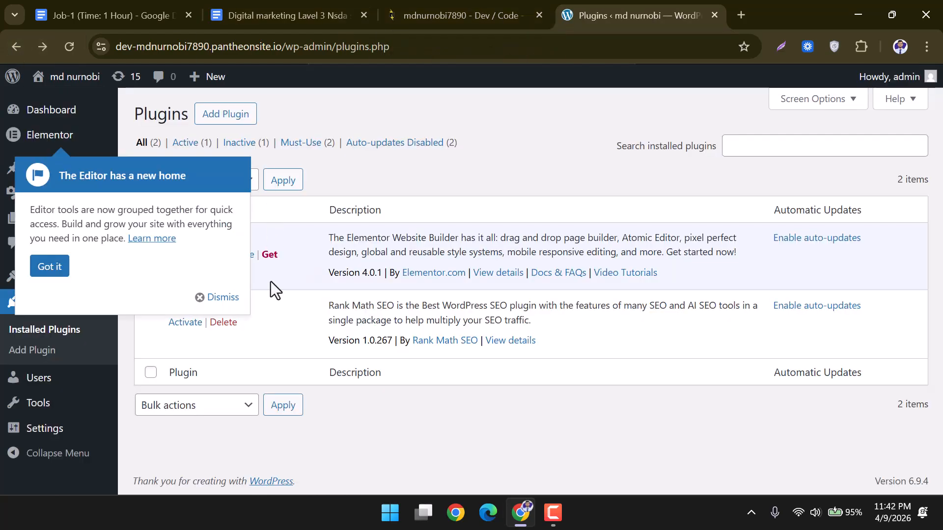
pyautogui.click(49, 267)
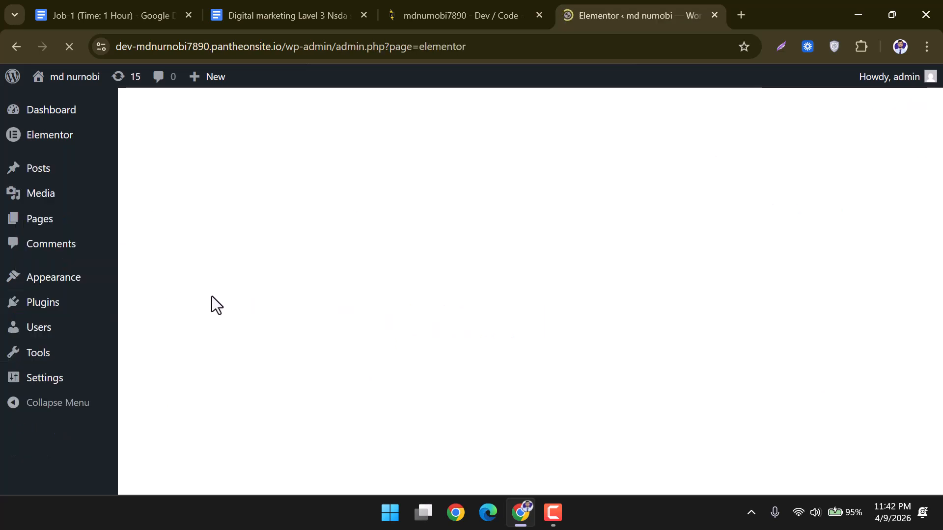
pyautogui.click(48, 310)
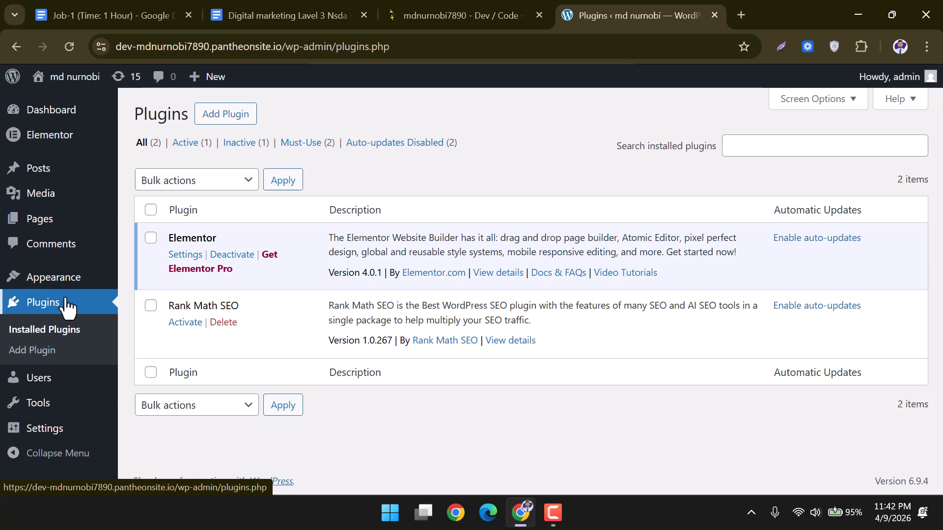
pyautogui.click(185, 324)
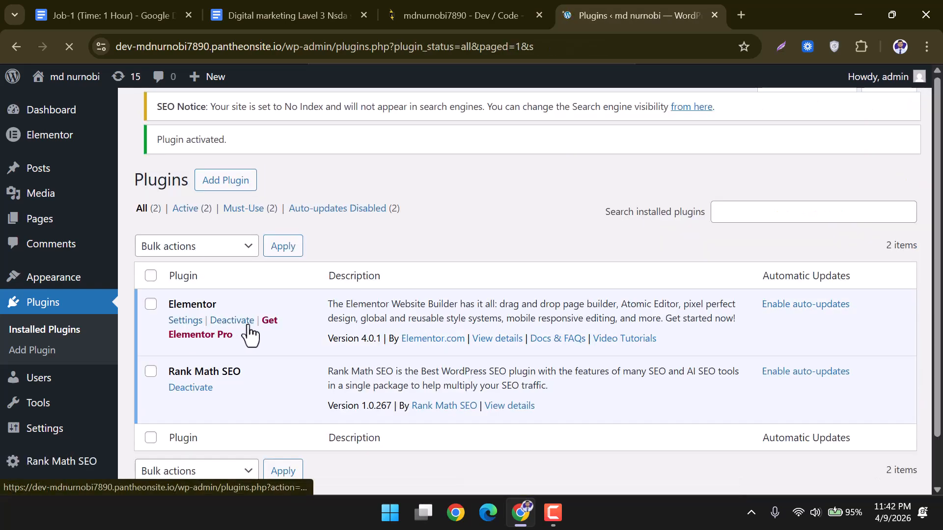
pyautogui.scroll(-2, 249, 332)
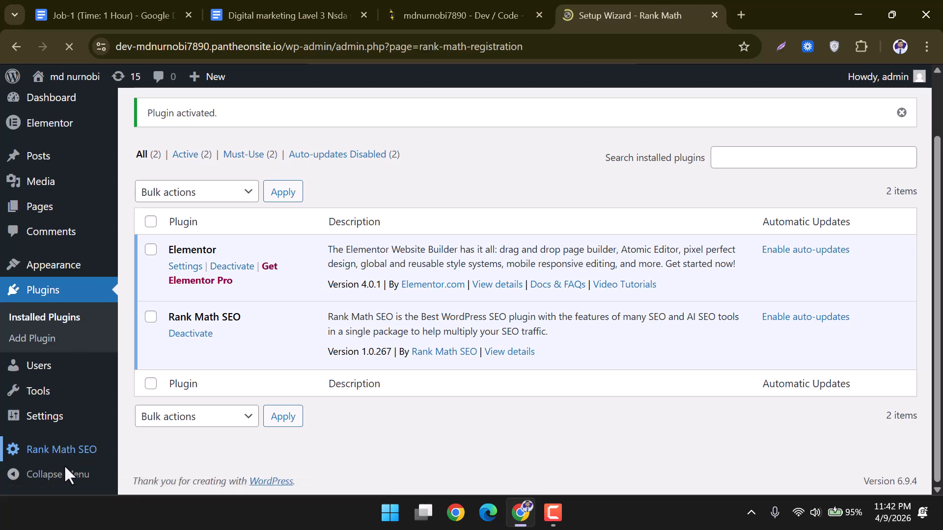
# Skip connecting a Rank Math account and start the wizard in Advanced mode.
pyautogui.scroll(-4, 376, 335)
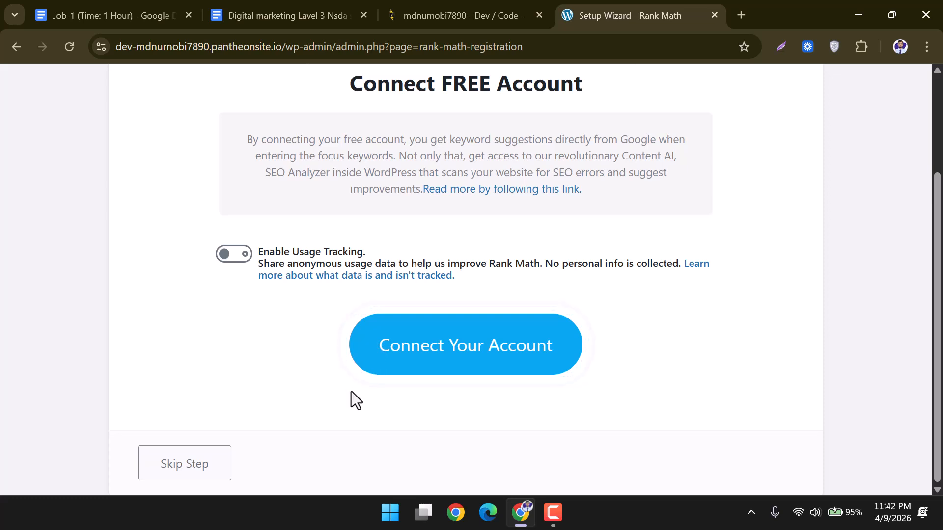
pyautogui.click(195, 471)
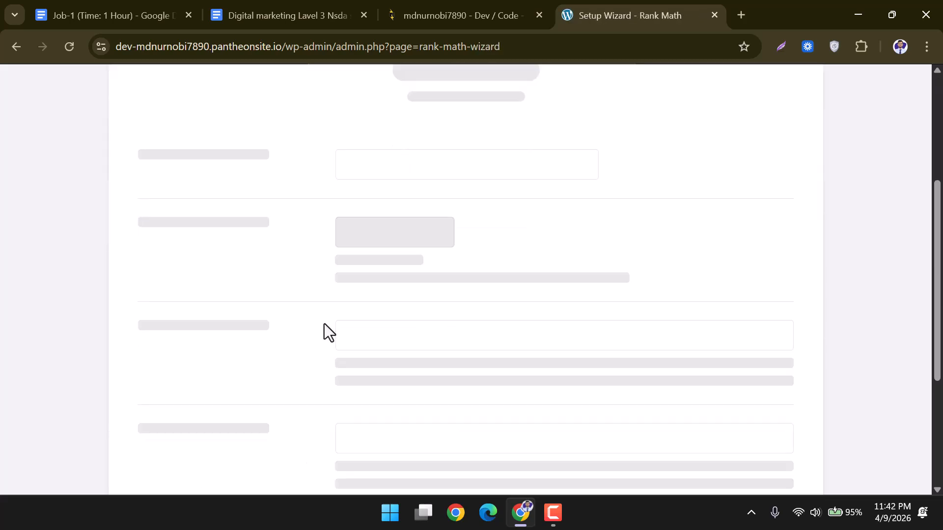
pyautogui.scroll(2, 378, 384)
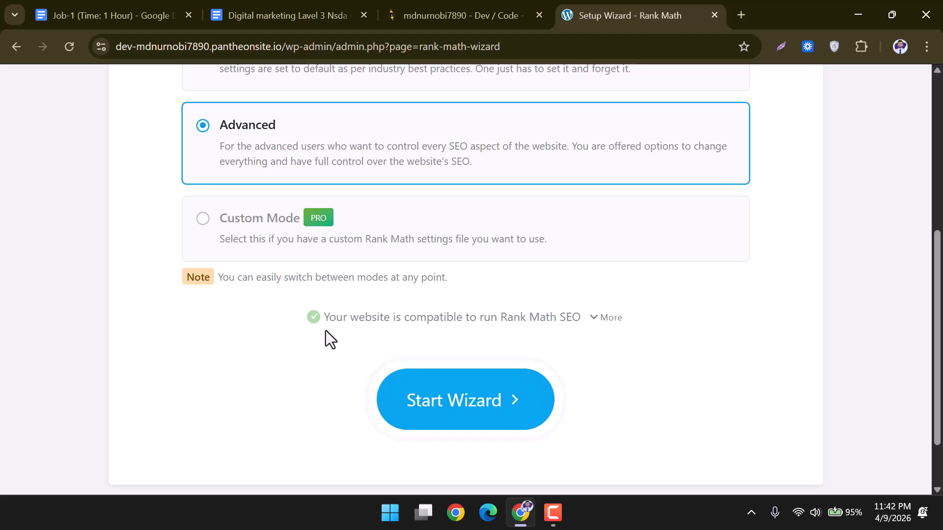
pyautogui.scroll(4, 341, 334)
pyautogui.scroll(-4, 423, 339)
pyautogui.scroll(-2, 476, 379)
pyautogui.click(486, 338)
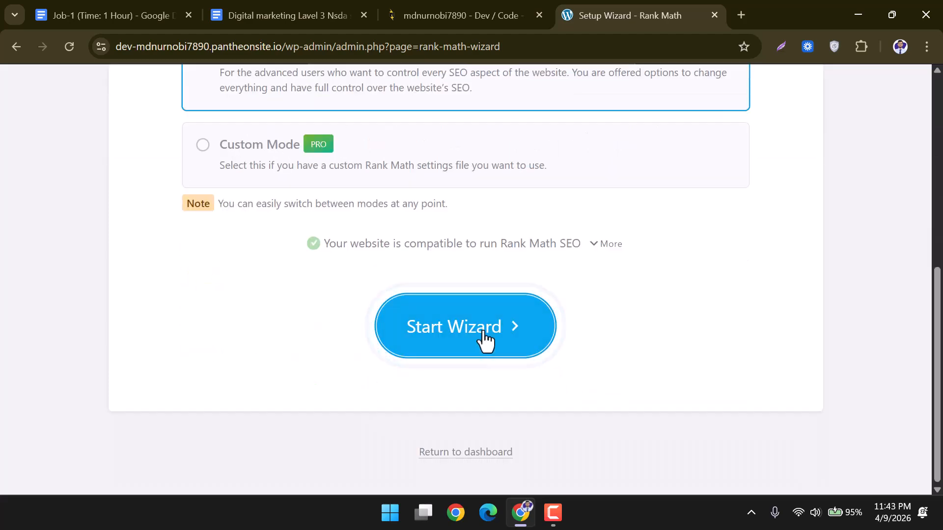
# Skip the website, Google services, sitemap and SEO tweaks steps, then return to the dashboard.
pyautogui.scroll(-4, 481, 339)
pyautogui.scroll(-8, 481, 329)
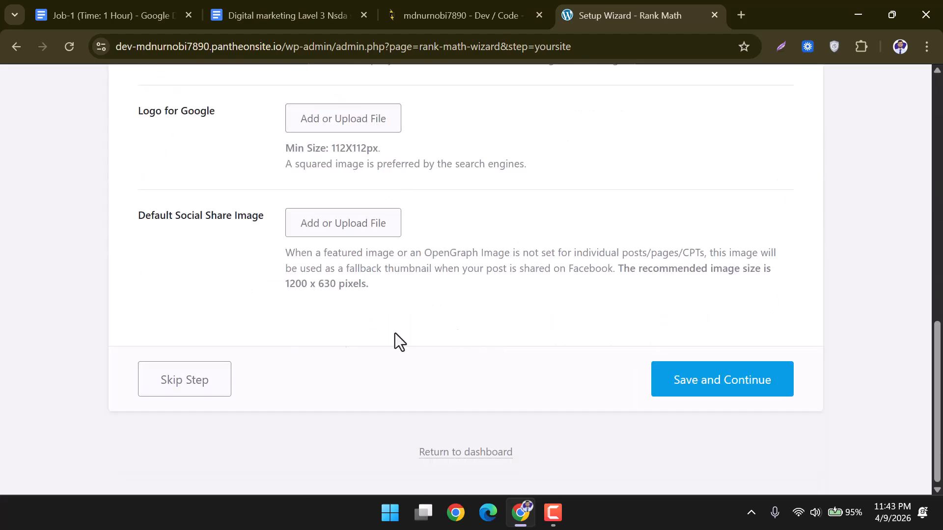
pyautogui.click(187, 384)
pyautogui.scroll(-10, 420, 378)
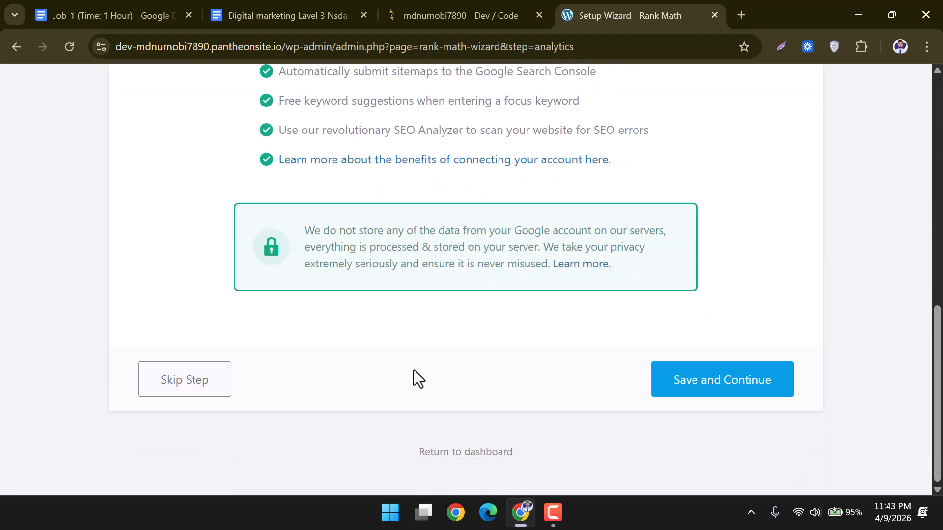
pyautogui.click(191, 386)
pyautogui.scroll(-10, 263, 360)
pyautogui.click(202, 383)
pyautogui.scroll(-3, 464, 312)
pyautogui.scroll(-5, 459, 305)
pyautogui.click(202, 385)
pyautogui.scroll(-1, 422, 363)
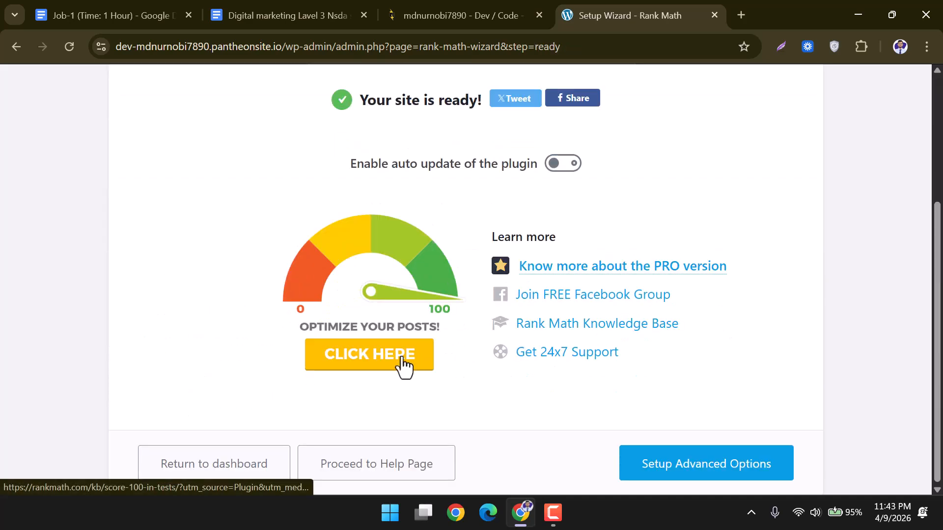
pyautogui.click(262, 470)
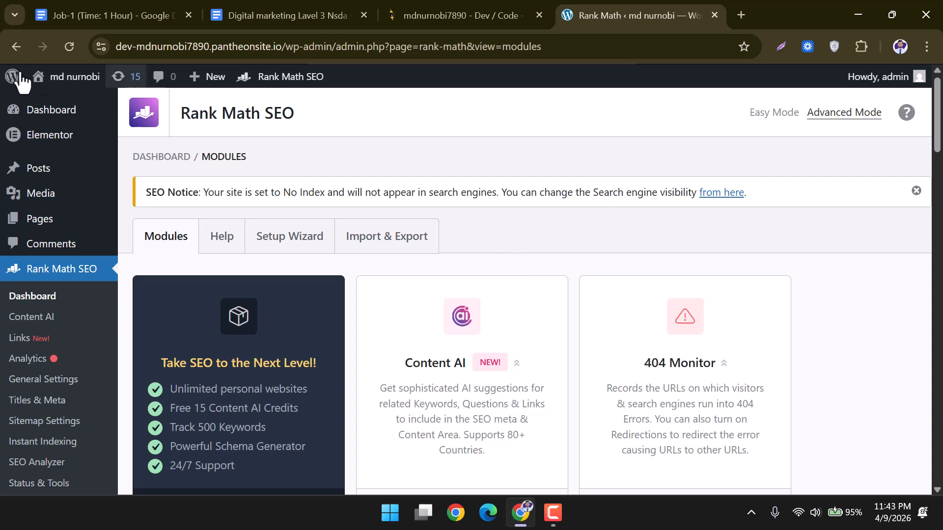
# Start a new post, close the editor welcome guide, and place the caret in the empty body.
pyautogui.moveTo(61, 169)
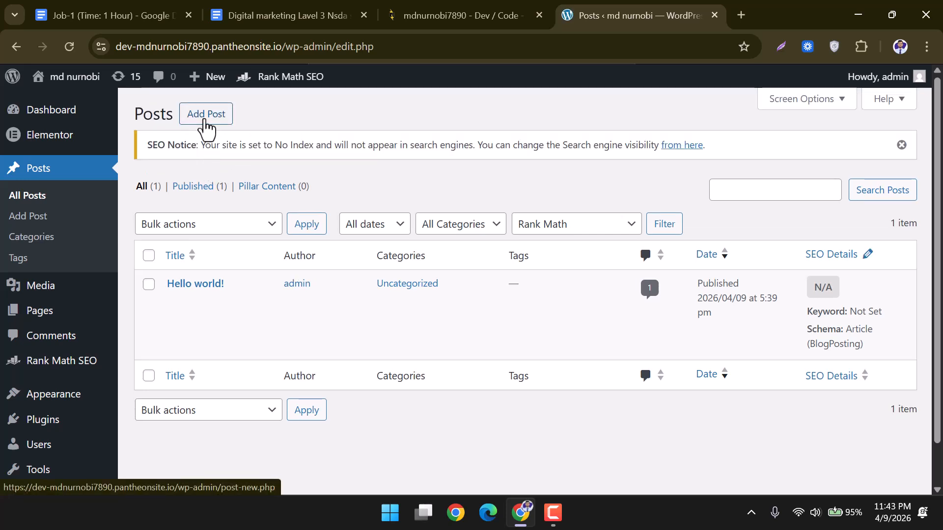
pyautogui.click(206, 116)
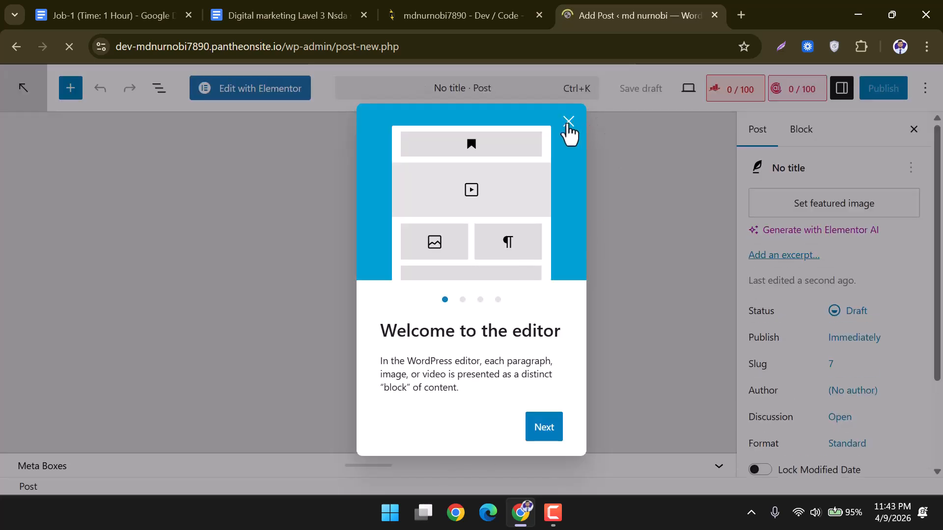
pyautogui.click(568, 124)
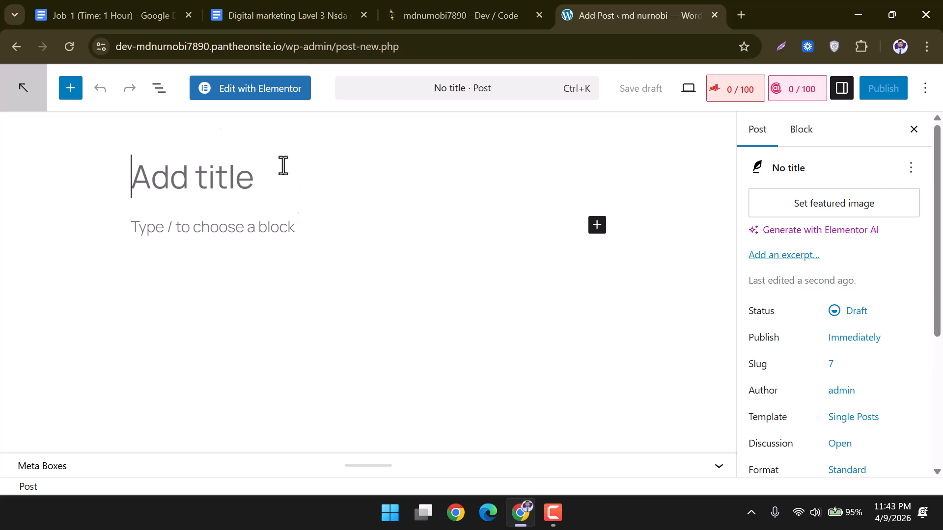
pyautogui.click(198, 228)
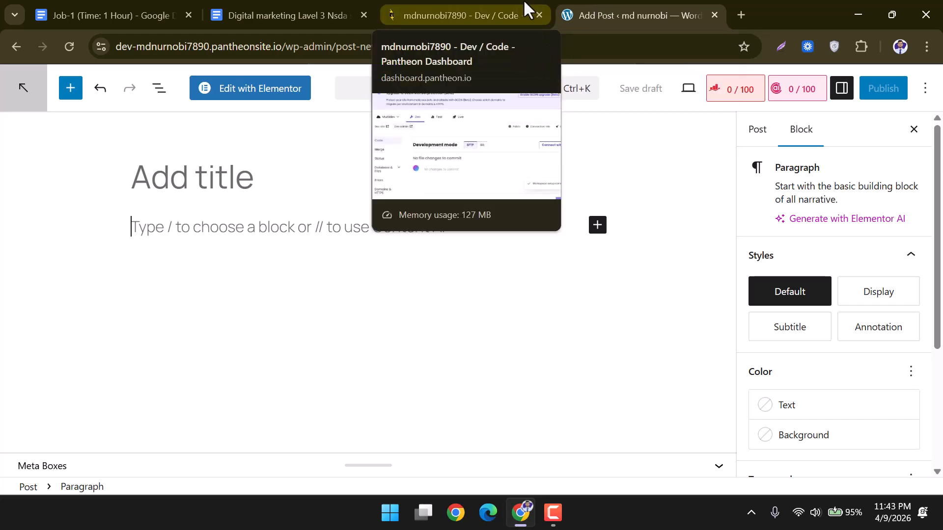
pyautogui.click(140, 8)
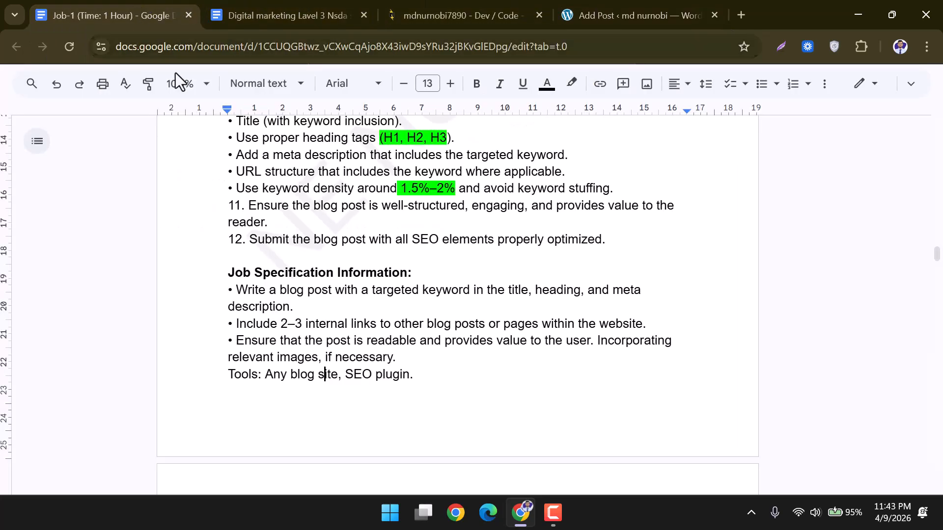
pyautogui.scroll(3, 353, 288)
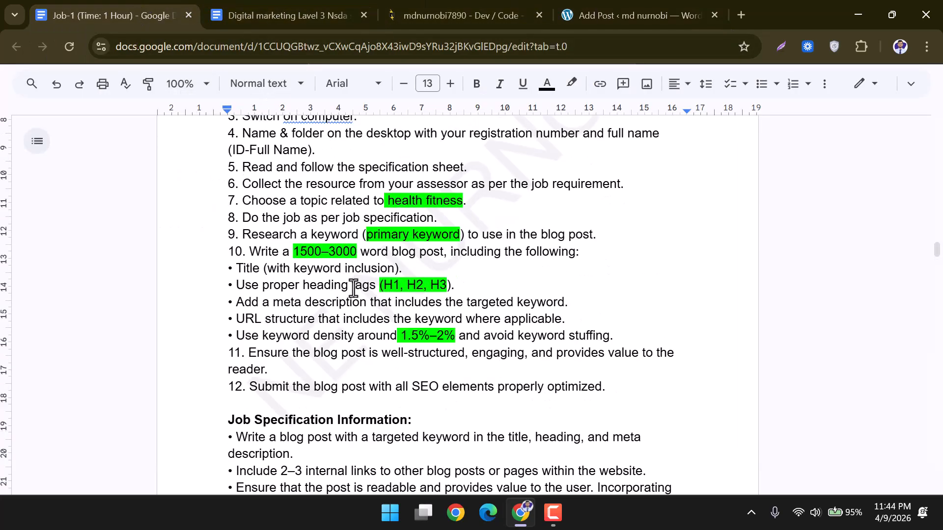
pyautogui.scroll(2, 353, 287)
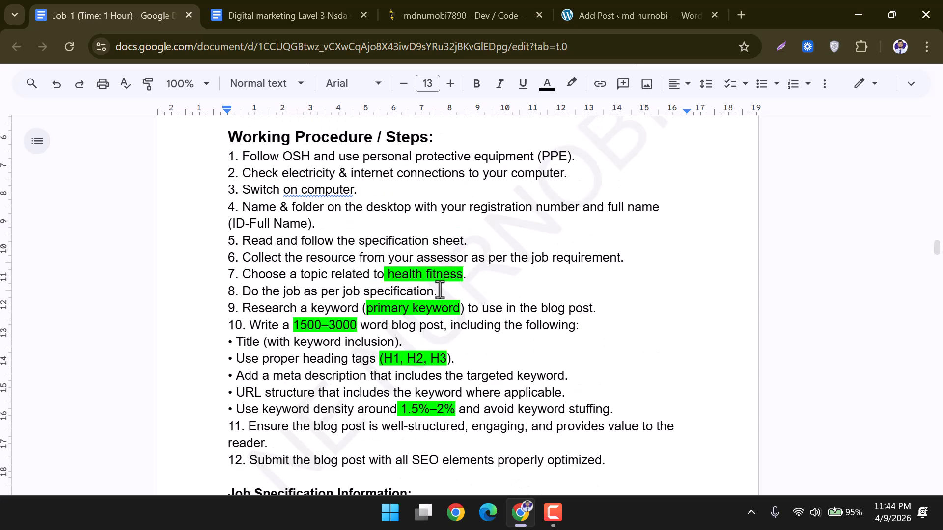
pyautogui.moveTo(389, 275); pyautogui.dragTo(451, 273)
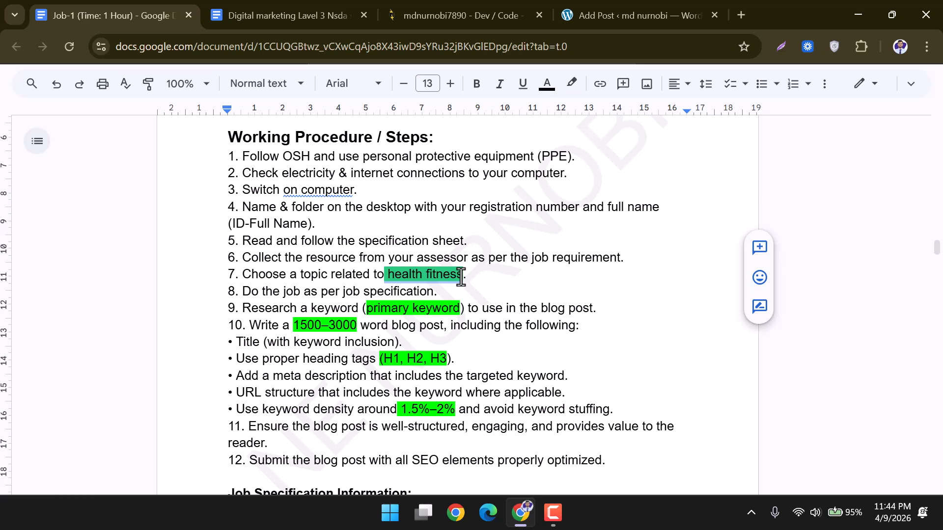
# Open chatgpt.com in a new browser tab via the 'ch' address suggestion.
pyautogui.click(741, 11)
pyautogui.write('c')
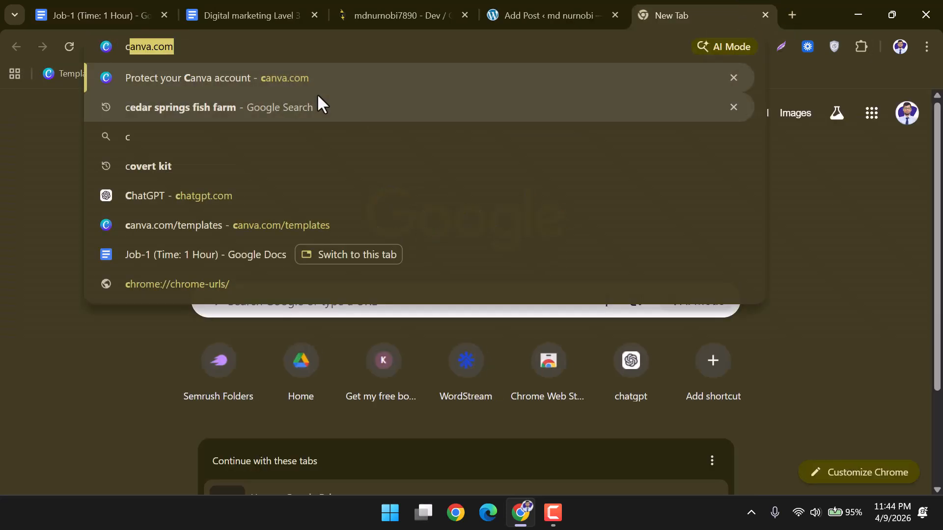
pyautogui.write('h')
pyautogui.press('Return')
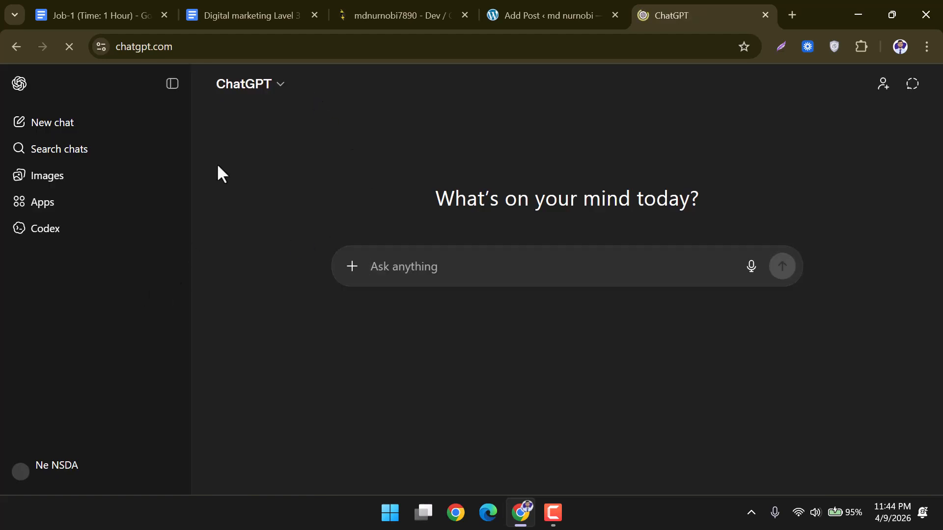
# In the digital marketing prompt document, insert the missing '(' before H1 in Headings.
pyautogui.click(222, 17)
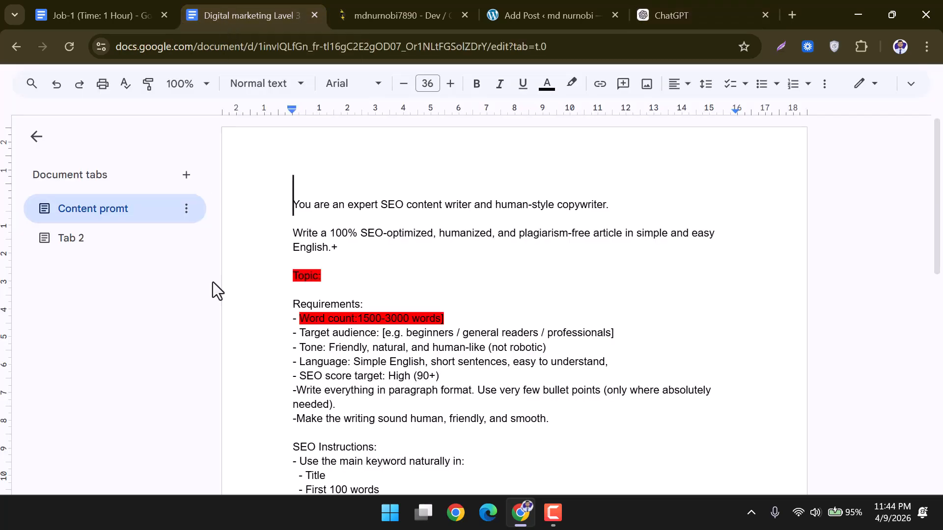
pyautogui.scroll(-1, 312, 238)
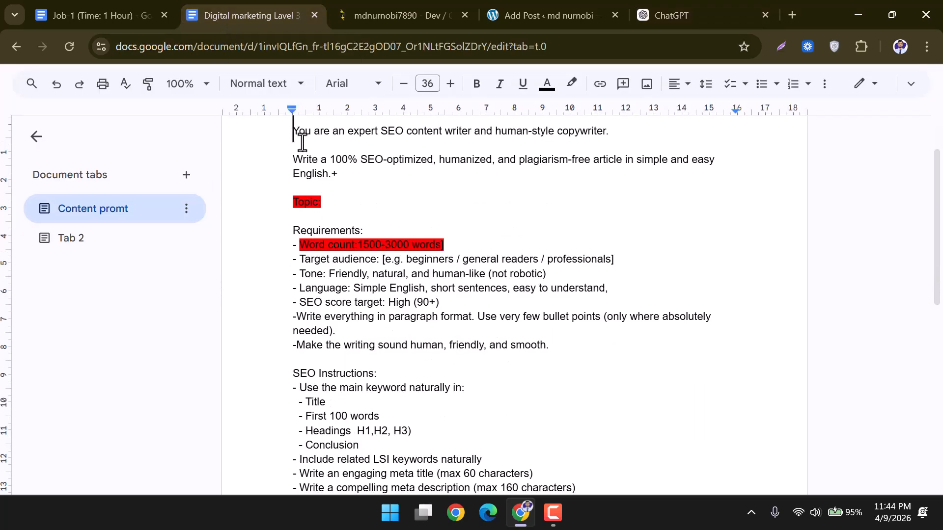
pyautogui.moveTo(293, 131); pyautogui.dragTo(479, 332)
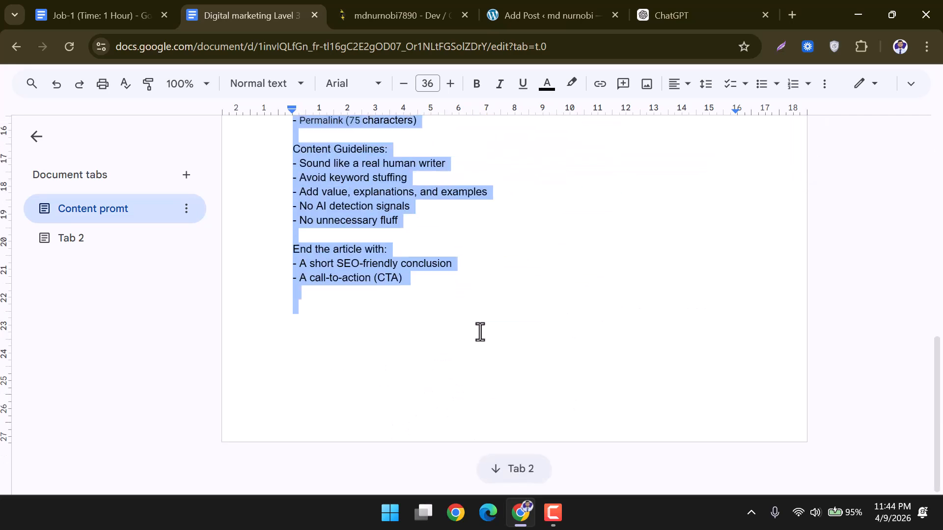
pyautogui.scroll(1, 480, 332)
pyautogui.scroll(2, 480, 331)
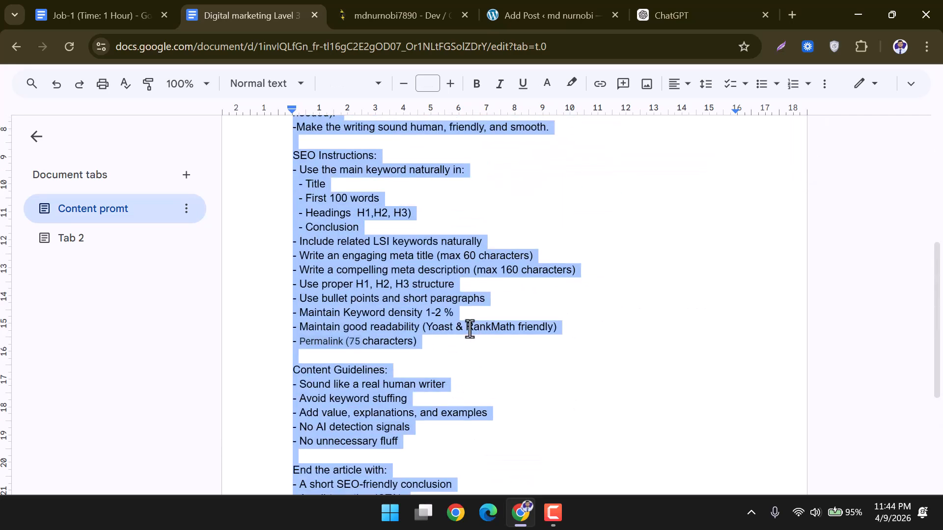
pyautogui.click(410, 337)
pyautogui.moveTo(302, 327); pyautogui.dragTo(548, 328)
pyautogui.click(466, 326)
pyautogui.scroll(1, 508, 347)
pyautogui.moveTo(350, 290); pyautogui.dragTo(406, 292)
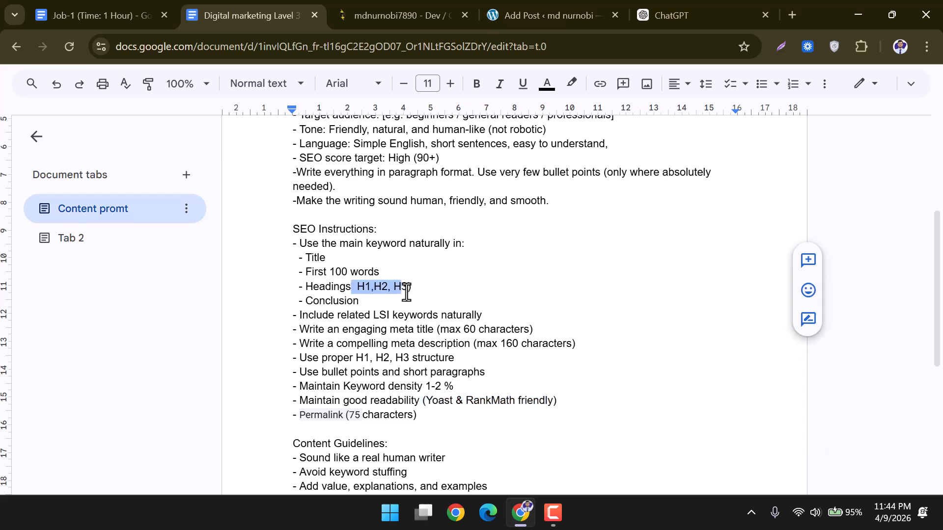
pyautogui.click(354, 285)
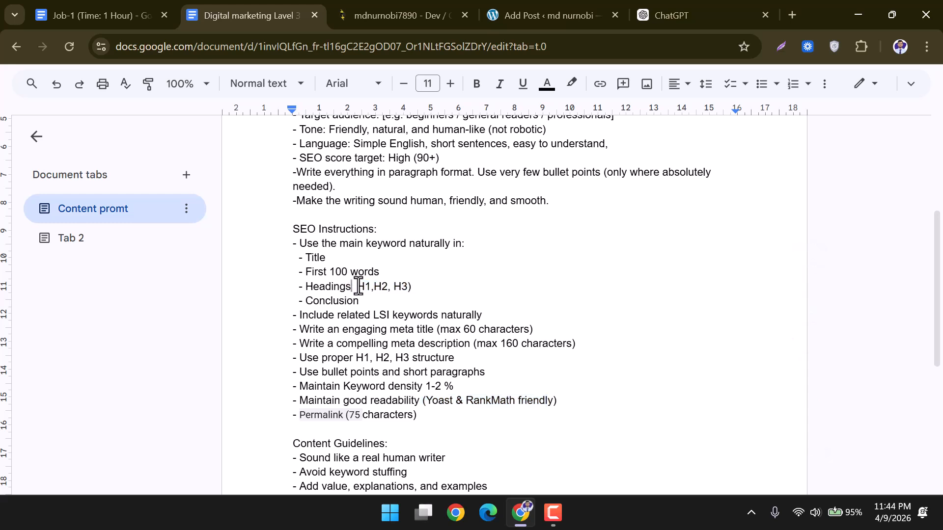
pyautogui.write('(')
# Select the whole prompt from 'You' through '(CTA)' and return to ChatGPT.
pyautogui.scroll(3, 381, 286)
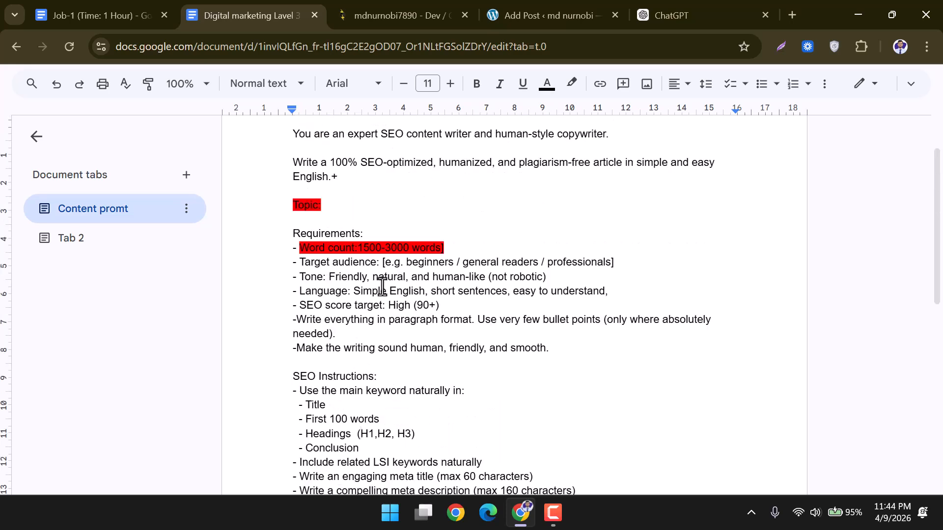
pyautogui.moveTo(358, 247); pyautogui.dragTo(429, 247)
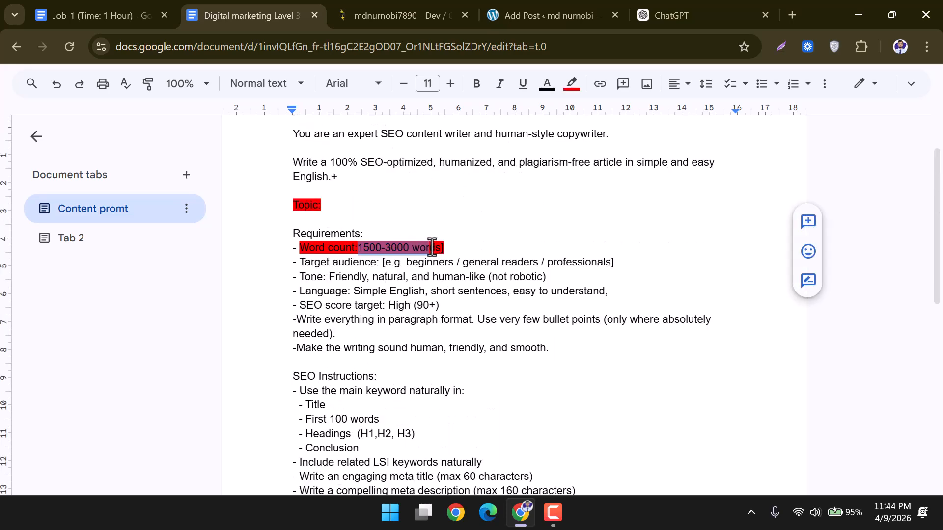
pyautogui.click(330, 205)
pyautogui.scroll(2, 376, 274)
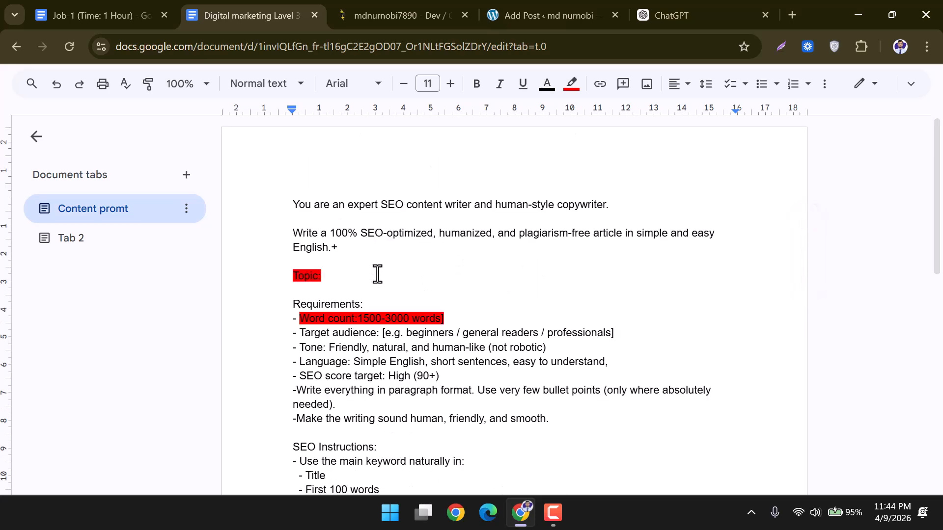
pyautogui.doubleClick(299, 206)
pyautogui.moveTo(317, 221); pyautogui.dragTo(467, 421)
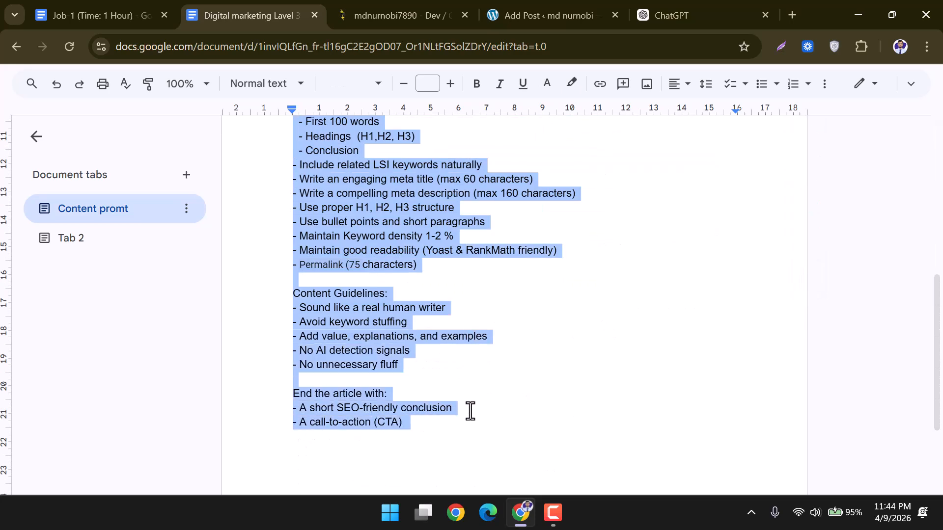
pyautogui.click(707, 10)
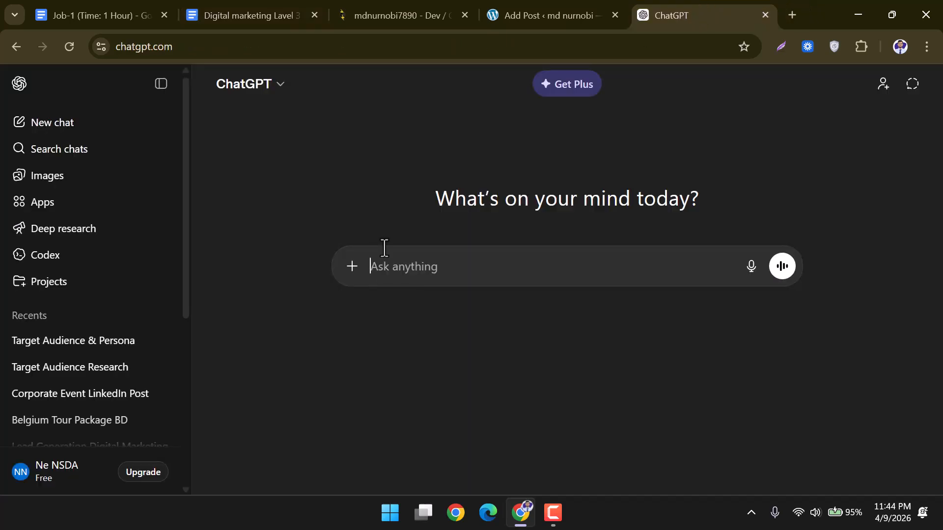
# Send ChatGPT the pasted SEO article prompt with topic Fitness & health and 1500-3000 words.
pyautogui.hotkey('ctrl', 'v')
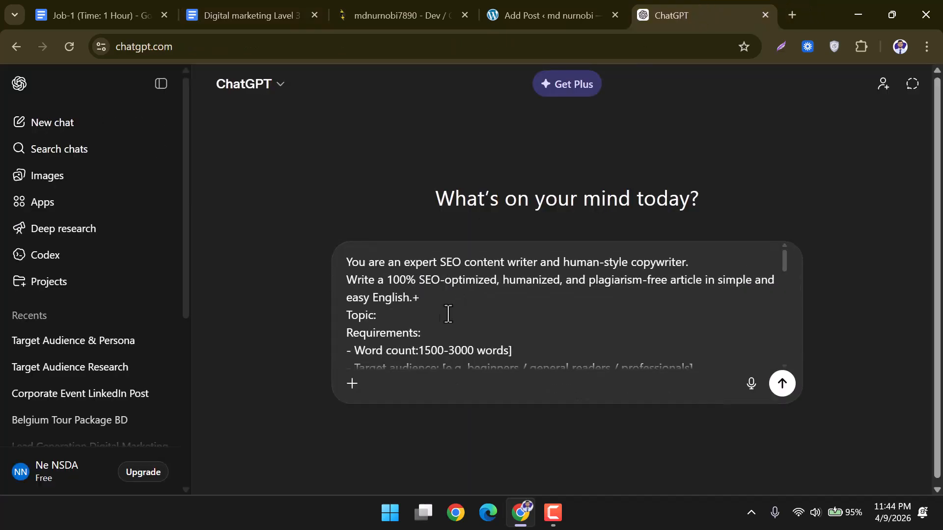
pyautogui.scroll(-2, 435, 325)
pyautogui.scroll(2, 400, 302)
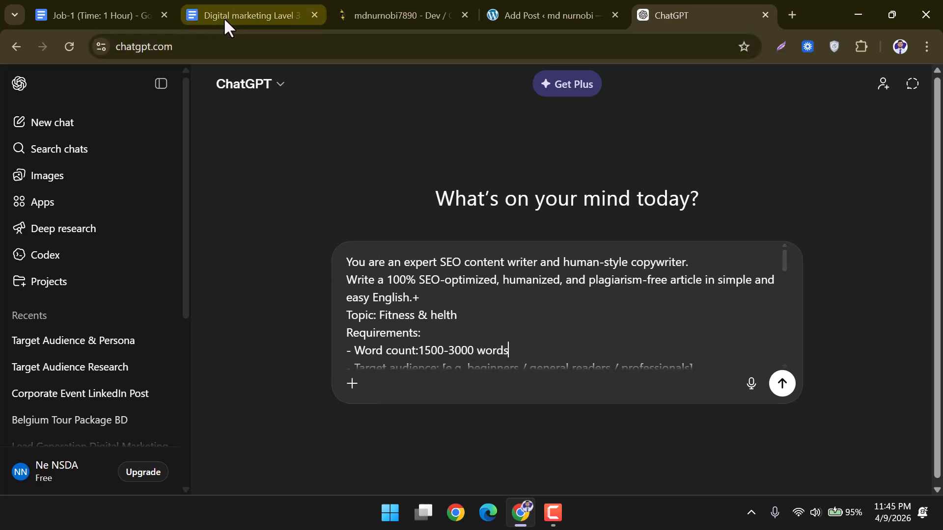
pyautogui.click(114, 10)
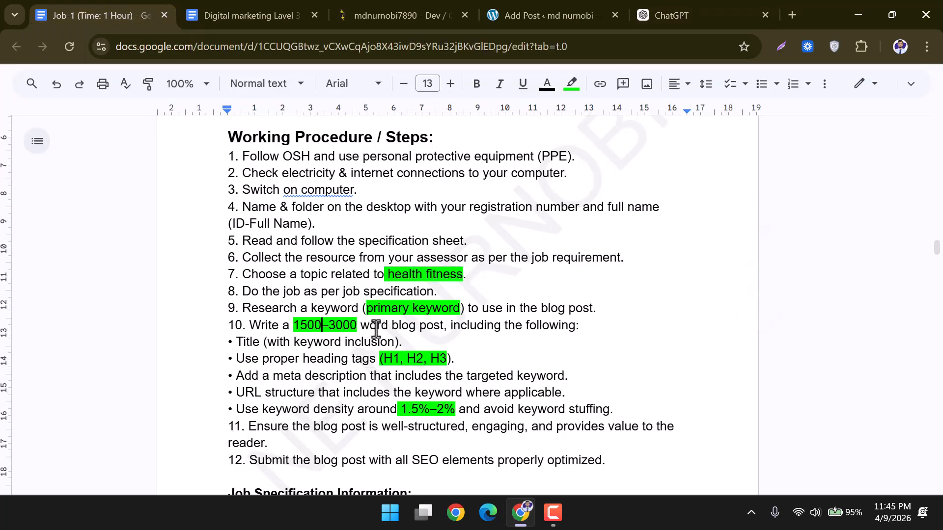
pyautogui.click(646, 1)
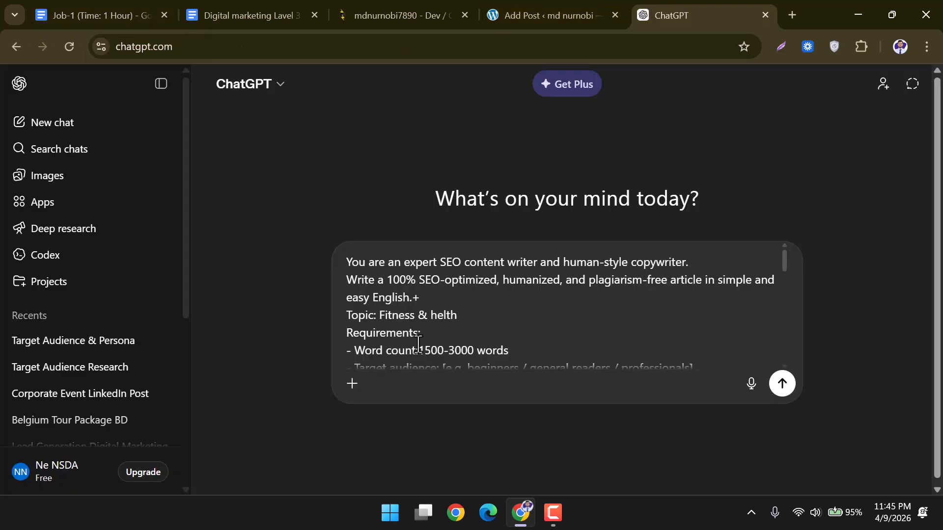
pyautogui.moveTo(419, 351); pyautogui.dragTo(379, 318)
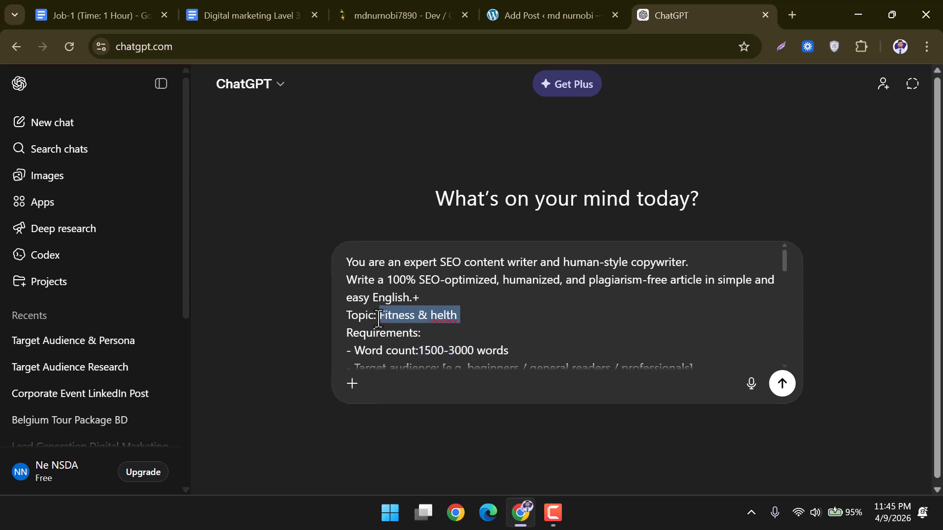
pyautogui.scroll(-10, 618, 323)
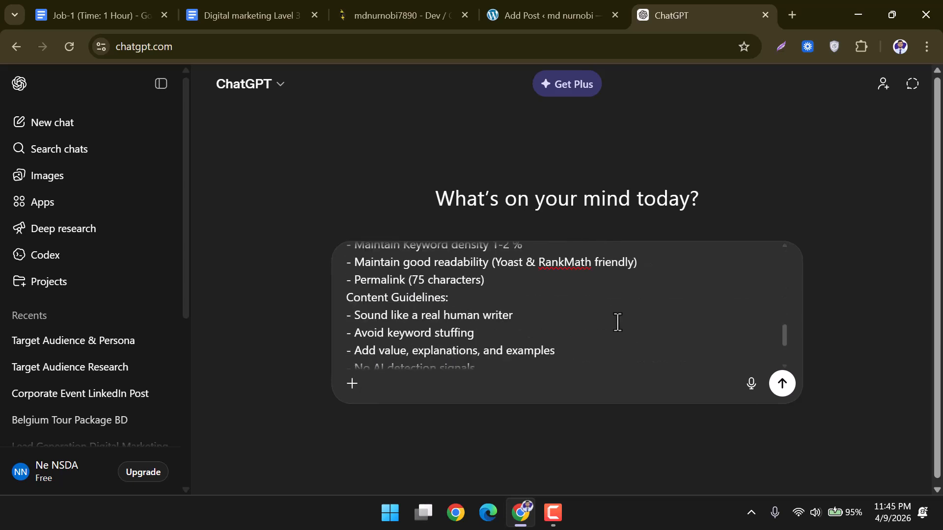
pyautogui.click(783, 384)
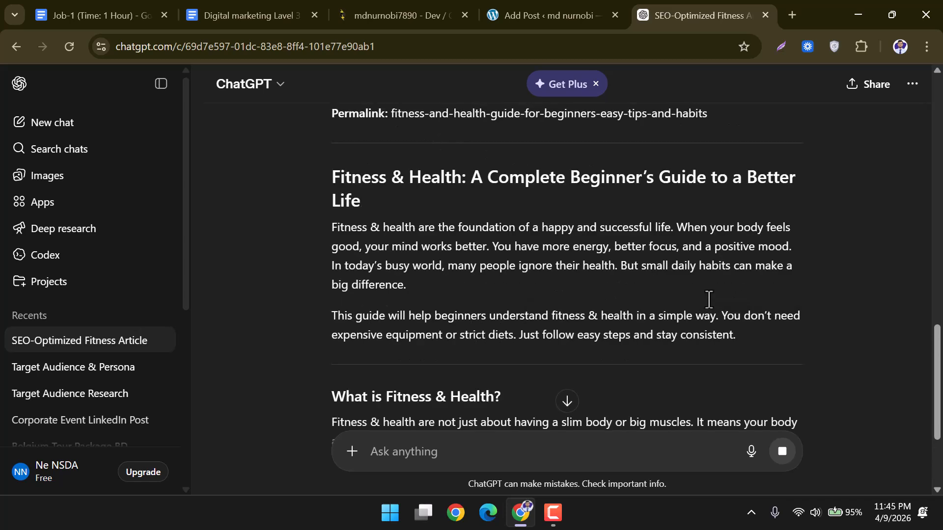
# Copy the generated Fitness & Health article, from its heading down to the call-to-action.
pyautogui.moveTo(326, 167)
pyautogui.mouseDown()
pyautogui.moveTo(603, 340)
pyautogui.moveTo(648, 433)
pyautogui.moveTo(536, 434)
pyautogui.moveTo(463, 389)
pyautogui.moveTo(608, 402)
pyautogui.moveTo(785, 396)
pyautogui.moveTo(558, 421)
pyautogui.moveTo(692, 433)
pyautogui.moveTo(529, 436)
pyautogui.moveTo(625, 432)
pyautogui.moveTo(587, 445)
pyautogui.moveTo(616, 459)
pyautogui.moveTo(370, 440)
pyautogui.moveTo(609, 446)
pyautogui.moveTo(613, 455)
pyautogui.moveTo(732, 442)
pyautogui.moveTo(608, 444)
pyautogui.moveTo(711, 440)
pyautogui.moveTo(560, 432)
pyautogui.moveTo(648, 431)
pyautogui.moveTo(476, 438)
pyautogui.moveTo(764, 431)
pyautogui.moveTo(563, 400)
pyautogui.moveTo(678, 270)
pyautogui.moveTo(681, 322)
pyautogui.moveTo(658, 337)
pyautogui.moveTo(678, 208)
pyautogui.moveTo(632, 293)
pyautogui.moveTo(584, 322)
pyautogui.moveTo(598, 259)
pyautogui.moveTo(584, 322)
pyautogui.mouseUp()
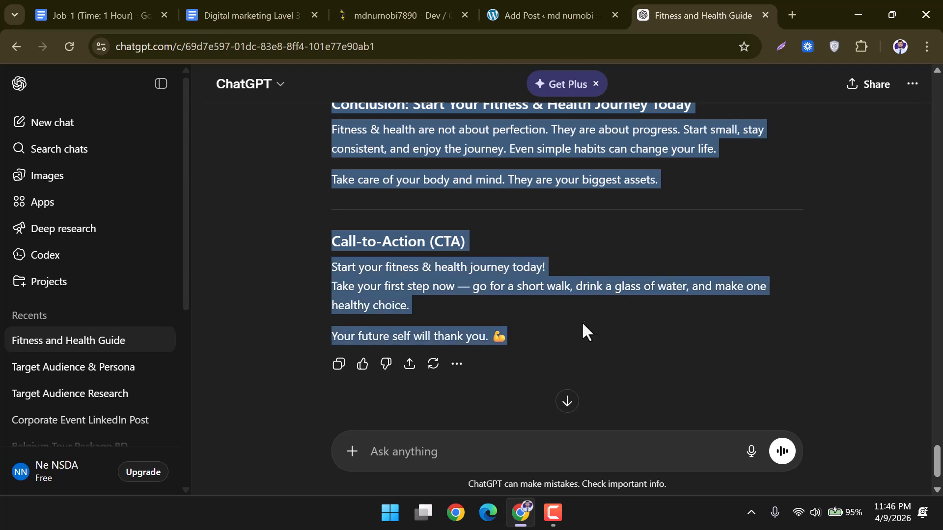
pyautogui.rightClick(479, 149)
pyautogui.click(499, 163)
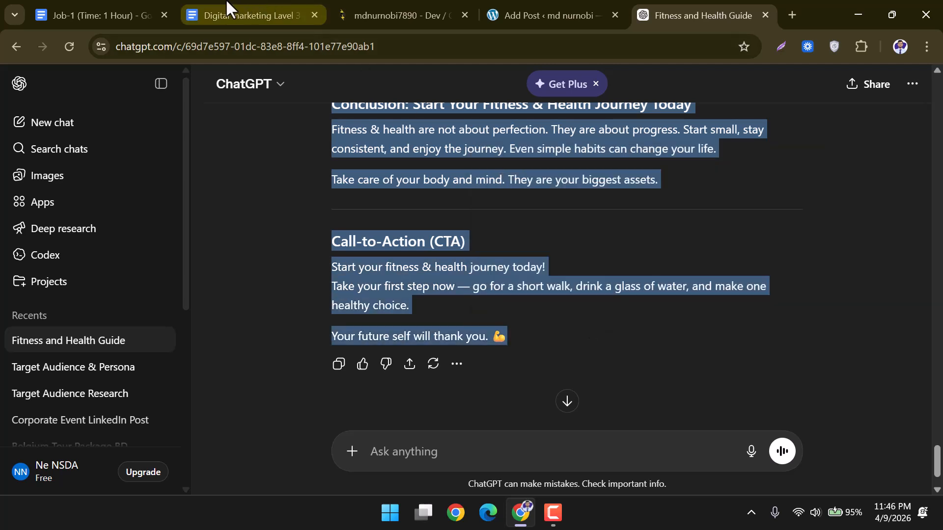
# Paste the article into the WordPress post body and select its H1 heading at the top.
pyautogui.click(570, 2)
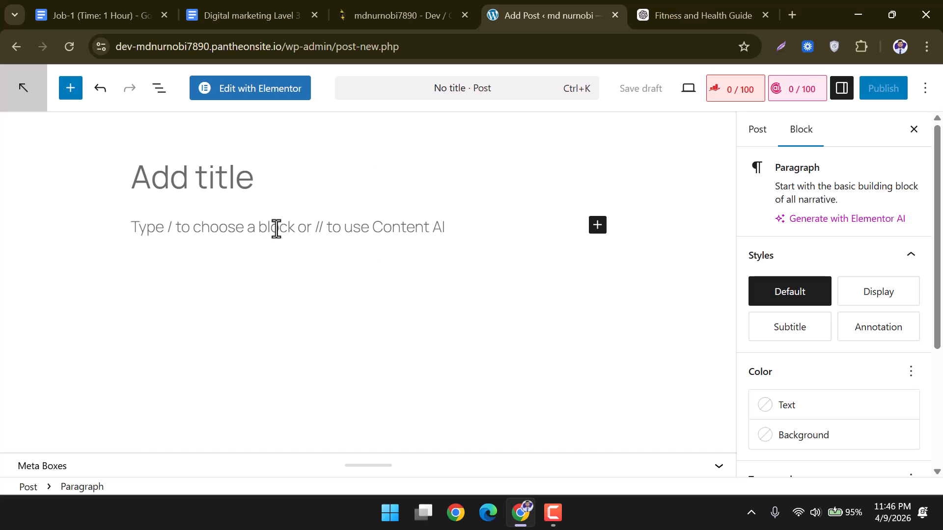
pyautogui.hotkey('ctrl', 'v')
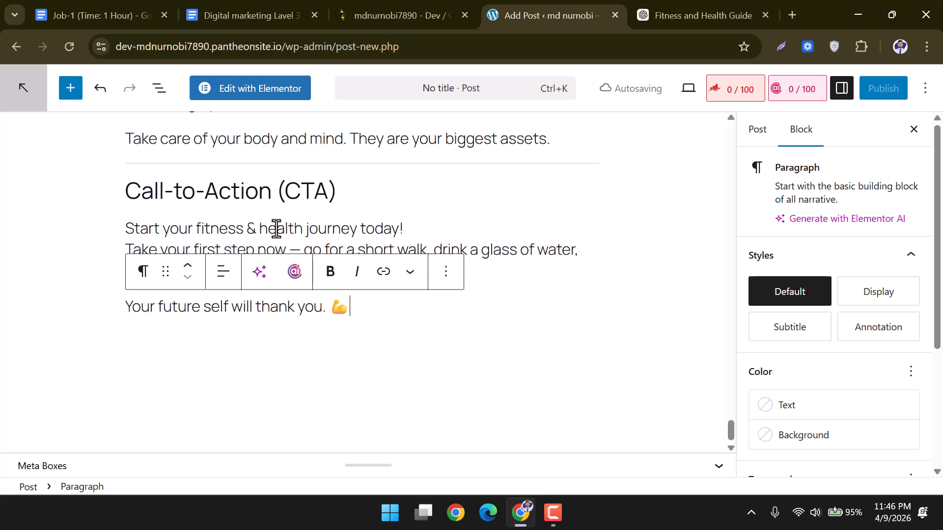
pyautogui.scroll(20, 430, 307)
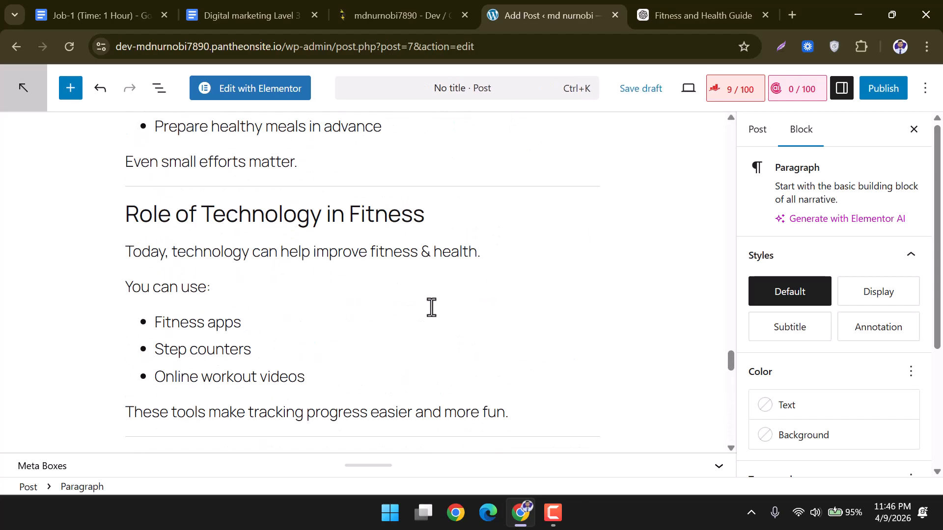
pyautogui.scroll(2, 393, 280)
pyautogui.click(364, 204)
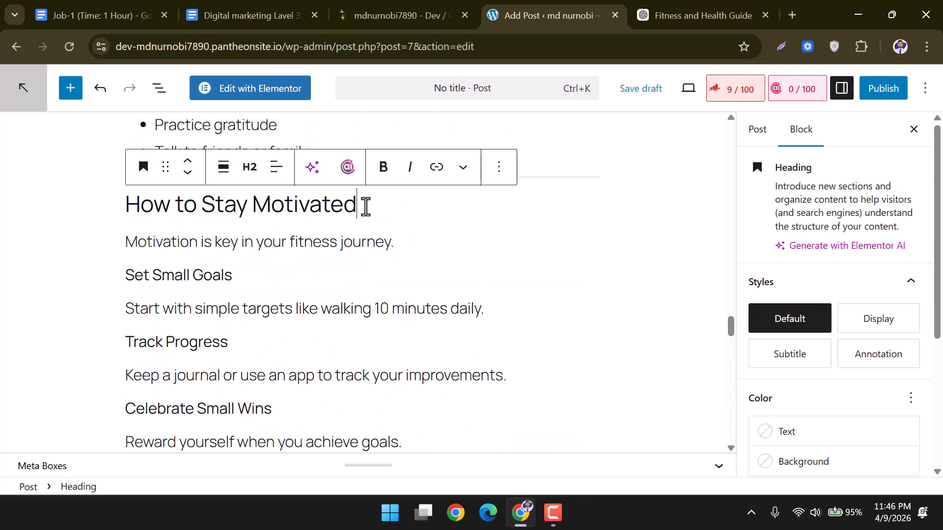
pyautogui.scroll(2, 409, 273)
pyautogui.scroll(15, 409, 273)
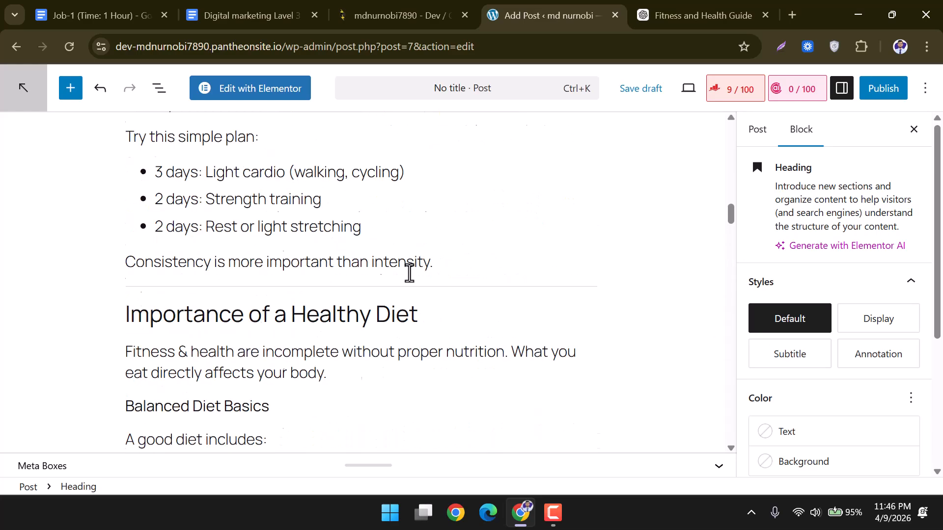
pyautogui.scroll(12, 409, 273)
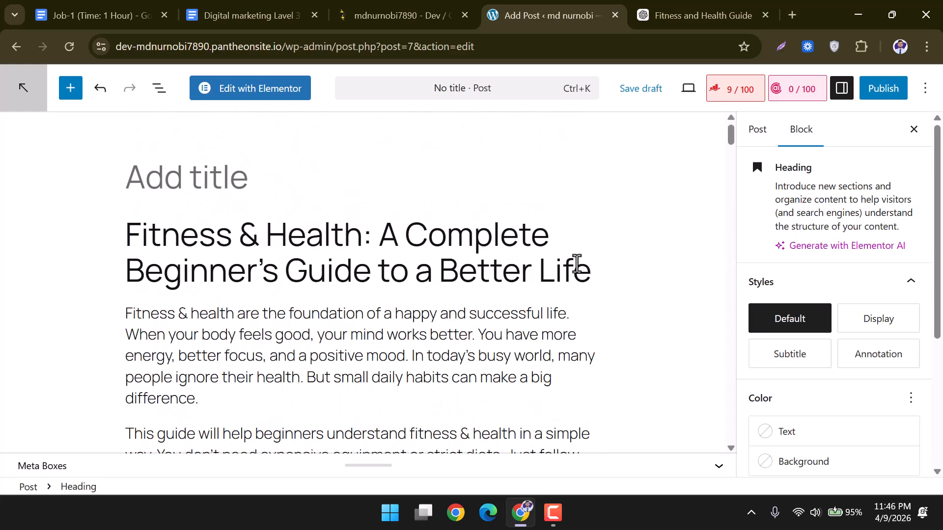
pyautogui.moveTo(593, 274); pyautogui.dragTo(130, 243)
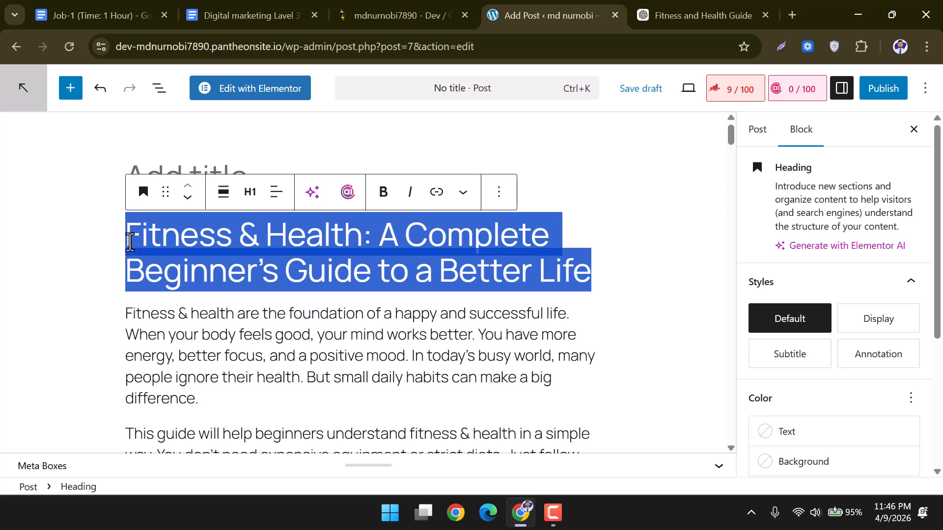
# Move the H1 text into the post title: 'Fitness & Health: A Complete Beginner's Guide to a Better Life'.
pyautogui.press('BackSpace')
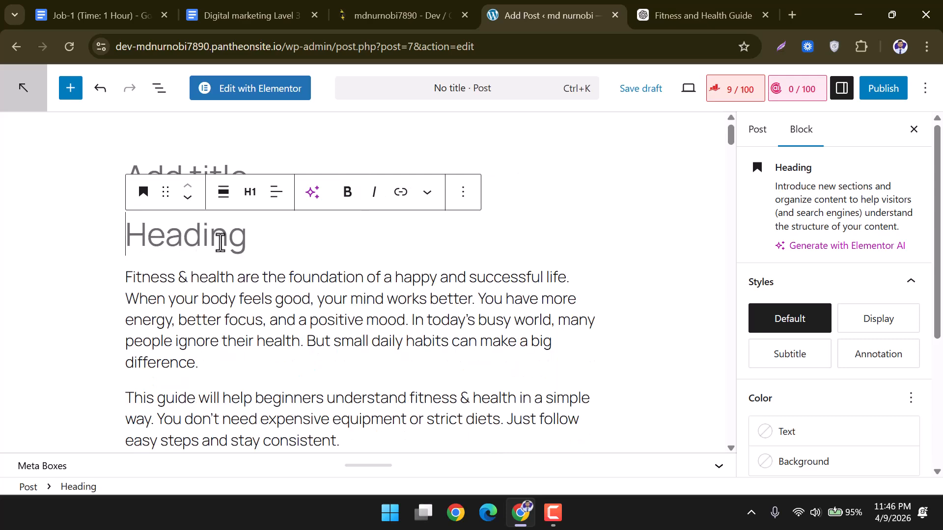
pyautogui.click(141, 166)
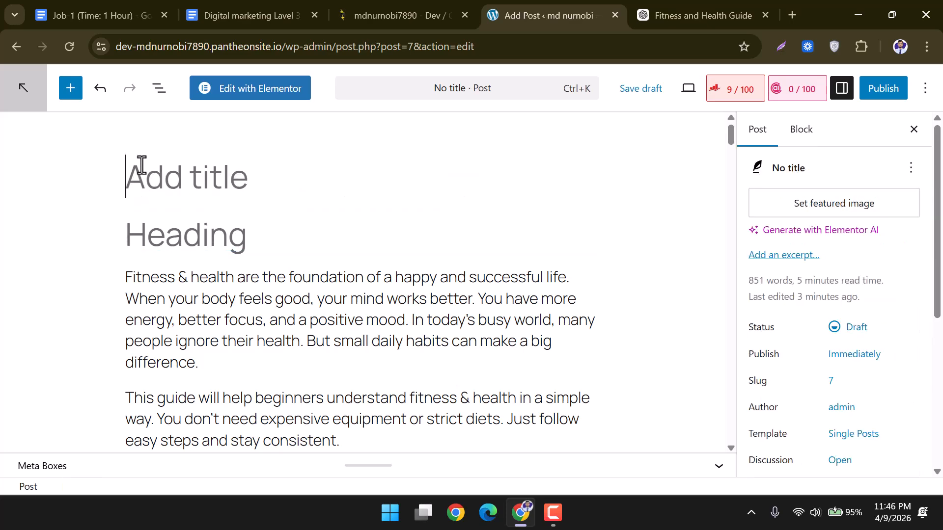
pyautogui.hotkey('ctrl', 'v')
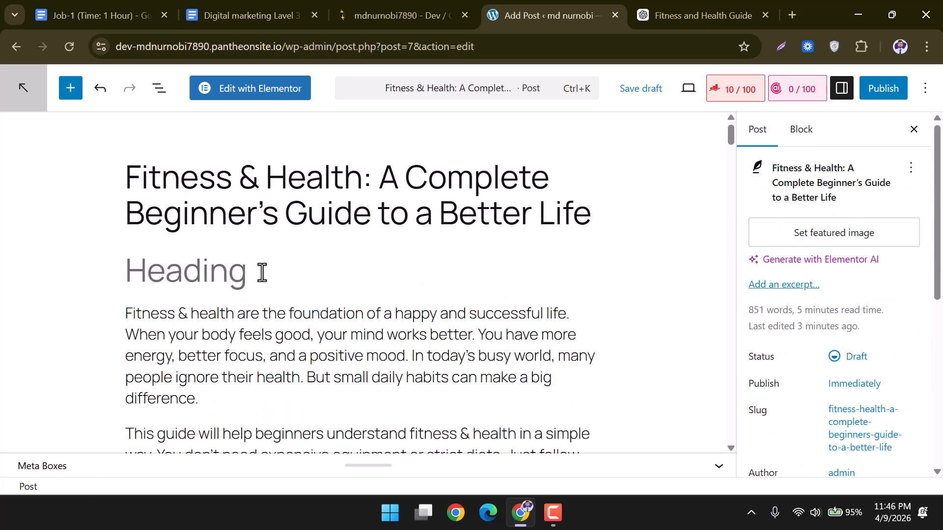
# Delete the leftover empty heading and paragraph blocks above the introduction.
pyautogui.click(260, 272)
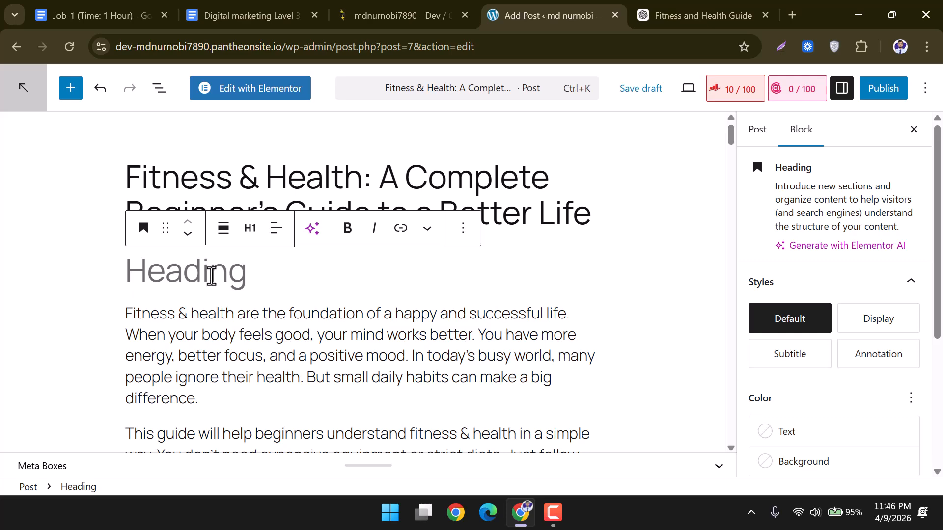
pyautogui.press('BackSpace')
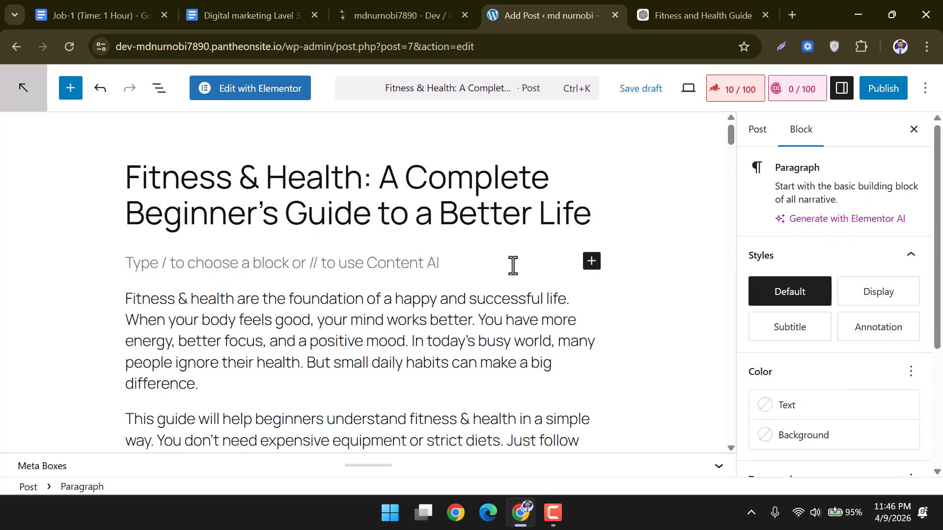
pyautogui.click(656, 320)
pyautogui.click(251, 255)
pyautogui.press('BackSpace')
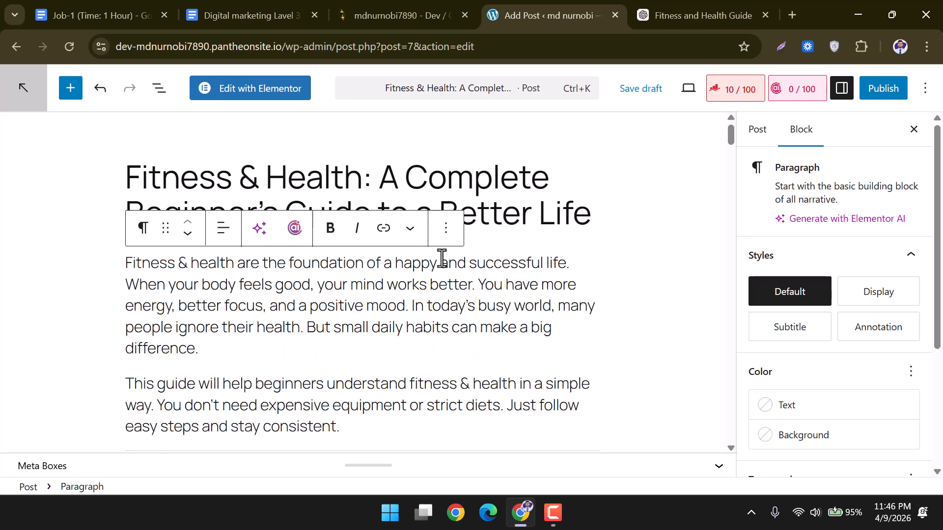
pyautogui.click(562, 253)
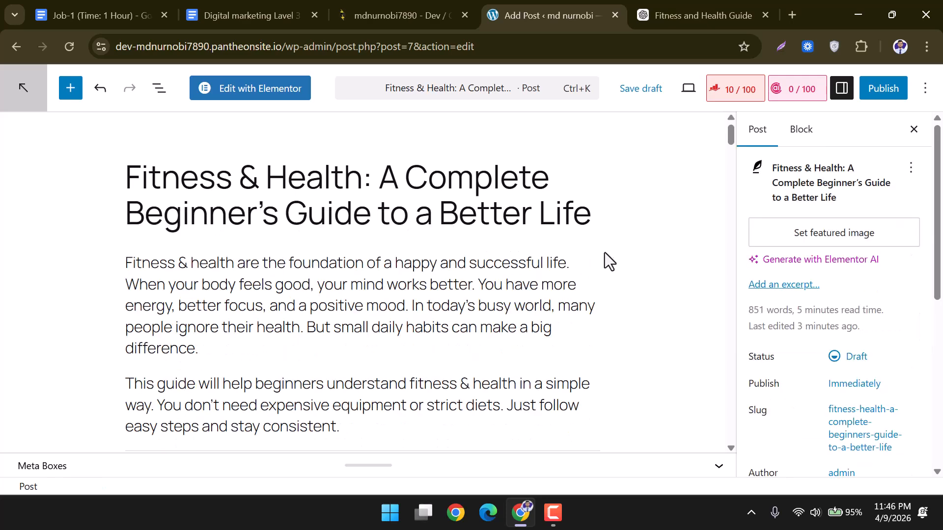
pyautogui.scroll(-3, 450, 267)
pyautogui.scroll(3, 449, 266)
pyautogui.scroll(-3, 528, 233)
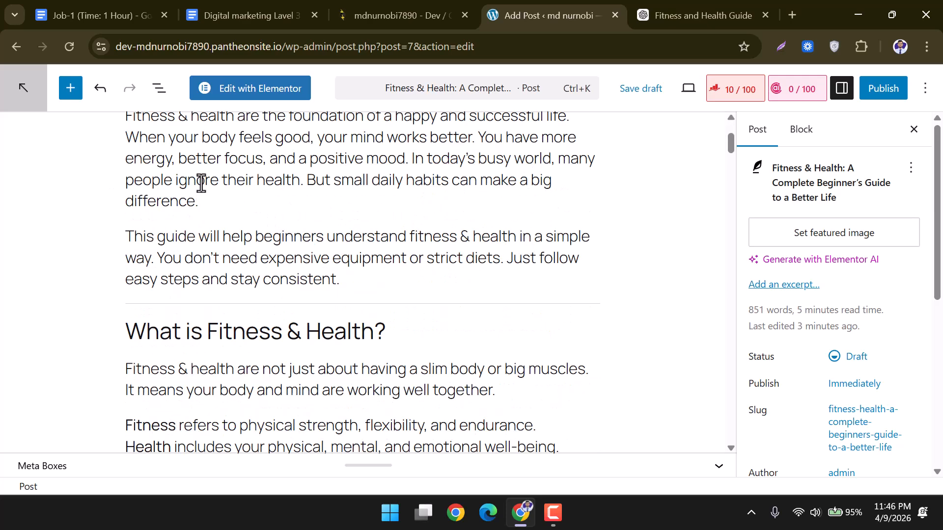
pyautogui.scroll(3, 425, 312)
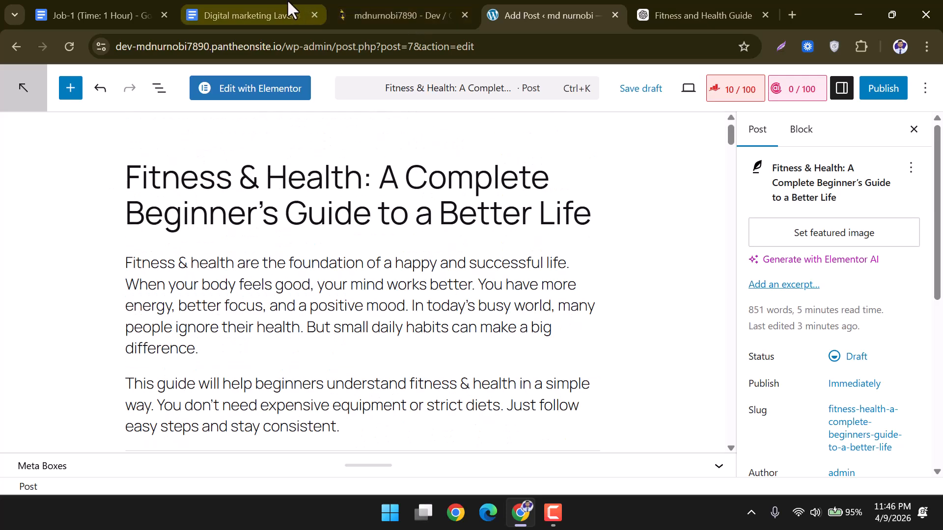
# Locate the suggested Meta Title, Meta Description and Permalink lines in ChatGPT's reply.
pyautogui.click(708, 2)
pyautogui.scroll(15, 584, 192)
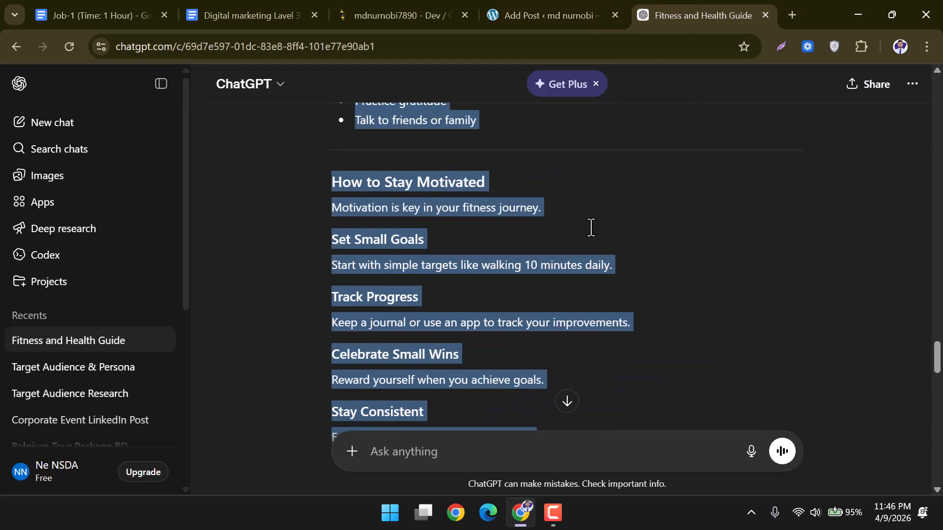
pyautogui.scroll(20, 591, 227)
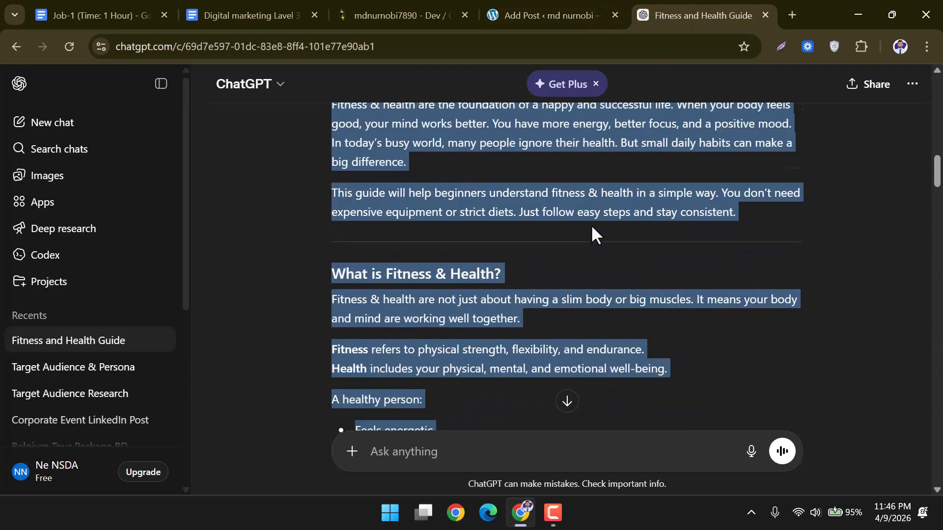
pyautogui.scroll(-5, 590, 226)
pyautogui.moveTo(333, 228); pyautogui.dragTo(386, 228)
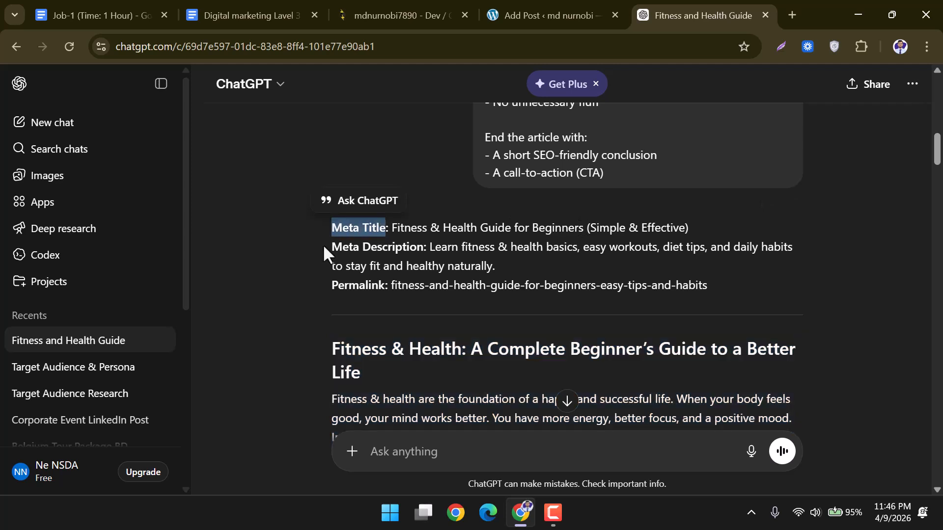
pyautogui.moveTo(331, 247); pyautogui.dragTo(426, 247)
pyautogui.moveTo(332, 284); pyautogui.dragTo(386, 285)
pyautogui.click(388, 319)
pyautogui.moveTo(333, 349); pyautogui.dragTo(583, 399)
pyautogui.click(705, 328)
pyautogui.moveTo(721, 292); pyautogui.dragTo(347, 227)
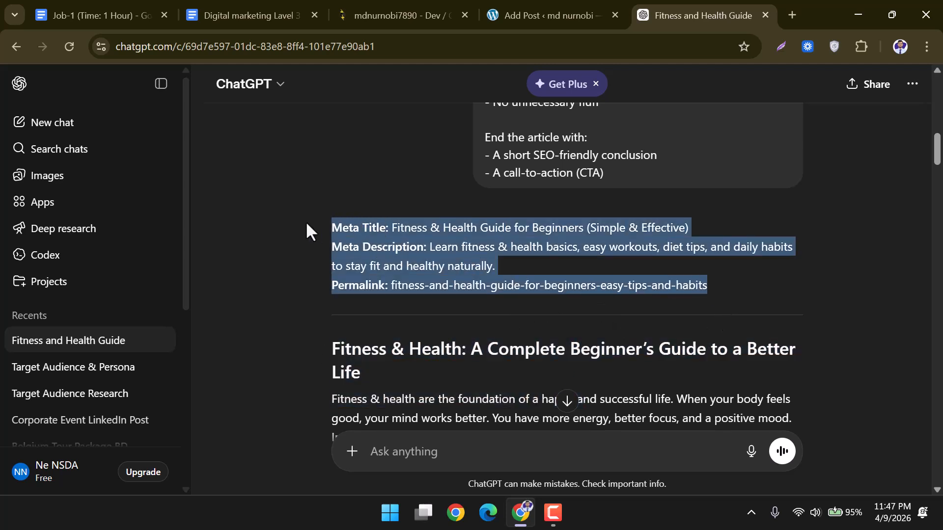
pyautogui.click(438, 298)
pyautogui.moveTo(339, 351); pyautogui.dragTo(361, 372)
# Return to the 851-word WordPress draft, currently scoring 10/100 in Rank Math.
pyautogui.click(530, 2)
pyautogui.scroll(-6, 611, 278)
pyautogui.scroll(6, 611, 278)
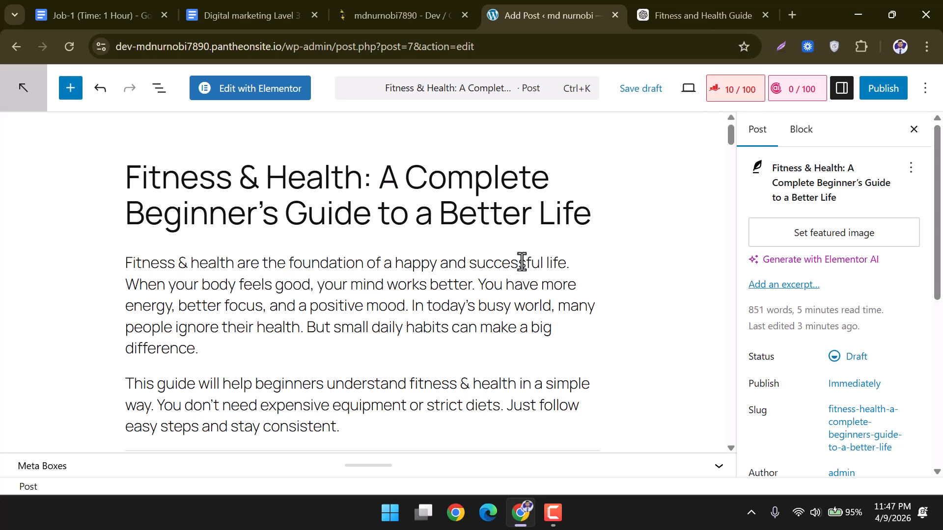
pyautogui.scroll(-4, 523, 261)
pyautogui.scroll(4, 523, 262)
pyautogui.scroll(-3, 582, 216)
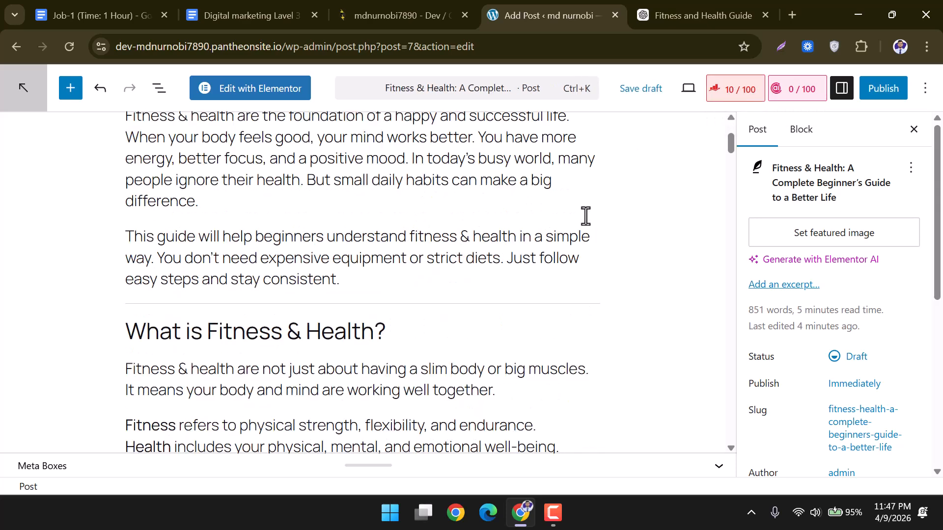
pyautogui.scroll(3, 586, 216)
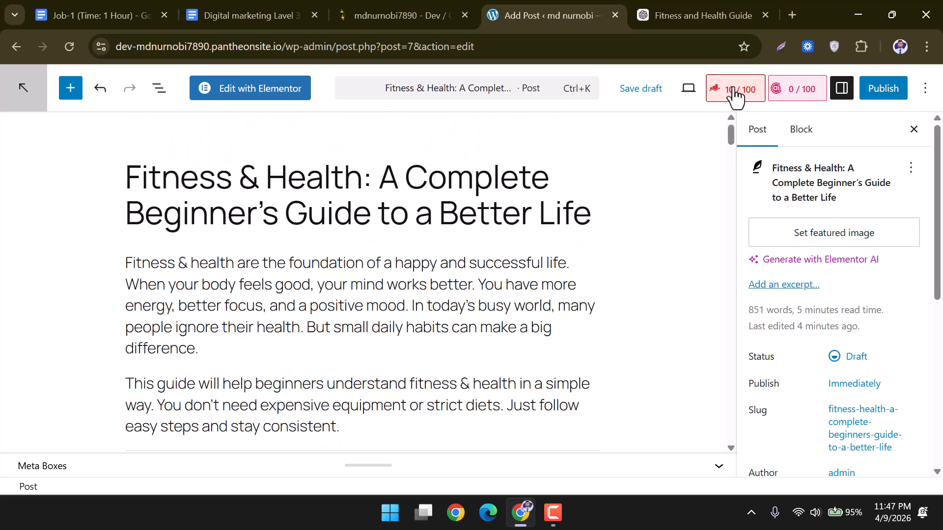
# Open the Rank Math SEO panel and find the Focus Keyword field.
pyautogui.click(720, 100)
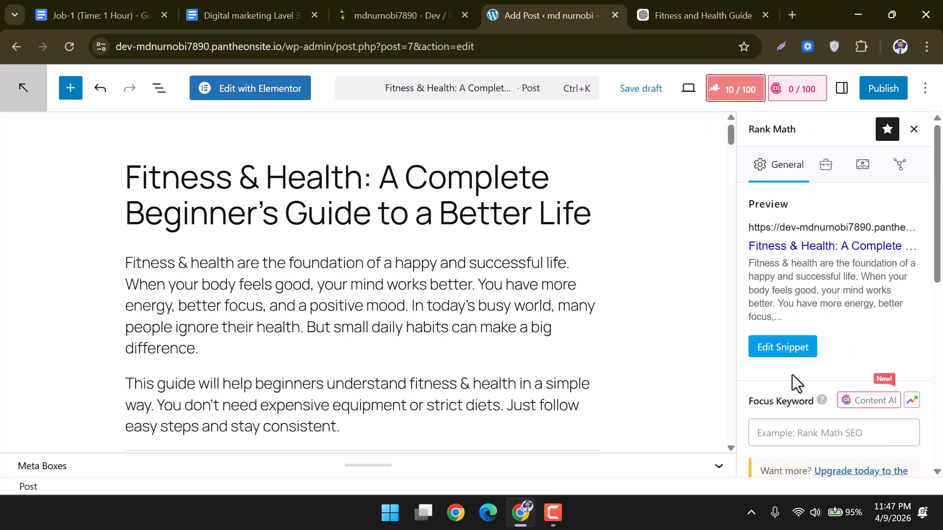
pyautogui.scroll(-1, 817, 356)
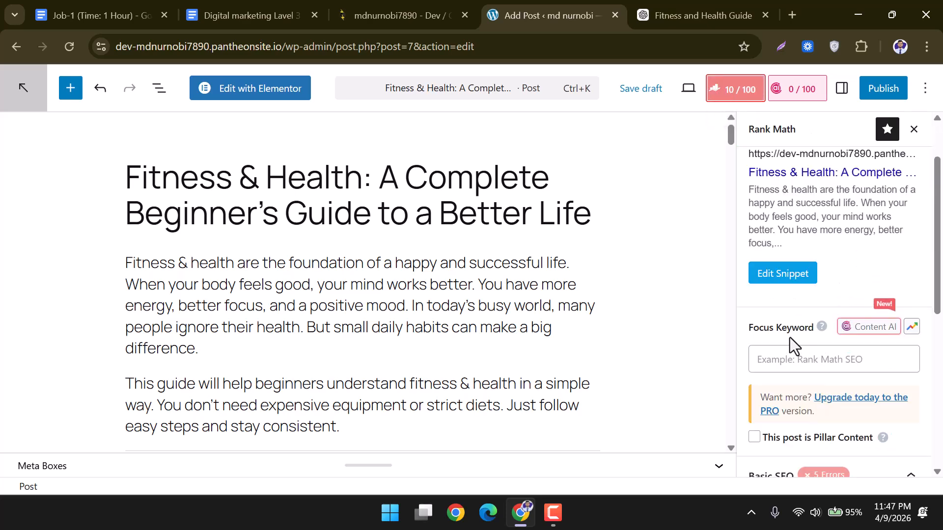
pyautogui.moveTo(757, 329); pyautogui.dragTo(814, 326)
pyautogui.click(802, 358)
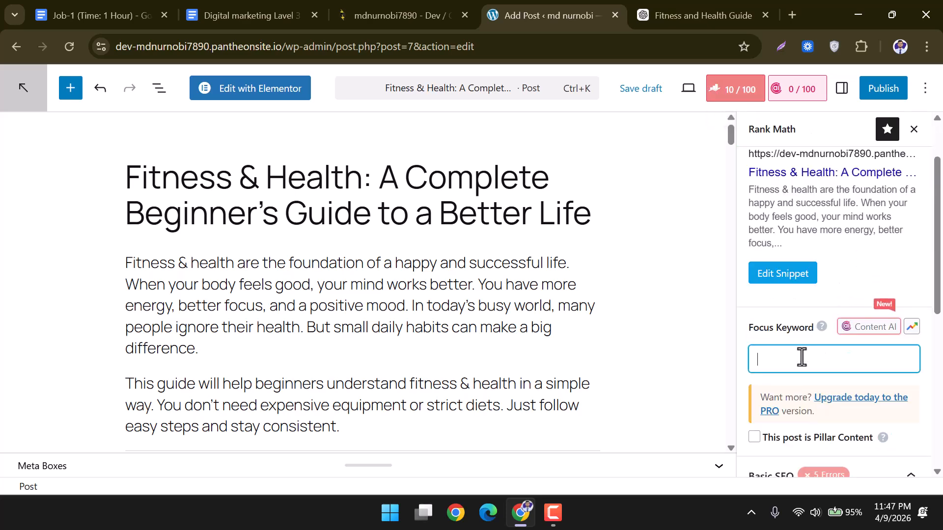
pyautogui.moveTo(745, 329); pyautogui.dragTo(815, 332)
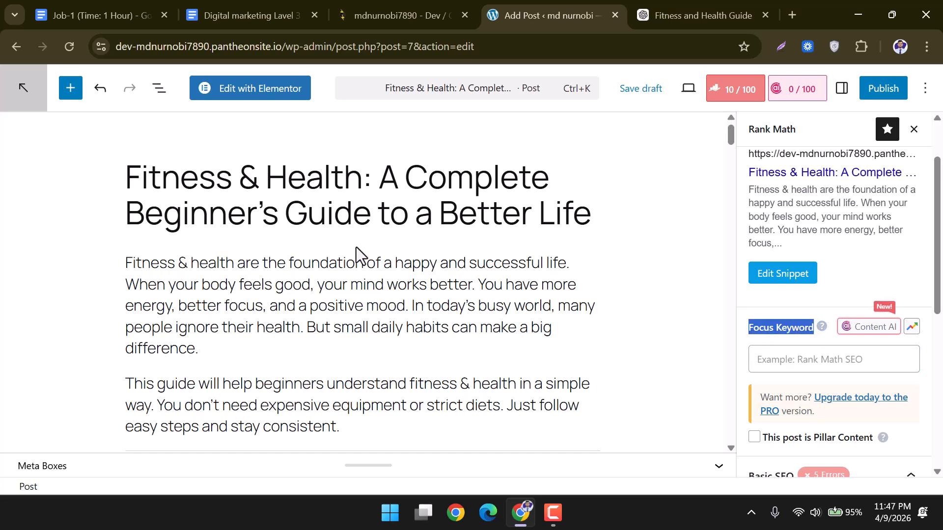
# Set 'Fitness & health', copied from the intro, as the focus keyword, raising the score to 64/100.
pyautogui.moveTo(235, 264); pyautogui.dragTo(123, 268)
pyautogui.hotkey('ctrl', 'c')
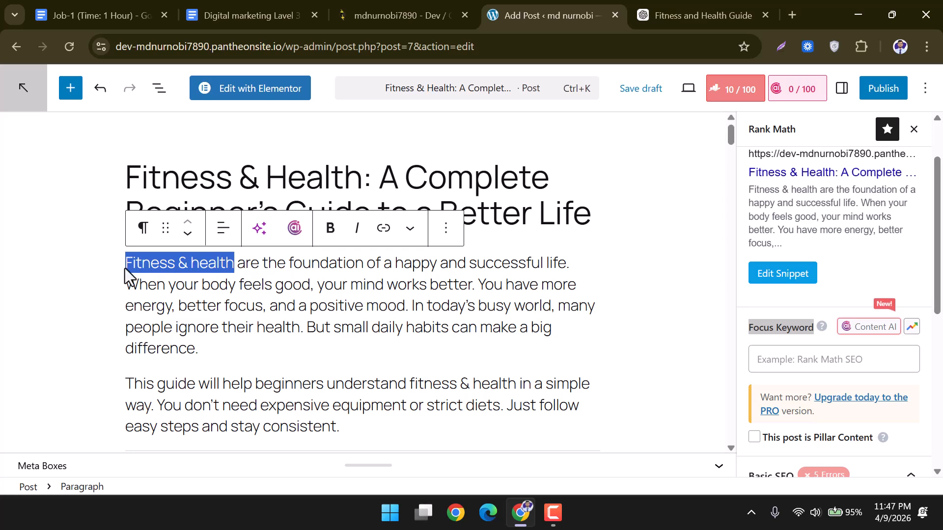
pyautogui.click(783, 362)
pyautogui.hotkey('ctrl', 'v')
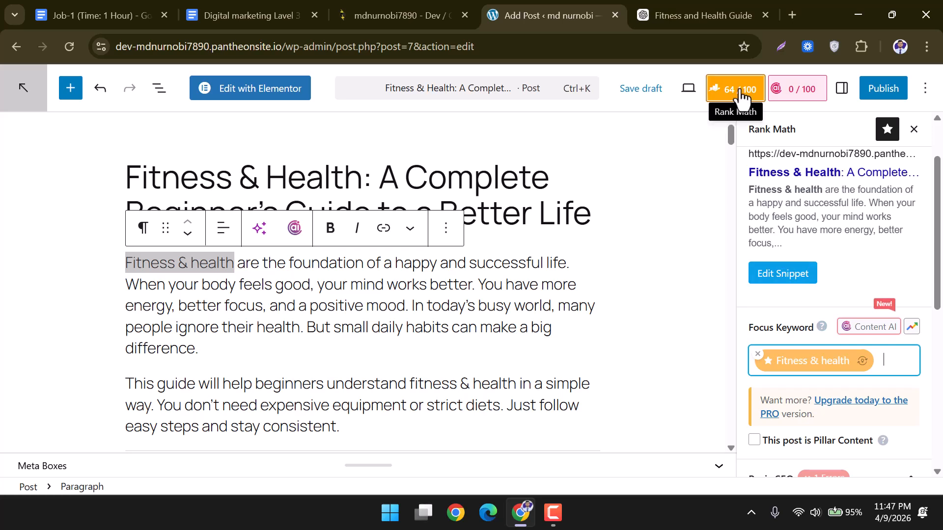
pyautogui.click(624, 199)
pyautogui.scroll(-13, 638, 248)
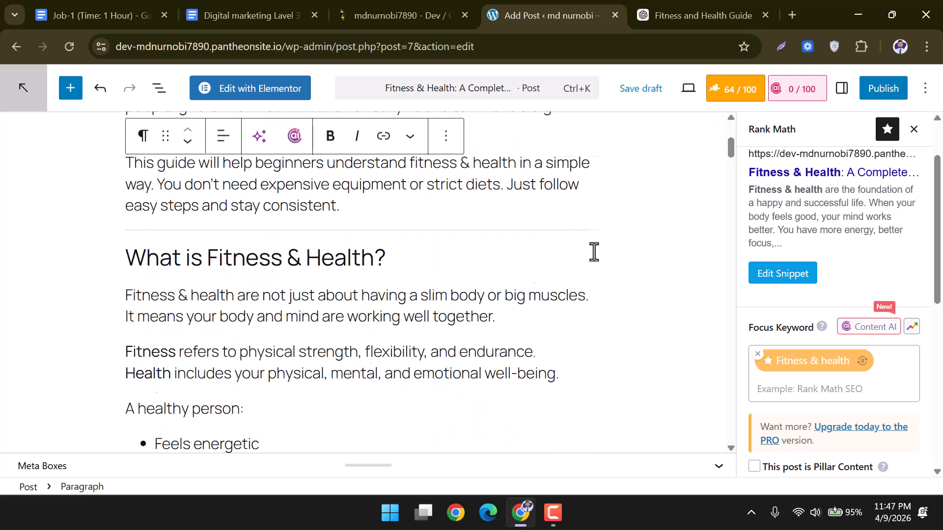
pyautogui.scroll(7, 594, 254)
pyautogui.scroll(2, 830, 259)
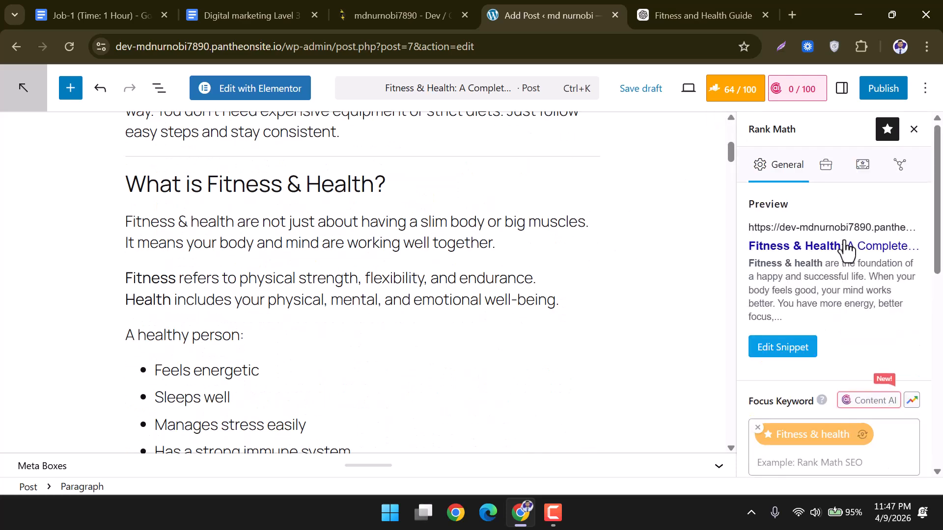
pyautogui.scroll(6, 540, 255)
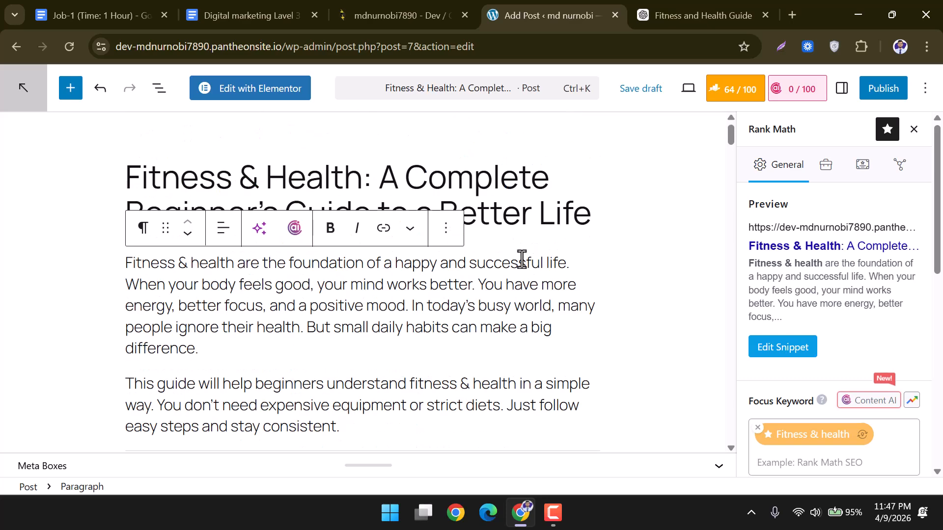
pyautogui.click(581, 210)
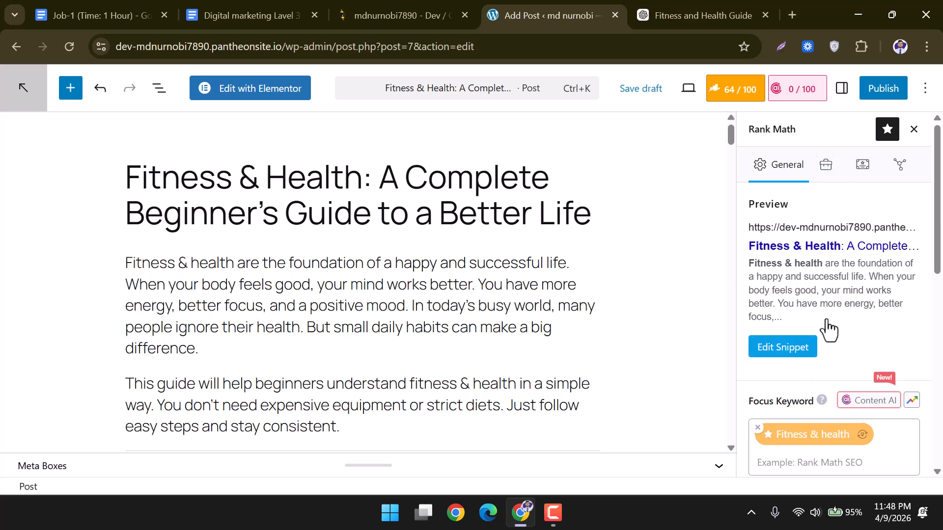
# Open Rank Math's snippet editor with its SEO title and permalink fields.
pyautogui.click(794, 348)
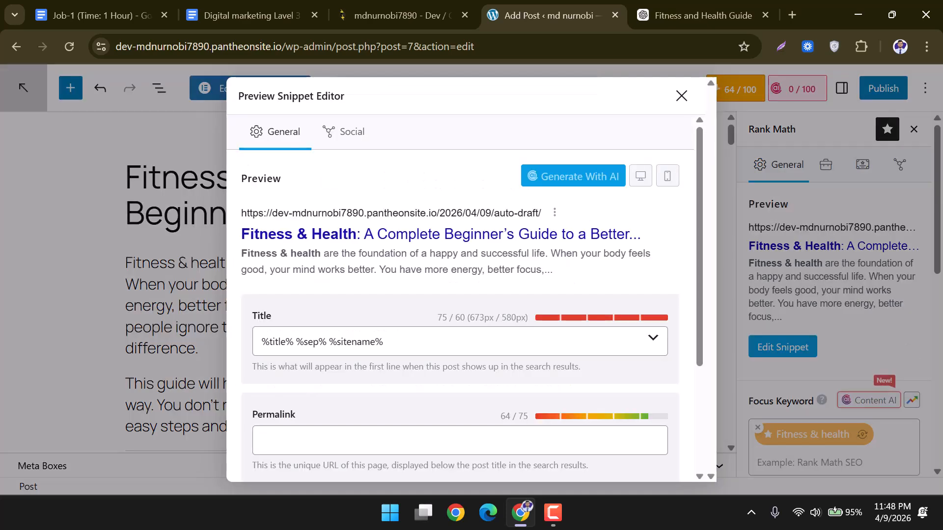
pyautogui.scroll(-2, 319, 311)
pyautogui.click(269, 240)
pyautogui.click(283, 343)
pyautogui.click(284, 423)
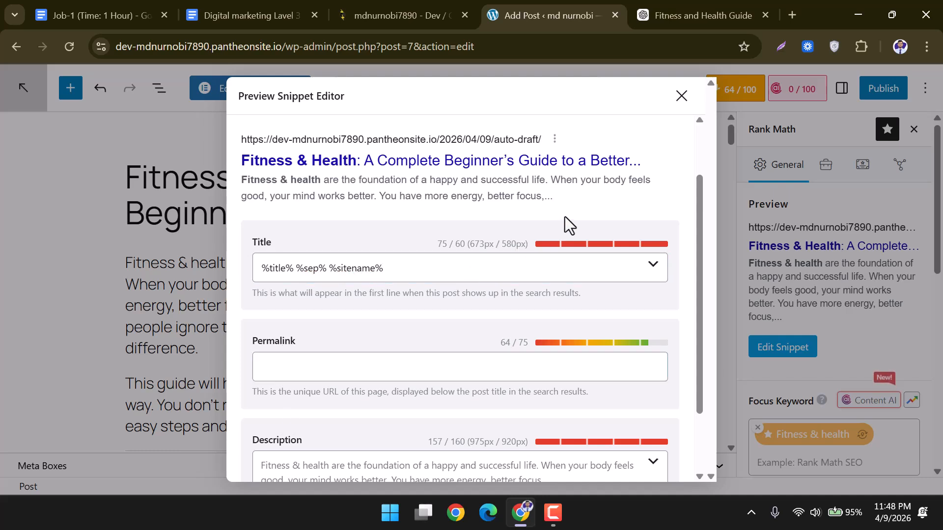
# Replace the title template with 'Fitness & Health Guide for Beginners (Simple & Effective)' from ChatGPT.
pyautogui.click(661, 14)
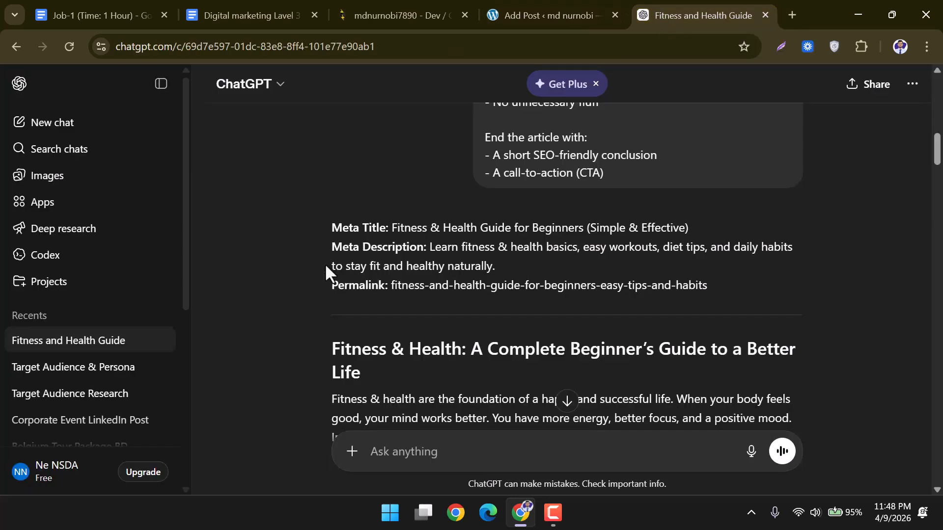
pyautogui.moveTo(326, 229); pyautogui.dragTo(688, 235)
pyautogui.hotkey('ctrl', 'c')
pyautogui.click(399, 234)
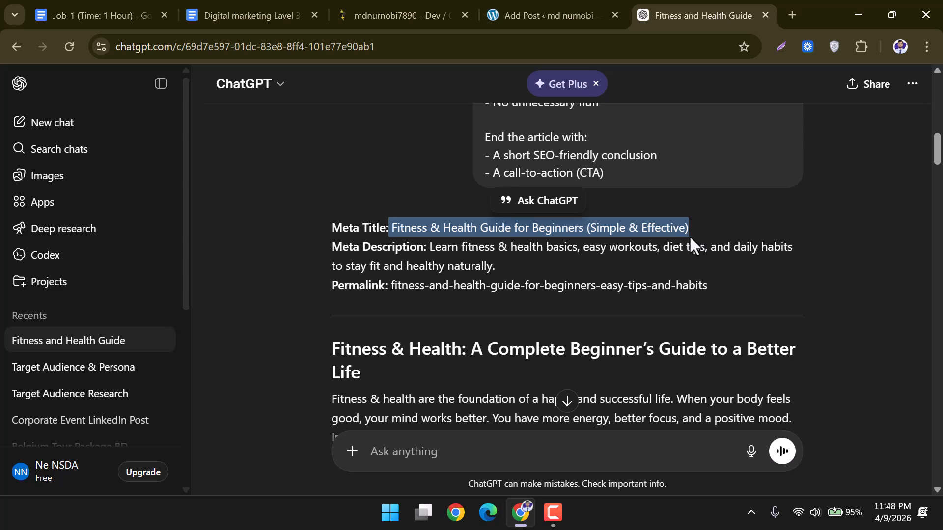
pyautogui.click(553, 6)
pyautogui.click(388, 268)
pyautogui.moveTo(388, 267); pyautogui.dragTo(196, 262)
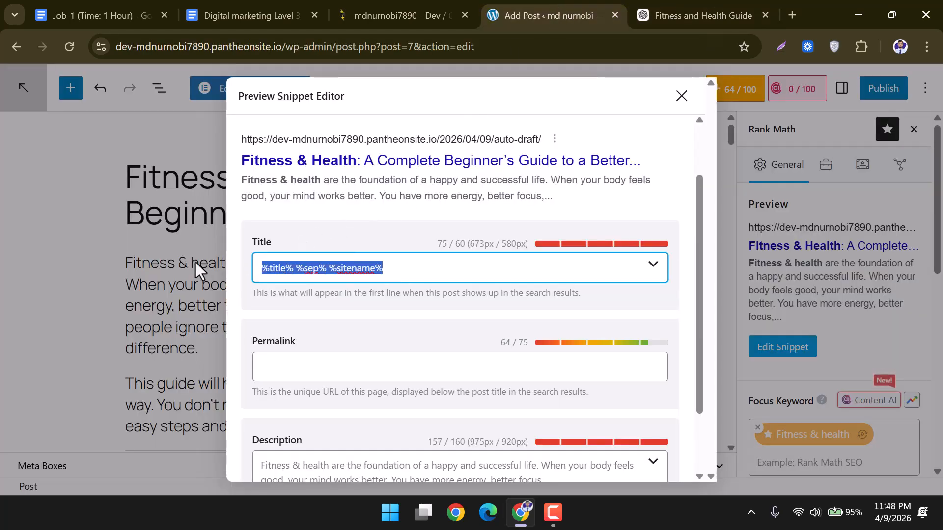
pyautogui.hotkey('ctrl', 'v')
pyautogui.click(503, 313)
pyautogui.click(353, 376)
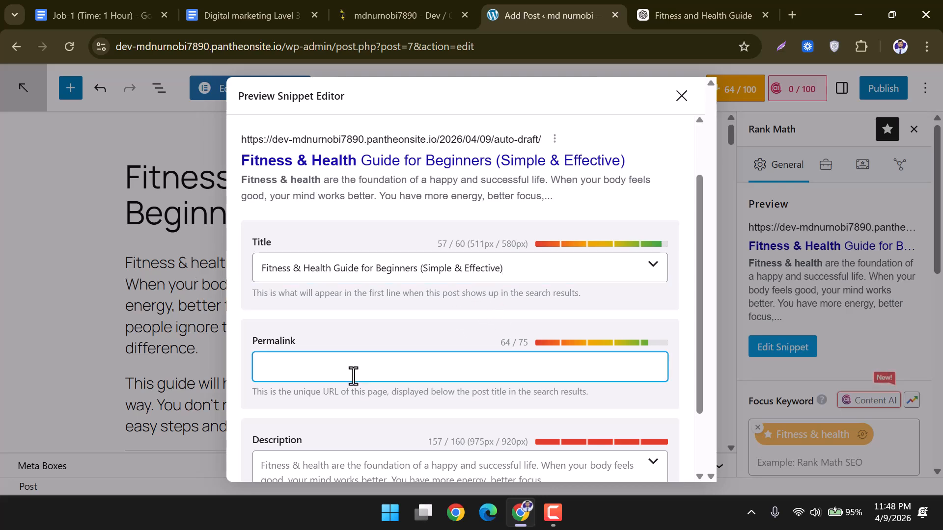
pyautogui.click(646, 17)
pyautogui.scroll(-2, 466, 385)
# Paste the slug fitness-and-health-guide-for-beginners-easy-tips-and-habits into the Permalink field.
pyautogui.moveTo(390, 218); pyautogui.dragTo(659, 225)
pyautogui.hotkey('ctrl', 'c')
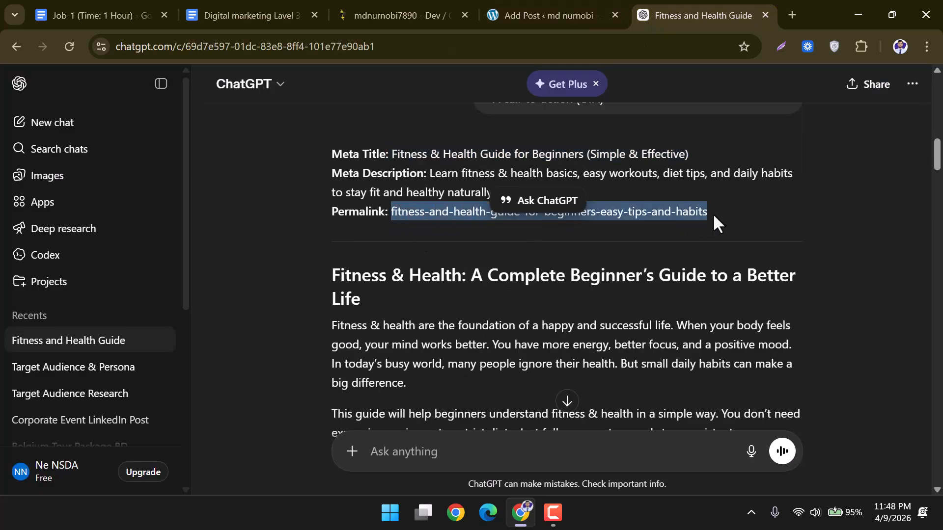
pyautogui.click(553, 2)
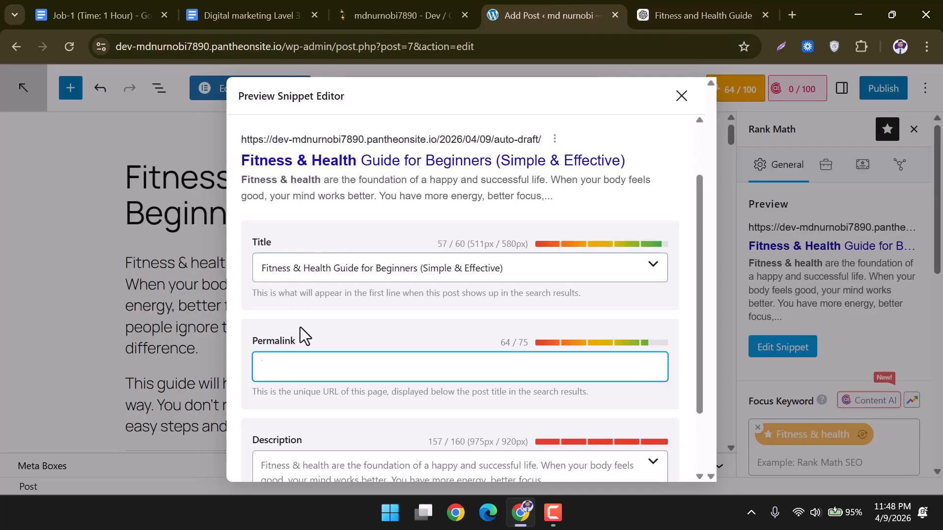
pyautogui.hotkey('ctrl', 'v')
pyautogui.scroll(-2, 495, 372)
pyautogui.moveTo(523, 257); pyautogui.dragTo(485, 256)
pyautogui.click(526, 257)
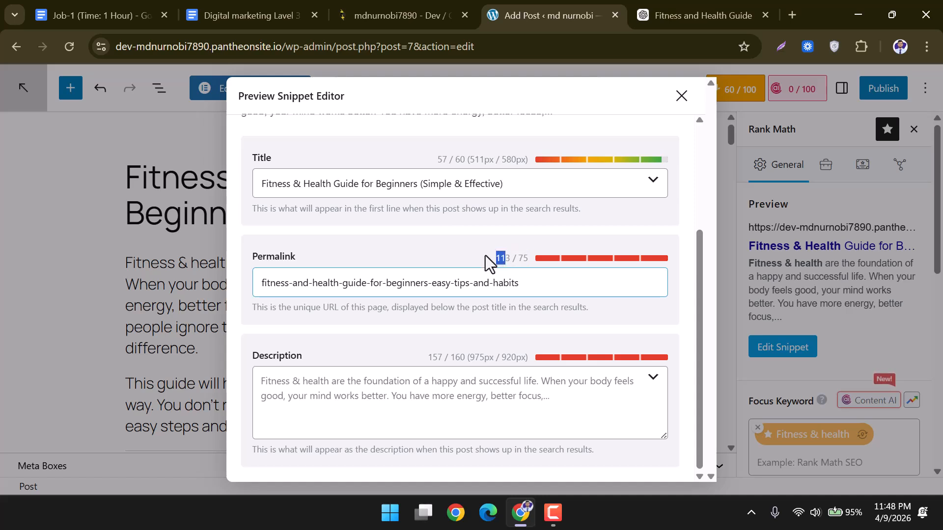
# Paste ChatGPT's suggested fitness summary into the meta description, reaching 108/160 characters.
pyautogui.click(562, 398)
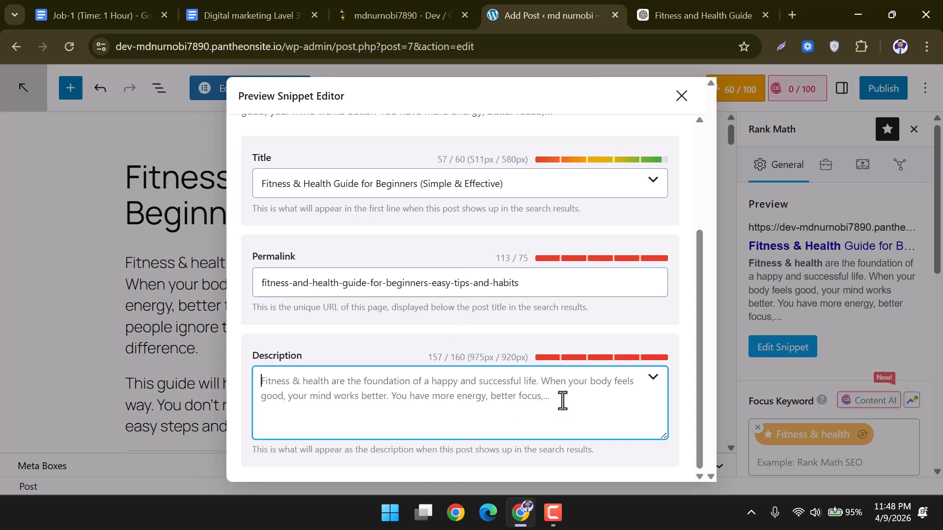
pyautogui.click(644, 2)
pyautogui.moveTo(325, 275); pyautogui.dragTo(387, 279)
pyautogui.click(376, 173)
pyautogui.moveTo(425, 173); pyautogui.dragTo(494, 193)
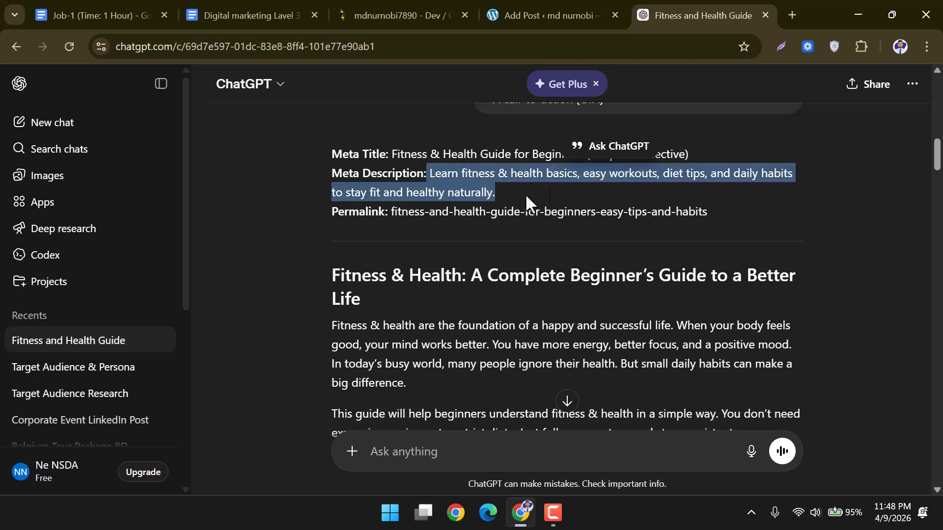
pyautogui.click(558, 12)
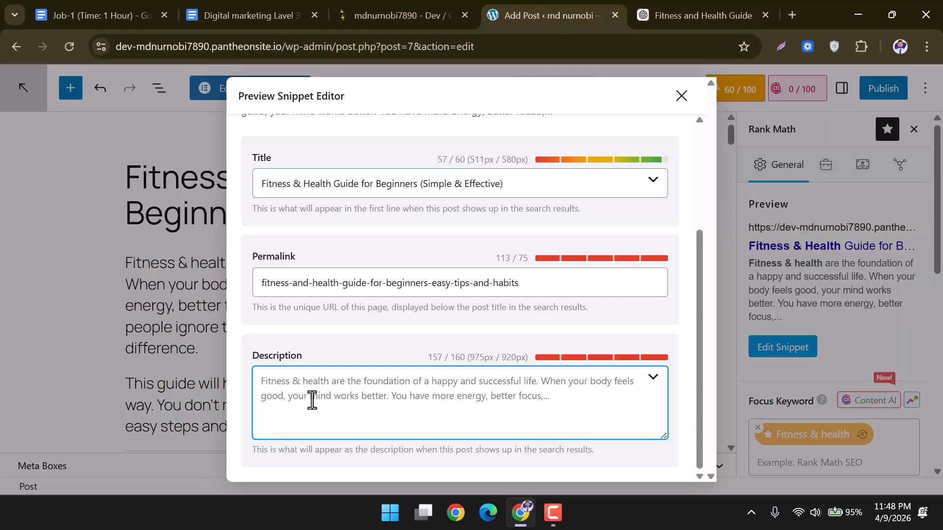
pyautogui.write('Learn fitness & health basics, easy workouts, diet tips, and daily habits to stay fit and healthy naturally.')
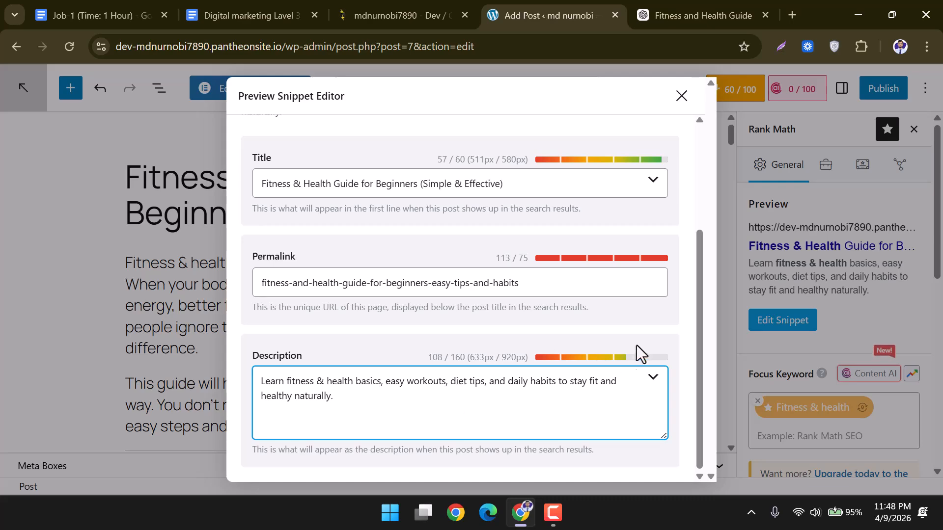
pyautogui.scroll(5, 638, 346)
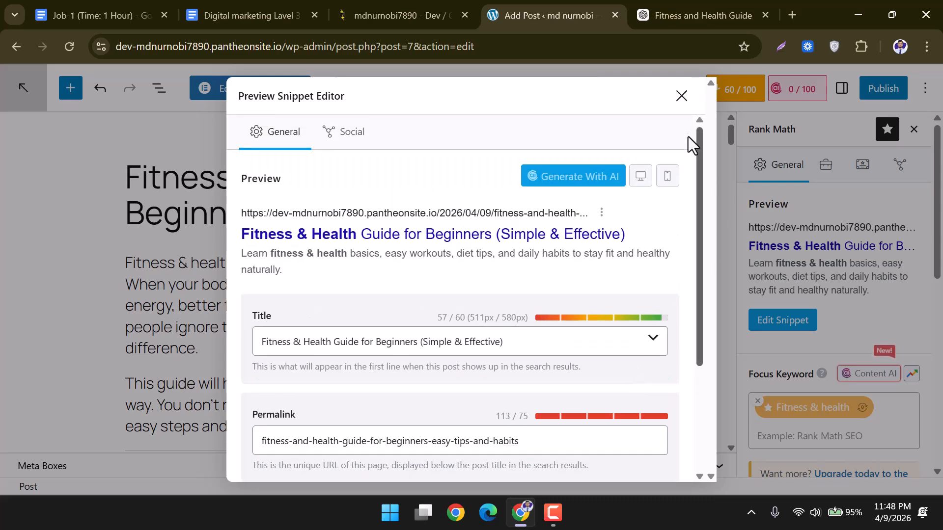
# Cut the permalink down to 'fitness-and-health' by deleting the extra words.
pyautogui.scroll(-3, 638, 342)
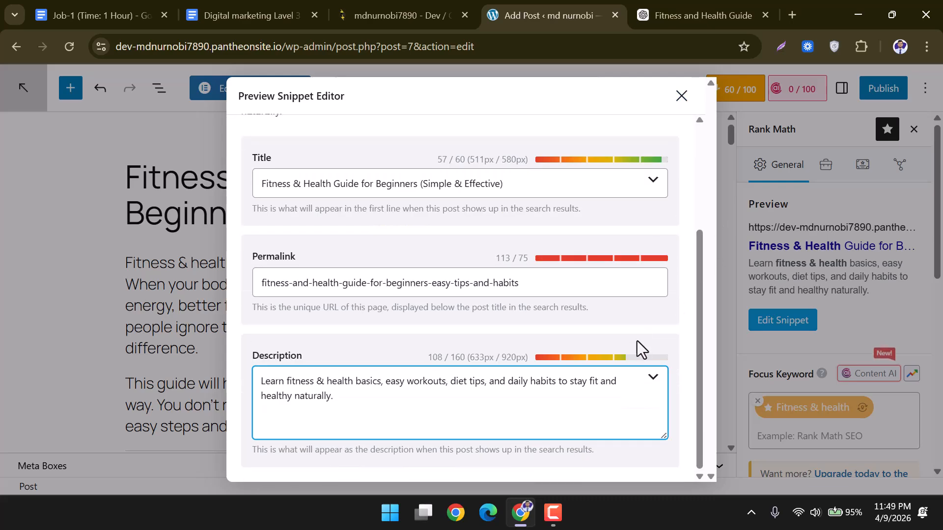
pyautogui.click(682, 95)
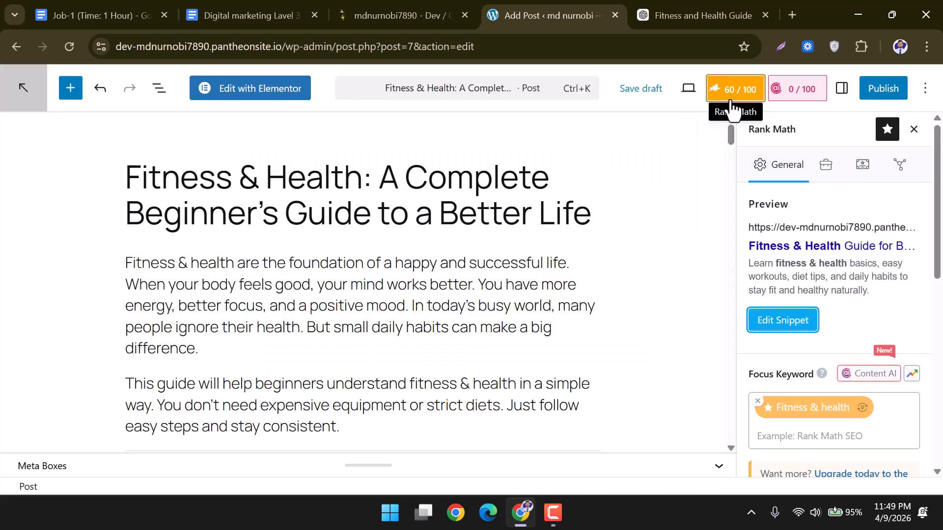
pyautogui.click(783, 320)
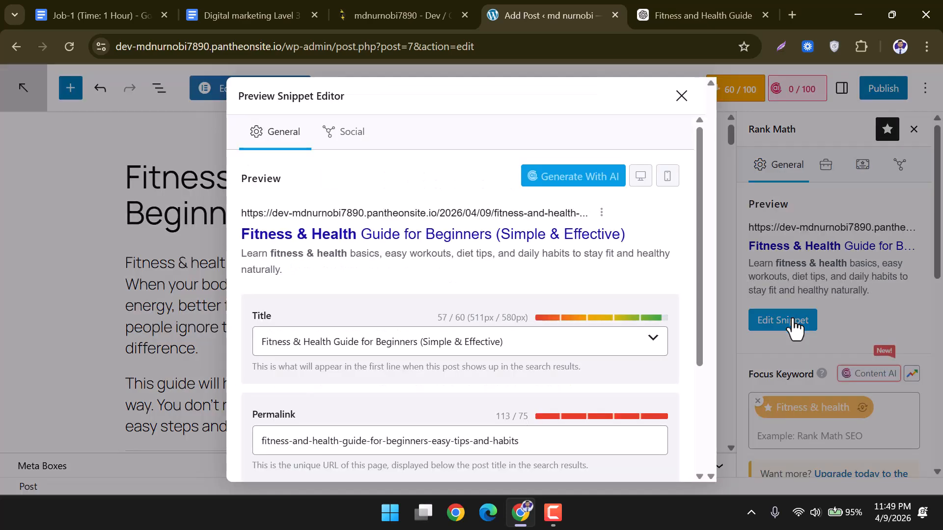
pyautogui.scroll(-3, 459, 341)
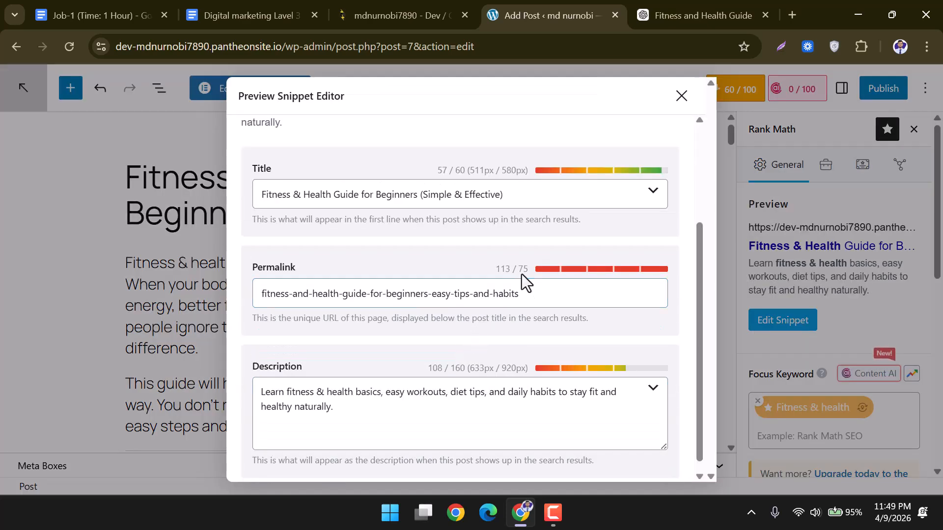
pyautogui.moveTo(535, 267); pyautogui.dragTo(683, 272)
pyautogui.click(534, 294)
pyautogui.moveTo(529, 295)
pyautogui.mouseDown()
pyautogui.moveTo(259, 296)
pyautogui.moveTo(338, 303)
pyautogui.mouseUp()
pyautogui.press('BackSpace')
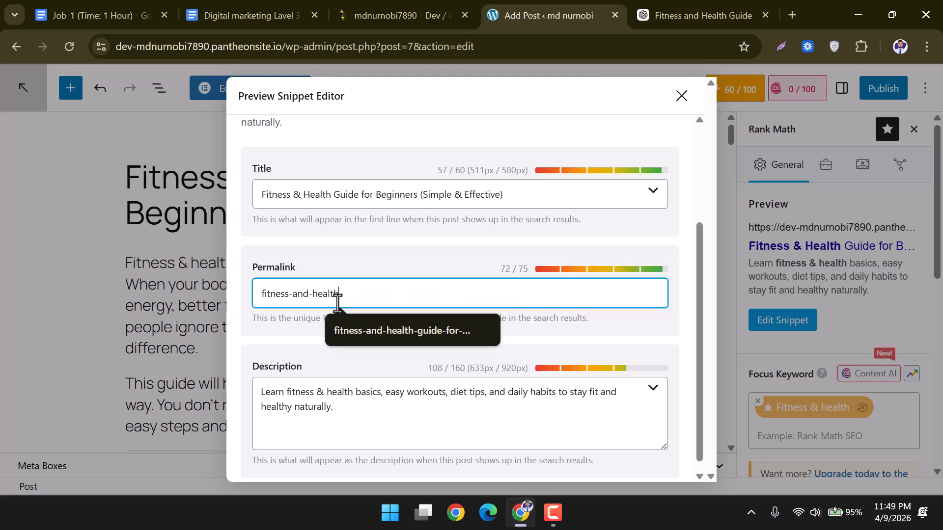
pyautogui.click(636, 352)
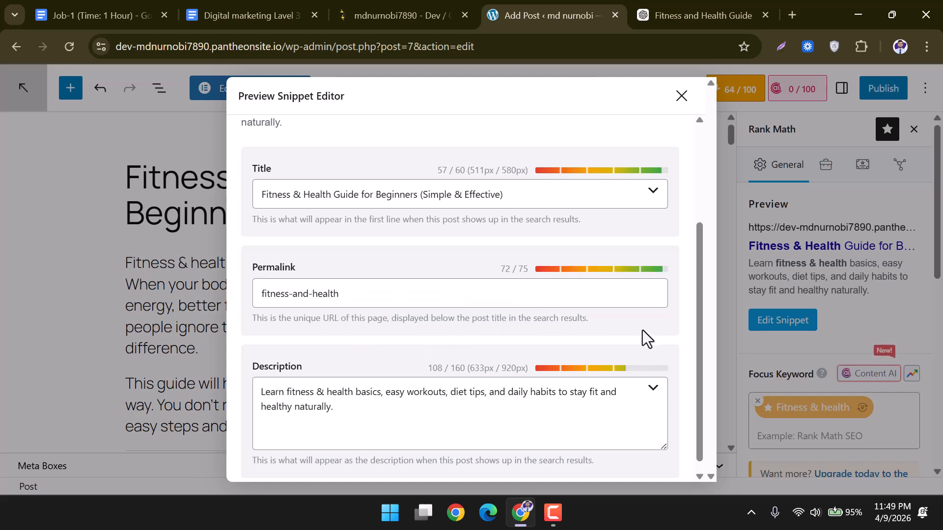
# Check the SEO title and shortened permalink, then close the Preview Snippet Editor.
pyautogui.scroll(-1, 642, 331)
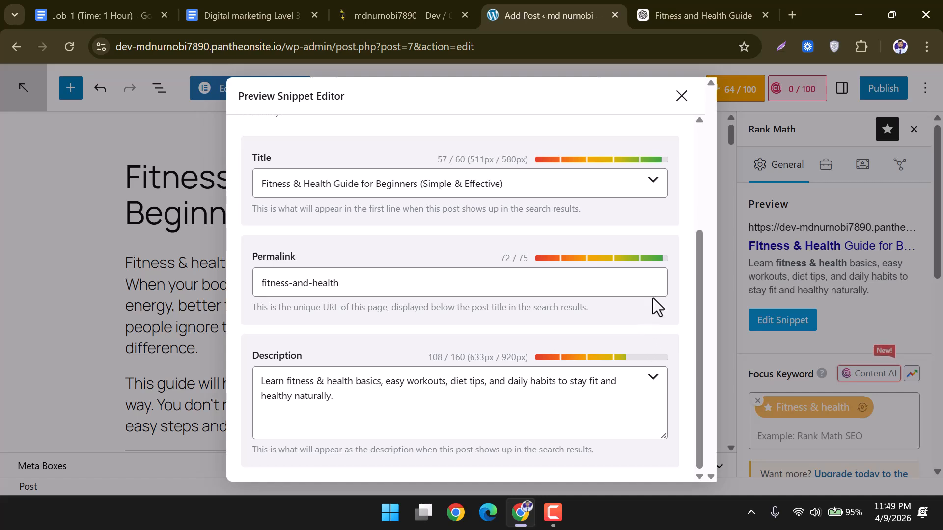
pyautogui.click(653, 181)
pyautogui.click(561, 180)
pyautogui.click(347, 281)
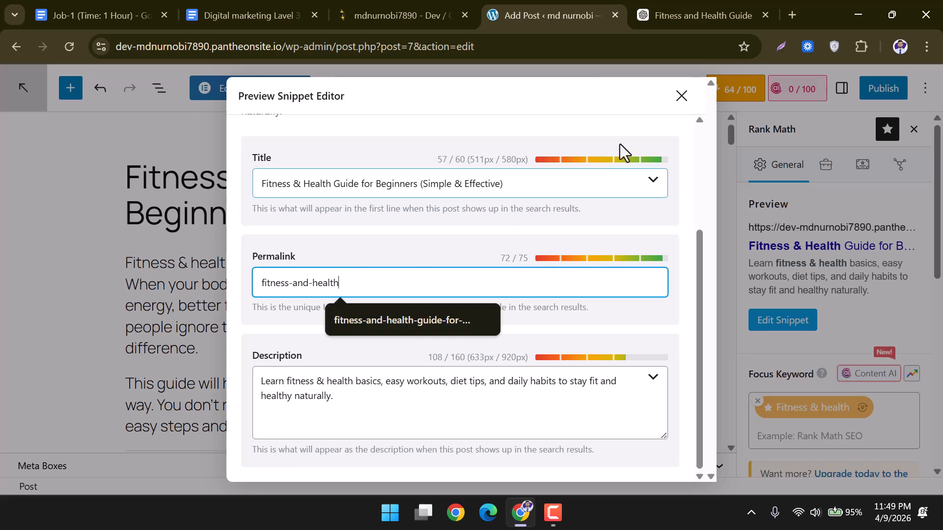
pyautogui.click(684, 102)
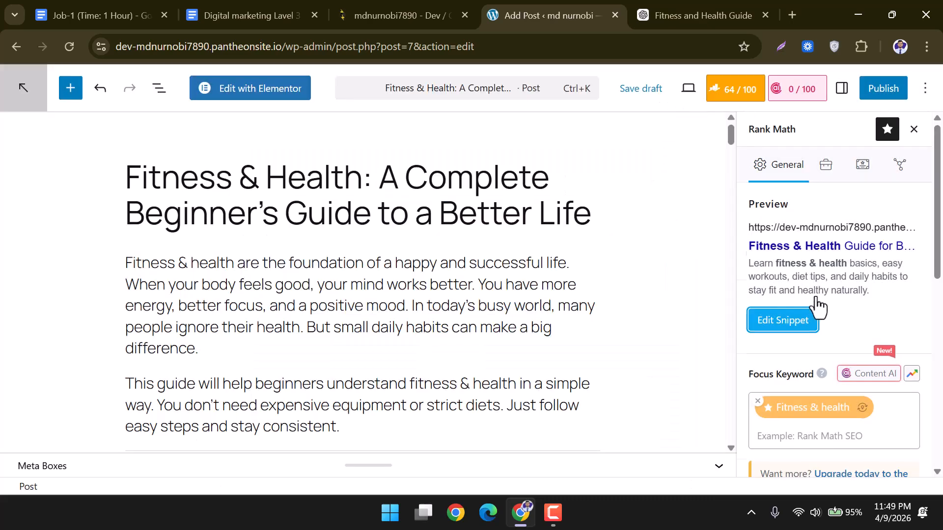
# Review the Rank Math Basic SEO results: keyword-in-title, the failing keyword-in-URL check, and word count.
pyautogui.scroll(-6, 816, 302)
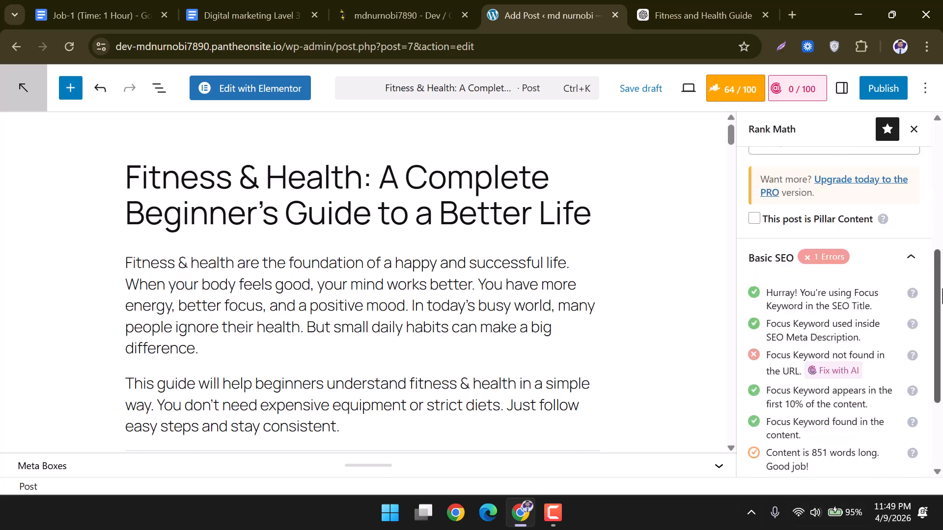
pyautogui.moveTo(767, 294); pyautogui.dragTo(879, 309)
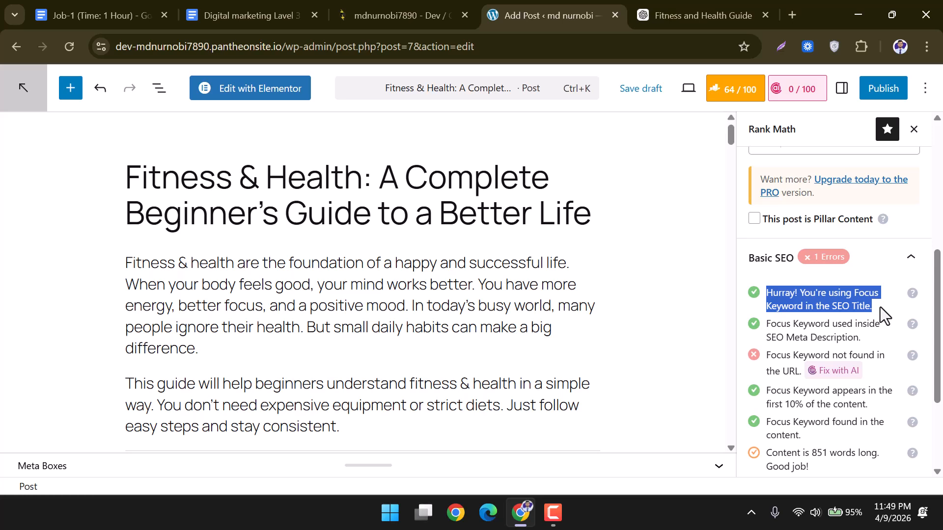
pyautogui.scroll(-2, 859, 324)
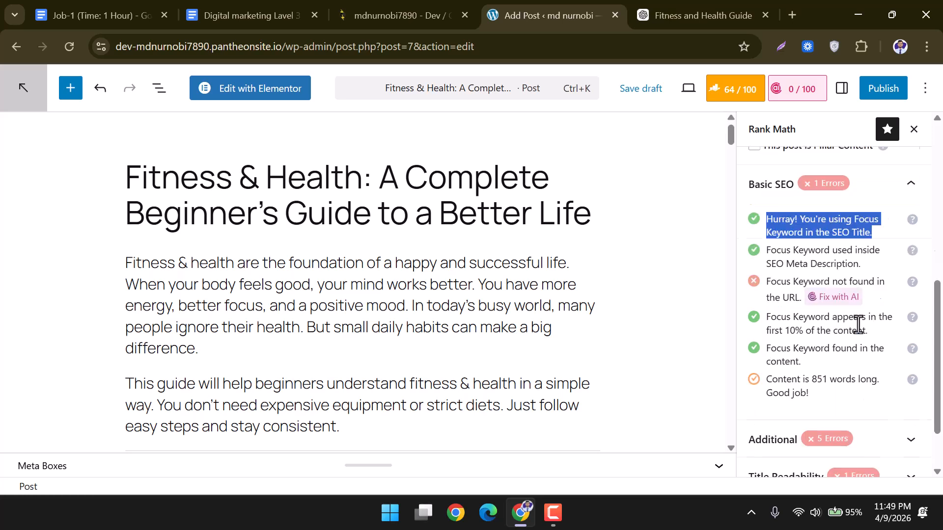
pyautogui.moveTo(771, 282); pyautogui.dragTo(885, 295)
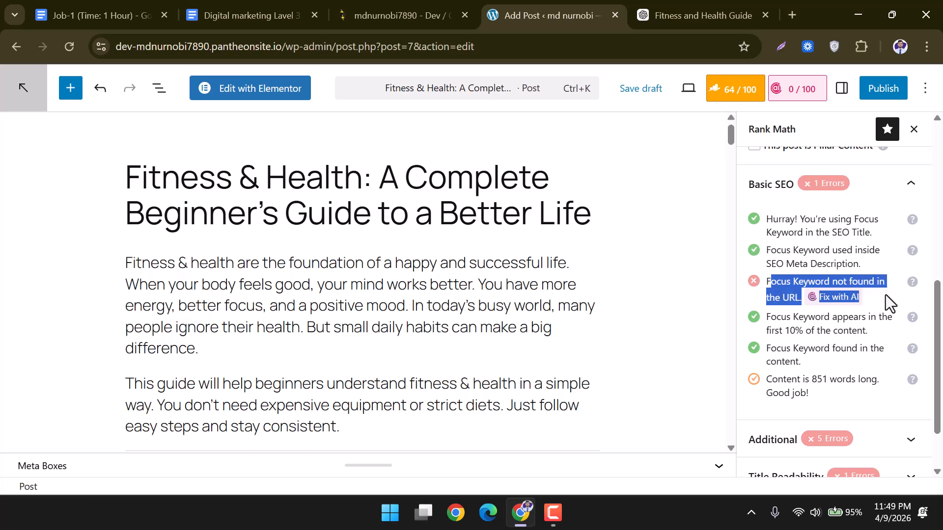
pyautogui.click(772, 281)
pyautogui.moveTo(766, 281); pyautogui.dragTo(829, 295)
pyautogui.scroll(-1, 789, 345)
pyautogui.click(830, 296)
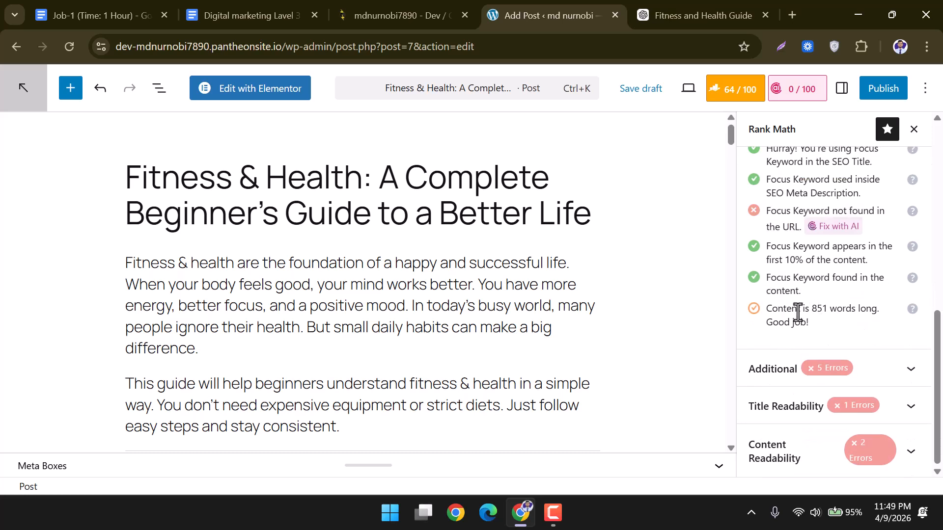
pyautogui.moveTo(767, 309); pyautogui.dragTo(879, 323)
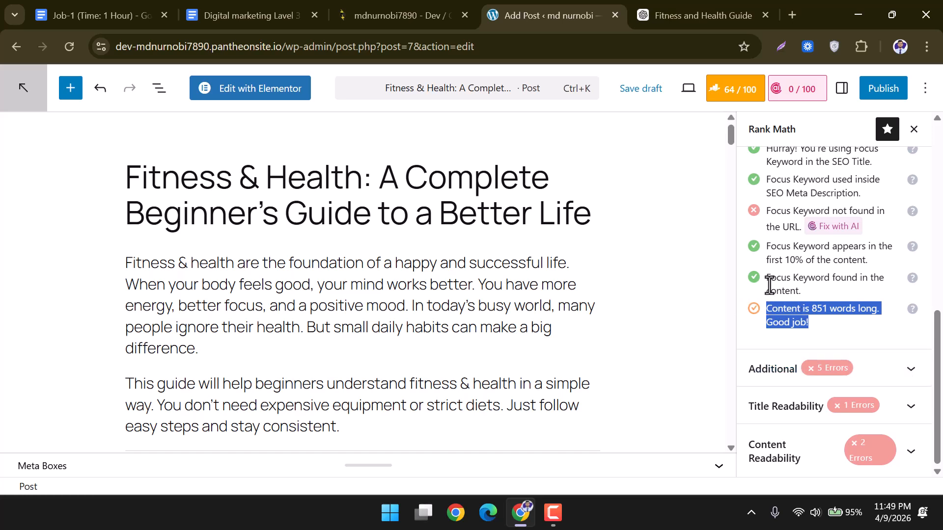
# Expand the Additional section of the Rank Math SEO checks.
pyautogui.scroll(2, 769, 279)
pyautogui.moveTo(766, 284); pyautogui.dragTo(814, 314)
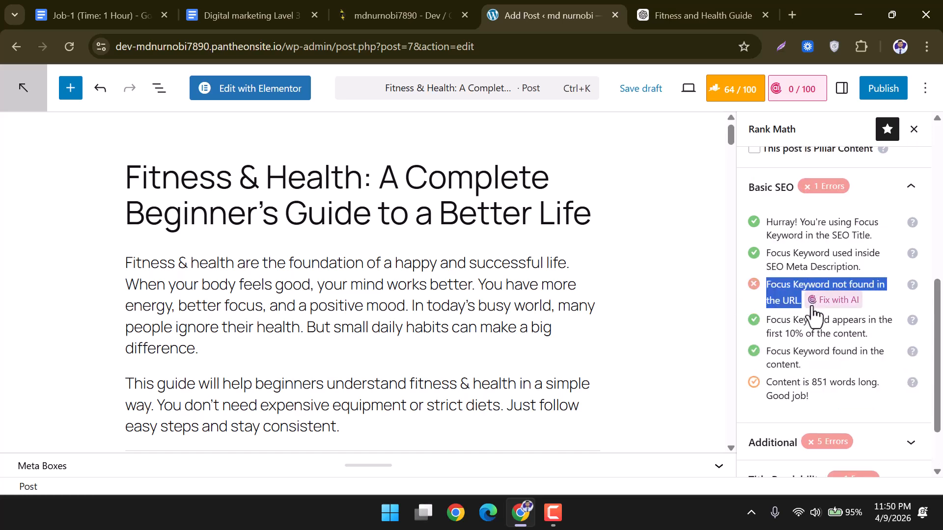
pyautogui.scroll(-2, 903, 344)
pyautogui.click(911, 369)
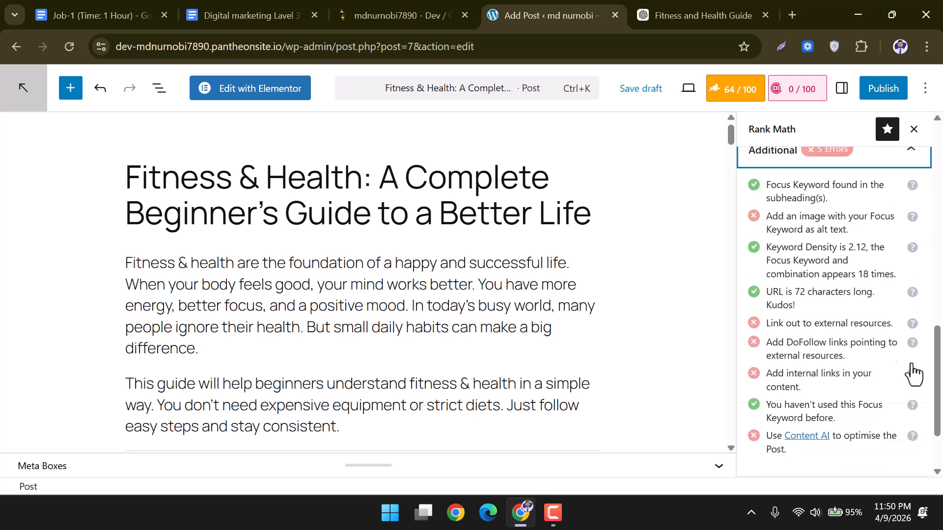
# Check the missing image alt text warning and the 2.12 keyword density figure.
pyautogui.scroll(2, 904, 357)
pyautogui.scroll(-1, 835, 338)
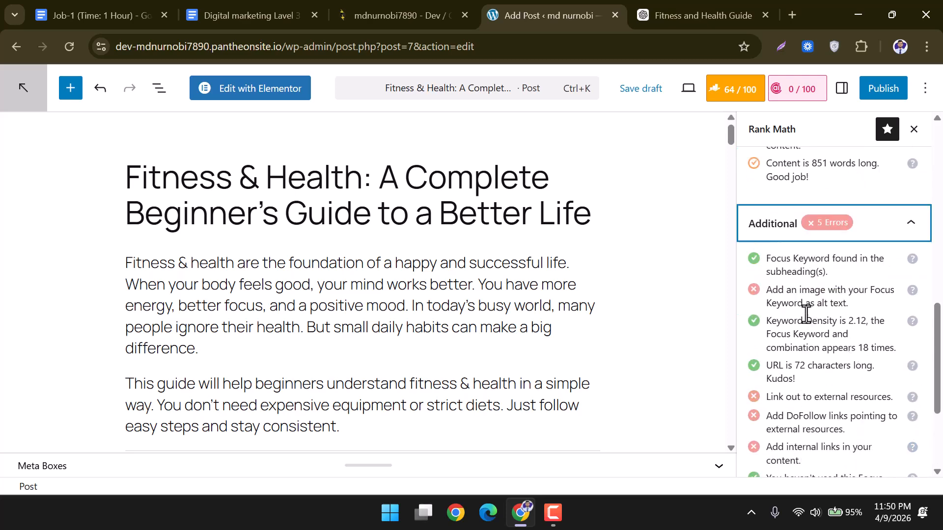
pyautogui.moveTo(765, 290); pyautogui.dragTo(854, 304)
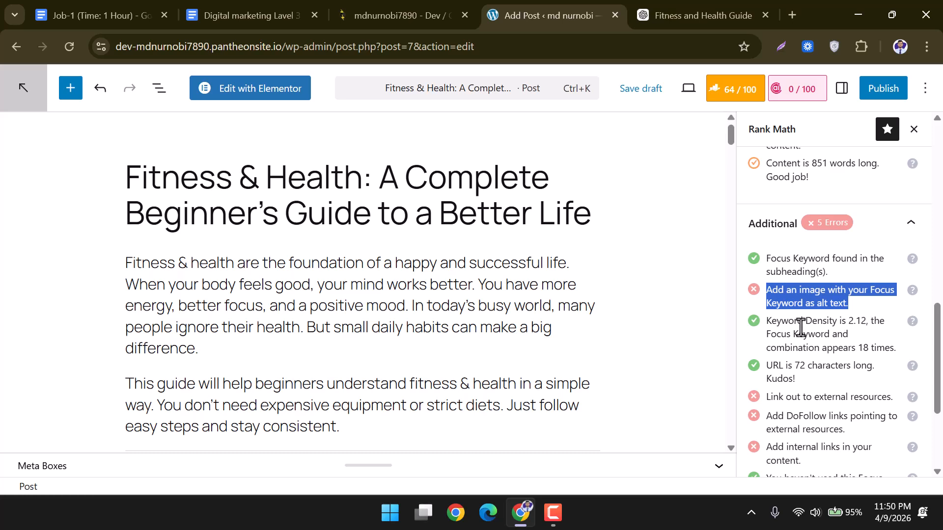
pyautogui.moveTo(766, 321); pyautogui.dragTo(868, 320)
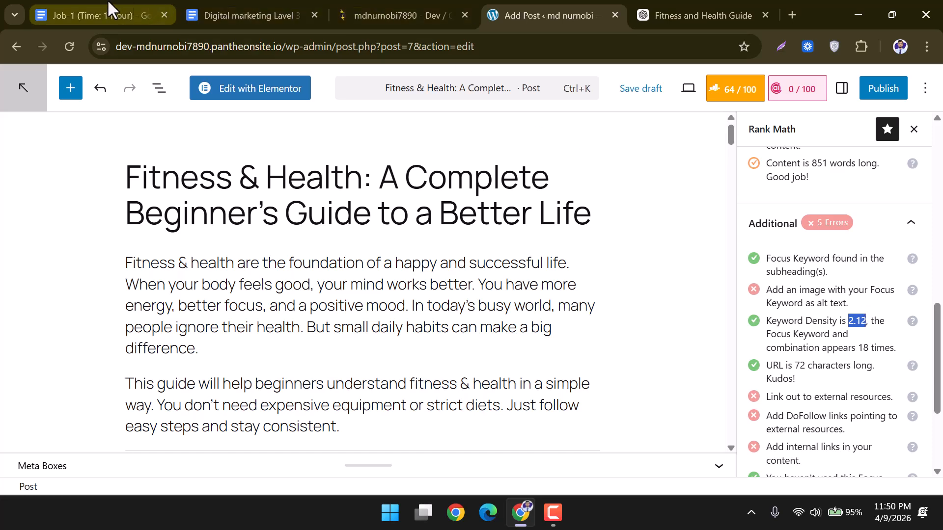
pyautogui.click(823, 339)
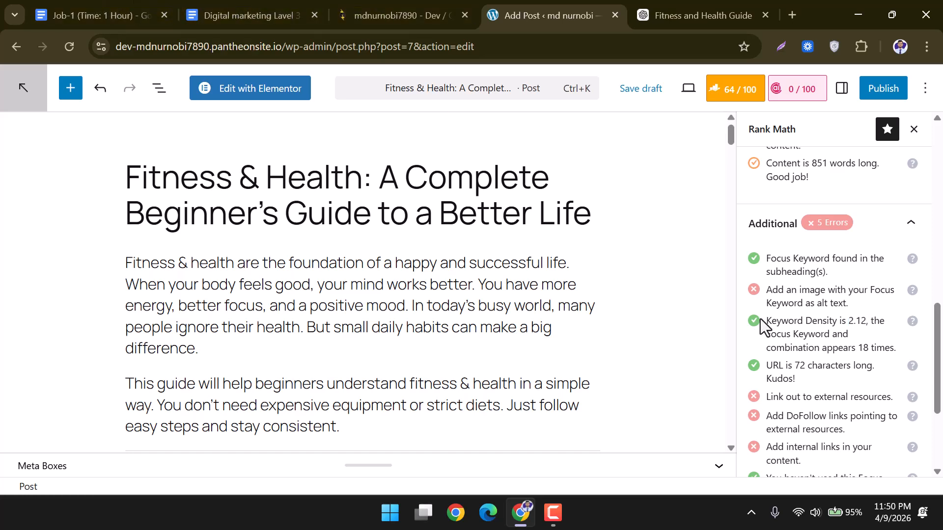
pyautogui.moveTo(753, 316); pyautogui.dragTo(756, 329)
pyautogui.click(847, 331)
pyautogui.moveTo(847, 320); pyautogui.dragTo(866, 323)
# Look up the Job-1 task's 1.5%–2% keyword density requirement in Google Docs.
pyautogui.click(240, 6)
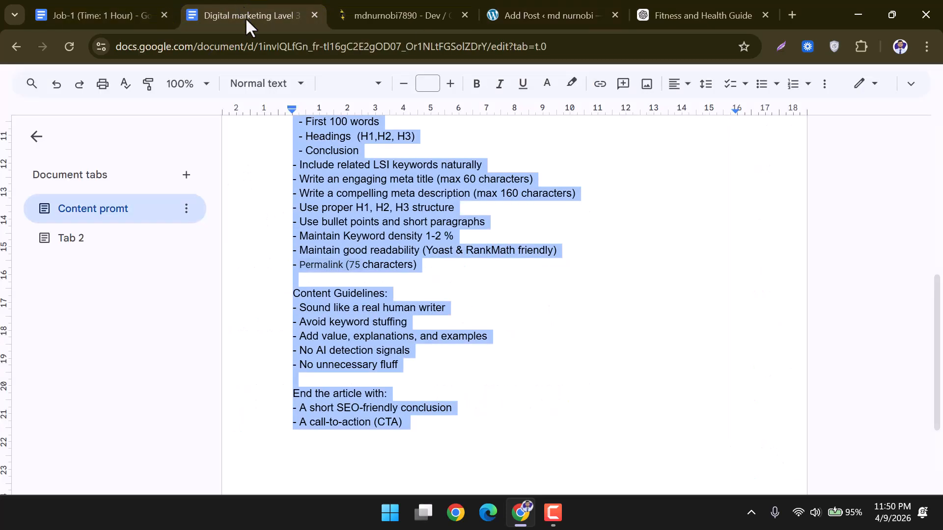
pyautogui.scroll(2, 429, 336)
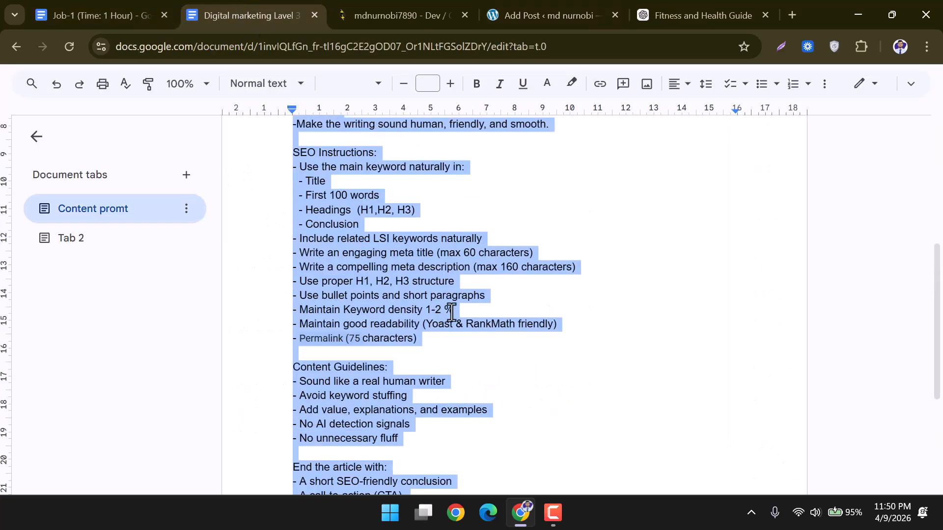
pyautogui.click(74, 12)
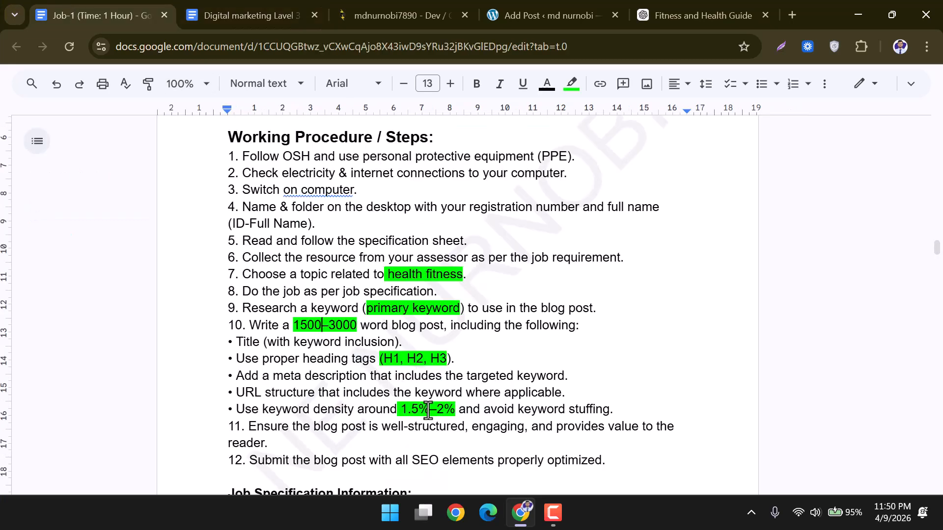
pyautogui.moveTo(398, 409); pyautogui.dragTo(459, 407)
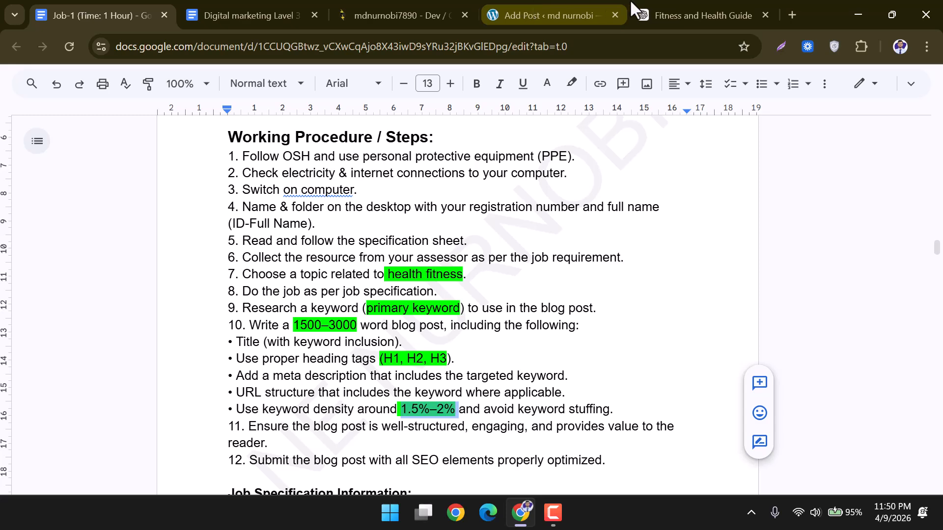
pyautogui.click(525, 1)
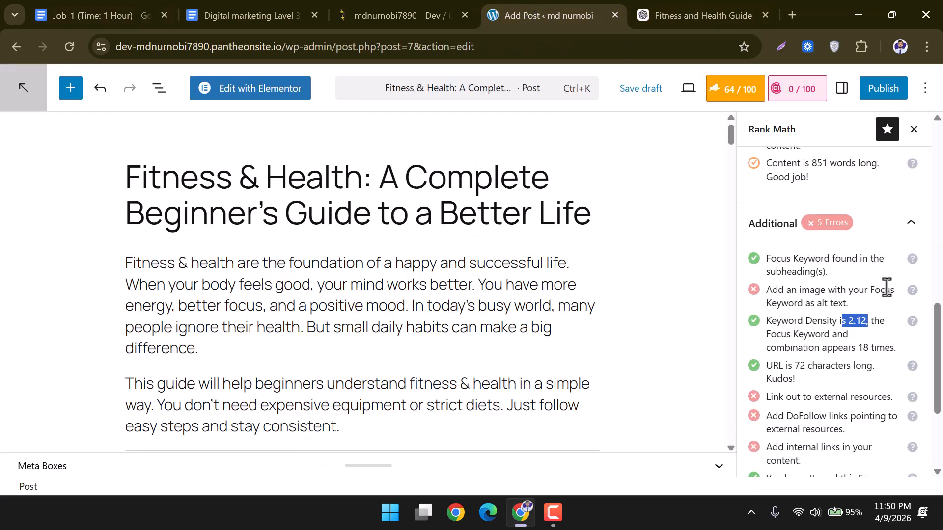
# Re-check the 2.12 keyword density and 18 keyword appearances against the post title.
pyautogui.click(856, 325)
pyautogui.moveTo(866, 325); pyautogui.dragTo(836, 320)
pyautogui.moveTo(352, 181); pyautogui.dragTo(122, 186)
pyautogui.click(122, 185)
pyautogui.click(150, 183)
pyautogui.moveTo(858, 348); pyautogui.dragTo(865, 347)
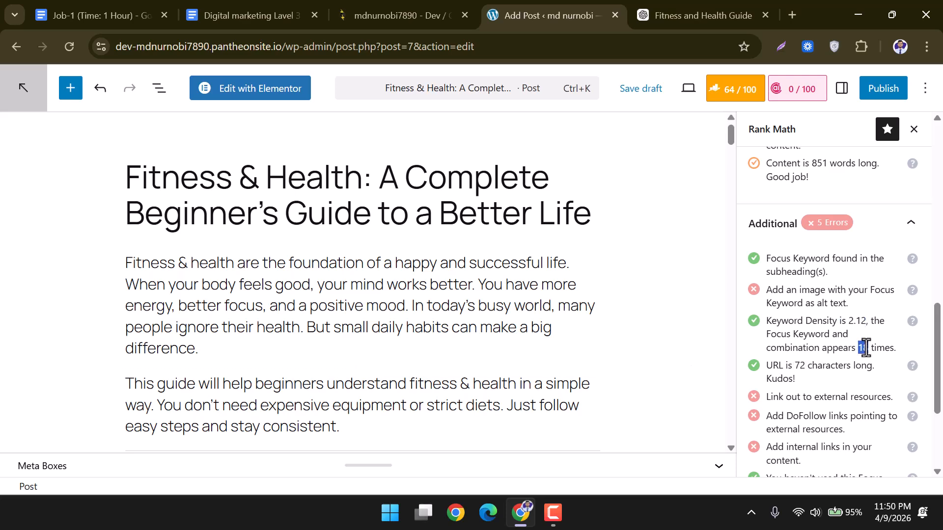
# Scroll through the whole post and confirm Rank Math's 851-word content length check.
pyautogui.scroll(-3, 572, 330)
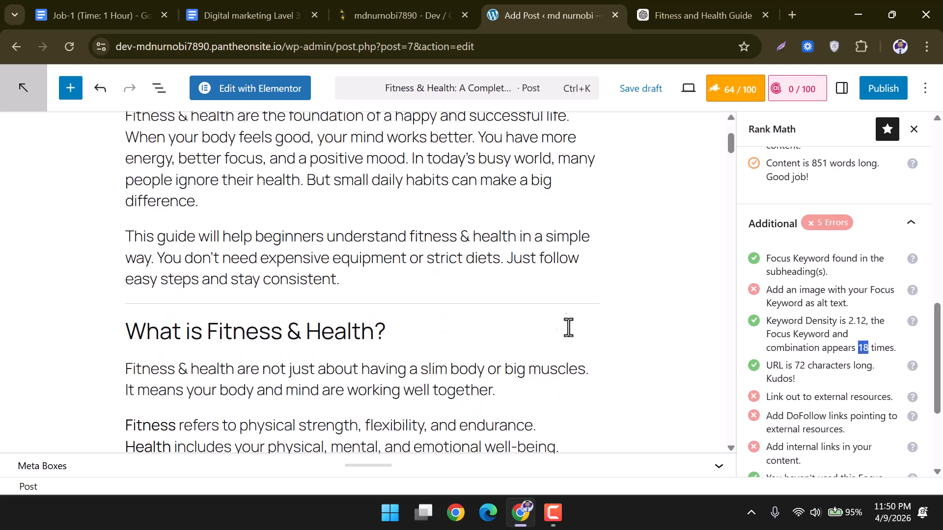
pyautogui.scroll(-5, 293, 293)
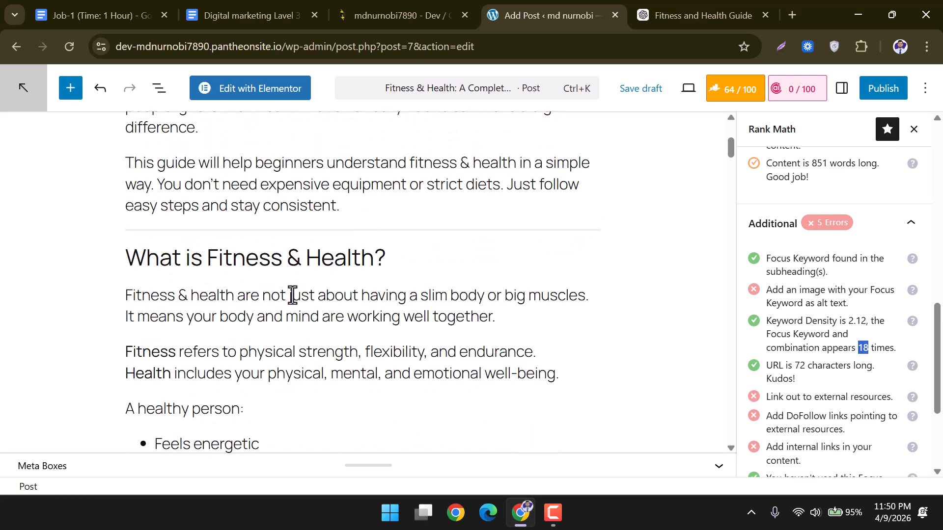
pyautogui.scroll(-9, 293, 296)
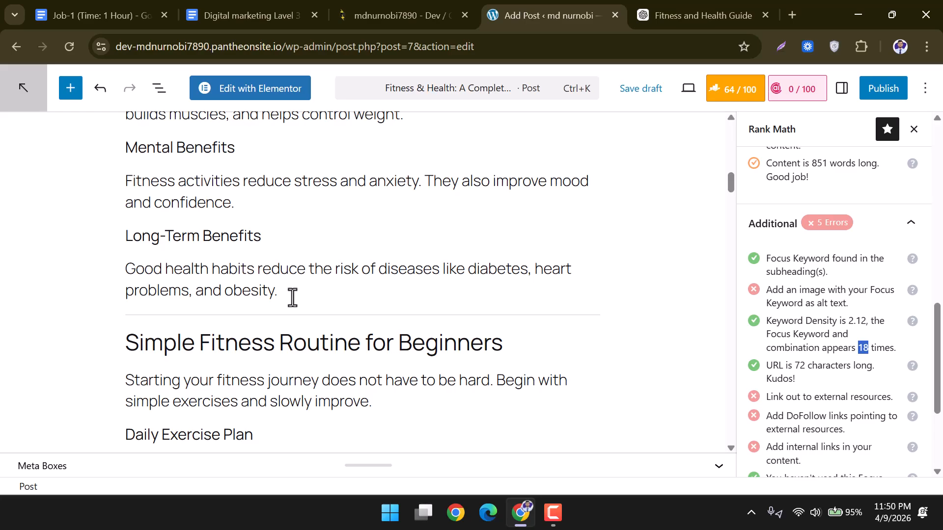
pyautogui.scroll(-20, 293, 297)
pyautogui.scroll(-20, 296, 304)
pyautogui.scroll(-10, 296, 305)
pyautogui.scroll(15, 295, 304)
pyautogui.scroll(15, 292, 302)
pyautogui.moveTo(732, 293)
pyautogui.mouseDown()
pyautogui.moveTo(694, 127)
pyautogui.moveTo(703, 146)
pyautogui.moveTo(702, 127)
pyautogui.moveTo(726, 456)
pyautogui.moveTo(721, 131)
pyautogui.mouseUp()
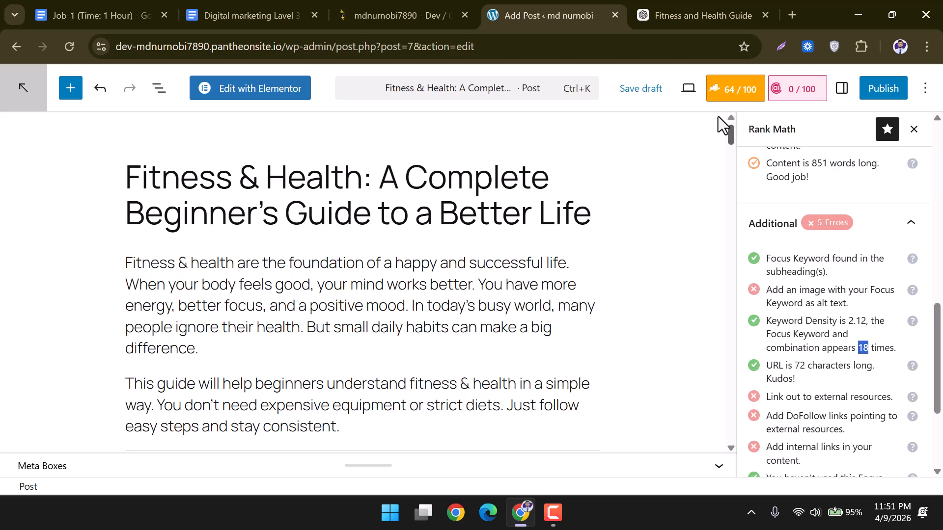
pyautogui.scroll(3, 810, 175)
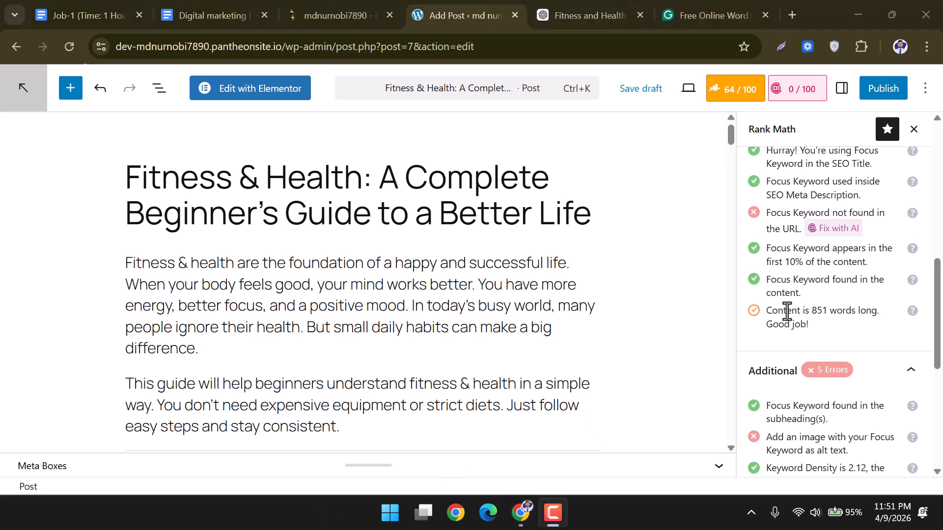
pyautogui.moveTo(768, 310); pyautogui.dragTo(872, 320)
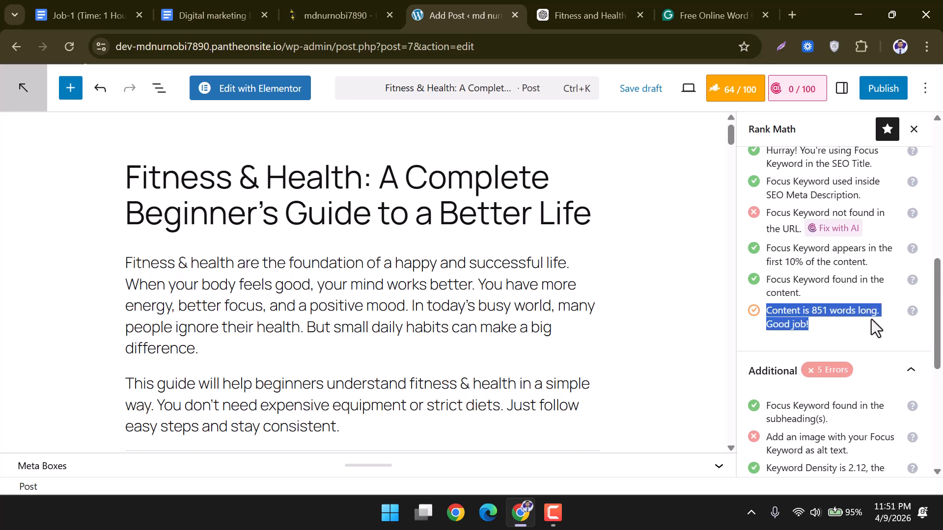
pyautogui.click(594, 15)
# Find the prompt's 1500-3000 words requirement at the top of the ChatGPT chat.
pyautogui.scroll(15, 589, 196)
pyautogui.scroll(15, 595, 201)
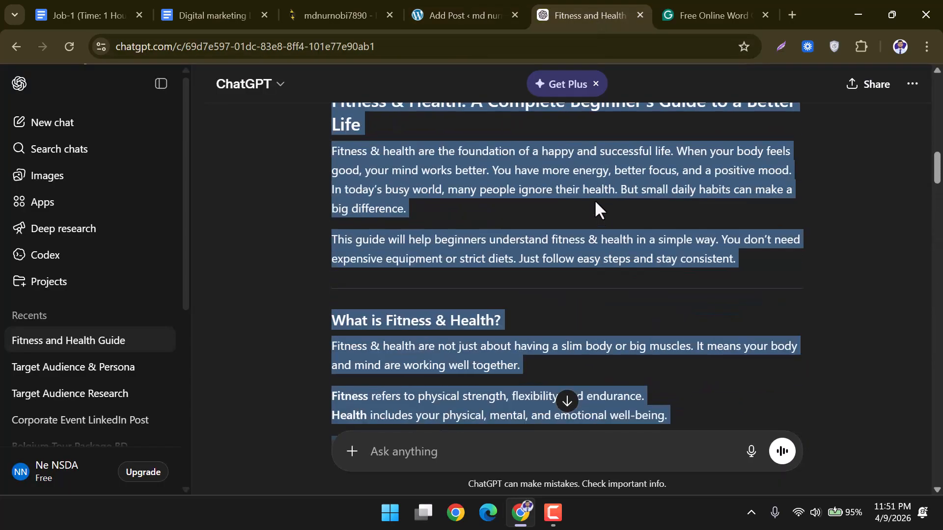
pyautogui.scroll(2, 596, 196)
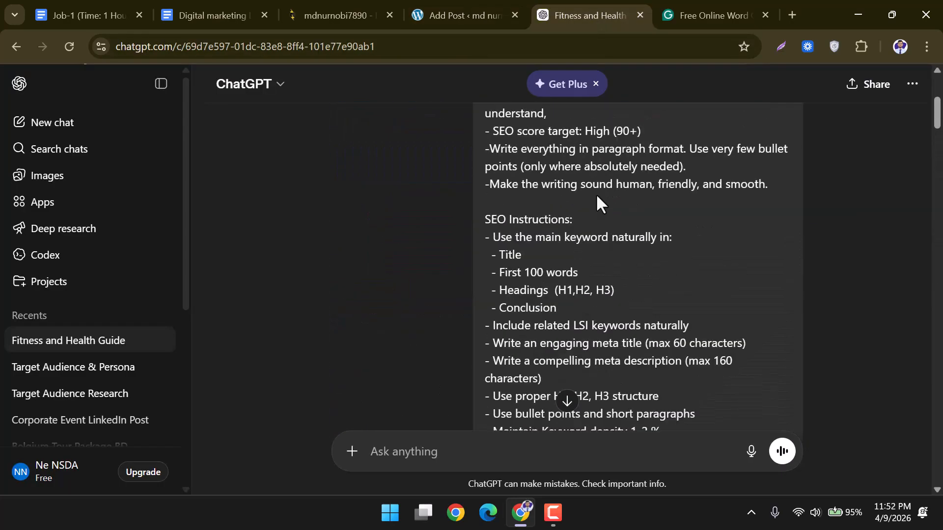
pyautogui.scroll(2, 593, 277)
pyautogui.scroll(4, 592, 278)
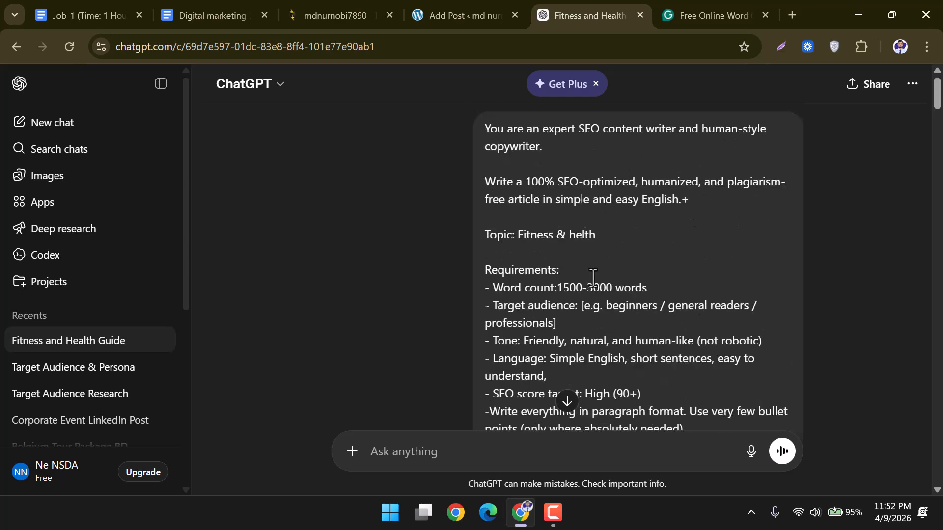
pyautogui.moveTo(559, 284); pyautogui.dragTo(643, 288)
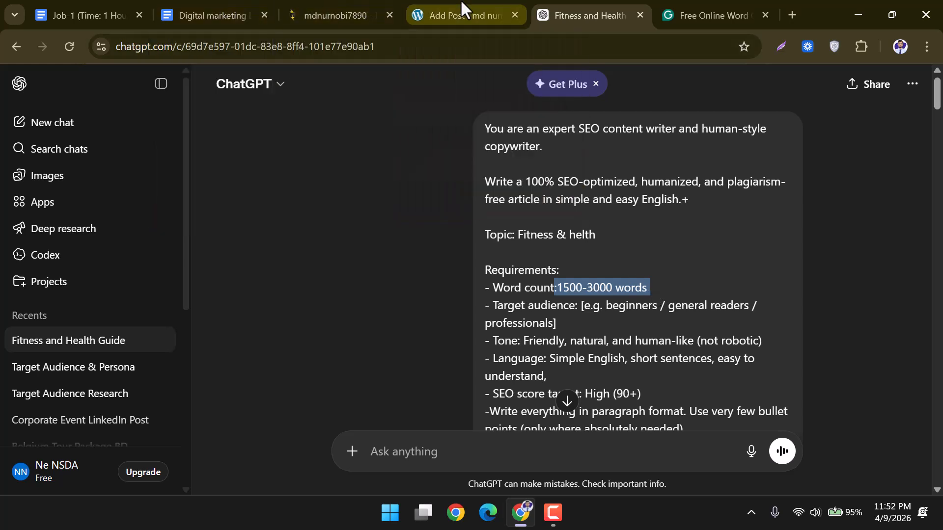
# Compare with WordPress's 851 words, then select the full 'Word count:1500-3000 words' line.
pyautogui.click(419, 8)
pyautogui.click(821, 319)
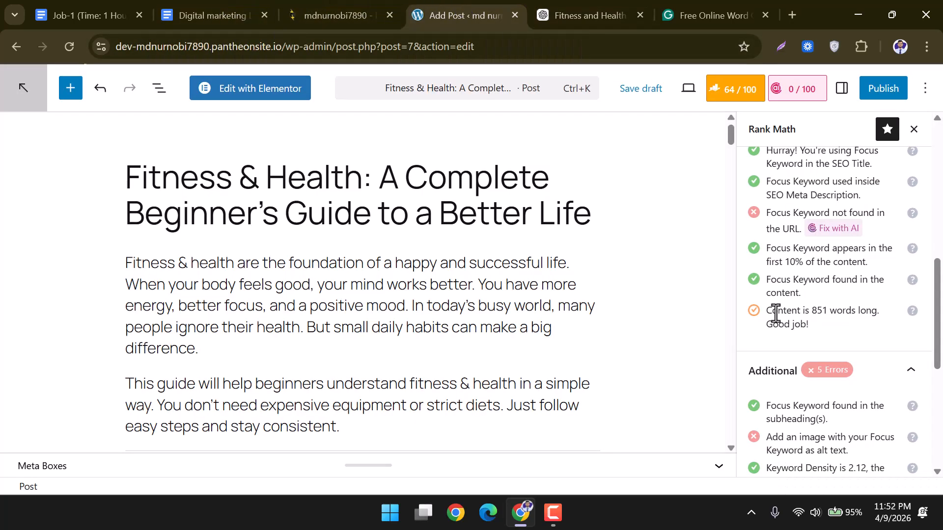
pyautogui.moveTo(765, 311); pyautogui.dragTo(821, 326)
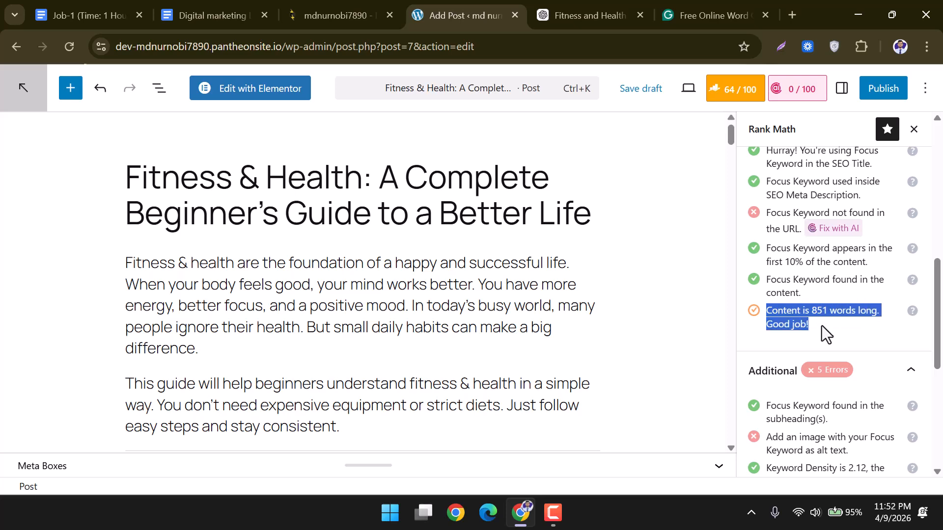
pyautogui.click(610, 2)
pyautogui.click(599, 320)
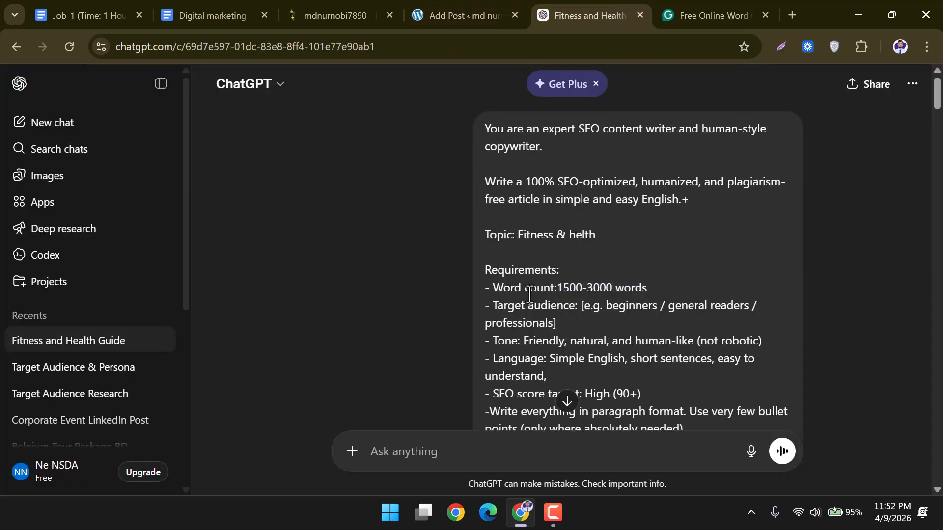
pyautogui.moveTo(495, 289); pyautogui.dragTo(654, 296)
pyautogui.hotkey('ctrl', 'c')
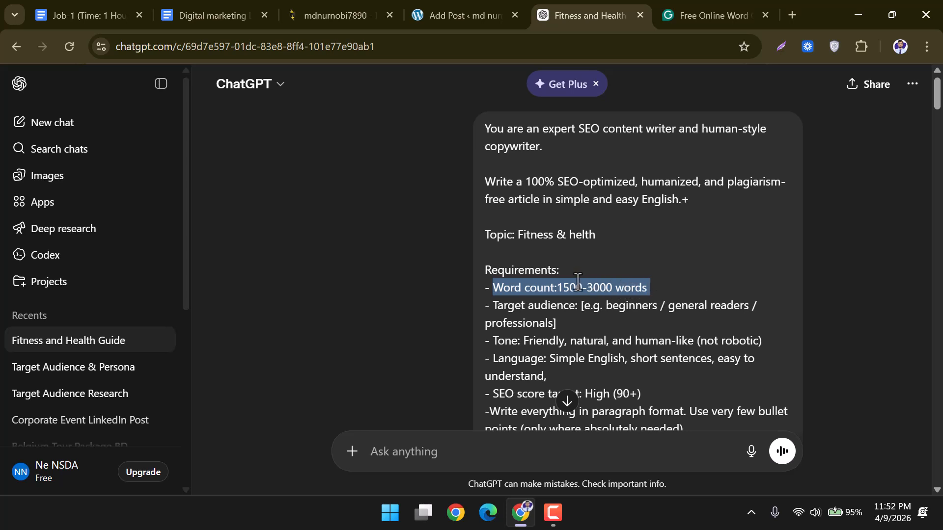
# Send ChatGPT the pasted word count requirement with 'must Word' added.
pyautogui.click(465, 447)
pyautogui.hotkey('ctrl', 'v')
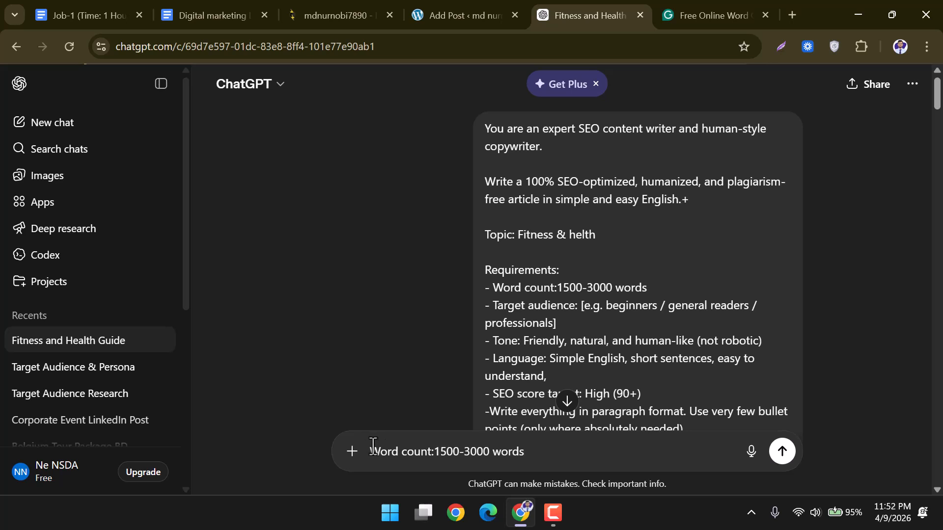
pyautogui.write('must')
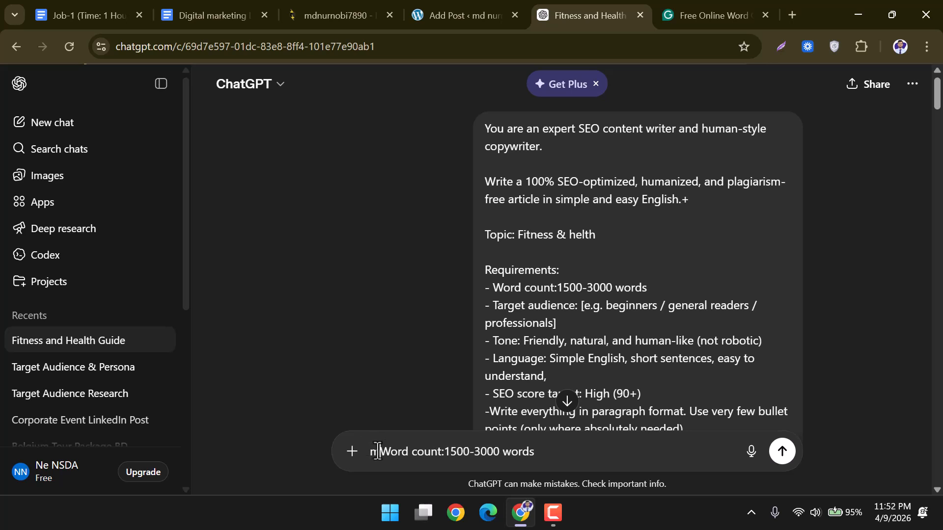
pyautogui.write(' Word')
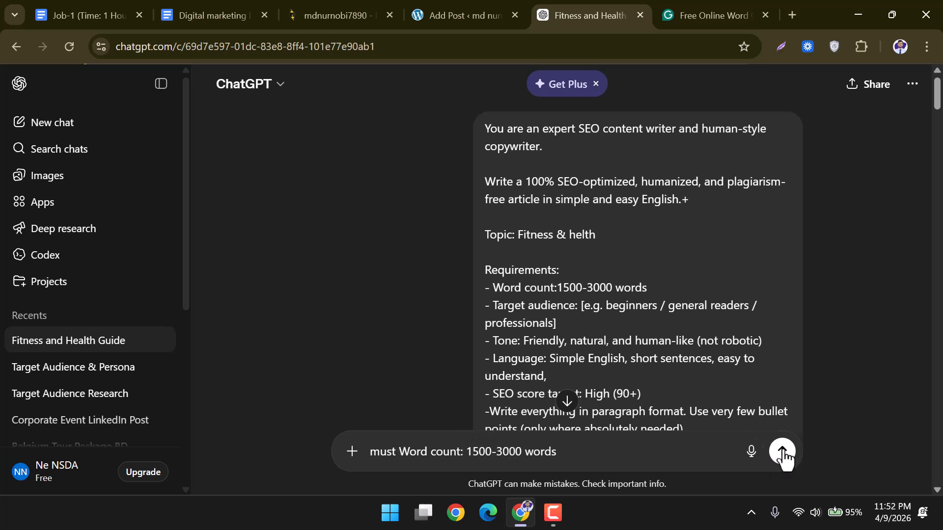
pyautogui.click(783, 452)
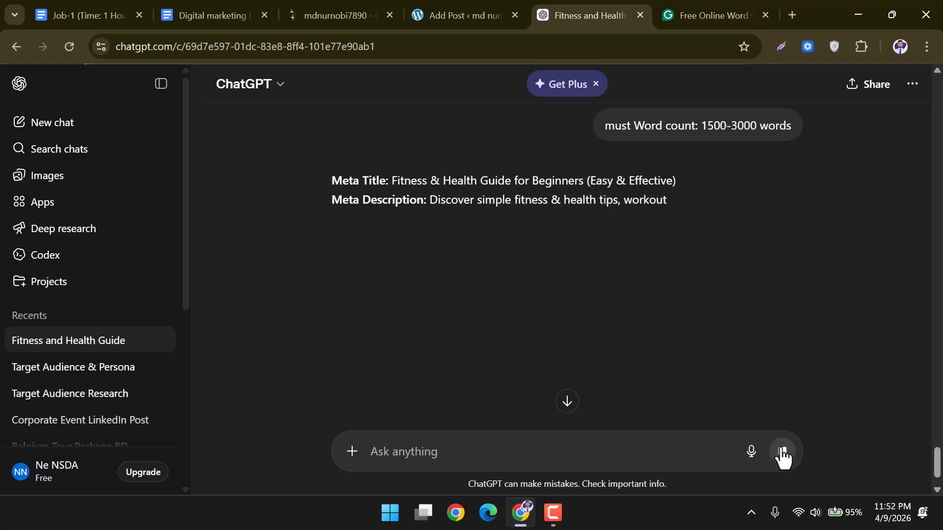
# Select the full regenerated article text, ending with Conclusion and Call-to-Action.
pyautogui.scroll(-1, 609, 311)
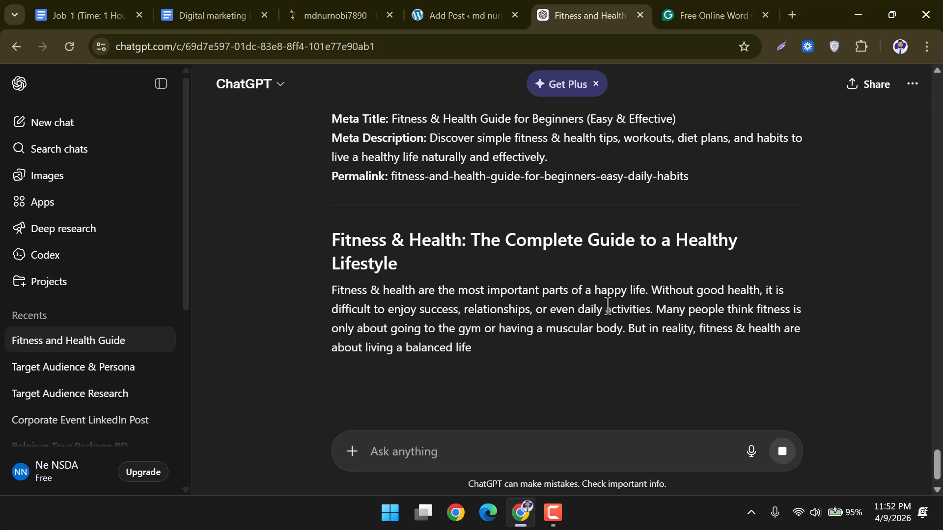
pyautogui.scroll(-2, 393, 272)
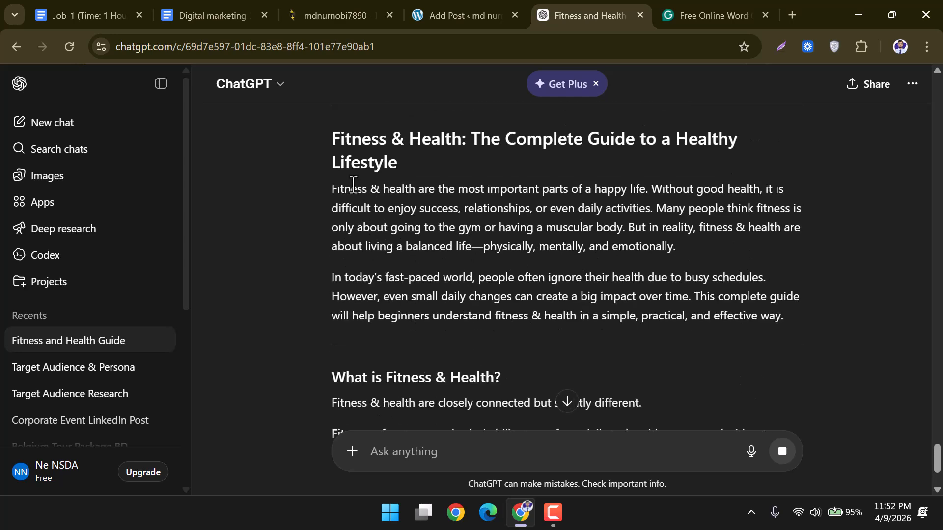
pyautogui.moveTo(327, 137)
pyautogui.mouseDown()
pyautogui.moveTo(538, 295)
pyautogui.moveTo(599, 388)
pyautogui.moveTo(703, 417)
pyautogui.moveTo(558, 417)
pyautogui.moveTo(599, 418)
pyautogui.moveTo(578, 361)
pyautogui.moveTo(575, 396)
pyautogui.moveTo(694, 392)
pyautogui.moveTo(597, 406)
pyautogui.moveTo(697, 411)
pyautogui.moveTo(621, 406)
pyautogui.moveTo(649, 407)
pyautogui.moveTo(589, 416)
pyautogui.moveTo(638, 414)
pyautogui.moveTo(600, 413)
pyautogui.moveTo(600, 432)
pyautogui.moveTo(658, 440)
pyautogui.moveTo(590, 419)
pyautogui.moveTo(741, 417)
pyautogui.moveTo(731, 418)
pyautogui.moveTo(796, 402)
pyautogui.mouseUp()
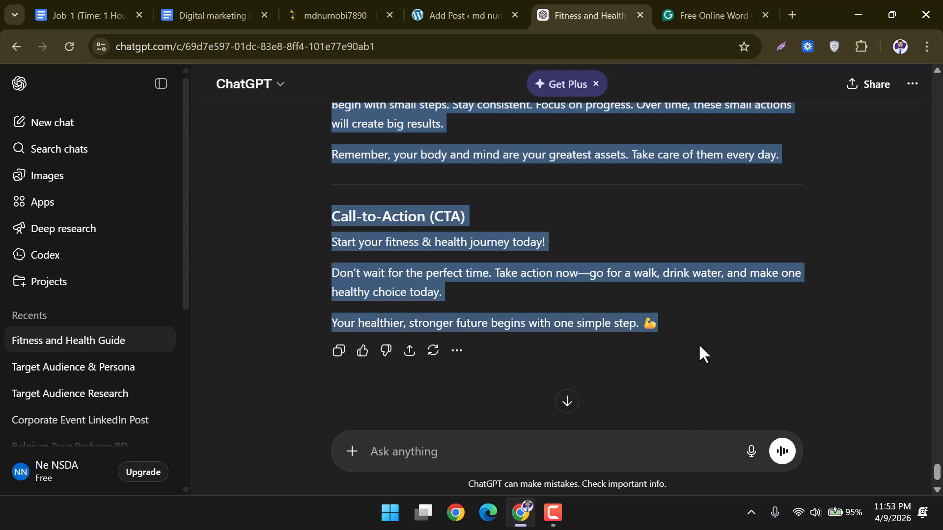
# Replace the old post body with the pasted ChatGPT article, bringing it to 1108 words.
pyautogui.click(445, 1)
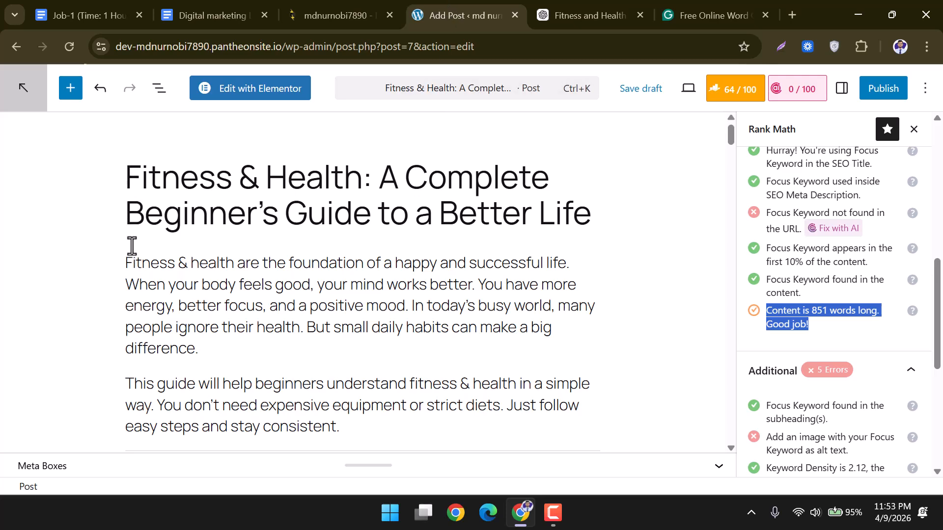
pyautogui.click(129, 254)
pyautogui.hotkey('ctrl', 'a')
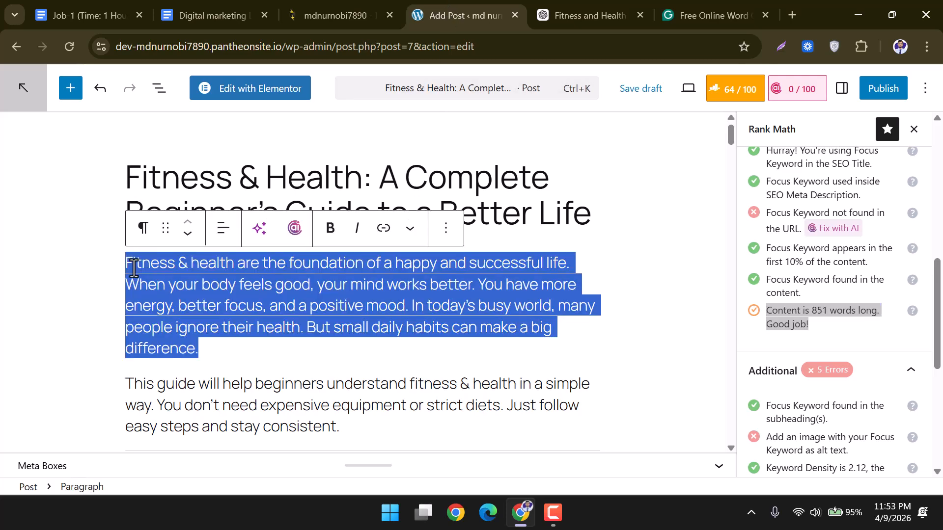
pyautogui.click(236, 325)
pyautogui.moveTo(126, 265); pyautogui.dragTo(529, 525)
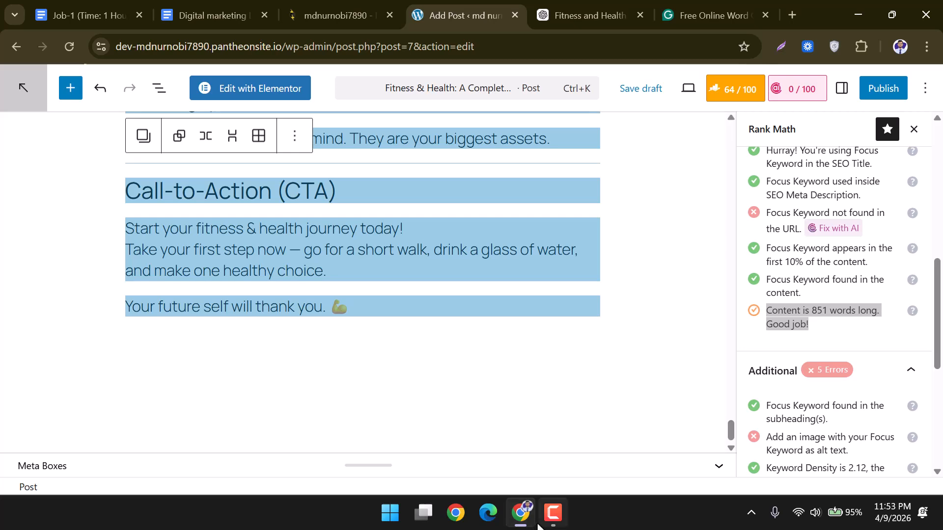
pyautogui.press('BackSpace')
pyautogui.hotkey('ctrl', 'v')
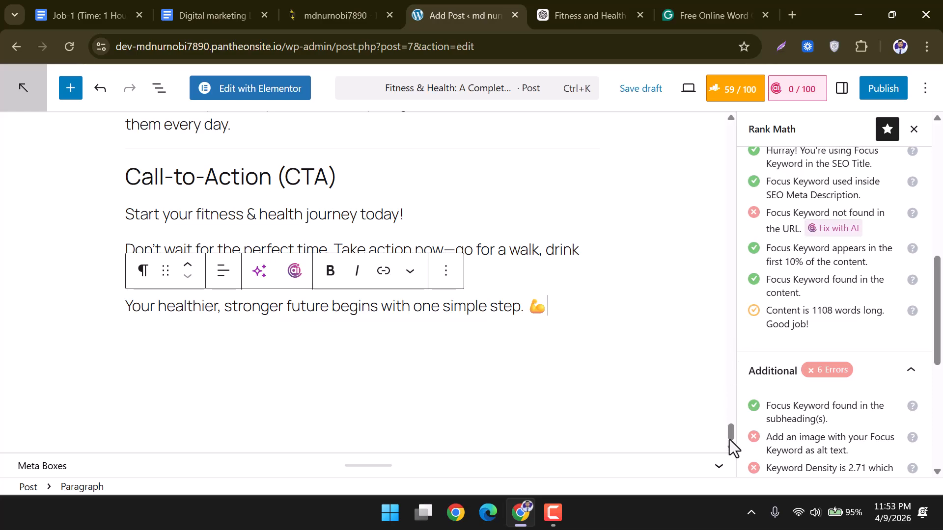
pyautogui.moveTo(729, 432); pyautogui.dragTo(734, 129)
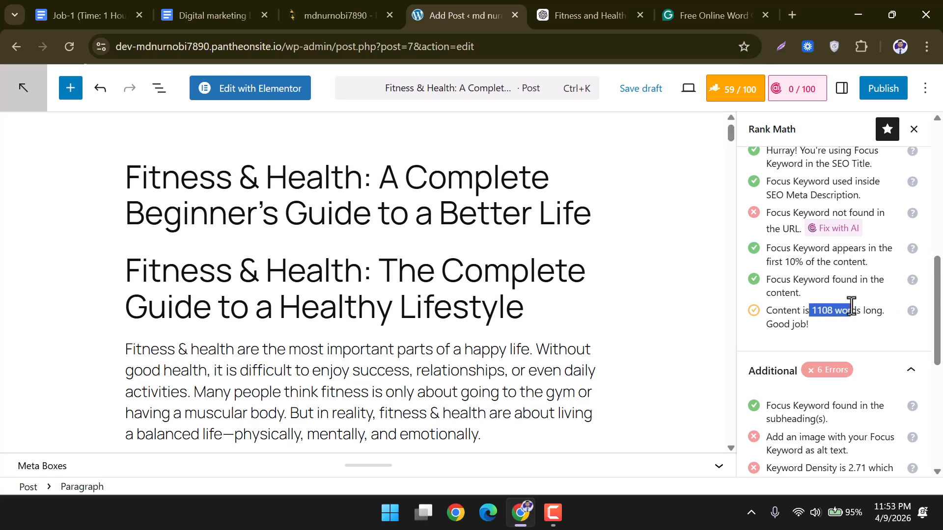
pyautogui.click(635, 1)
pyautogui.scroll(20, 684, 351)
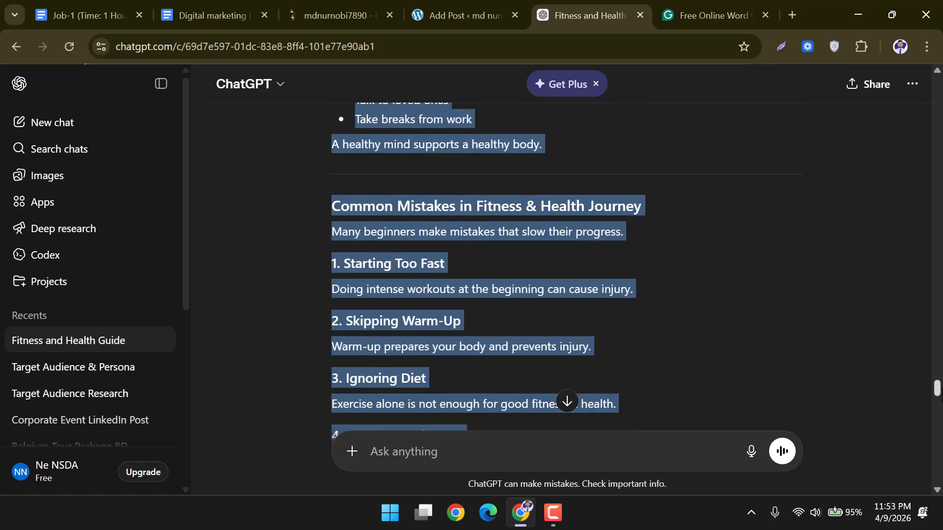
# Resend the 1500-3000 word count request to ChatGPT.
pyautogui.moveTo(938, 391); pyautogui.dragTo(940, 284)
pyautogui.click(811, 256)
pyautogui.moveTo(603, 188); pyautogui.dragTo(792, 188)
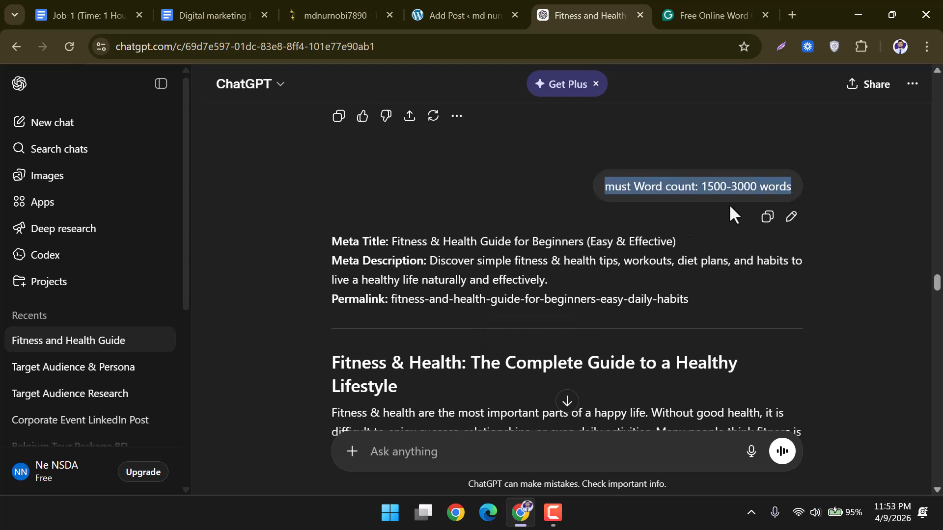
pyautogui.scroll(-8, 473, 330)
pyautogui.click(567, 402)
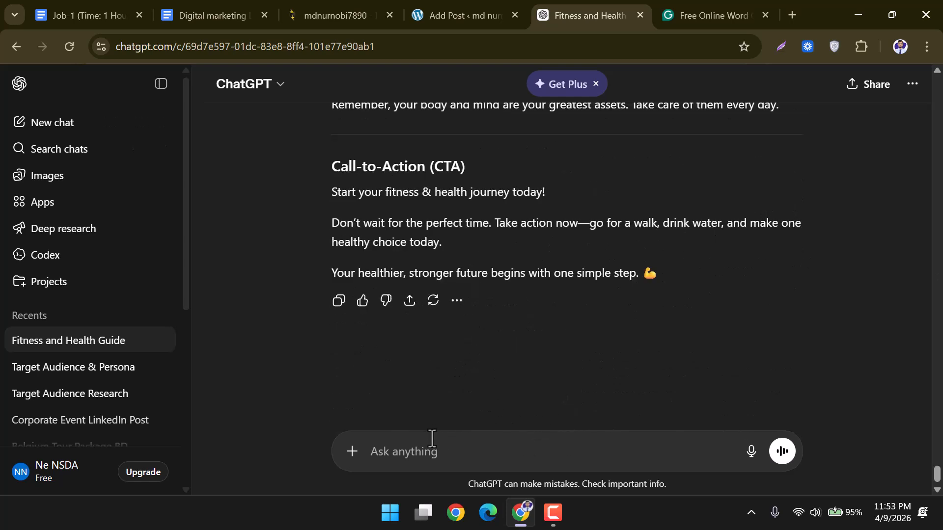
pyautogui.write('must Word count: 1500-3000 words')
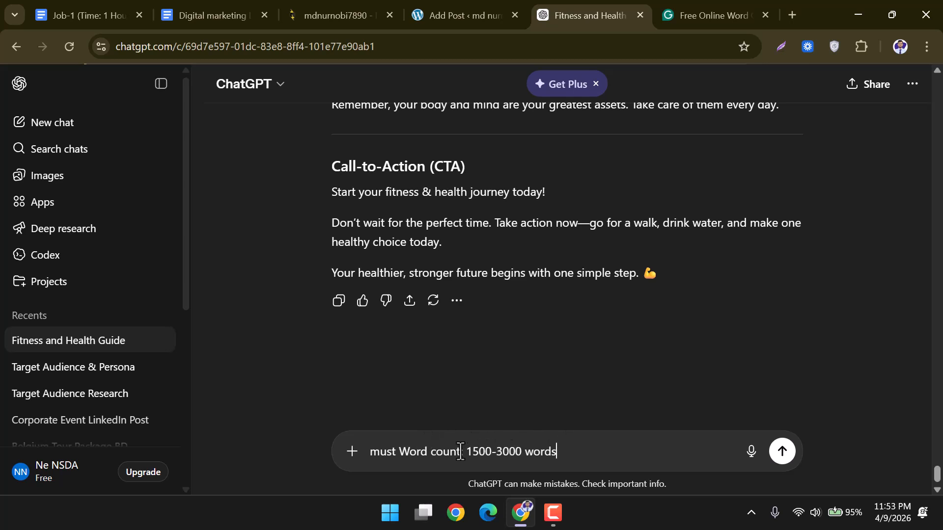
pyautogui.click(781, 456)
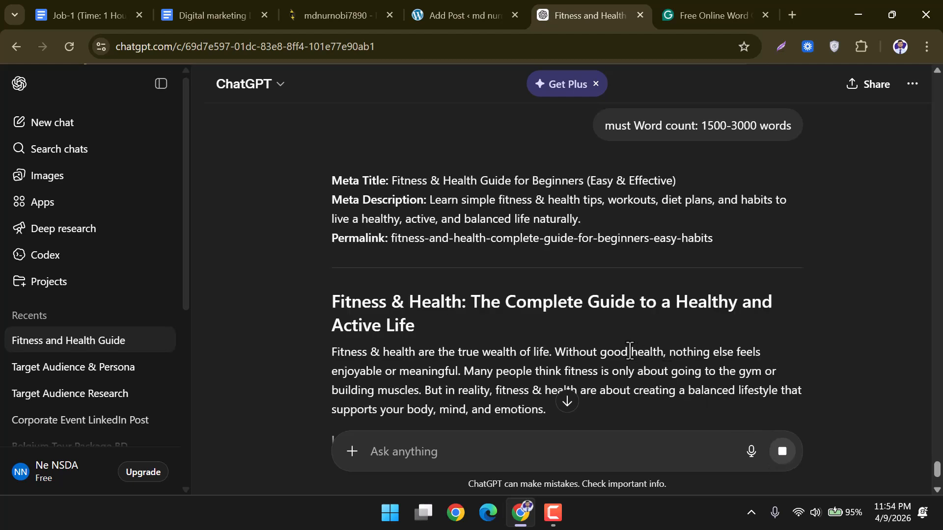
# Select the regenerated Healthy and Active Life article text for copying.
pyautogui.scroll(-1, 628, 349)
pyautogui.scroll(-1, 627, 348)
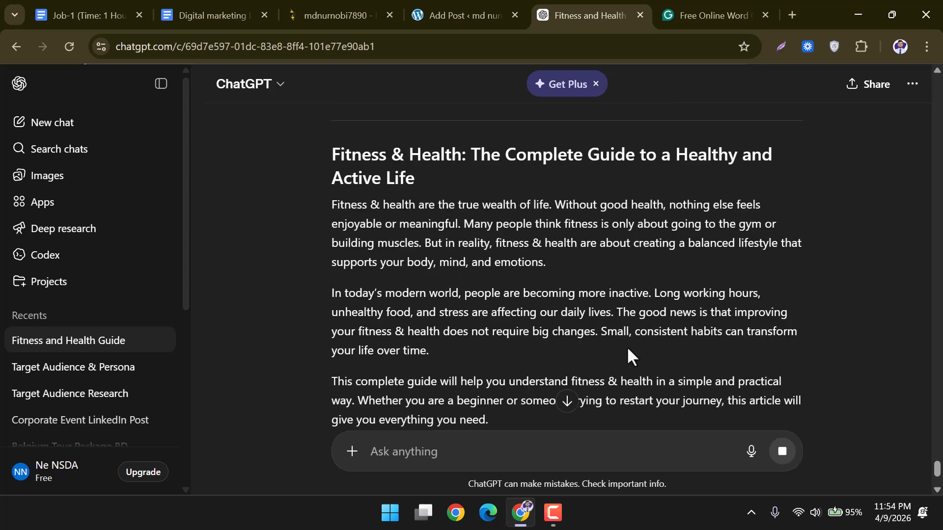
pyautogui.scroll(-1, 628, 348)
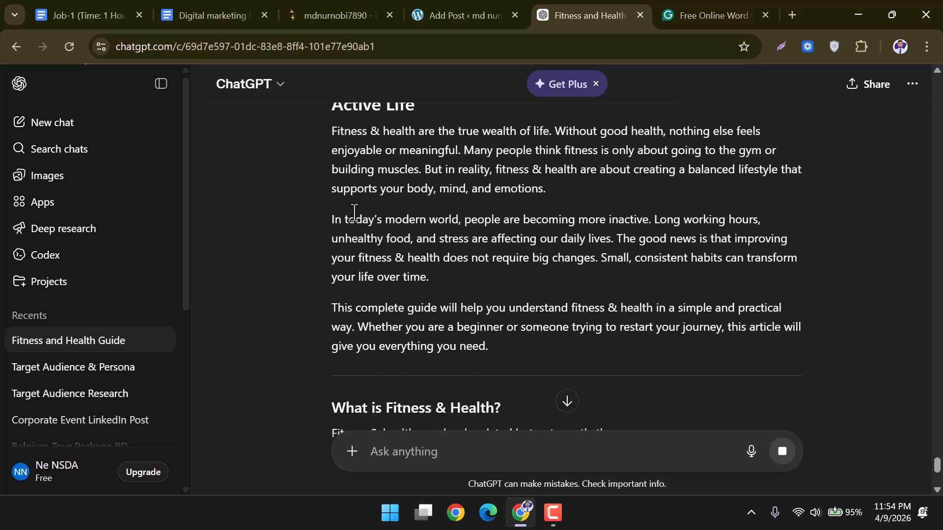
pyautogui.scroll(1, 346, 221)
pyautogui.moveTo(322, 161)
pyautogui.mouseDown()
pyautogui.moveTo(535, 294)
pyautogui.moveTo(611, 457)
pyautogui.moveTo(719, 458)
pyautogui.moveTo(717, 518)
pyautogui.moveTo(707, 478)
pyautogui.moveTo(703, 526)
pyautogui.moveTo(680, 526)
pyautogui.moveTo(515, 417)
pyautogui.moveTo(516, 514)
pyautogui.moveTo(535, 381)
pyautogui.moveTo(573, 455)
pyautogui.moveTo(570, 486)
pyautogui.moveTo(513, 454)
pyautogui.moveTo(526, 511)
pyautogui.moveTo(561, 398)
pyautogui.moveTo(707, 433)
pyautogui.moveTo(701, 514)
pyautogui.moveTo(572, 311)
pyautogui.moveTo(589, 487)
pyautogui.moveTo(585, 440)
pyautogui.moveTo(606, 467)
pyautogui.moveTo(605, 502)
pyautogui.moveTo(620, 423)
pyautogui.moveTo(646, 507)
pyautogui.moveTo(651, 407)
pyautogui.moveTo(655, 494)
pyautogui.moveTo(654, 478)
pyautogui.moveTo(790, 370)
pyautogui.moveTo(907, 359)
pyautogui.mouseUp()
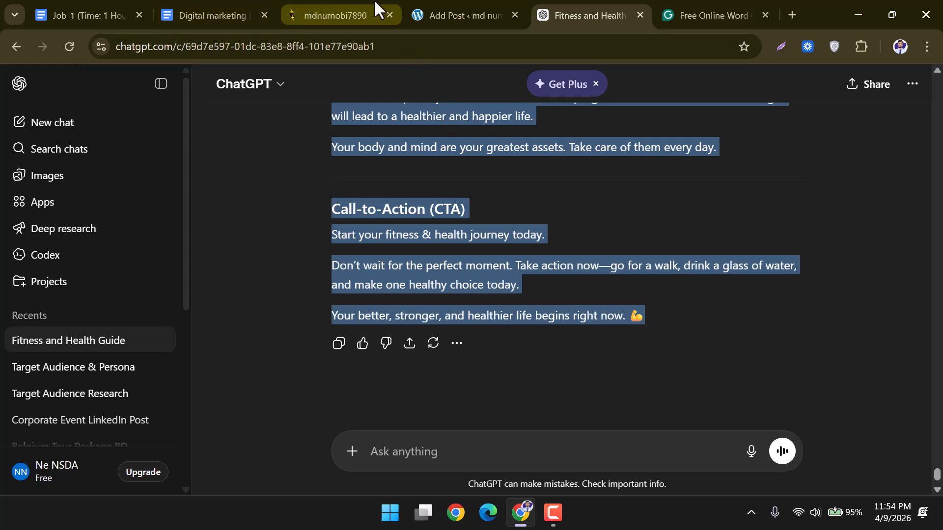
# Select the old article heading in the WordPress post.
pyautogui.click(425, 1)
pyautogui.click(377, 310)
pyautogui.tripleClick(377, 309)
# Delete the old heading and body, then paste the Healthy and Active Life article (1406 words).
pyautogui.press('BackSpace')
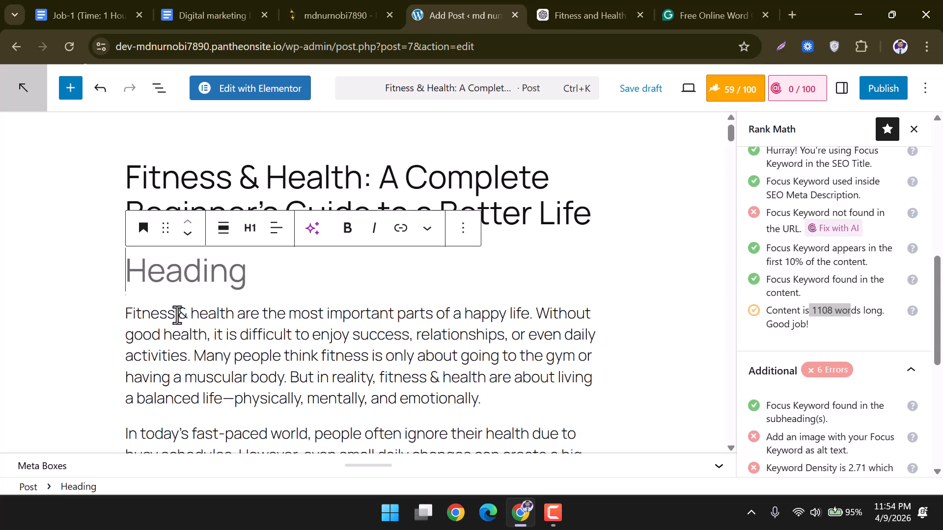
pyautogui.click(169, 320)
pyautogui.tripleClick(170, 323)
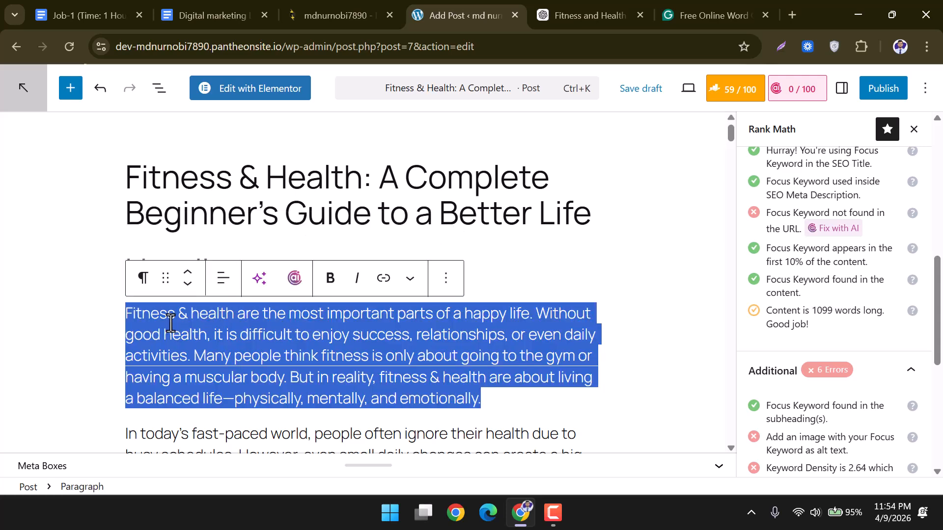
pyautogui.click(208, 332)
pyautogui.moveTo(129, 312); pyautogui.dragTo(437, 442)
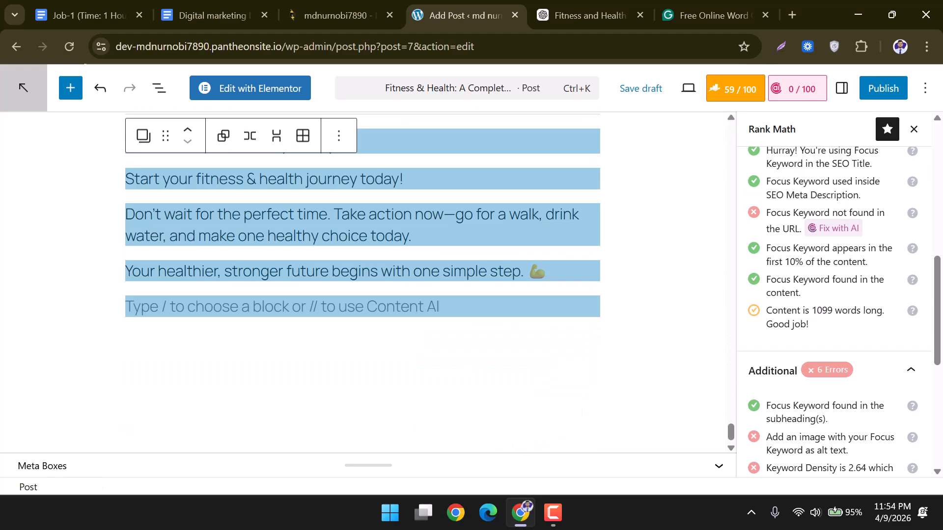
pyautogui.press('BackSpace')
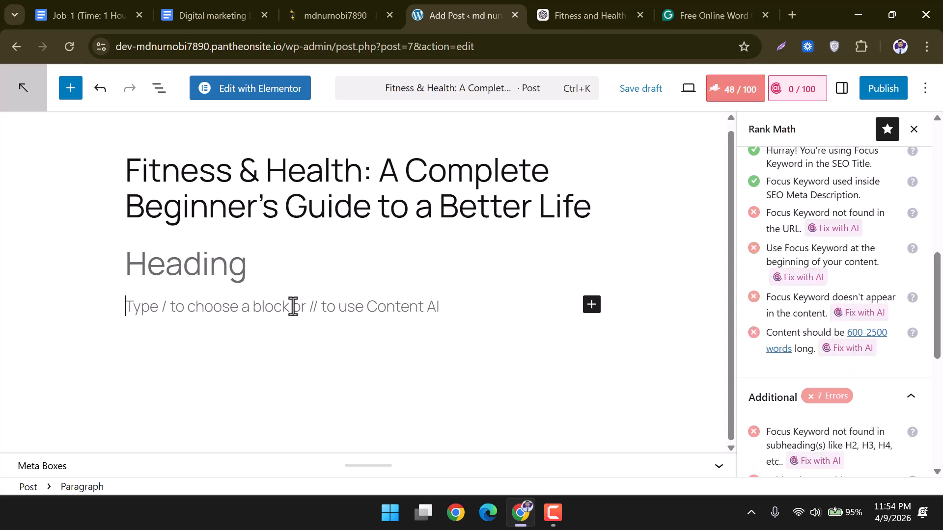
pyautogui.hotkey('ctrl', 'z')
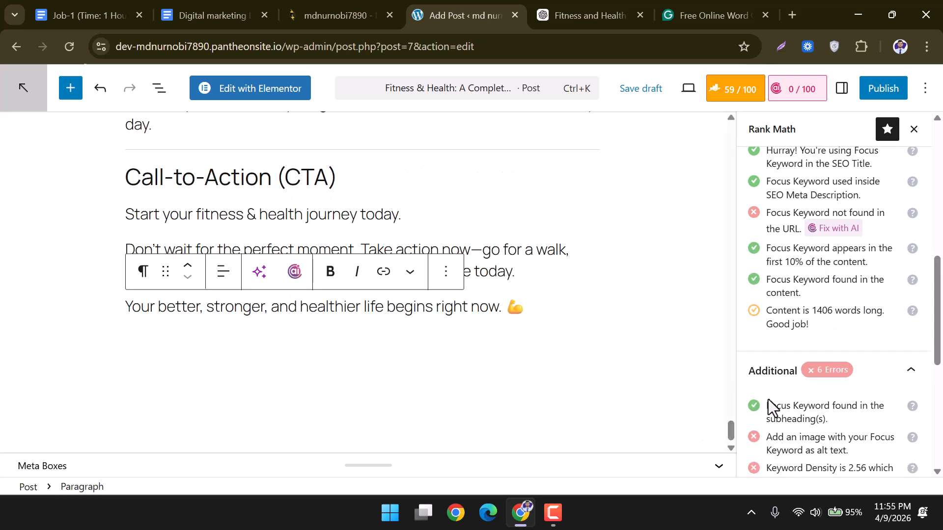
pyautogui.moveTo(803, 314); pyautogui.dragTo(890, 328)
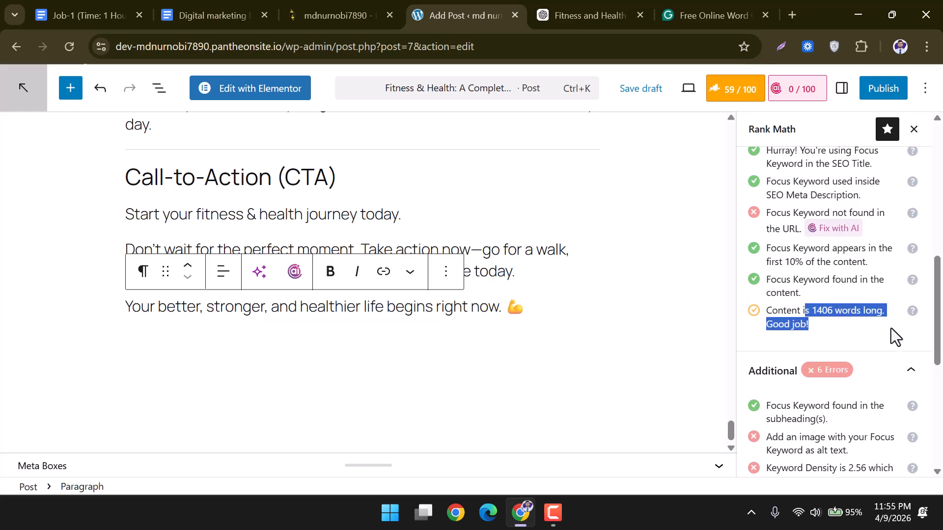
pyautogui.moveTo(732, 432); pyautogui.dragTo(738, 138)
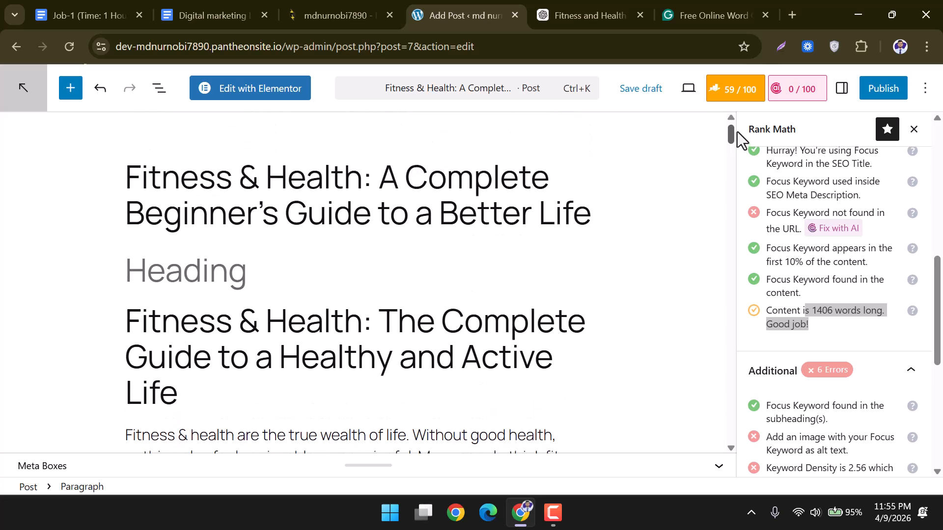
# Remove the empty heading block beneath the post title.
pyautogui.click(123, 261)
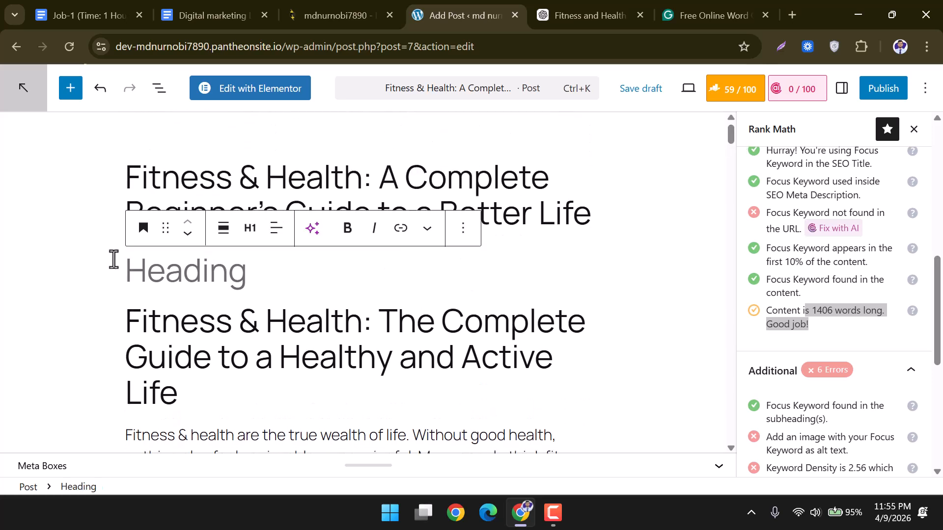
pyautogui.press('BackSpace')
pyautogui.press('BackSpace')
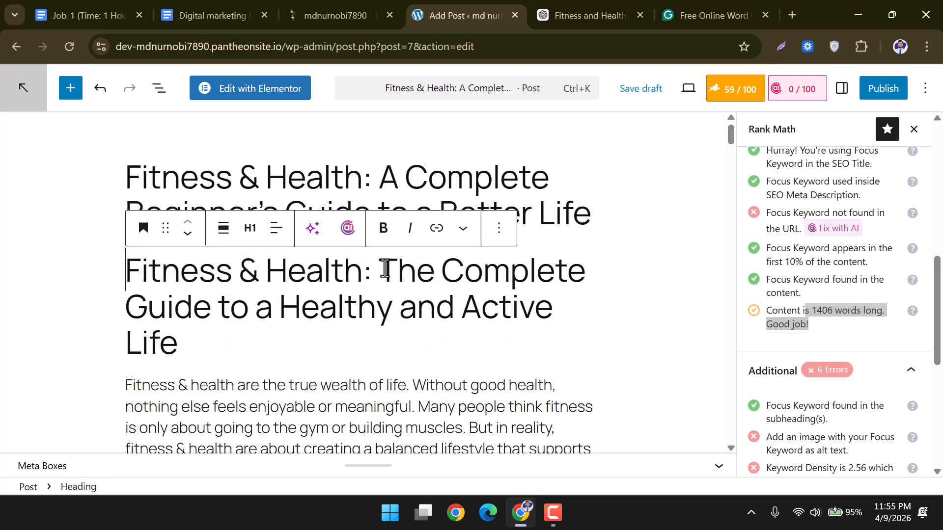
pyautogui.press('BackSpace')
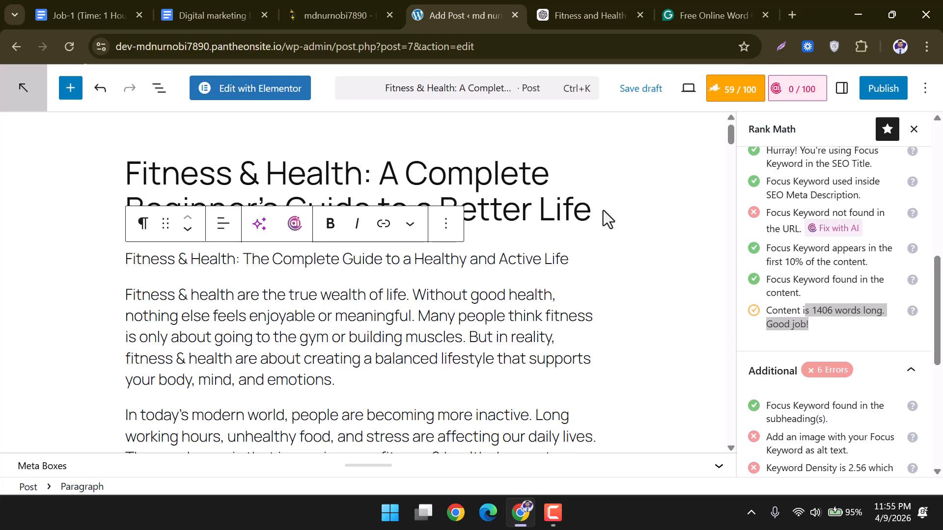
pyautogui.moveTo(597, 215); pyautogui.dragTo(158, 177)
pyautogui.click(102, 173)
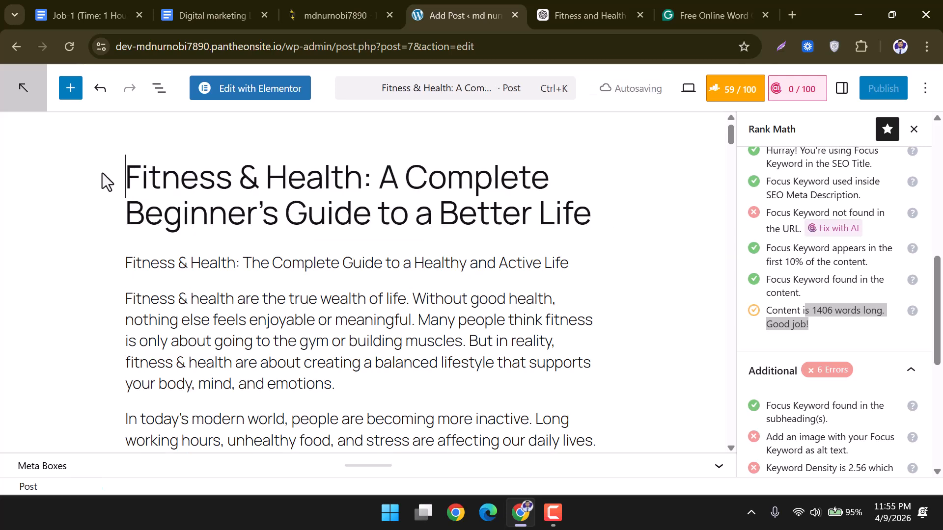
# Select the ChatGPT article's new heading to use as the post title.
pyautogui.click(537, 14)
pyautogui.scroll(15, 827, 290)
pyautogui.scroll(20, 828, 288)
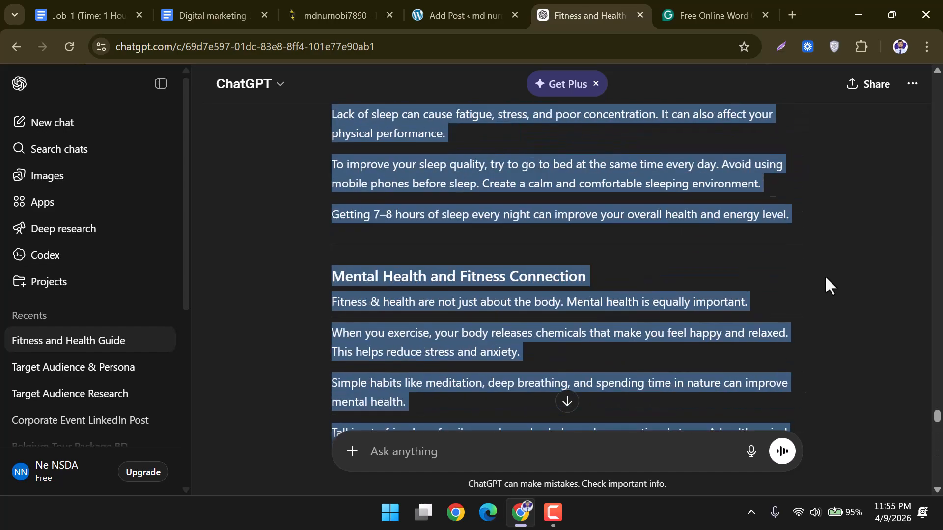
pyautogui.scroll(5, 826, 277)
pyautogui.scroll(-5, 825, 278)
pyautogui.moveTo(424, 214); pyautogui.dragTo(317, 184)
pyautogui.click(459, 3)
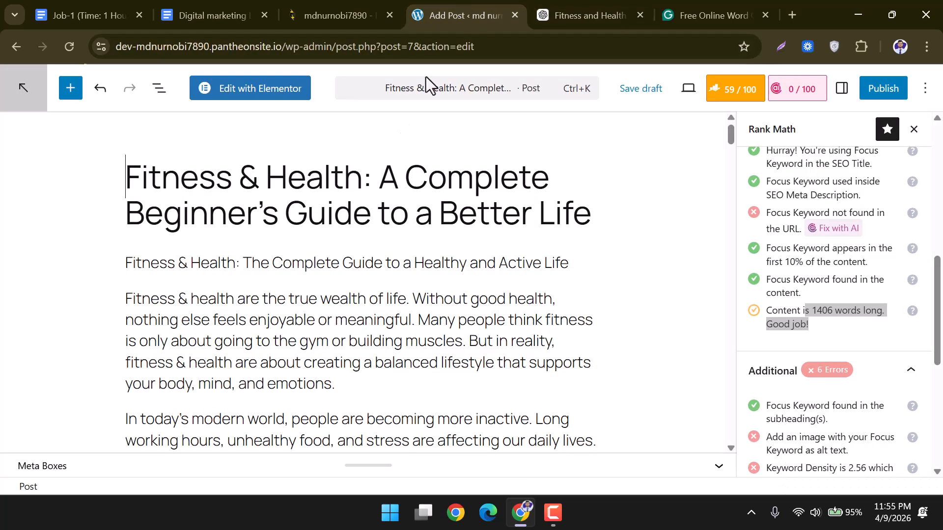
pyautogui.moveTo(379, 179); pyautogui.dragTo(593, 225)
pyautogui.click(607, 227)
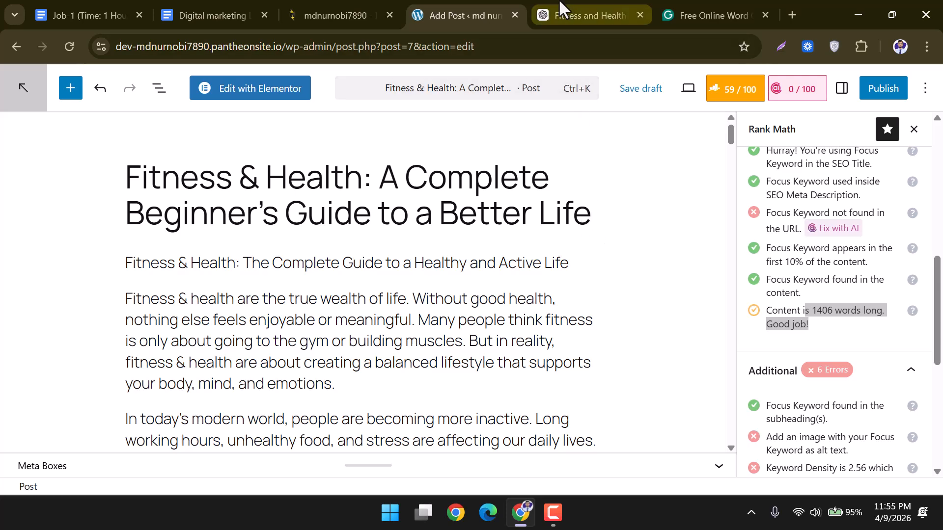
# Delete the duplicate heading line and its empty block from the post.
pyautogui.click(572, 14)
pyautogui.click(416, 253)
pyautogui.moveTo(416, 244)
pyautogui.mouseDown()
pyautogui.moveTo(452, 241)
pyautogui.moveTo(474, 262)
pyautogui.mouseUp()
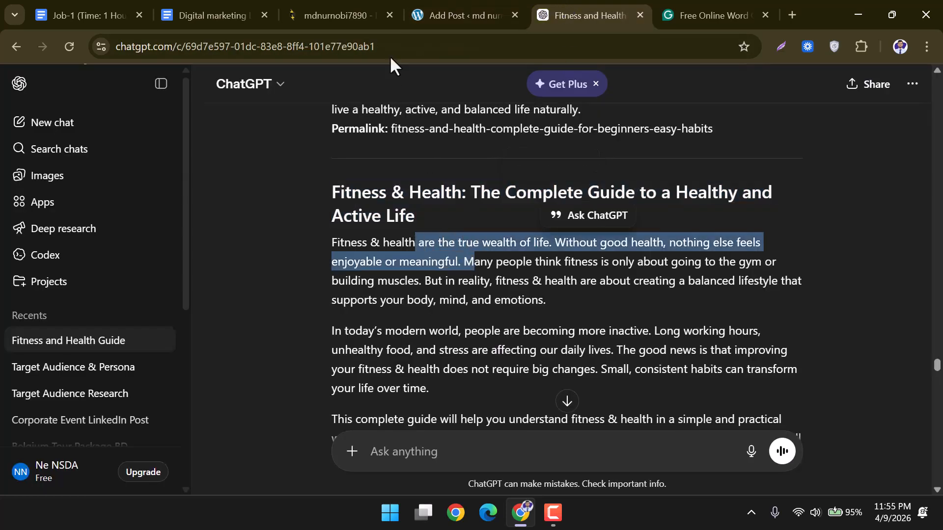
pyautogui.click(442, 6)
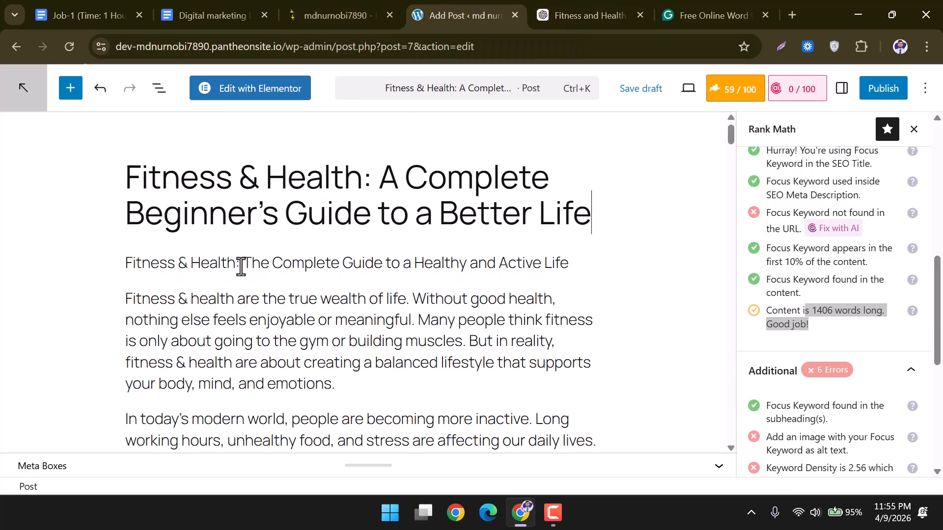
pyautogui.click(314, 265)
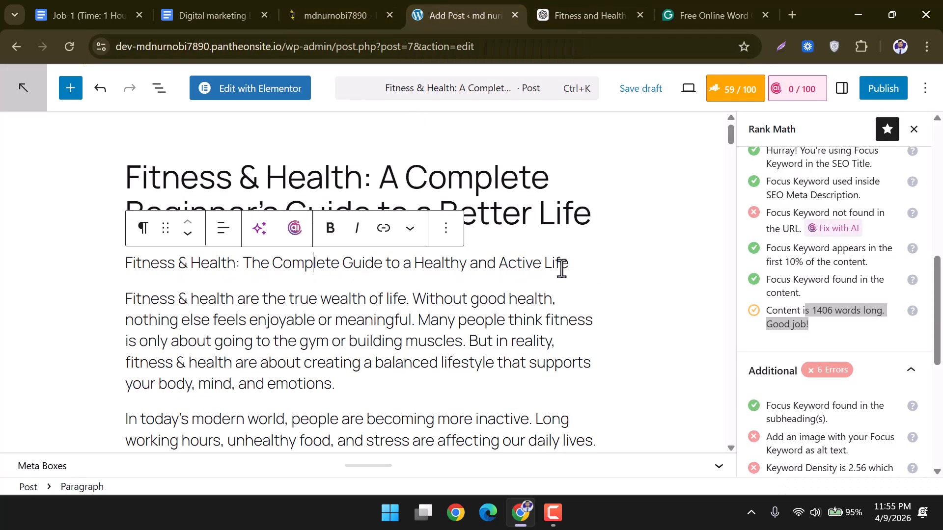
pyautogui.moveTo(573, 263); pyautogui.dragTo(120, 264)
pyautogui.hotkey('ctrl', 'c')
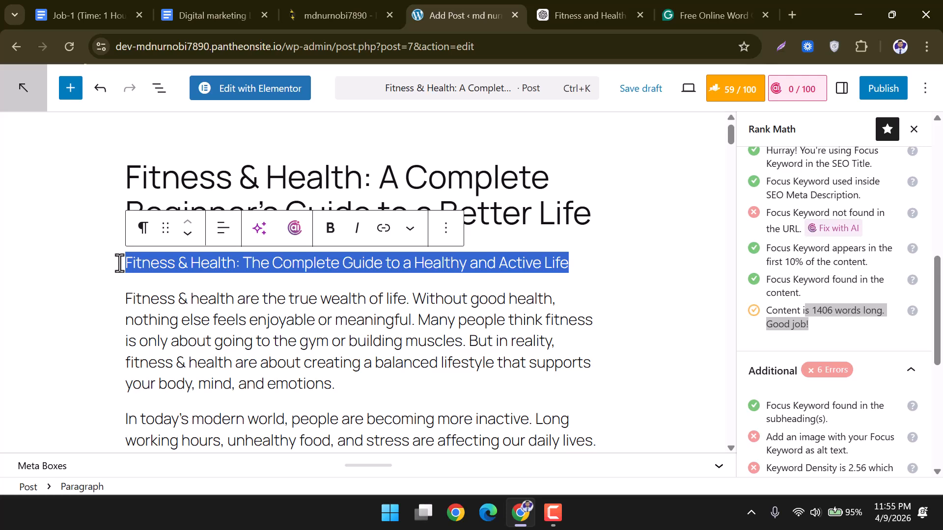
pyautogui.press('BackSpace')
pyautogui.press('Delete')
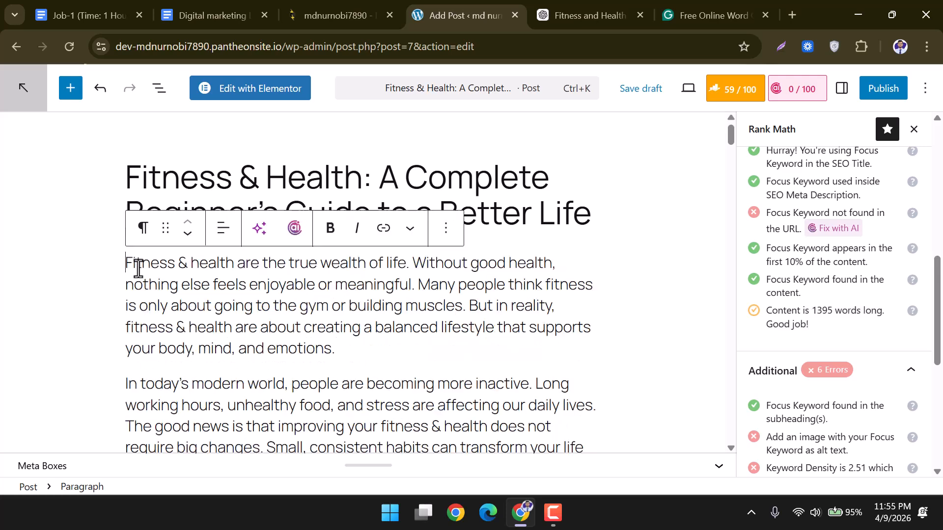
# Replace the post title with 'Fitness & Health: The Complete Guide to a Healthy and Active Life'.
pyautogui.click(585, 2)
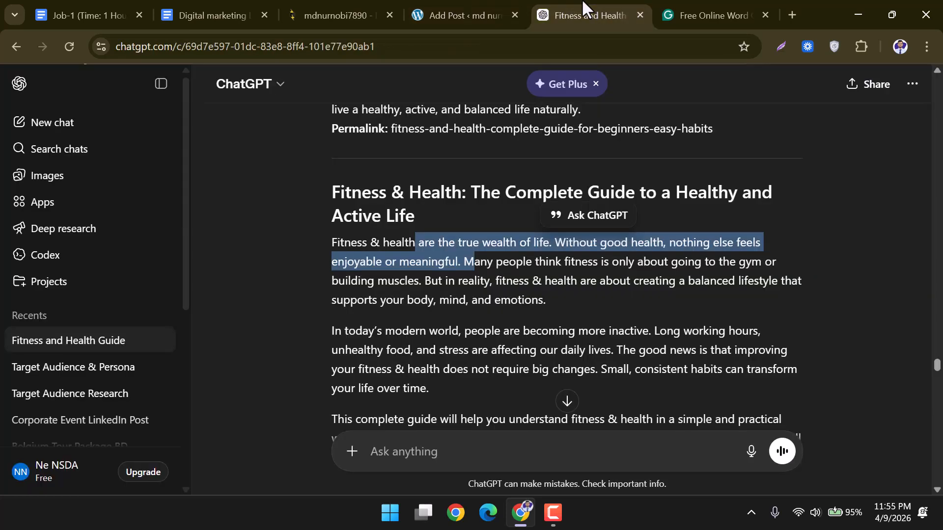
pyautogui.click(447, 1)
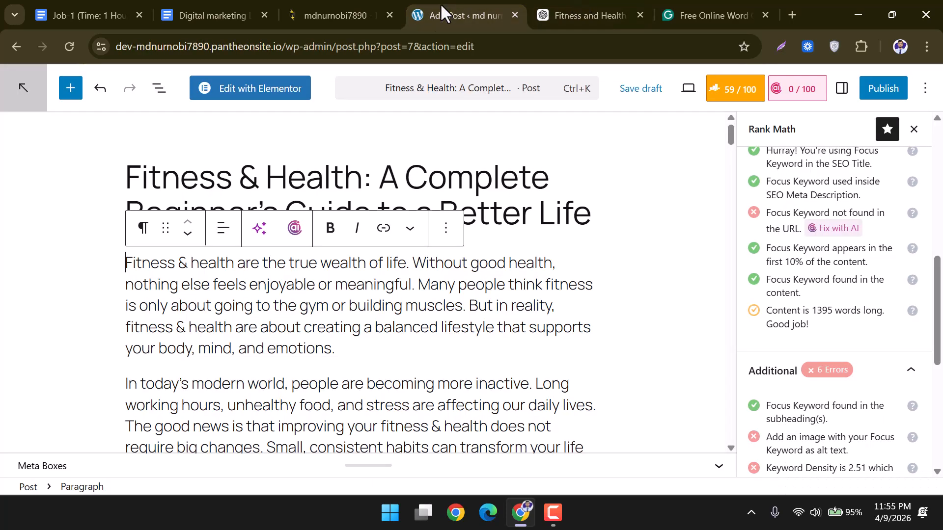
pyautogui.click(560, 212)
pyautogui.moveTo(611, 225); pyautogui.dragTo(130, 177)
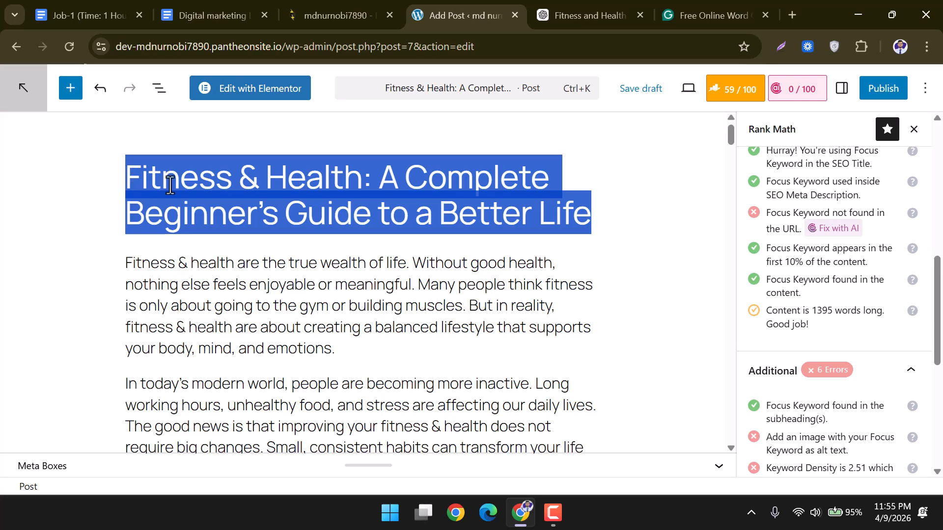
pyautogui.click(233, 187)
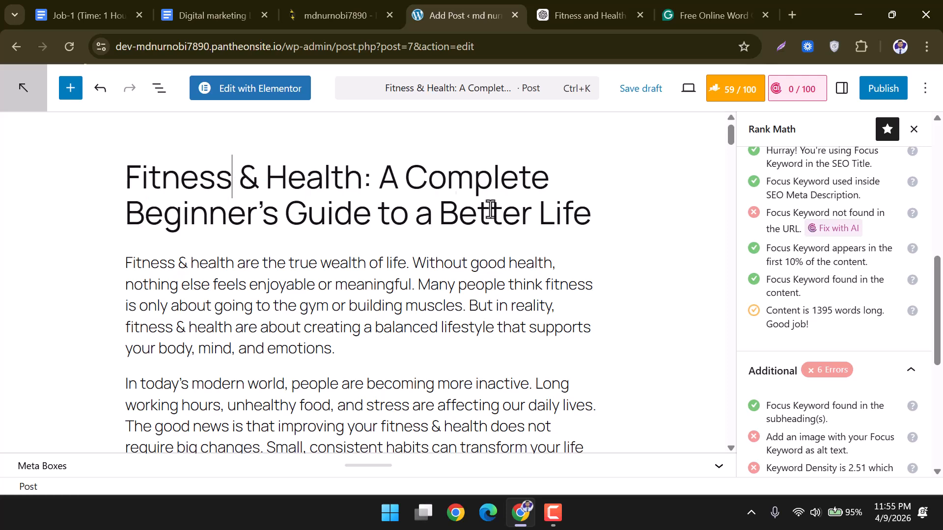
pyautogui.moveTo(587, 216); pyautogui.dragTo(124, 195)
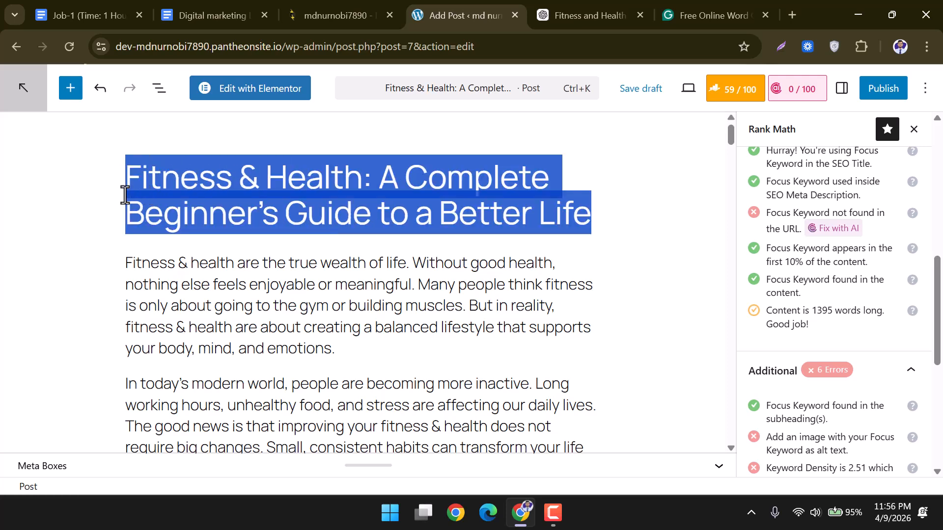
pyautogui.press('BackSpace')
pyautogui.hotkey('ctrl', 'v')
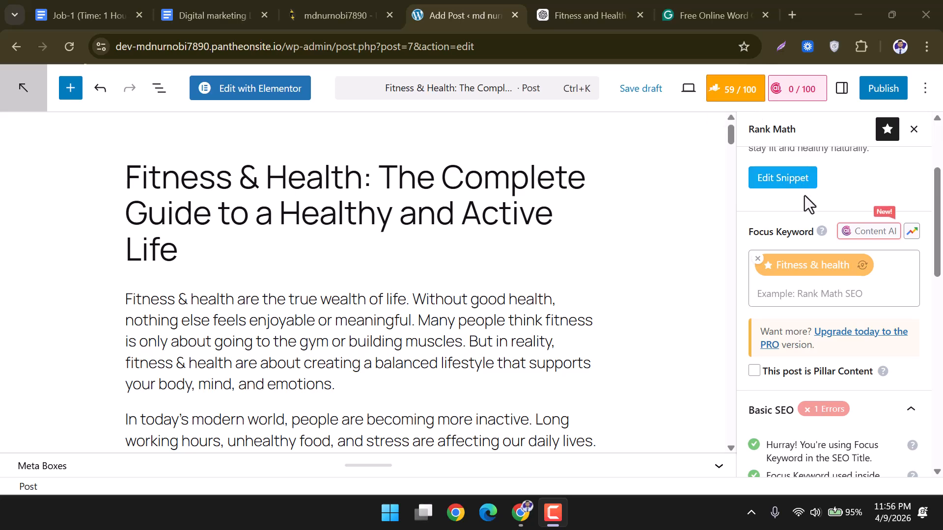
# Review the Rank Math search snippet settings.
pyautogui.scroll(3, 805, 201)
pyautogui.click(799, 328)
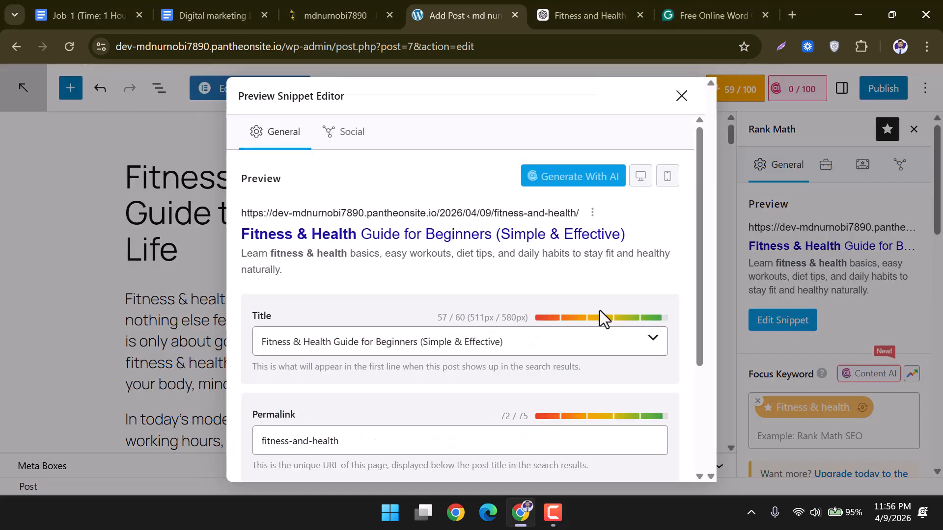
pyautogui.scroll(-3, 460, 289)
pyautogui.scroll(3, 461, 289)
pyautogui.click(681, 96)
# Compare ChatGPT's suggested Meta Description and Permalink with the keyword-not-in-URL warning.
pyautogui.click(582, 15)
pyautogui.scroll(5, 496, 284)
pyautogui.scroll(-1, 496, 284)
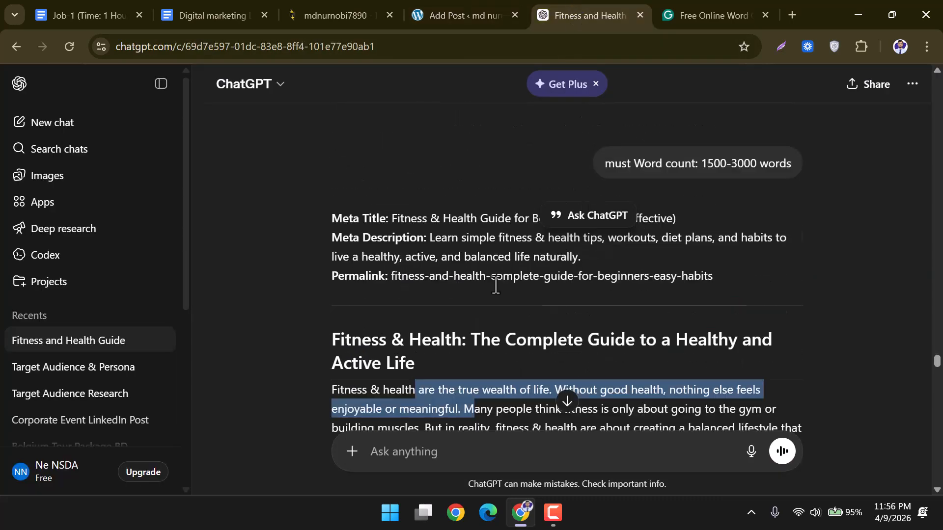
pyautogui.click(489, 253)
pyautogui.moveTo(390, 218); pyautogui.dragTo(673, 219)
pyautogui.moveTo(428, 237); pyautogui.dragTo(712, 276)
pyautogui.click(465, 7)
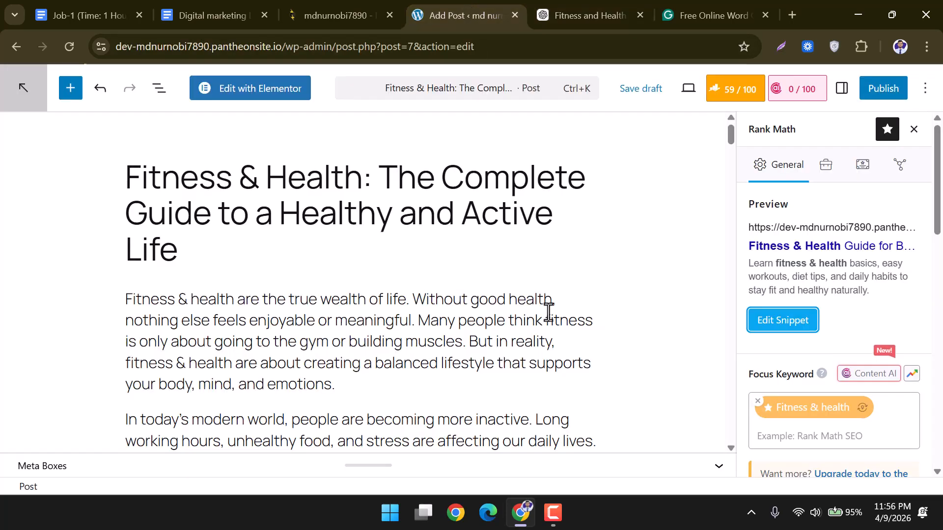
pyautogui.scroll(-3, 847, 290)
pyautogui.scroll(-3, 847, 290)
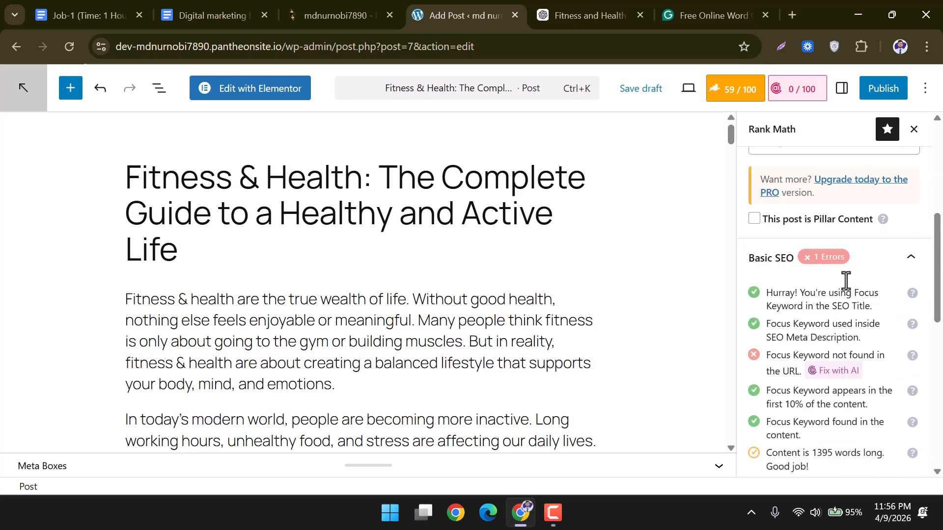
pyautogui.moveTo(765, 355); pyautogui.dragTo(877, 364)
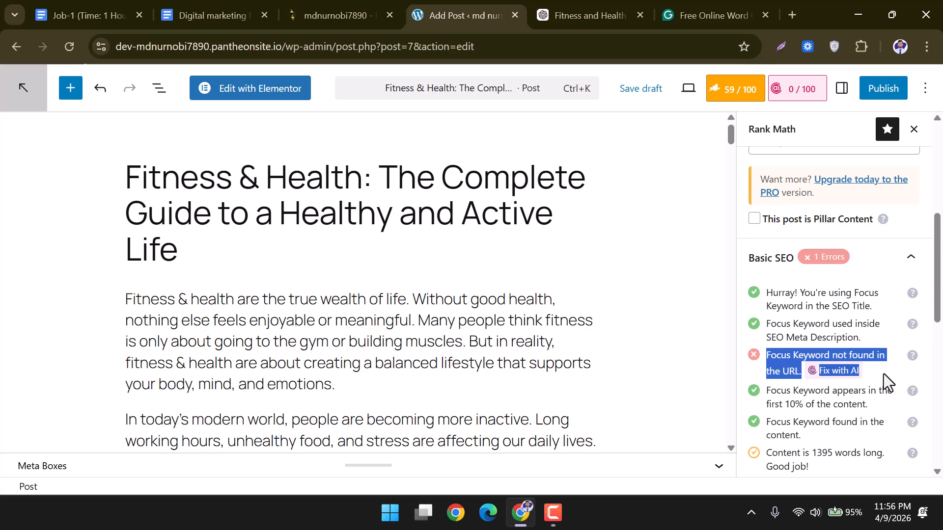
pyautogui.scroll(5, 885, 374)
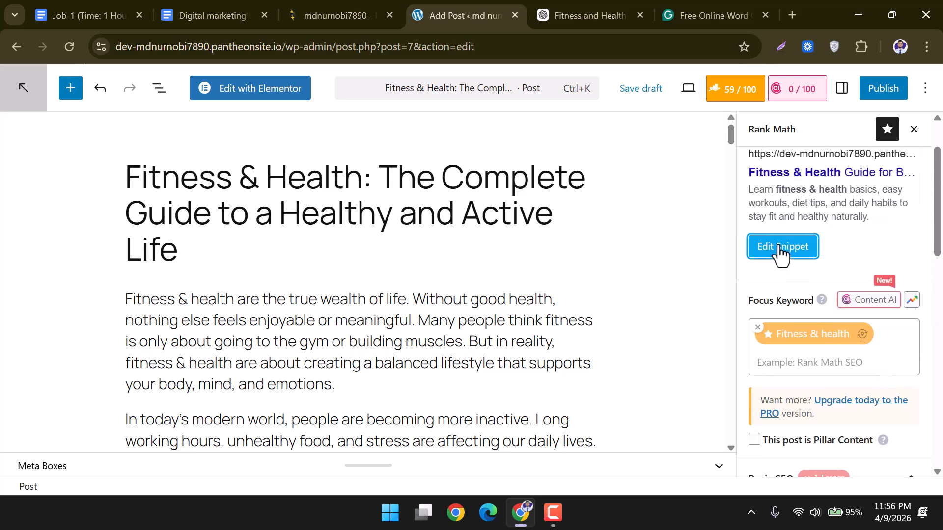
# Change the permalink slug from 'fitness-and-health' to 'fitness&health'.
pyautogui.click(780, 247)
pyautogui.scroll(-3, 383, 404)
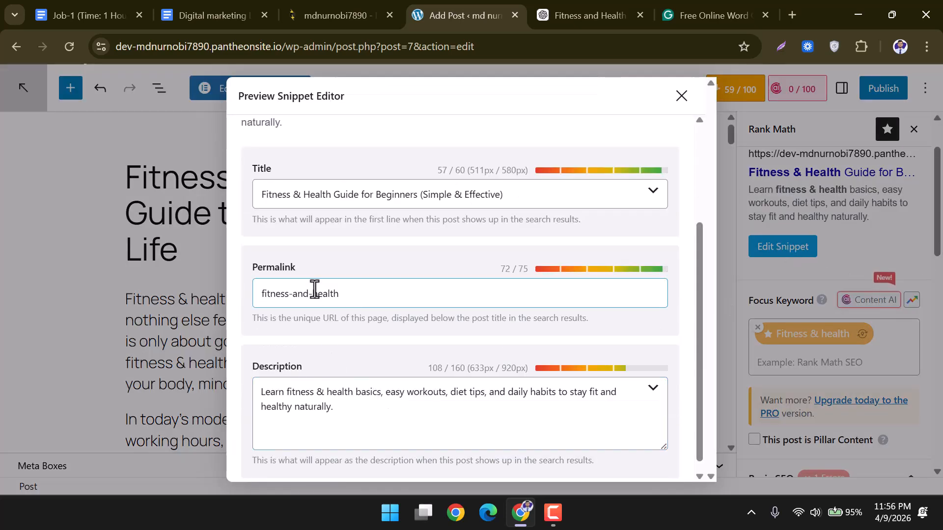
pyautogui.moveTo(314, 295); pyautogui.dragTo(289, 295)
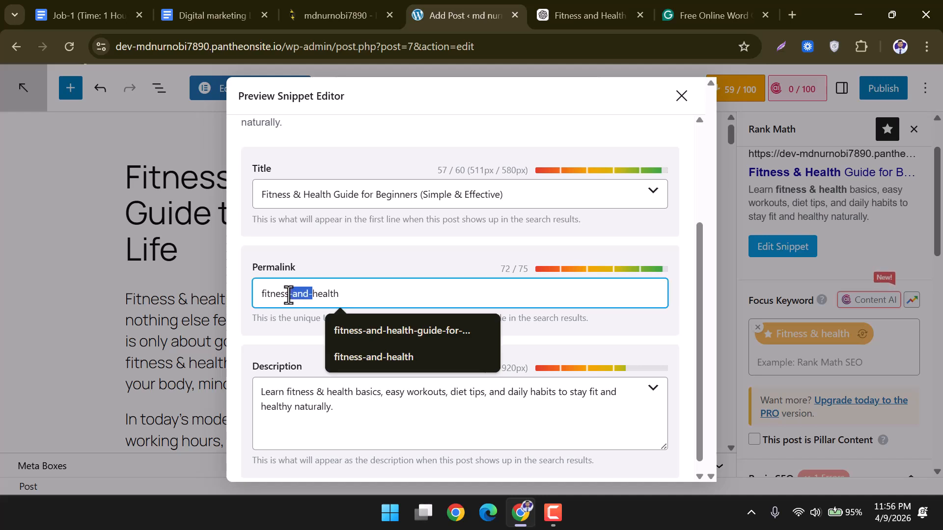
pyautogui.press('BackSpace')
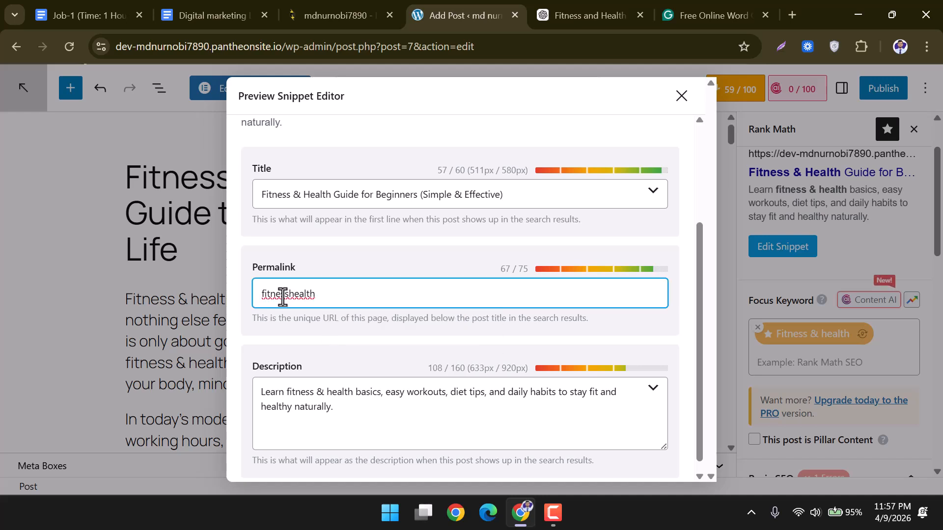
pyautogui.write('&')
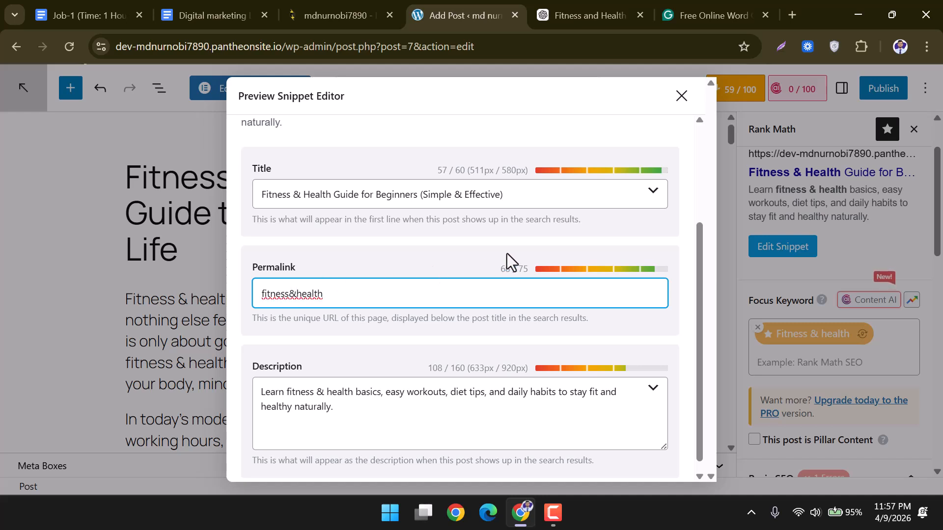
pyautogui.click(677, 101)
# Review Rank Math's warnings: keyword not in URL, missing image alt text, and keyword density.
pyautogui.scroll(-5, 828, 326)
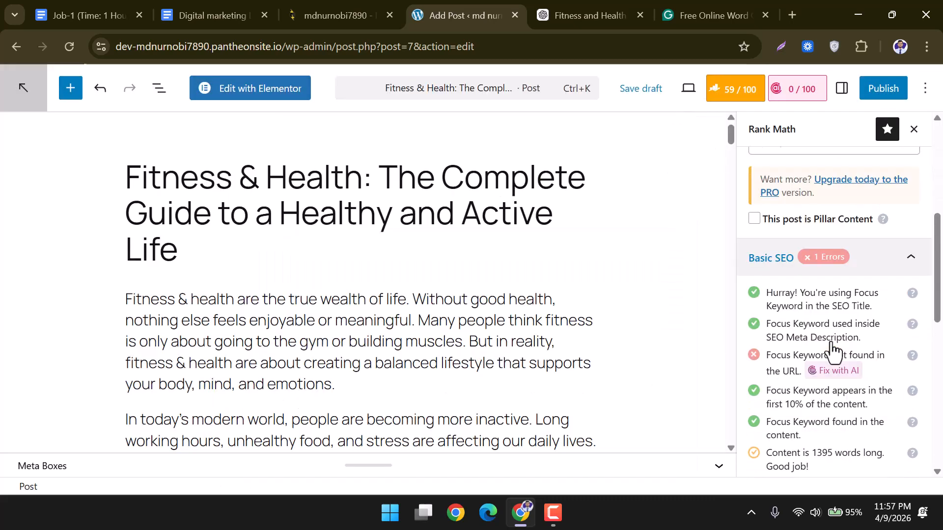
pyautogui.moveTo(767, 355); pyautogui.dragTo(797, 376)
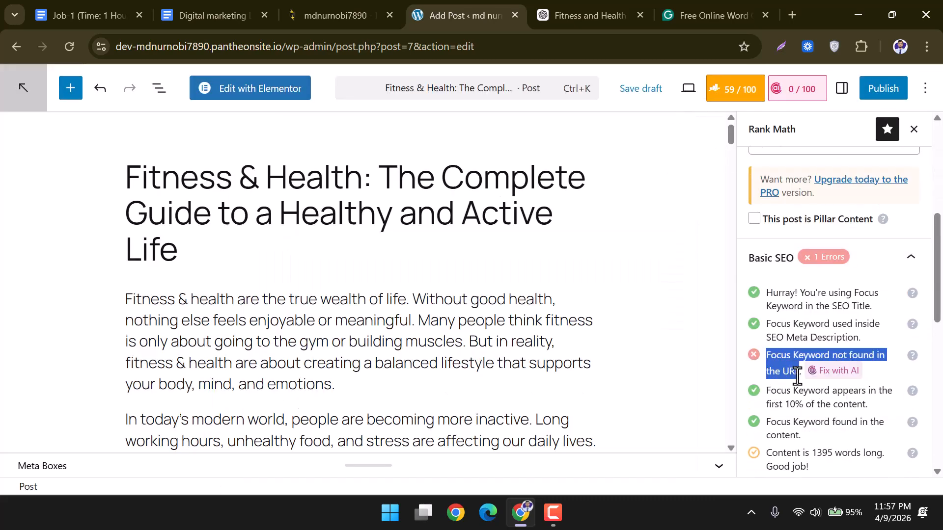
pyautogui.scroll(5, 798, 346)
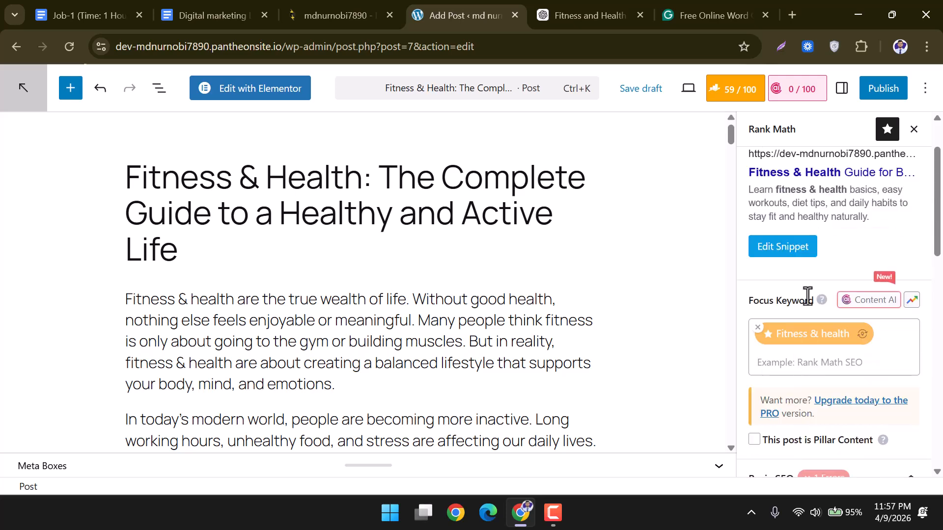
pyautogui.scroll(-3, 829, 299)
pyautogui.scroll(-3, 847, 329)
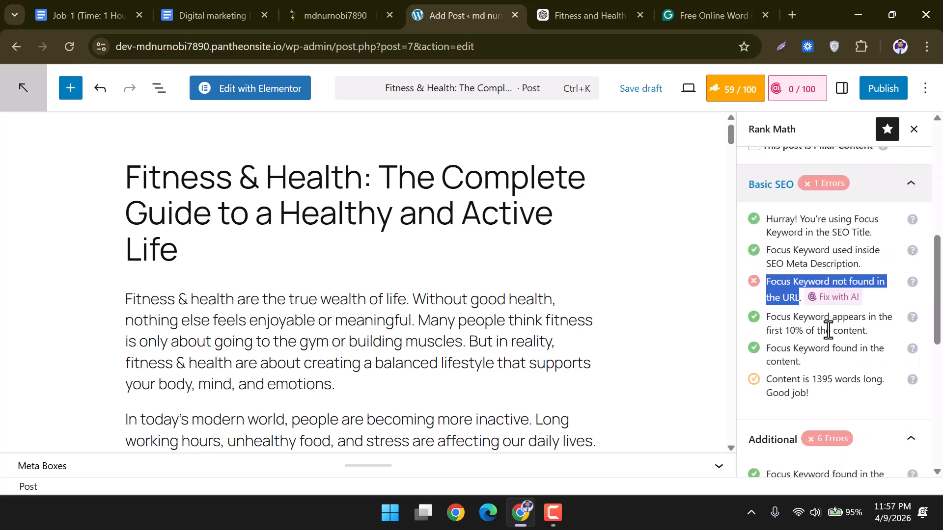
pyautogui.scroll(-3, 815, 344)
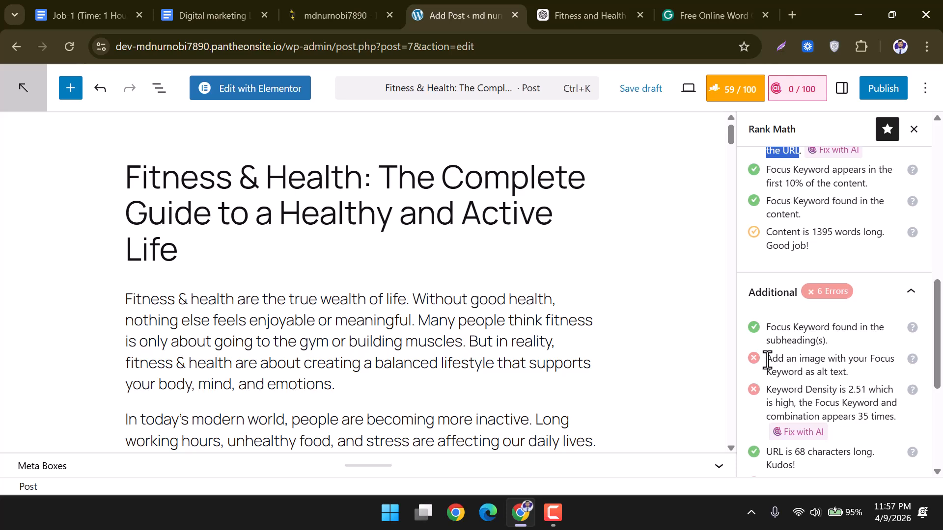
pyautogui.moveTo(764, 358); pyautogui.dragTo(838, 373)
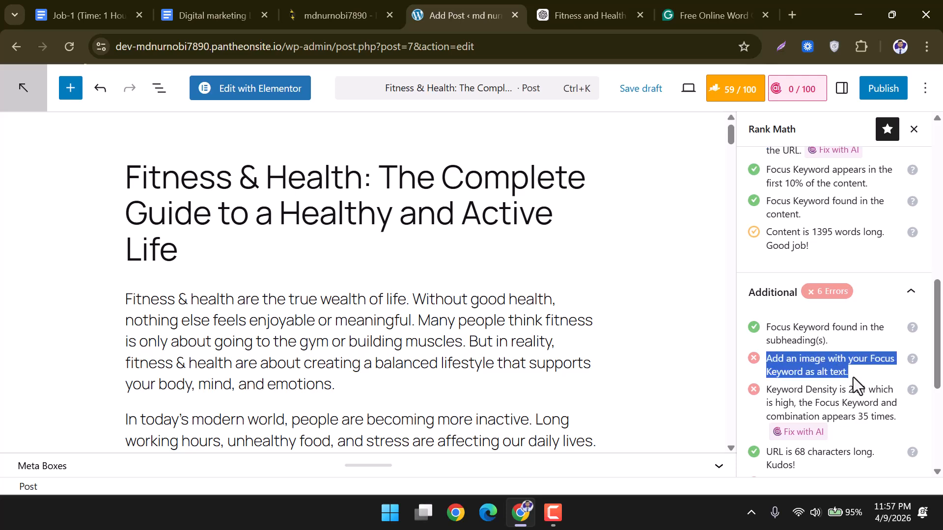
pyautogui.scroll(-2, 853, 377)
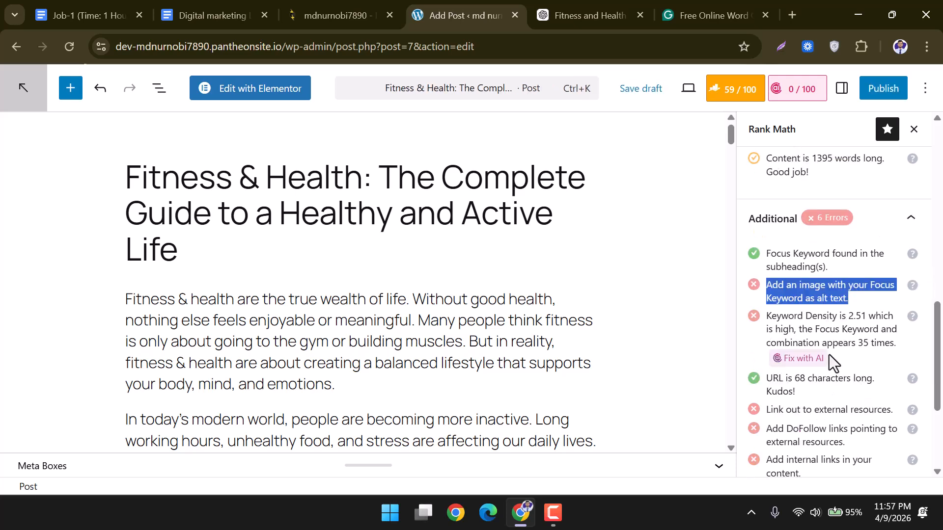
pyautogui.click(776, 318)
pyautogui.moveTo(767, 316); pyautogui.dragTo(880, 338)
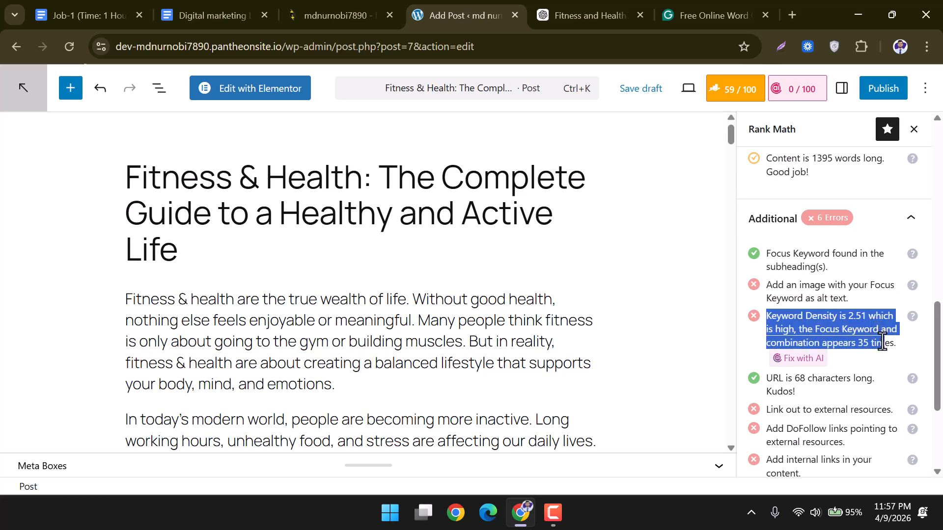
pyautogui.click(881, 342)
# Search the page for 'Fitness & Health' from the title, highlighting all 41 matches.
pyautogui.moveTo(360, 174); pyautogui.dragTo(129, 179)
pyautogui.hotkey('ctrl', 'c')
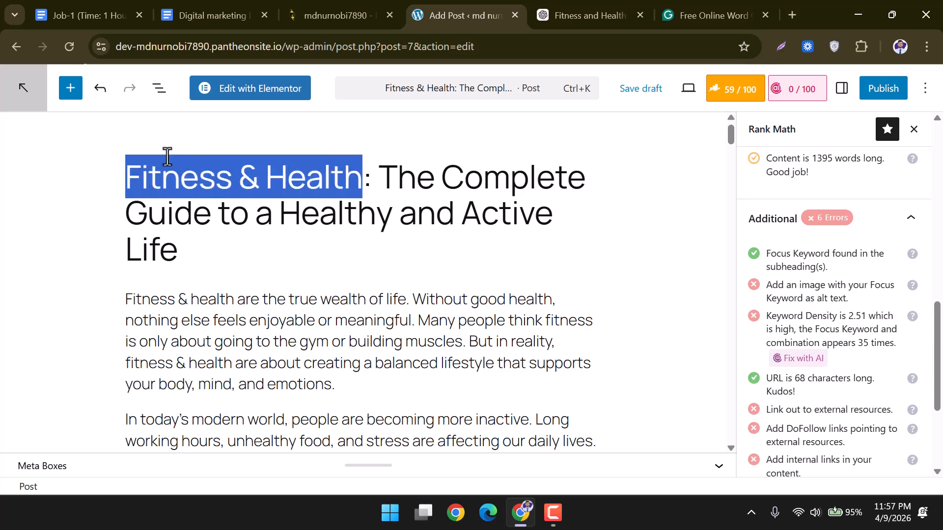
pyautogui.click(703, 293)
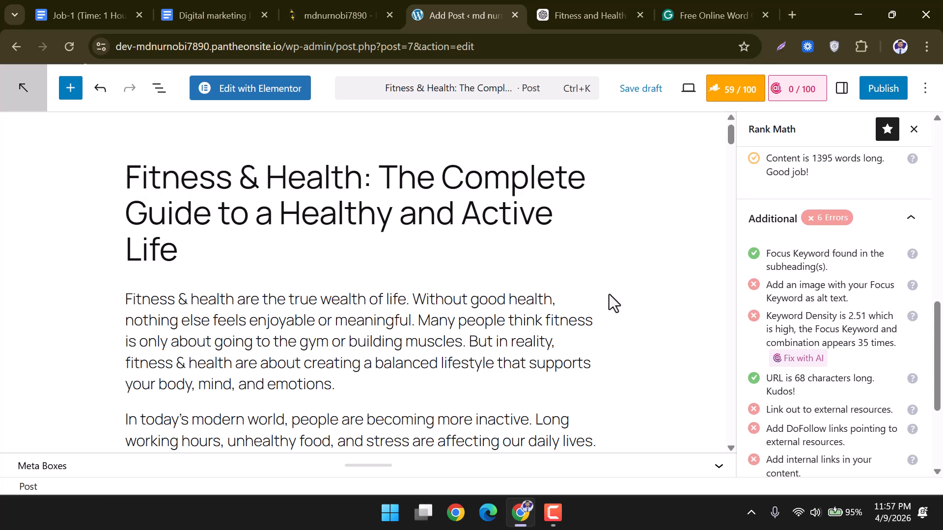
pyautogui.hotkey('ctrl', 'f')
pyautogui.hotkey('ctrl', 'v')
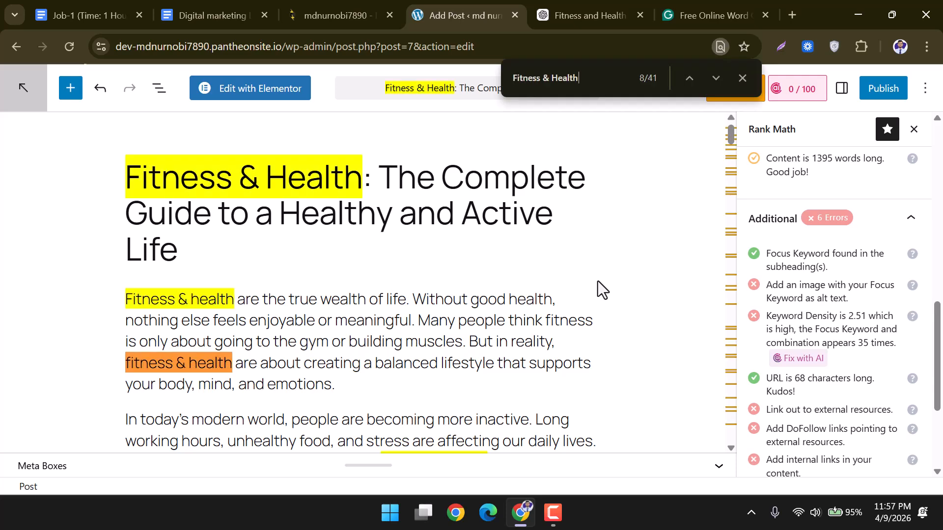
pyautogui.scroll(-2, 564, 372)
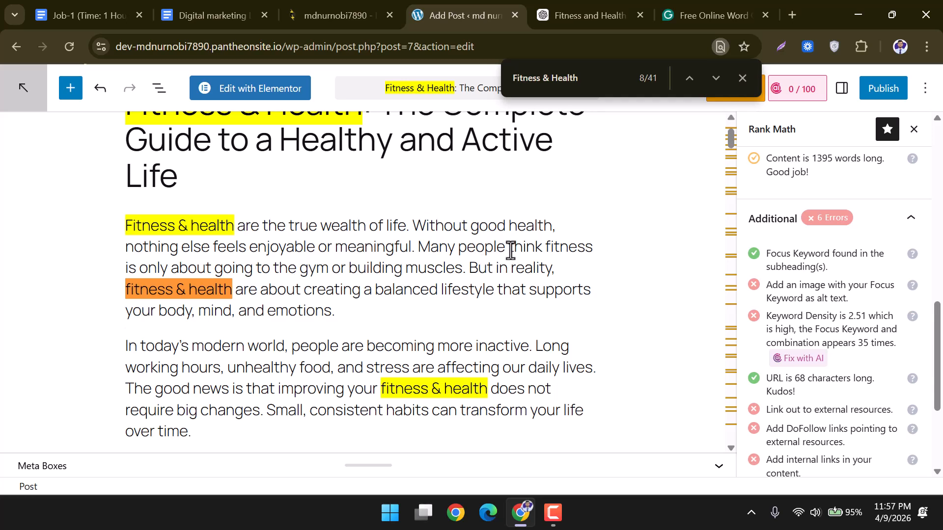
# Delete 'fitness & health' from the opening paragraph, the 'When your' sentence and the long-run sentence.
pyautogui.click(230, 292)
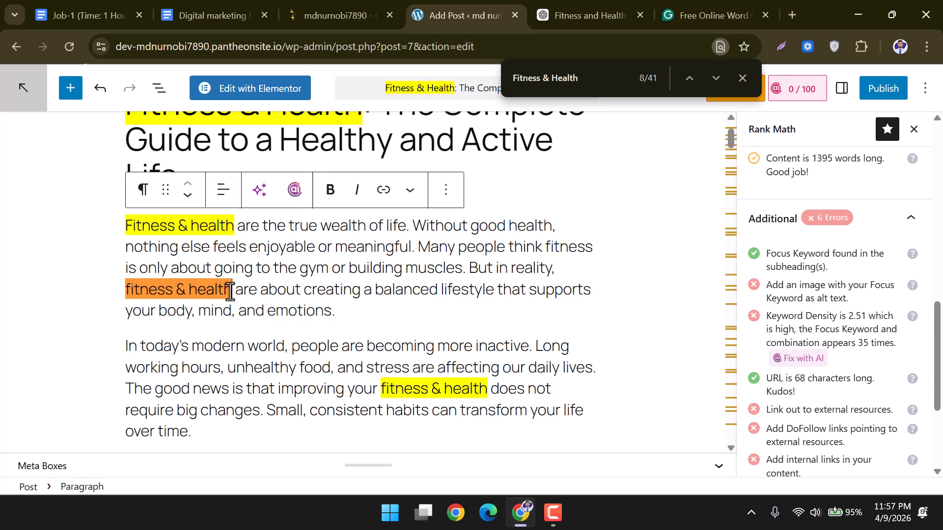
pyautogui.moveTo(229, 292); pyautogui.dragTo(127, 291)
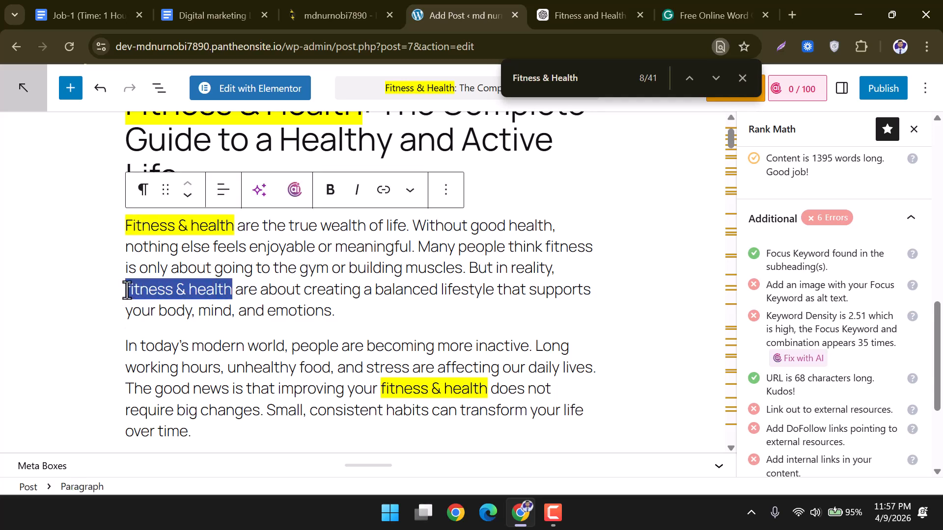
pyautogui.press('BackSpace')
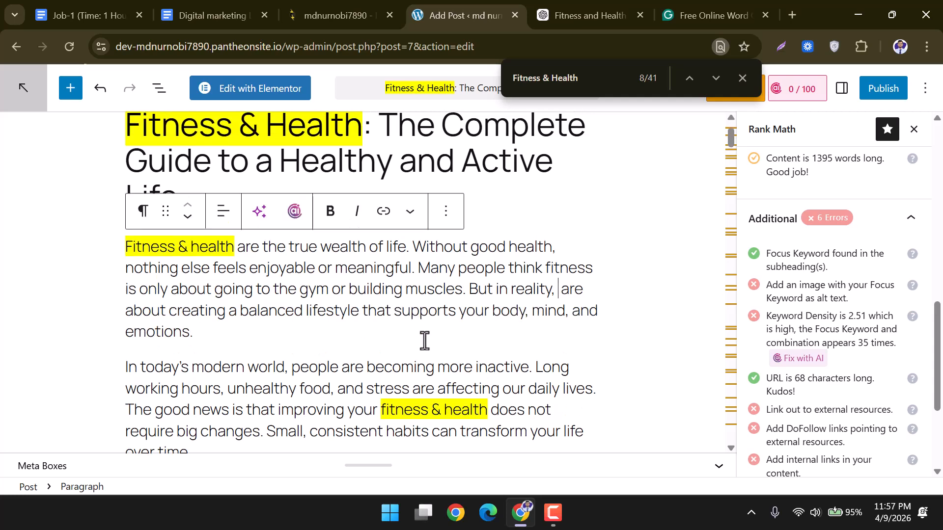
pyautogui.scroll(-2, 423, 336)
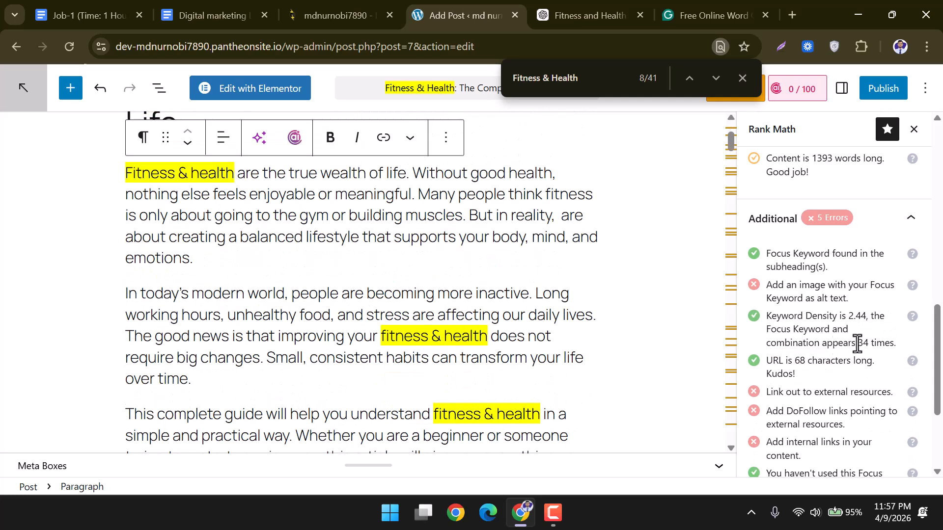
pyautogui.moveTo(857, 344); pyautogui.dragTo(869, 345)
pyautogui.scroll(-2, 545, 346)
pyautogui.scroll(-3, 532, 340)
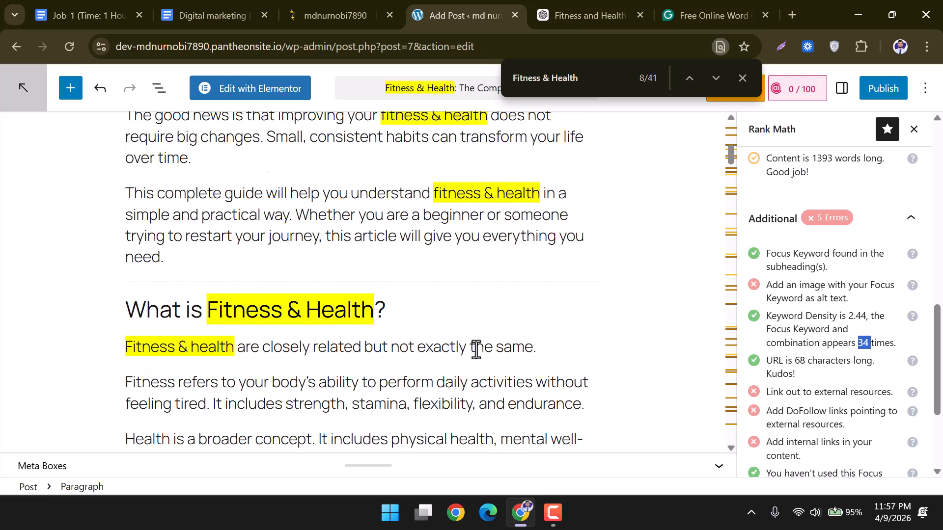
pyautogui.scroll(-4, 385, 340)
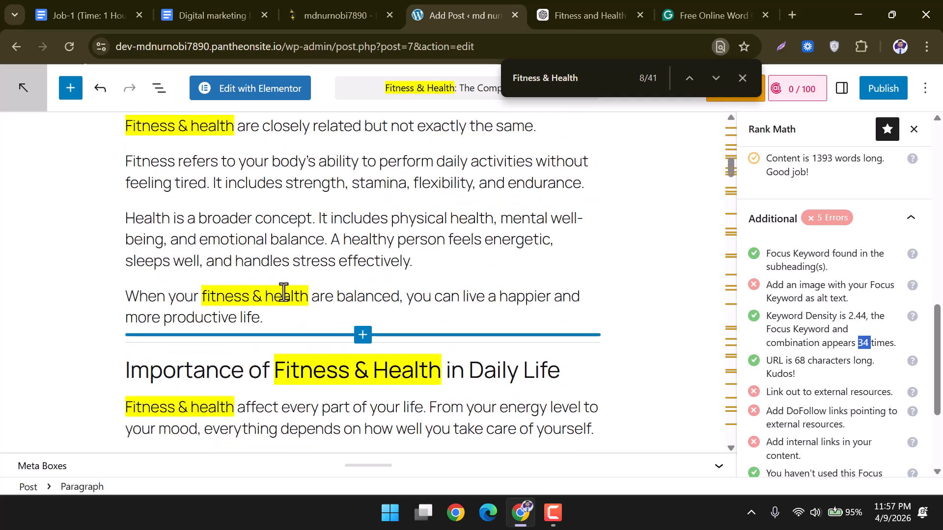
pyautogui.moveTo(308, 296); pyautogui.dragTo(207, 296)
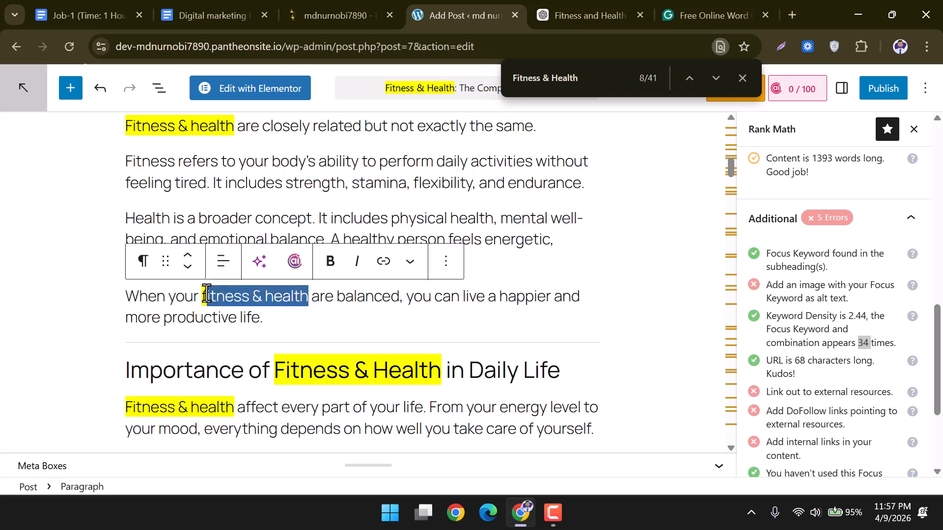
pyautogui.press('BackSpace')
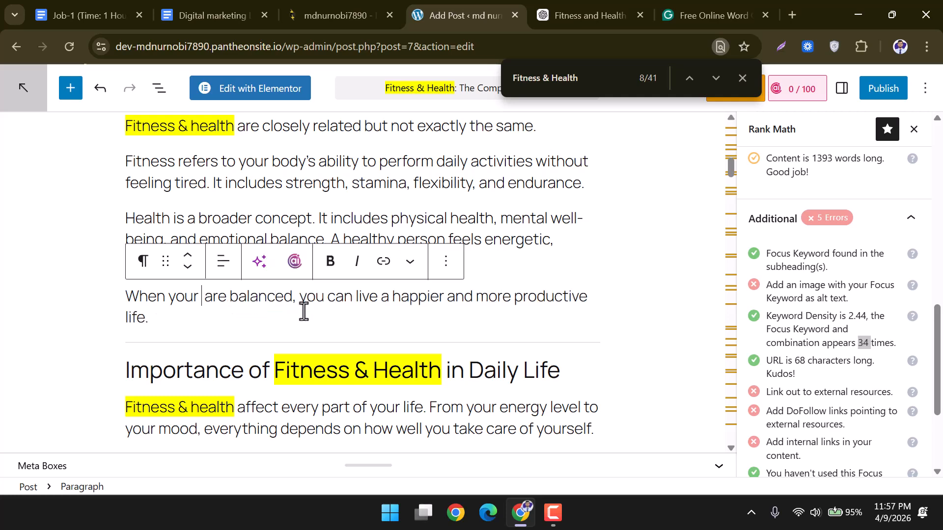
pyautogui.scroll(-6, 297, 309)
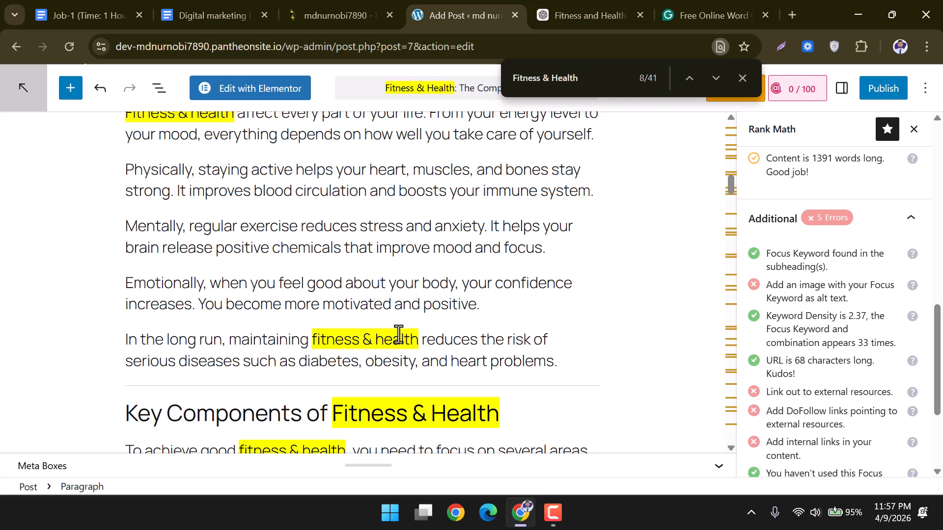
pyautogui.moveTo(416, 340); pyautogui.dragTo(306, 340)
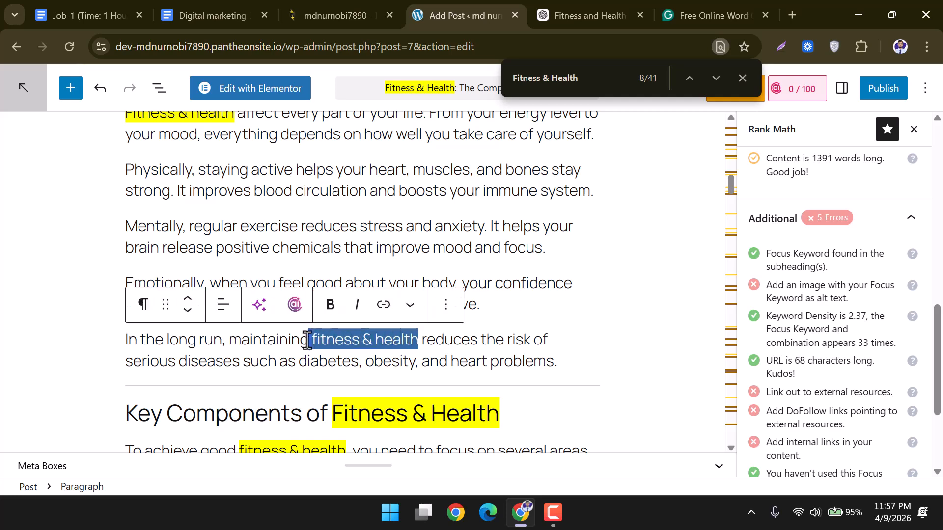
pyautogui.press('BackSpace')
# Remove 'fitness & health' from the consistency sentence, the sleep paragraph and the healthy-mind sentence.
pyautogui.scroll(-6, 314, 338)
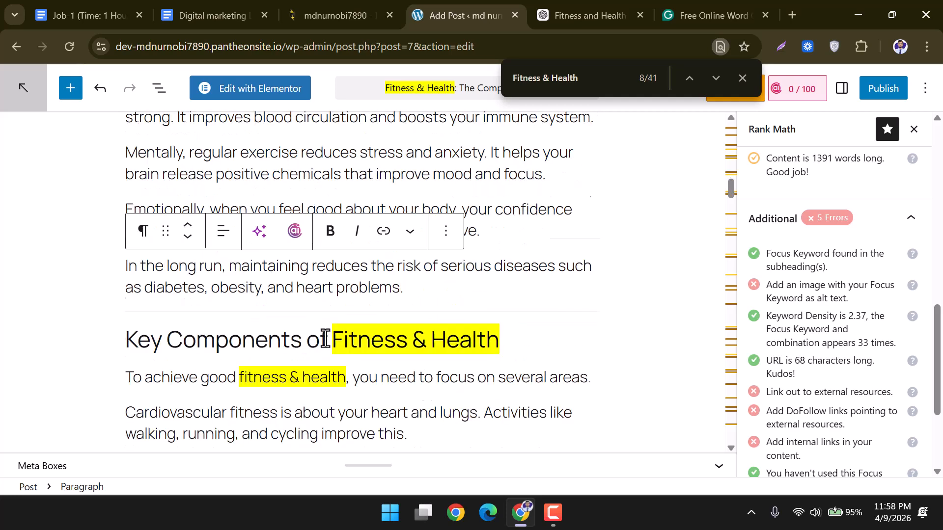
pyautogui.scroll(-9, 325, 337)
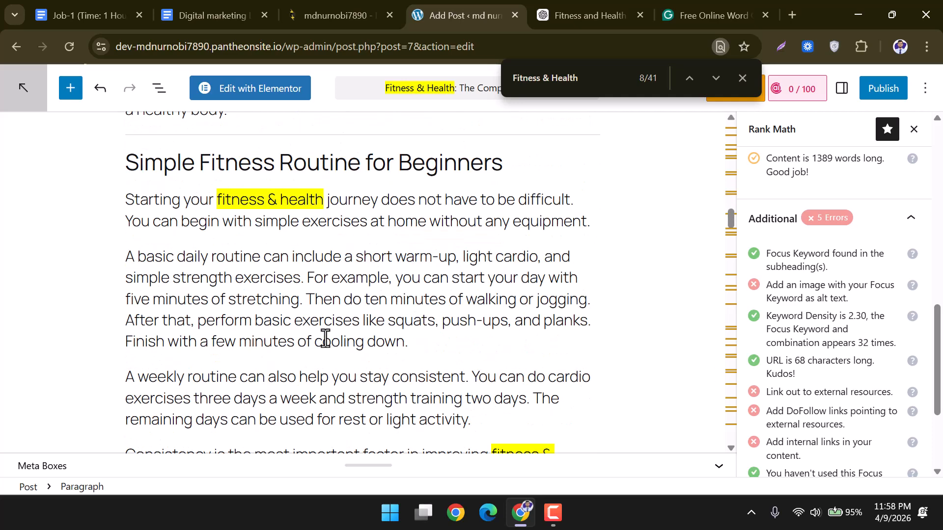
pyautogui.scroll(-2, 388, 335)
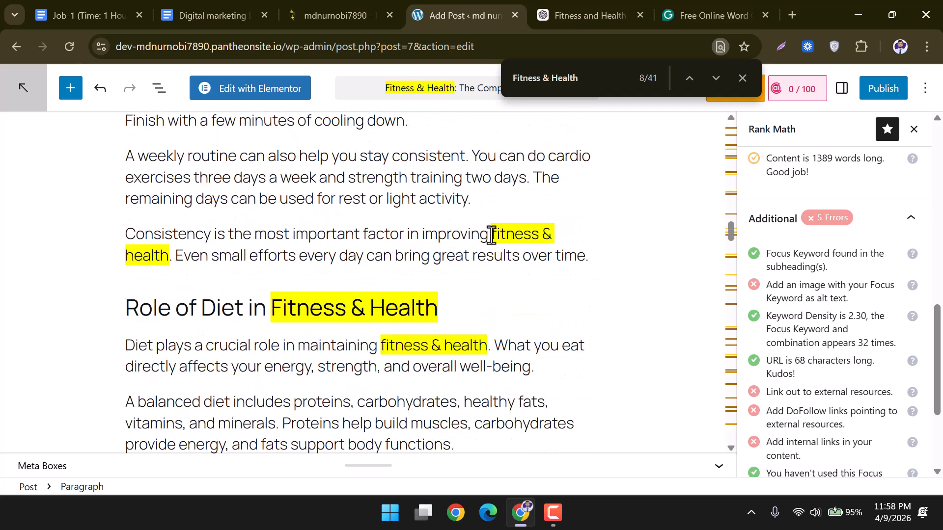
pyautogui.moveTo(491, 235)
pyautogui.mouseDown()
pyautogui.moveTo(564, 244)
pyautogui.moveTo(249, 244)
pyautogui.moveTo(175, 257)
pyautogui.mouseUp()
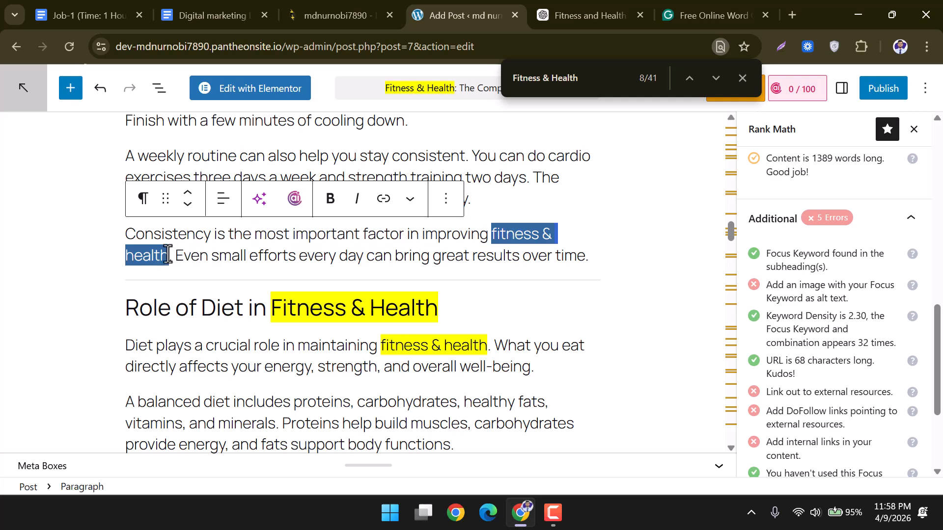
pyautogui.press('BackSpace')
pyautogui.scroll(-2, 501, 273)
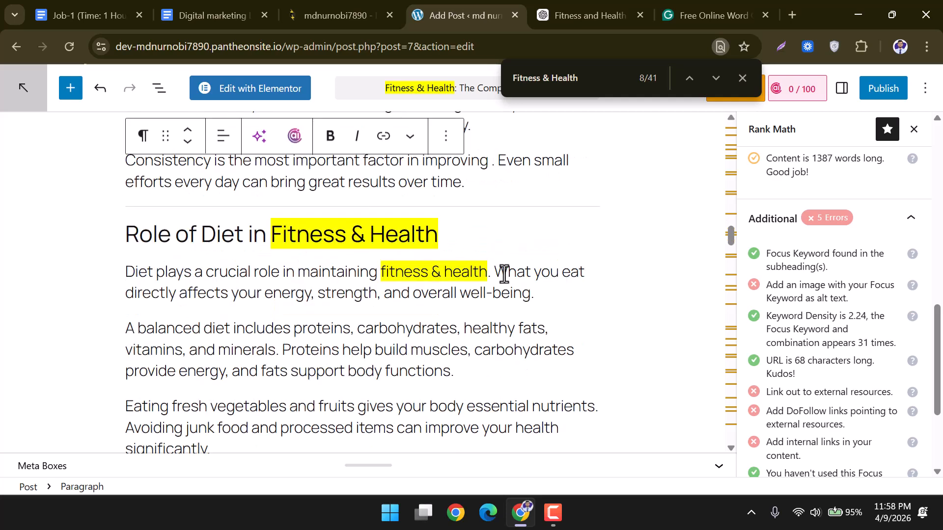
pyautogui.scroll(-4, 364, 285)
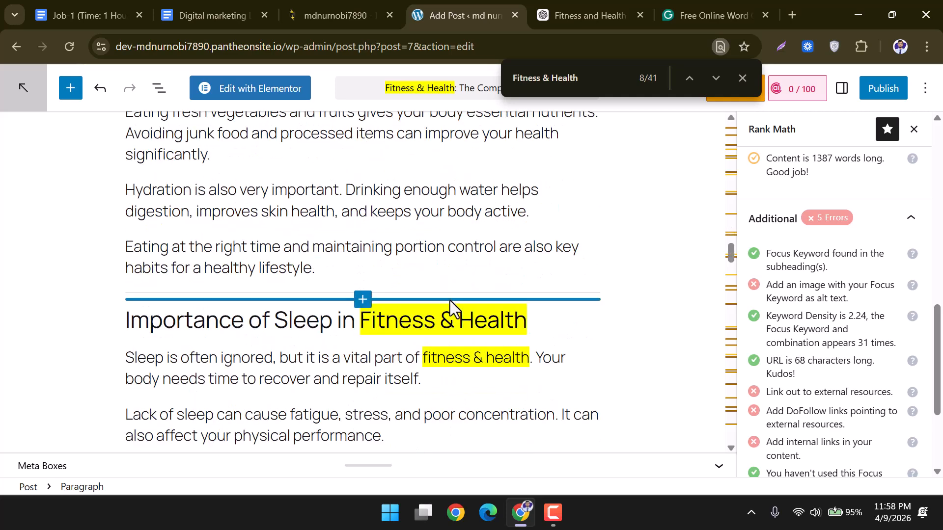
pyautogui.scroll(-1, 444, 299)
pyautogui.moveTo(421, 284); pyautogui.dragTo(519, 288)
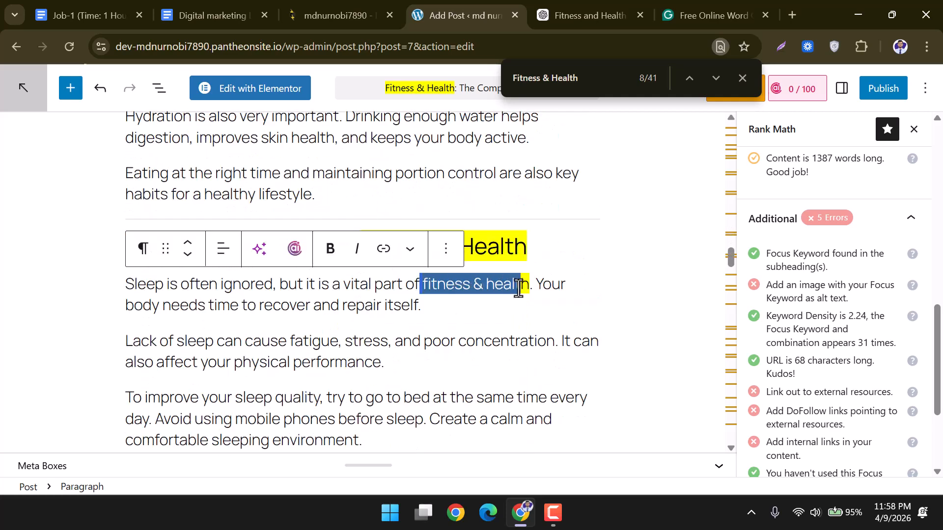
pyautogui.press('BackSpace')
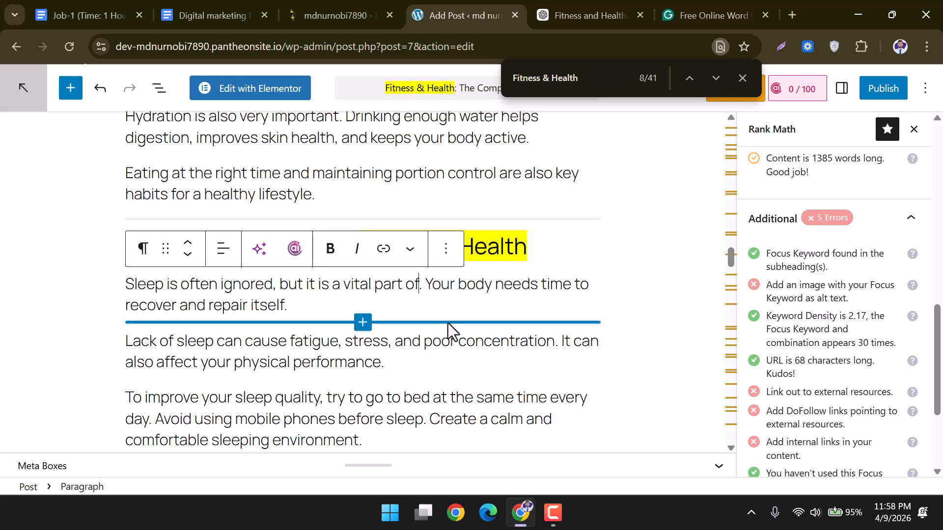
pyautogui.scroll(-2, 453, 334)
pyautogui.scroll(-3, 447, 322)
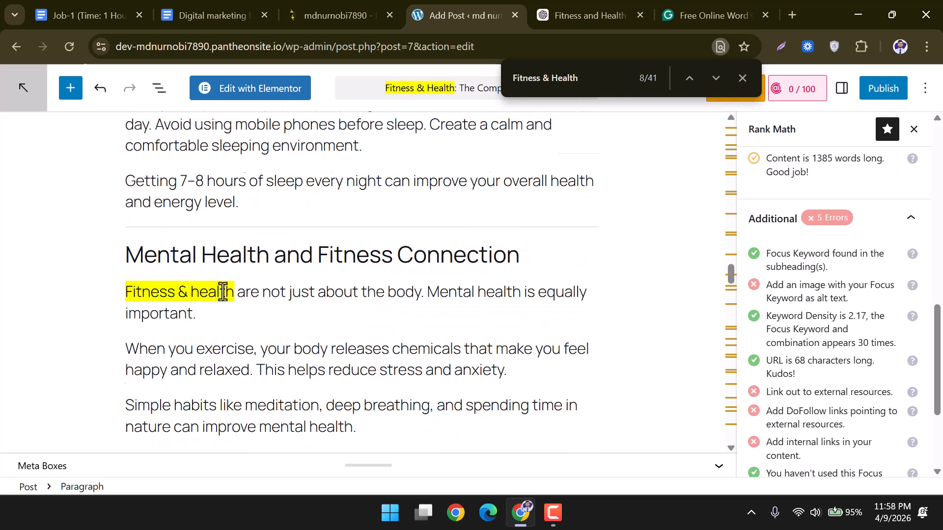
pyautogui.scroll(-4, 223, 293)
pyautogui.moveTo(499, 264)
pyautogui.mouseDown()
pyautogui.moveTo(533, 264)
pyautogui.moveTo(174, 284)
pyautogui.mouseUp()
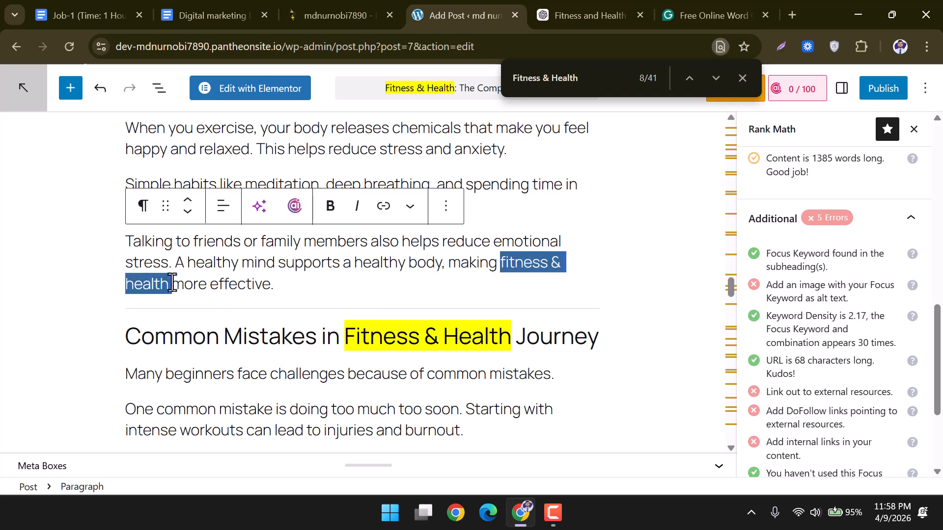
pyautogui.press('BackSpace')
# Delete the phrase from the 'Remember' sentence and the results paragraph, bringing density to 1.96.
pyautogui.scroll(-2, 463, 299)
pyautogui.scroll(-6, 347, 297)
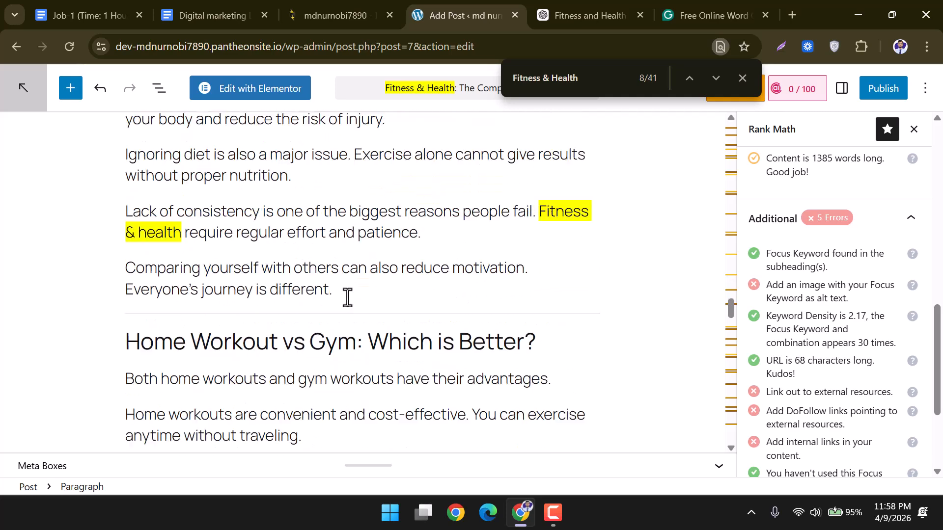
pyautogui.scroll(-9, 415, 273)
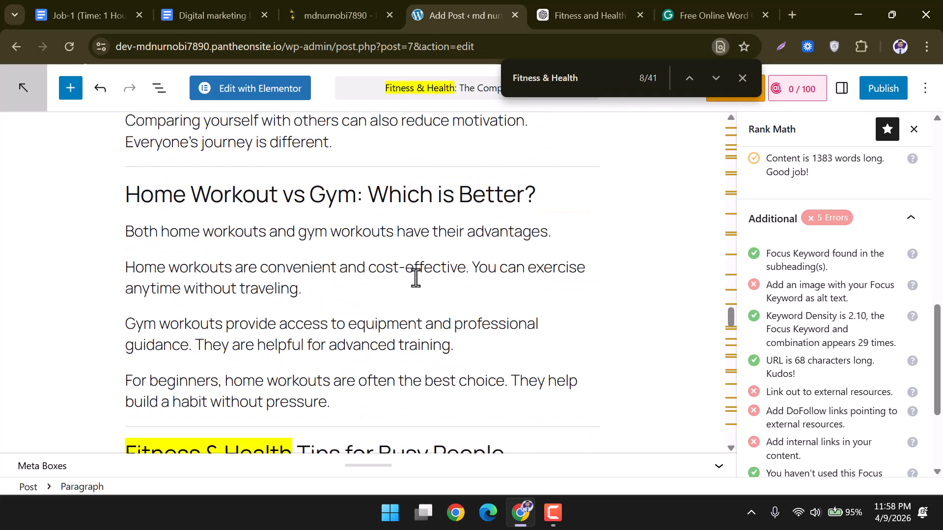
pyautogui.scroll(-2, 472, 308)
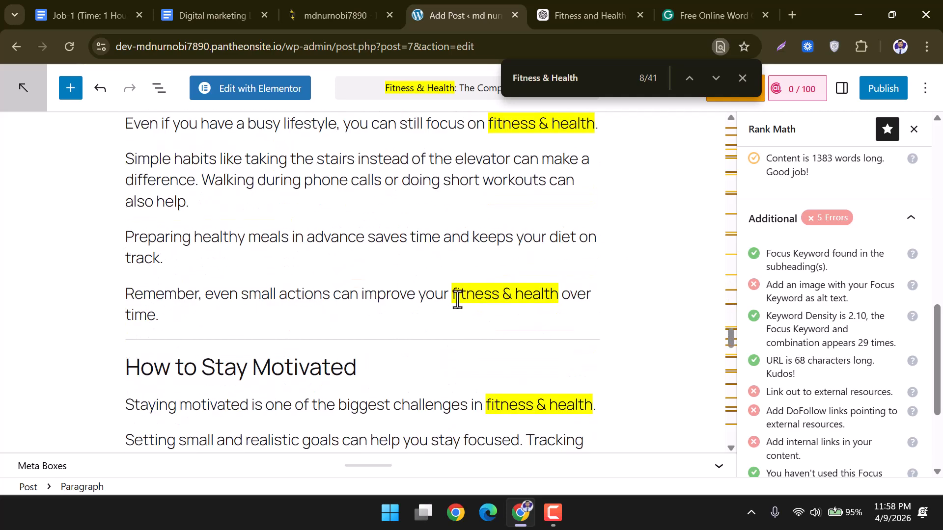
pyautogui.moveTo(452, 294); pyautogui.dragTo(557, 296)
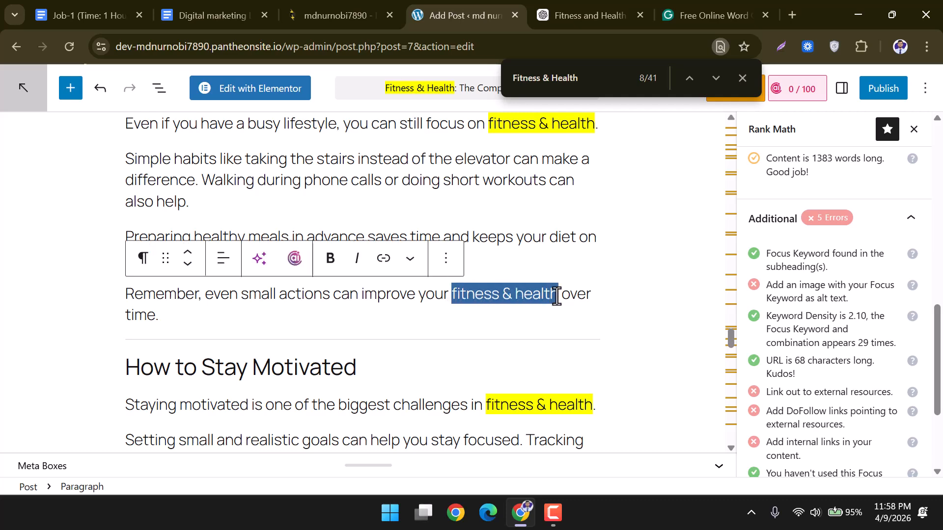
pyautogui.press('BackSpace')
pyautogui.scroll(-6, 552, 295)
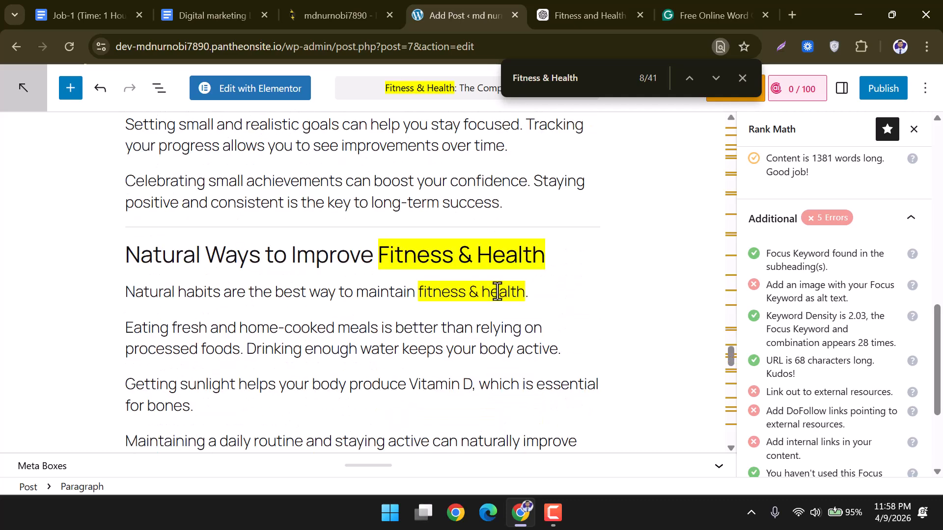
pyautogui.scroll(-6, 497, 291)
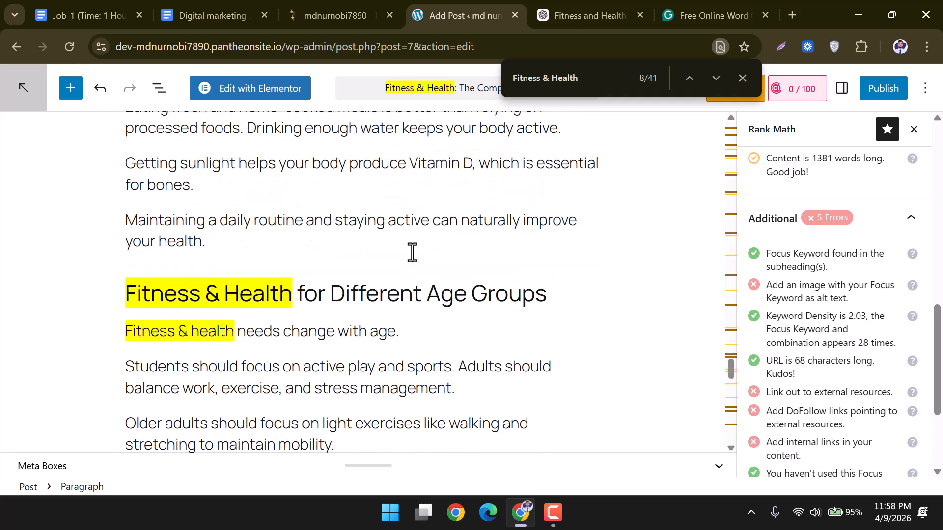
pyautogui.scroll(-5, 408, 257)
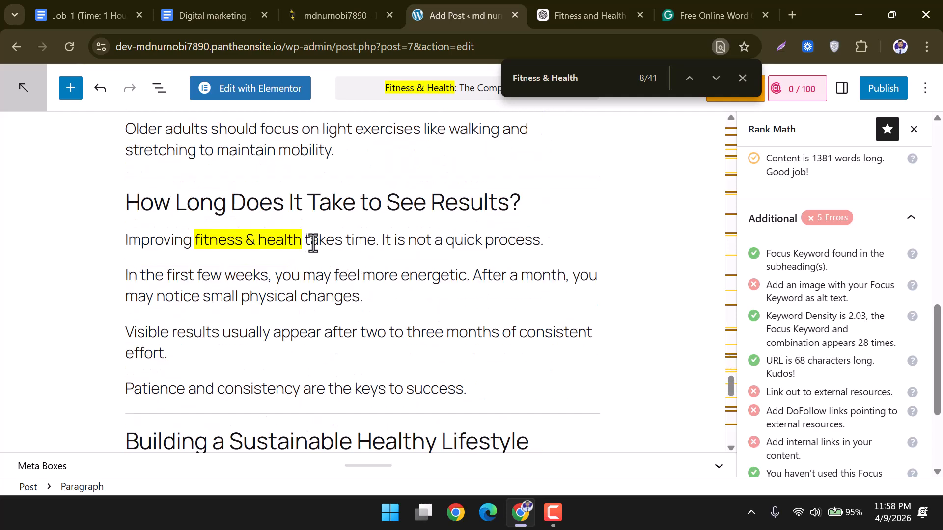
pyautogui.moveTo(299, 241); pyautogui.dragTo(195, 247)
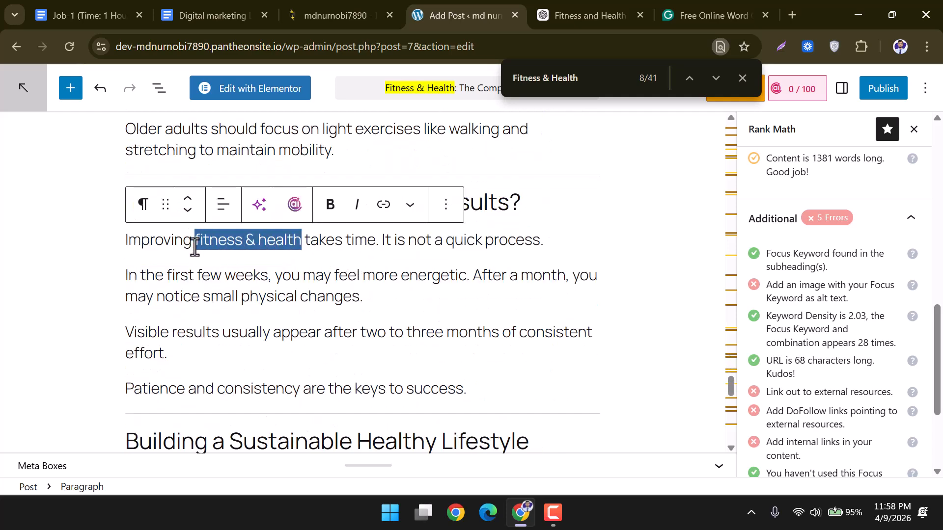
pyautogui.press('BackSpace')
pyautogui.scroll(-3, 426, 282)
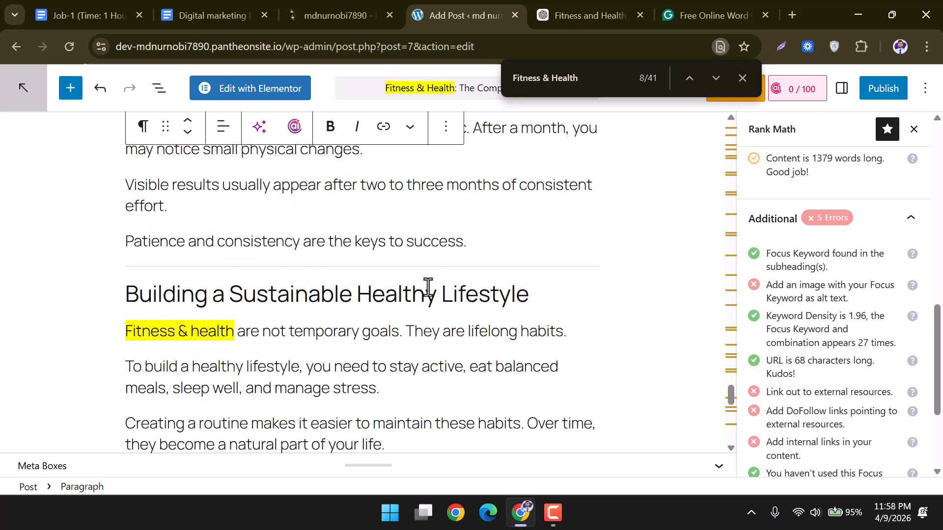
# Close the find bar and review Rank Math's keyword density, external link and DoFollow checks.
pyautogui.click(737, 82)
pyautogui.moveTo(841, 315); pyautogui.dragTo(862, 319)
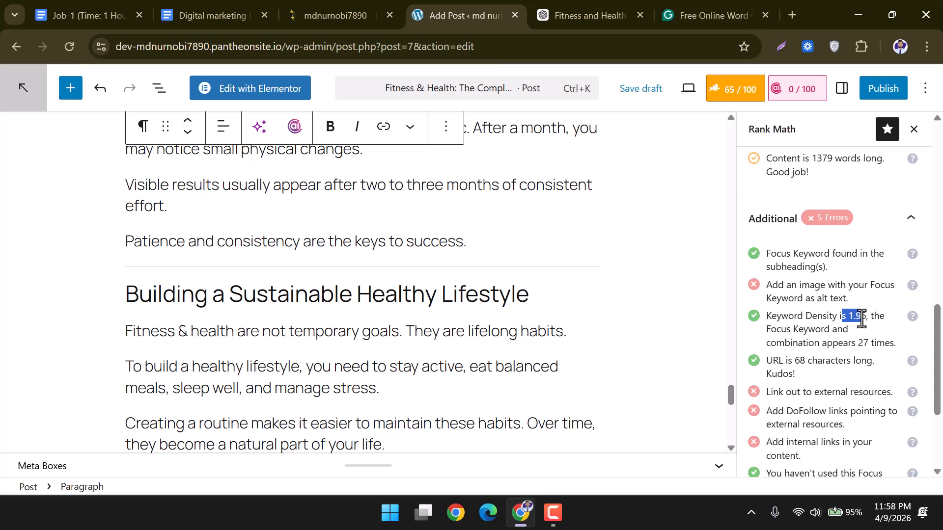
pyautogui.scroll(-2, 805, 360)
pyautogui.moveTo(766, 318); pyautogui.dragTo(897, 329)
pyautogui.click(775, 343)
pyautogui.moveTo(767, 339); pyautogui.dragTo(832, 366)
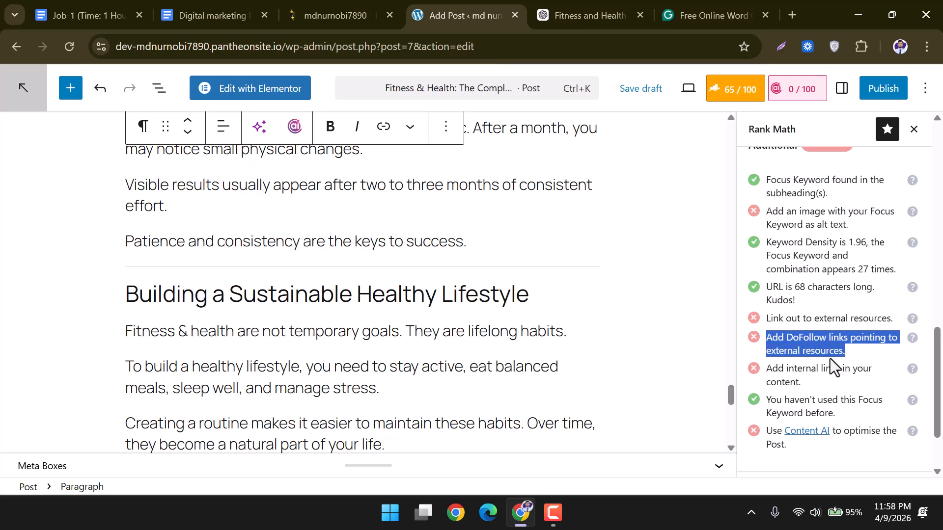
pyautogui.scroll(-2, 810, 349)
pyautogui.moveTo(772, 295); pyautogui.dragTo(816, 311)
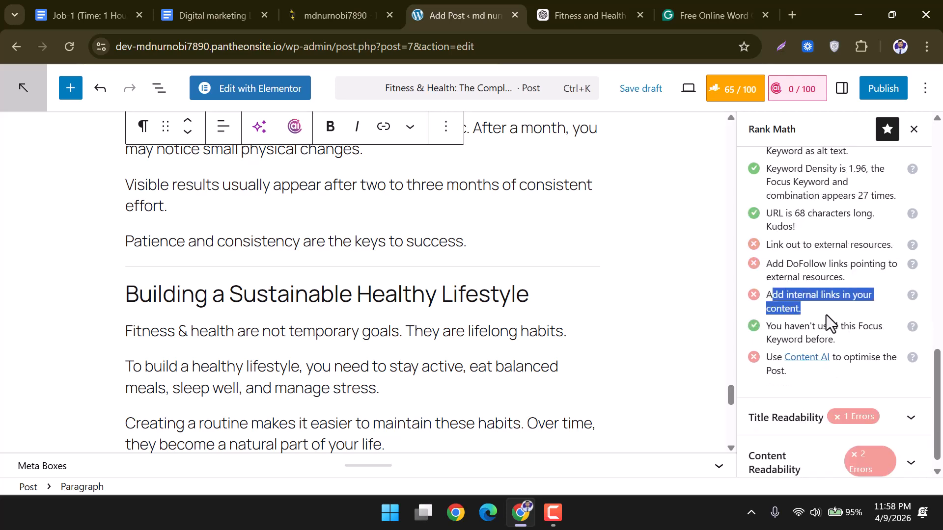
pyautogui.scroll(-1, 860, 333)
# Scroll back up and select 'Fitness & Health' in the post title.
pyautogui.scroll(10, 858, 334)
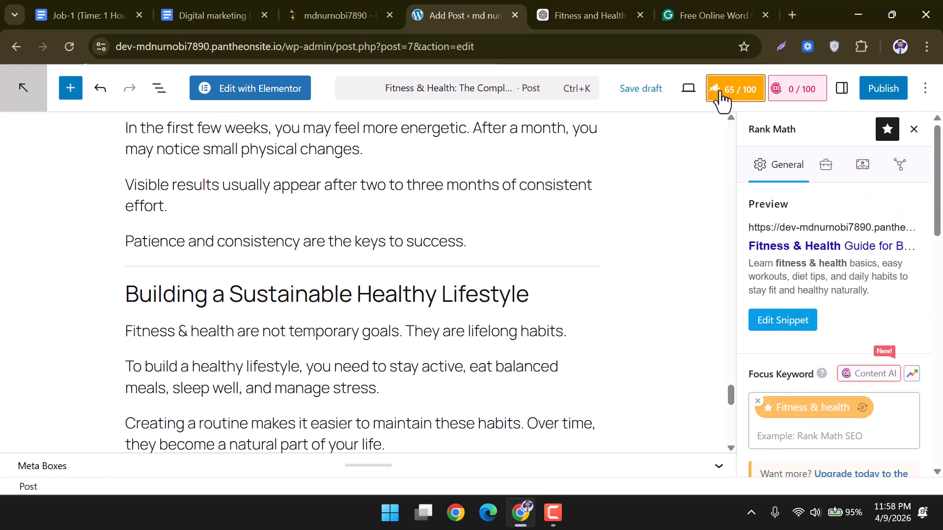
pyautogui.scroll(-10, 598, 287)
pyautogui.scroll(20, 598, 287)
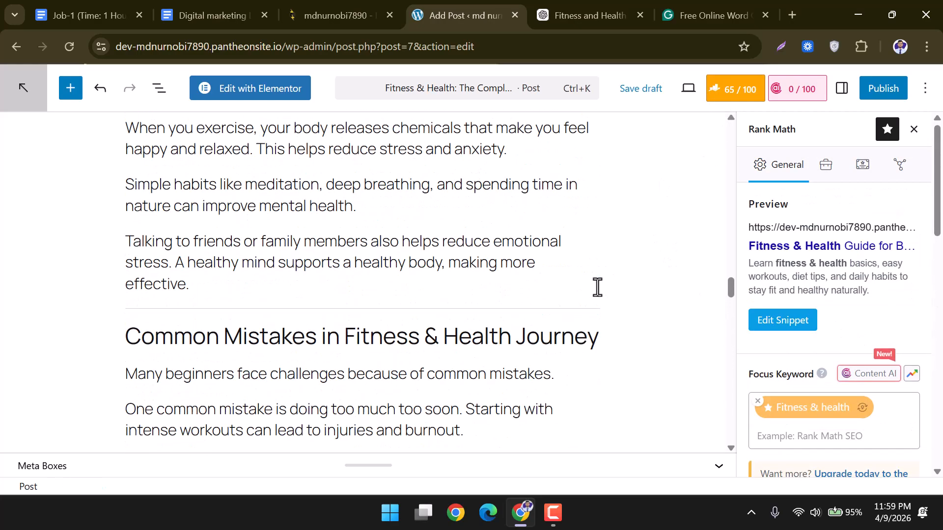
pyautogui.scroll(10, 598, 287)
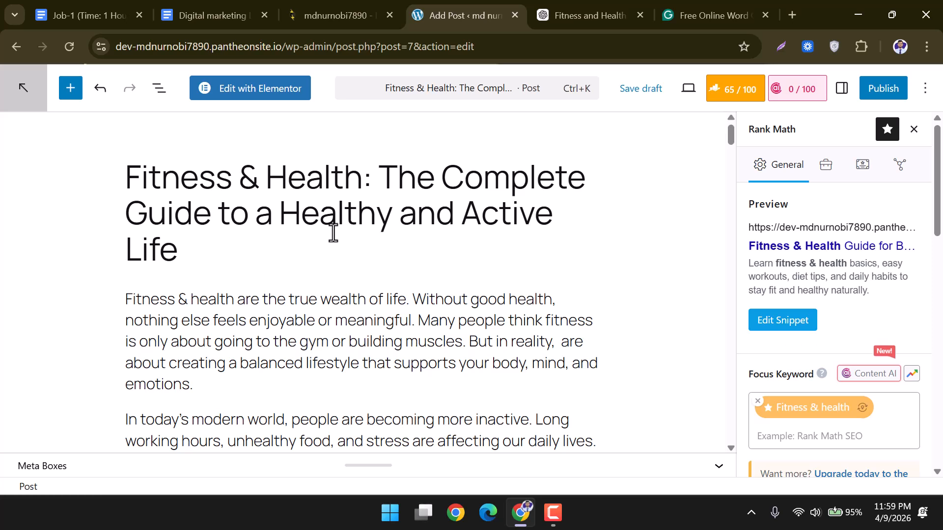
pyautogui.moveTo(355, 177); pyautogui.dragTo(131, 179)
pyautogui.click(121, 177)
pyautogui.moveTo(359, 177); pyautogui.dragTo(125, 182)
pyautogui.hotkey('ctrl', 'c')
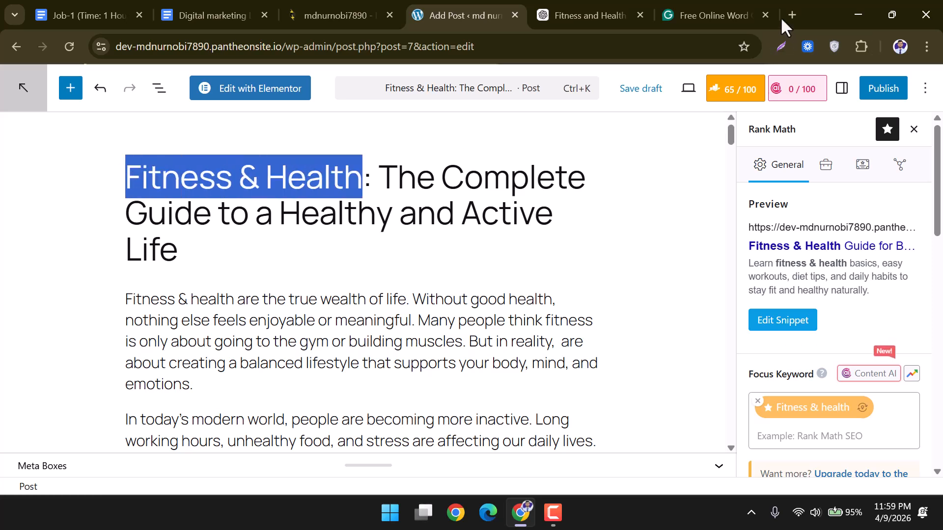
# Close the word tool tab and run a Google Images search for 'Fitness & Health'.
pyautogui.click(764, 15)
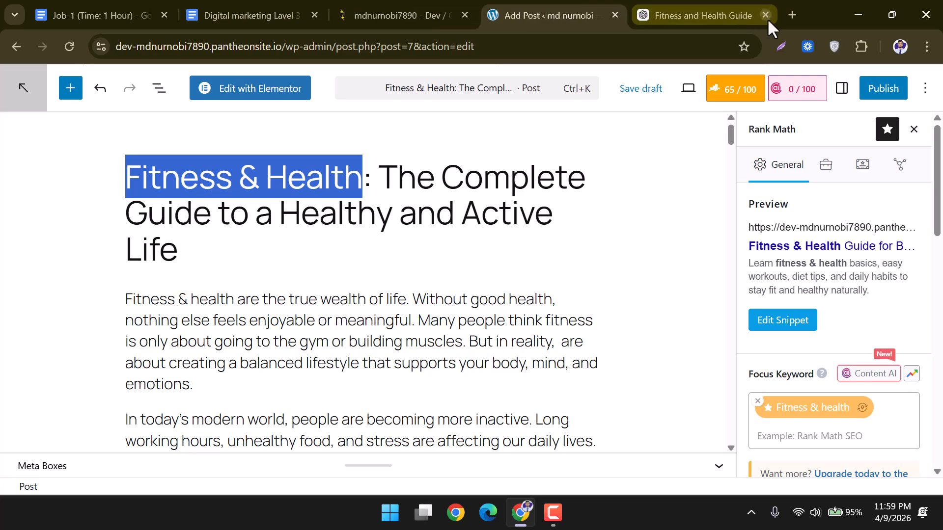
pyautogui.click(790, 15)
pyautogui.hotkey('ctrl', 'v')
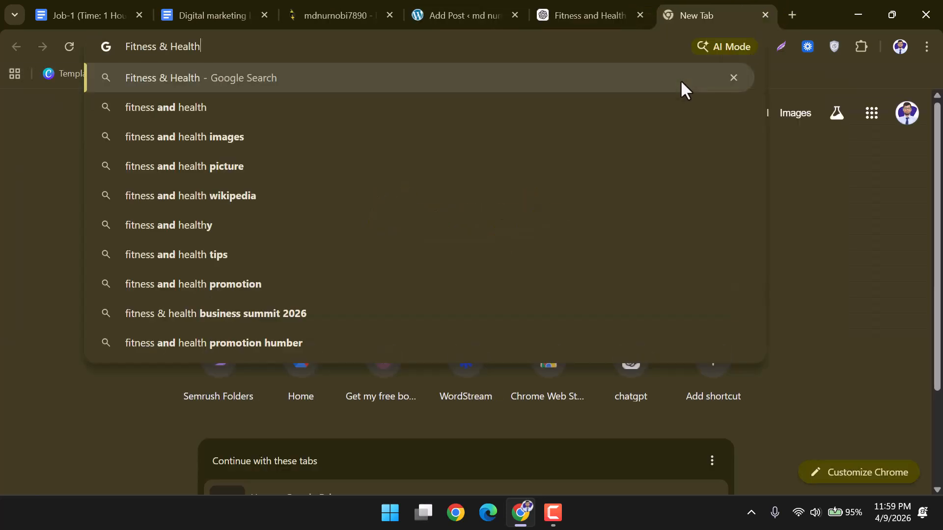
pyautogui.press('Return')
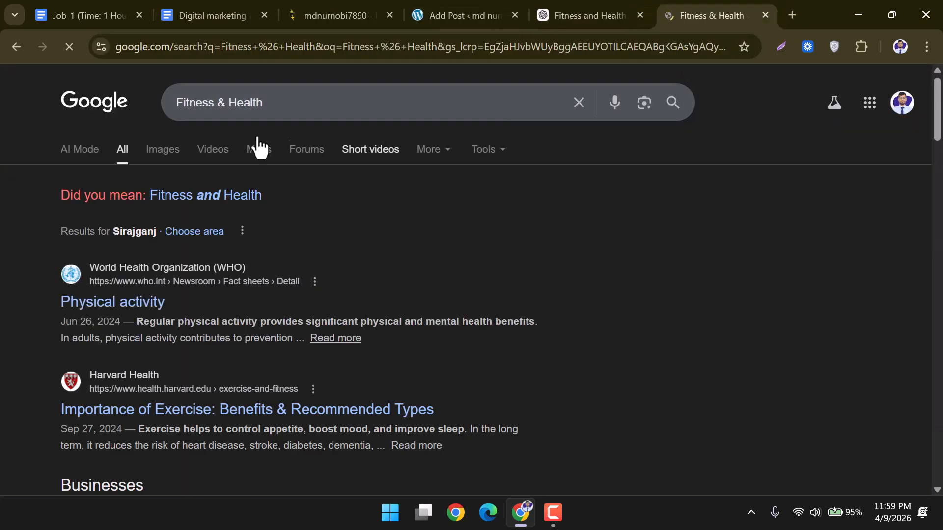
pyautogui.click(176, 151)
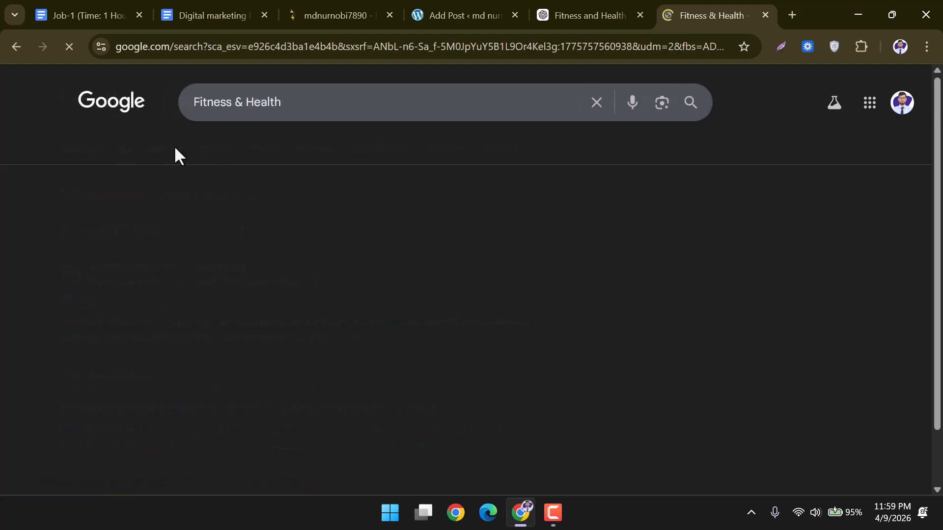
# Save the fruit, smoothies and dumbbells image to Downloads as images (1).jpeg.
pyautogui.scroll(-5, 380, 305)
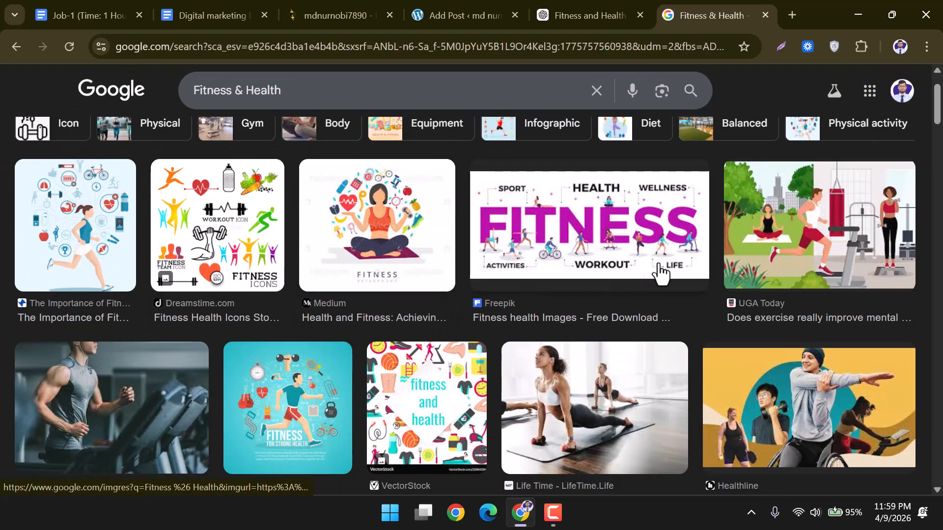
pyautogui.scroll(-4, 825, 255)
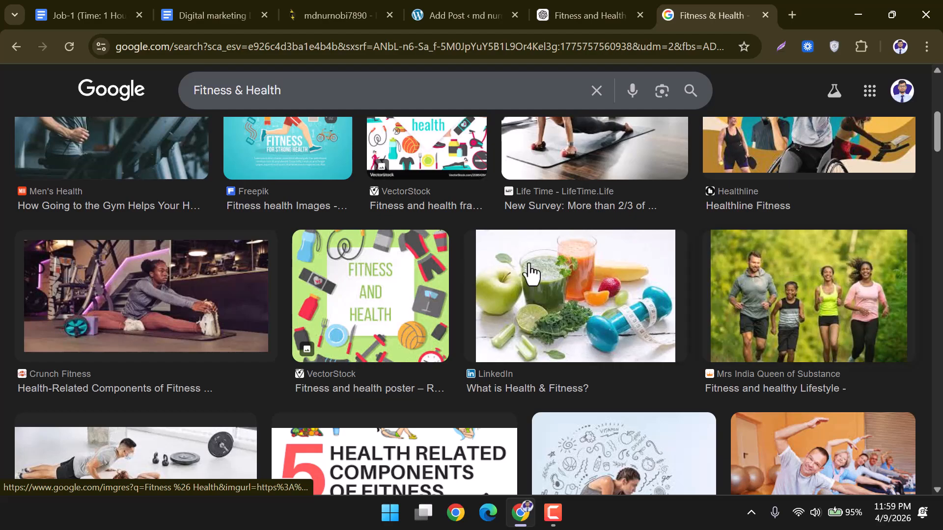
pyautogui.scroll(-3, 491, 270)
pyautogui.scroll(9, 549, 282)
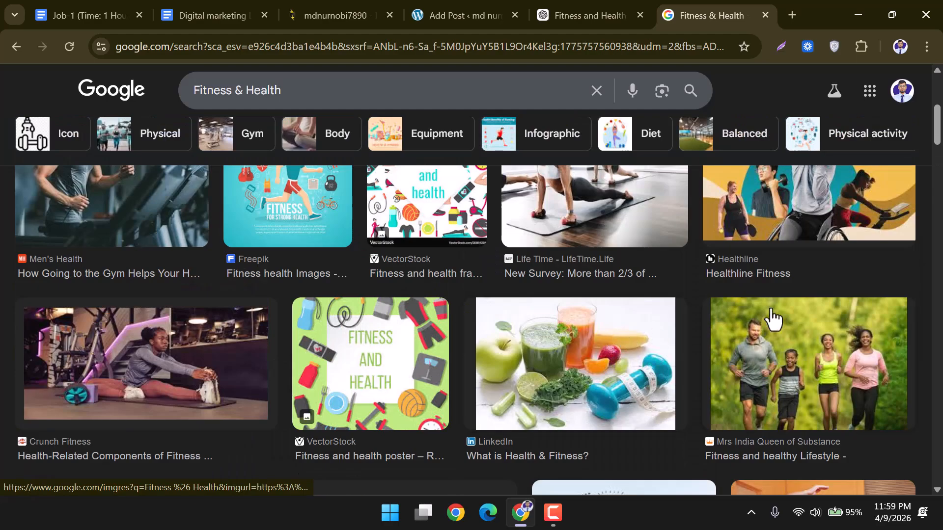
pyautogui.scroll(2, 412, 284)
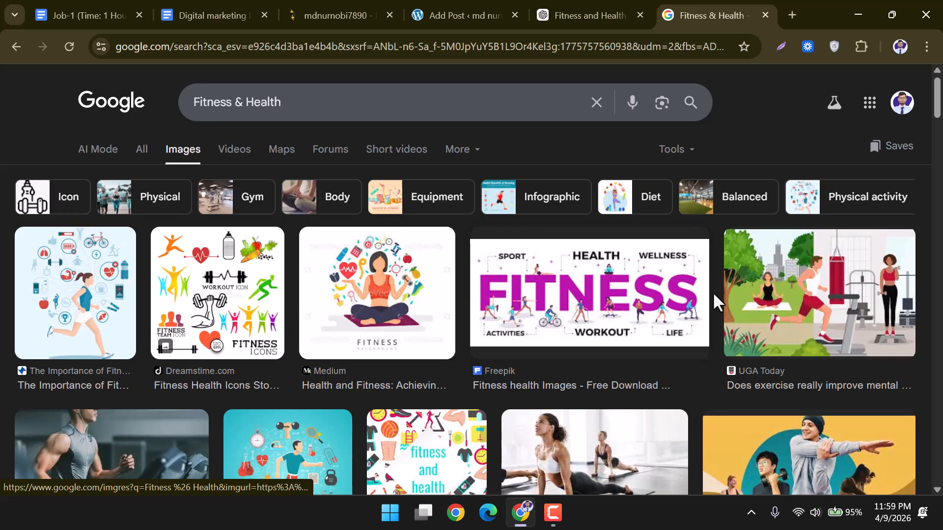
pyautogui.scroll(-4, 715, 297)
pyautogui.scroll(-4, 715, 299)
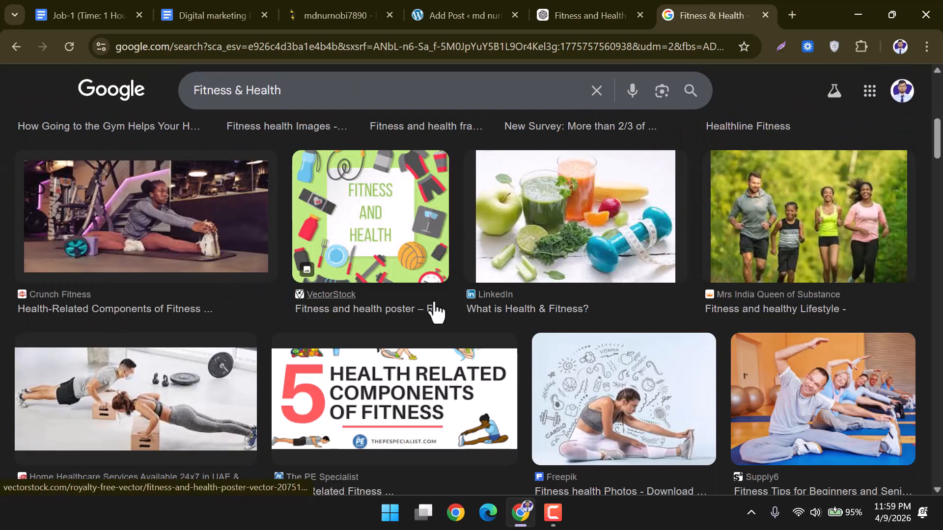
pyautogui.click(560, 225)
pyautogui.rightClick(774, 252)
pyautogui.moveTo(743, 252)
pyautogui.click(633, 379)
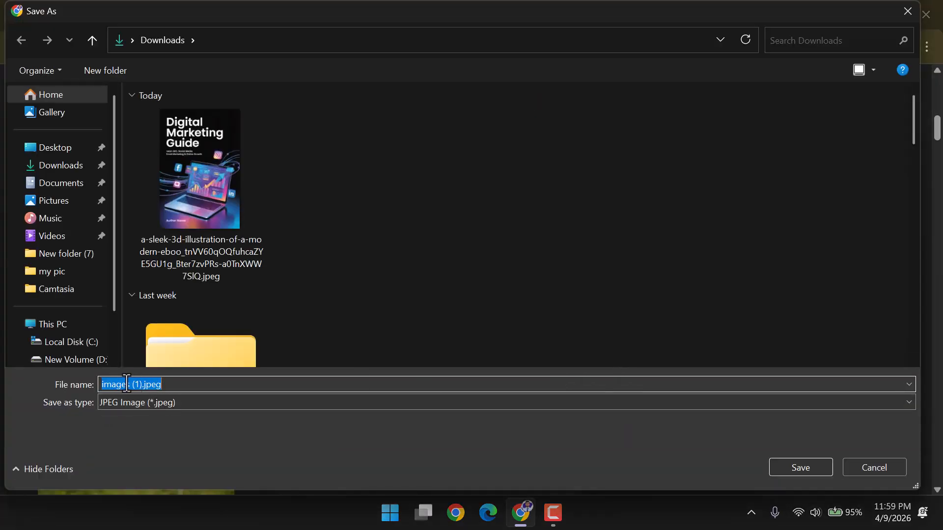
pyautogui.click(175, 390)
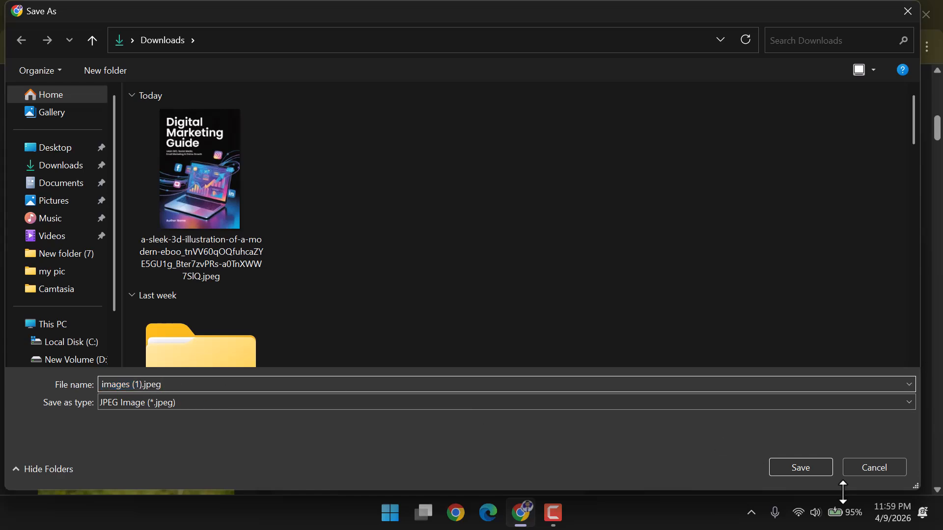
pyautogui.click(801, 468)
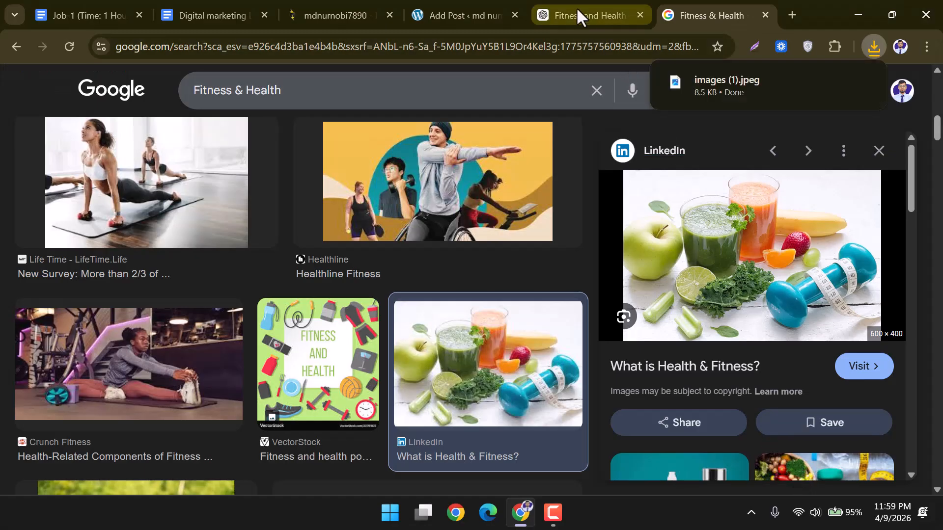
# In ChatGPT, send 'Fitness & Health' with a request for image-generation prompts.
pyautogui.click(578, 12)
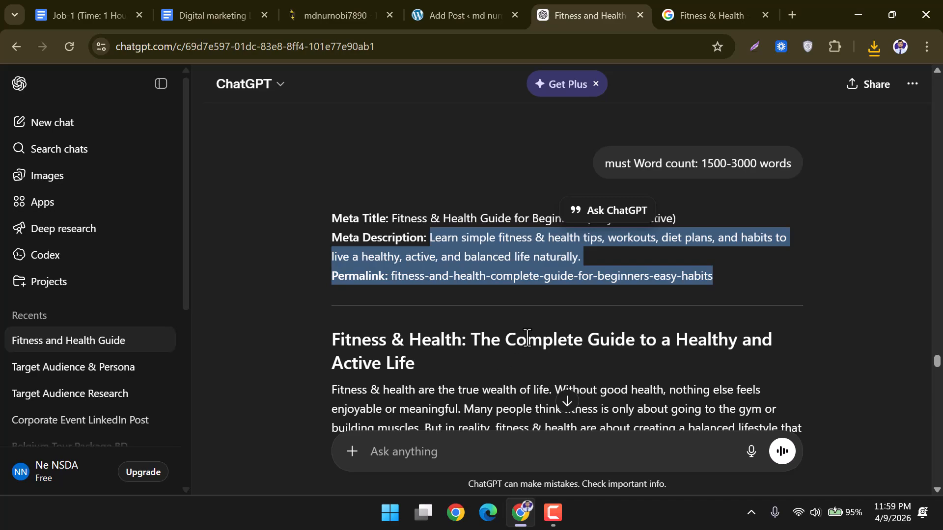
pyautogui.scroll(-20, 528, 337)
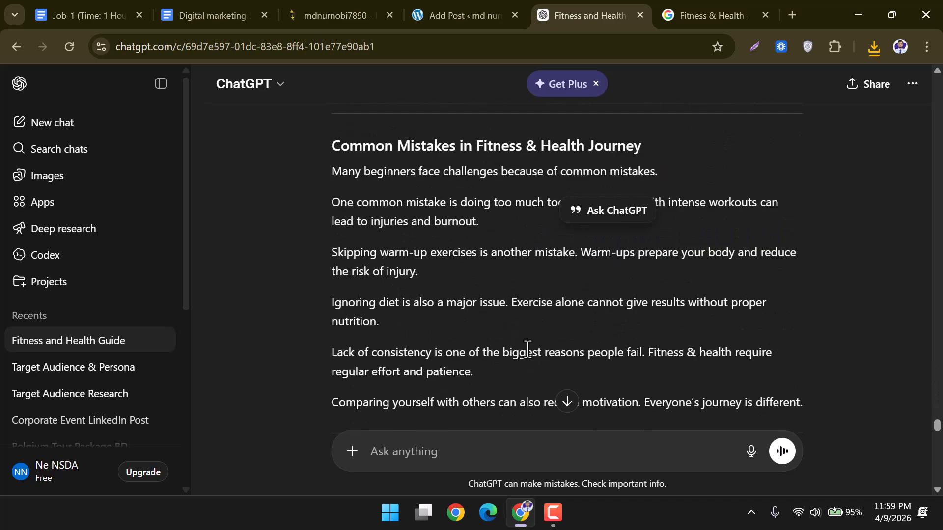
pyautogui.click(569, 403)
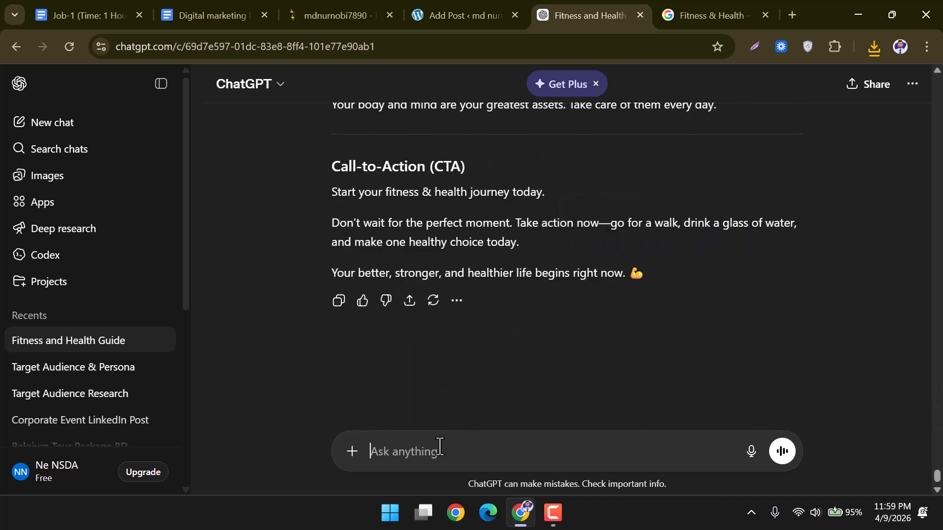
pyautogui.click(440, 446)
pyautogui.hotkey('ctrl', 'v')
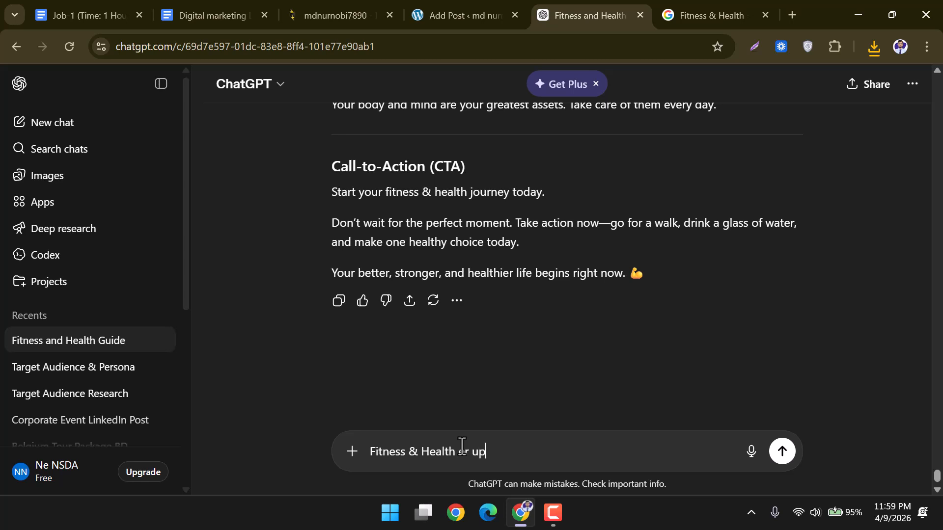
pyautogui.write('er upore promt daw image er jonno')
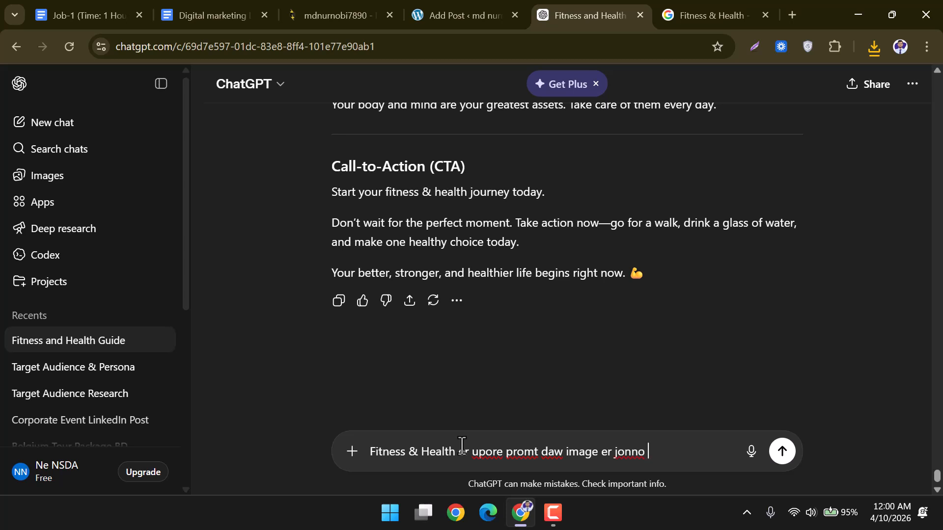
pyautogui.click(784, 452)
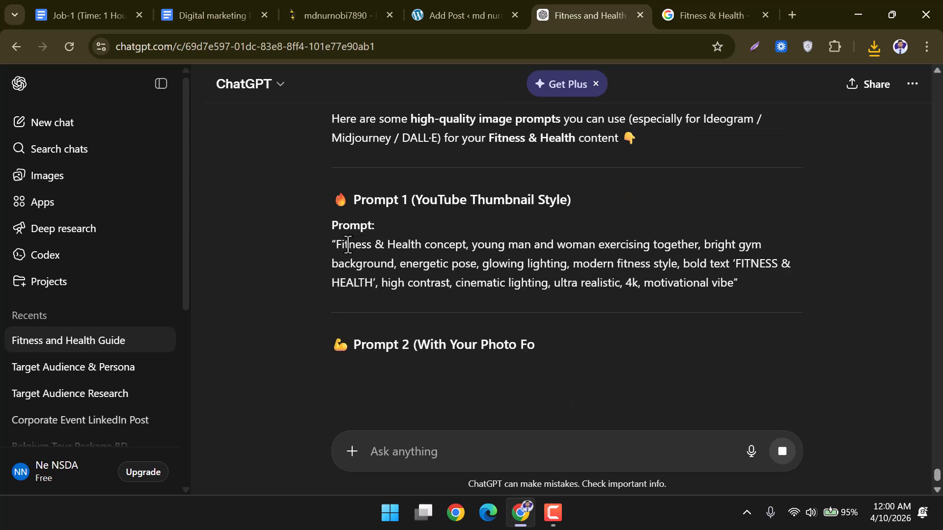
# Open Ideogram in a new tab and dismiss the Character introduction.
pyautogui.click(791, 15)
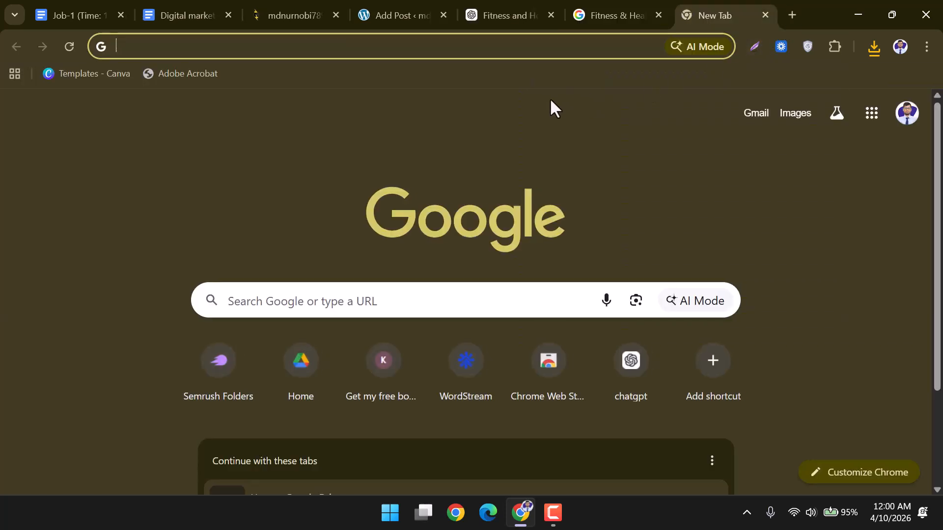
pyautogui.write('ide')
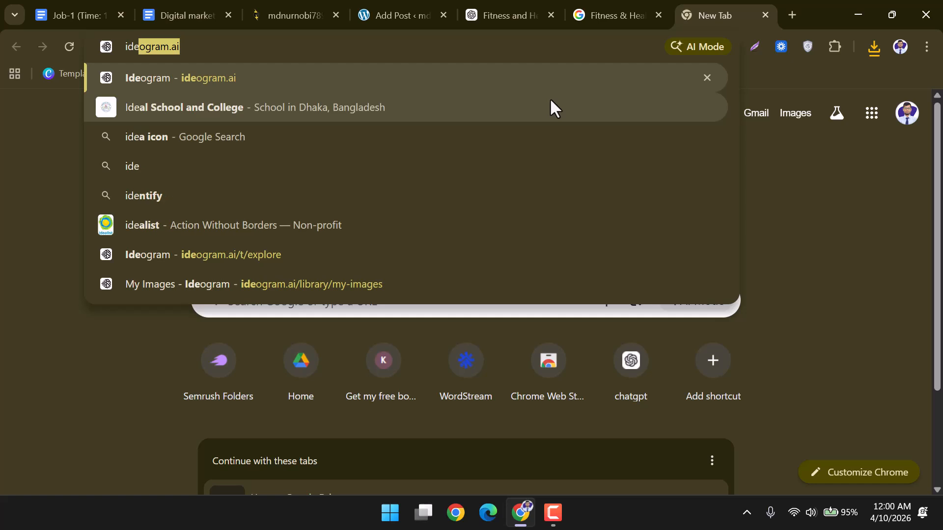
pyautogui.press('Return')
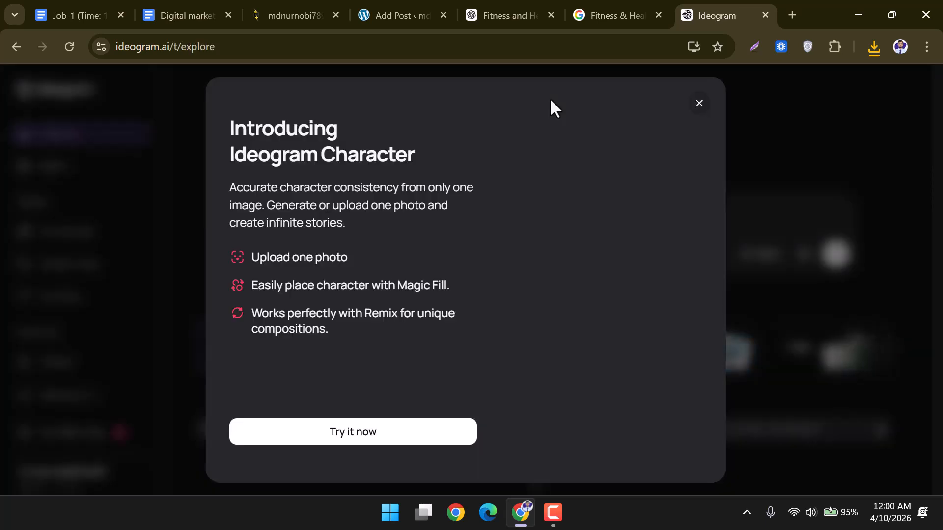
pyautogui.click(699, 104)
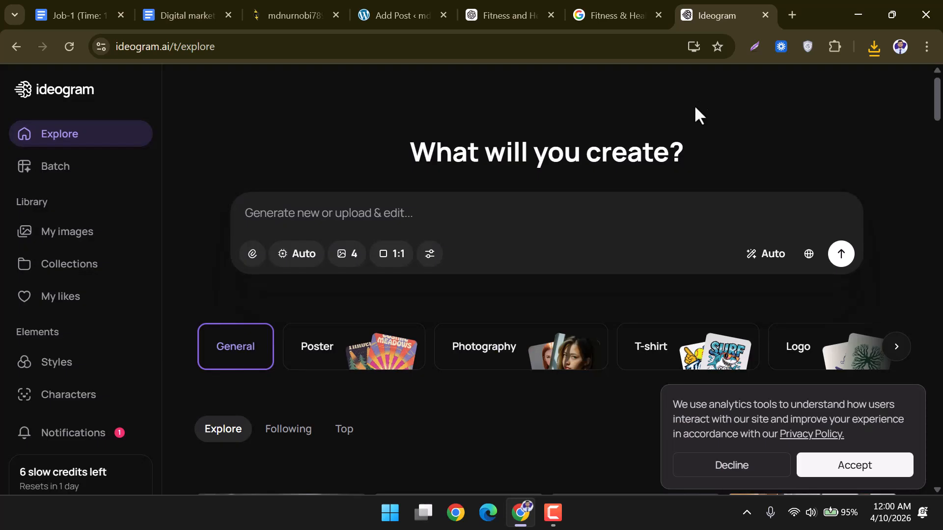
pyautogui.scroll(-2, 114, 319)
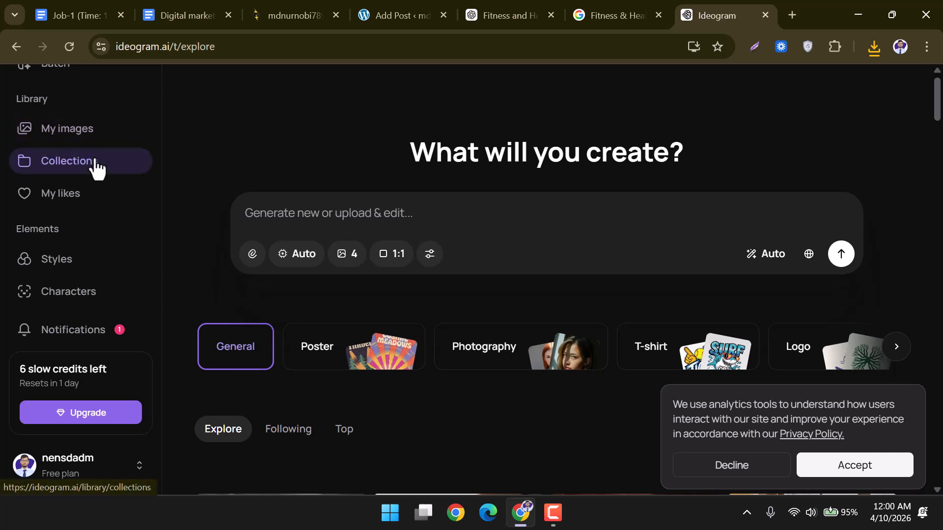
pyautogui.scroll(2, 13, 411)
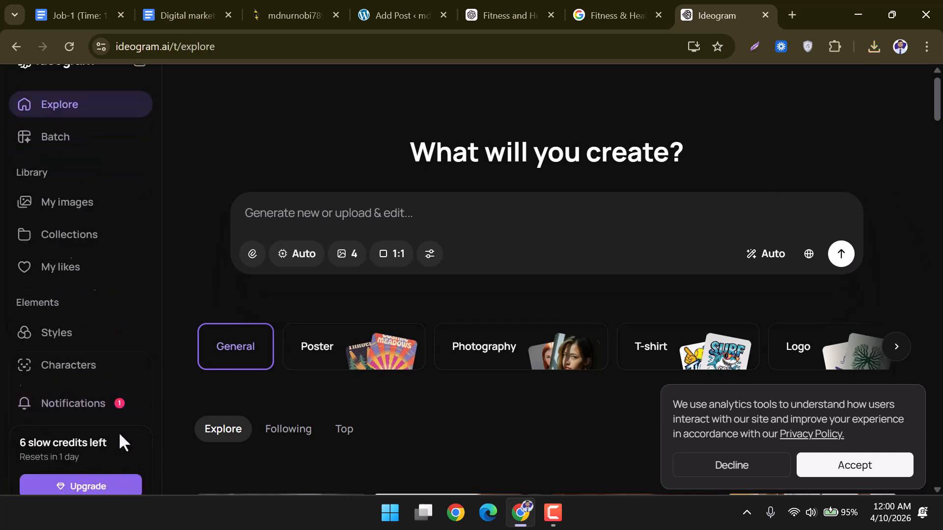
pyautogui.scroll(-2, 121, 442)
pyautogui.click(93, 476)
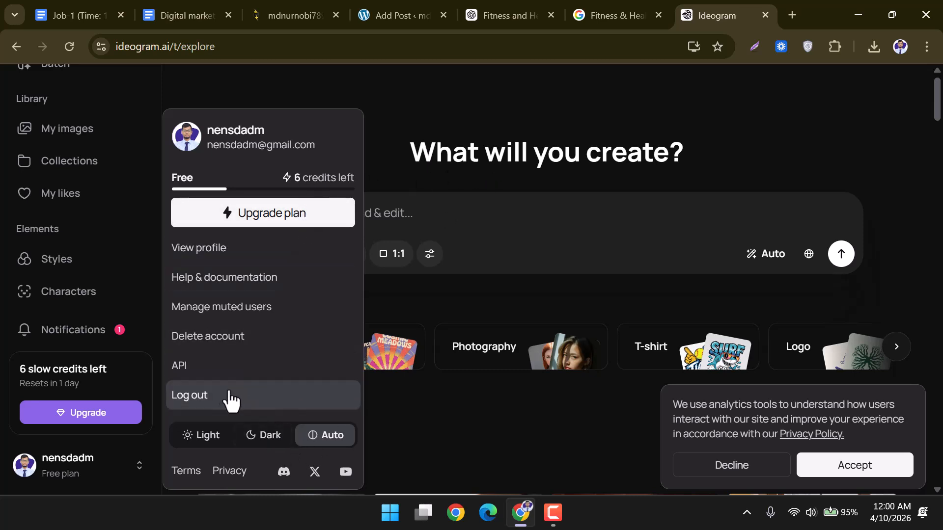
pyautogui.click(474, 123)
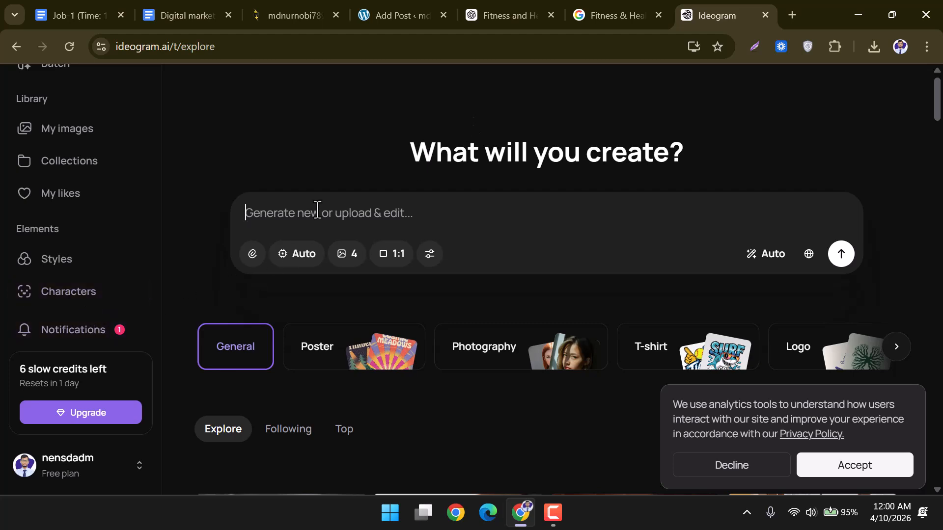
# Copy ChatGPT's Prompt 1 and paste it into Ideogram's prompt box.
pyautogui.click(594, 14)
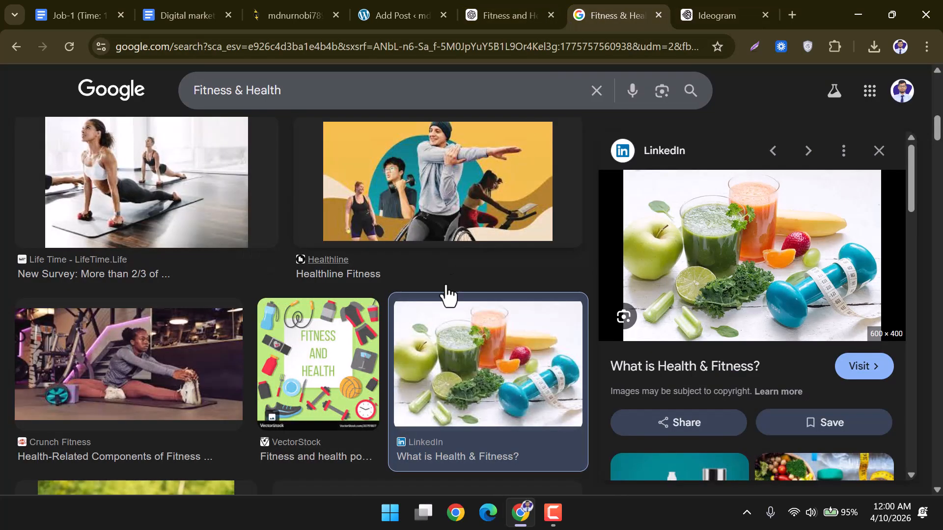
pyautogui.click(495, 8)
pyautogui.moveTo(324, 249); pyautogui.dragTo(744, 294)
pyautogui.hotkey('ctrl', 'c')
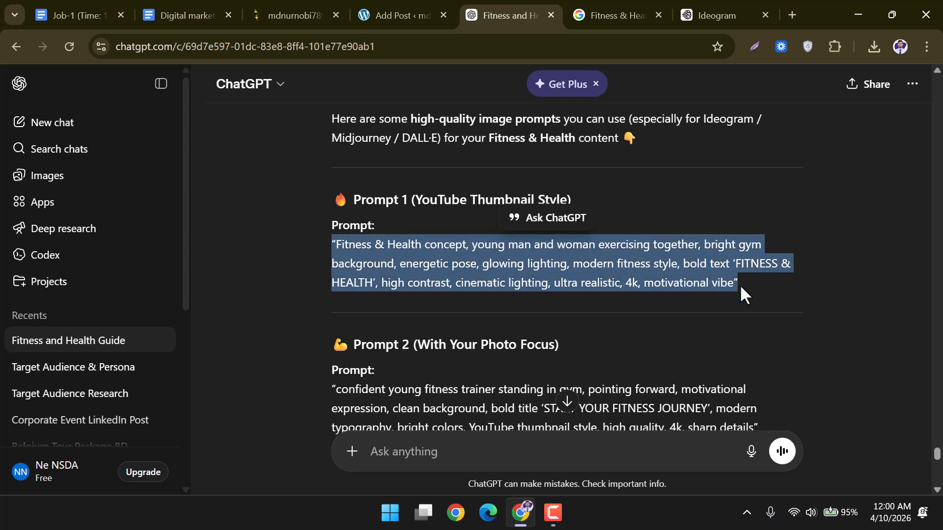
pyautogui.click(726, 13)
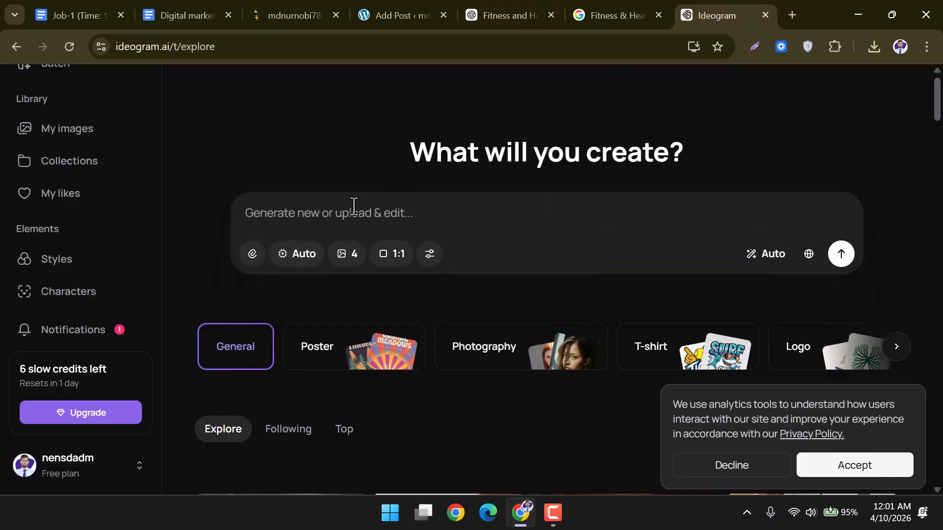
pyautogui.hotkey('ctrl', 'v')
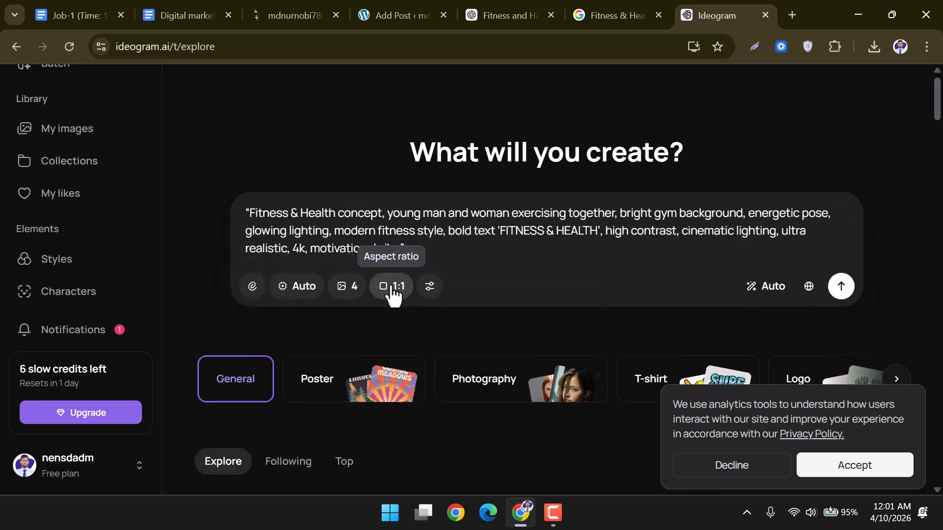
# Set the aspect ratio to 16:9 and generate the images.
pyautogui.click(393, 290)
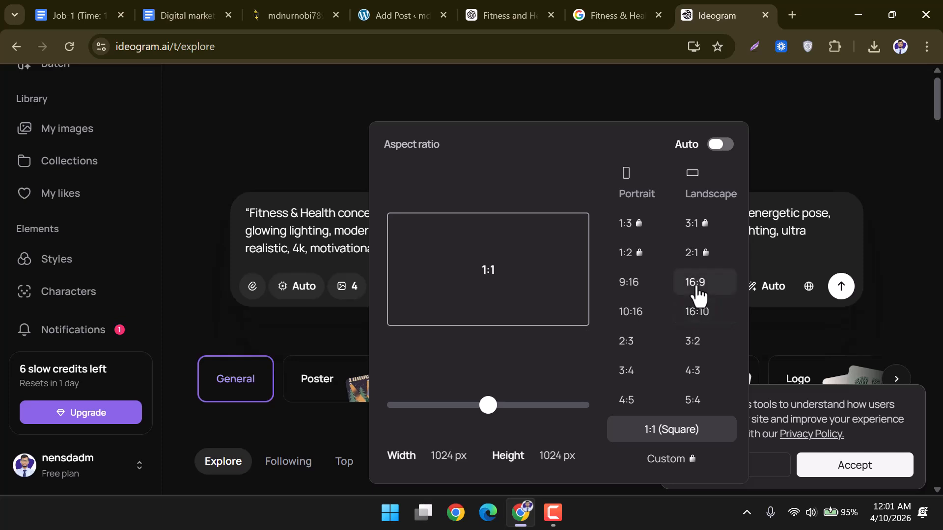
pyautogui.click(698, 295)
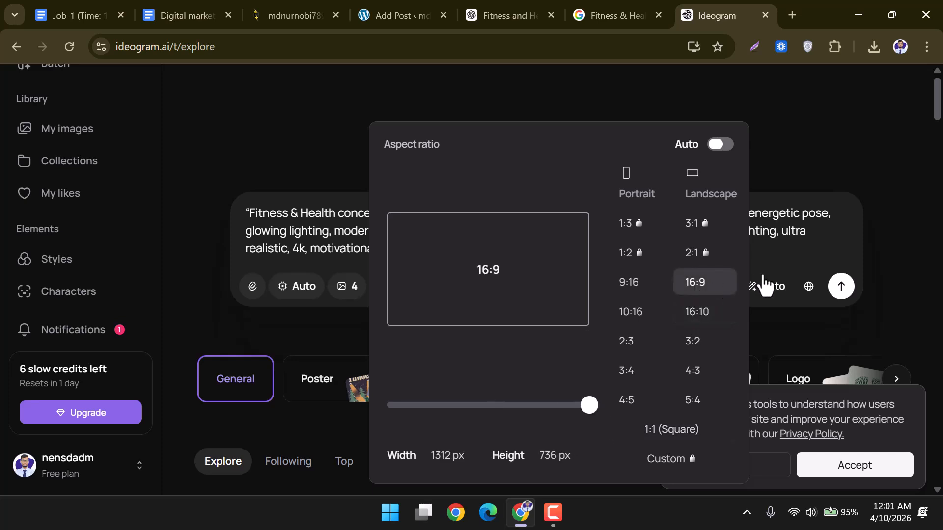
pyautogui.click(840, 241)
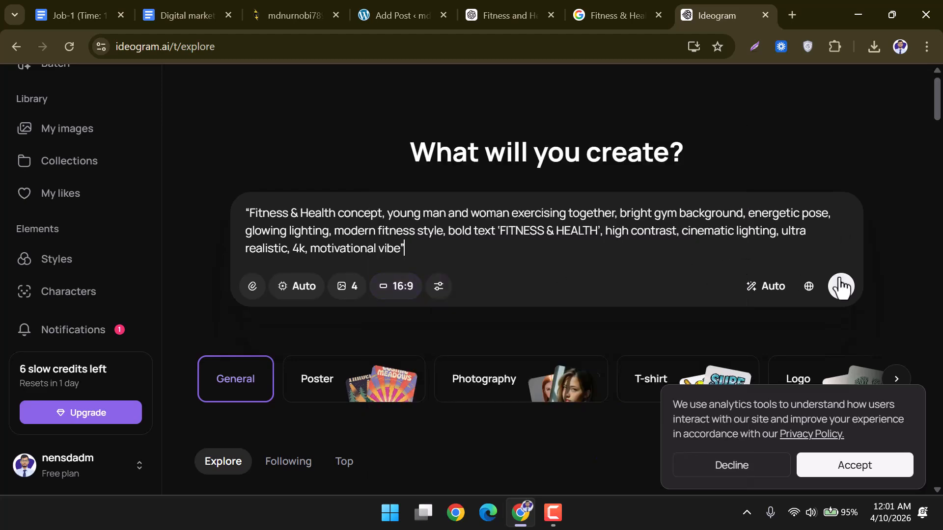
pyautogui.click(841, 286)
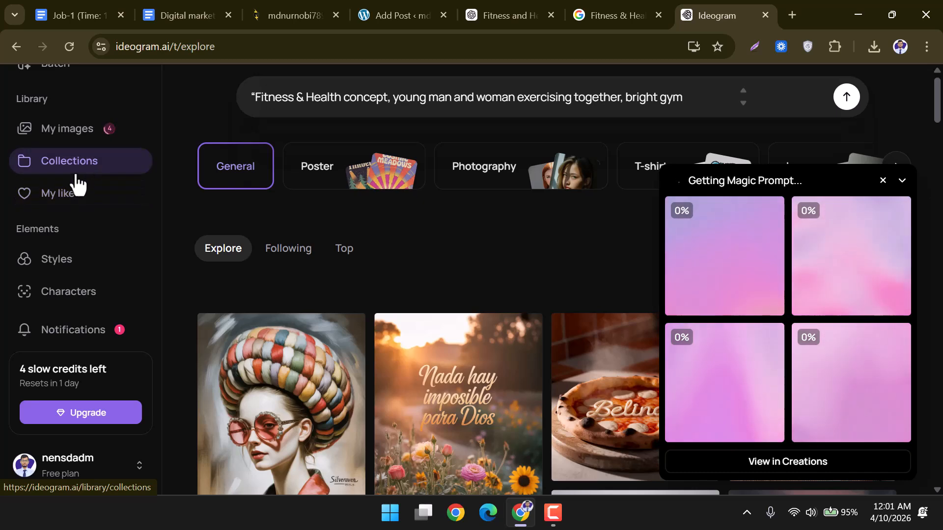
# Download the first Fitness & Health image from My images in SD quality.
pyautogui.click(84, 133)
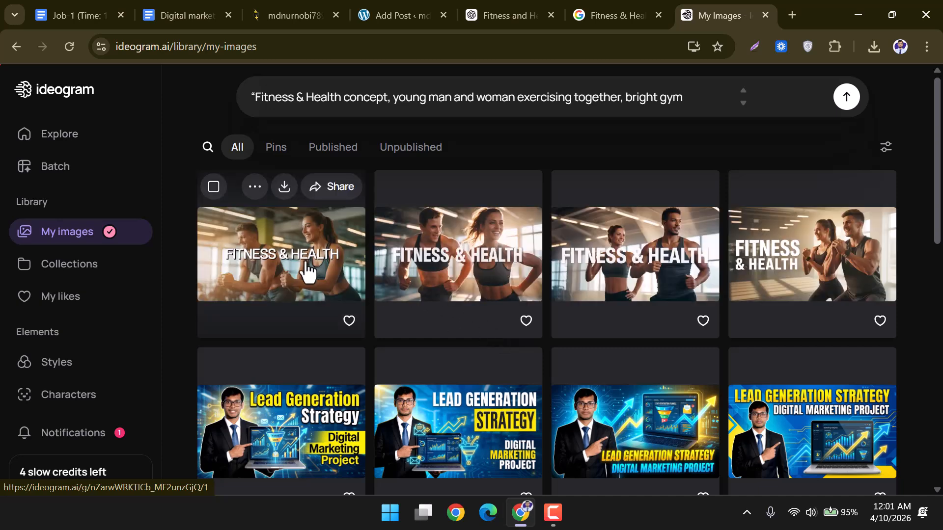
pyautogui.click(308, 269)
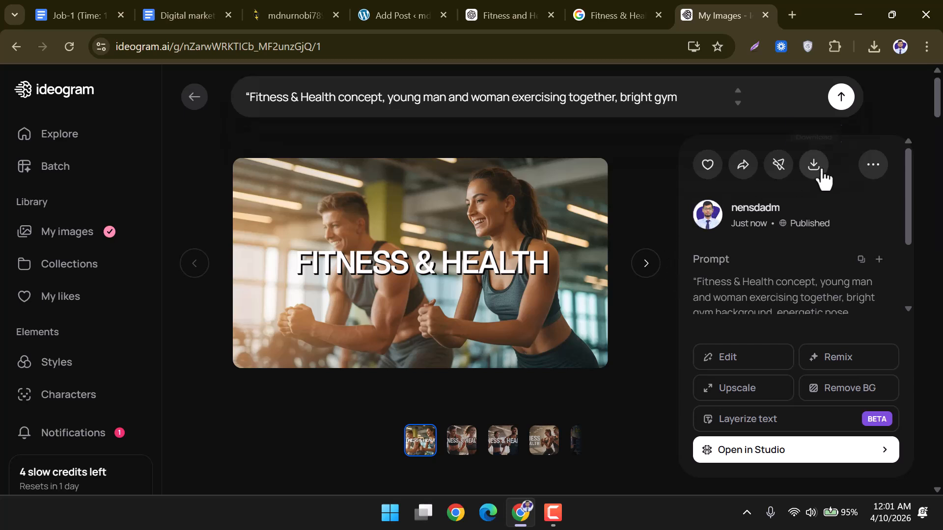
pyautogui.click(815, 169)
pyautogui.click(766, 204)
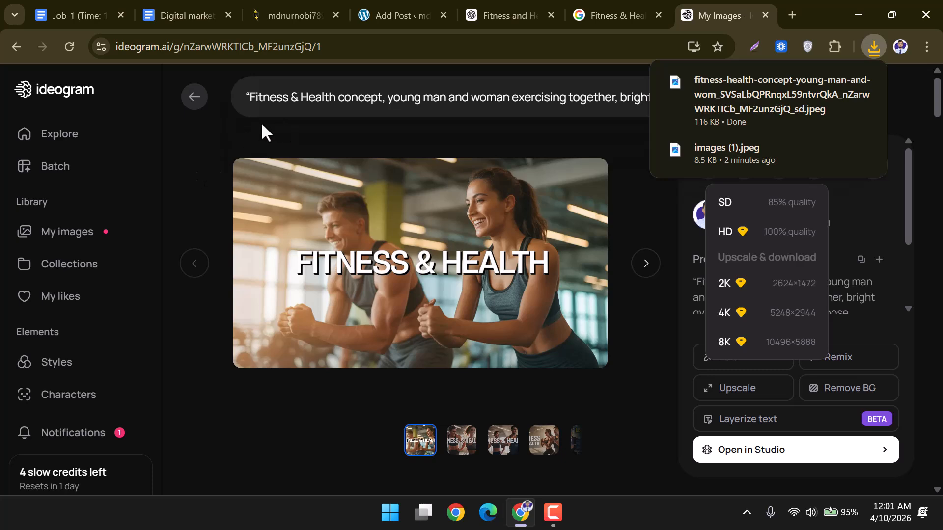
pyautogui.click(384, 103)
# Paste the fitness prompt back into Ideogram's prompt box for another four-image run.
pyautogui.click(486, 18)
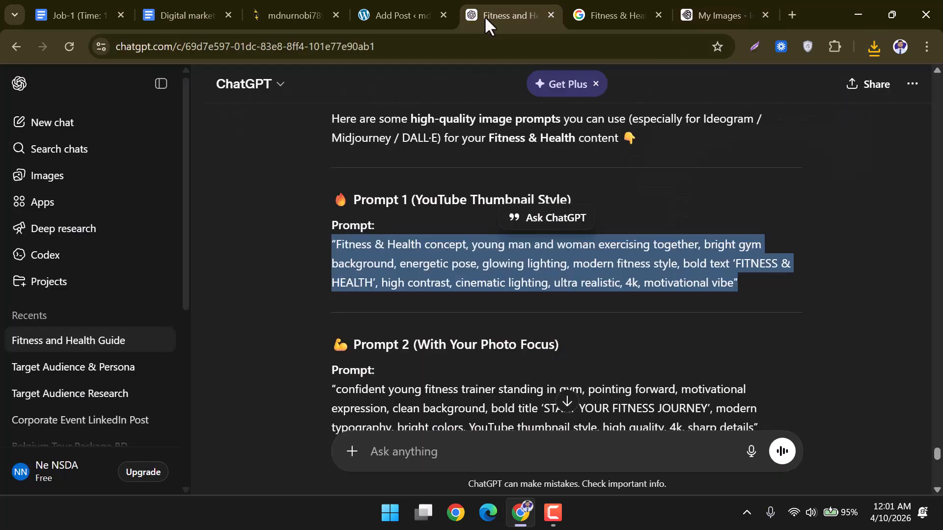
pyautogui.scroll(-3, 359, 307)
pyautogui.moveTo(333, 241); pyautogui.dragTo(756, 281)
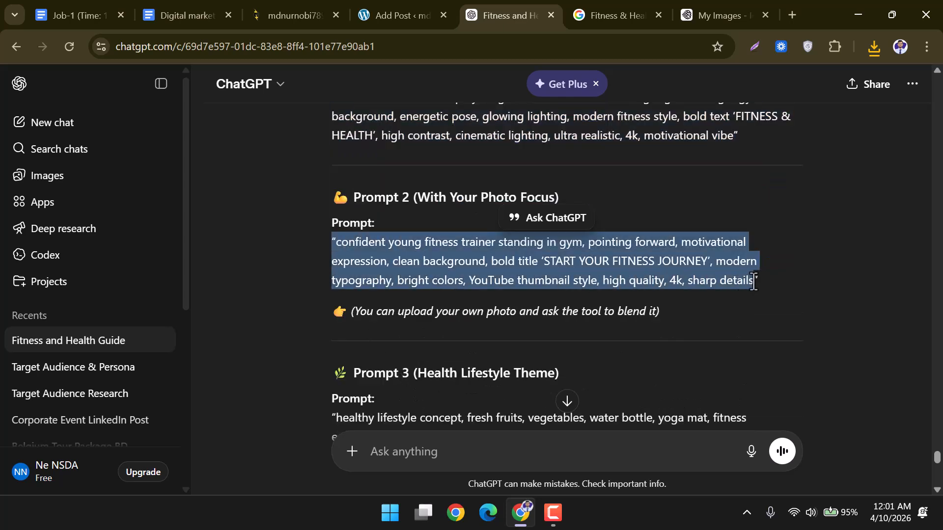
pyautogui.click(754, 282)
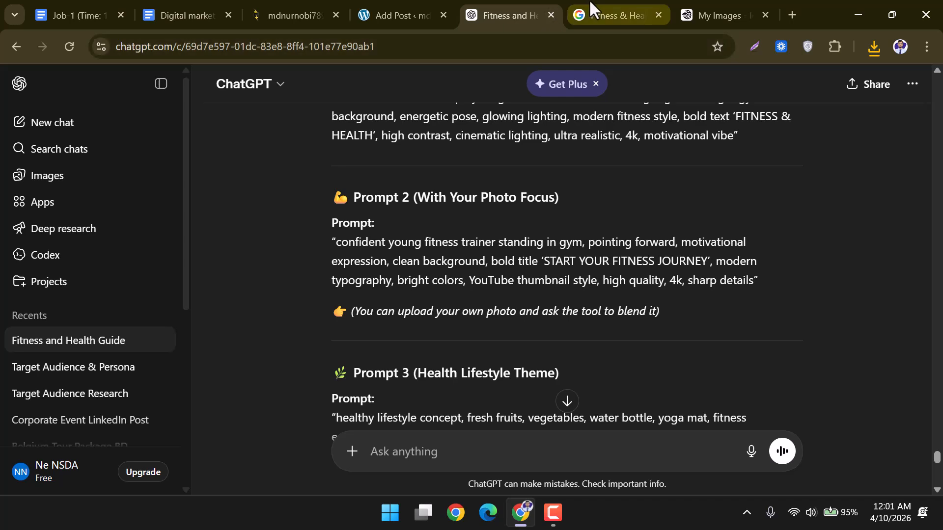
pyautogui.click(617, 5)
pyautogui.click(684, 13)
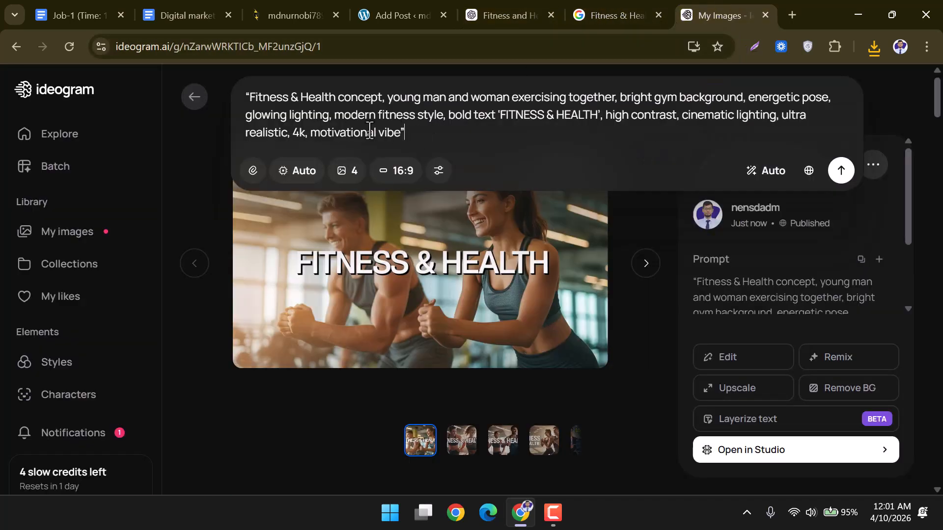
pyautogui.moveTo(406, 136); pyautogui.dragTo(204, 106)
pyautogui.hotkey('ctrl', 'v')
# Generate another Fitness & Health batch and open its gym workout image from My Images.
pyautogui.click(841, 171)
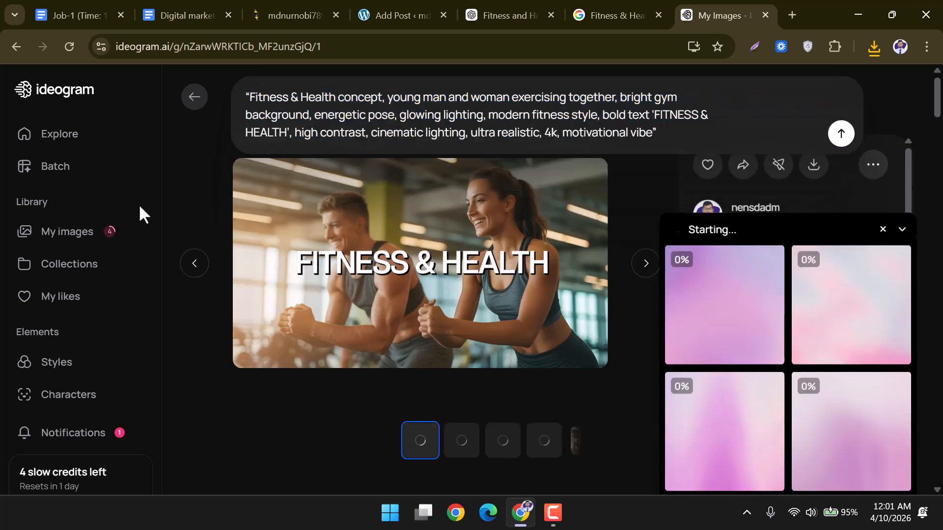
pyautogui.click(76, 234)
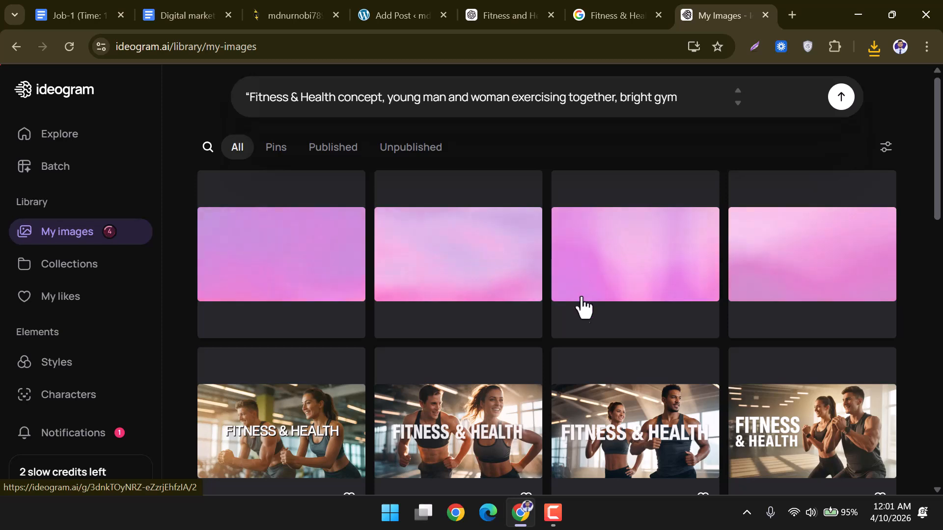
pyautogui.scroll(-3, 583, 294)
pyautogui.moveTo(560, 316)
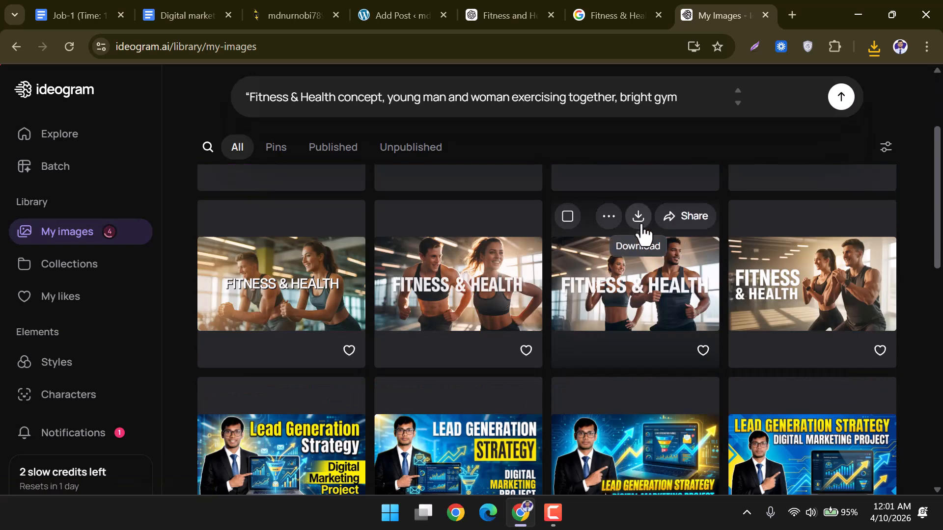
pyautogui.moveTo(831, 246)
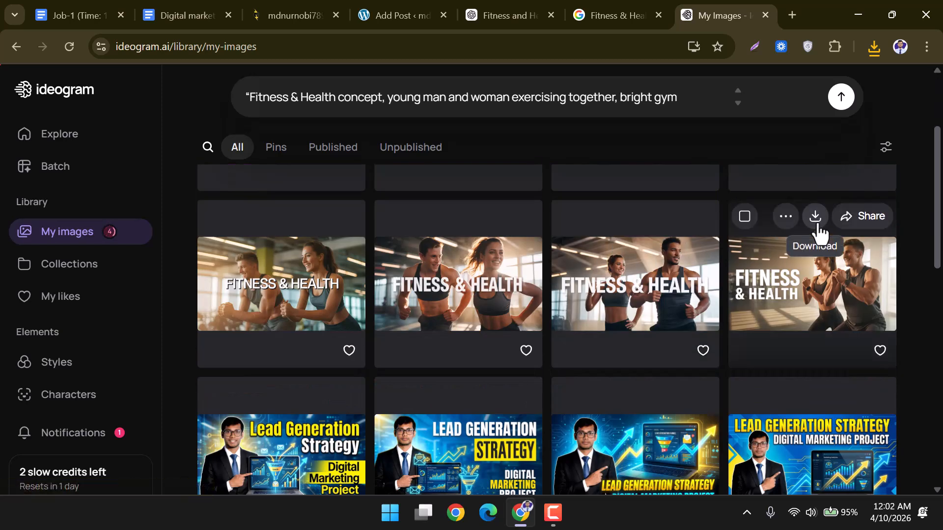
pyautogui.scroll(3, 582, 301)
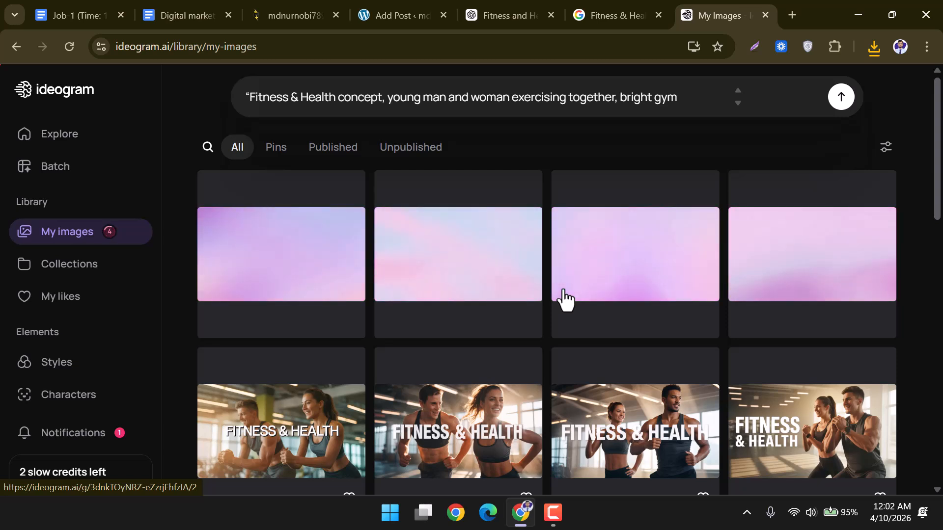
pyautogui.moveTo(605, 424)
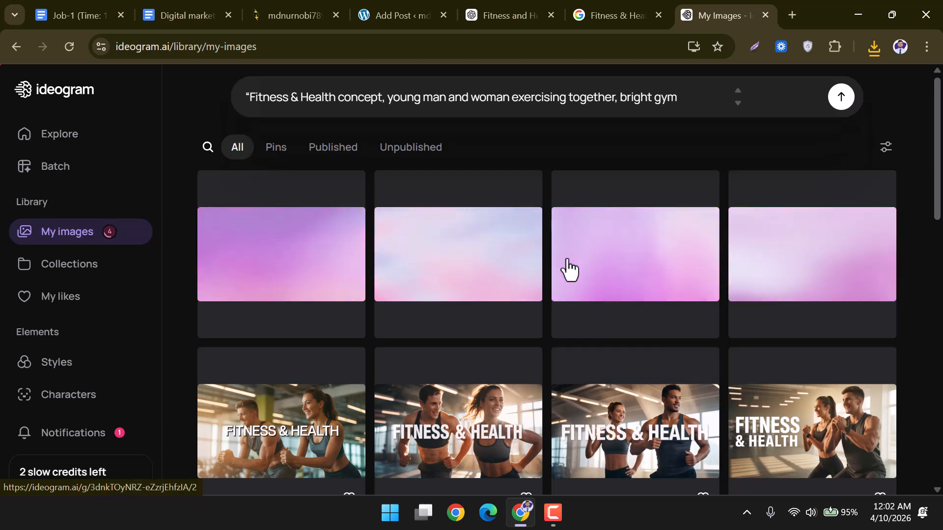
pyautogui.moveTo(617, 256)
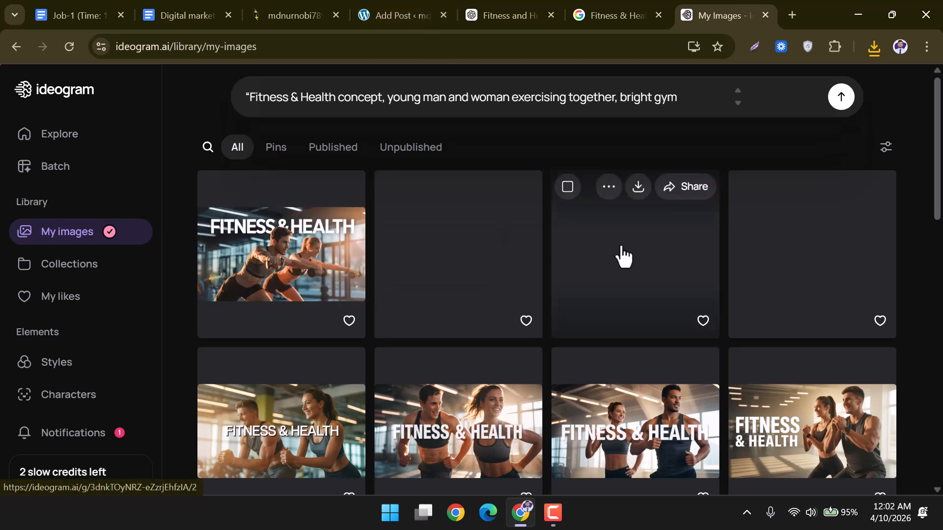
pyautogui.moveTo(501, 260)
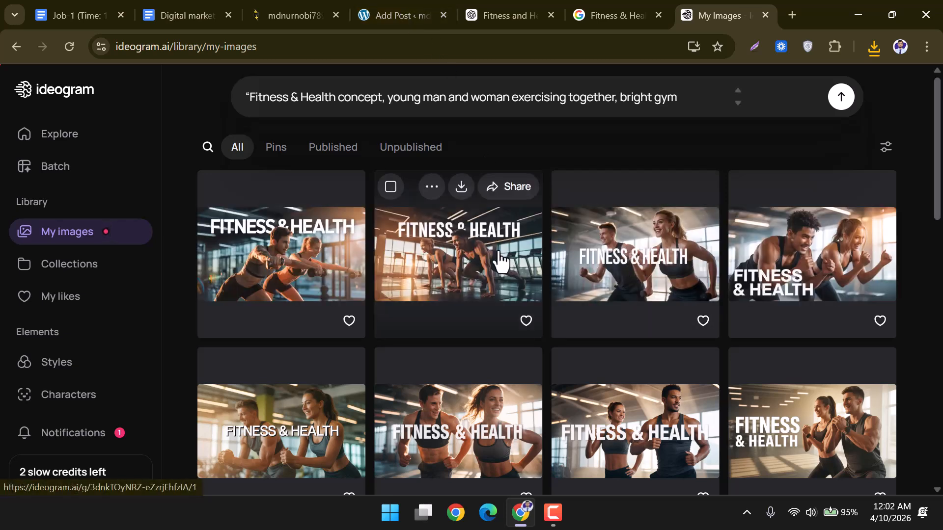
pyautogui.click(500, 260)
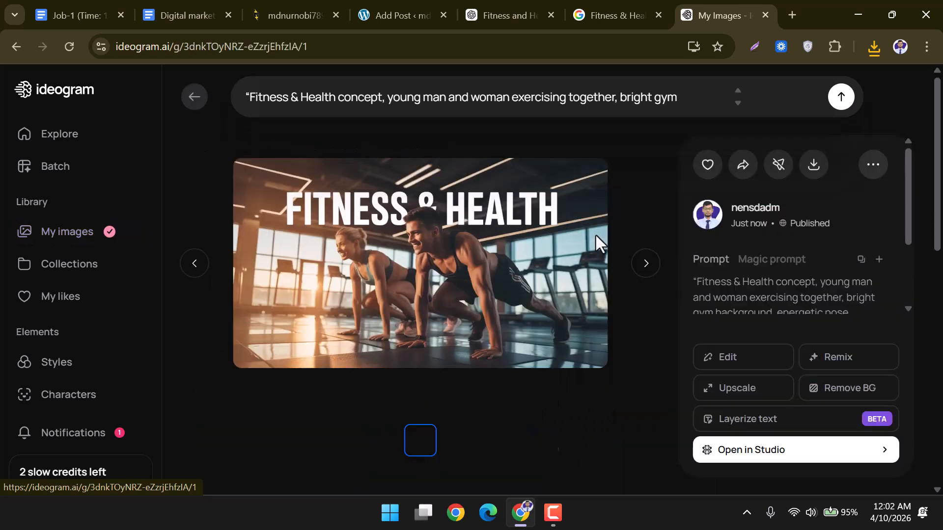
# Download the gym image in SD quality, then bring back ChatGPT's Prompts 3 and 4.
pyautogui.click(815, 168)
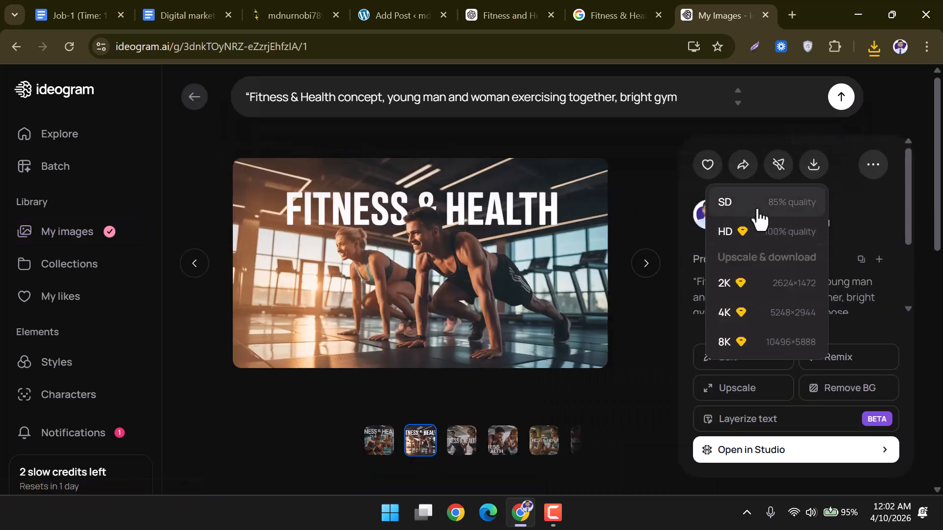
pyautogui.click(786, 202)
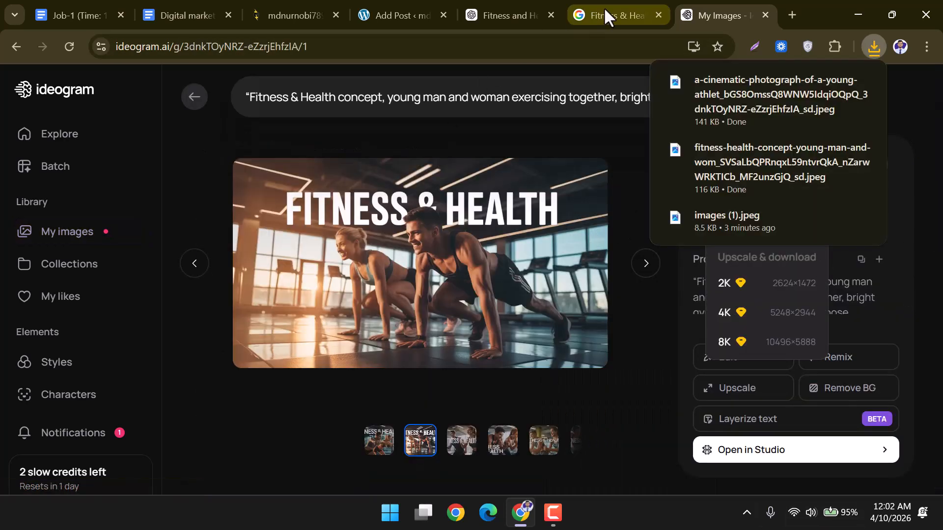
pyautogui.click(537, 7)
pyautogui.scroll(-4, 538, 300)
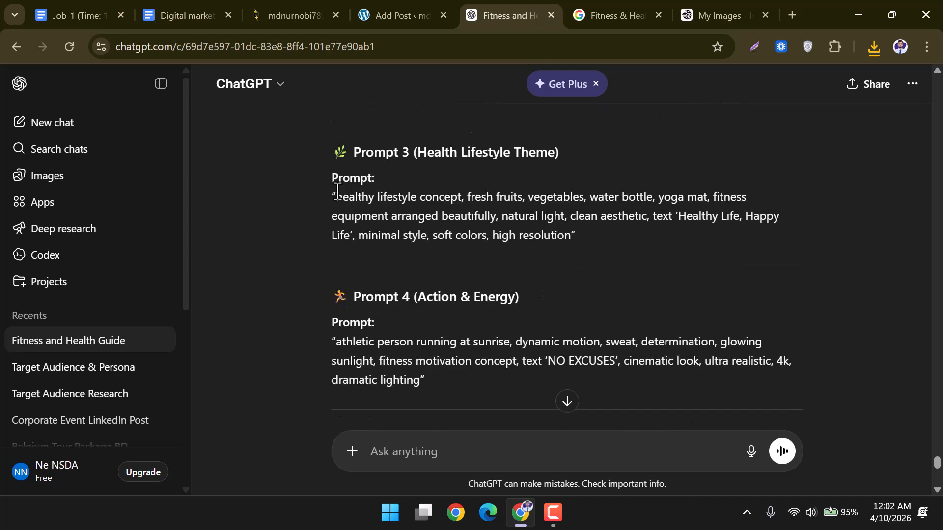
# Replace the Ideogram prompt with ChatGPT's Prompt 3, generate four images, and view My Images.
pyautogui.moveTo(335, 192)
pyautogui.mouseDown()
pyautogui.moveTo(565, 216)
pyautogui.moveTo(578, 237)
pyautogui.mouseUp()
pyautogui.hotkey('ctrl', 'c')
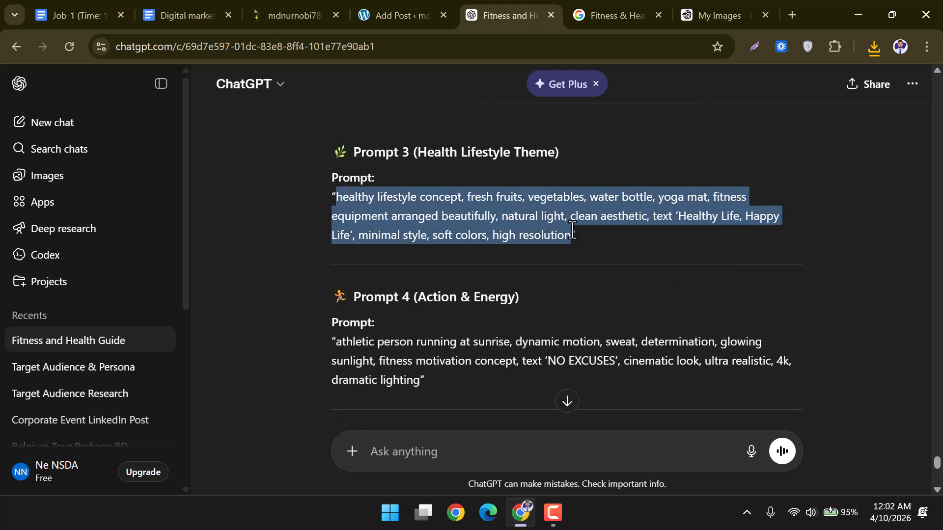
pyautogui.click(690, 9)
pyautogui.click(306, 103)
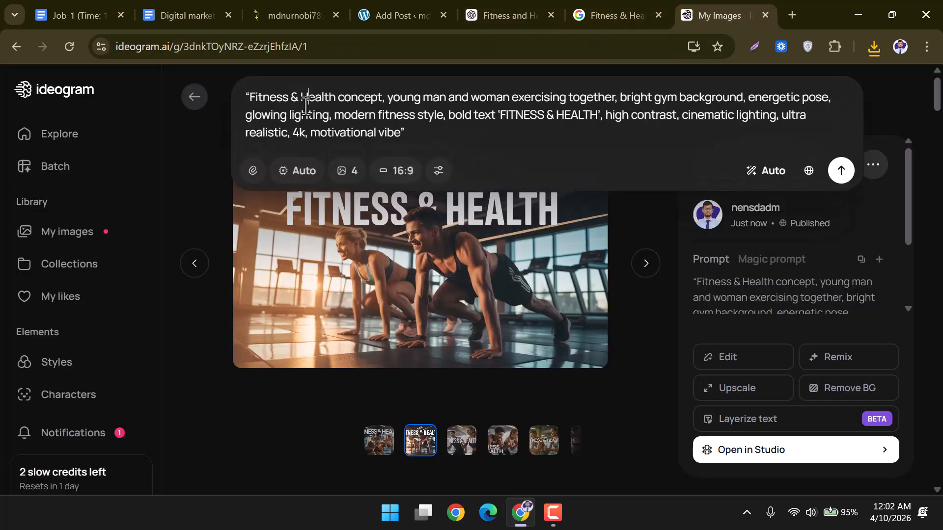
pyautogui.moveTo(414, 138); pyautogui.dragTo(229, 99)
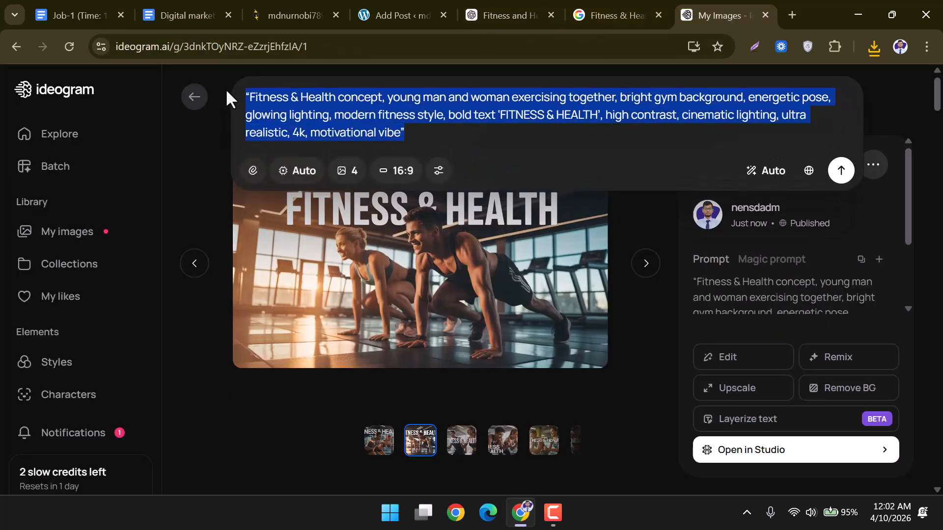
pyautogui.hotkey('ctrl', 'v')
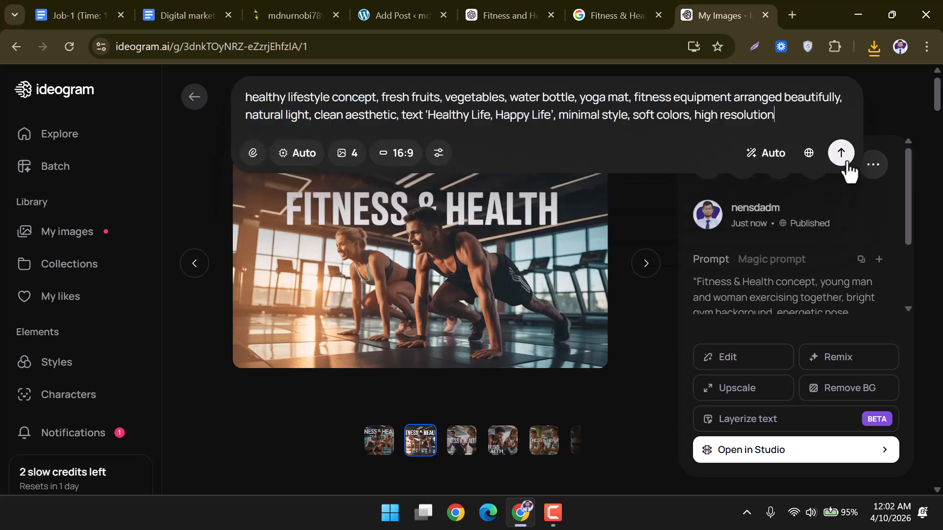
pyautogui.click(844, 161)
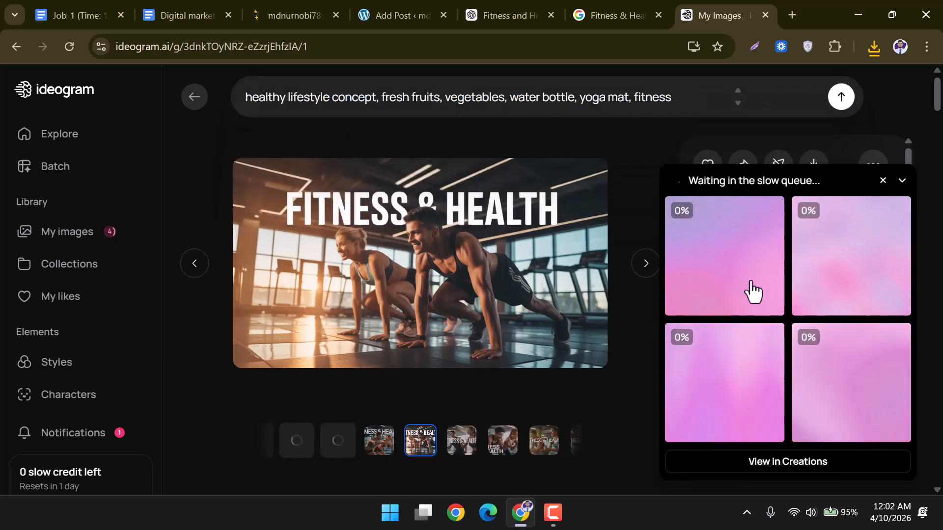
pyautogui.click(97, 239)
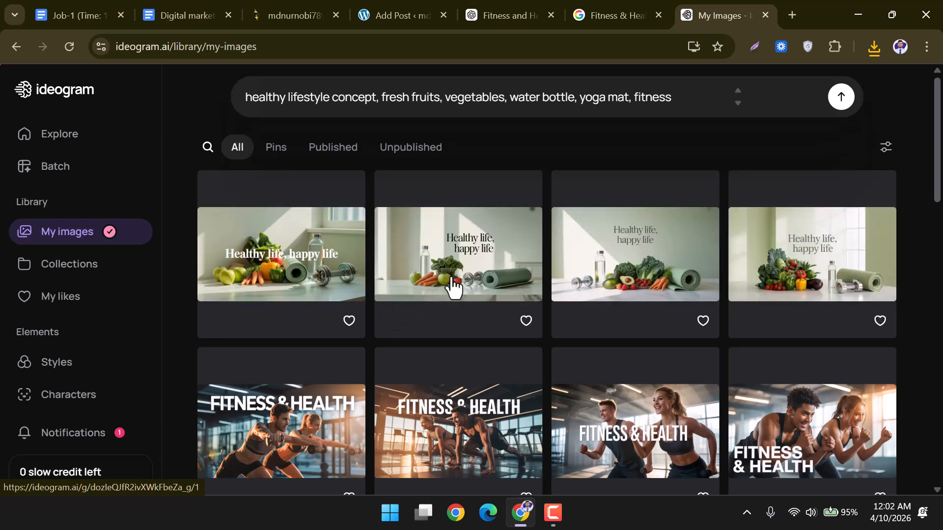
# Download the third 'Healthy life' image in SD, then place the cursor after the WordPress post title.
pyautogui.moveTo(484, 265)
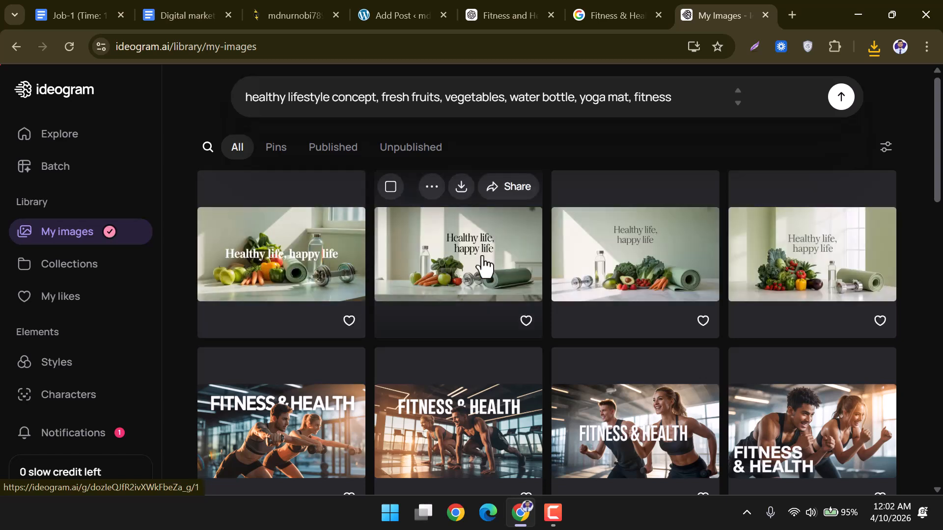
pyautogui.click(629, 264)
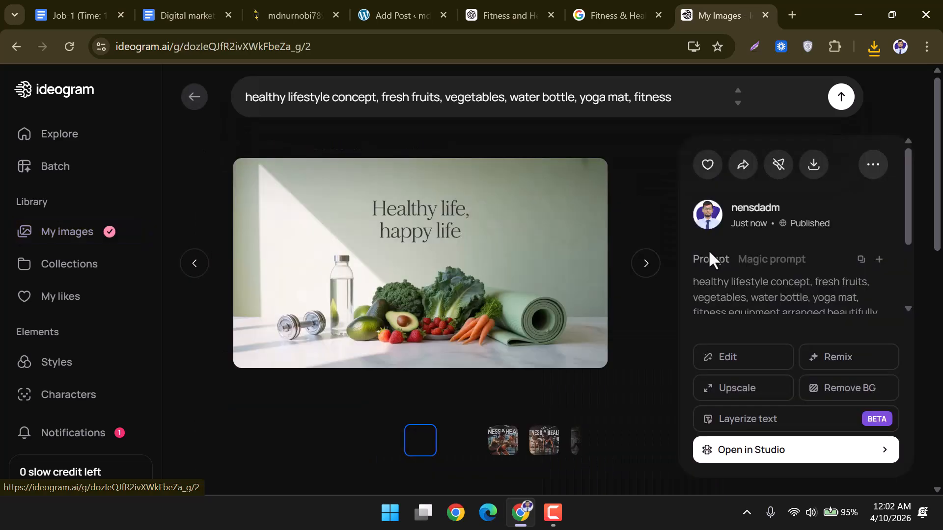
pyautogui.click(812, 167)
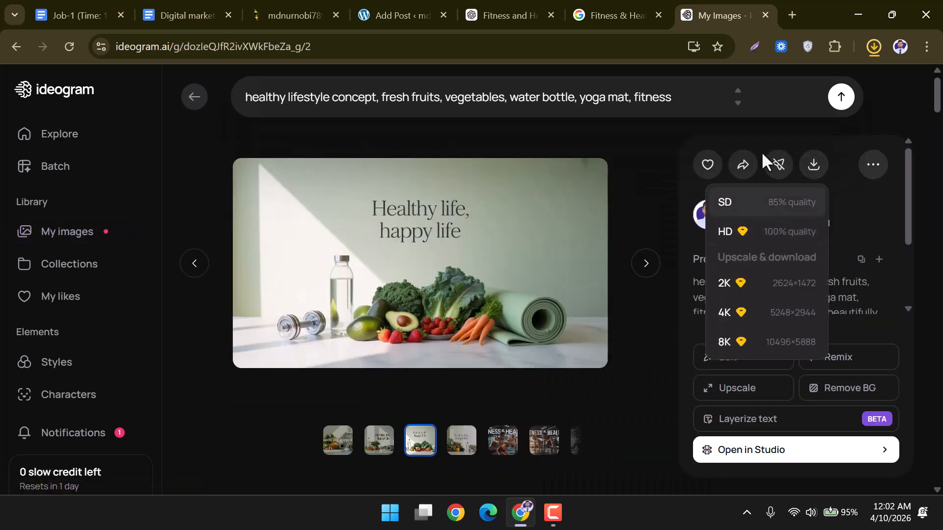
pyautogui.click(781, 212)
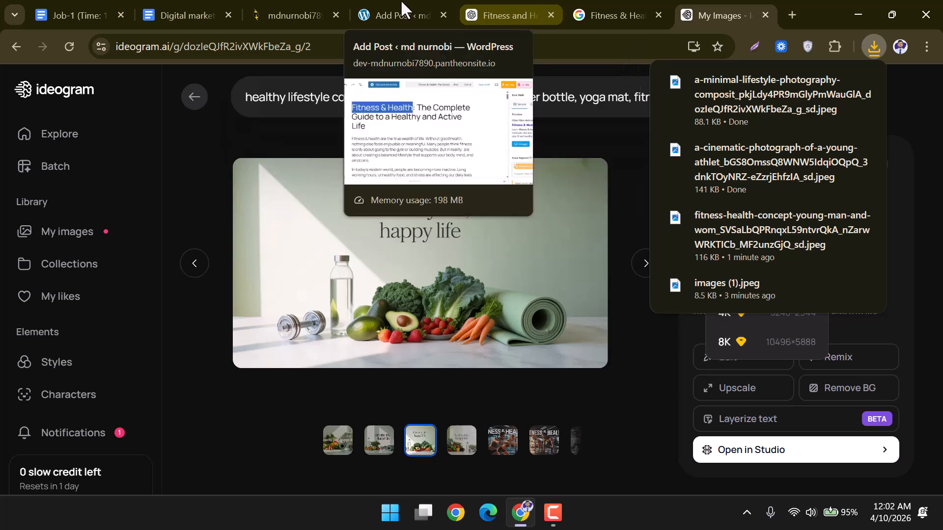
pyautogui.click(388, 15)
pyautogui.click(160, 248)
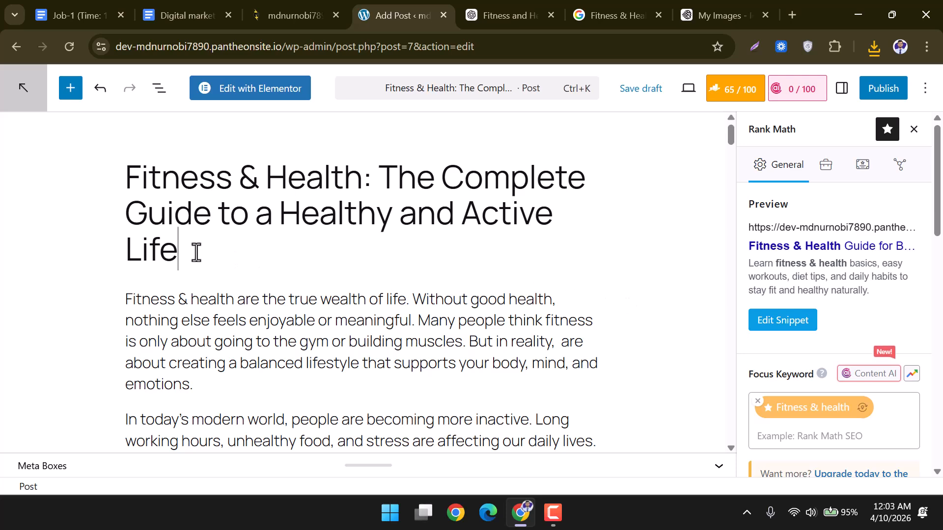
# Add an Image block below the title and upload the Healthy life jpeg into it.
pyautogui.scroll(-1, 455, 317)
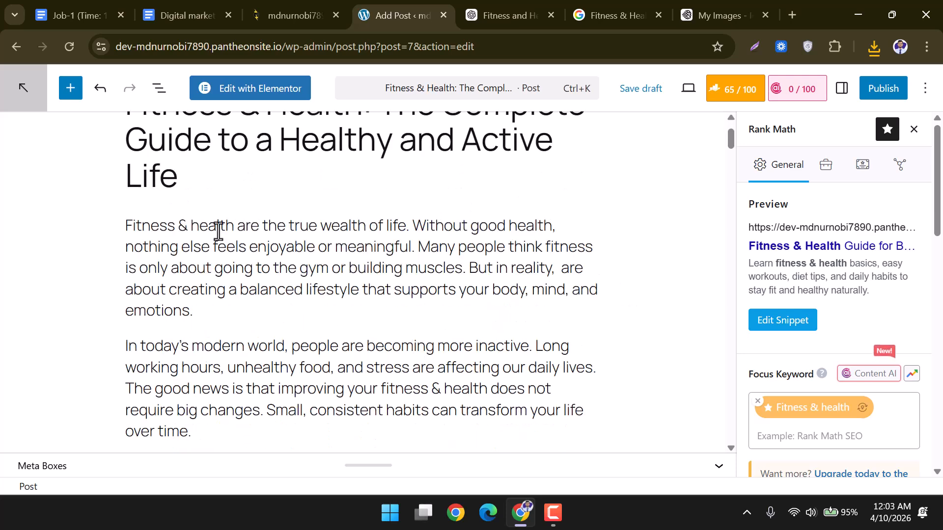
pyautogui.scroll(1, 190, 237)
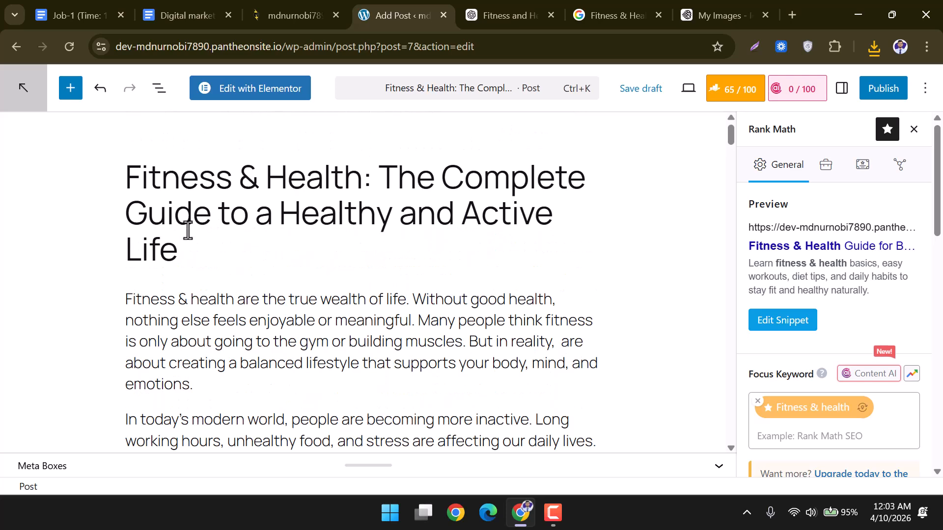
pyautogui.press('Return')
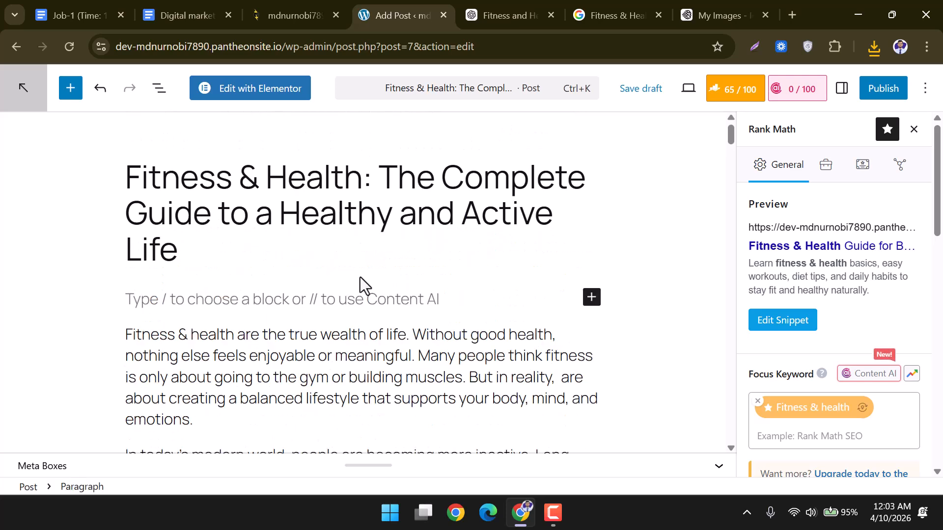
pyautogui.click(592, 297)
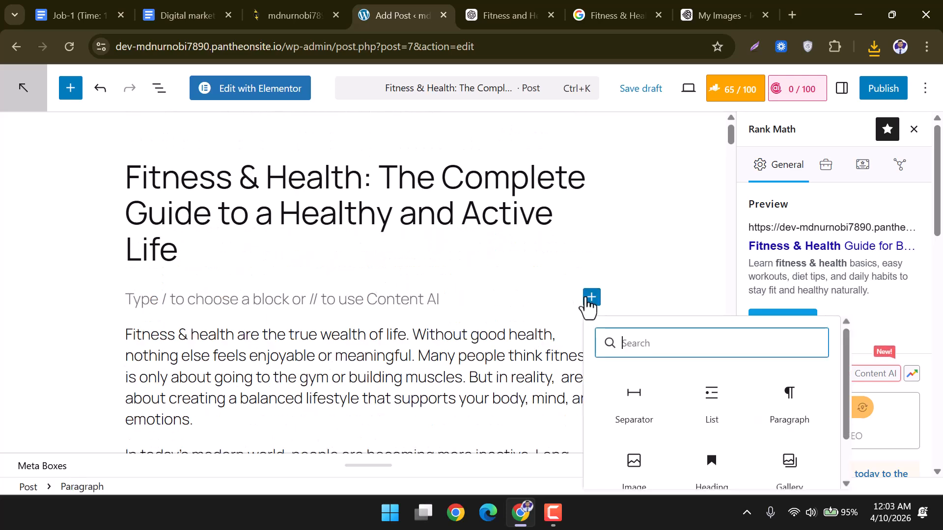
pyautogui.scroll(-1, 697, 402)
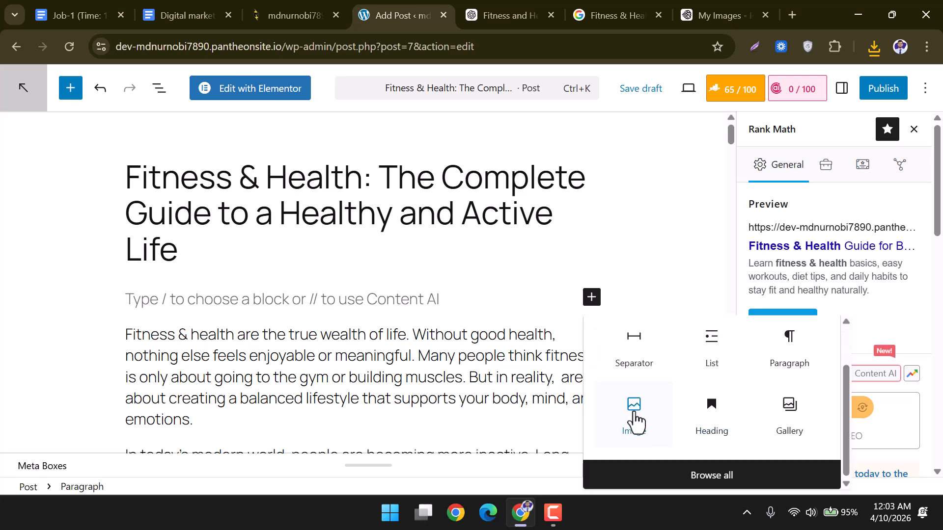
pyautogui.click(634, 418)
pyautogui.click(171, 378)
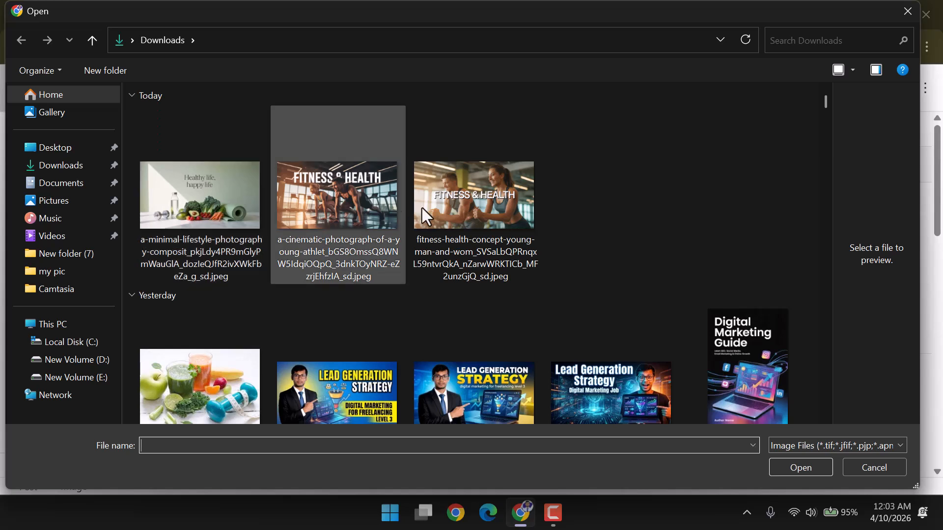
pyautogui.click(202, 210)
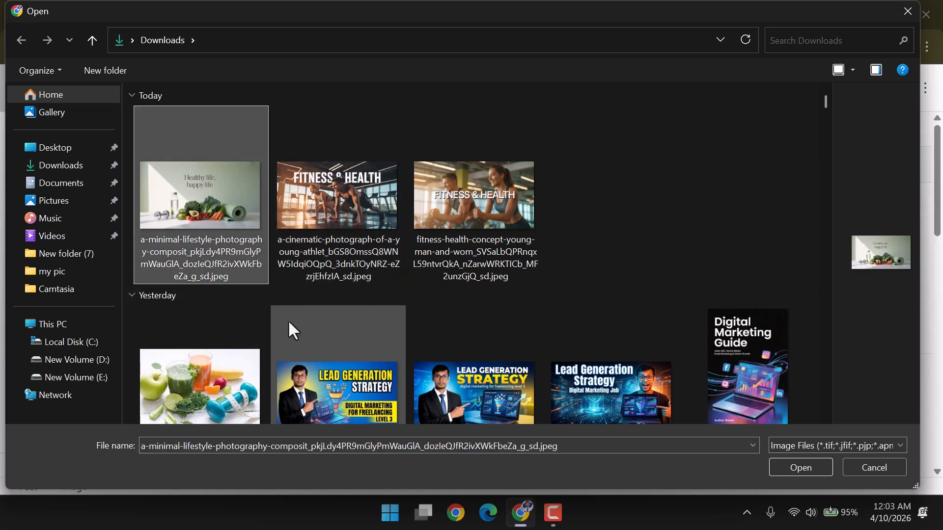
pyautogui.click(800, 466)
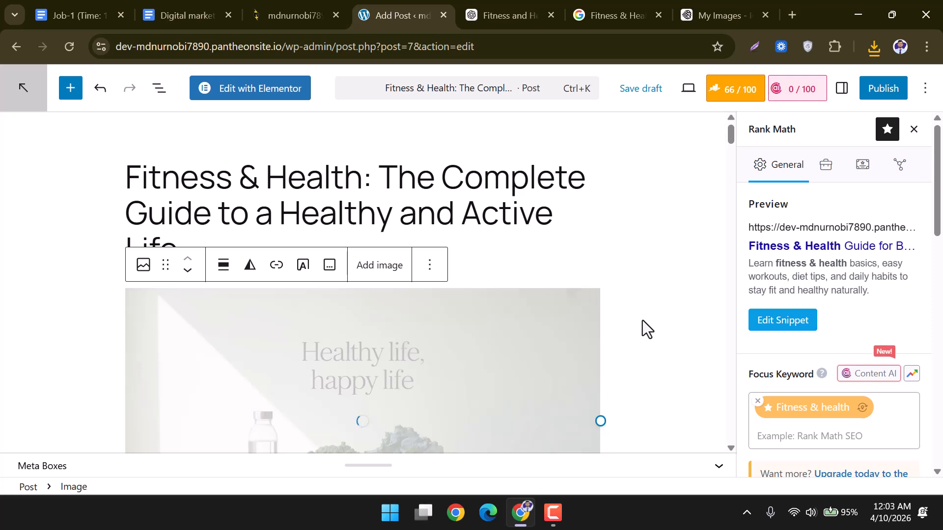
# Keep the image at full size, deselect it, and review its placement above the first paragraph.
pyautogui.scroll(-2, 643, 320)
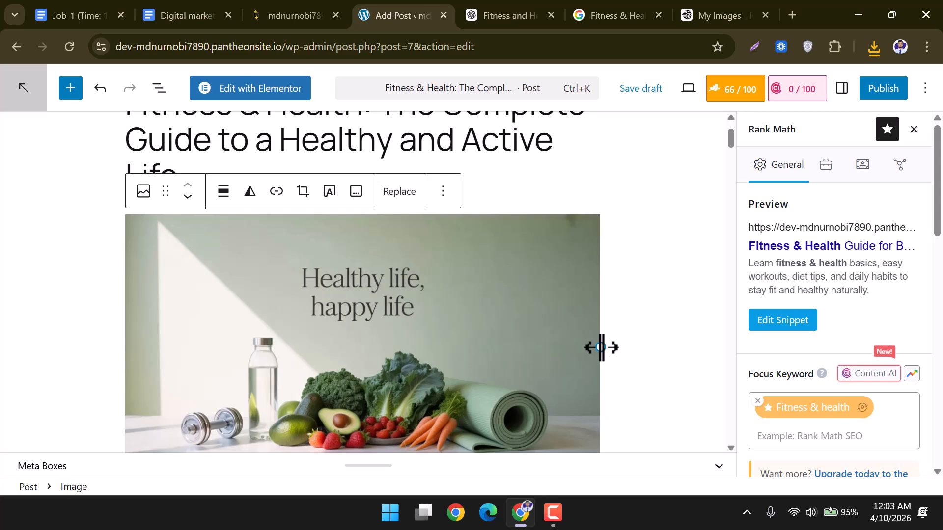
pyautogui.scroll(-5, 540, 339)
pyautogui.scroll(2, 479, 314)
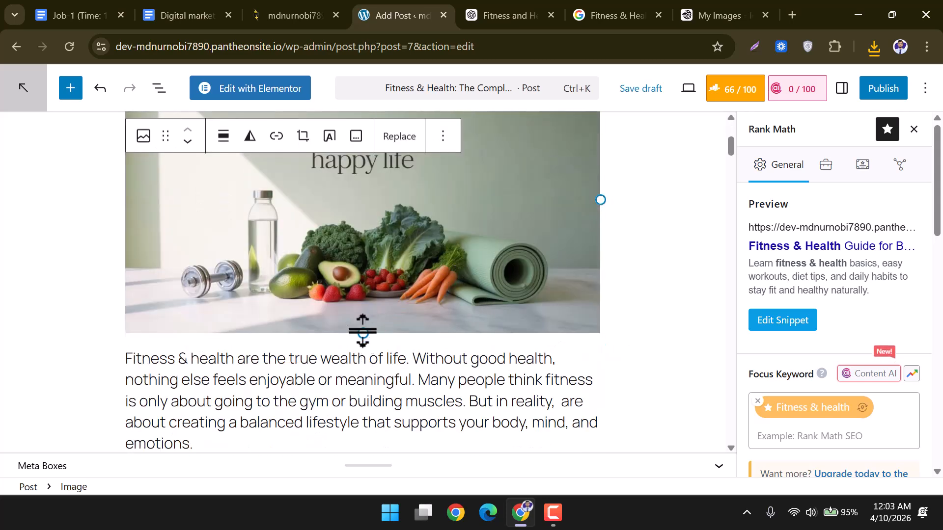
pyautogui.moveTo(362, 331); pyautogui.dragTo(385, 337)
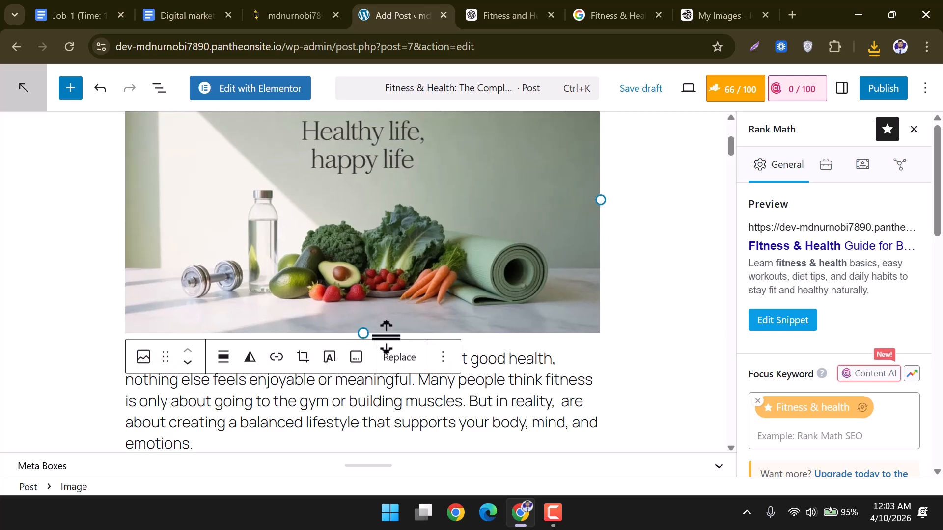
pyautogui.click(656, 275)
pyautogui.scroll(5, 635, 319)
pyautogui.scroll(-2, 635, 319)
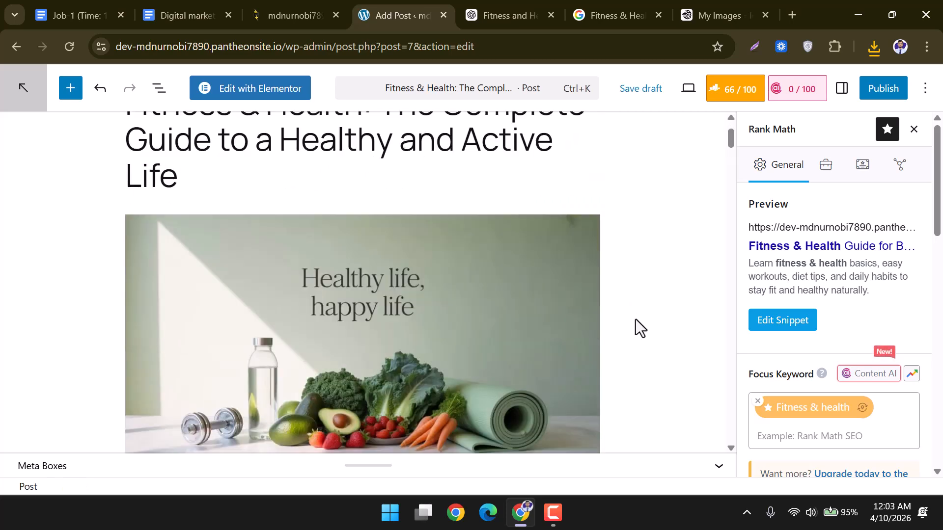
pyautogui.scroll(-1, 635, 319)
pyautogui.scroll(2, 605, 321)
pyautogui.scroll(-1, 606, 319)
pyautogui.scroll(1, 606, 320)
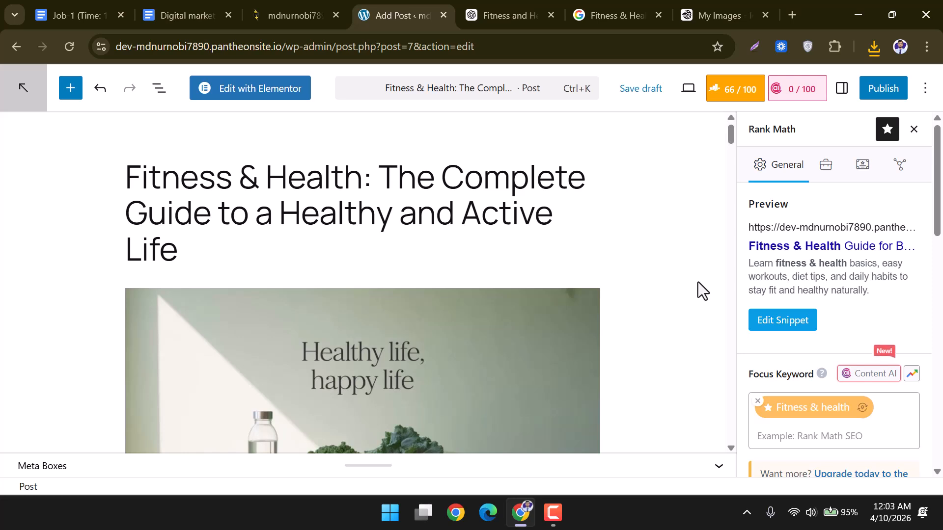
pyautogui.scroll(-1, 706, 285)
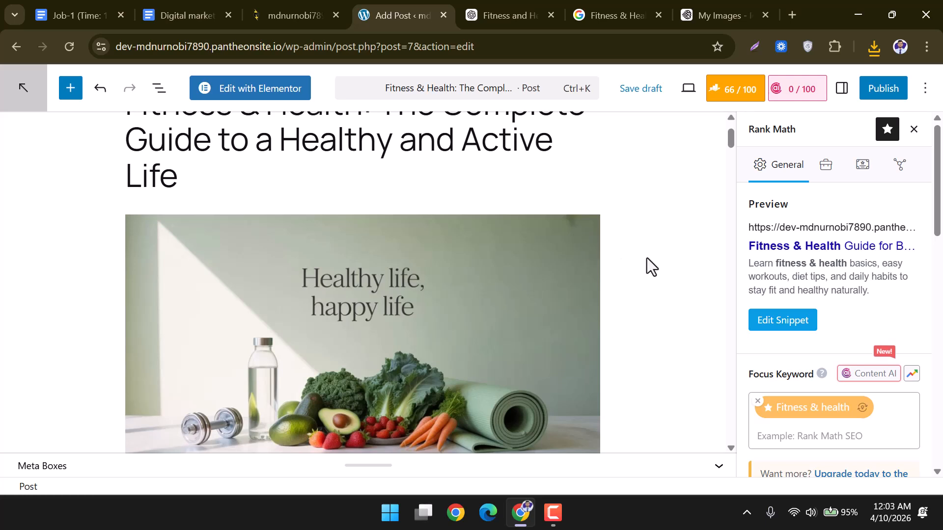
pyautogui.scroll(1, 646, 258)
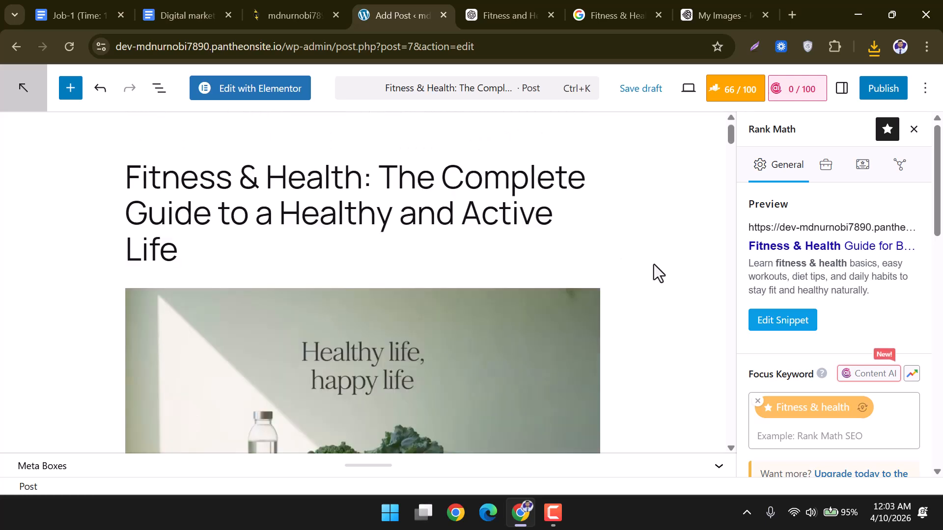
pyautogui.click(842, 90)
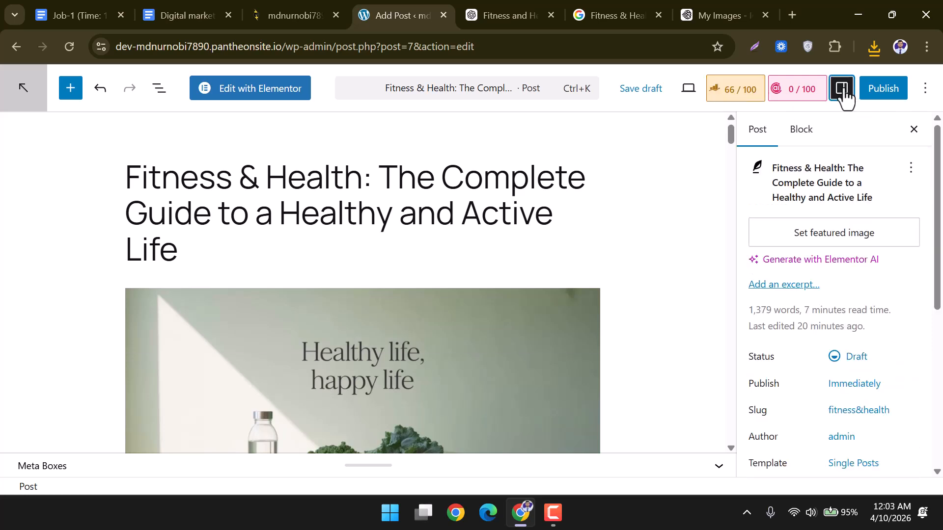
pyautogui.scroll(-1, 535, 309)
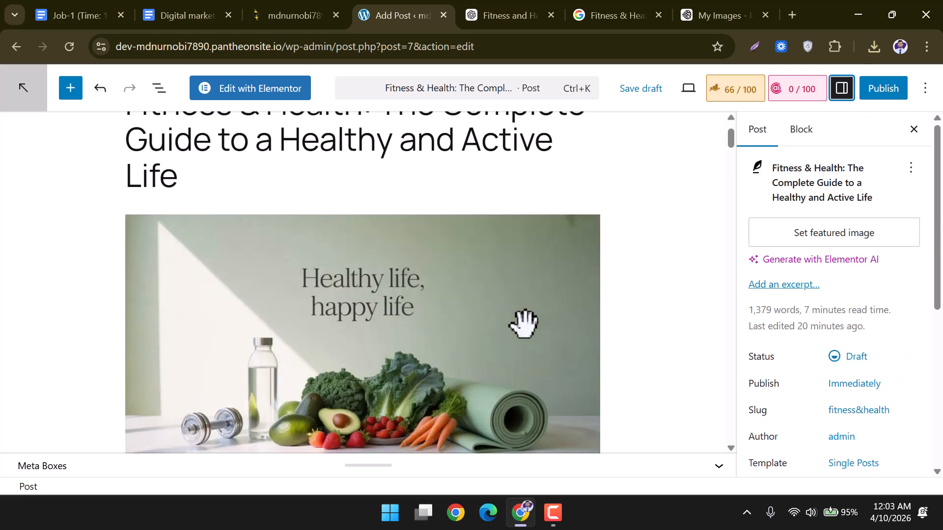
pyautogui.click(503, 307)
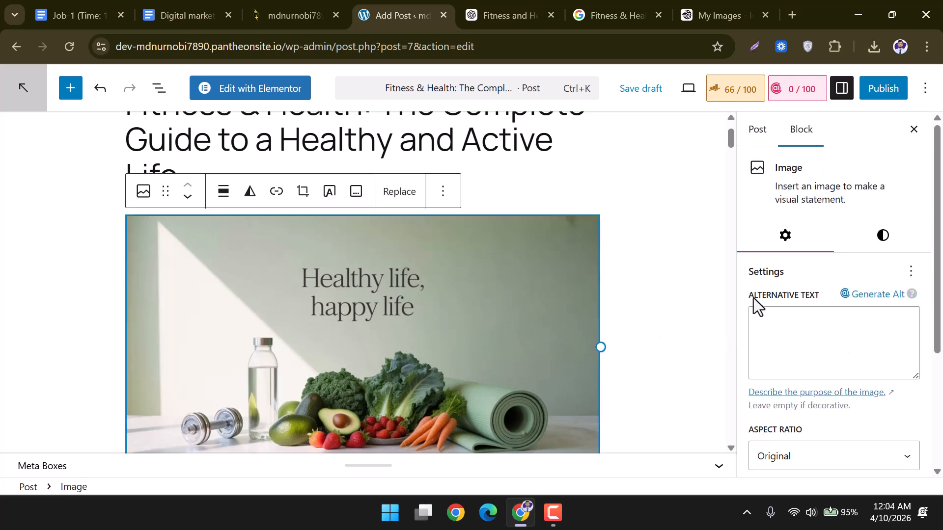
pyautogui.moveTo(747, 294); pyautogui.dragTo(817, 295)
pyautogui.click(789, 325)
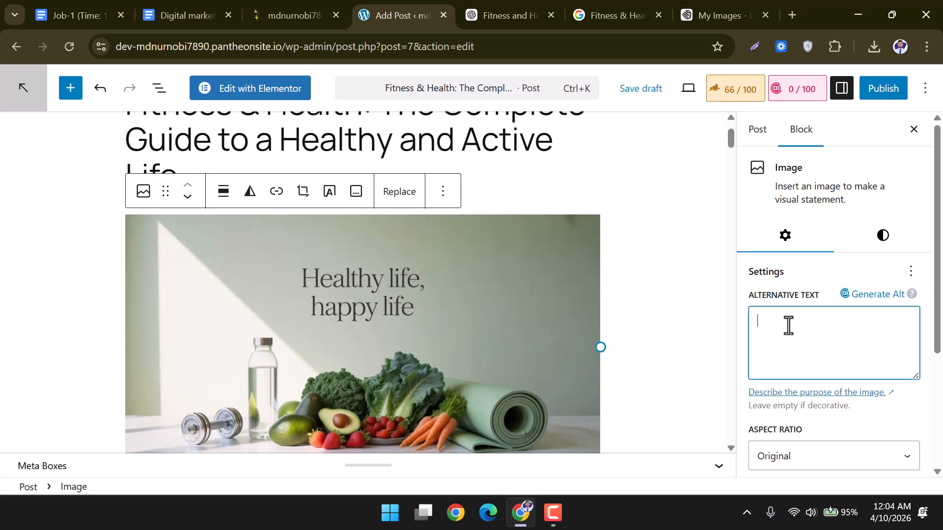
pyautogui.hotkey('ctrl', 'v')
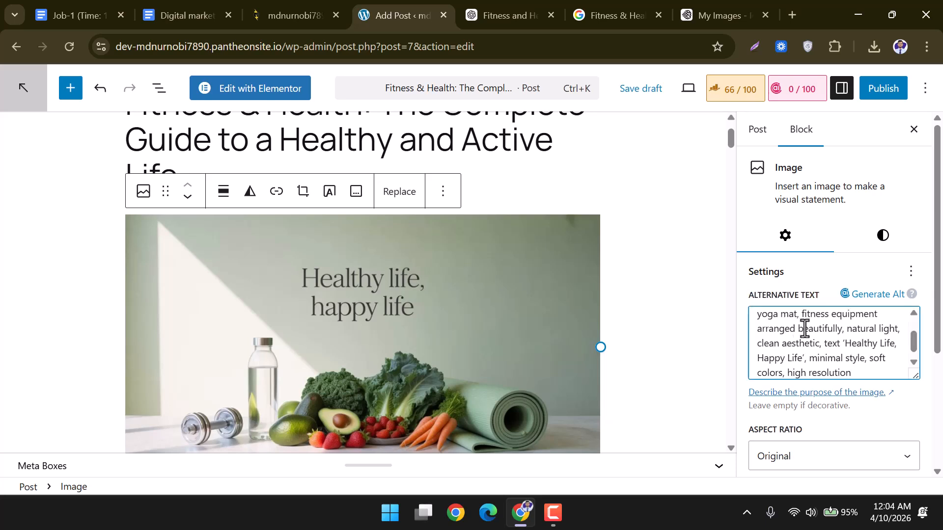
pyautogui.moveTo(851, 364); pyautogui.dragTo(739, 300)
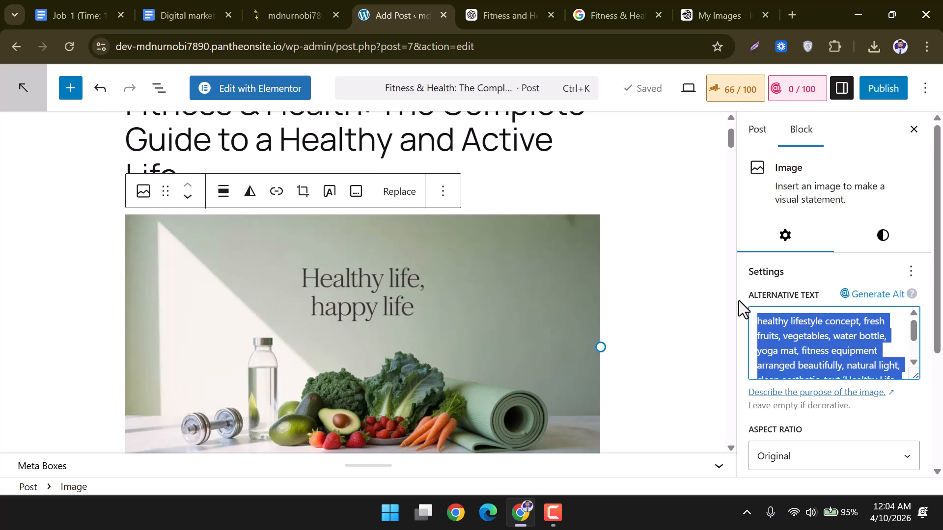
pyautogui.press('BackSpace')
pyautogui.scroll(2, 292, 170)
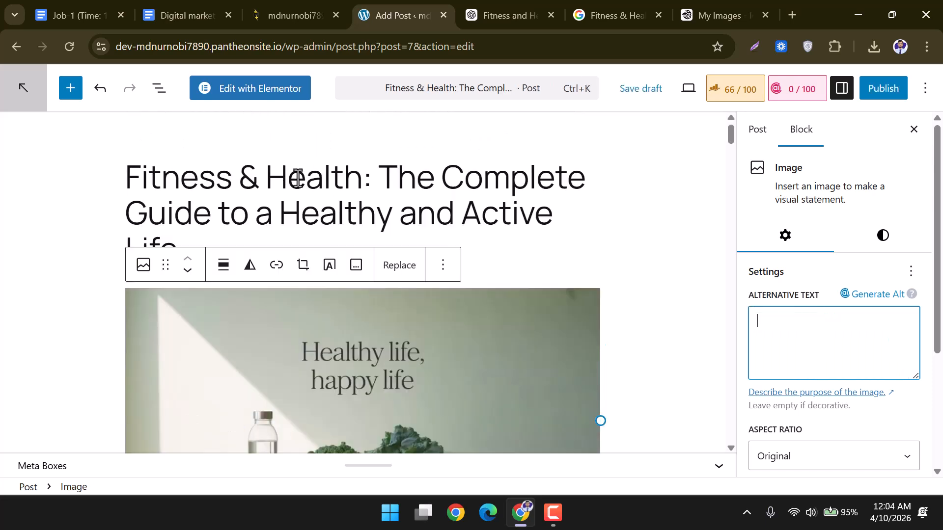
pyautogui.moveTo(358, 177); pyautogui.dragTo(129, 173)
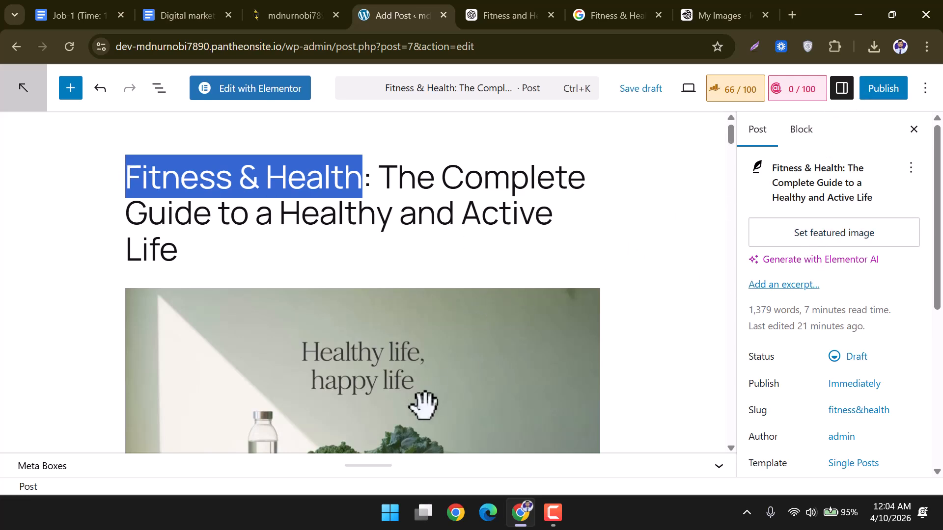
# Toggle the settings sidebar and look through the block and post settings panels.
pyautogui.click(841, 89)
pyautogui.click(841, 89)
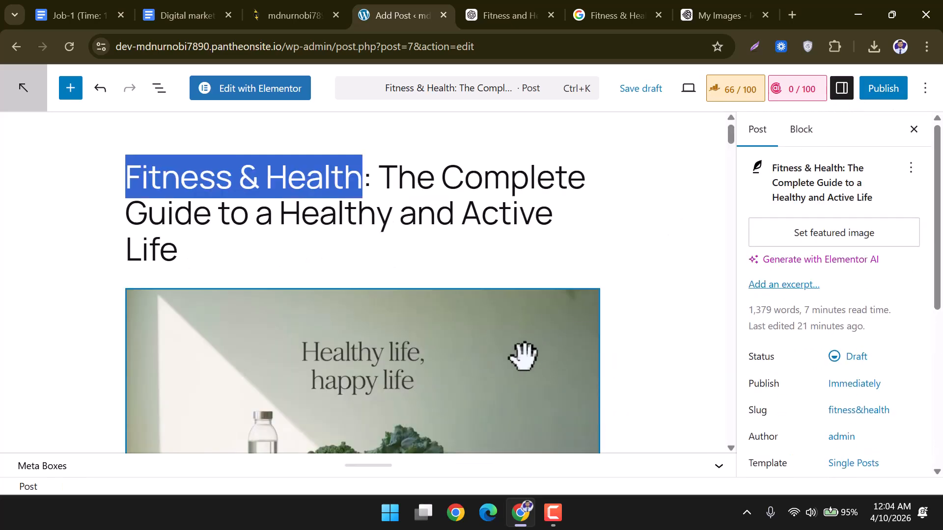
pyautogui.click(802, 137)
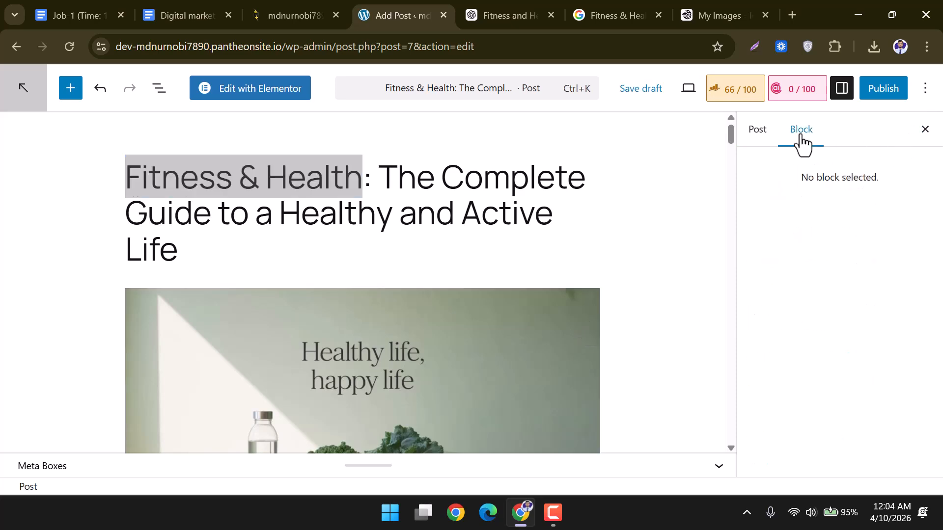
pyautogui.click(765, 140)
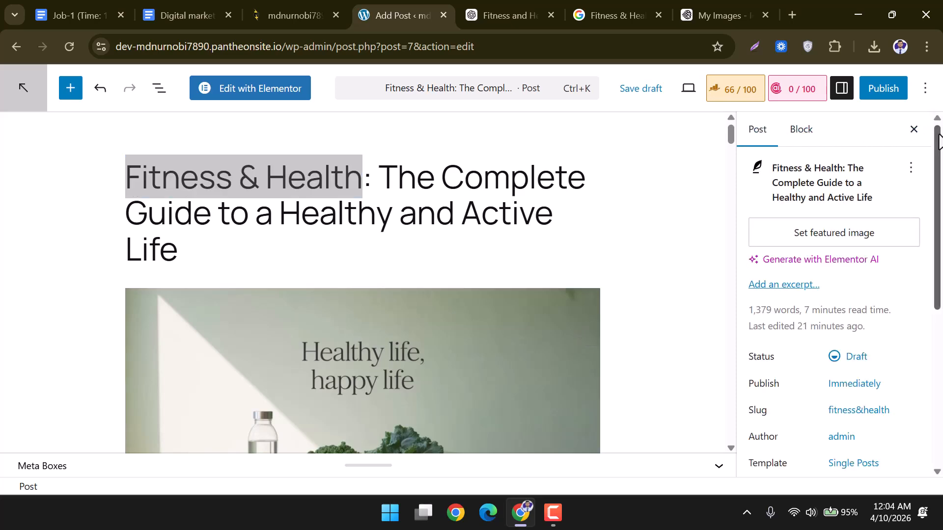
pyautogui.scroll(-6, 815, 347)
pyautogui.scroll(6, 815, 349)
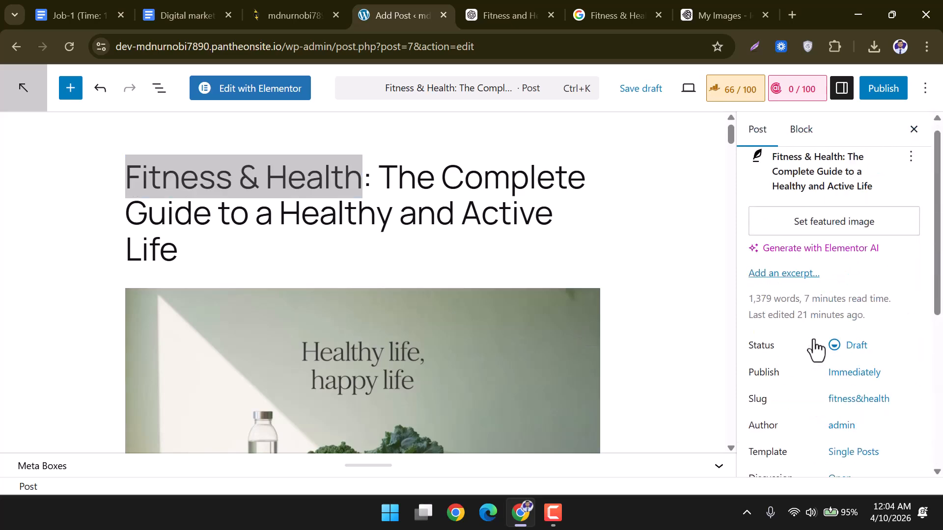
pyautogui.click(914, 129)
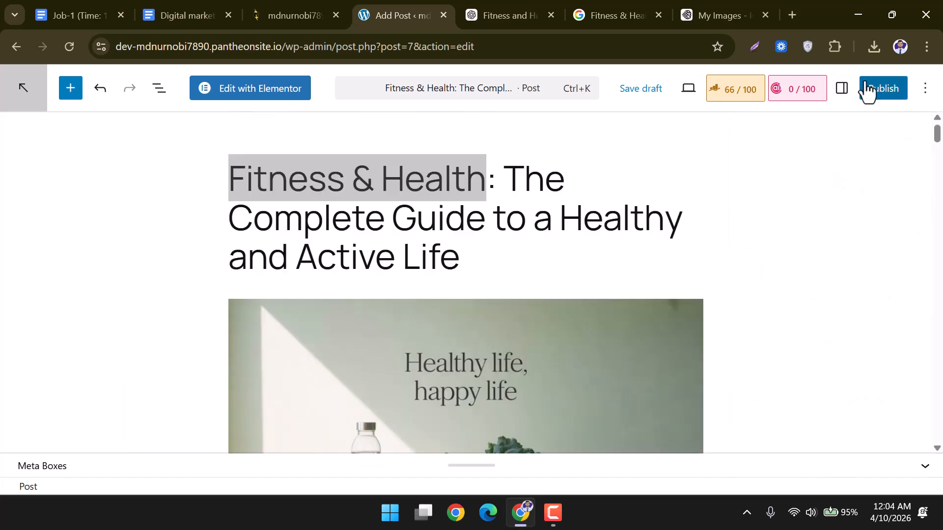
pyautogui.click(843, 90)
pyautogui.scroll(-3, 482, 276)
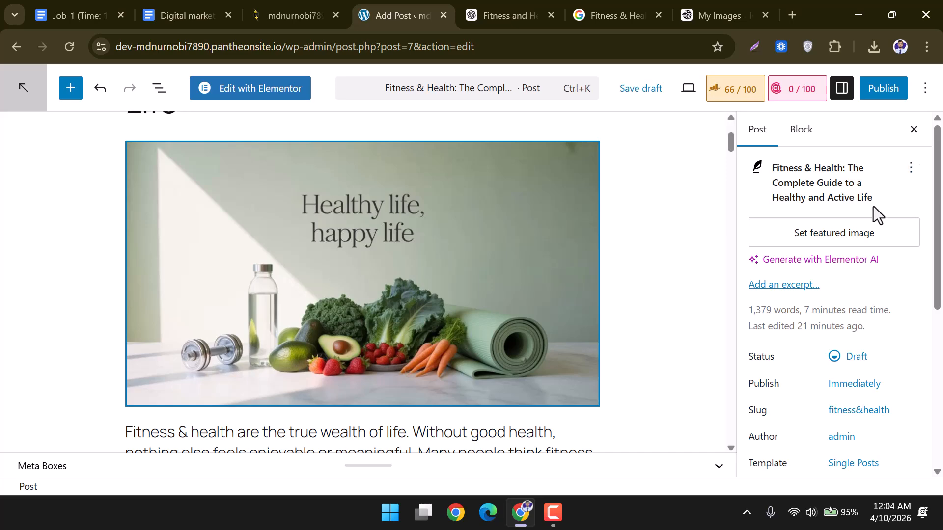
pyautogui.scroll(-5, 872, 217)
pyautogui.scroll(-2, 867, 224)
pyautogui.scroll(6, 867, 223)
# Check the post actions list and the Rank Math SEO analysis, then return to post settings.
pyautogui.click(910, 168)
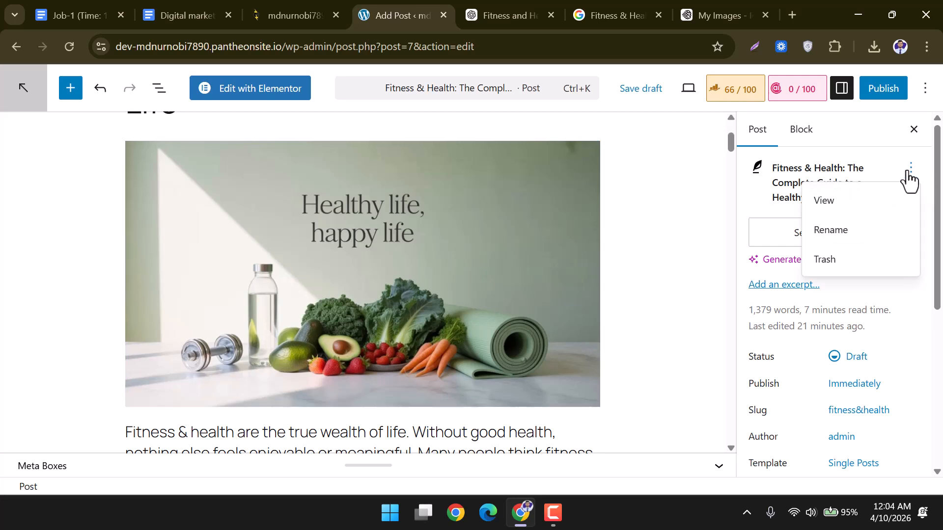
pyautogui.click(808, 146)
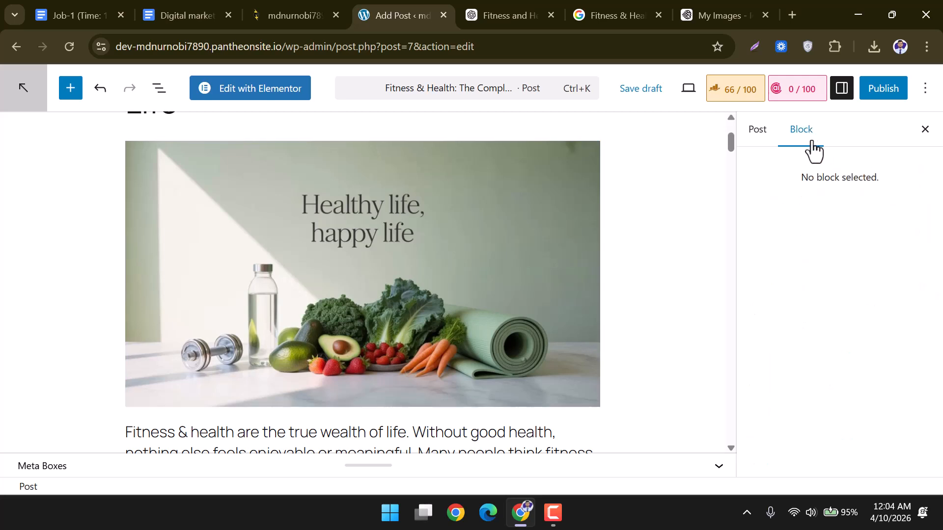
pyautogui.click(924, 130)
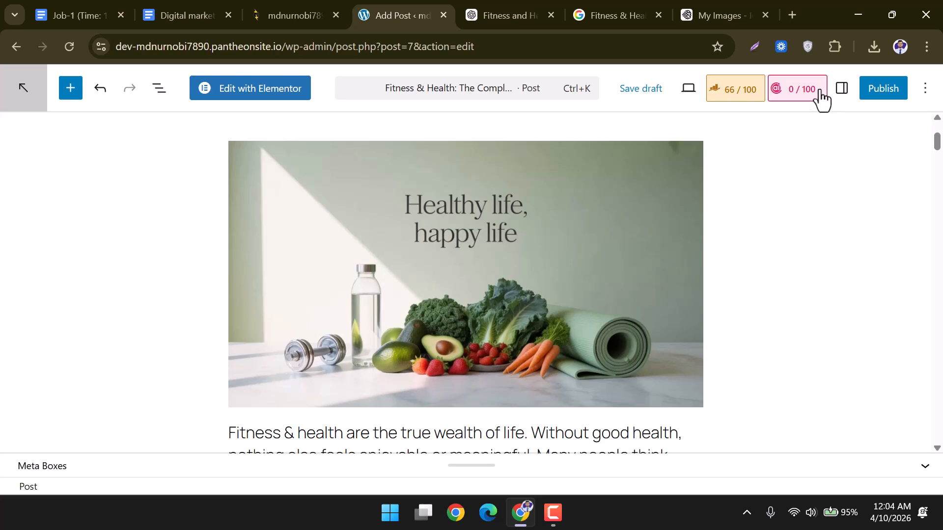
pyautogui.click(740, 93)
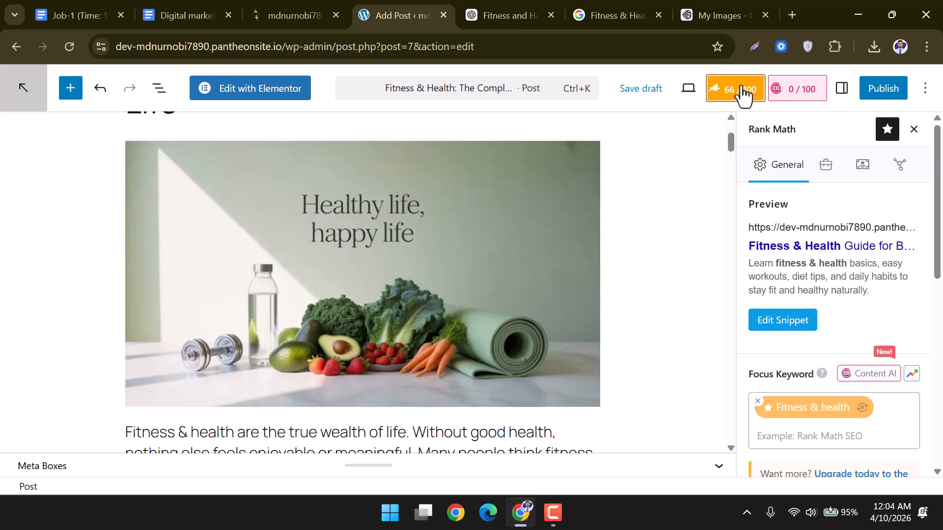
pyautogui.click(842, 91)
pyautogui.scroll(-6, 818, 266)
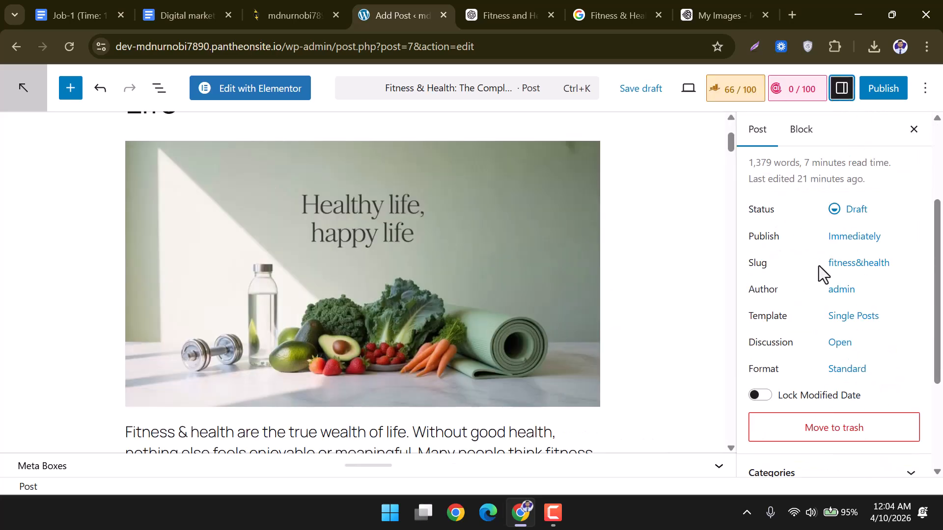
pyautogui.scroll(6, 818, 266)
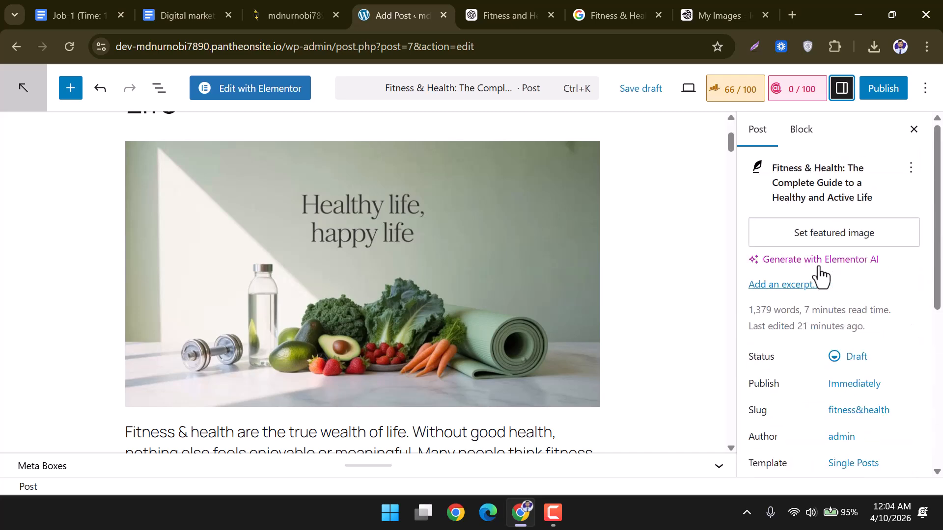
# Leave the featured image unset, select the Healthy life image block, save the draft, and reload the editor.
pyautogui.click(828, 240)
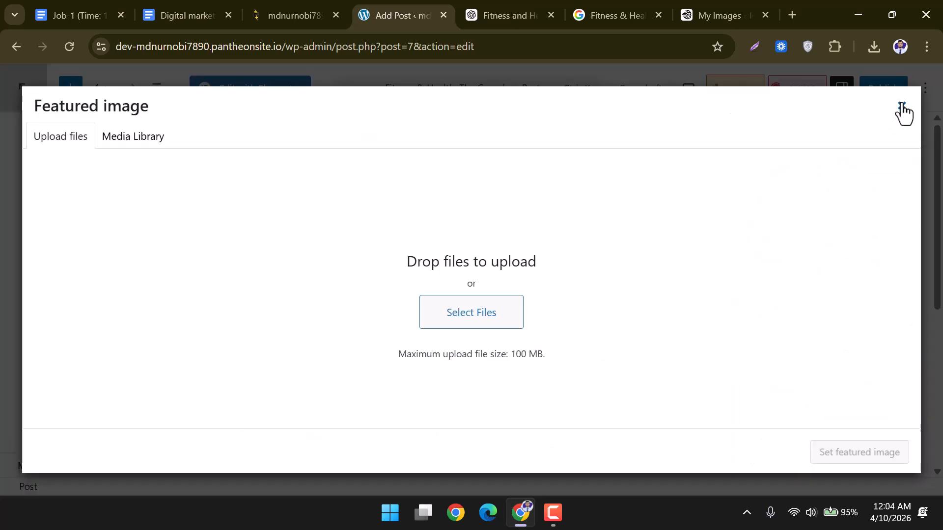
pyautogui.click(904, 106)
pyautogui.click(805, 131)
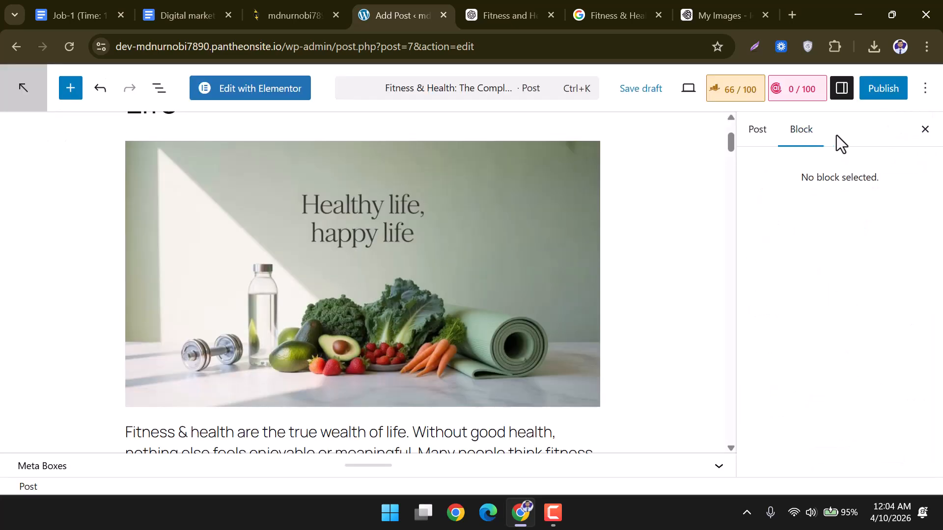
pyautogui.click(852, 96)
pyautogui.click(633, 239)
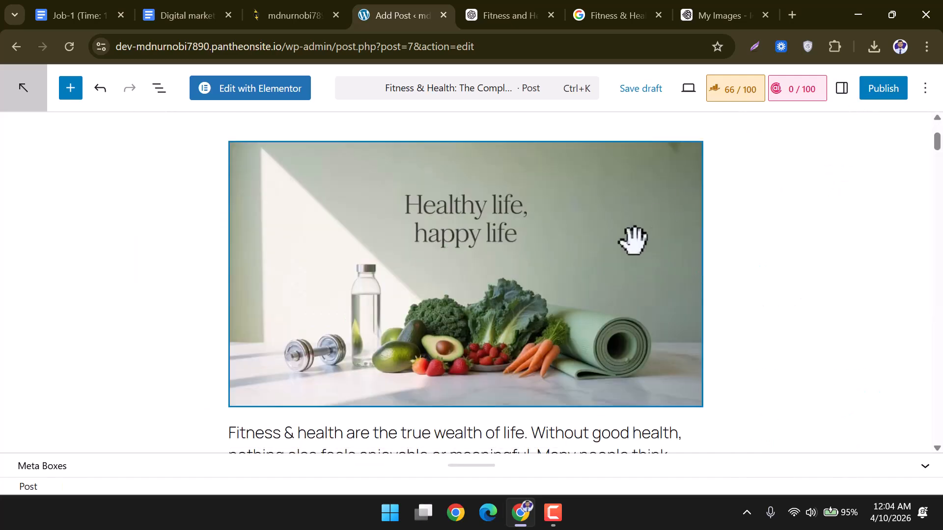
pyautogui.scroll(-4, 605, 284)
pyautogui.scroll(7, 548, 372)
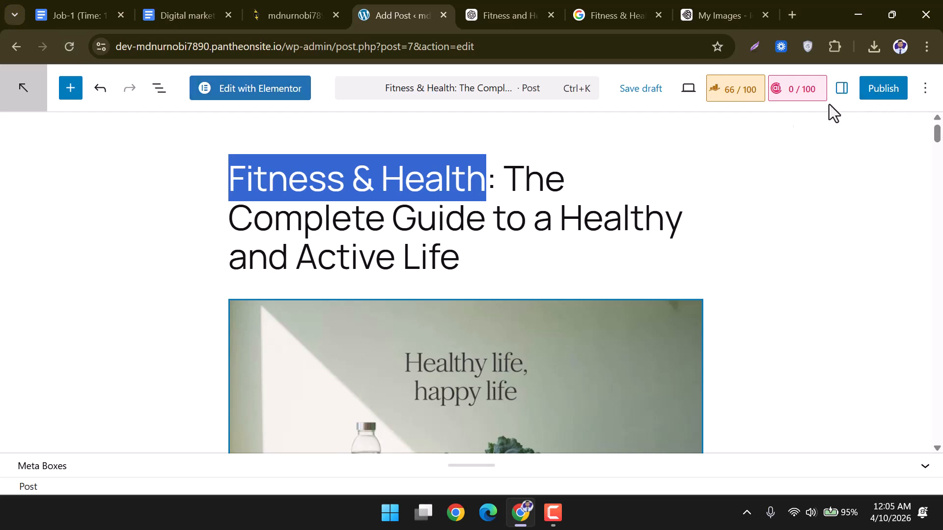
pyautogui.click(638, 89)
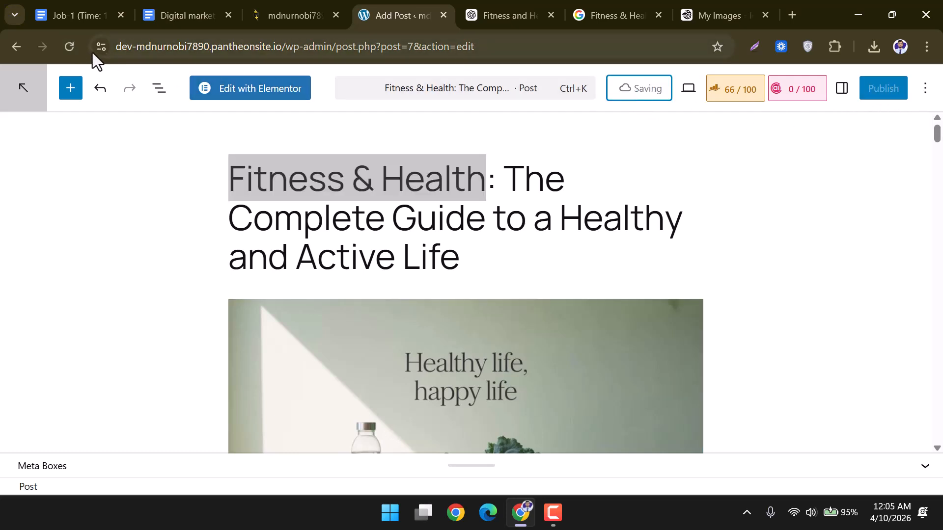
pyautogui.click(75, 49)
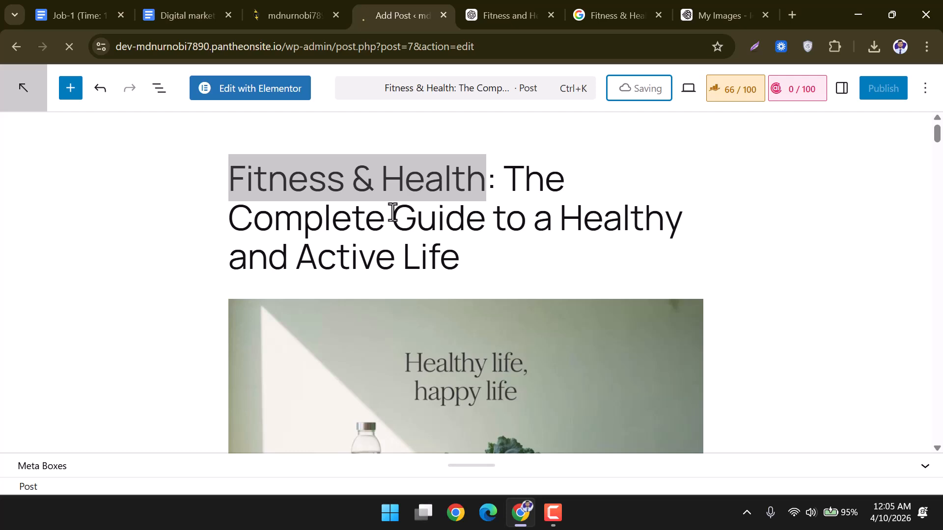
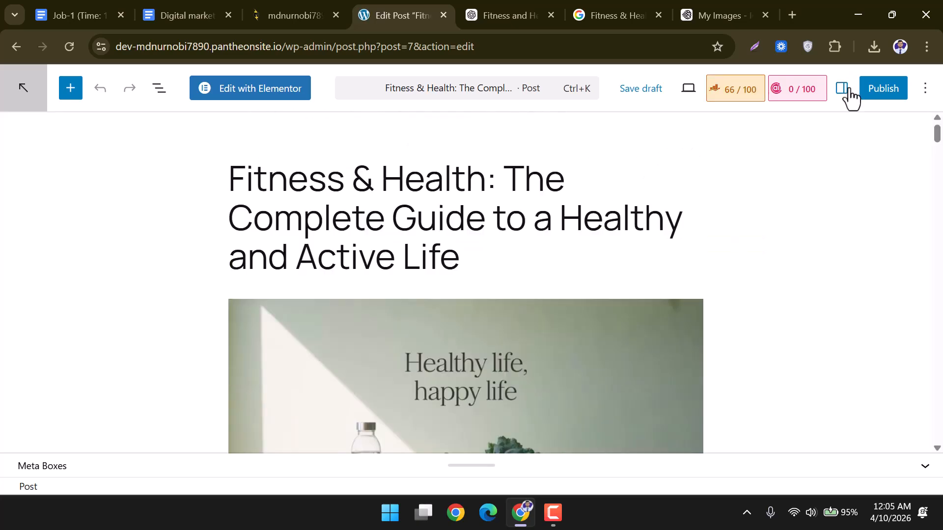
# Open the settings sidebar and select the Healthy life image to reach its alt text field.
pyautogui.click(842, 89)
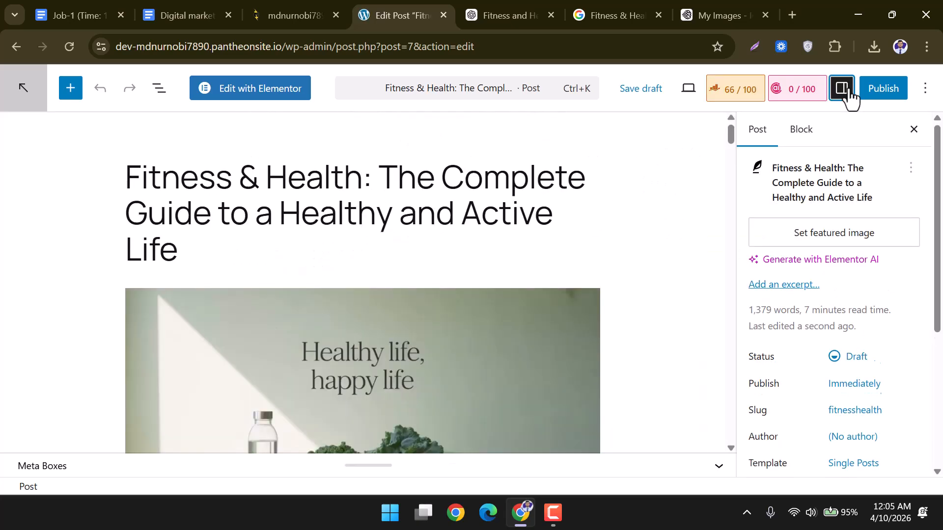
pyautogui.click(527, 350)
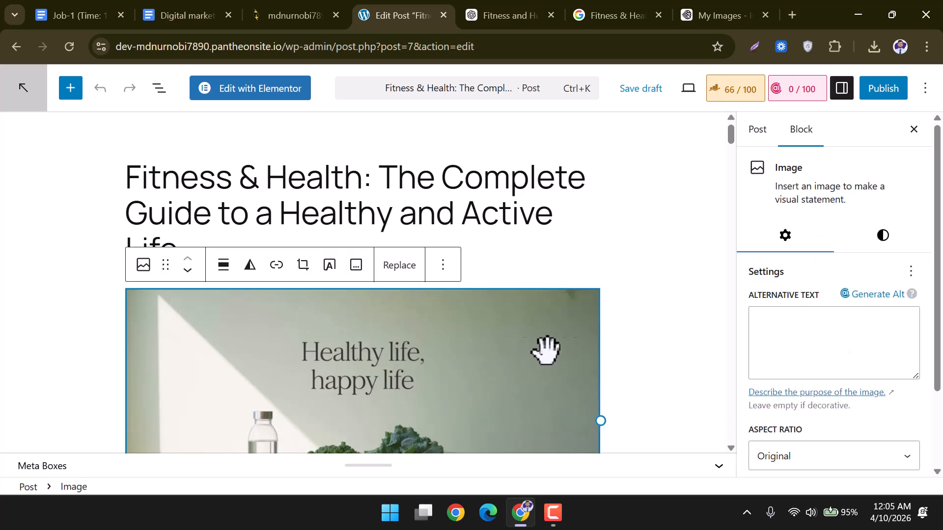
pyautogui.click(792, 331)
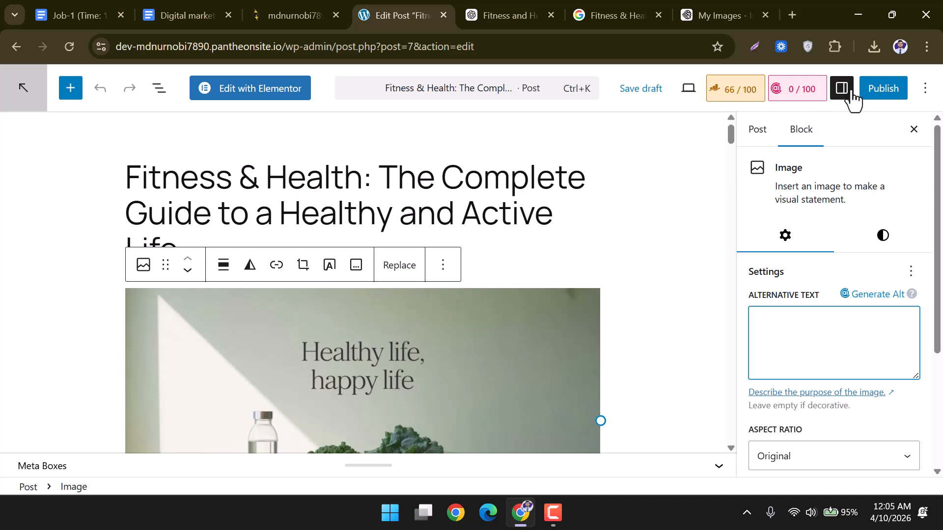
pyautogui.scroll(-3, 557, 273)
pyautogui.scroll(2, 574, 267)
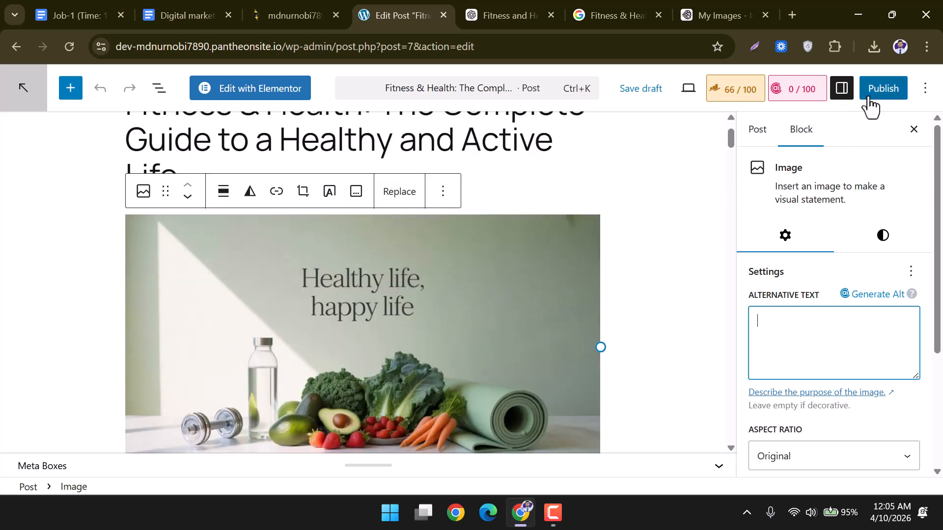
# Reselect the top image and paste 'Fitness & Health' as its alternative text.
pyautogui.click(843, 90)
pyautogui.click(842, 90)
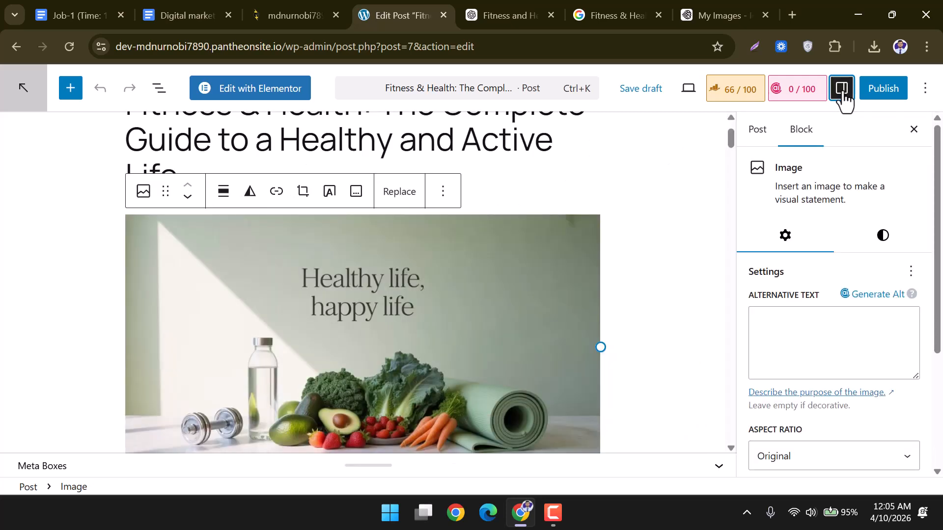
pyautogui.click(547, 274)
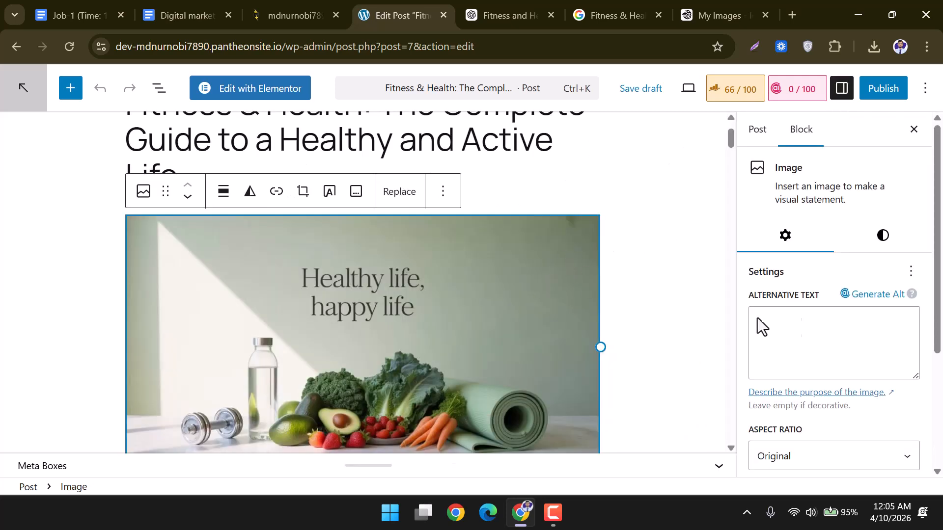
pyautogui.click(815, 328)
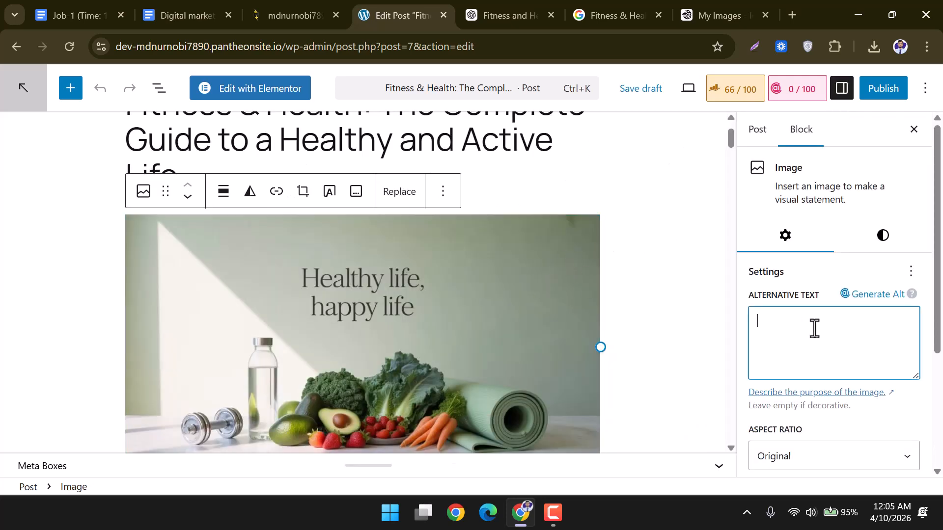
pyautogui.write('Fitness & Health')
pyautogui.scroll(-3, 564, 352)
pyautogui.scroll(3, 585, 353)
pyautogui.scroll(-3, 581, 246)
pyautogui.scroll(-7, 578, 270)
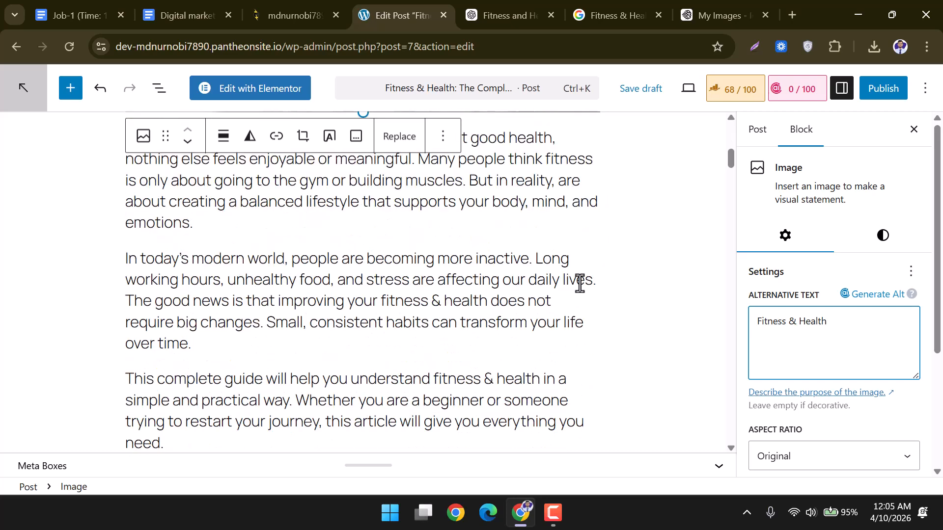
pyautogui.scroll(-6, 314, 378)
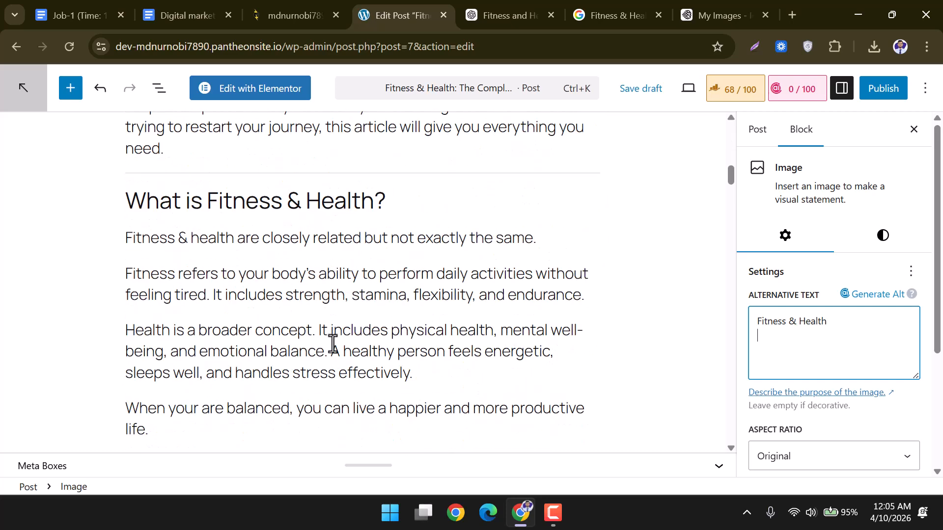
# Insert an image block after the 'life.' paragraph and upload the two-athlete gym photo.
pyautogui.click(154, 282)
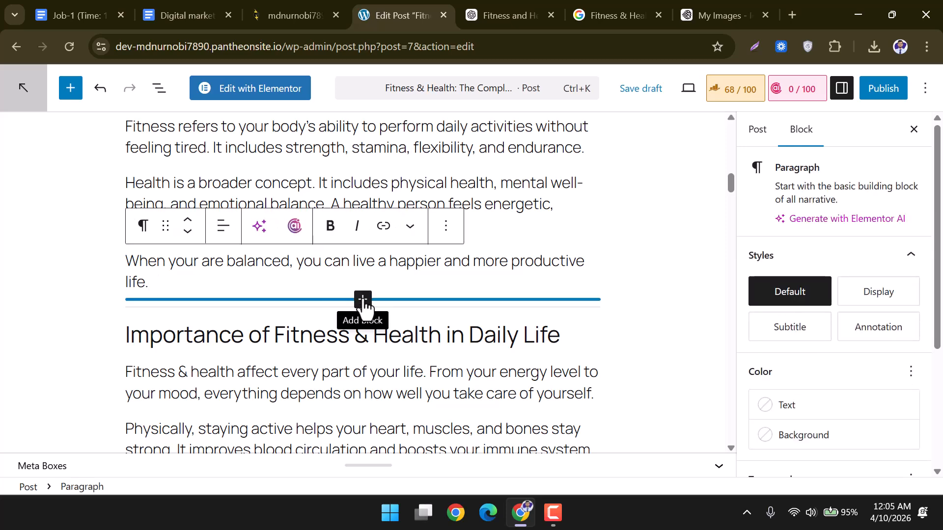
pyautogui.click(363, 299)
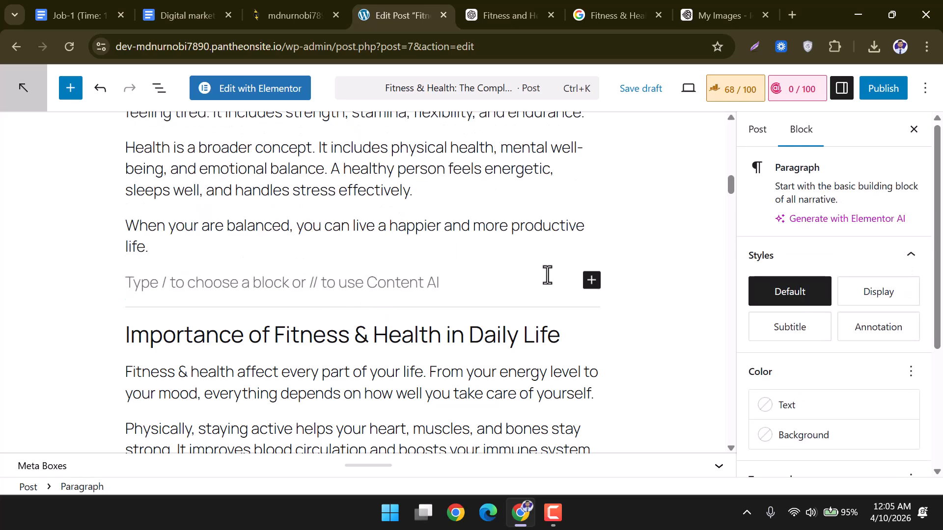
pyautogui.click(591, 283)
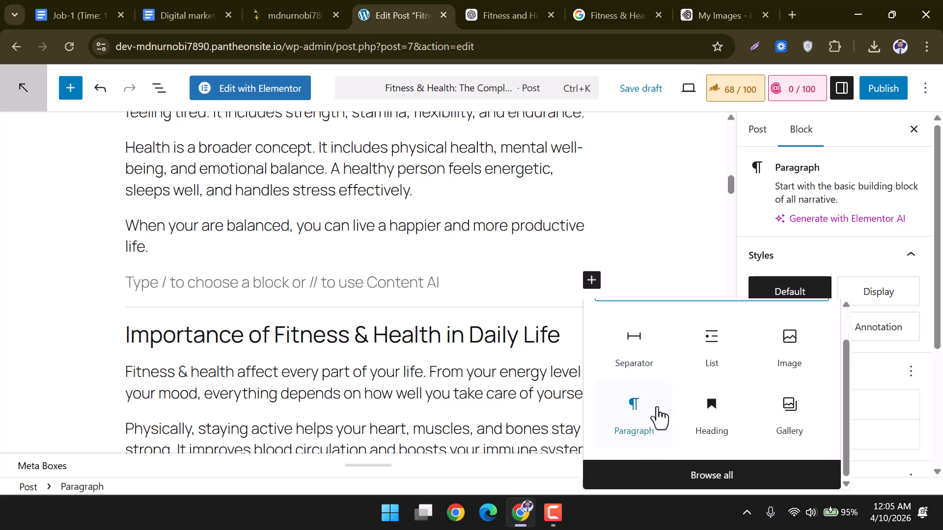
pyautogui.click(789, 395)
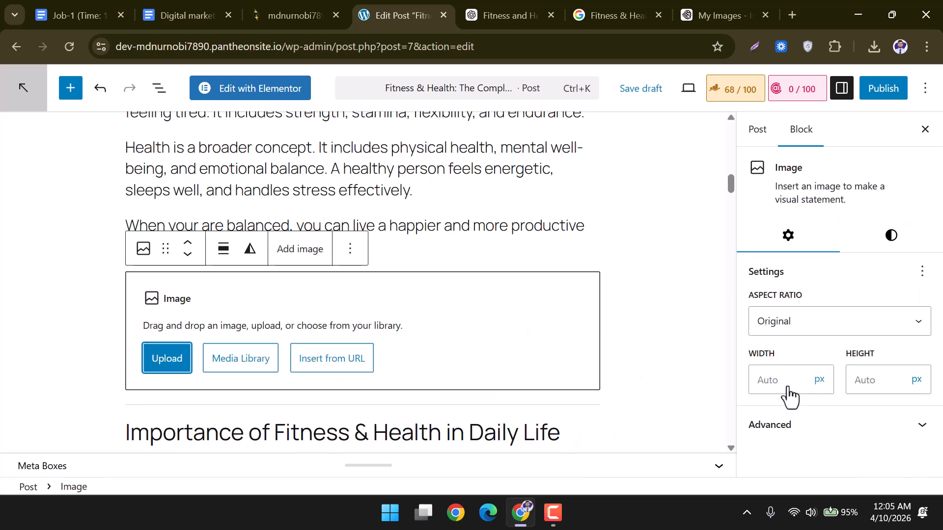
pyautogui.click(182, 366)
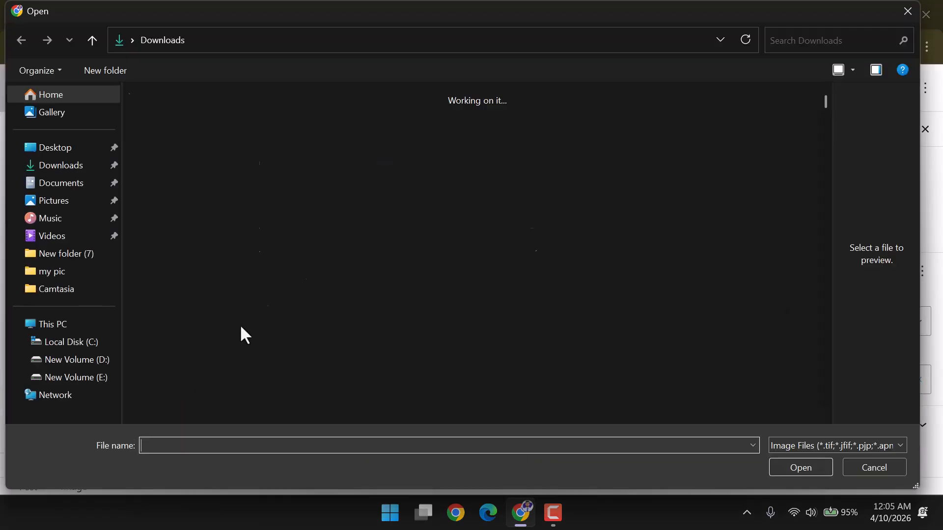
pyautogui.click(345, 217)
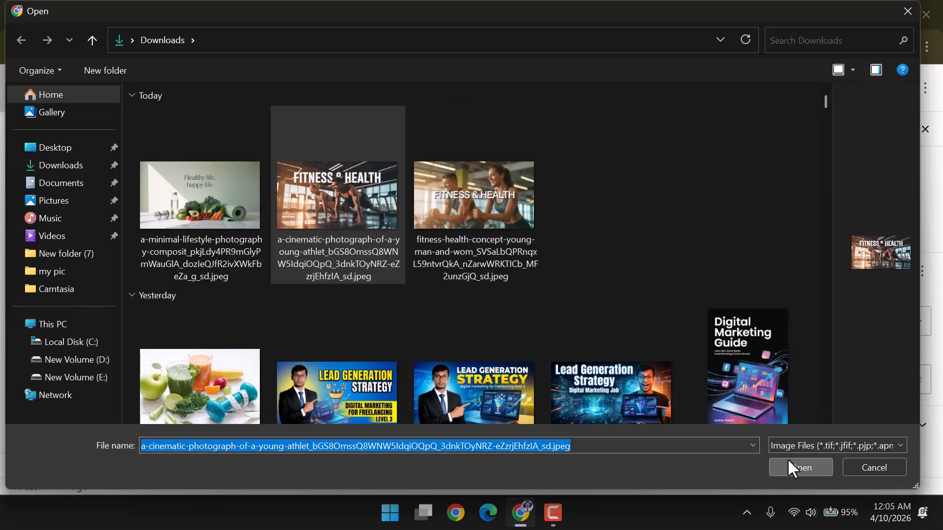
pyautogui.click(791, 467)
# Give the gym photo the alternative text 'Fitness & Health'.
pyautogui.click(798, 328)
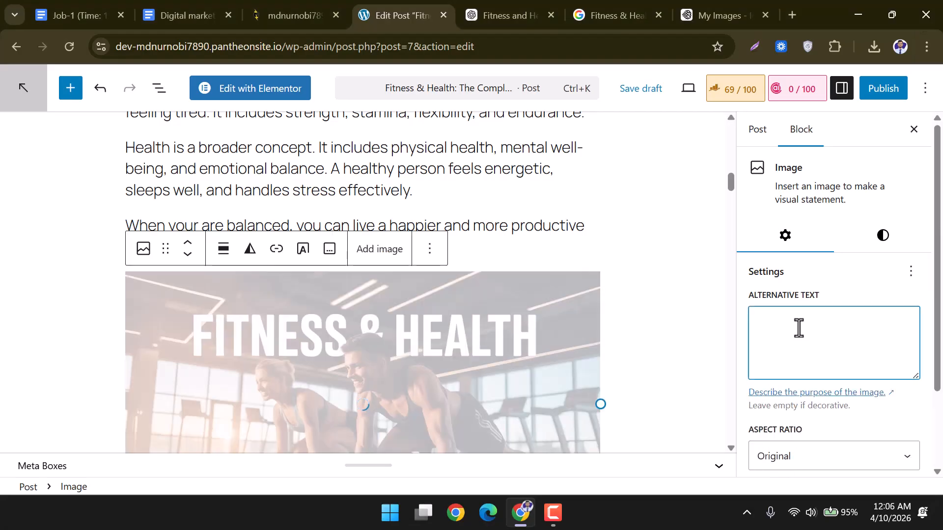
pyautogui.click(642, 252)
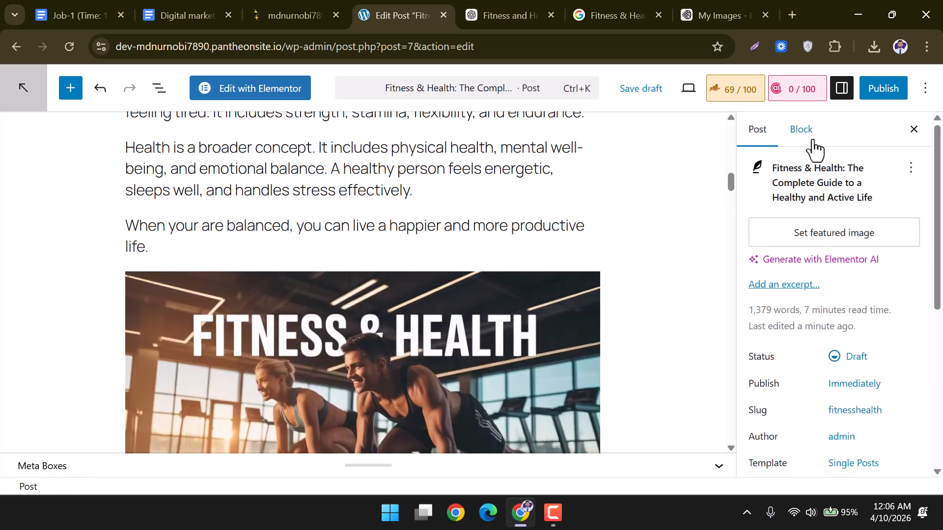
pyautogui.click(840, 93)
pyautogui.click(839, 96)
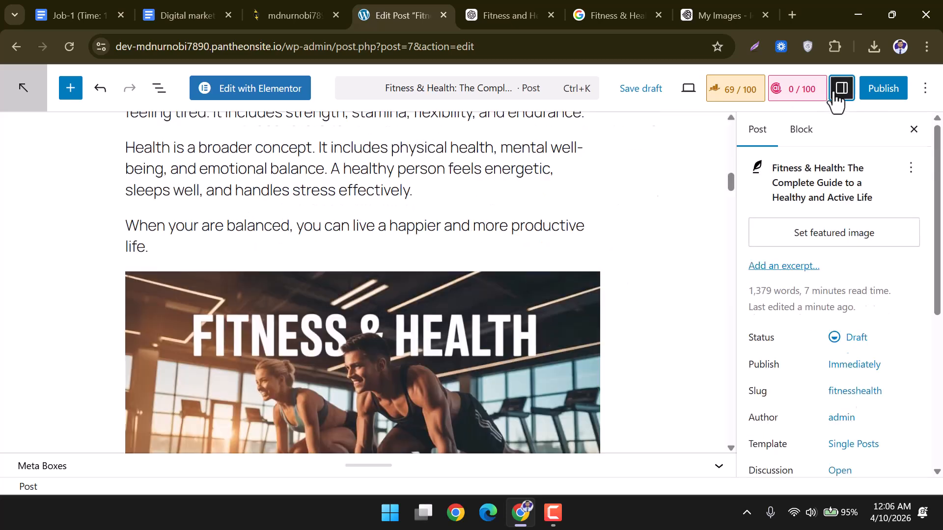
pyautogui.click(484, 348)
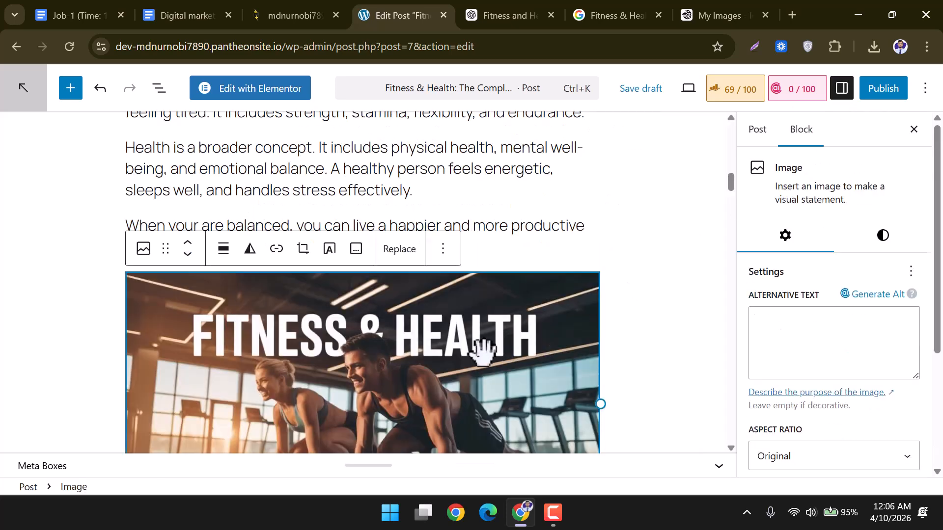
pyautogui.click(787, 332)
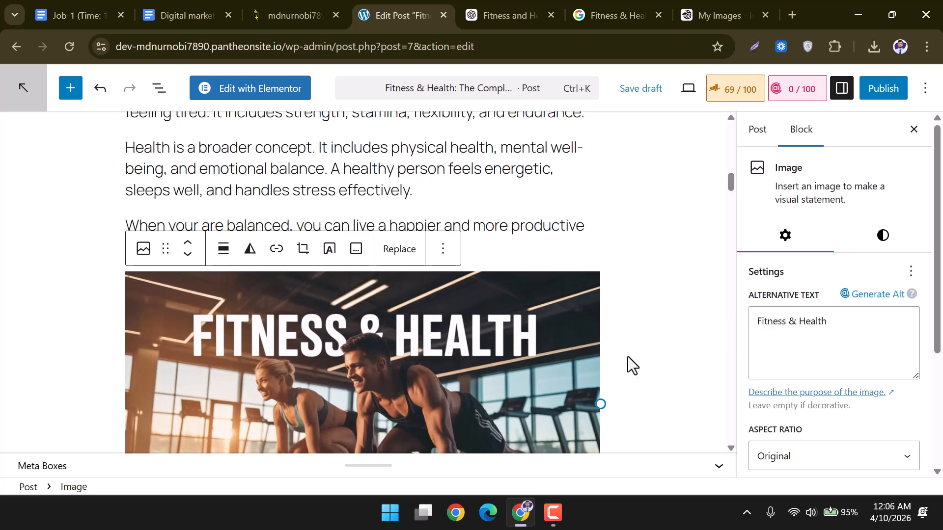
pyautogui.scroll(-10, 633, 366)
pyautogui.scroll(-8, 609, 366)
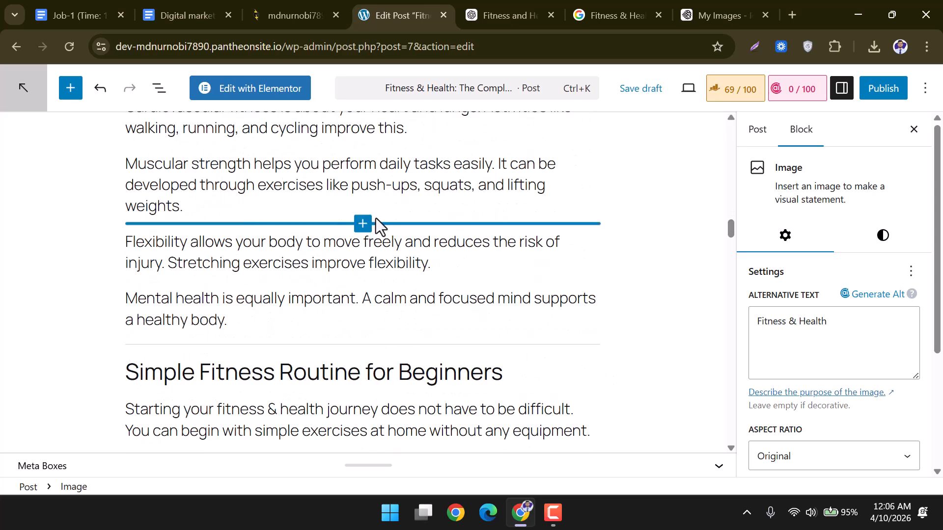
pyautogui.click(363, 224)
pyautogui.click(467, 201)
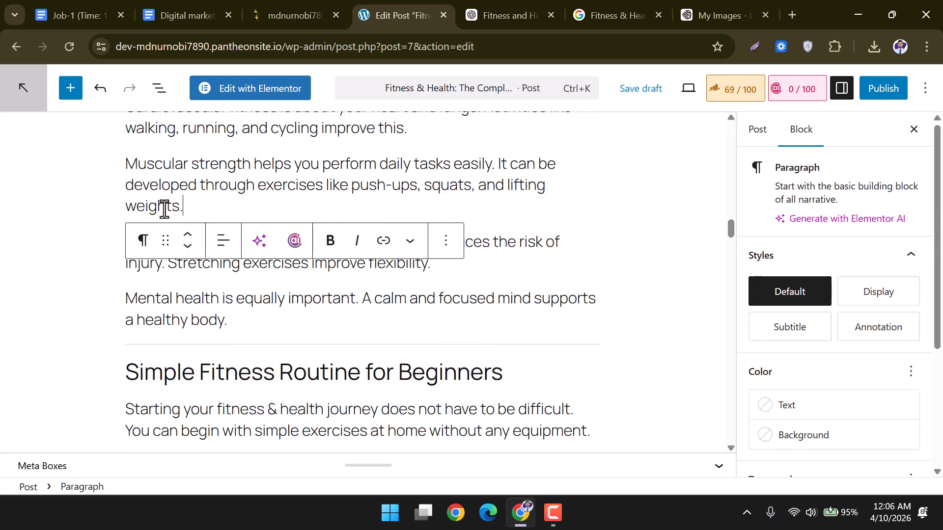
pyautogui.press('Return')
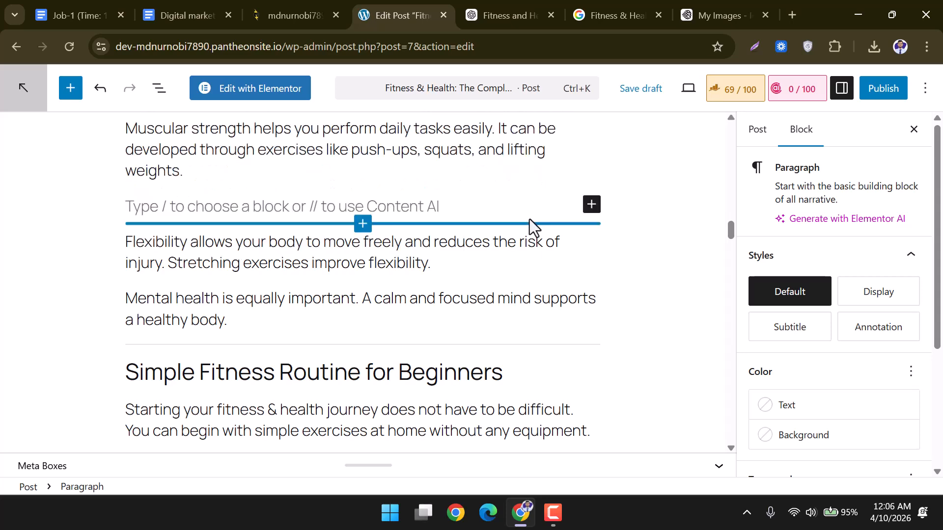
pyautogui.click(591, 204)
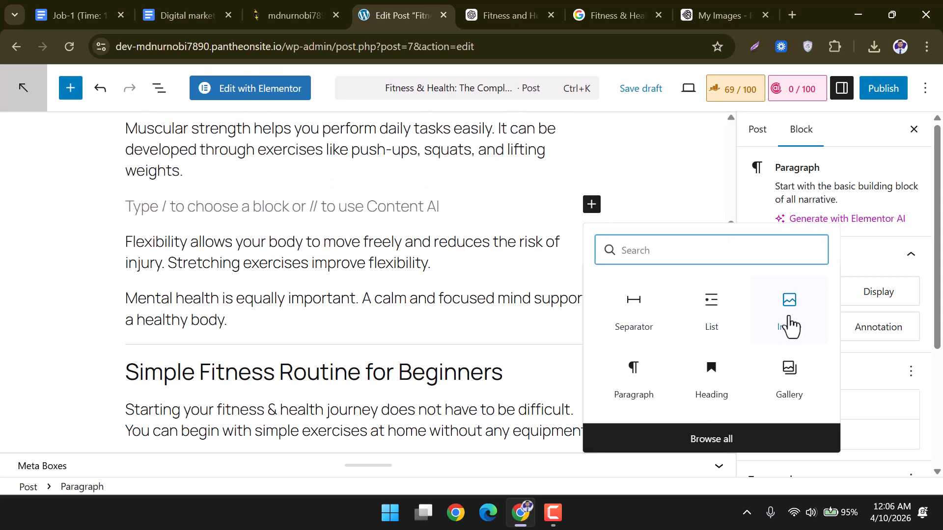
pyautogui.click(788, 320)
pyautogui.click(167, 284)
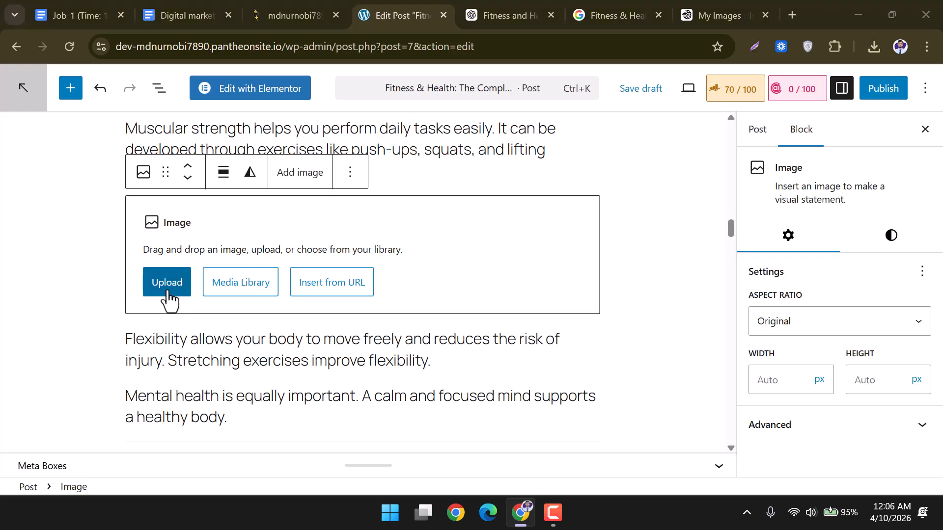
pyautogui.scroll(-1, 169, 284)
pyautogui.click(438, 164)
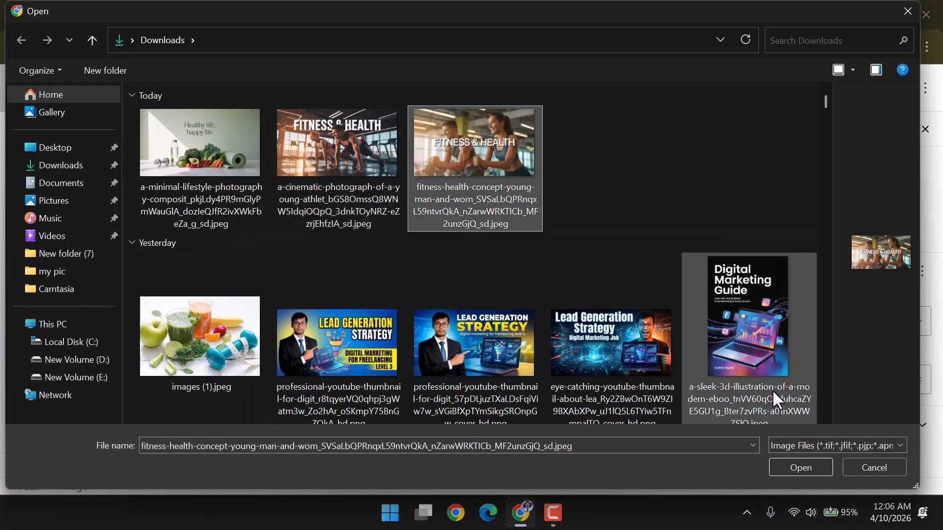
pyautogui.click(796, 467)
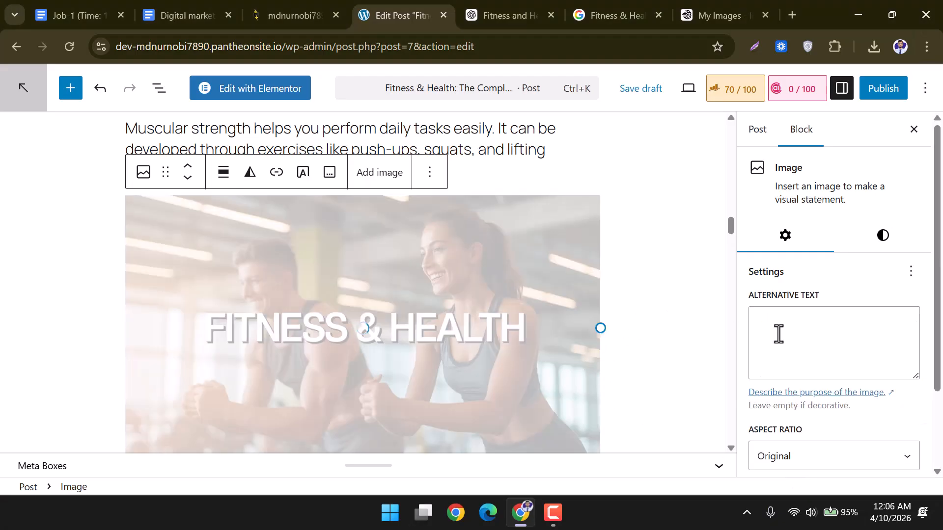
pyautogui.click(843, 91)
pyautogui.click(842, 91)
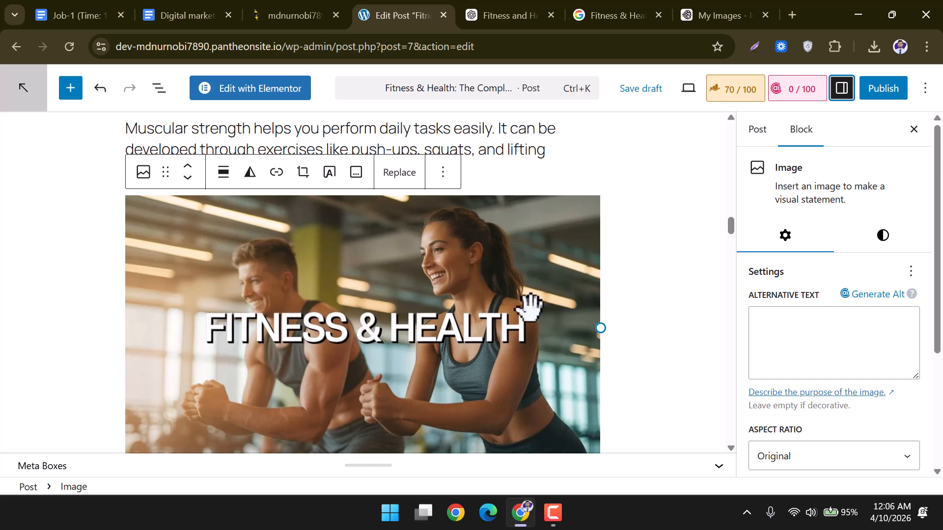
pyautogui.click(802, 337)
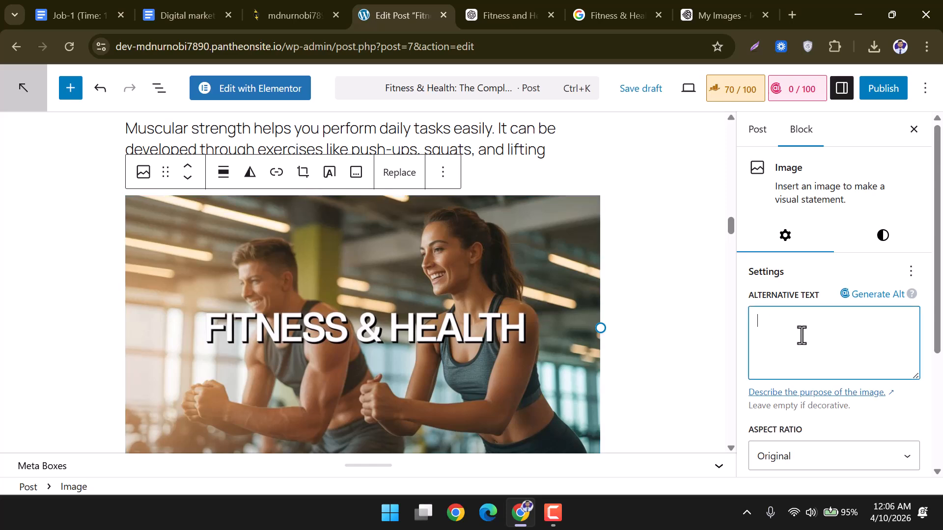
pyautogui.click(677, 331)
pyautogui.scroll(-9, 606, 367)
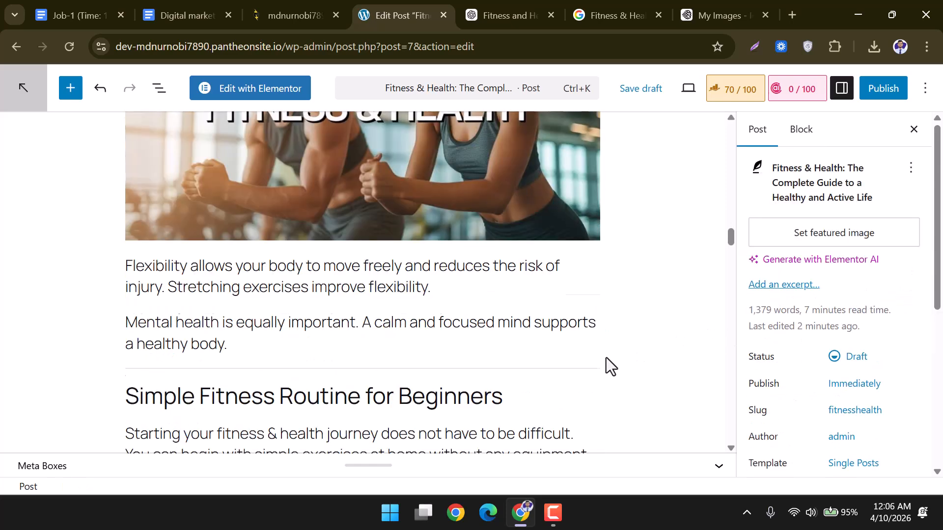
pyautogui.scroll(-18, 391, 288)
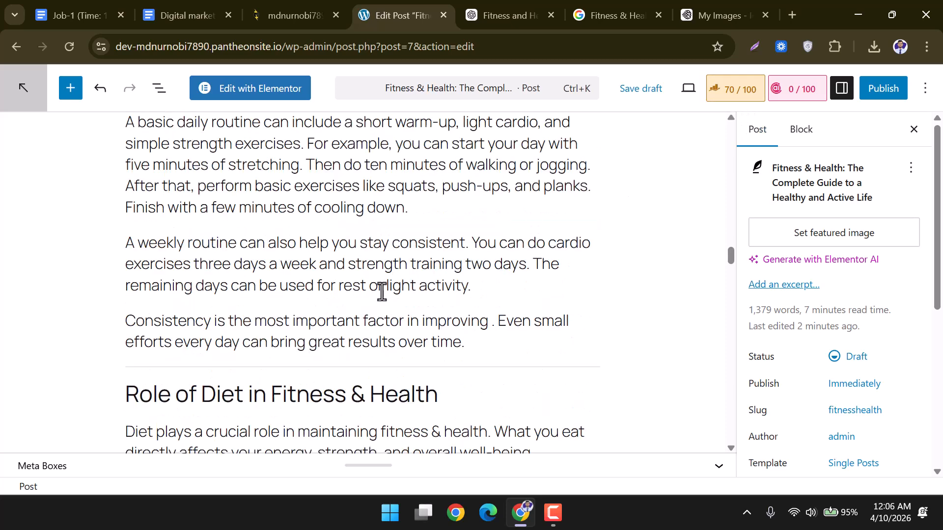
pyautogui.scroll(-1, 362, 317)
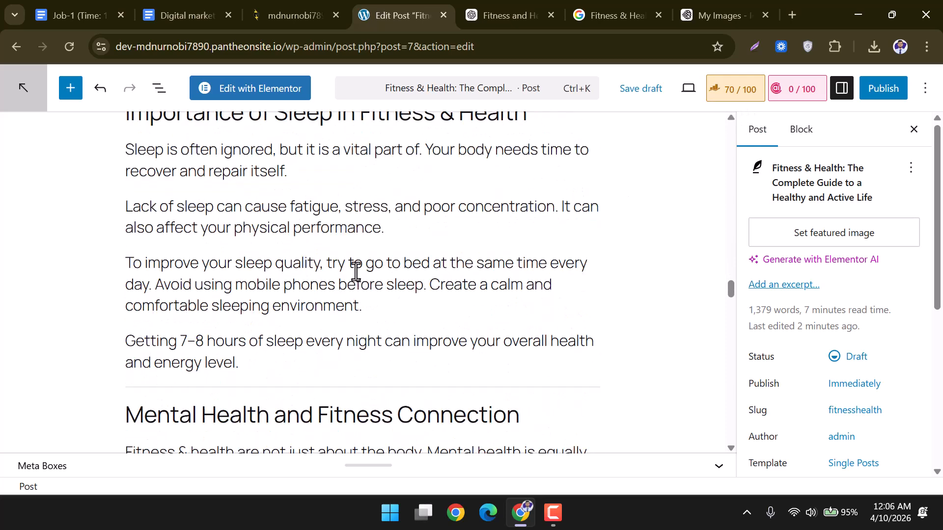
# Insert an image block below the lack-of-sleep paragraph and upload images (1).jpeg.
pyautogui.click(363, 244)
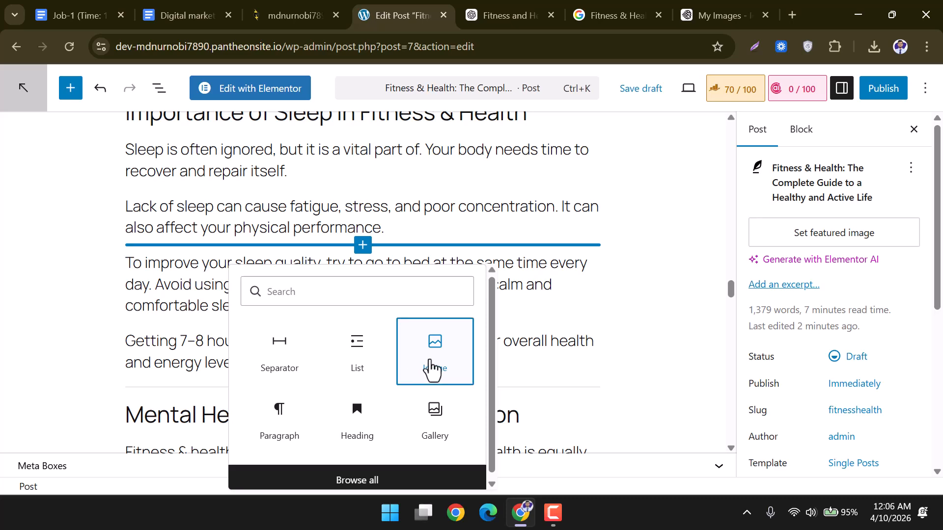
pyautogui.click(432, 369)
pyautogui.click(158, 352)
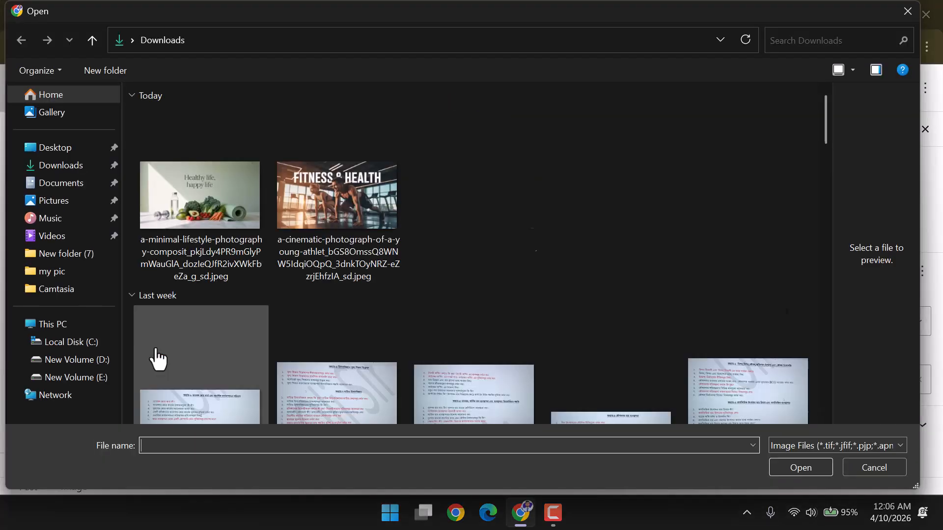
pyautogui.click(209, 384)
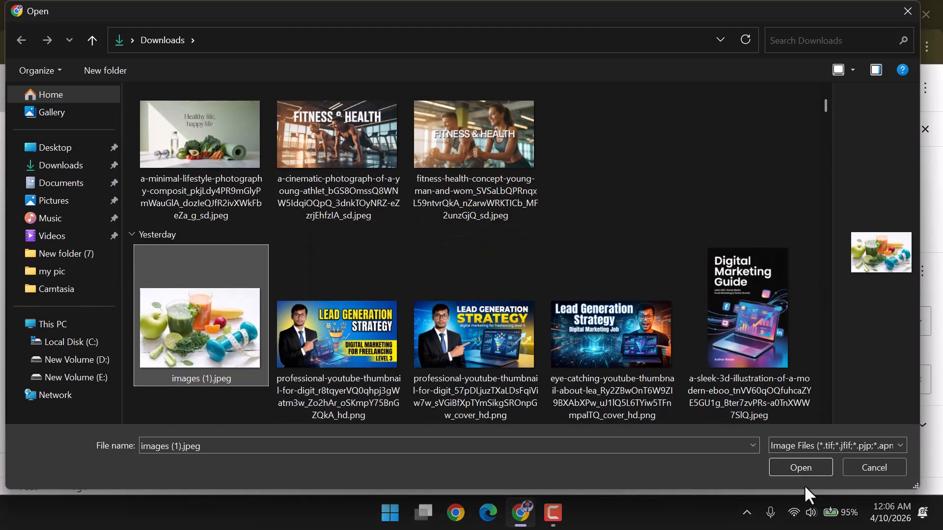
pyautogui.click(804, 469)
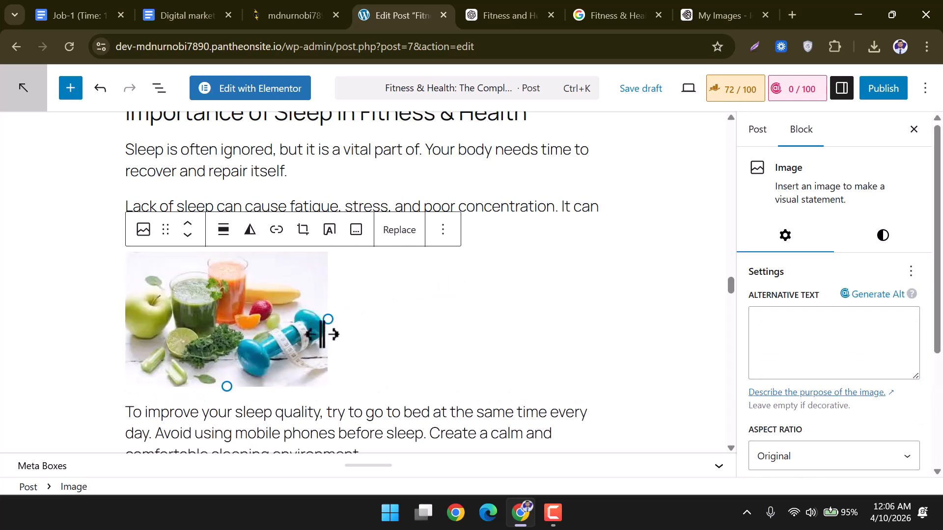
# Drag the resize handle to widen the fruit-and-dumbbell photo.
pyautogui.moveTo(328, 318); pyautogui.dragTo(429, 329)
pyautogui.scroll(-3, 559, 328)
pyautogui.scroll(12, 431, 314)
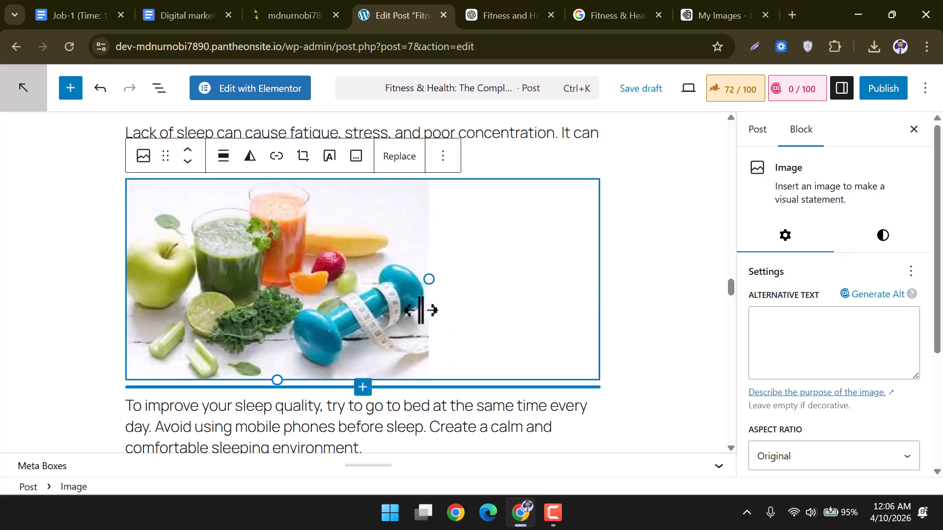
pyautogui.scroll(8, 432, 326)
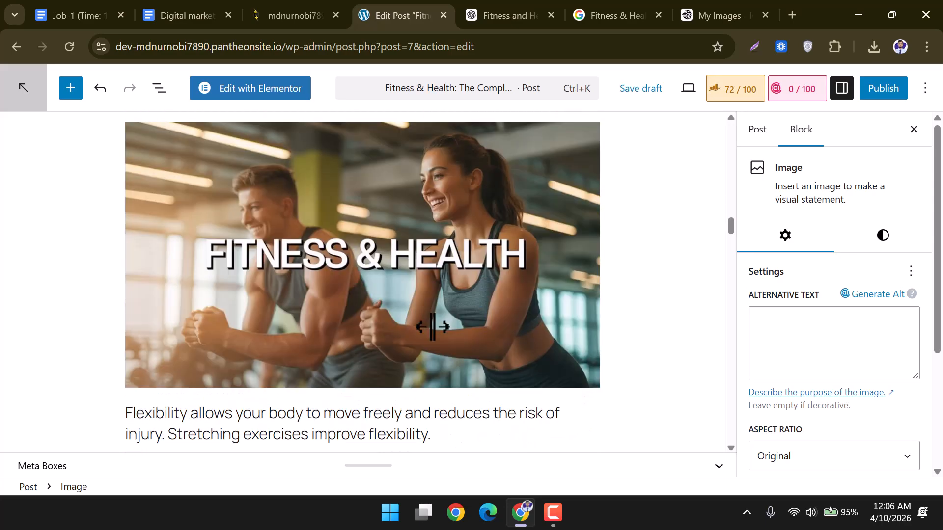
pyautogui.scroll(-15, 431, 324)
pyautogui.scroll(-4, 431, 324)
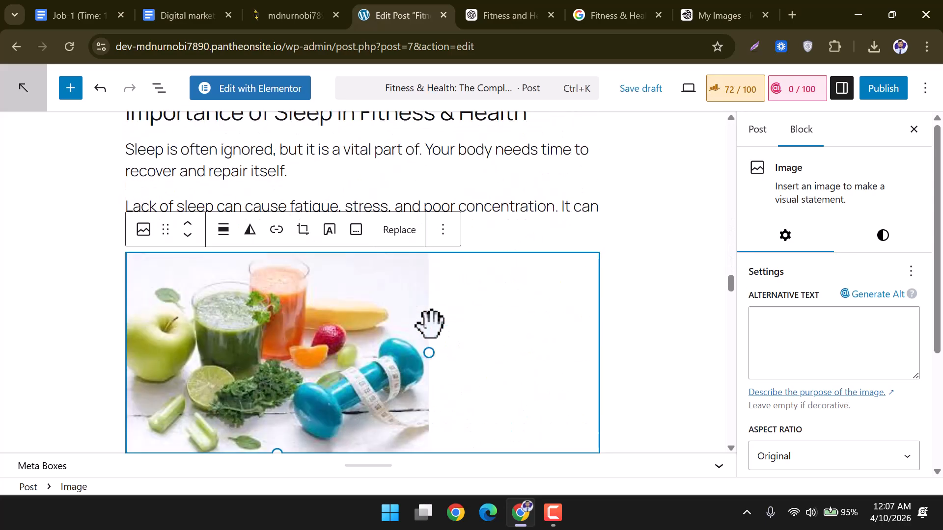
pyautogui.click(702, 13)
# Dismiss the download options and show My Images with the 'Healthy life' and 'FITNESS & HEALTH' generations.
pyautogui.click(102, 225)
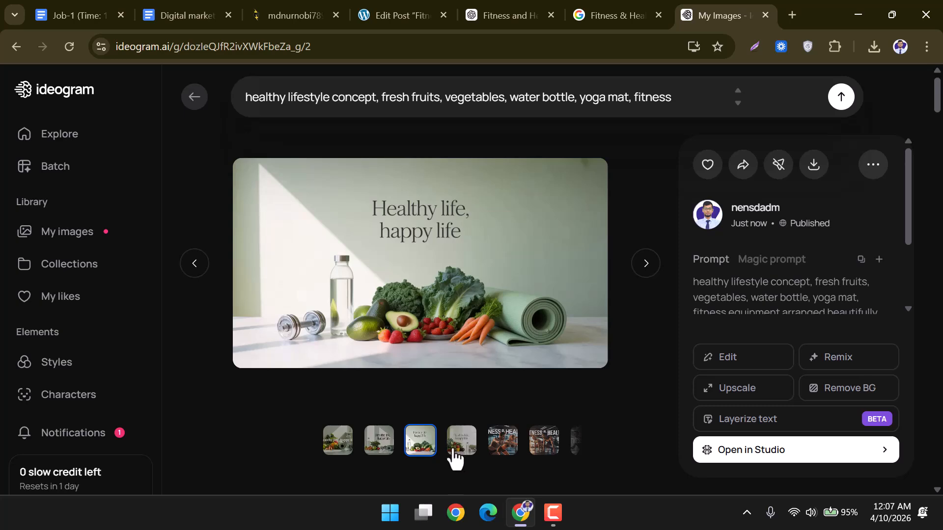
pyautogui.click(103, 240)
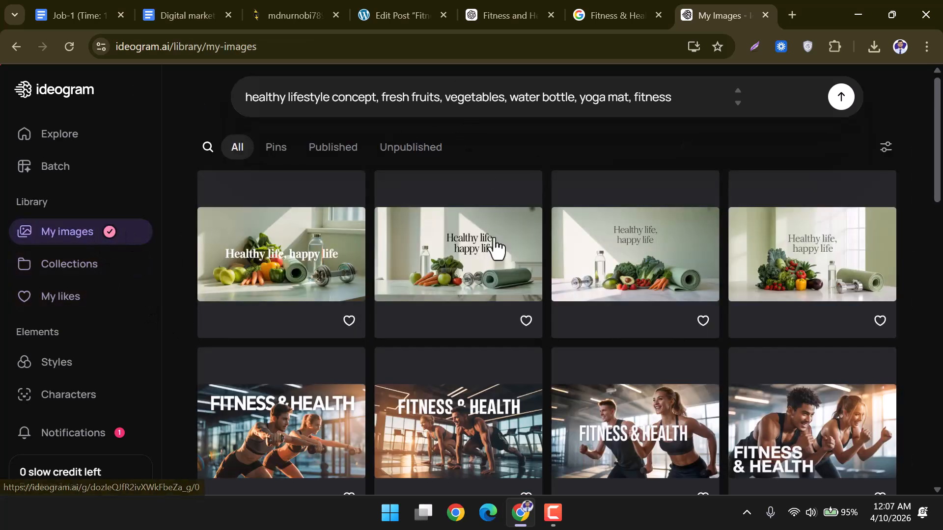
pyautogui.scroll(-4, 864, 295)
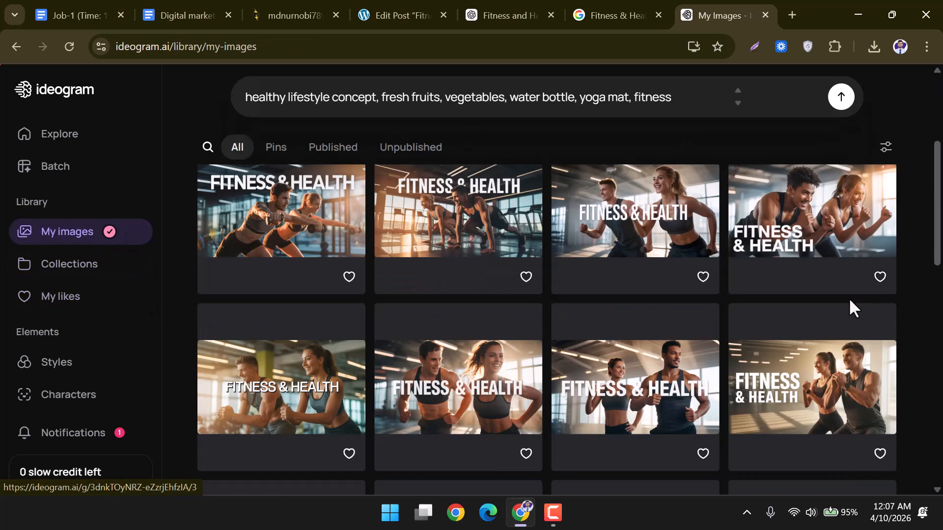
pyautogui.scroll(4, 539, 249)
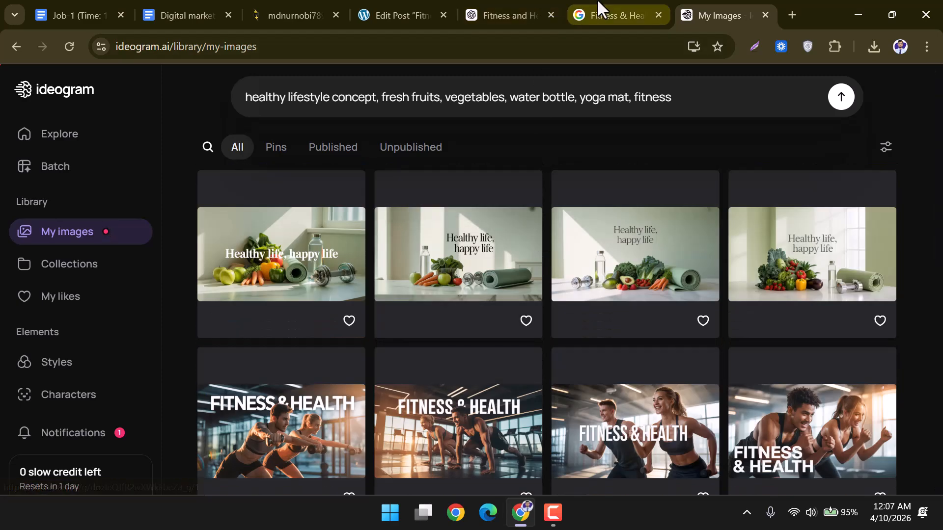
# Back in the post editor, enter 'Fitness & Health' as the fruit-and-dumbbell photo's alt text.
pyautogui.click(421, 7)
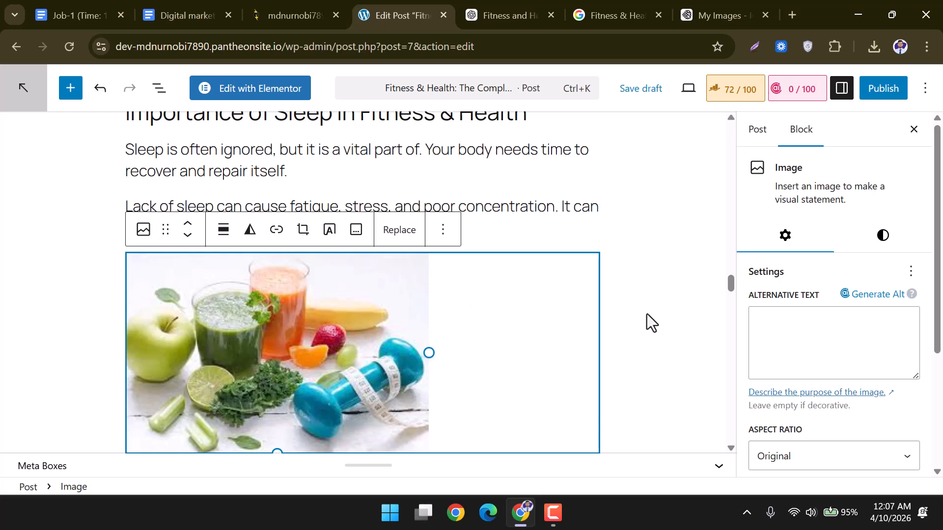
pyautogui.click(805, 323)
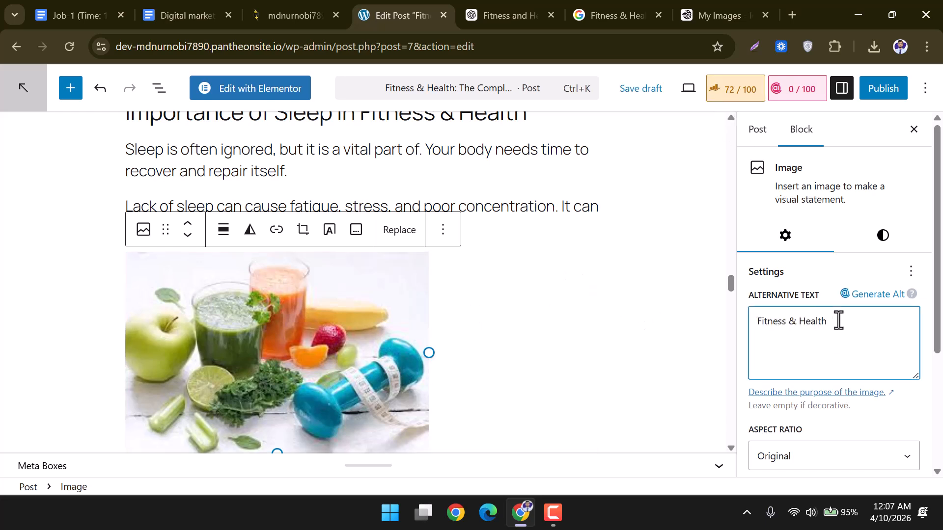
pyautogui.click(610, 275)
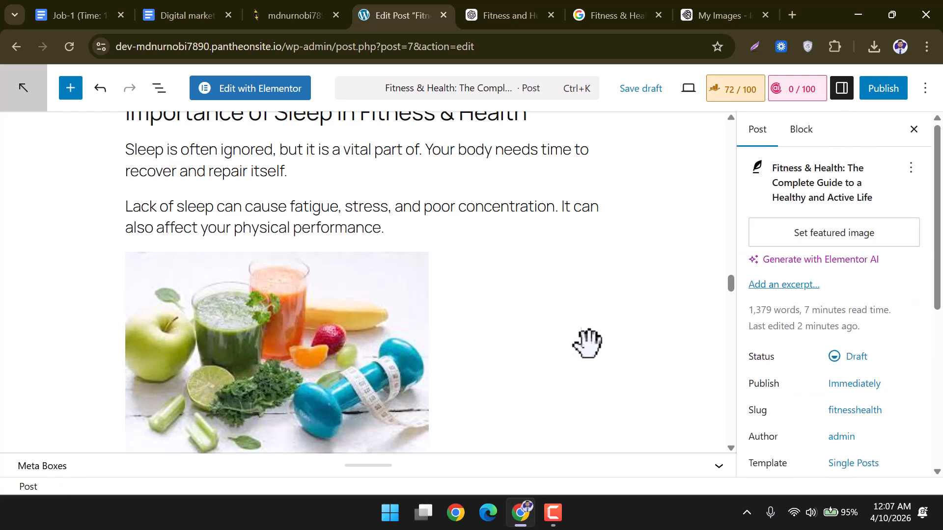
pyautogui.scroll(-4, 586, 344)
pyautogui.scroll(-8, 586, 344)
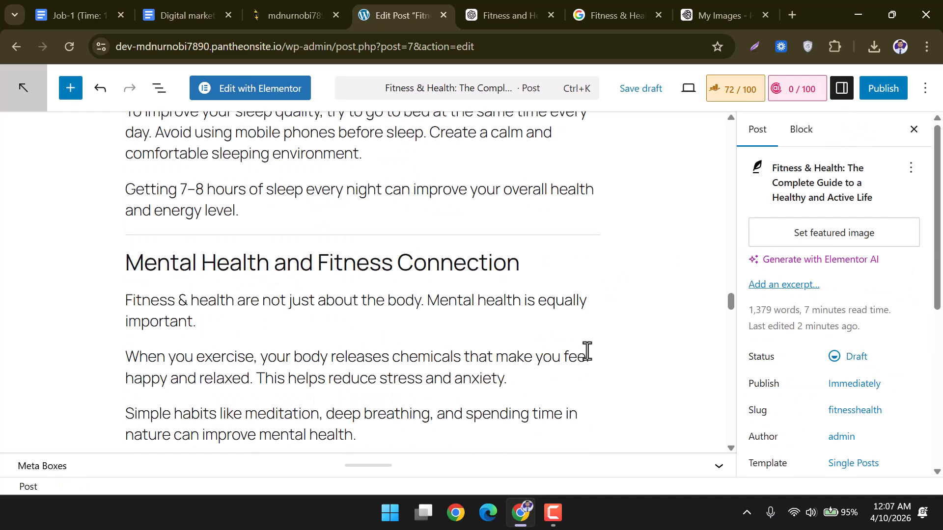
pyautogui.scroll(12, 588, 352)
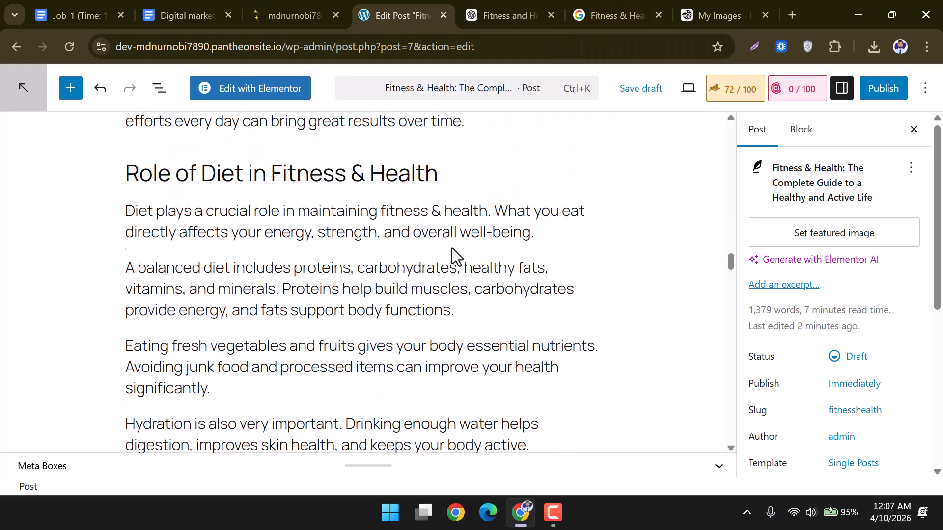
pyautogui.scroll(3, 452, 246)
pyautogui.scroll(-12, 413, 271)
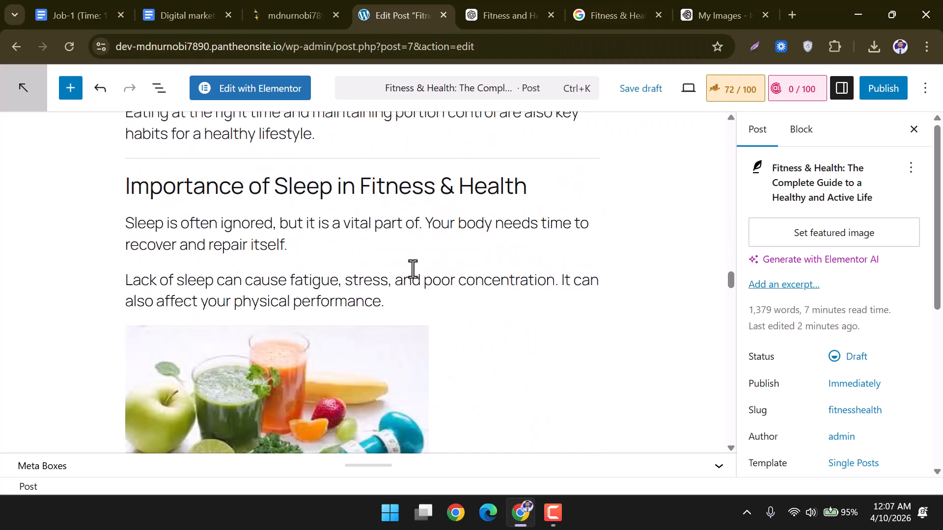
pyautogui.scroll(-10, 412, 269)
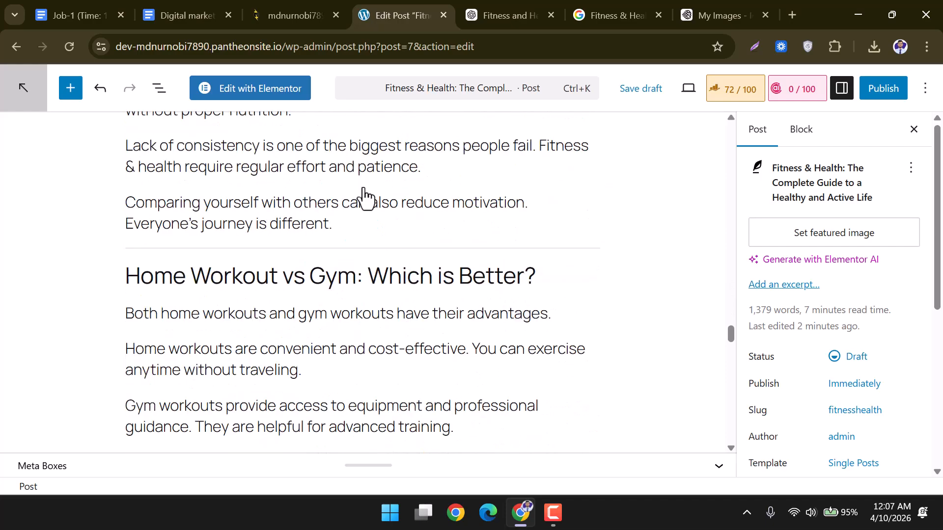
# Add a Video block after the lack-of-consistency paragraph and choose Insert from URL.
pyautogui.click(363, 185)
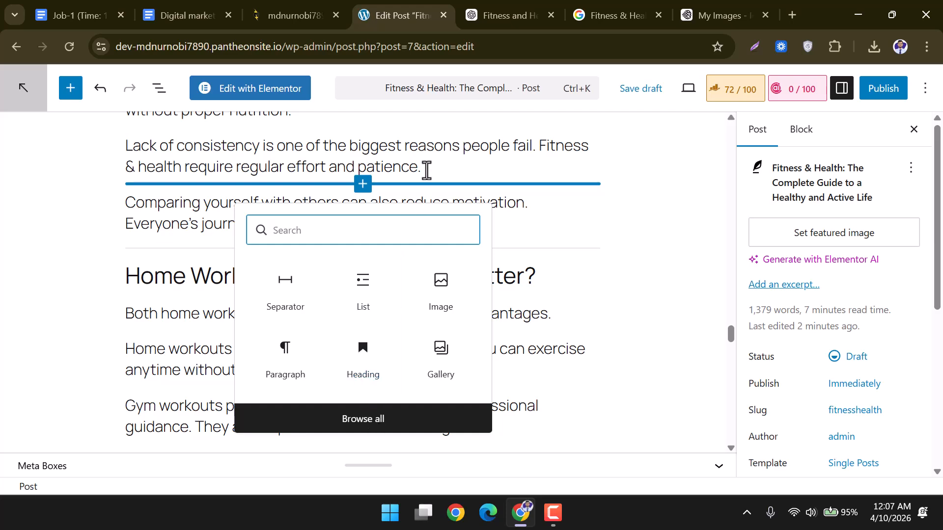
pyautogui.click(425, 172)
pyautogui.press('Return')
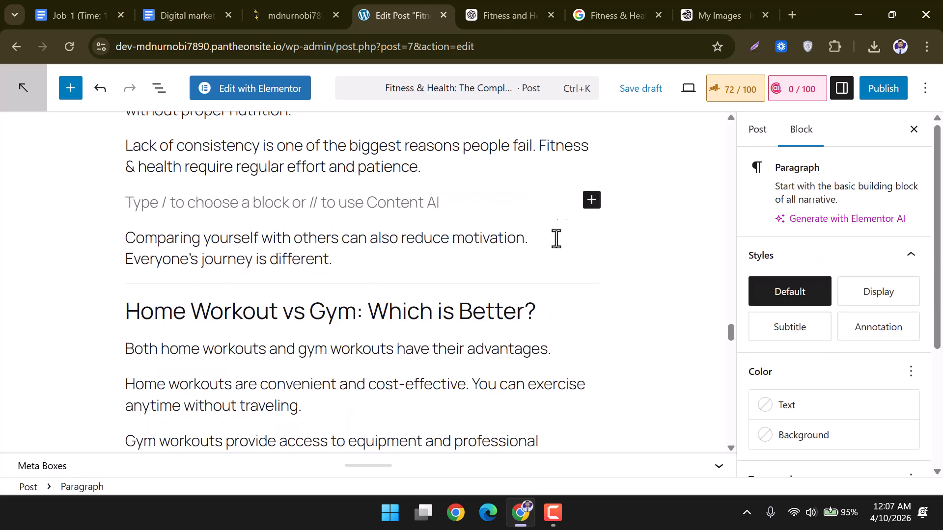
pyautogui.click(590, 200)
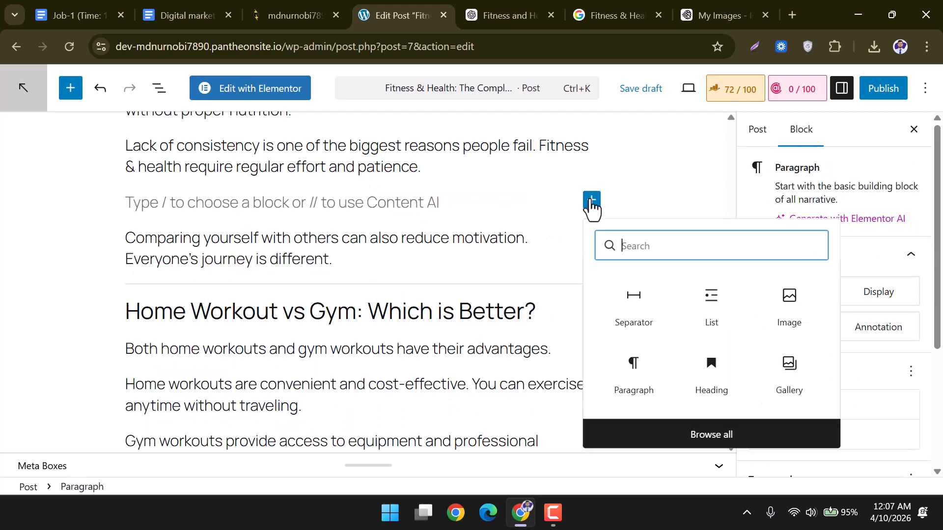
pyautogui.click(697, 442)
pyautogui.scroll(-3, 169, 368)
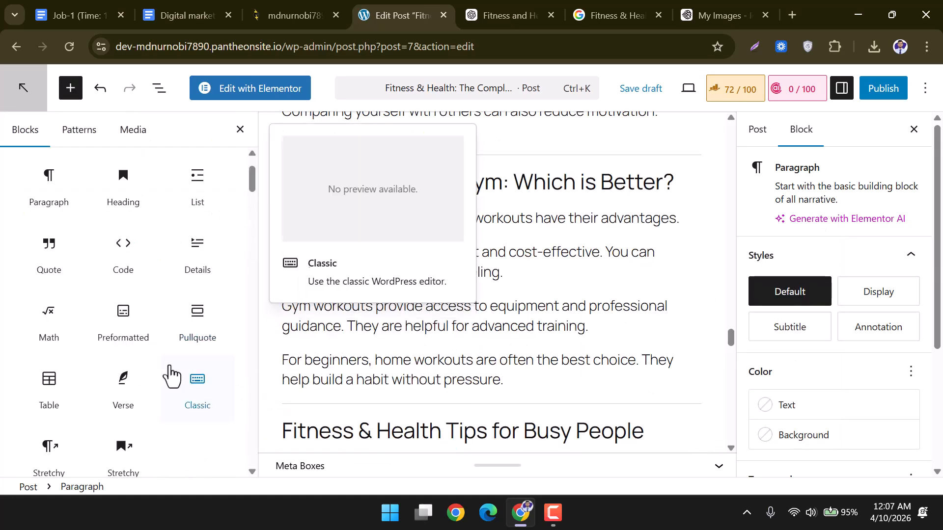
pyautogui.scroll(-3, 167, 361)
pyautogui.scroll(-3, 165, 361)
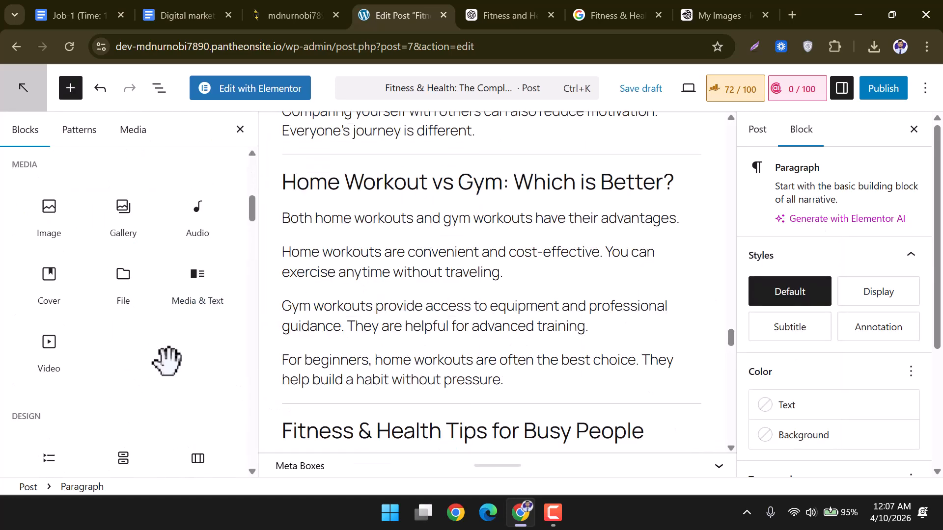
pyautogui.moveTo(49, 350)
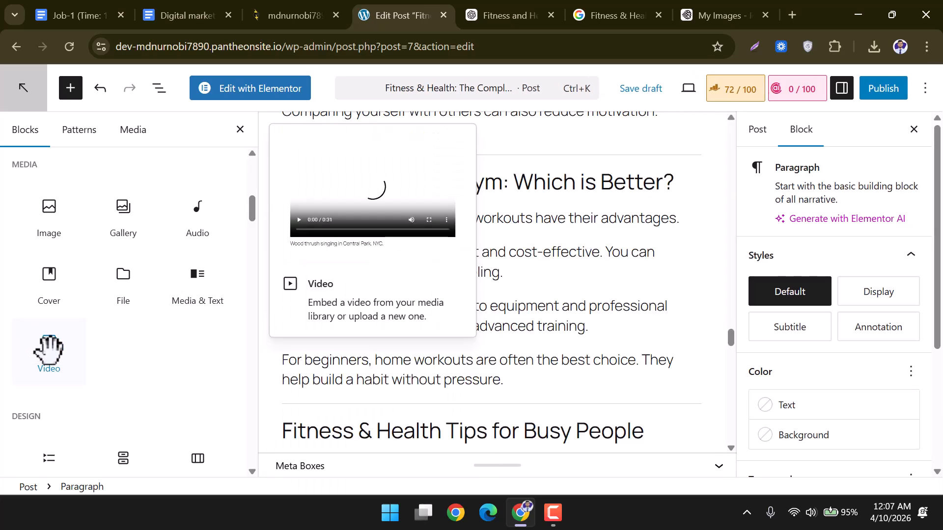
pyautogui.click(49, 350)
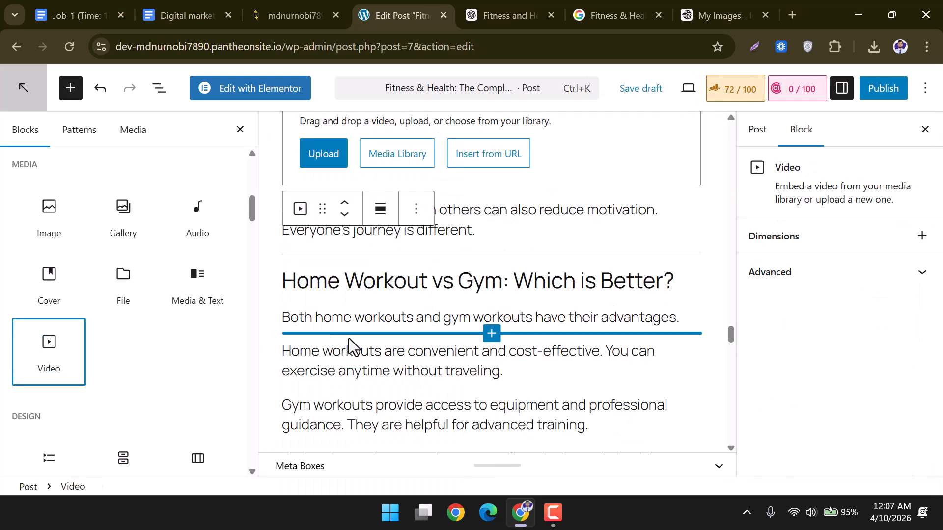
pyautogui.scroll(2, 410, 346)
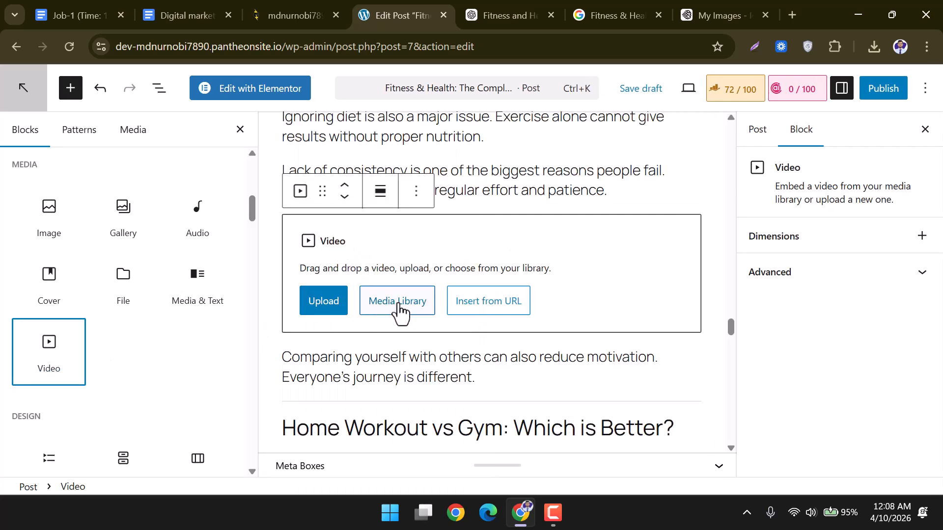
pyautogui.click(494, 311)
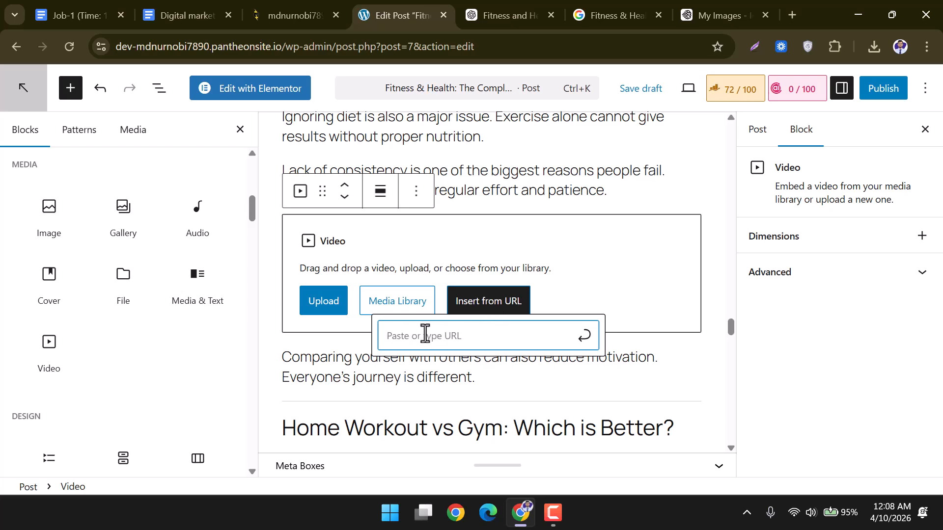
# Rerun the 'Fitness & Health' Google search and filter to Videos results.
pyautogui.click(596, 22)
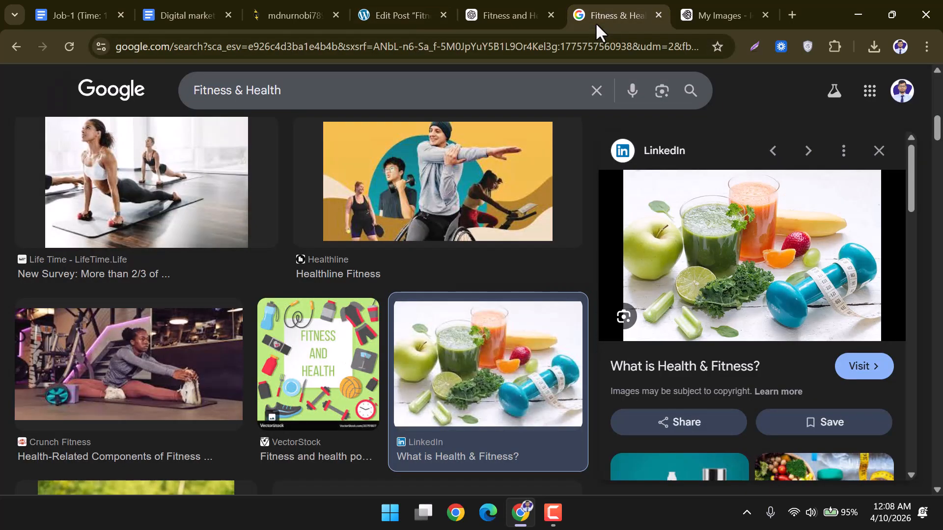
pyautogui.scroll(4, 371, 100)
pyautogui.scroll(4, 383, 98)
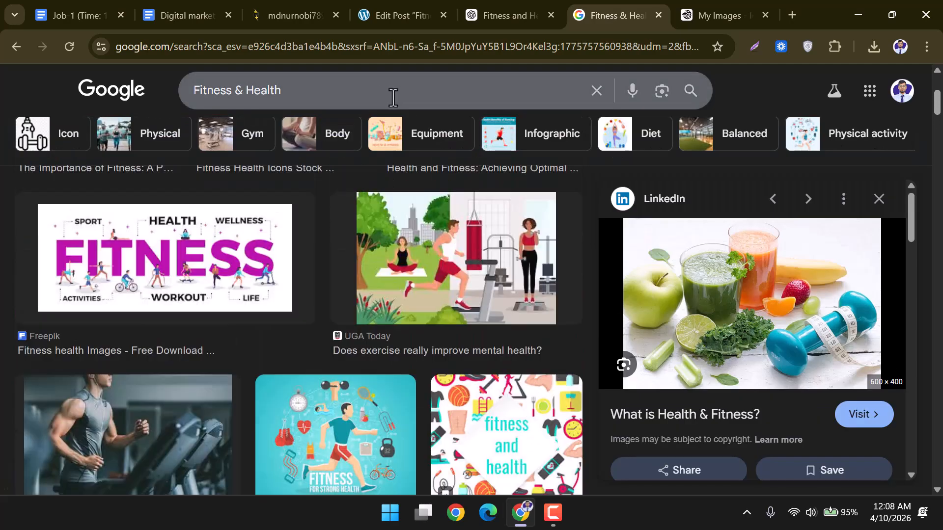
pyautogui.click(349, 95)
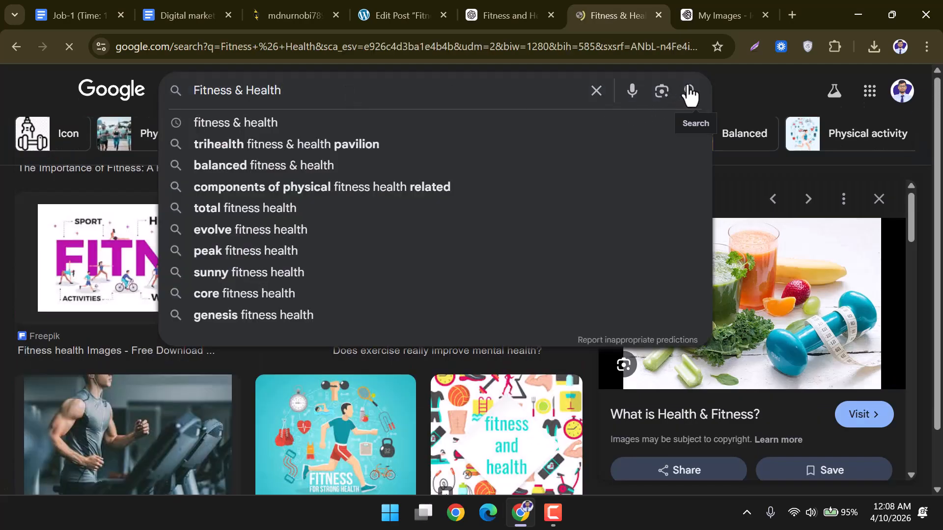
pyautogui.click(688, 91)
pyautogui.click(139, 152)
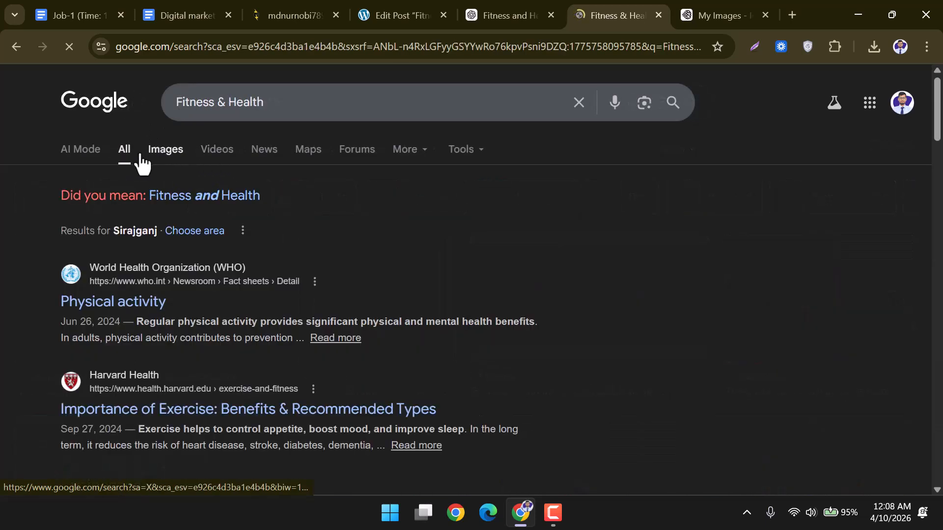
pyautogui.click(218, 149)
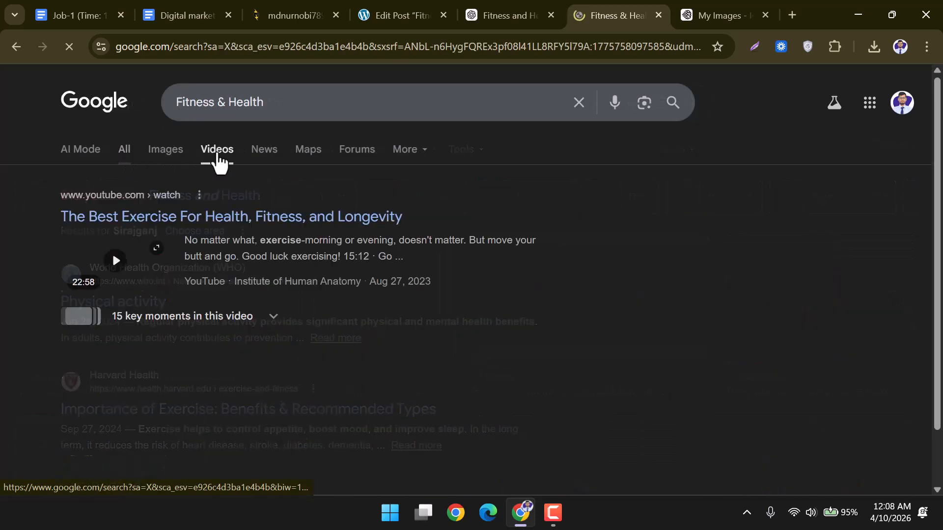
pyautogui.scroll(-3, 185, 260)
pyautogui.scroll(3, 179, 264)
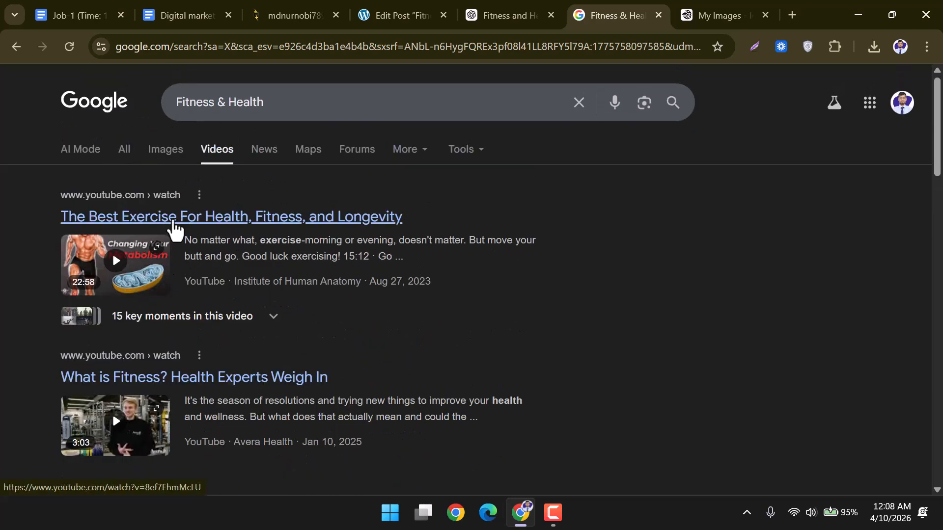
# Copy the link of the top video, 'The Best Exercise For Health, Fitness, and Longevity'.
pyautogui.rightClick(173, 224)
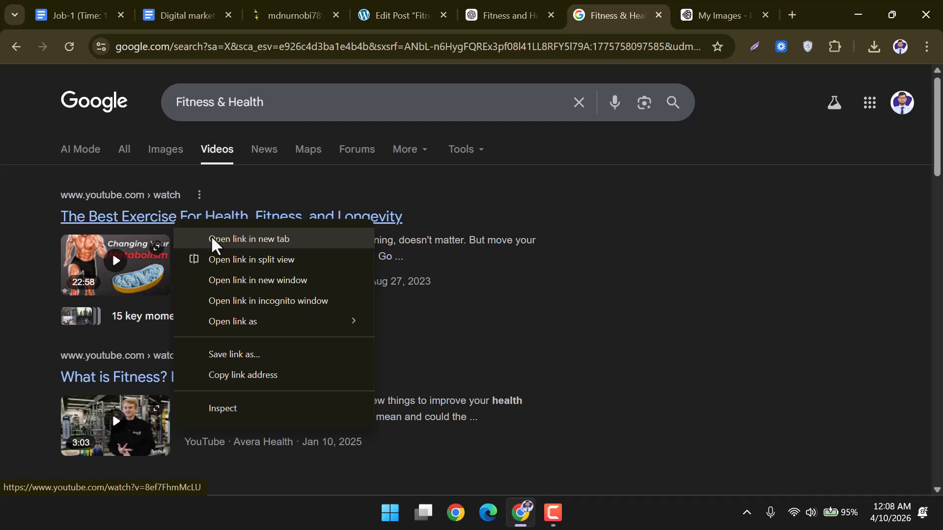
pyautogui.click(215, 240)
pyautogui.click(642, 13)
pyautogui.click(292, 46)
pyautogui.hotkey('ctrl', 'c')
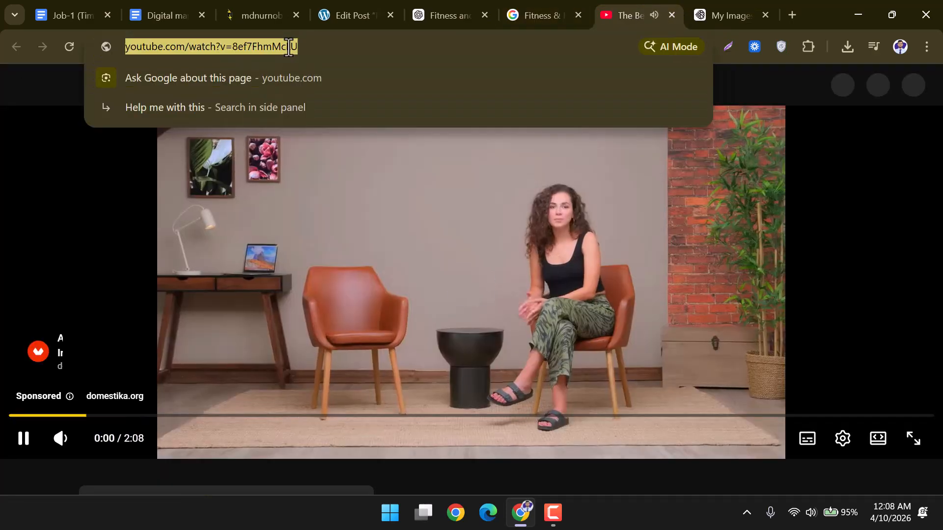
pyautogui.click(668, 16)
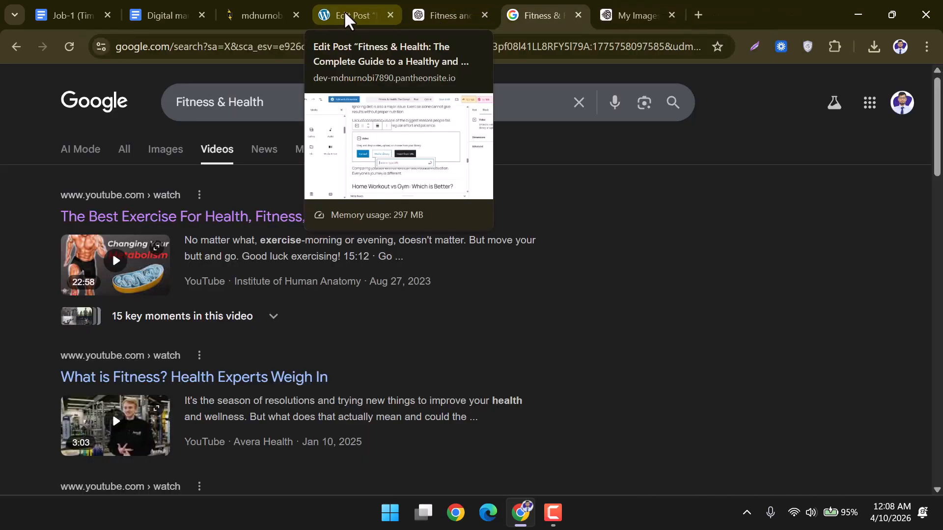
# Paste the copied YouTube link into the Video block to embed it in the post.
pyautogui.click(363, 11)
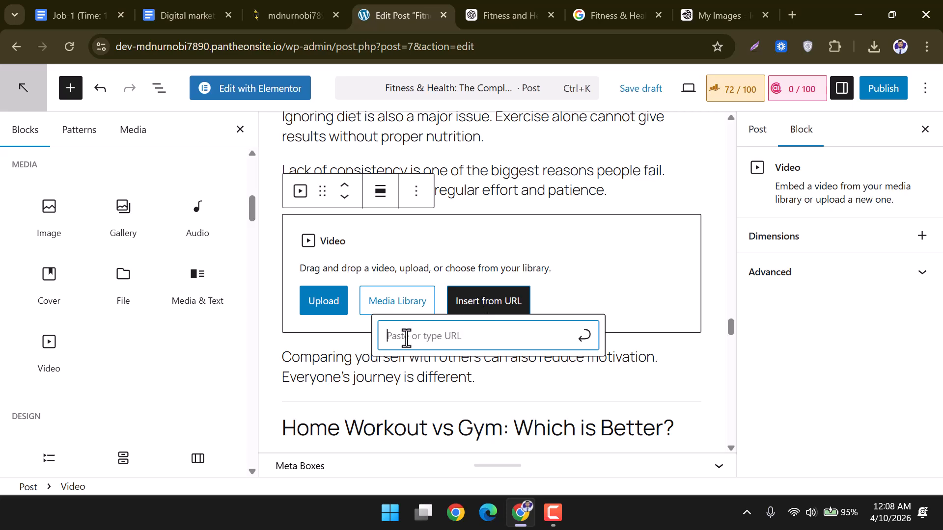
pyautogui.hotkey('ctrl', 'v')
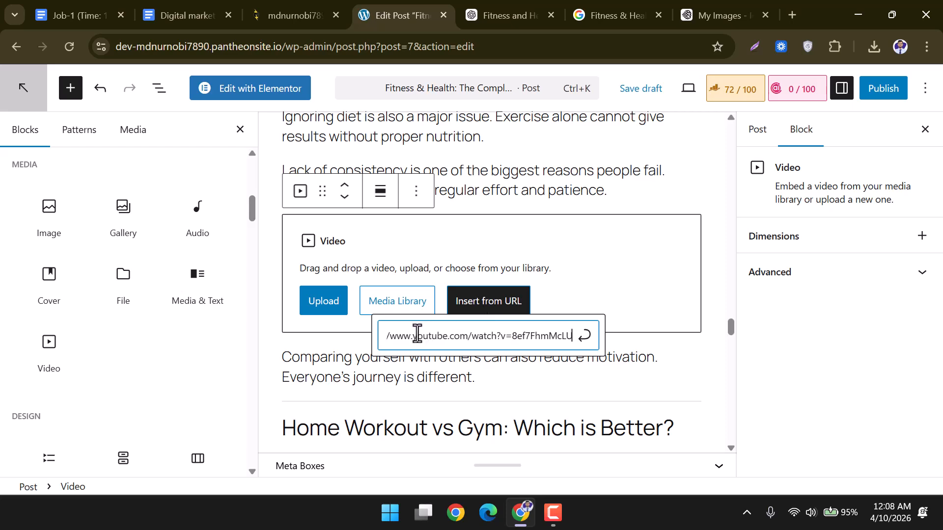
pyautogui.press('Return')
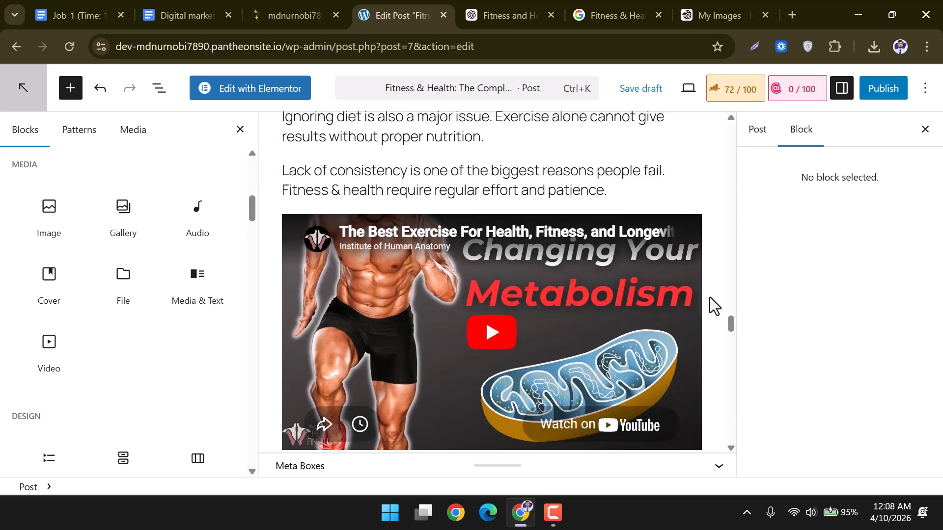
pyautogui.scroll(-7, 610, 273)
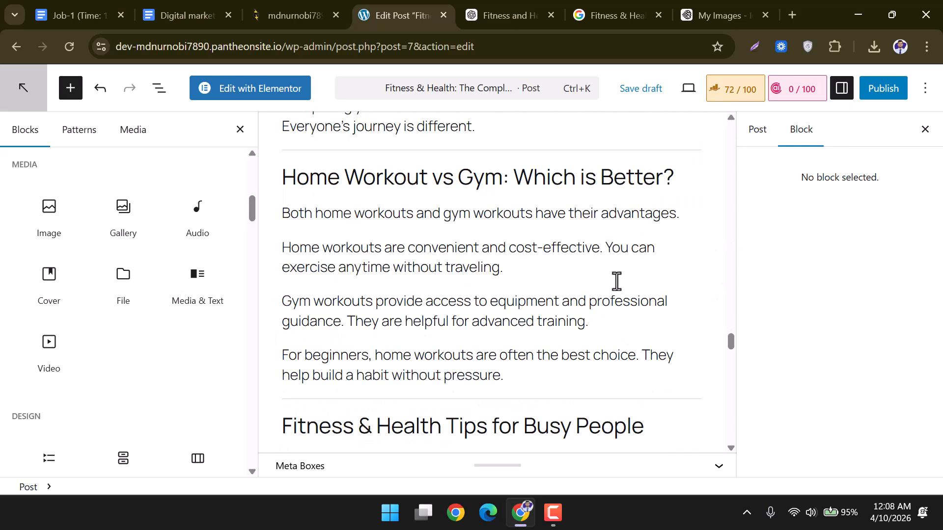
pyautogui.click(240, 135)
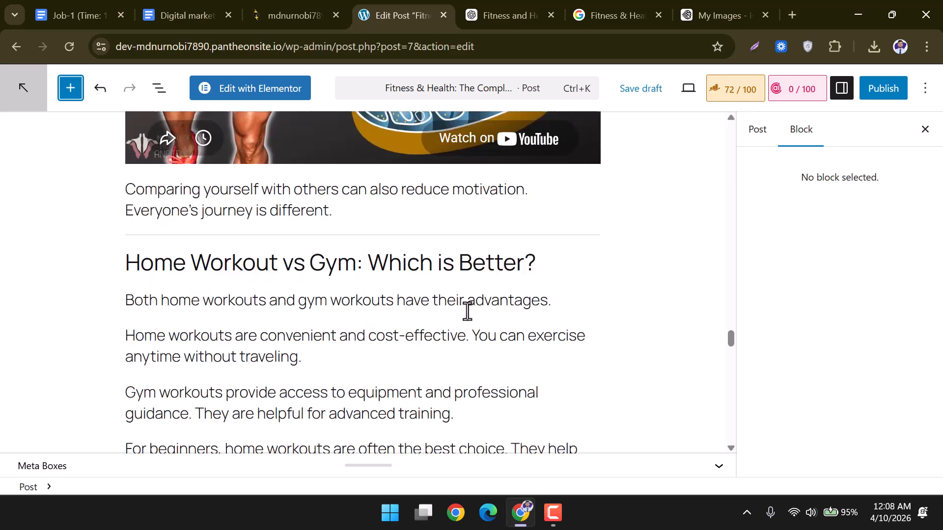
pyautogui.scroll(-15, 514, 302)
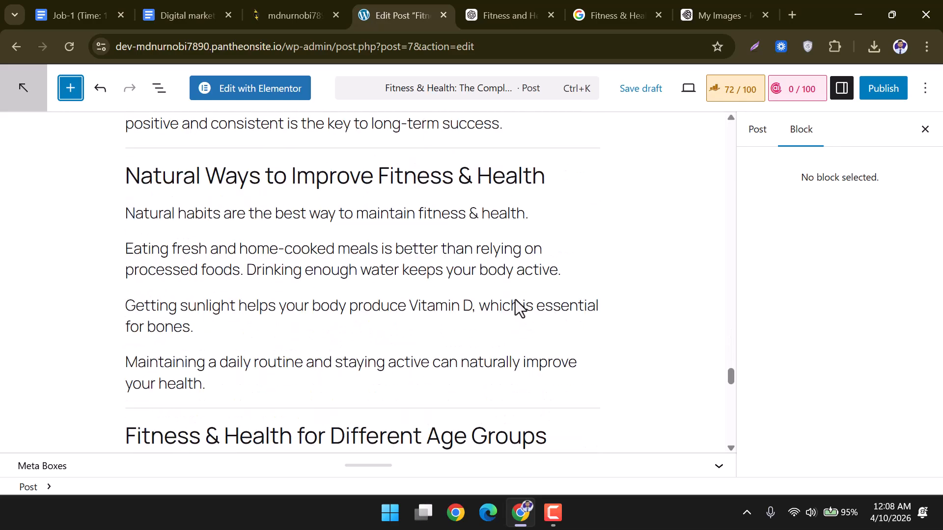
# Add a Video block after the 'your health.' paragraph and choose Insert from URL.
pyautogui.moveTo(302, 258)
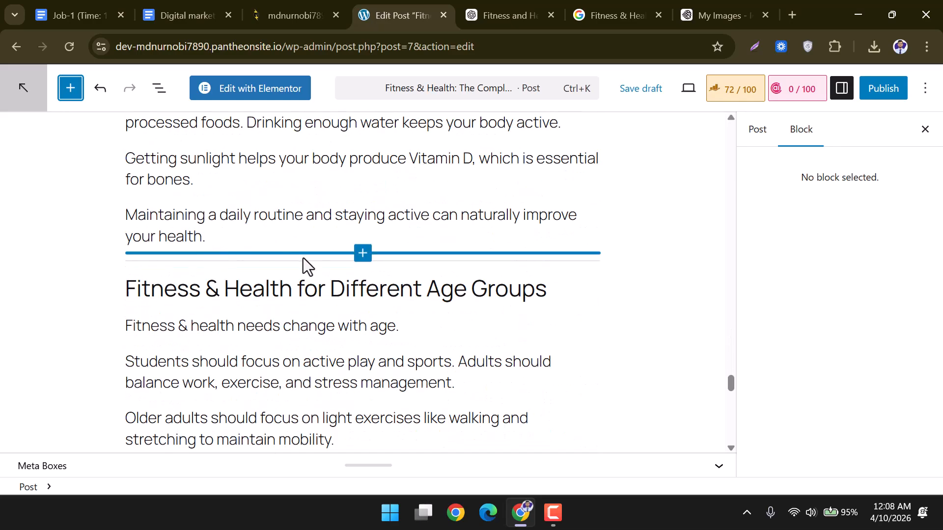
pyautogui.click(275, 237)
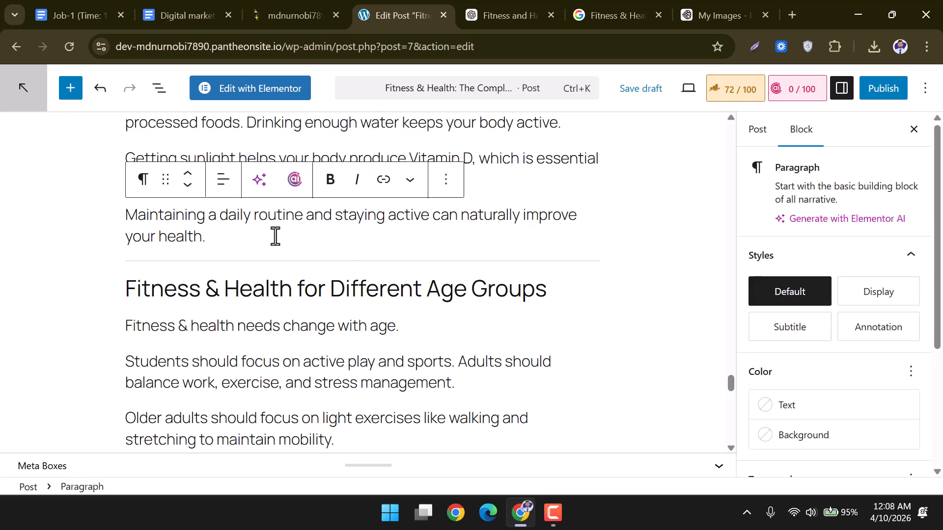
pyautogui.press('Return')
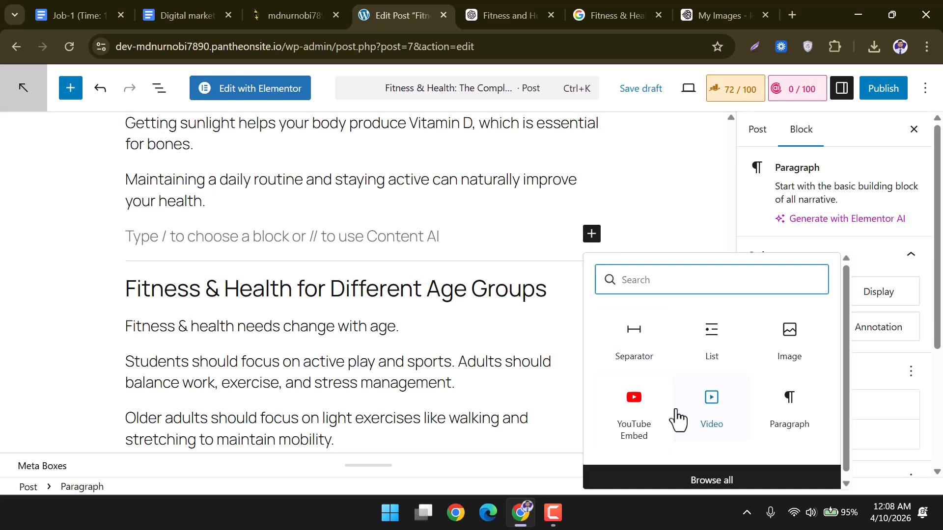
pyautogui.click(708, 481)
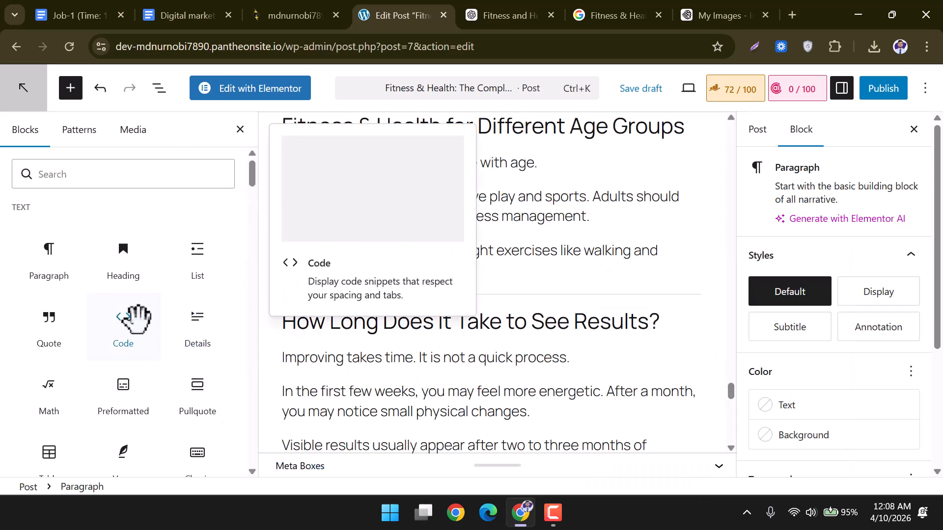
pyautogui.scroll(-7, 147, 334)
pyautogui.scroll(-2, 140, 333)
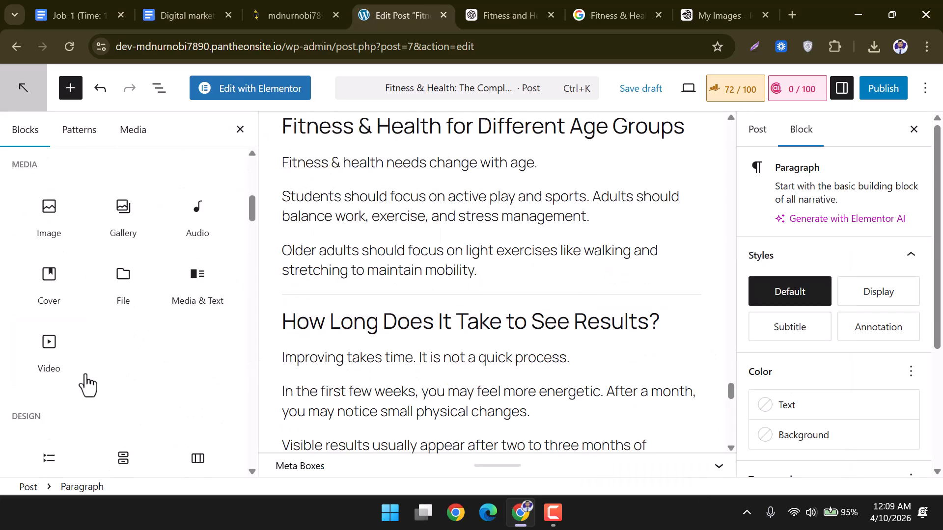
pyautogui.click(49, 349)
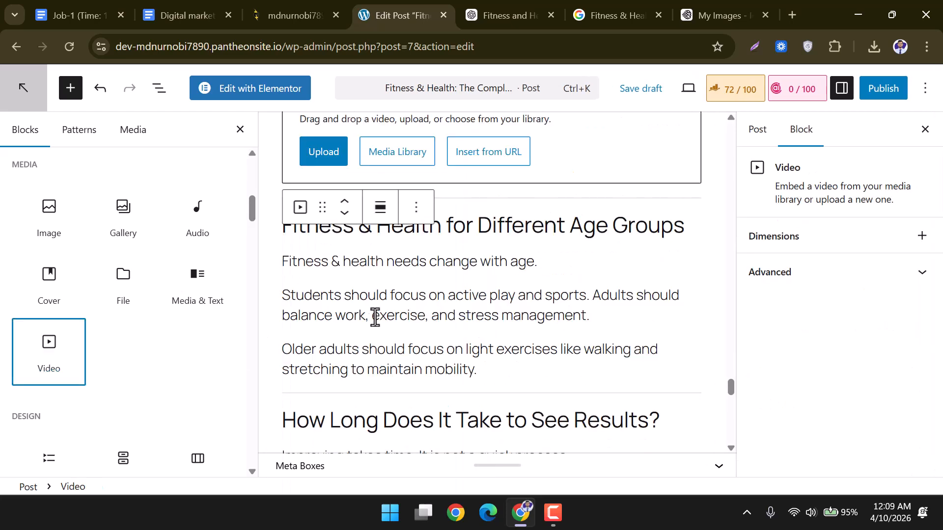
pyautogui.scroll(2, 418, 255)
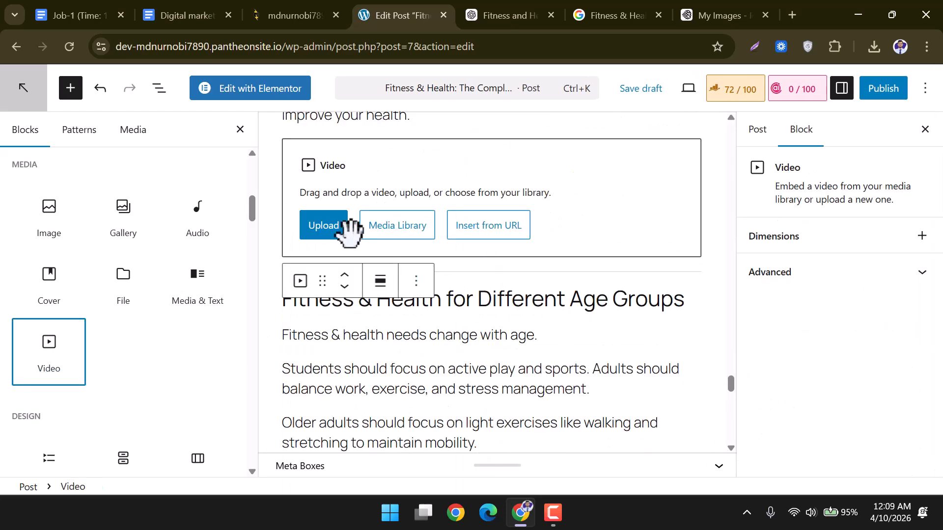
pyautogui.click(489, 230)
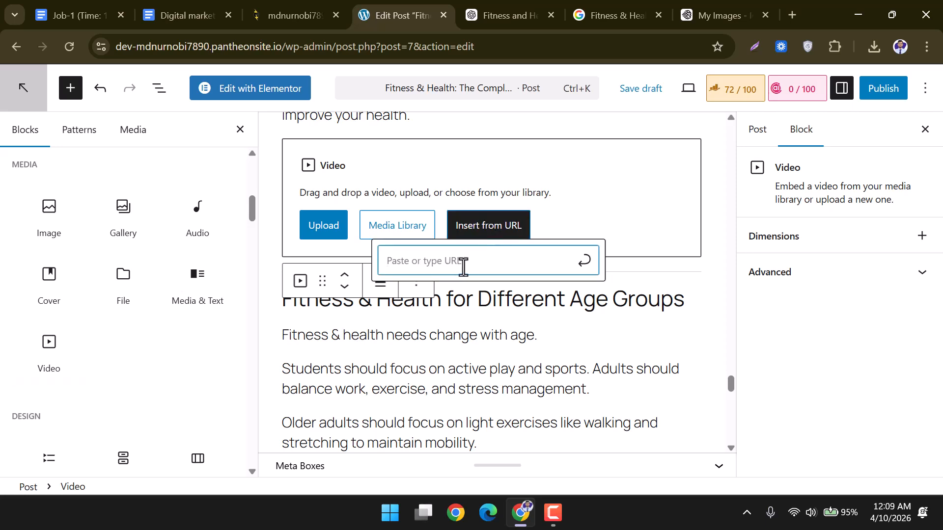
# Rerun the 'Fitness & Health' search and switch to Videos results.
pyautogui.click(631, 12)
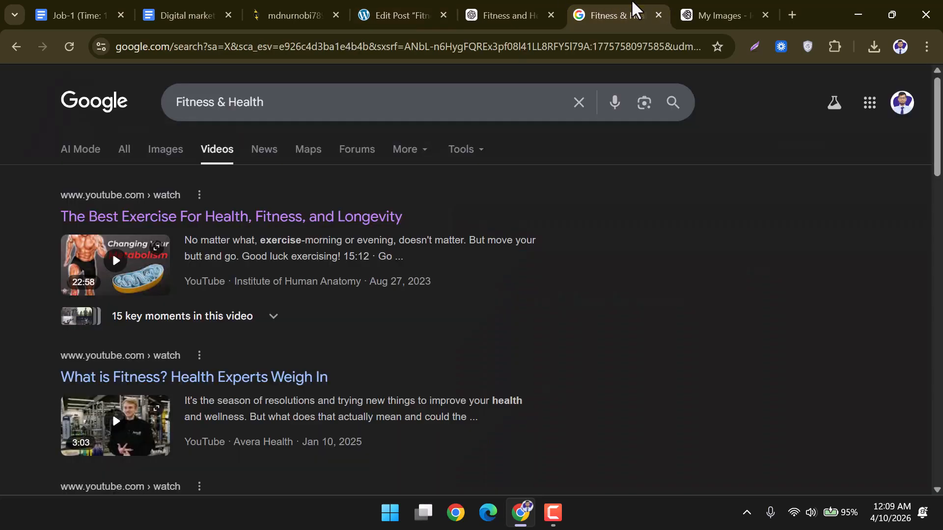
pyautogui.click(672, 116)
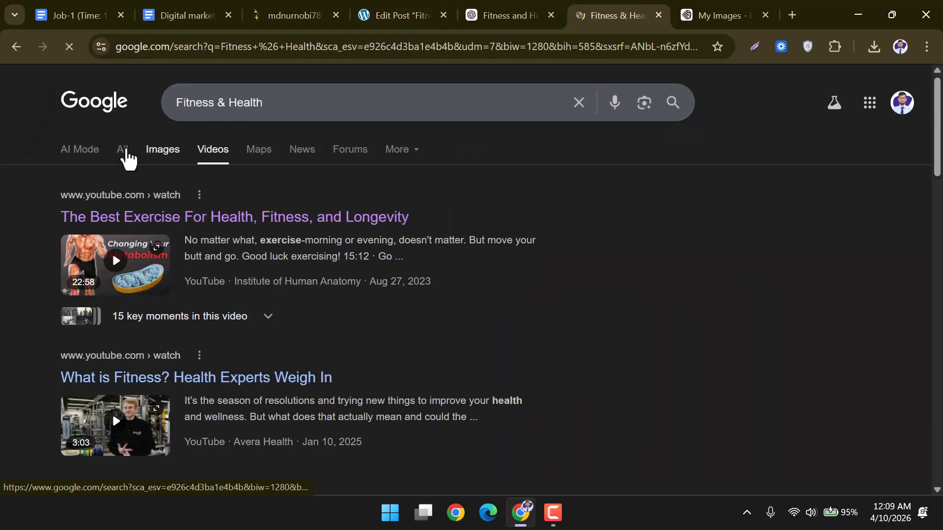
pyautogui.click(126, 156)
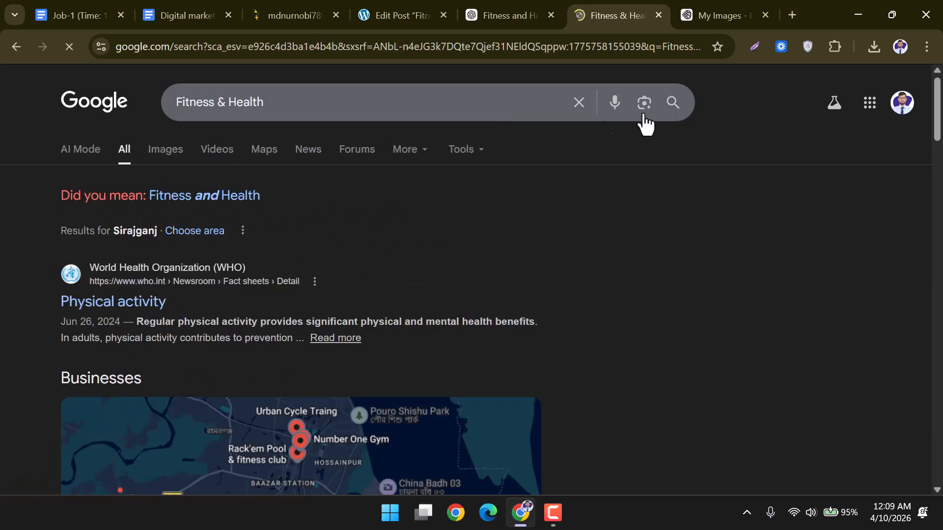
pyautogui.click(230, 159)
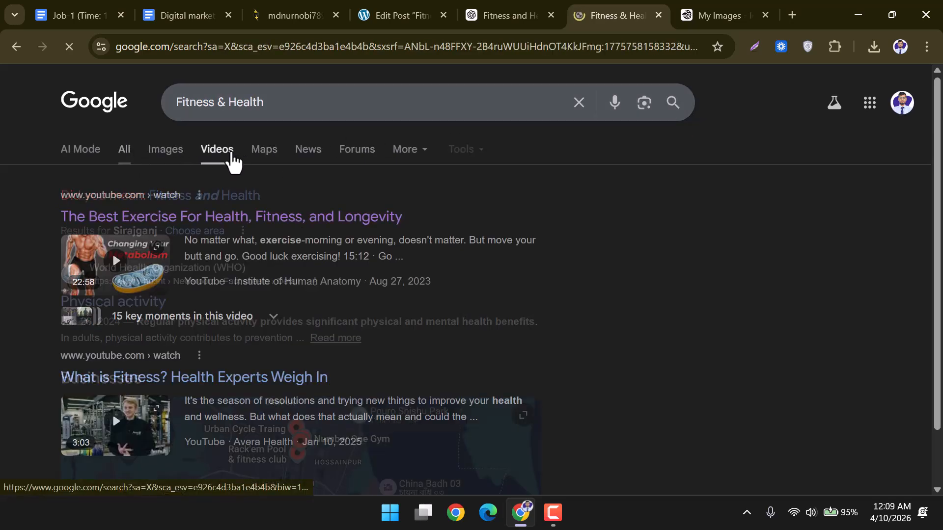
pyautogui.scroll(-1, 236, 282)
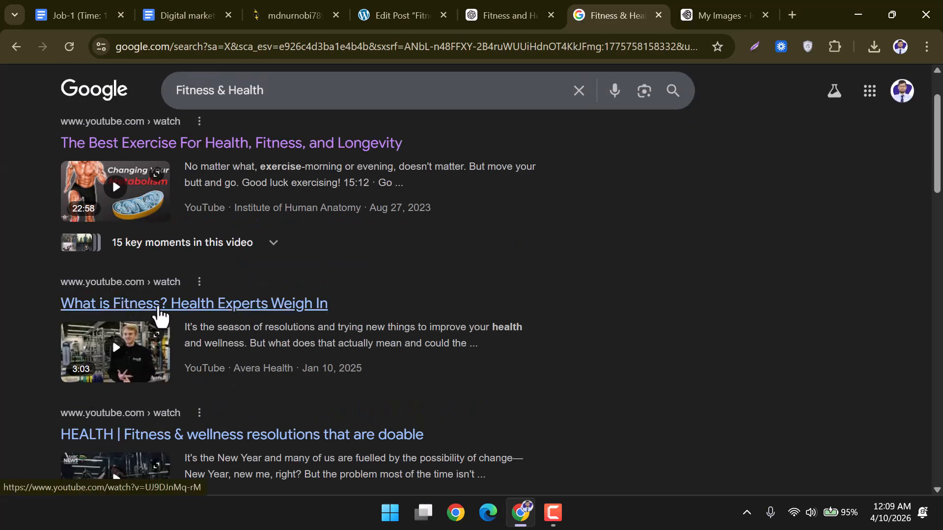
# Open 'What is Fitness? Health Experts Weigh In' in a new tab and select its URL.
pyautogui.rightClick(158, 307)
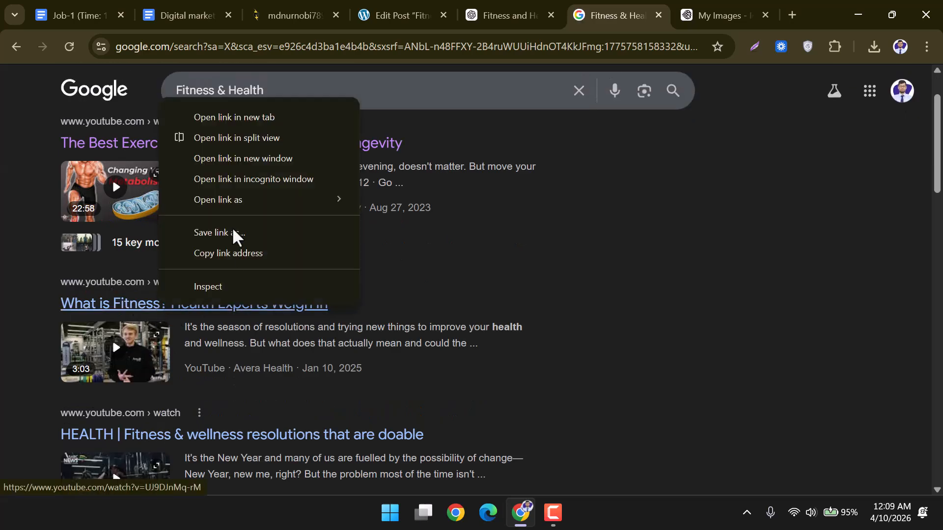
pyautogui.click(245, 118)
pyautogui.click(633, 17)
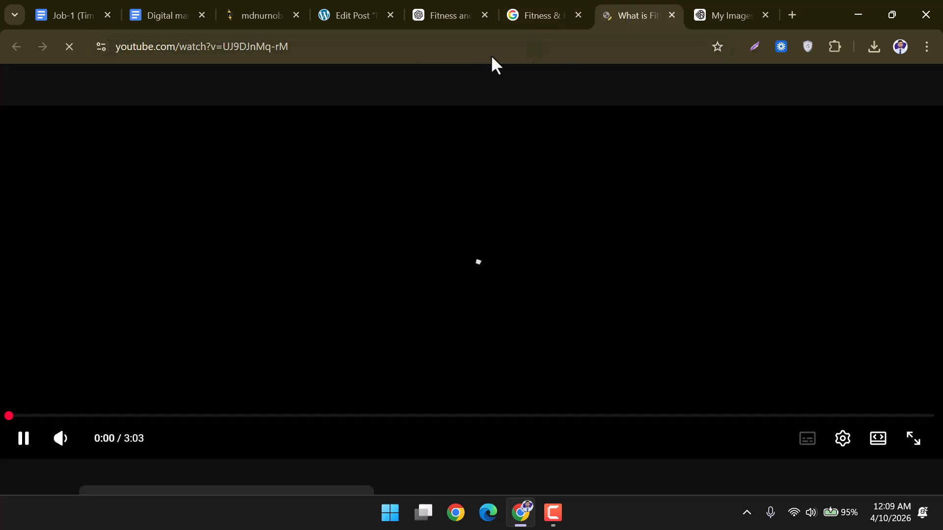
pyautogui.click(293, 47)
pyautogui.hotkey('ctrl', 'c')
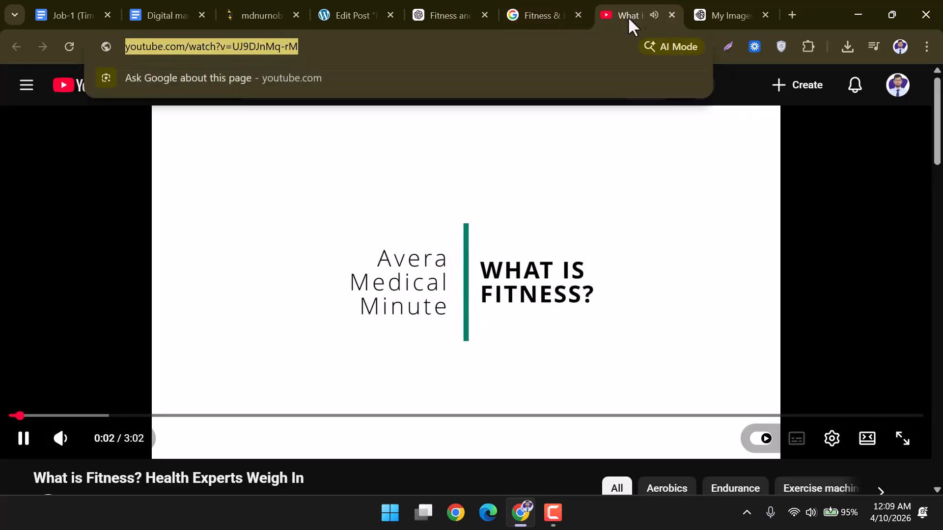
# Embed the YouTube video 'What is Fitness? Health Experts Weigh In' in the Video block from its URL.
pyautogui.click(672, 15)
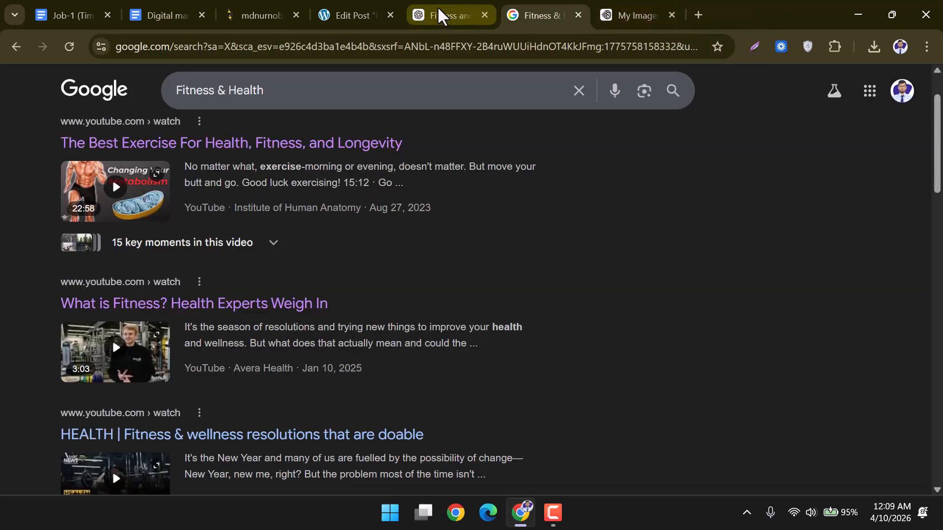
pyautogui.click(359, 4)
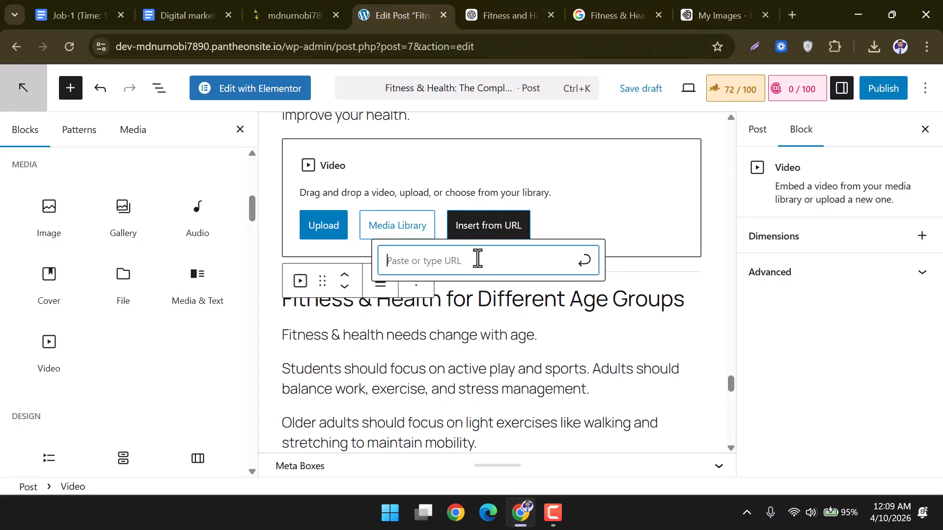
pyautogui.hotkey('ctrl', 'v')
pyautogui.press('Return')
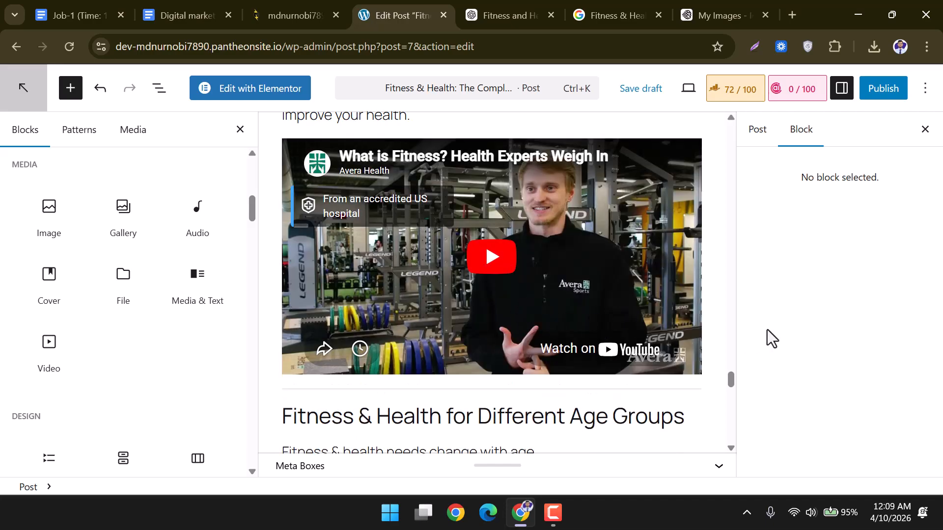
# Check the embedded video below the daily-routine paragraph and close the block library.
pyautogui.scroll(15, 623, 293)
pyautogui.scroll(6, 623, 293)
pyautogui.scroll(-18, 623, 294)
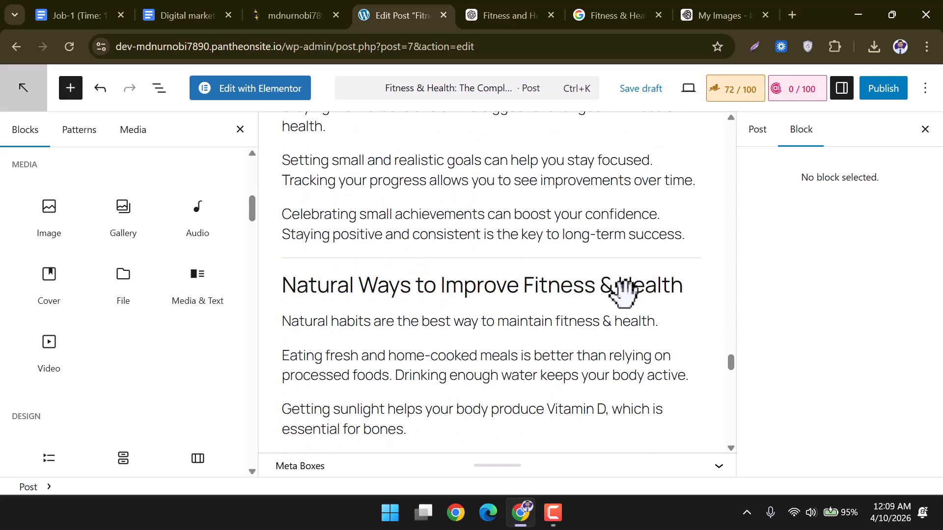
pyautogui.scroll(-4, 623, 293)
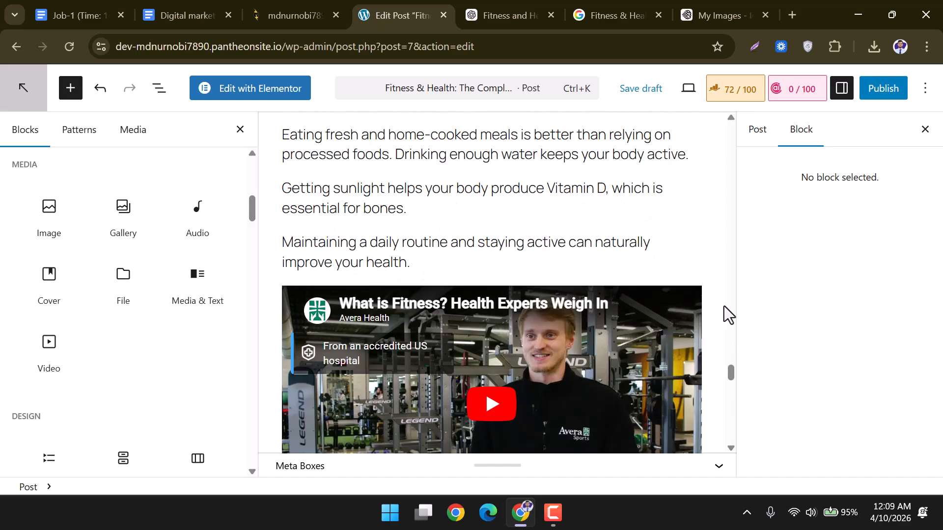
pyautogui.click(241, 130)
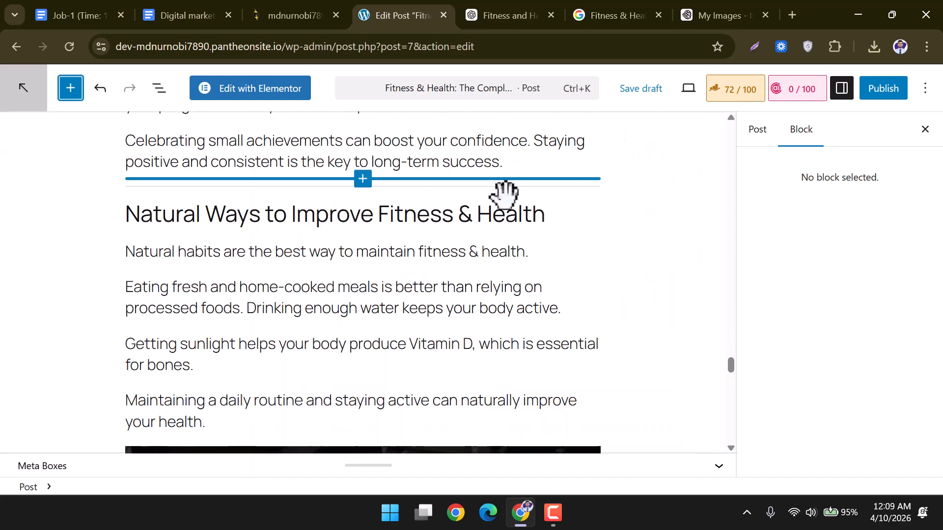
# Close the settings sidebar and bring up the Rank Math analysis scoring 72/100.
pyautogui.click(760, 140)
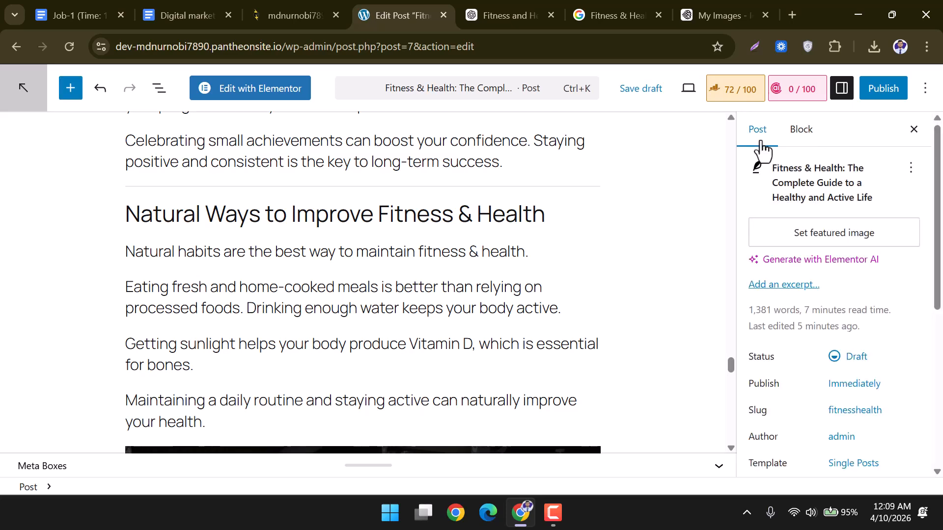
pyautogui.click(913, 130)
pyautogui.scroll(5, 521, 270)
pyautogui.scroll(15, 521, 271)
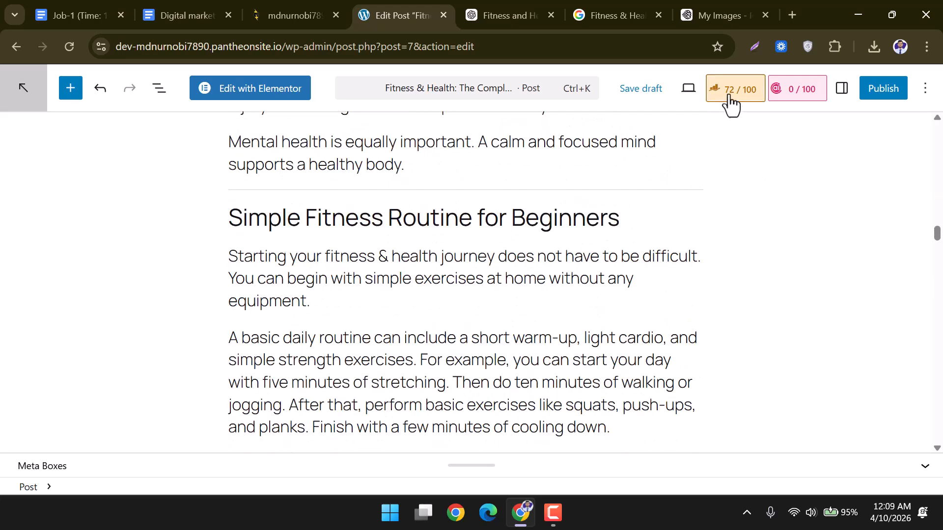
pyautogui.click(730, 98)
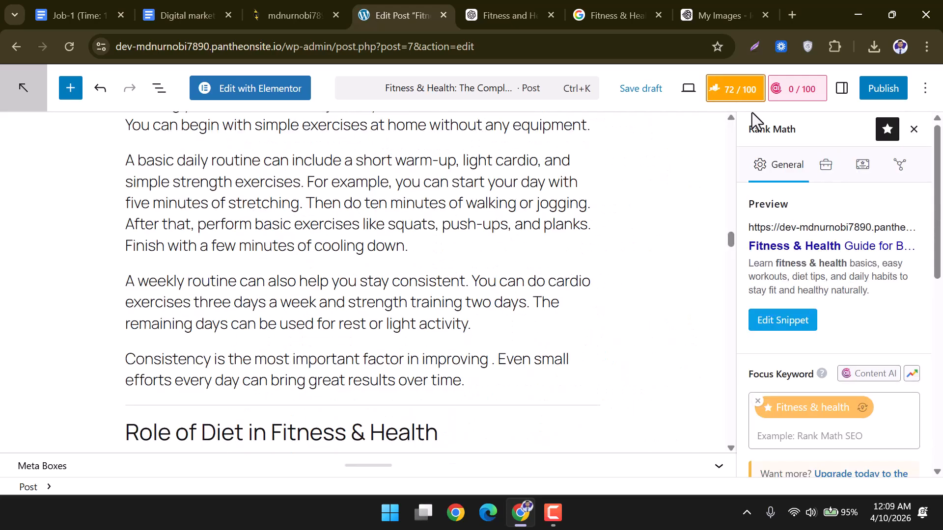
# Expand the Additional checks and review the focus-keyword URL and missing external-link warnings.
pyautogui.scroll(-5, 854, 302)
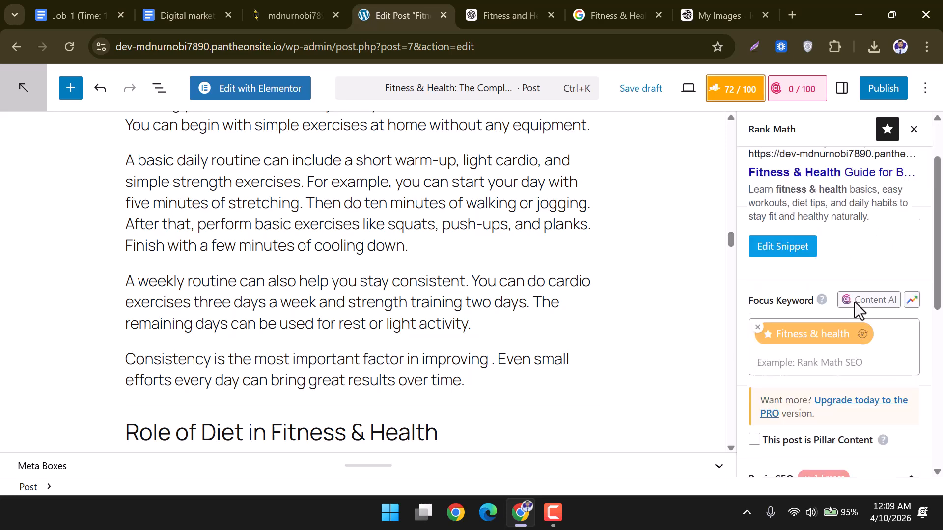
pyautogui.scroll(-5, 855, 302)
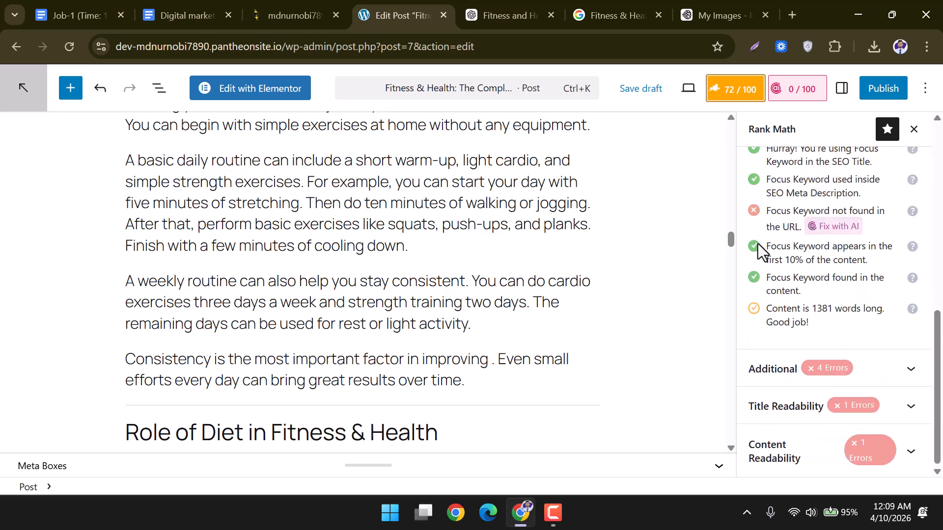
pyautogui.moveTo(765, 216); pyautogui.dragTo(884, 220)
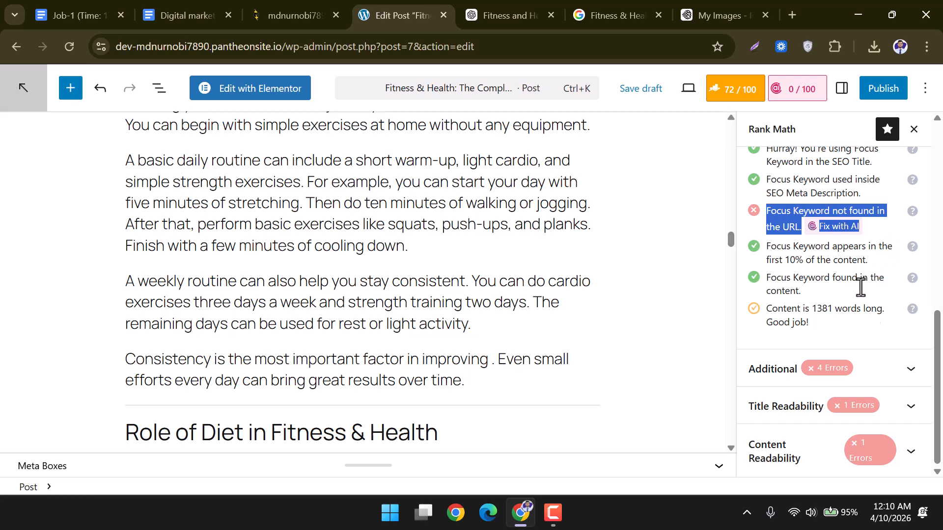
pyautogui.click(909, 369)
pyautogui.scroll(-2, 795, 351)
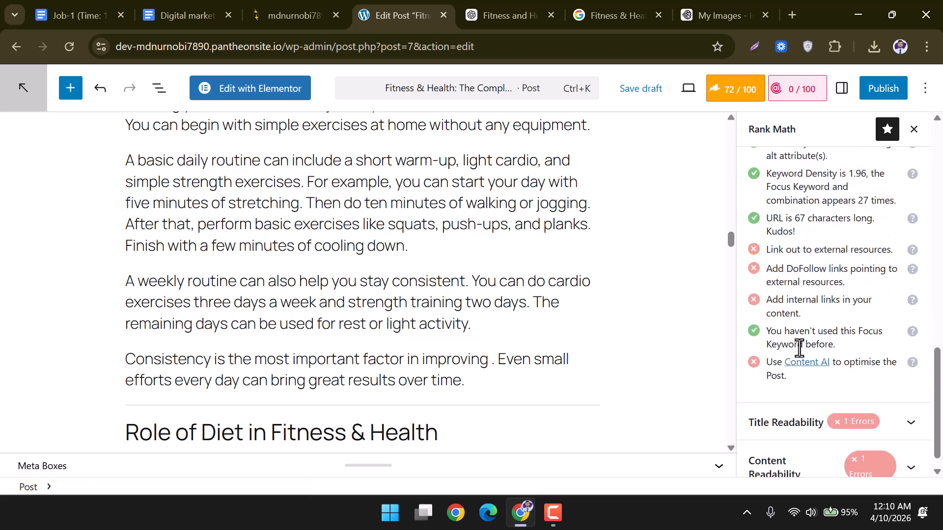
pyautogui.moveTo(769, 250); pyautogui.dragTo(886, 252)
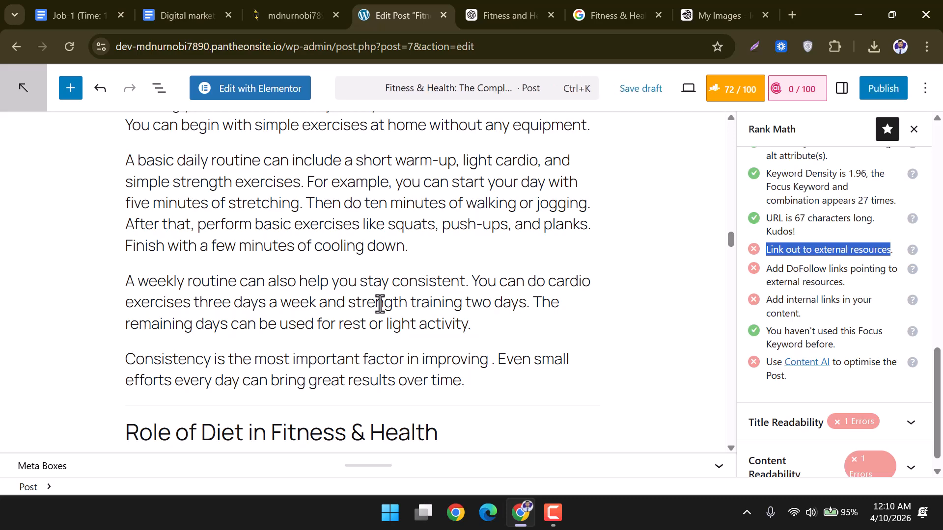
pyautogui.scroll(2, 380, 305)
pyautogui.scroll(10, 380, 304)
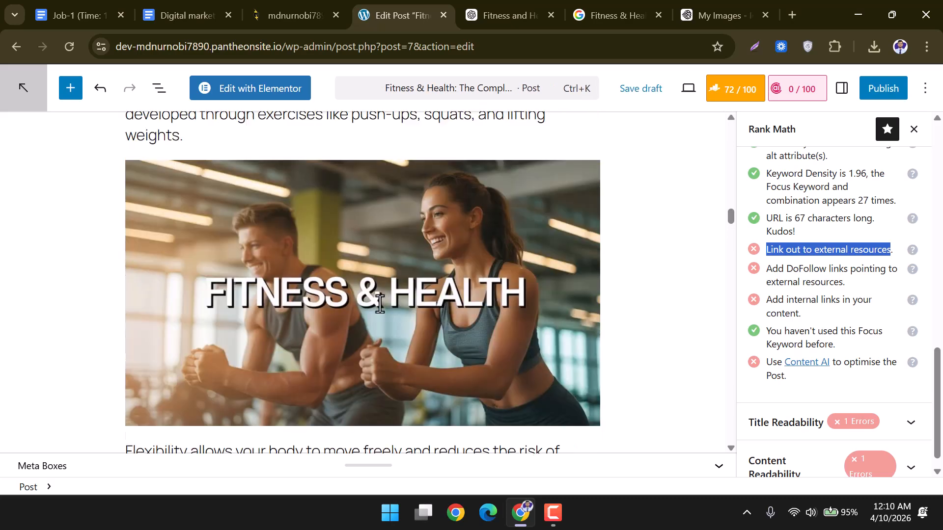
pyautogui.scroll(15, 379, 304)
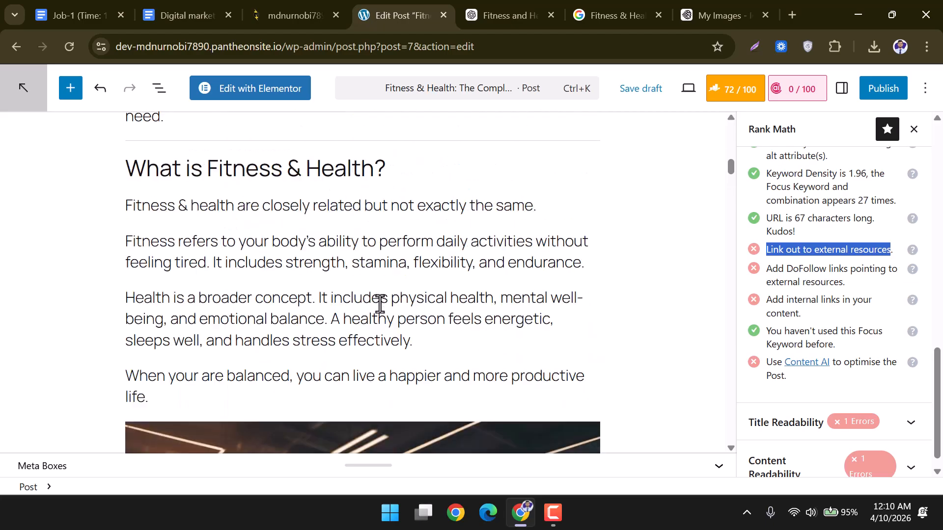
pyautogui.scroll(5, 380, 304)
pyautogui.scroll(-5, 380, 304)
pyautogui.scroll(5, 379, 304)
pyautogui.scroll(4, 380, 304)
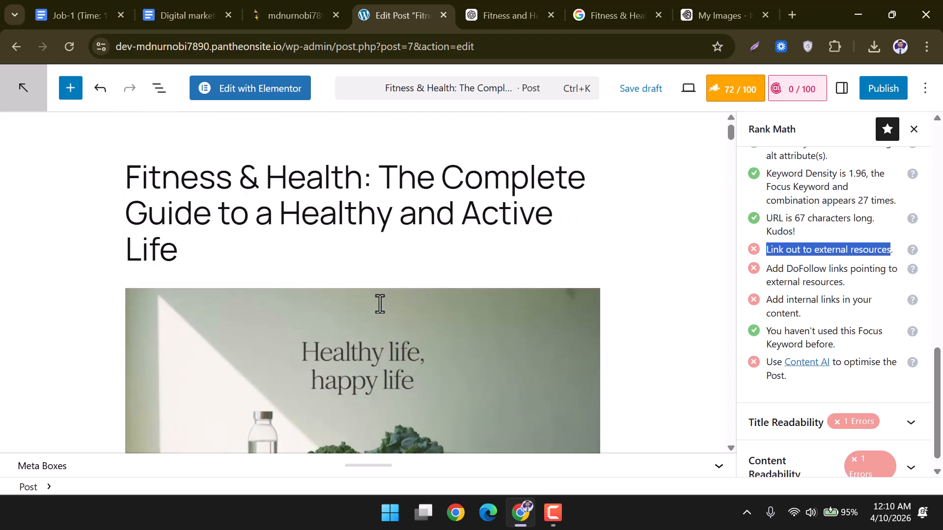
pyautogui.scroll(-9, 380, 304)
pyautogui.scroll(-2, 296, 272)
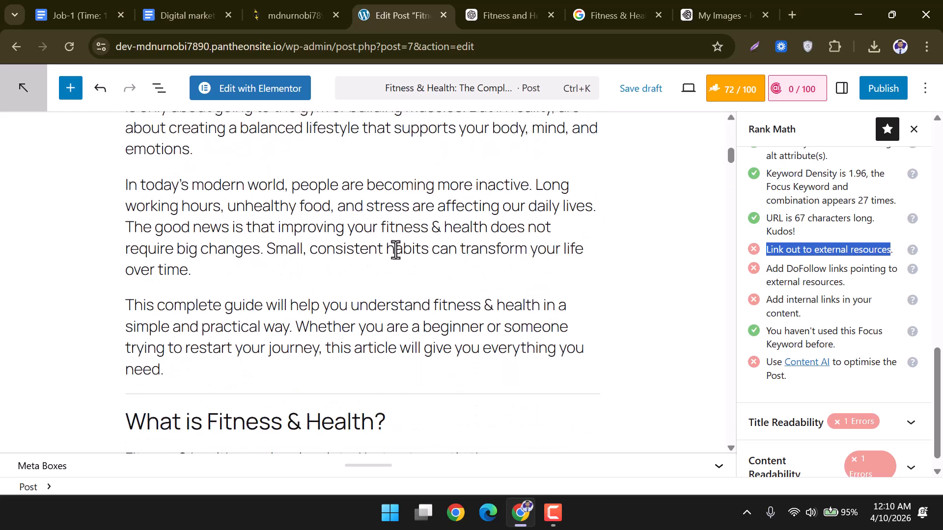
pyautogui.scroll(-6, 412, 249)
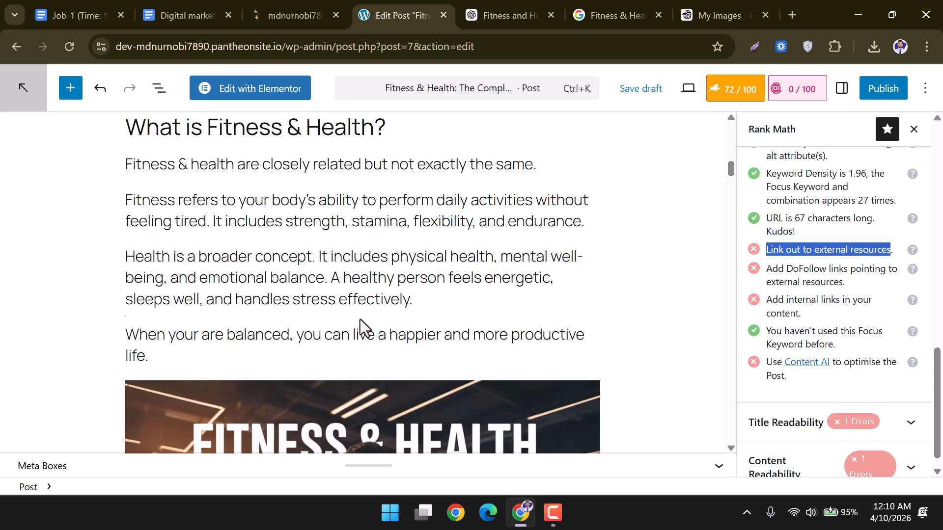
# Select 'Fitness & health' in the post and rerun the Fitness & Health Google search under All.
pyautogui.moveTo(232, 167); pyautogui.dragTo(126, 162)
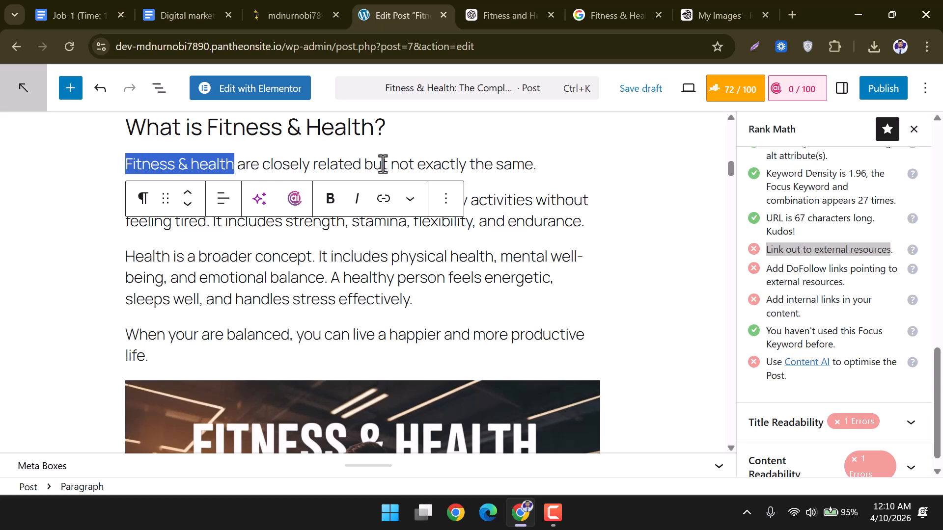
pyautogui.click(606, 1)
pyautogui.tripleClick(246, 91)
pyautogui.click(675, 93)
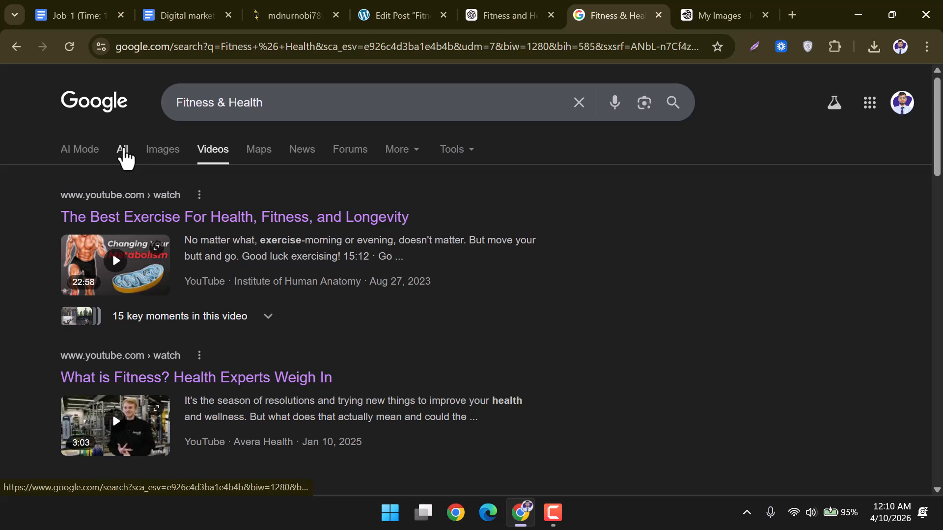
pyautogui.click(124, 153)
# Open the Harvard Health exercise-and-fitness result in a new tab, take its URL, and close it.
pyautogui.scroll(-2, 207, 295)
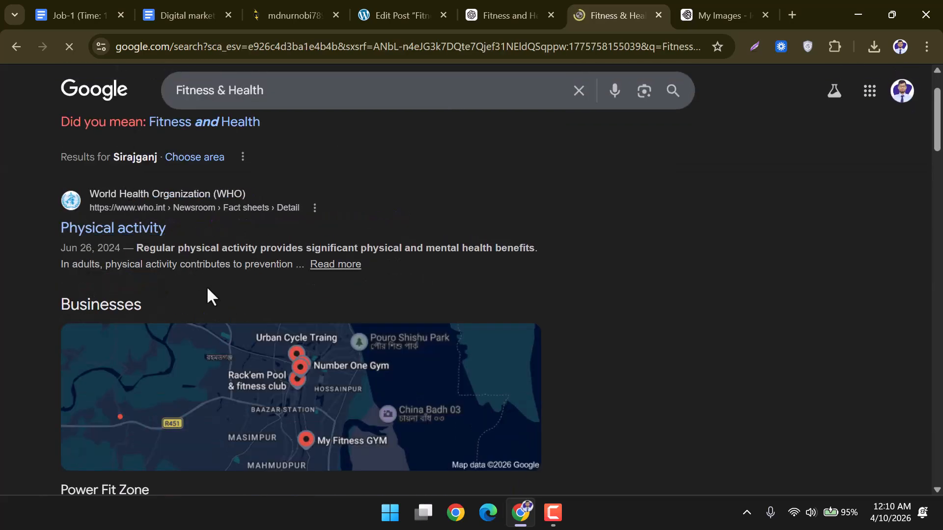
pyautogui.scroll(-12, 209, 295)
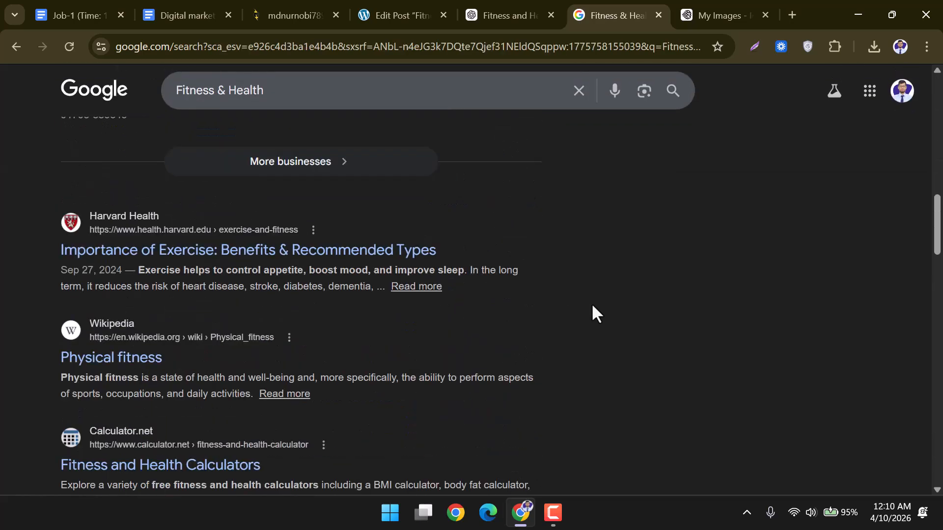
pyautogui.scroll(-3, 212, 264)
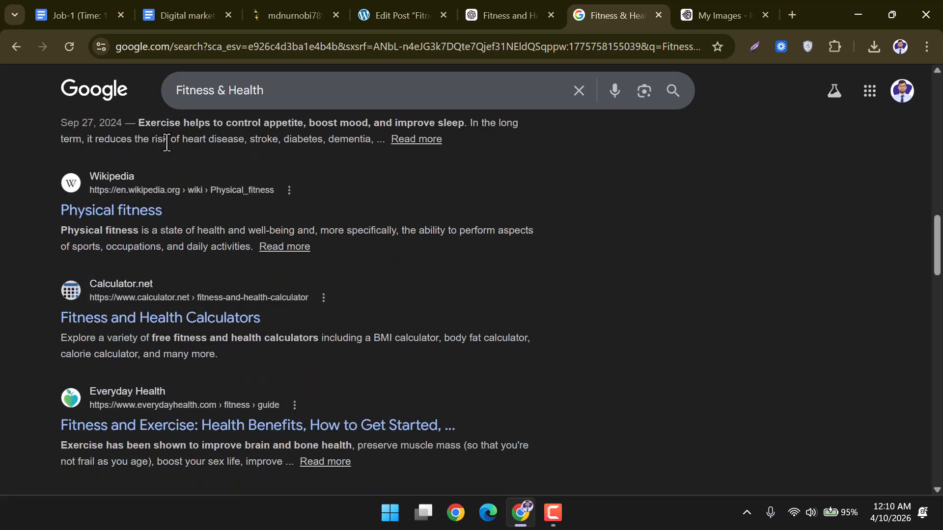
pyautogui.scroll(3, 172, 125)
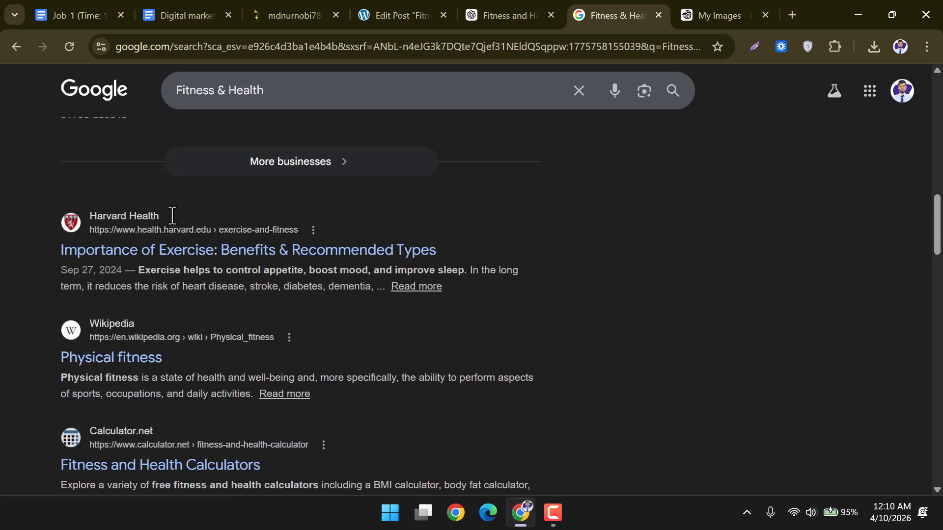
pyautogui.rightClick(140, 256)
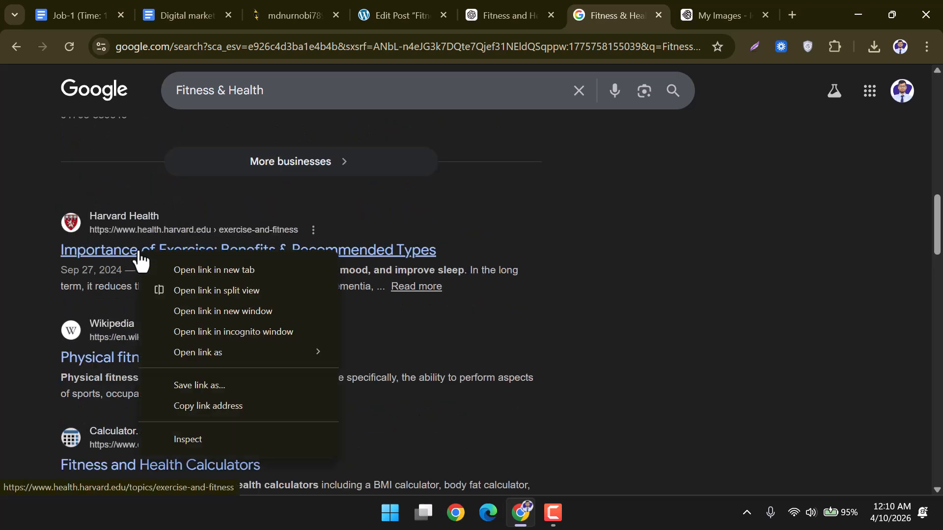
pyautogui.click(211, 269)
pyautogui.click(621, 16)
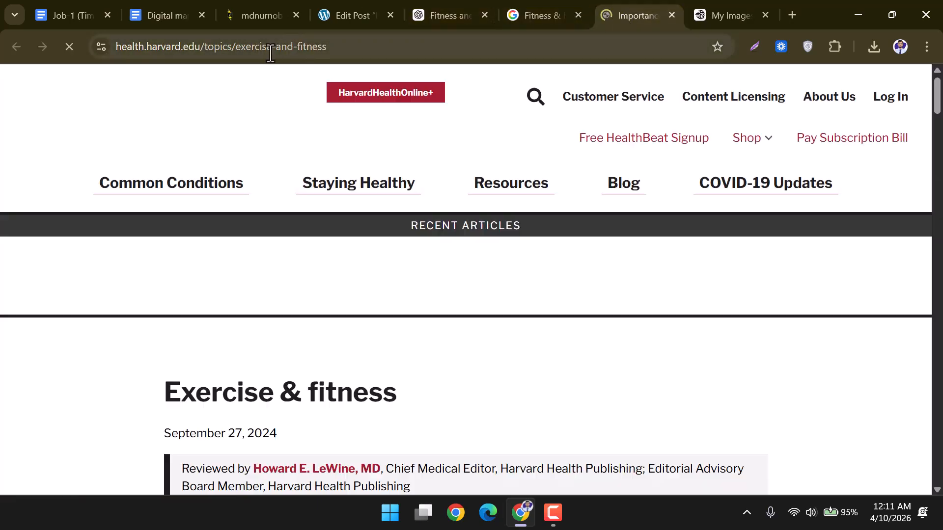
pyautogui.click(294, 49)
pyautogui.hotkey('ctrl', 'c')
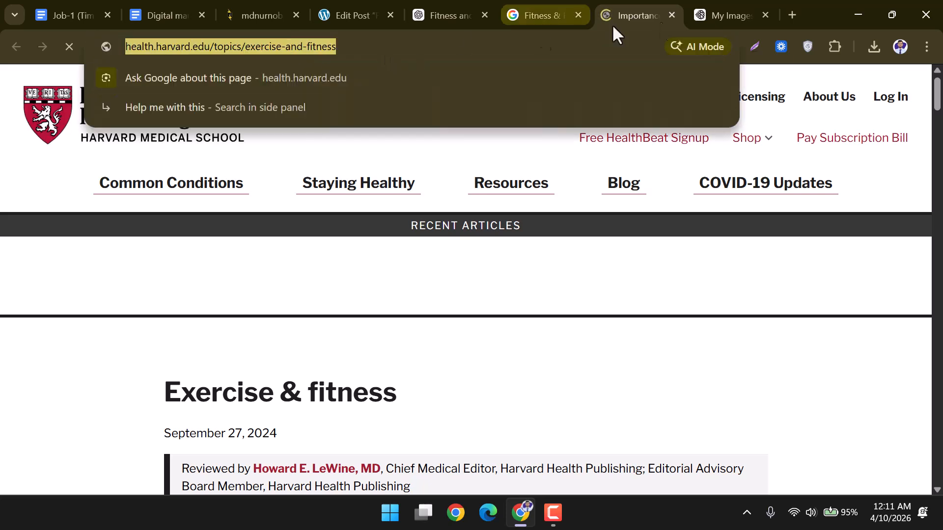
pyautogui.click(671, 16)
# Link the opening 'Fitness & health' phrase to the Harvard Health exercise-and-fitness page.
pyautogui.click(372, 10)
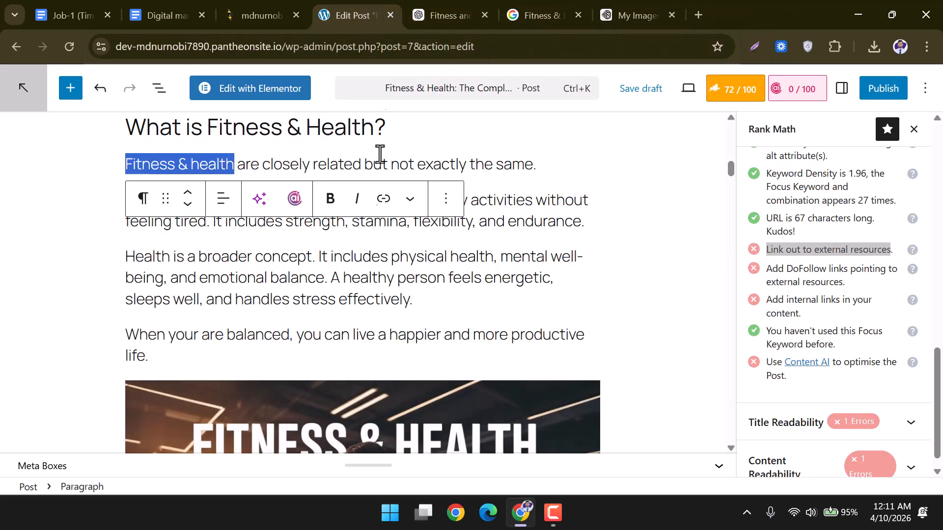
pyautogui.click(609, 205)
pyautogui.moveTo(234, 165); pyautogui.dragTo(127, 162)
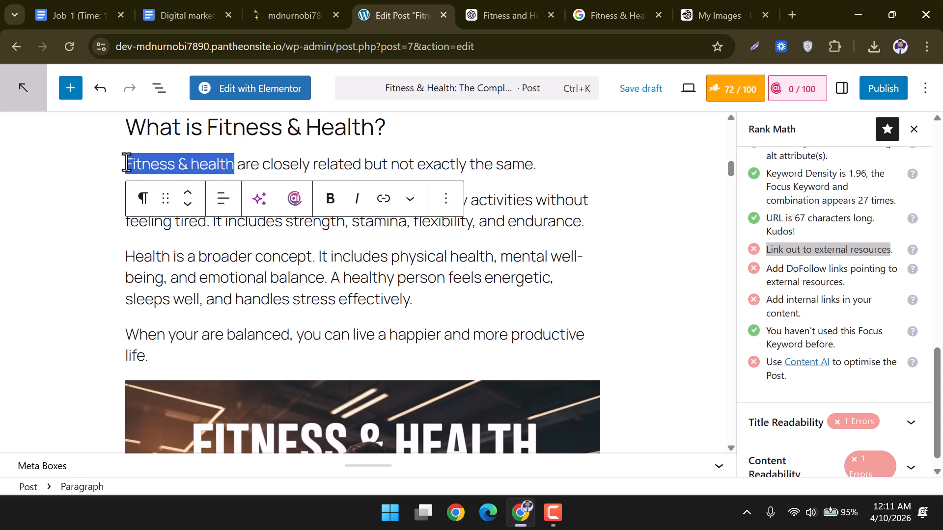
pyautogui.click(384, 203)
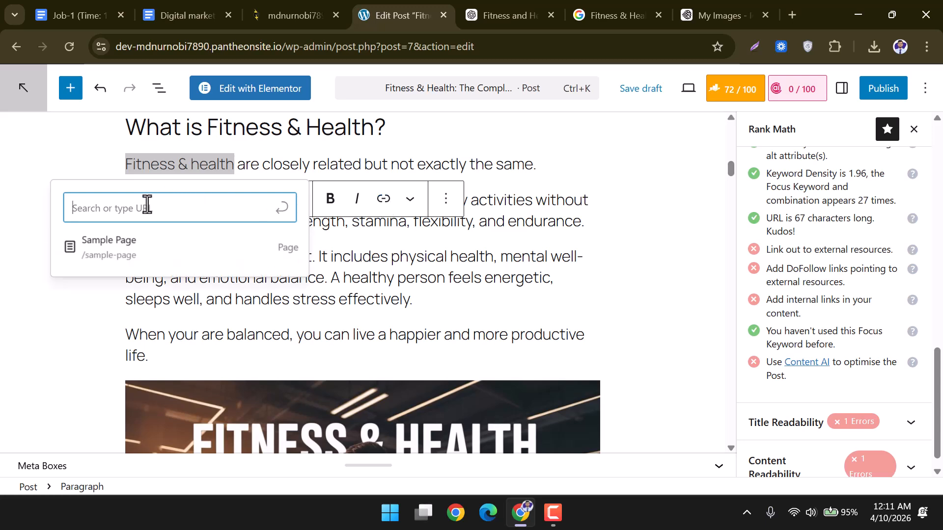
pyautogui.hotkey('ctrl', 'v')
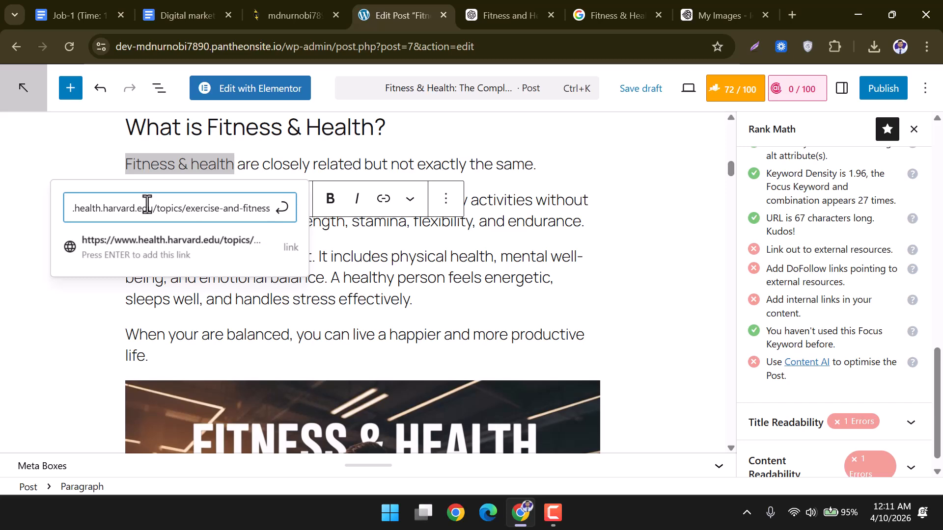
pyautogui.press('Return')
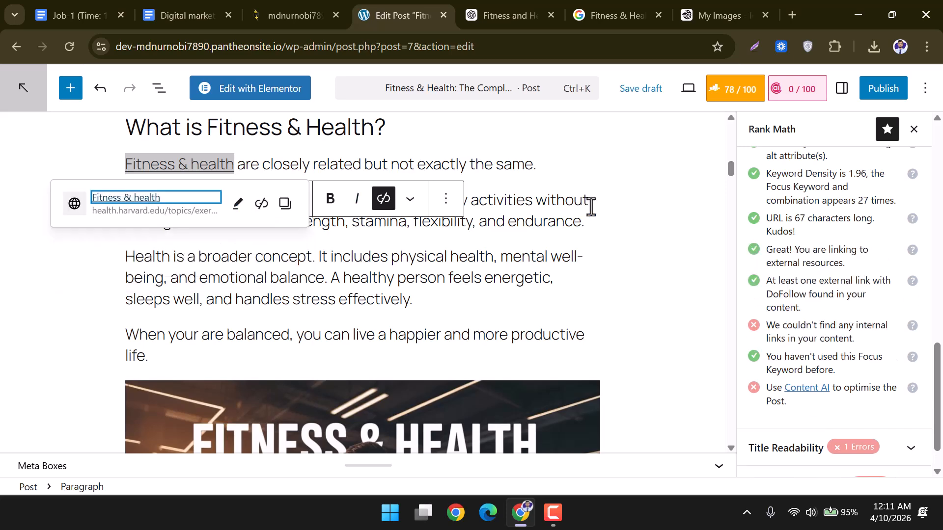
pyautogui.click(591, 205)
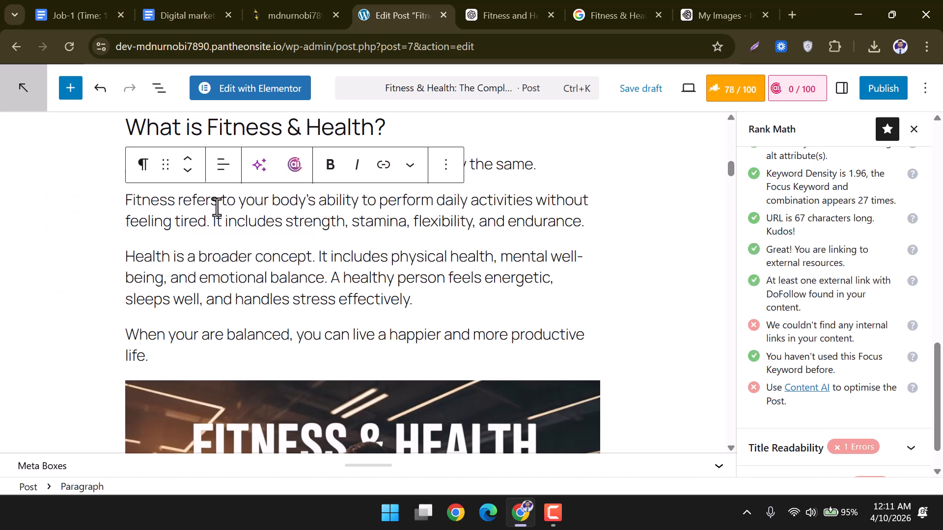
# Make the linked 'Fitness & health' phrase bold.
pyautogui.scroll(3, 221, 210)
pyautogui.scroll(-1, 290, 254)
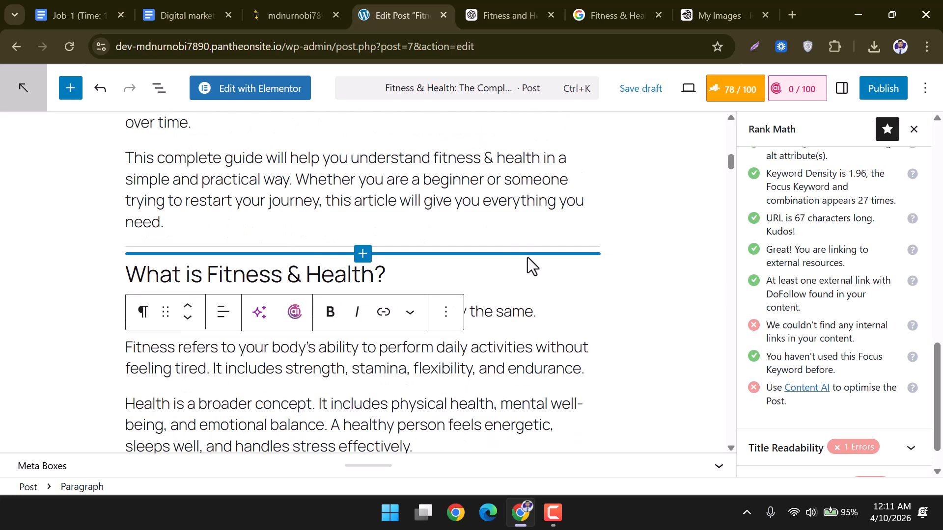
pyautogui.click(489, 271)
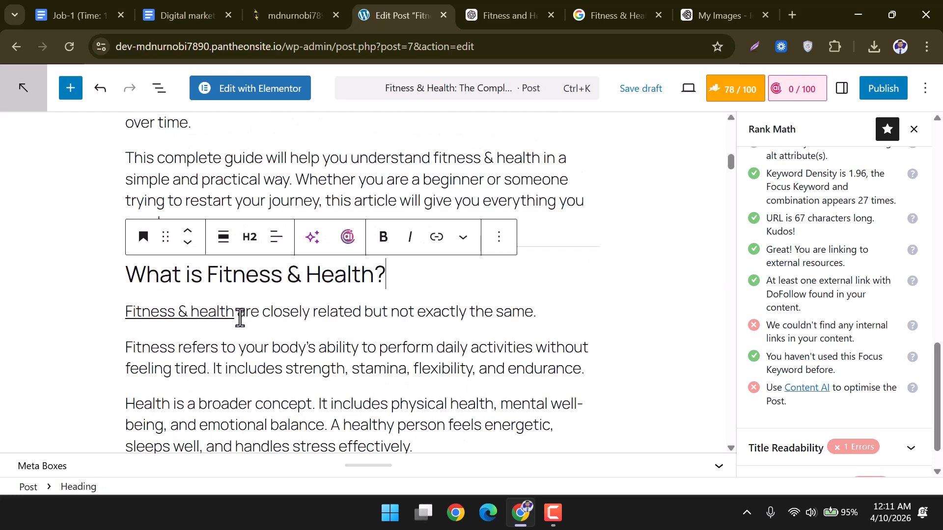
pyautogui.moveTo(237, 315); pyautogui.dragTo(128, 314)
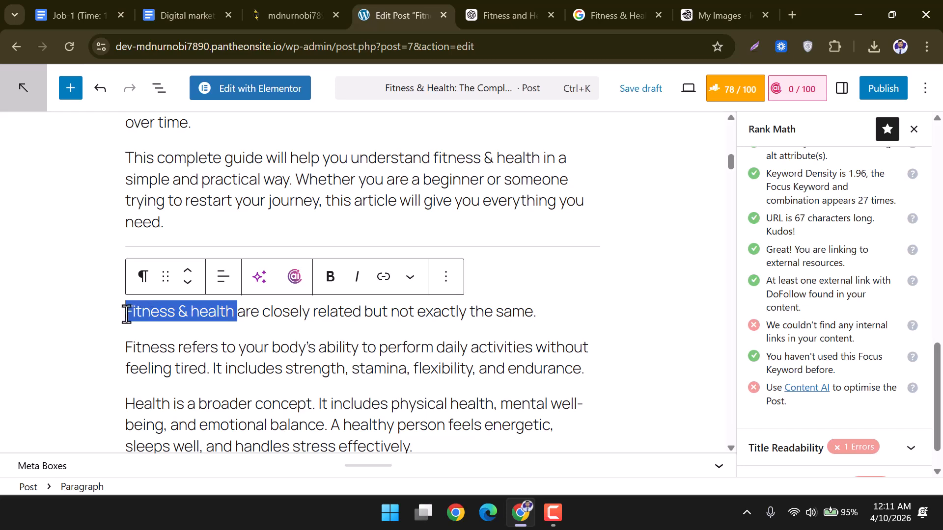
pyautogui.click(332, 284)
pyautogui.click(545, 309)
# Verify the Harvard Health link on 'Fitness & health' and scroll through the post.
pyautogui.scroll(-3, 548, 308)
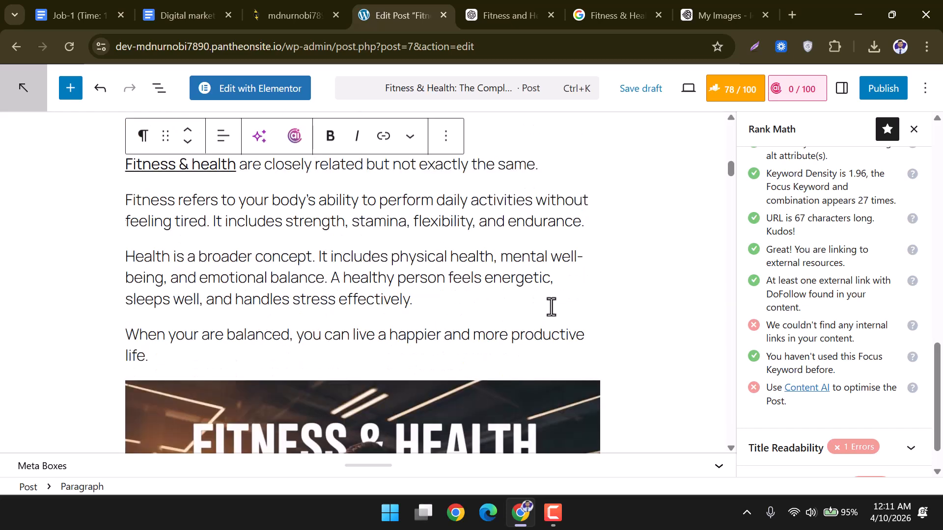
pyautogui.scroll(2, 422, 268)
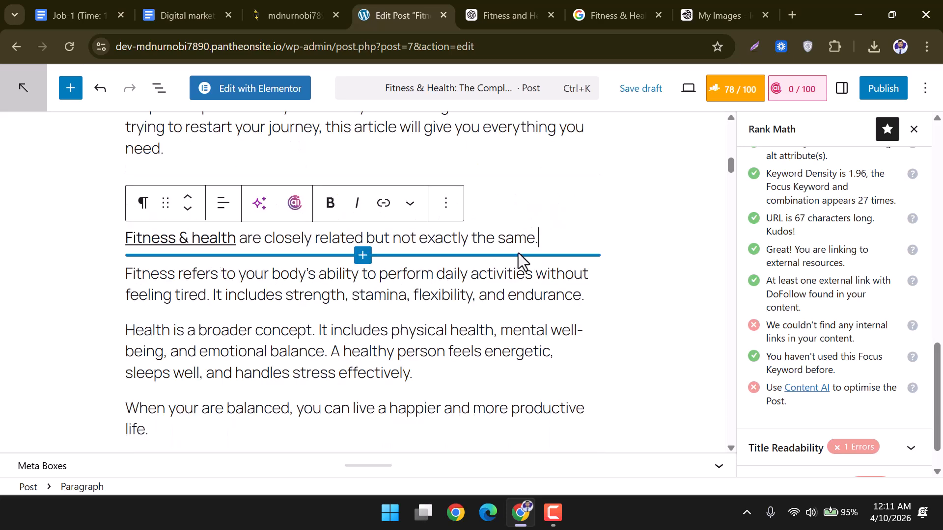
pyautogui.click(210, 240)
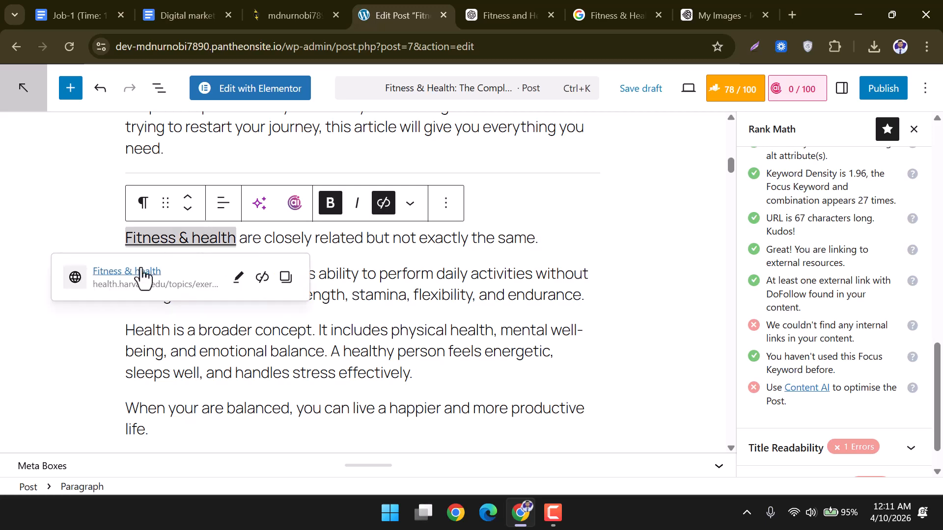
pyautogui.click(595, 277)
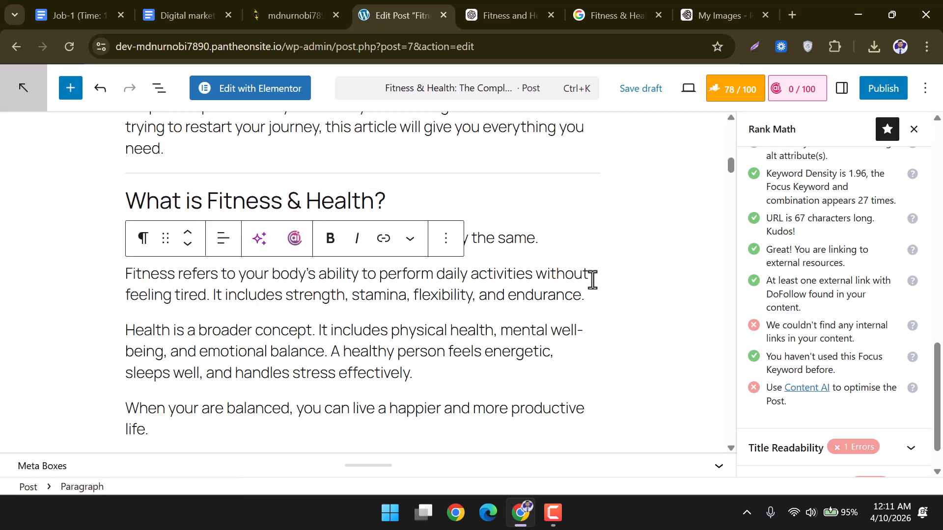
pyautogui.scroll(-4, 522, 242)
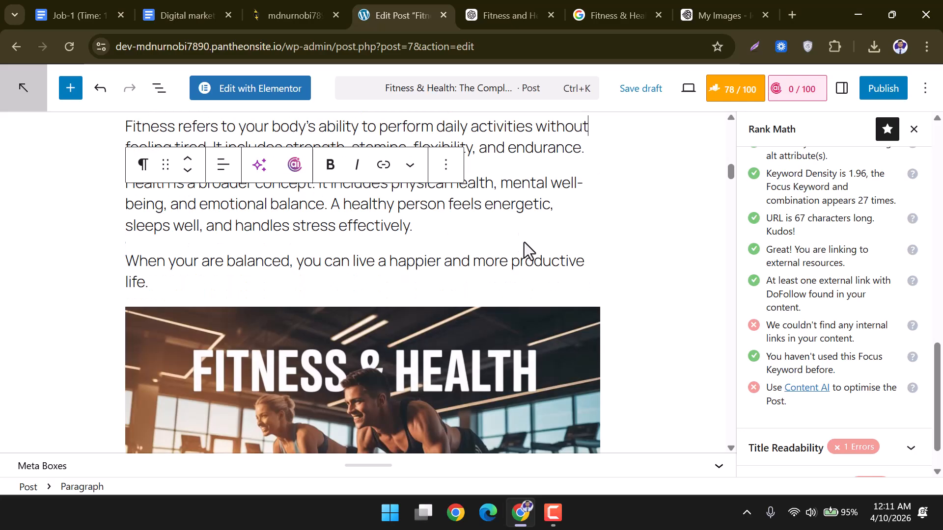
pyautogui.scroll(4, 532, 242)
pyautogui.scroll(-4, 545, 256)
pyautogui.scroll(-13, 573, 254)
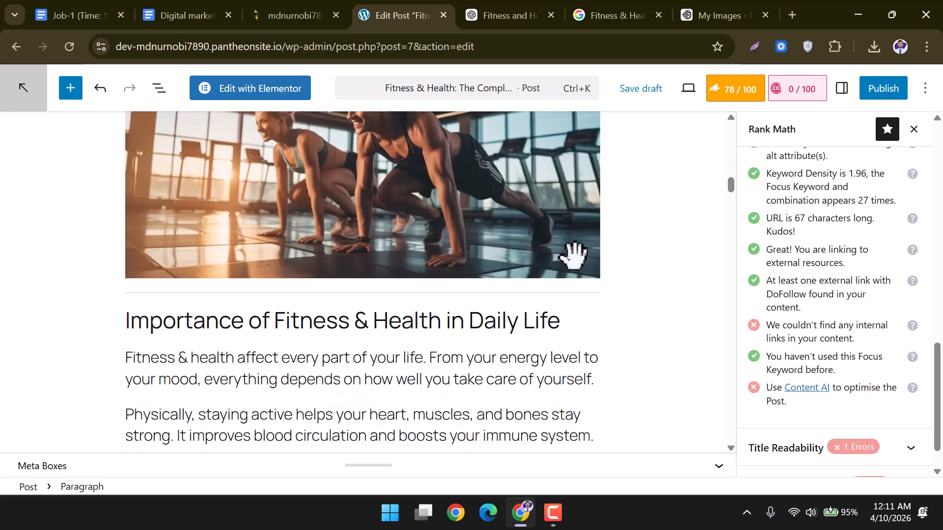
pyautogui.scroll(-4, 573, 254)
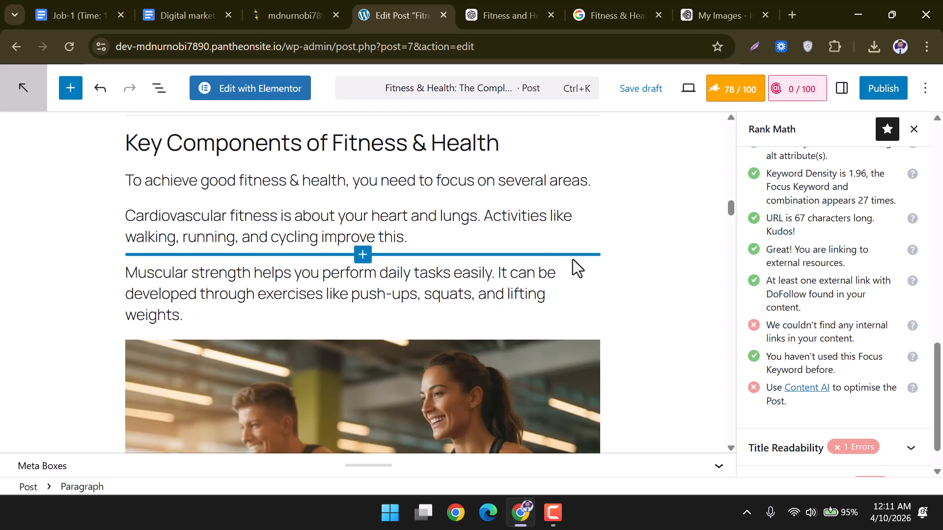
pyautogui.scroll(-14, 570, 254)
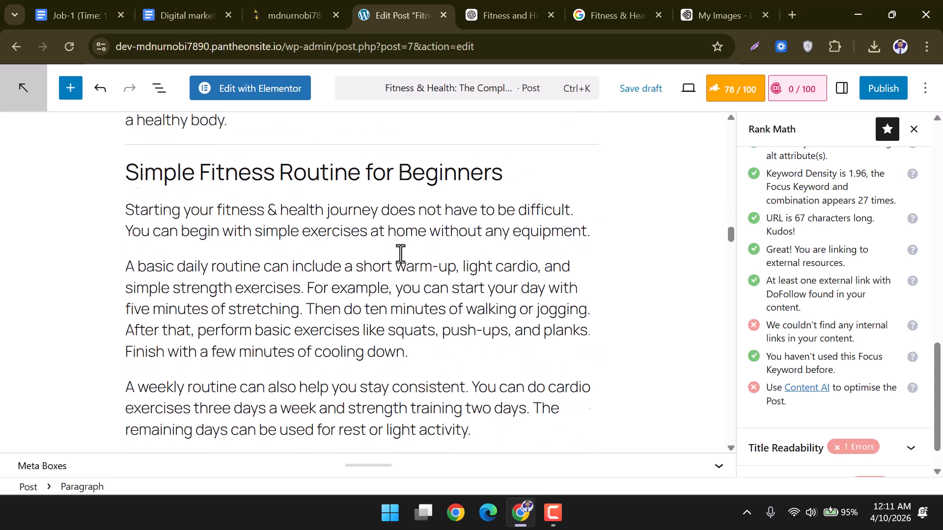
# Select the 'Fitness & health' phrase opening the Mental Health and Fitness Connection section.
pyautogui.scroll(-5, 401, 254)
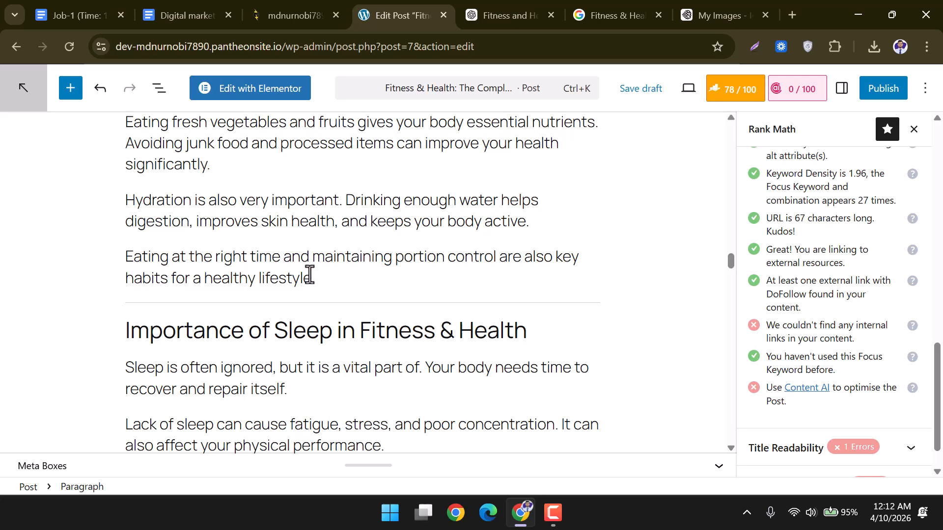
pyautogui.scroll(-1, 309, 273)
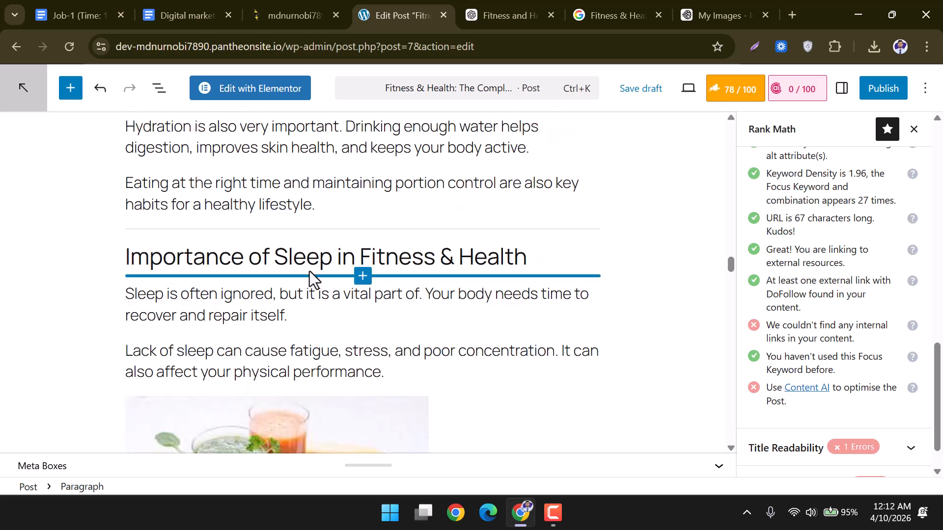
pyautogui.scroll(-3, 310, 271)
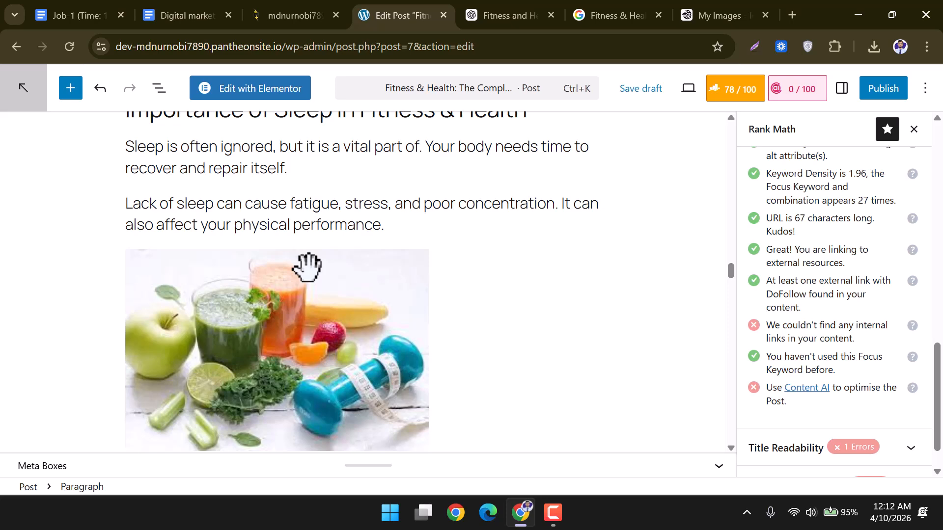
pyautogui.scroll(1, 516, 254)
pyautogui.scroll(-8, 518, 252)
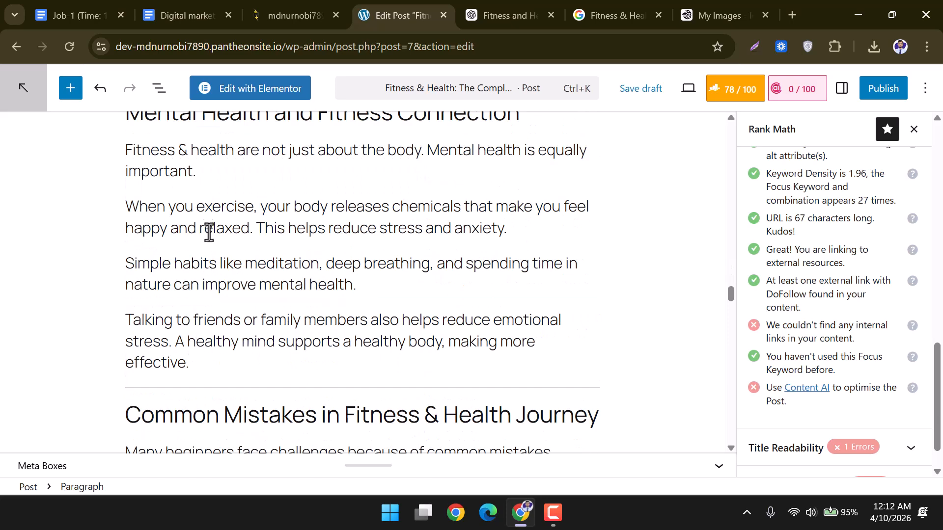
pyautogui.scroll(1, 223, 215)
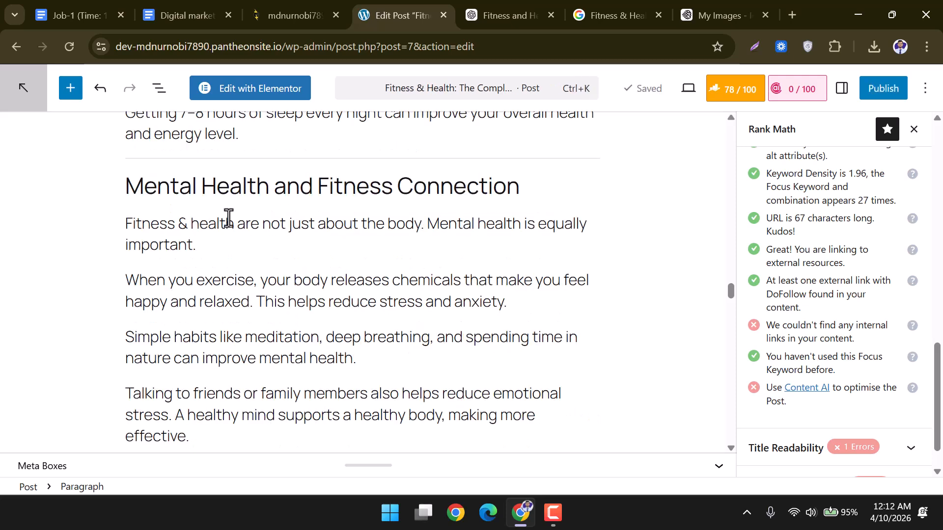
pyautogui.moveTo(234, 223); pyautogui.dragTo(130, 227)
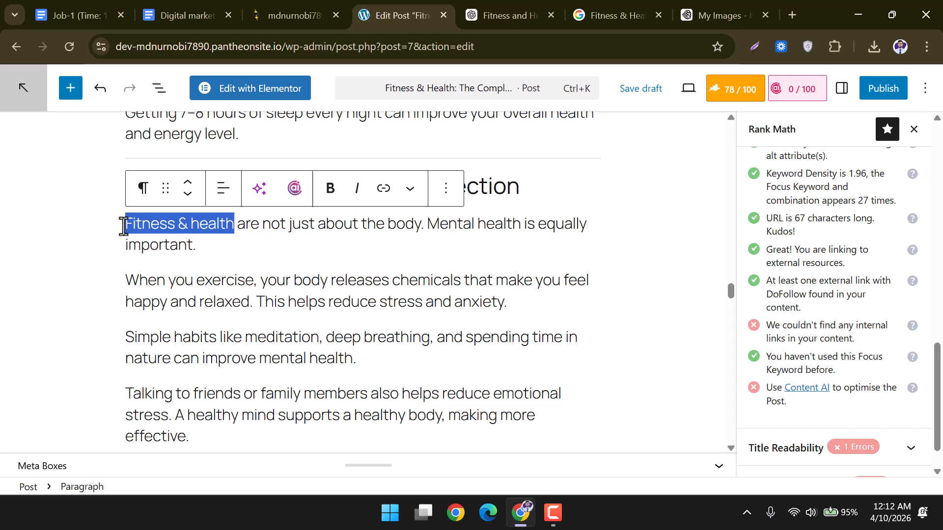
# Open the WHO 'Physical activity' fact sheet from the rerun search in a new tab and select its address.
pyautogui.click(607, 10)
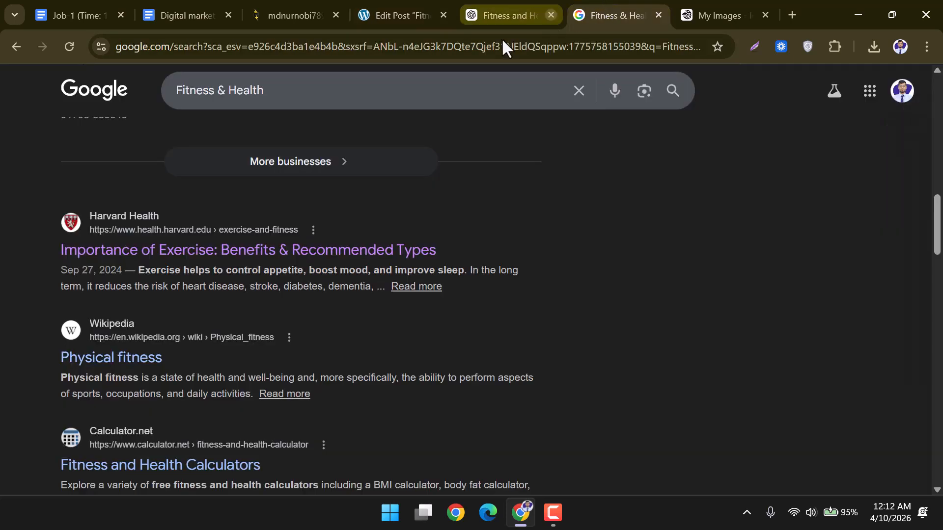
pyautogui.scroll(5, 206, 221)
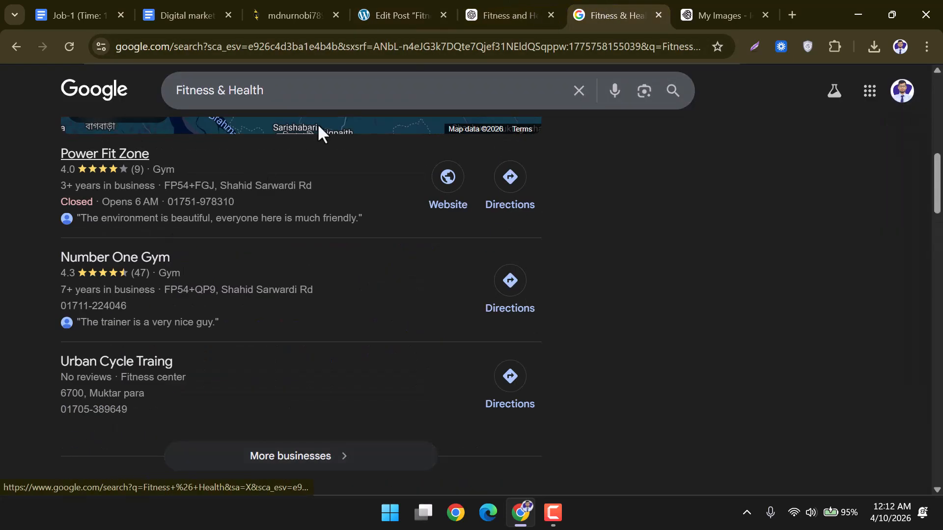
pyautogui.click(666, 95)
pyautogui.scroll(-4, 135, 283)
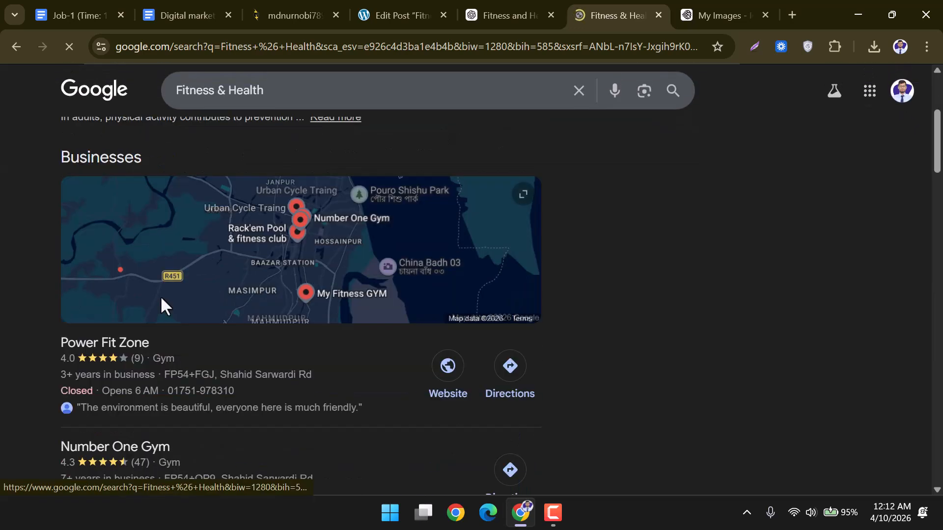
pyautogui.scroll(4, 161, 296)
pyautogui.rightClick(118, 302)
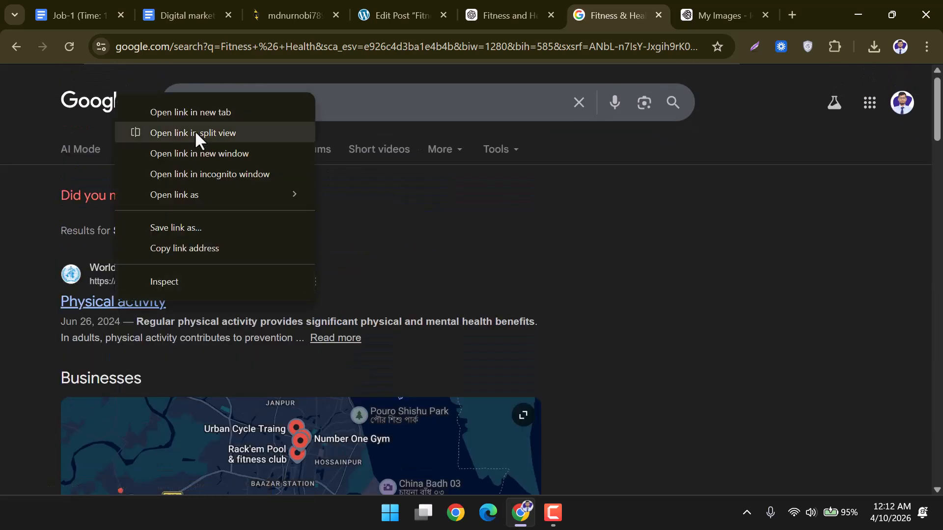
pyautogui.click(202, 113)
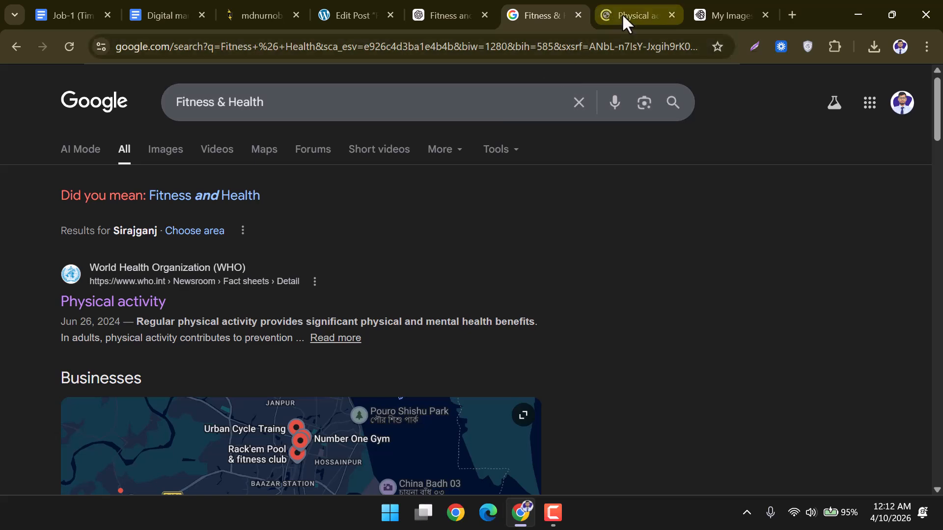
pyautogui.click(622, 15)
pyautogui.click(252, 47)
pyautogui.hotkey('ctrl', 'c')
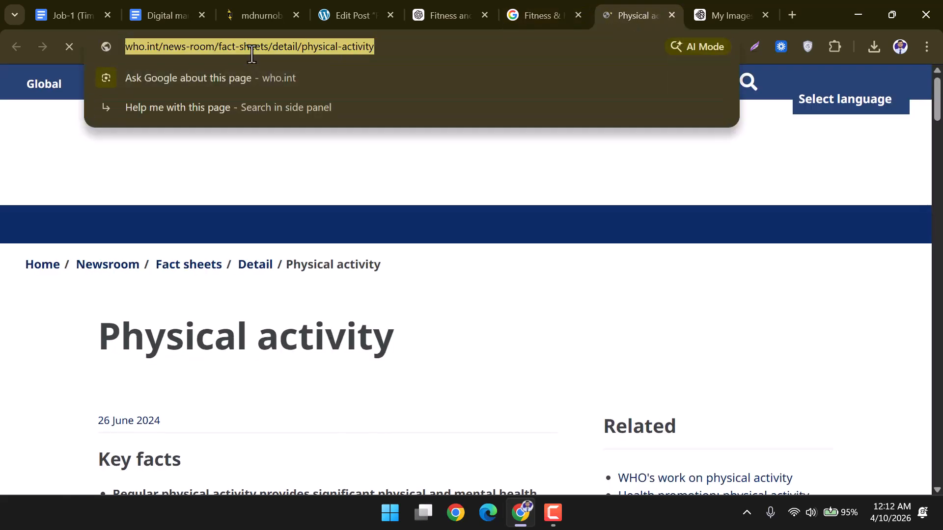
pyautogui.click(335, 15)
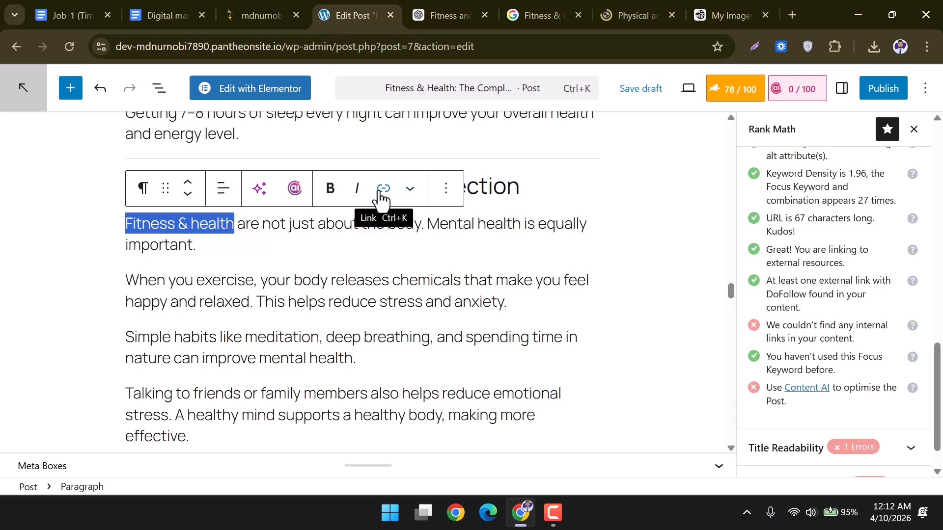
# Link the Mental Health section's 'Fitness & health' to the WHO physical activity fact sheet.
pyautogui.click(238, 238)
pyautogui.moveTo(219, 223); pyautogui.dragTo(126, 222)
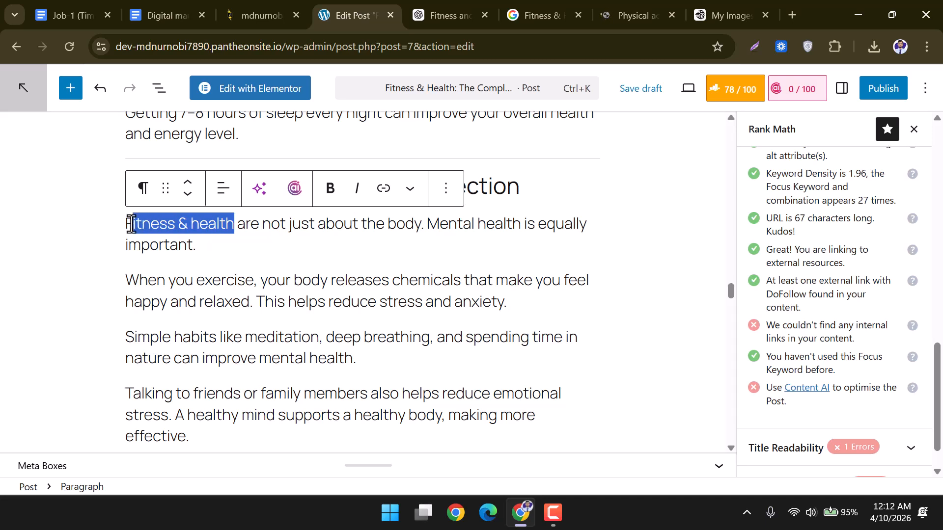
pyautogui.click(384, 191)
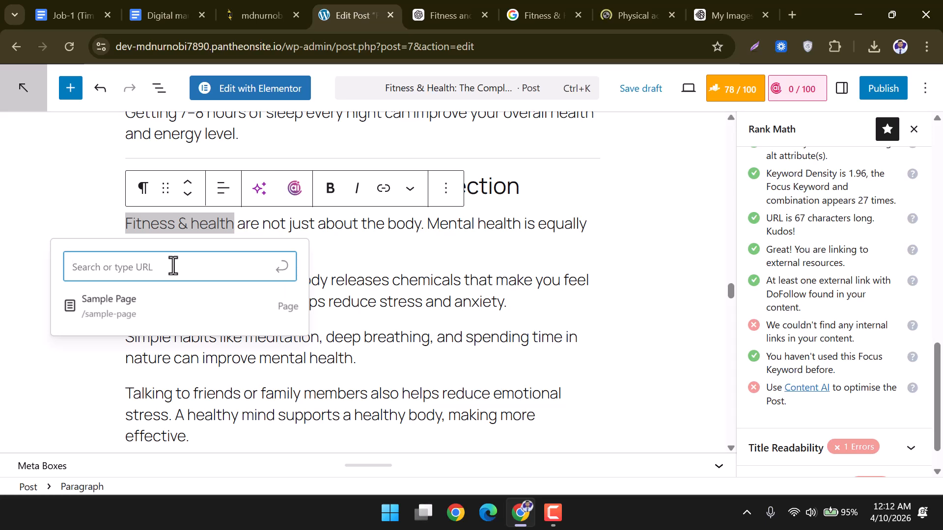
pyautogui.hotkey('ctrl', 'v')
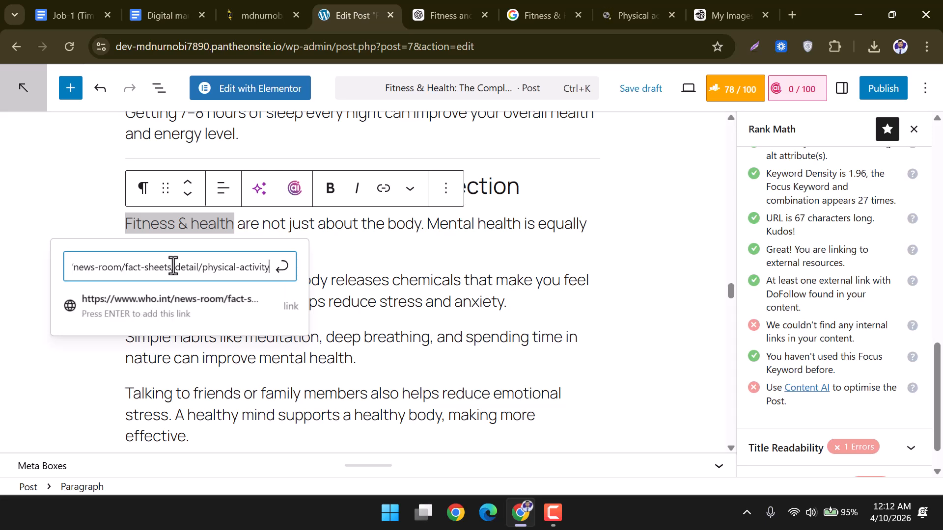
pyautogui.press('Return')
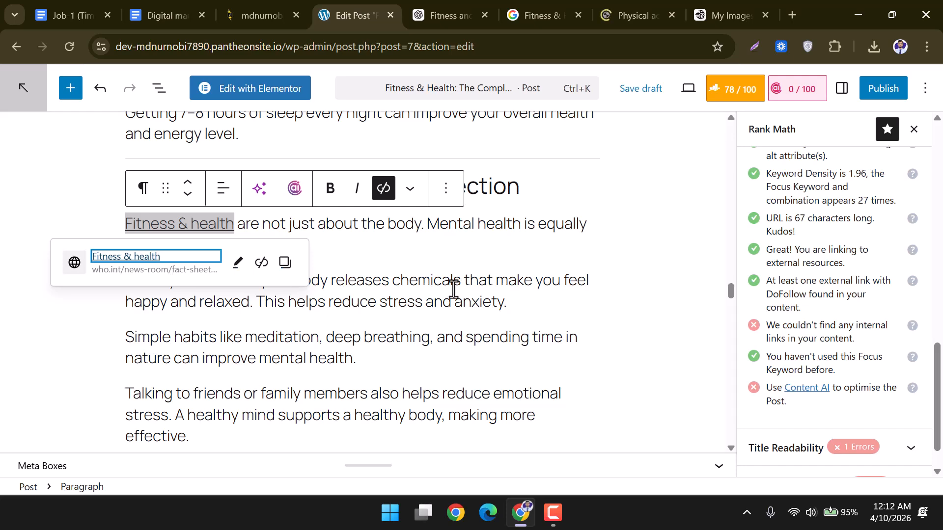
pyautogui.click(450, 291)
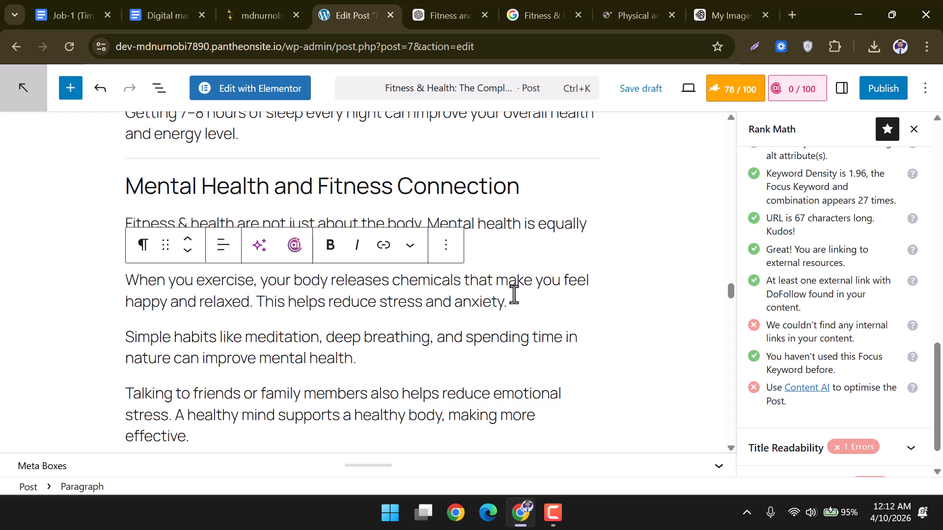
# Confirm the new link points to the WHO fact sheet.
pyautogui.click(589, 278)
pyautogui.scroll(-3, 465, 270)
pyautogui.scroll(2, 463, 276)
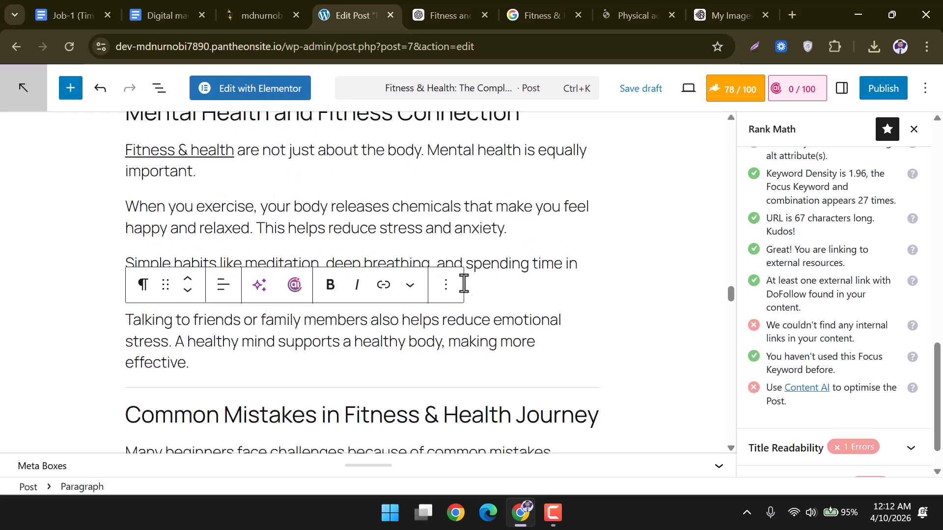
pyautogui.click(202, 149)
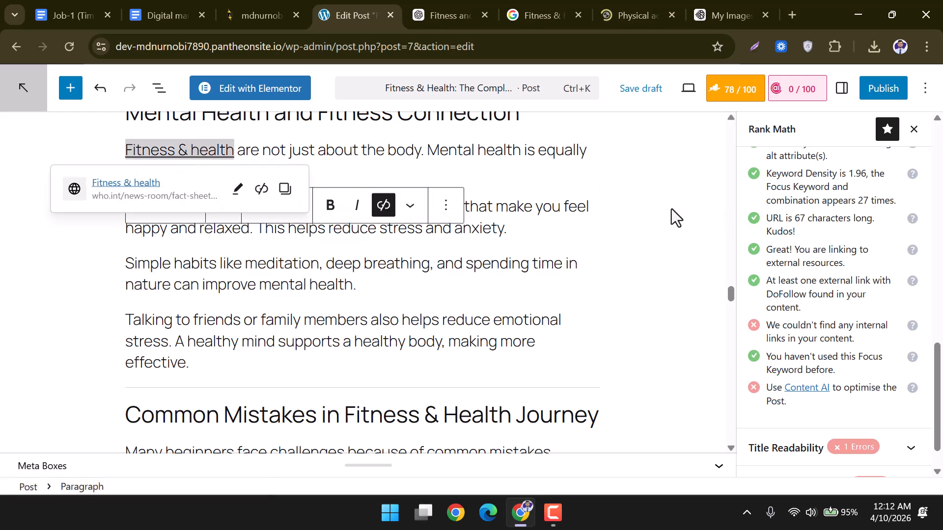
pyautogui.scroll(-9, 643, 208)
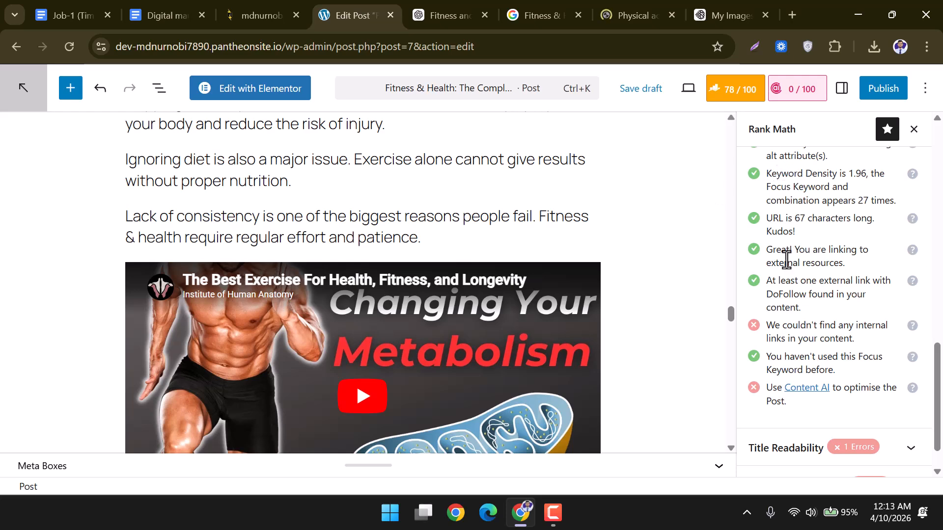
pyautogui.scroll(-1, 786, 259)
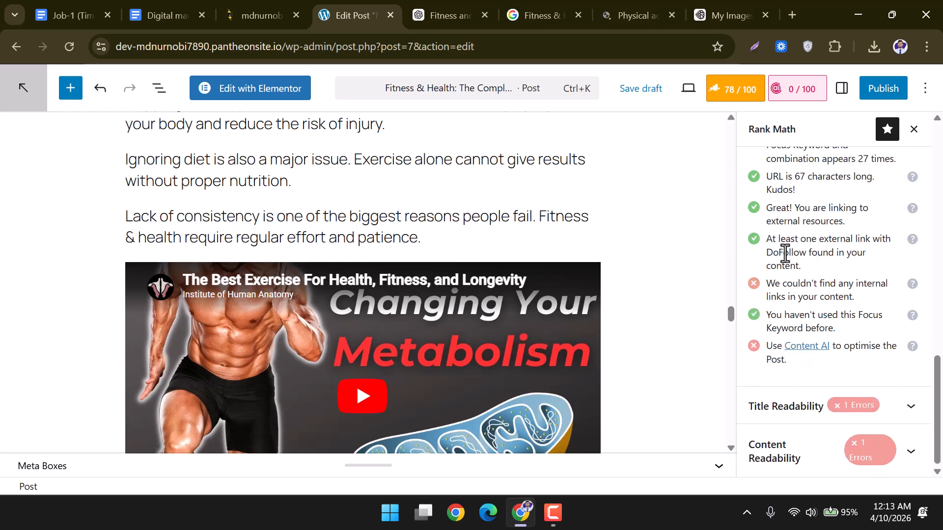
pyautogui.moveTo(770, 283); pyautogui.dragTo(903, 301)
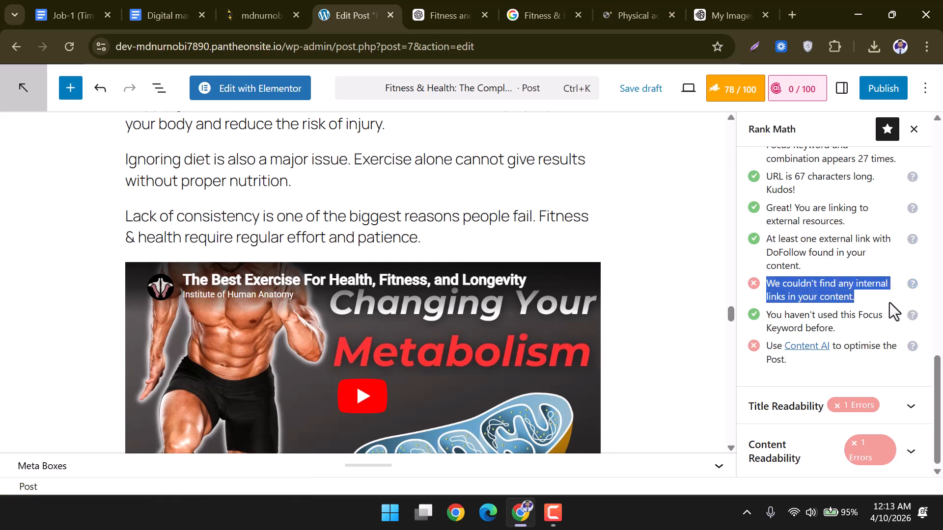
pyautogui.moveTo(811, 239); pyautogui.dragTo(852, 255)
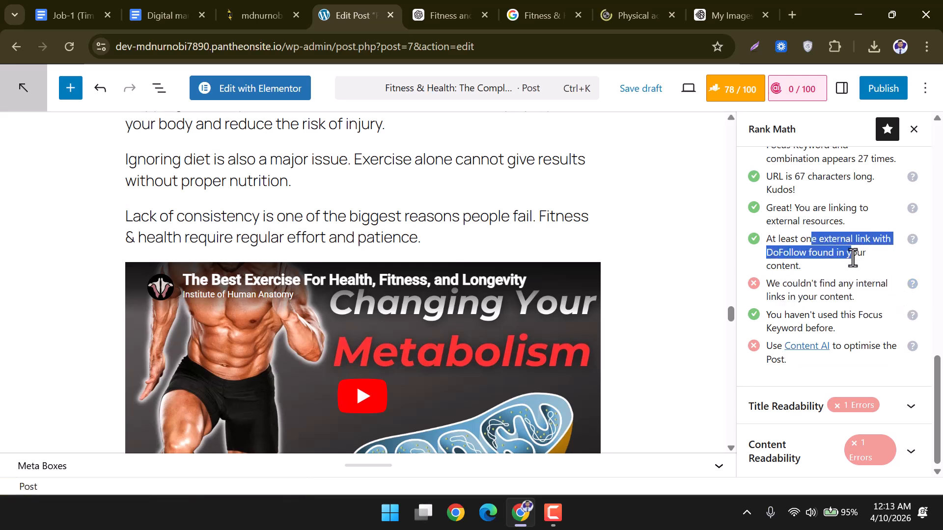
pyautogui.moveTo(767, 286); pyautogui.dragTo(843, 299)
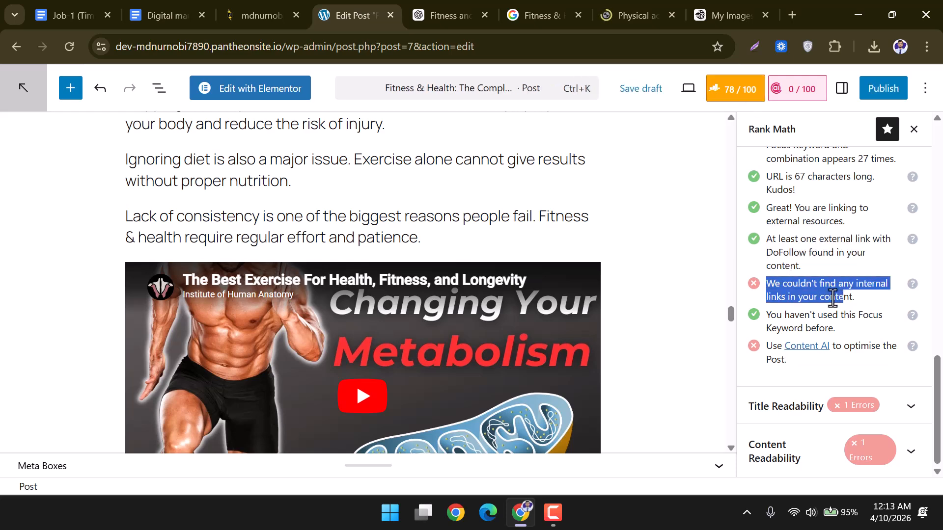
pyautogui.scroll(10, 495, 240)
pyautogui.scroll(10, 495, 241)
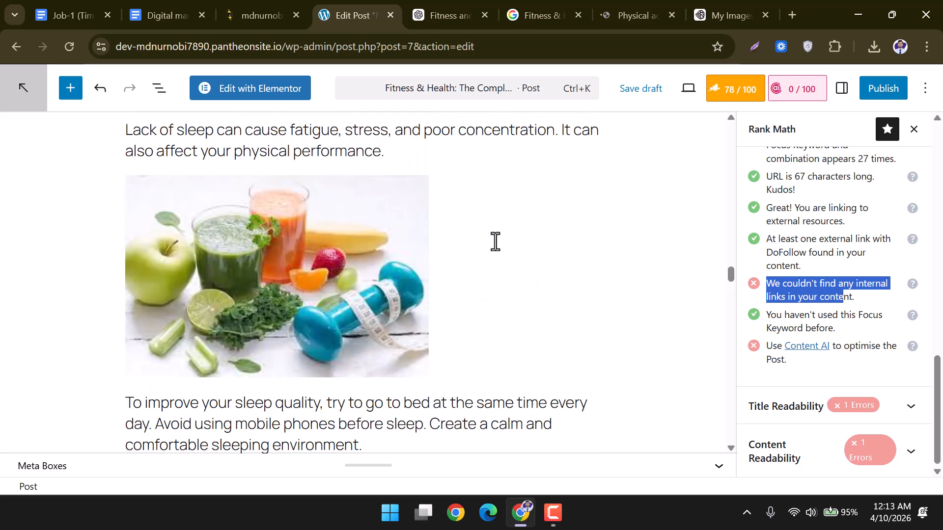
pyautogui.scroll(3, 494, 238)
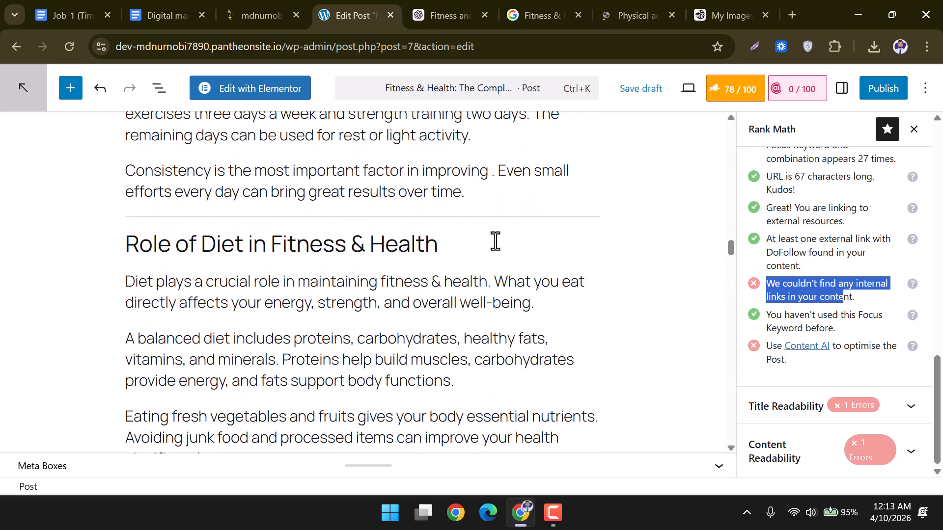
pyautogui.scroll(3, 416, 319)
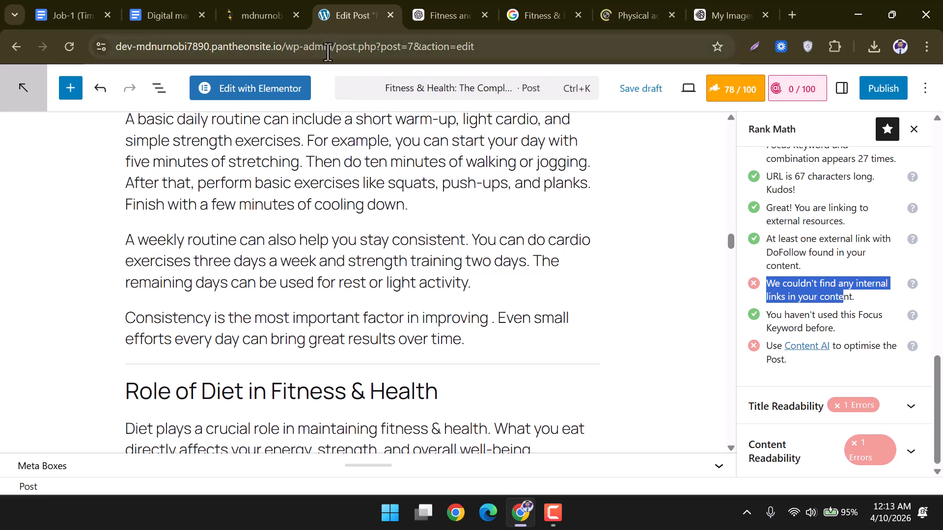
# Copy the site's home address from the browser address bar.
pyautogui.click(529, 47)
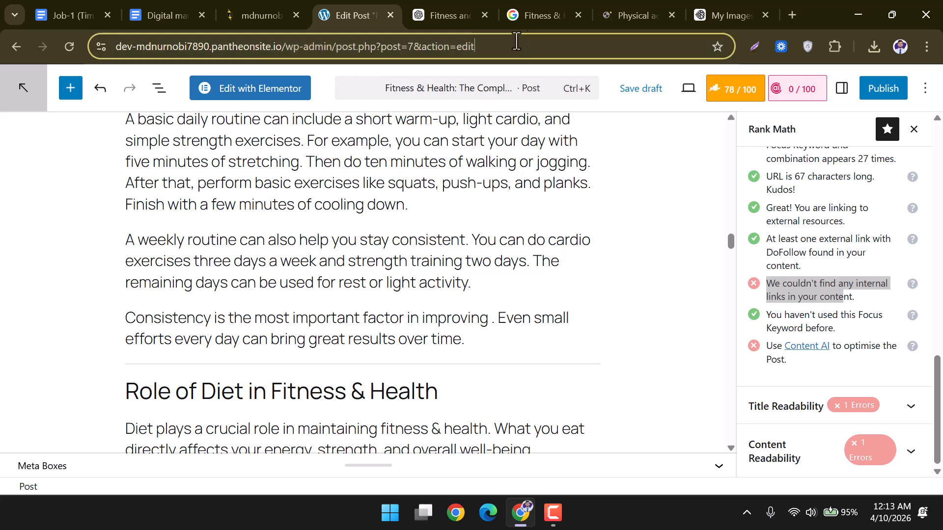
pyautogui.click(417, 207)
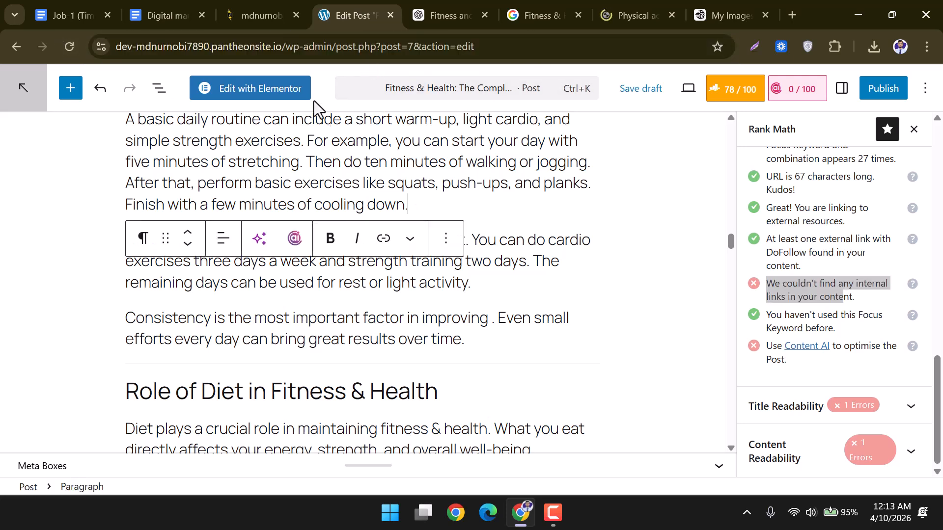
pyautogui.moveTo(286, 48); pyautogui.dragTo(478, 45)
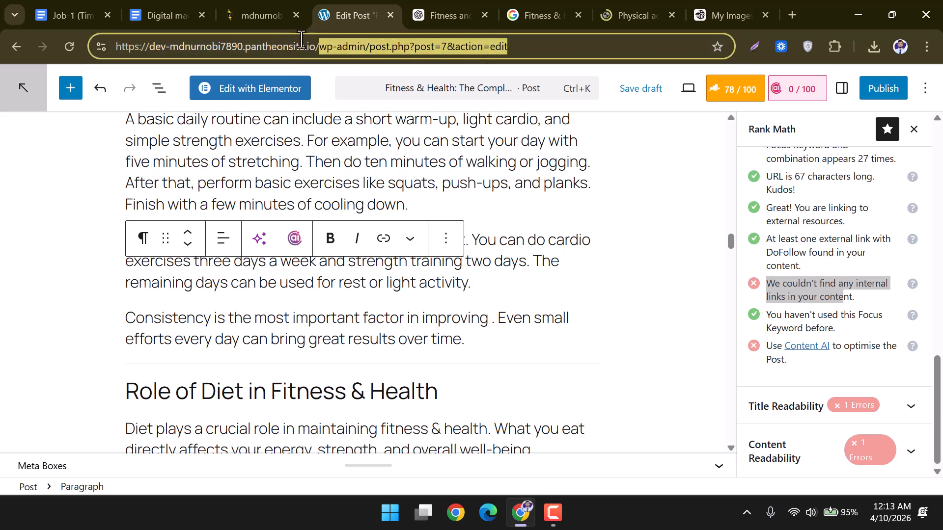
pyautogui.click(317, 48)
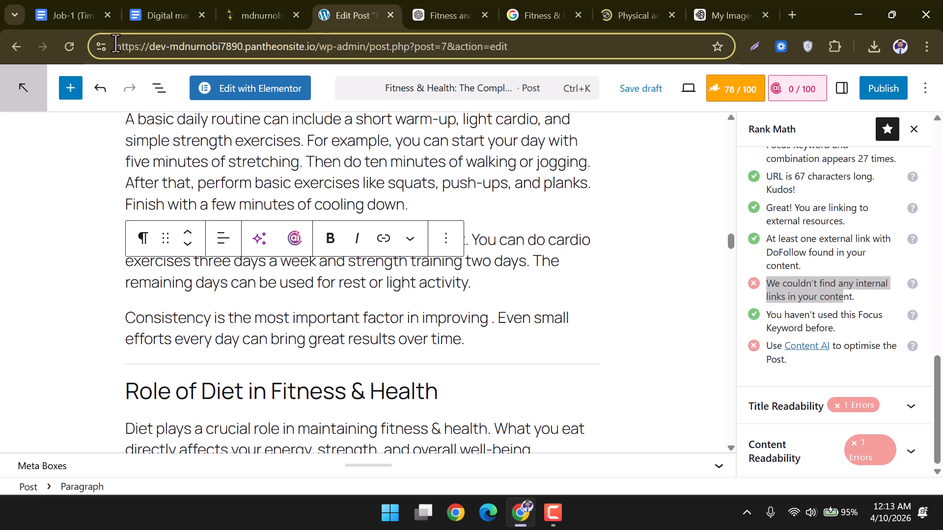
pyautogui.moveTo(116, 44); pyautogui.dragTo(313, 54)
pyautogui.hotkey('ctrl', 'c')
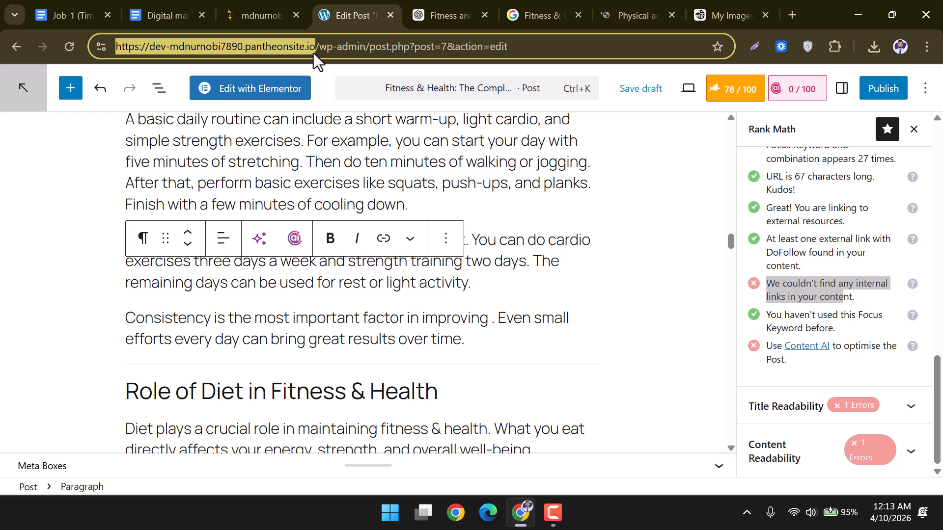
# Link 'bring great results over time.' in the Consistency paragraph to the site's home address.
pyautogui.click(471, 325)
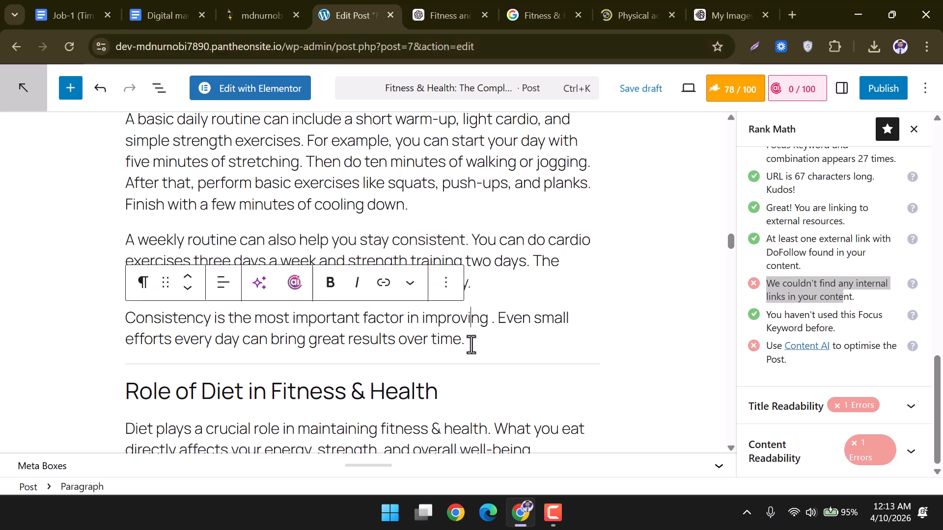
pyautogui.moveTo(470, 343); pyautogui.dragTo(274, 345)
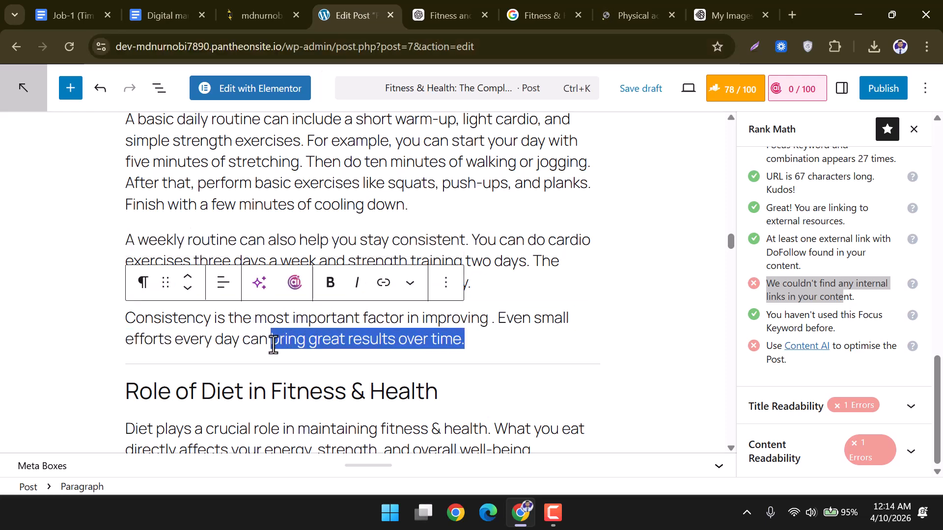
pyautogui.click(388, 289)
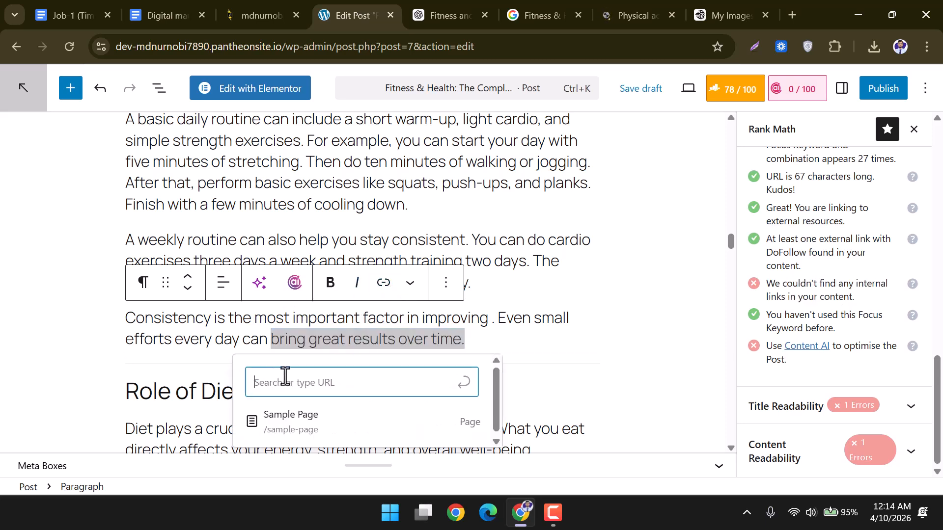
pyautogui.hotkey('ctrl', 'v')
pyautogui.press('Return')
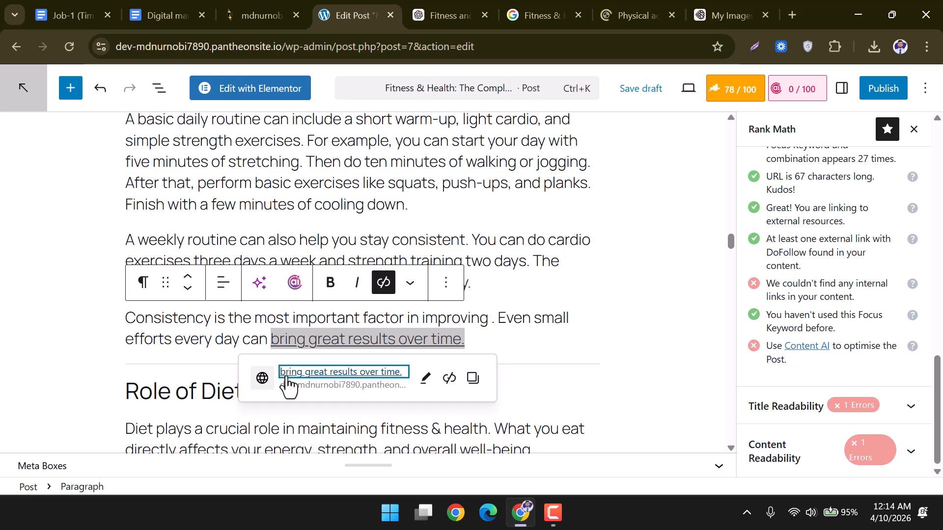
pyautogui.click(489, 328)
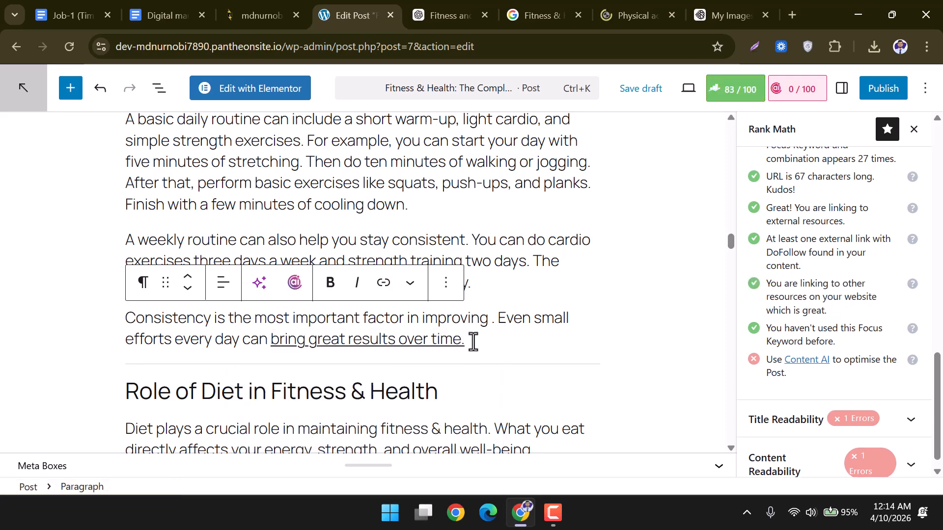
# Link 'regular effort and patience.' in the lack-of-consistency paragraph to the site's home address.
pyautogui.scroll(-9, 507, 338)
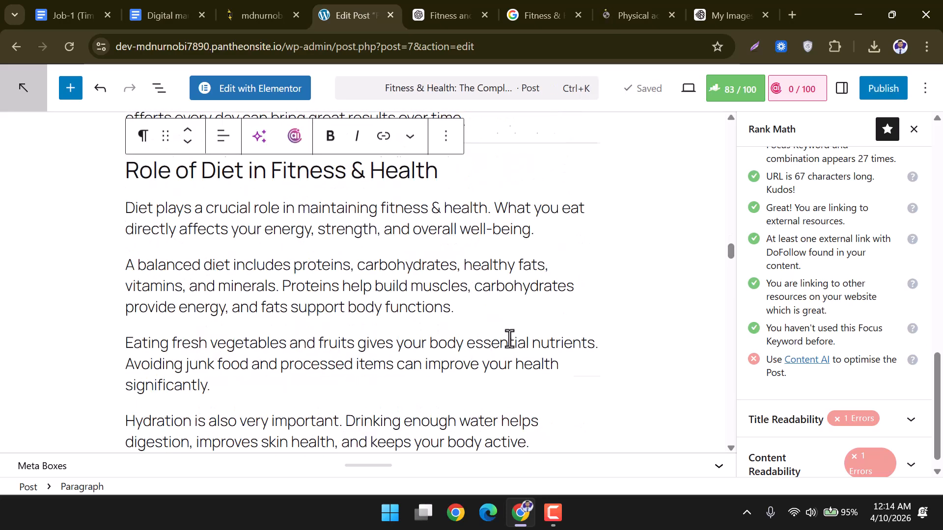
pyautogui.scroll(-2, 509, 337)
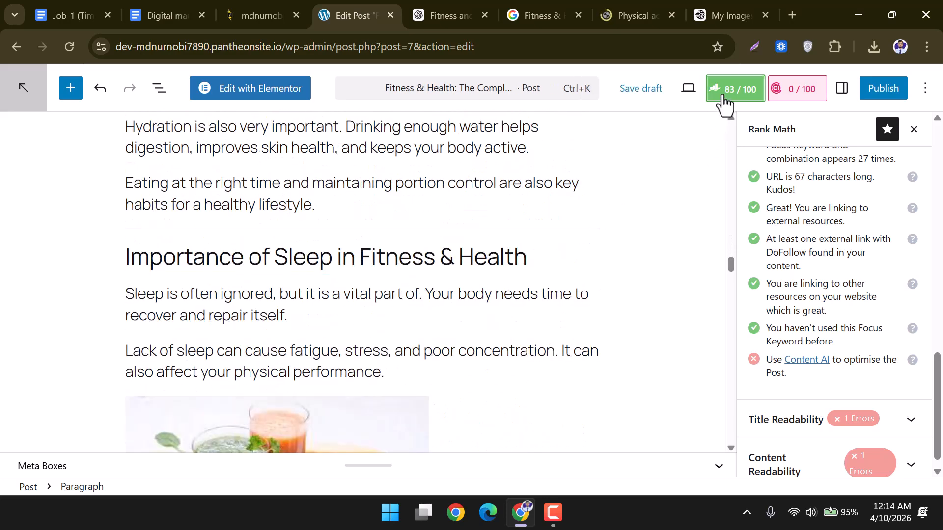
pyautogui.scroll(-15, 478, 272)
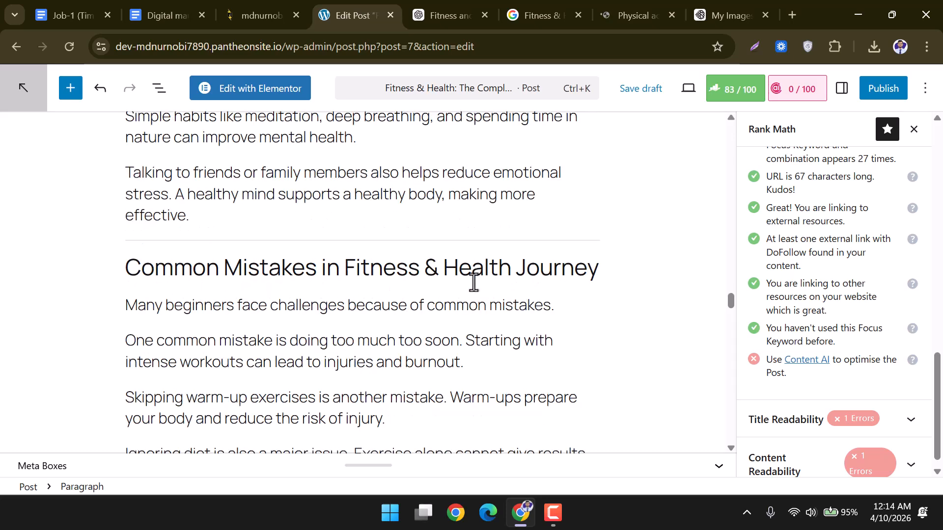
pyautogui.moveTo(421, 310); pyautogui.dragTo(236, 311)
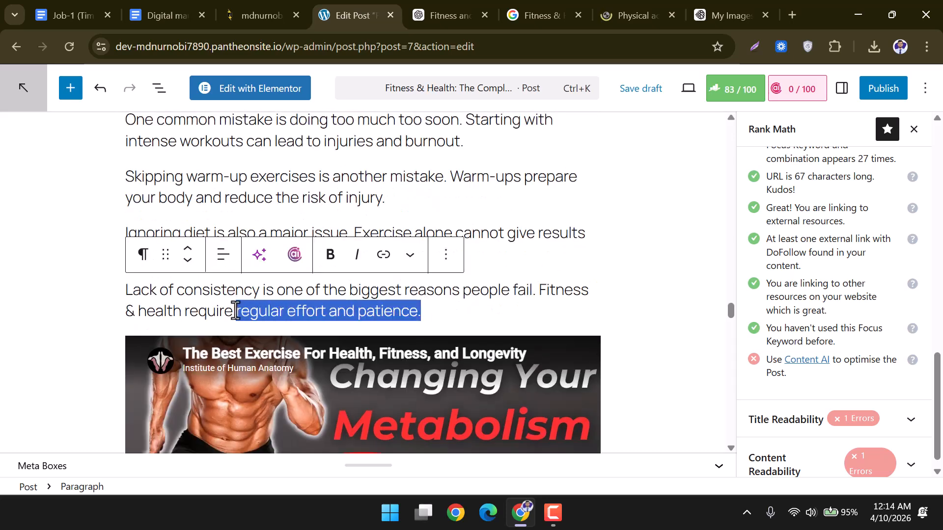
pyautogui.click(385, 257)
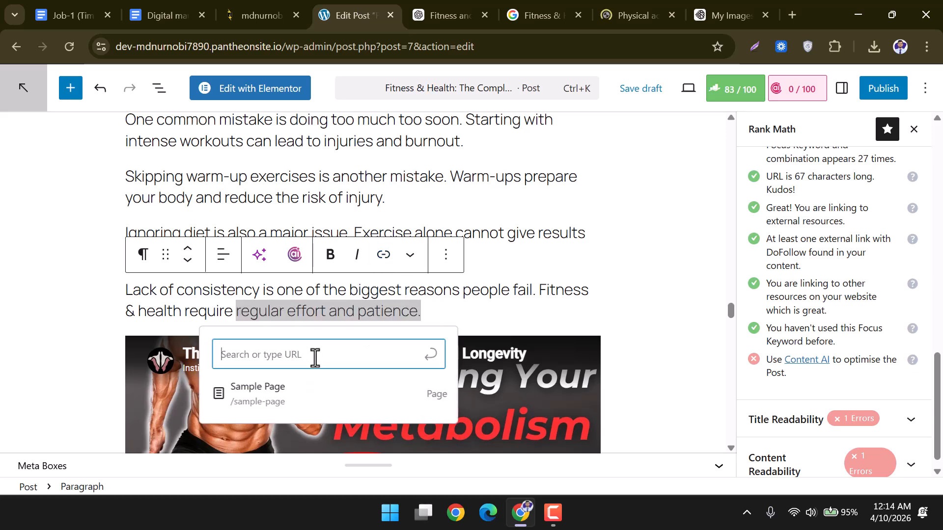
pyautogui.hotkey('ctrl', 'v')
pyautogui.press('Return')
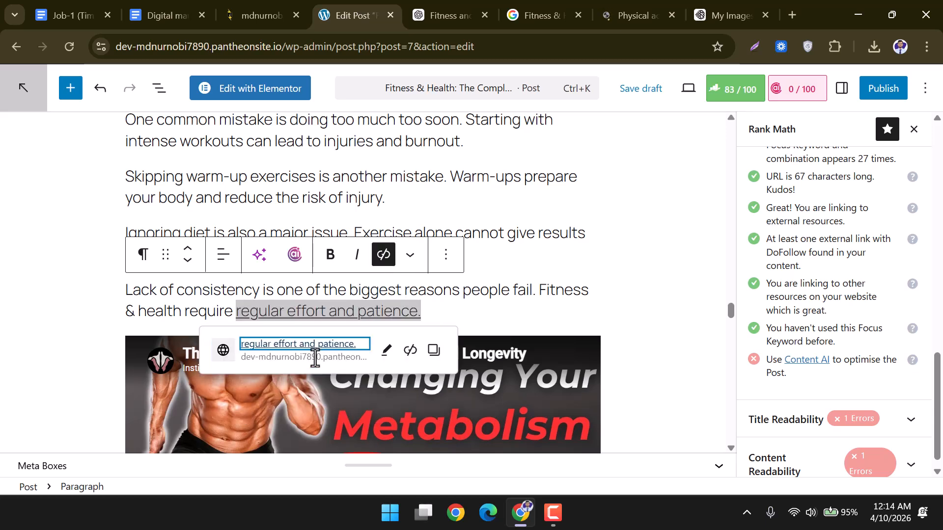
pyautogui.click(517, 294)
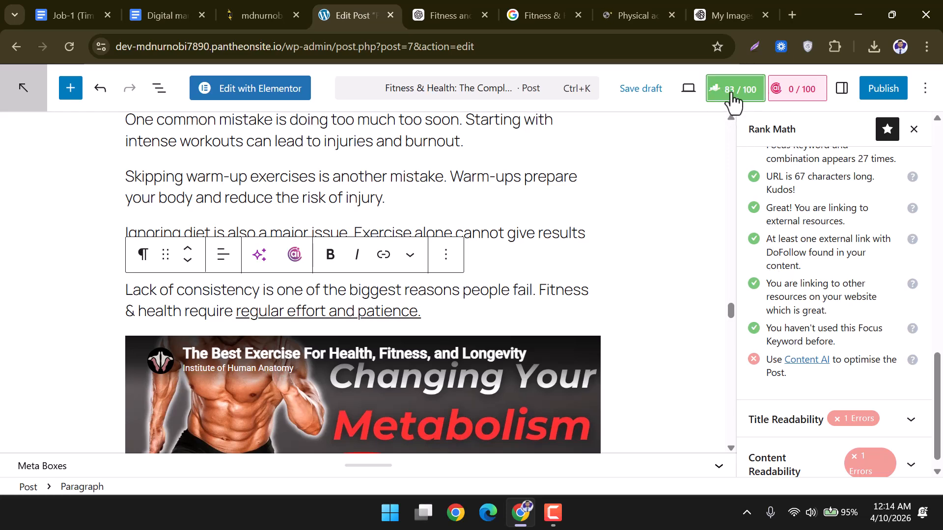
# Review the failed URL focus-keyword check in Rank Math.
pyautogui.scroll(3, 840, 251)
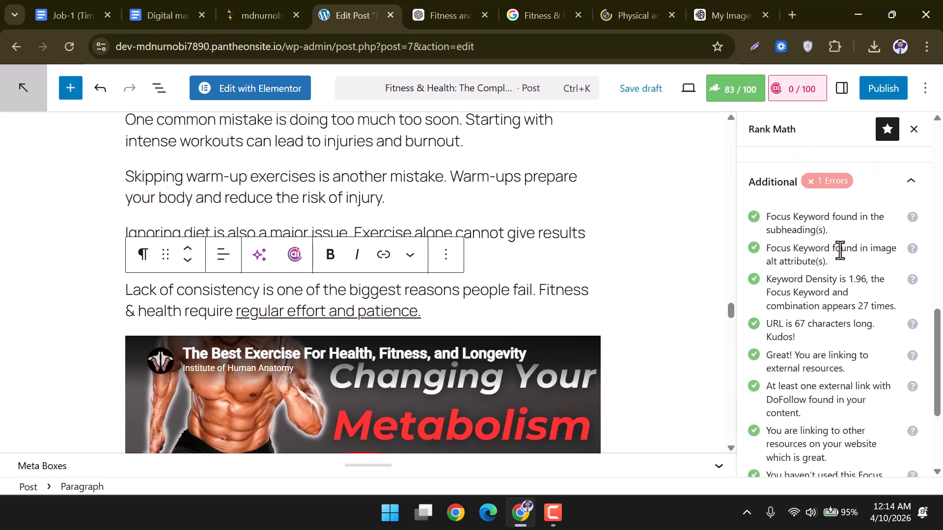
pyautogui.scroll(-3, 840, 250)
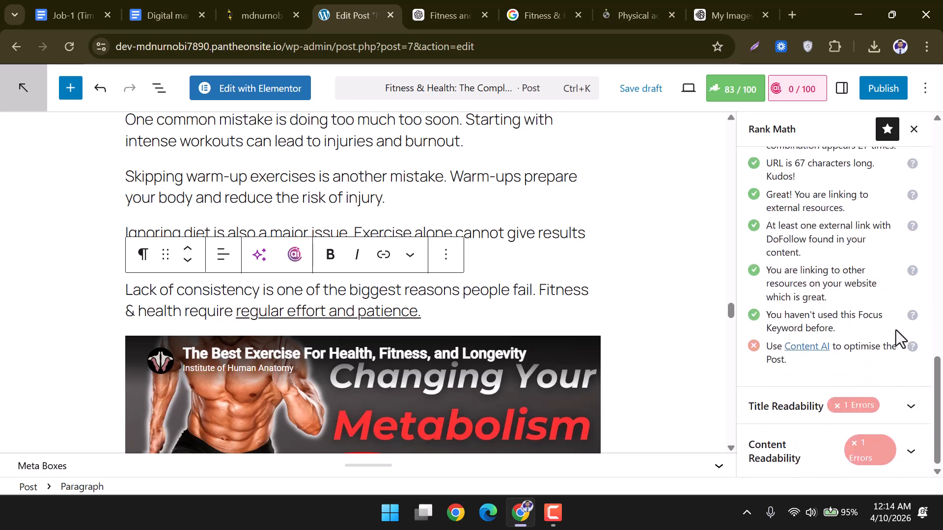
pyautogui.scroll(3, 863, 347)
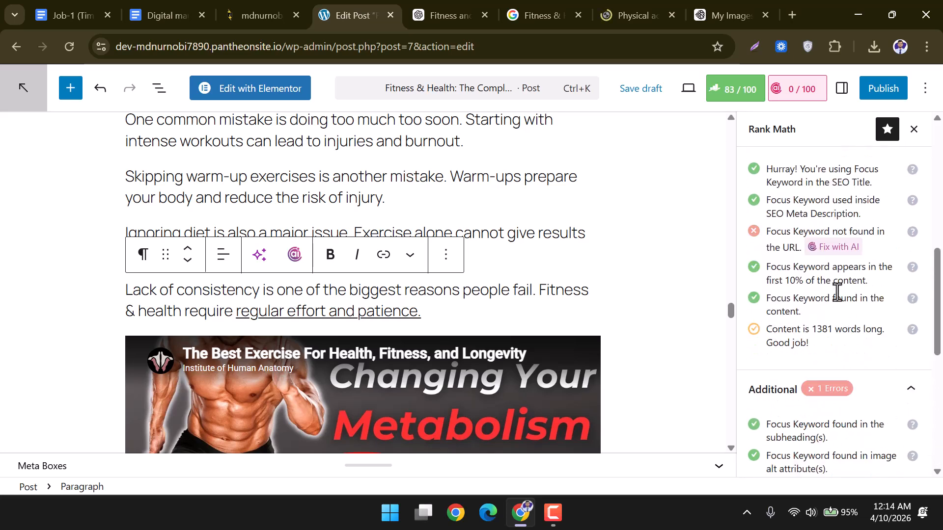
pyautogui.moveTo(769, 236); pyautogui.dragTo(794, 257)
pyautogui.scroll(4, 810, 304)
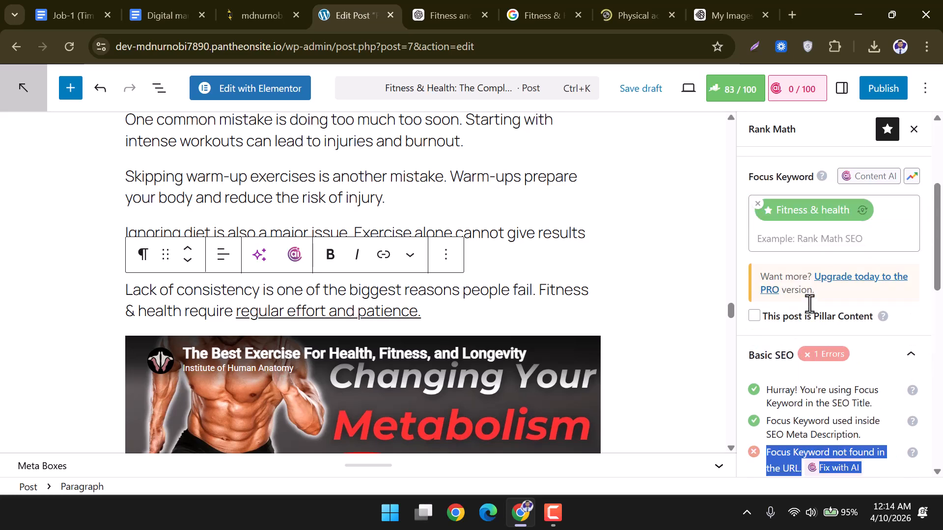
pyautogui.scroll(-5, 809, 304)
pyautogui.moveTo(771, 256); pyautogui.dragTo(807, 269)
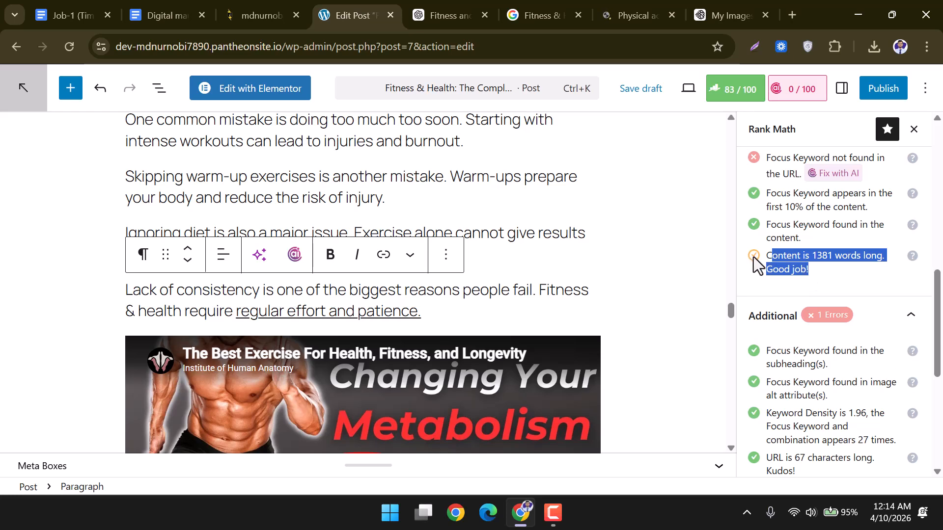
pyautogui.scroll(-6, 753, 258)
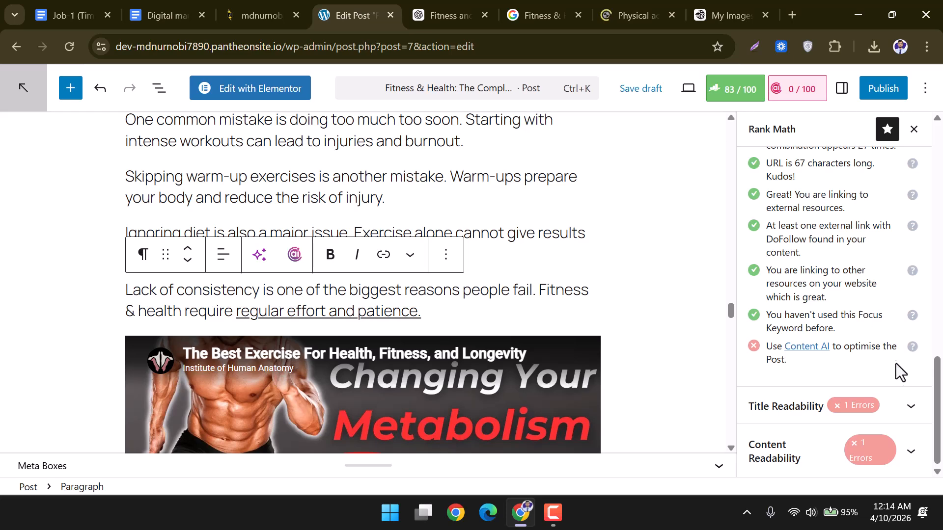
# Expand the Title and Content Readability checks and inspect the SEO title number warning.
pyautogui.click(908, 408)
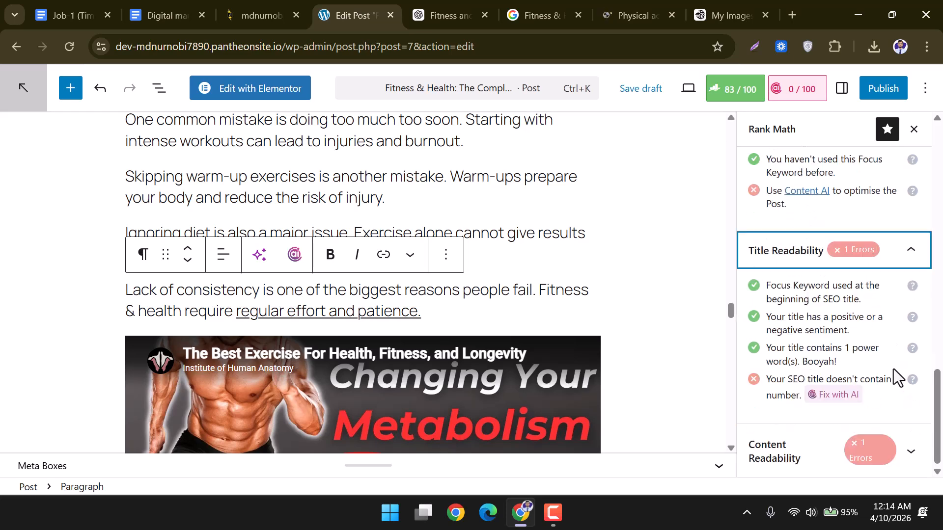
pyautogui.click(906, 449)
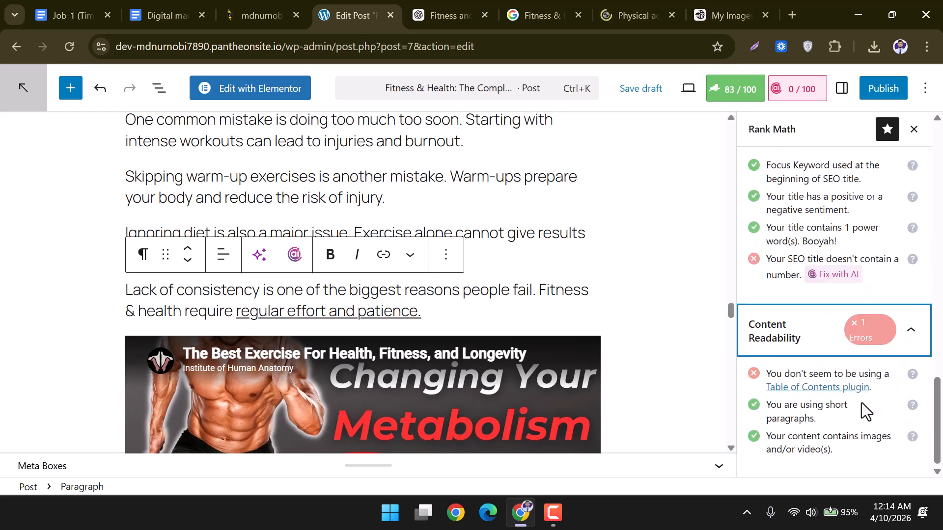
pyautogui.scroll(6, 849, 404)
pyautogui.scroll(-4, 850, 404)
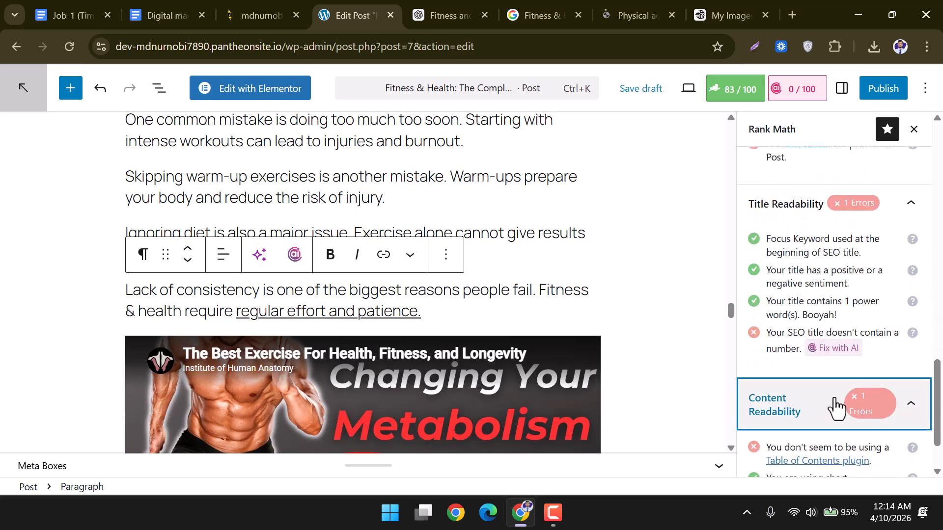
pyautogui.moveTo(766, 333); pyautogui.dragTo(893, 342)
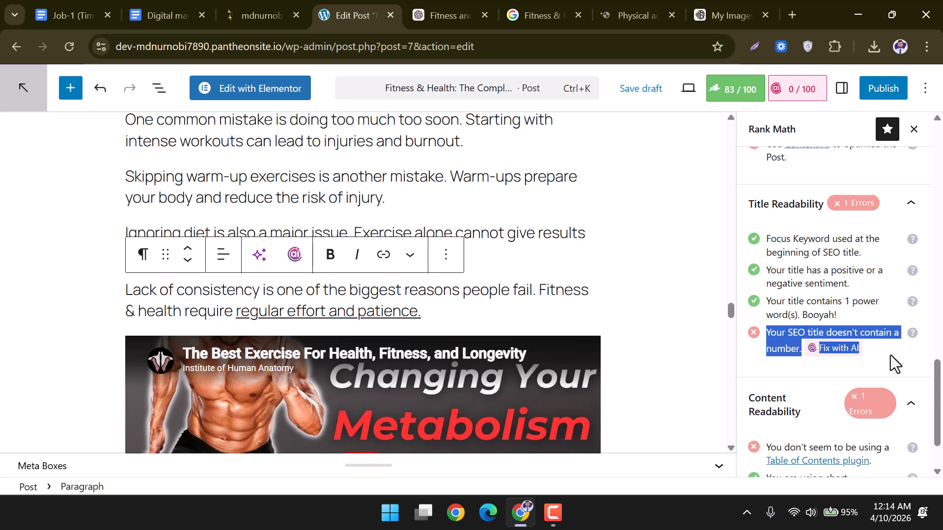
pyautogui.click(890, 355)
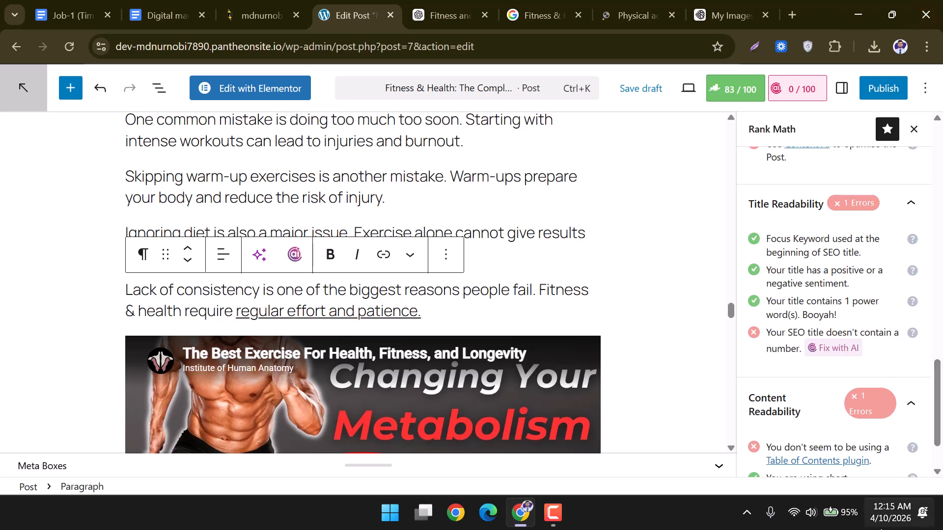
# Read the Content AI suggestion and copy the 'SEO title doesn't contain a number' warning.
pyautogui.scroll(-2, 899, 408)
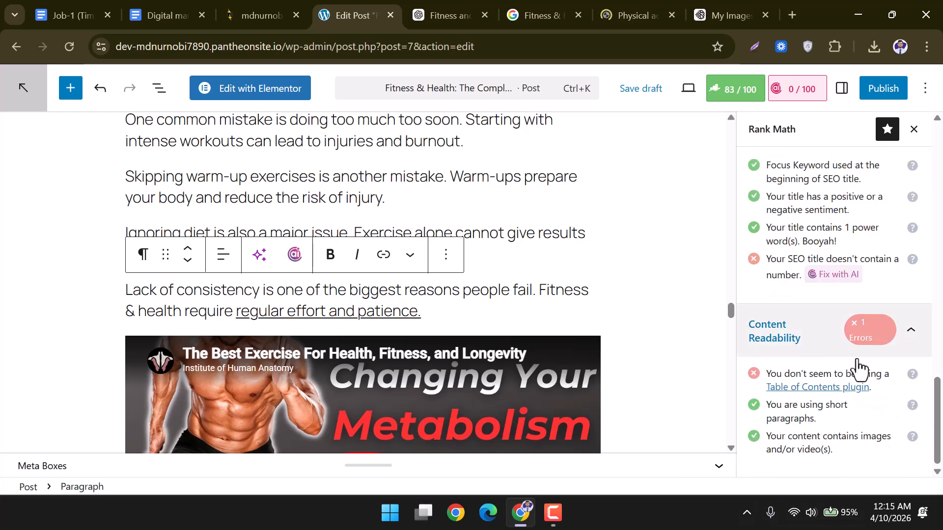
pyautogui.scroll(4, 877, 398)
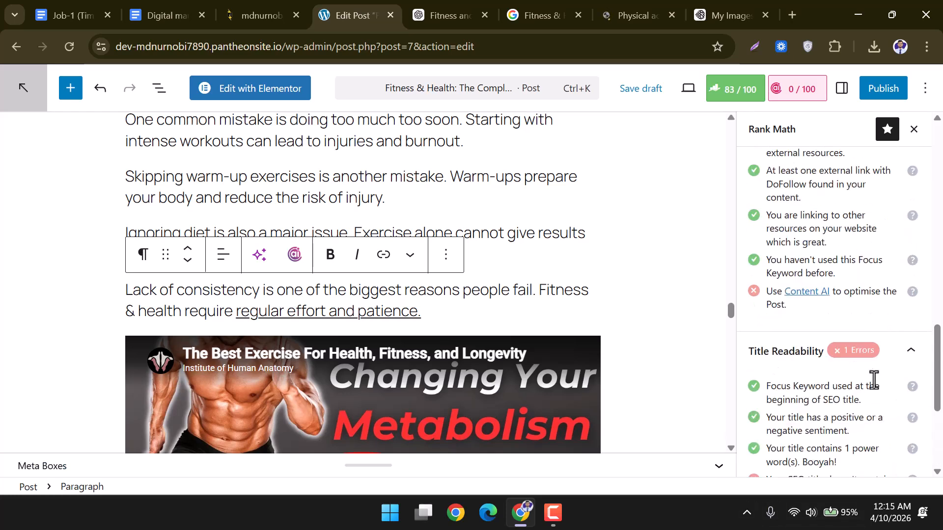
pyautogui.moveTo(765, 291); pyautogui.dragTo(893, 310)
pyautogui.moveTo(800, 309); pyautogui.dragTo(763, 291)
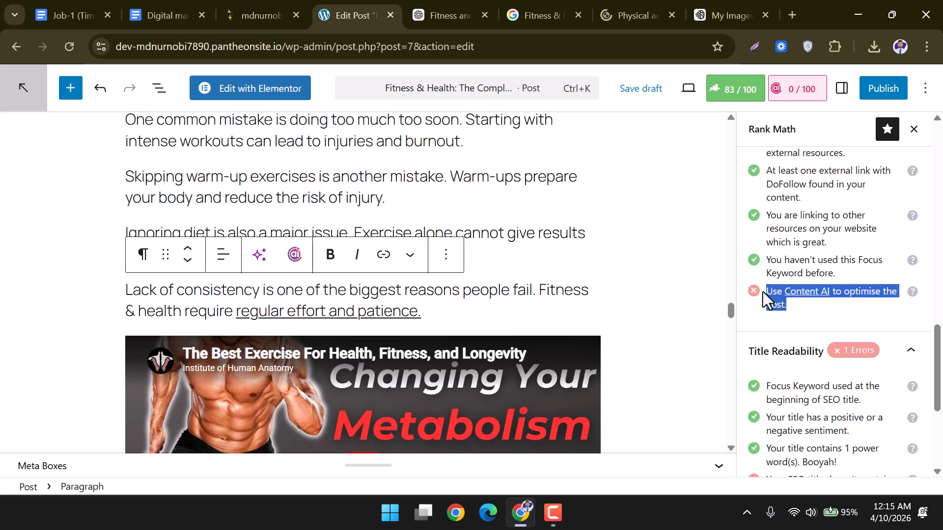
pyautogui.scroll(-5, 765, 300)
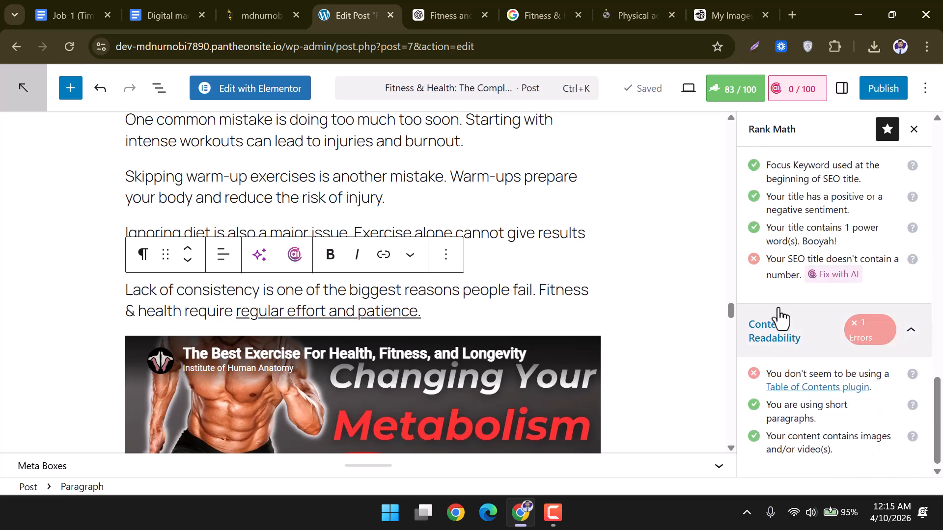
pyautogui.moveTo(764, 259); pyautogui.dragTo(803, 272)
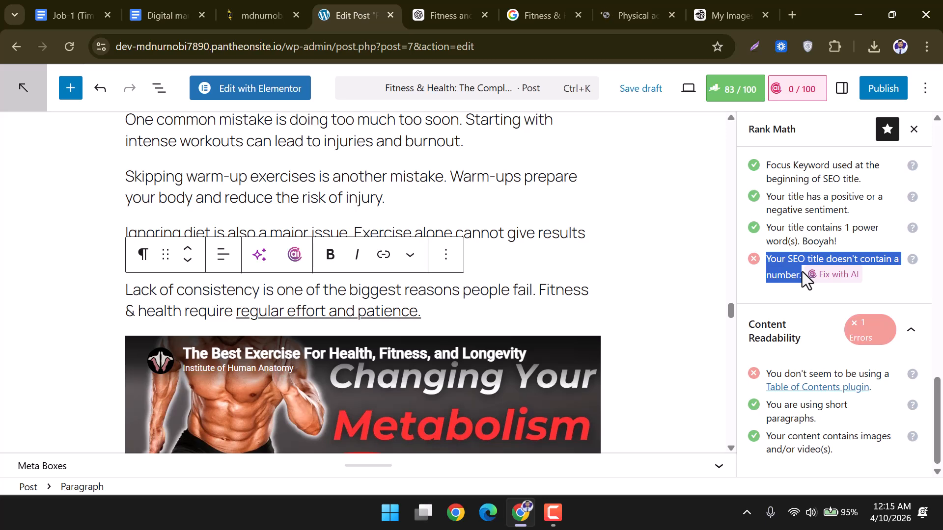
pyautogui.rightClick(785, 257)
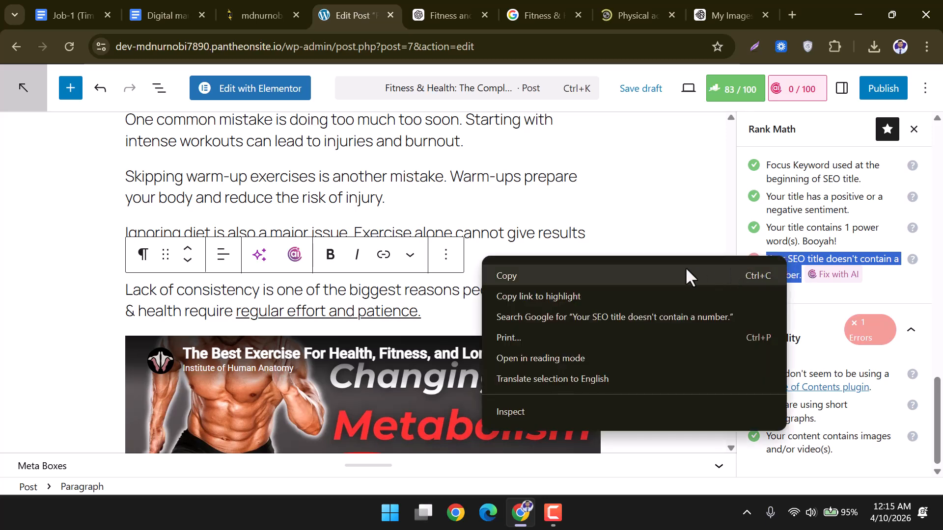
pyautogui.click(686, 270)
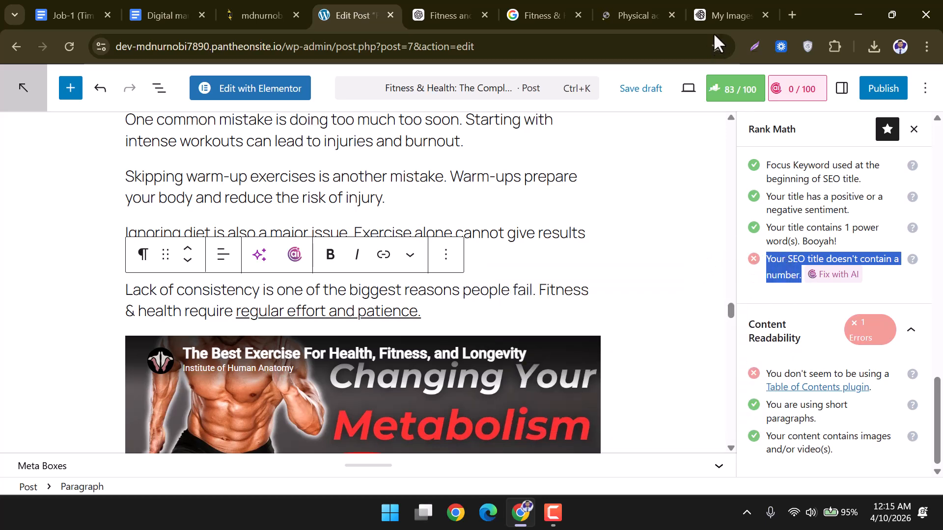
pyautogui.click(714, 10)
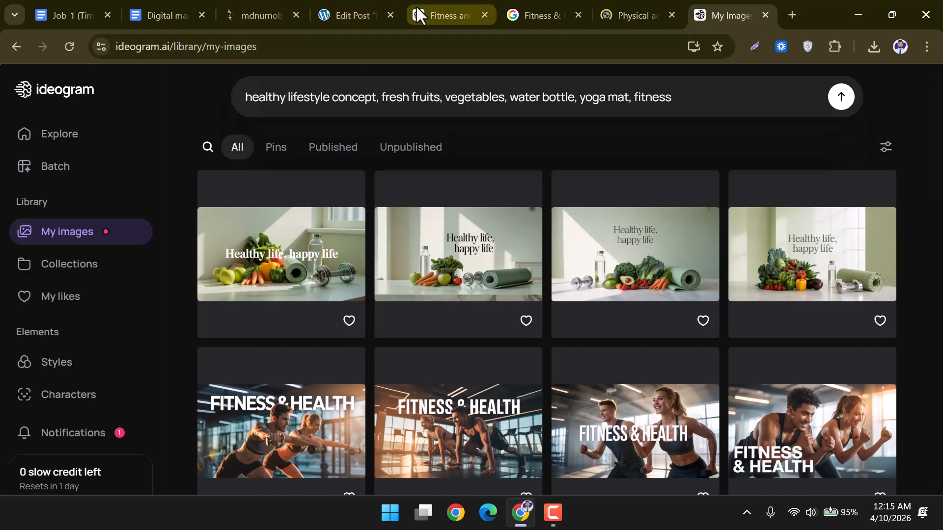
# Send the copied Rank Math SEO title warning to ChatGPT to get title ideas.
pyautogui.click(416, 8)
pyautogui.click(412, 459)
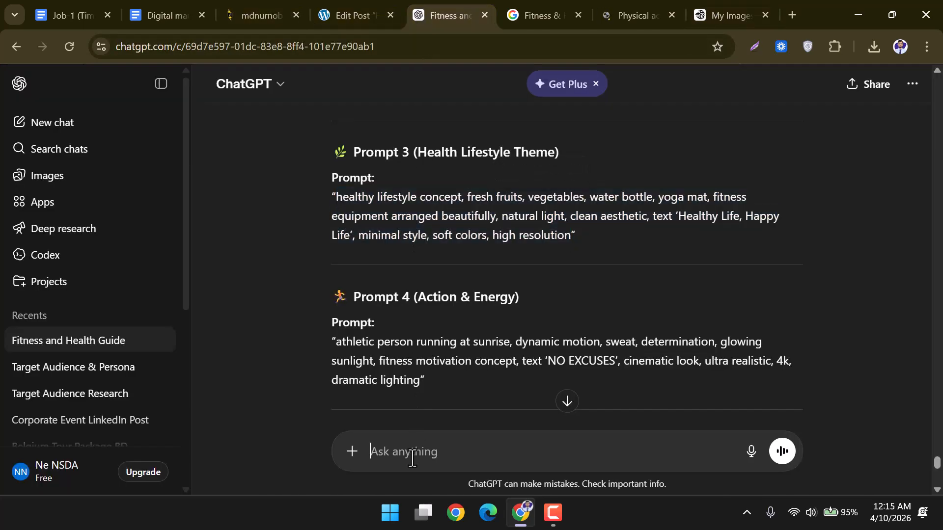
pyautogui.hotkey('ctrl', 'v')
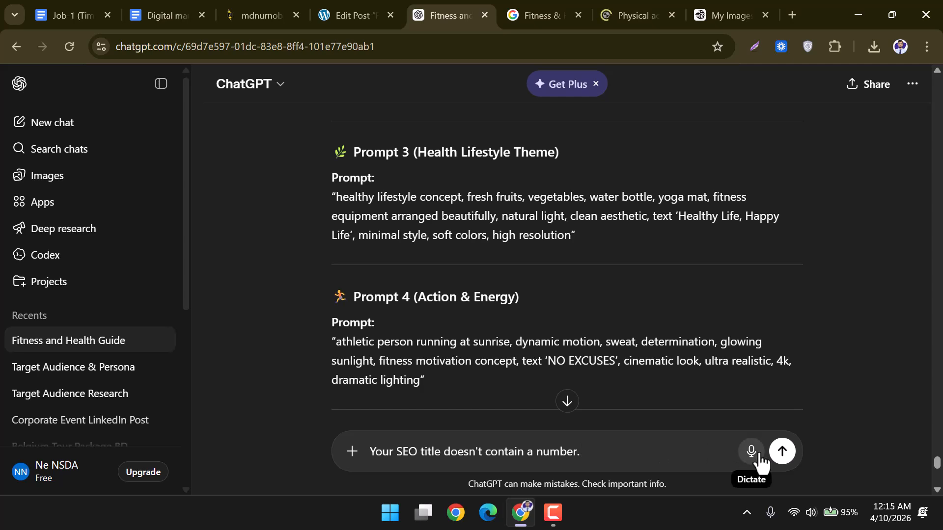
pyautogui.scroll(-5, 576, 300)
pyautogui.scroll(-4, 574, 299)
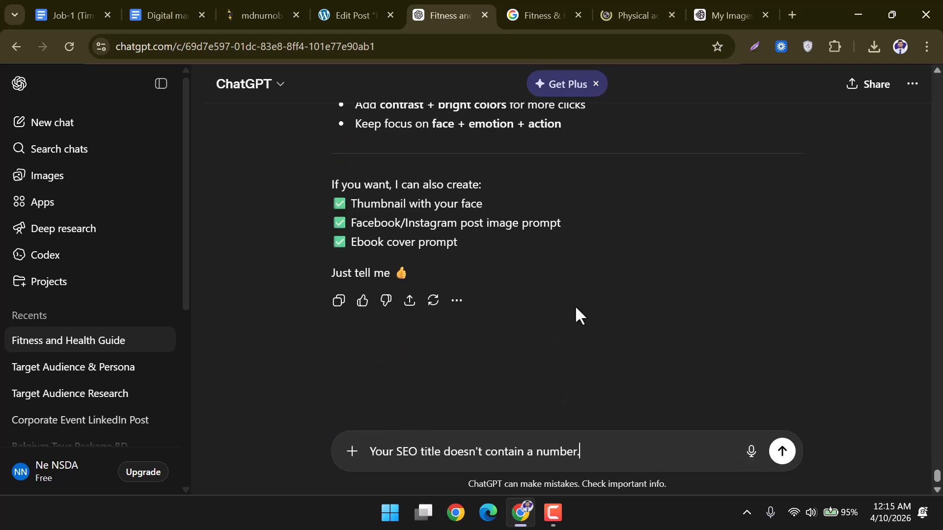
pyautogui.click(784, 459)
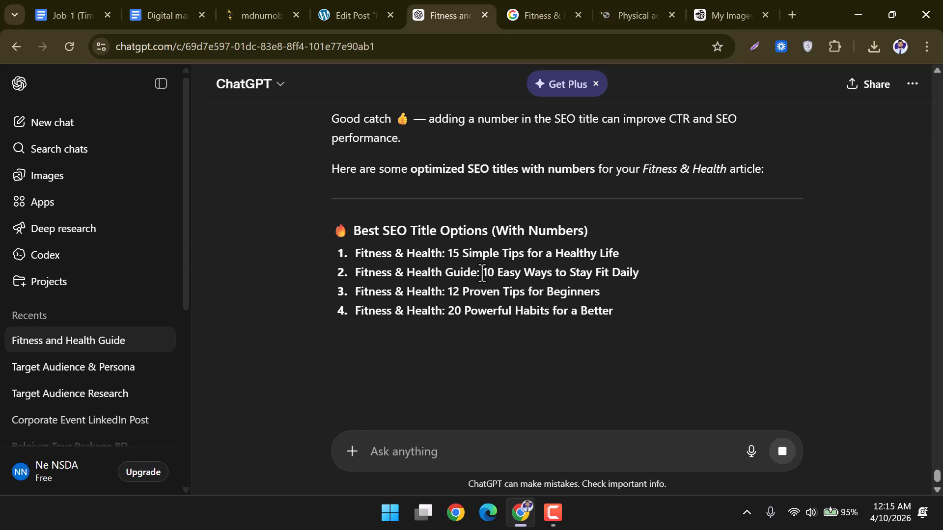
# Copy title option 4, 'Fitness & Health: 20 Powerful Habits for a Better Life'.
pyautogui.scroll(-1, 561, 281)
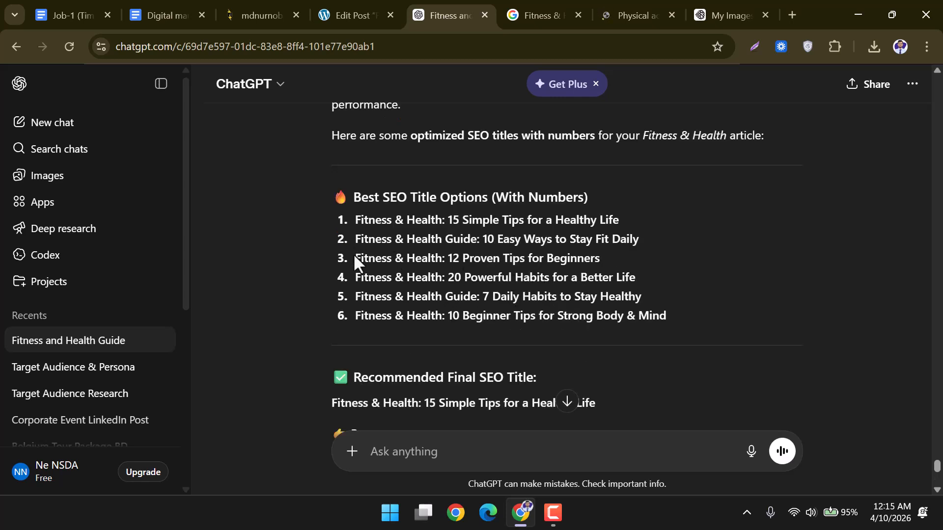
pyautogui.scroll(-2, 370, 260)
pyautogui.scroll(-2, 371, 260)
pyautogui.scroll(2, 371, 260)
pyautogui.scroll(2, 365, 240)
pyautogui.moveTo(354, 277); pyautogui.dragTo(636, 277)
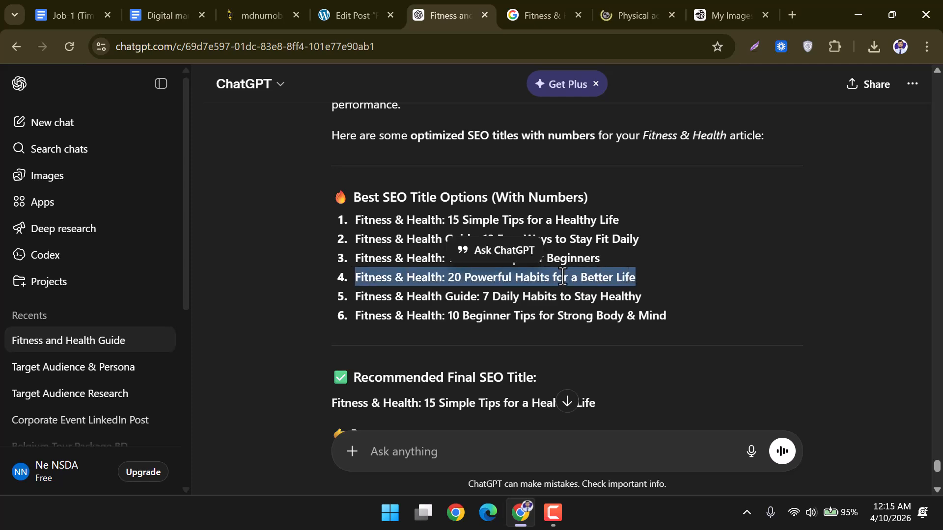
pyautogui.rightClick(531, 281)
pyautogui.click(550, 292)
# Replace the snippet Title with 'Fitness & Health: 20 Powerful Habits for a Better Life', reaching 84/100.
pyautogui.click(353, 10)
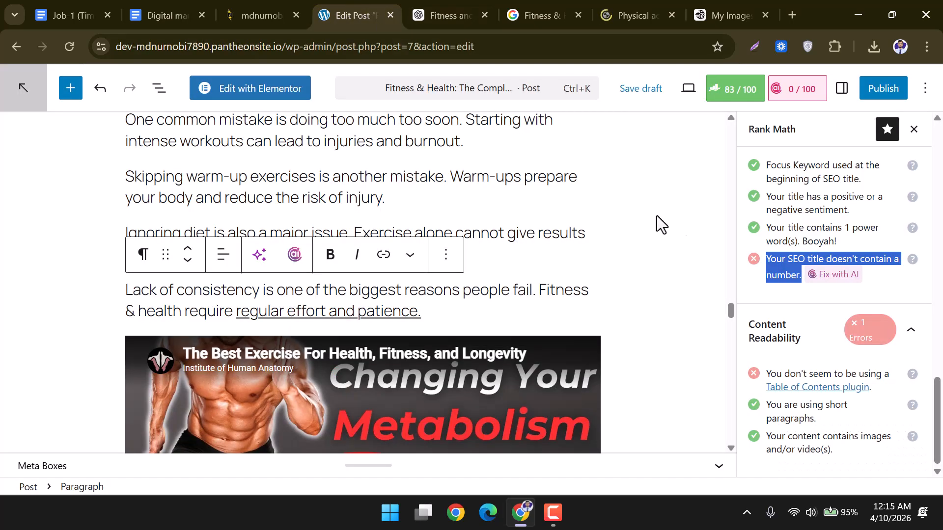
pyautogui.scroll(20, 715, 256)
pyautogui.scroll(15, 716, 256)
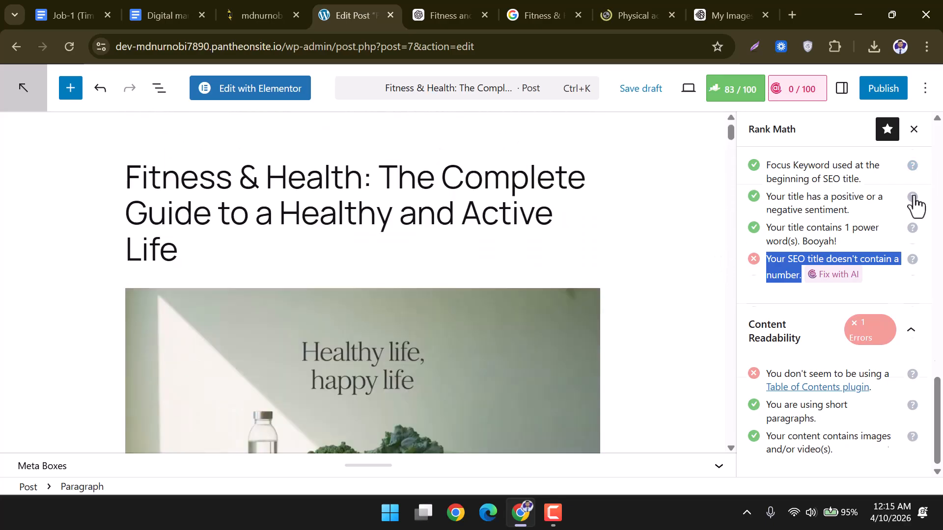
pyautogui.scroll(10, 895, 217)
pyautogui.click(784, 322)
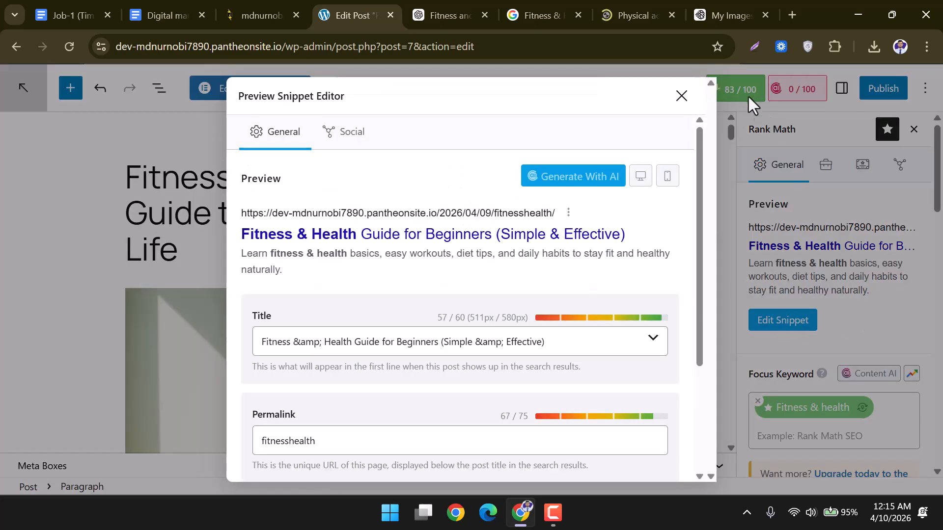
pyautogui.moveTo(562, 340); pyautogui.dragTo(260, 342)
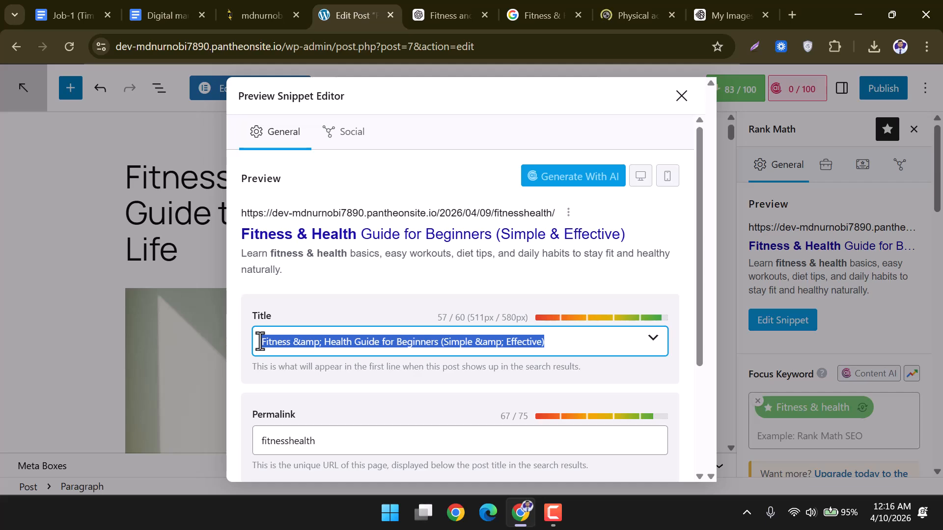
pyautogui.hotkey('ctrl', 'v')
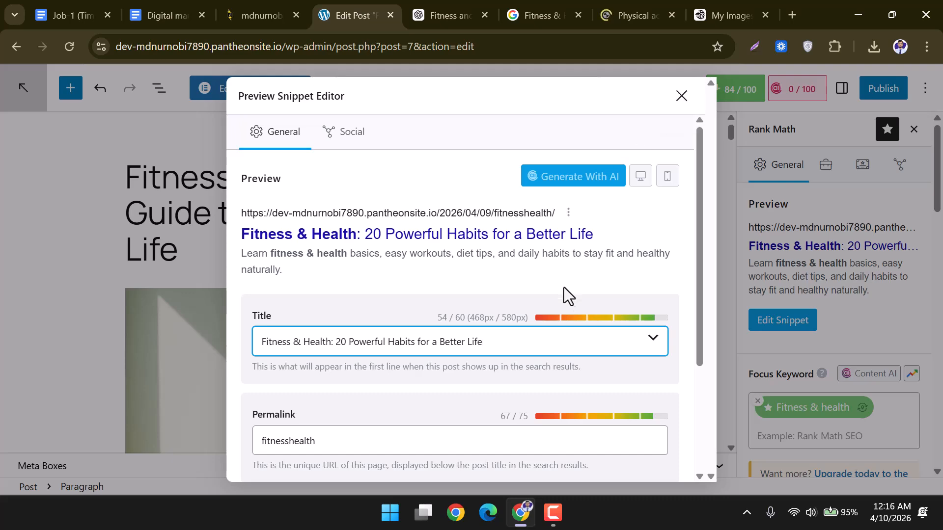
pyautogui.scroll(-3, 563, 294)
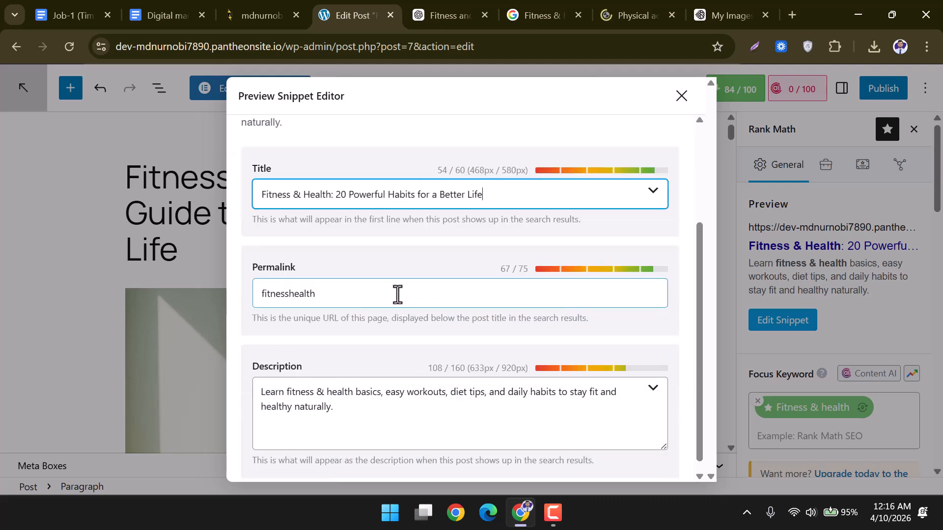
pyautogui.scroll(-1, 398, 295)
# Paste the generated slug into the Permalink field and trim it down to 'fitness-health'.
pyautogui.click(365, 282)
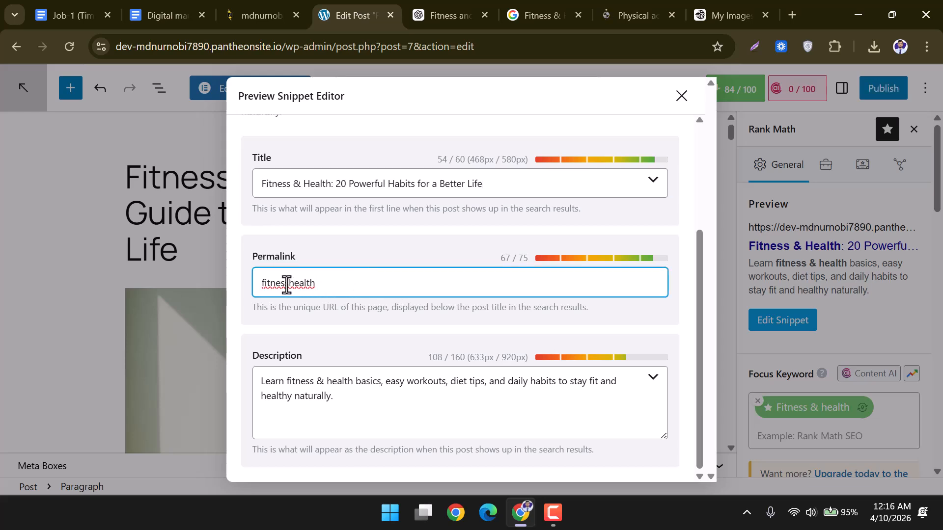
pyautogui.moveTo(329, 284); pyautogui.dragTo(265, 284)
pyautogui.hotkey('ctrl', 'v')
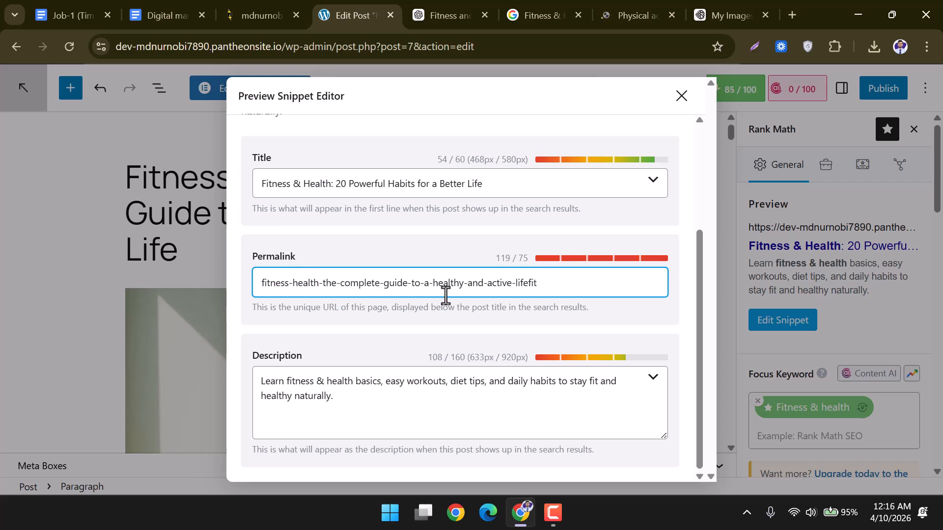
pyautogui.moveTo(564, 283); pyautogui.dragTo(315, 283)
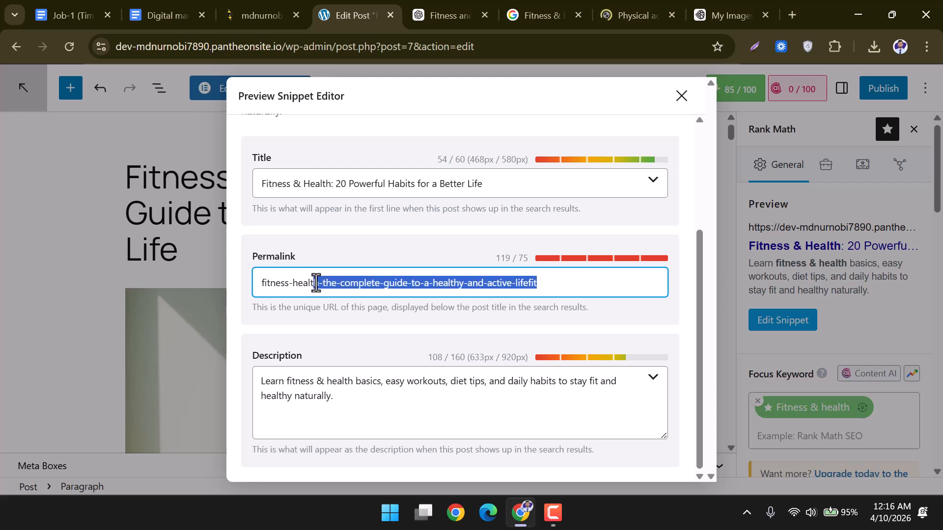
pyautogui.press('BackSpace')
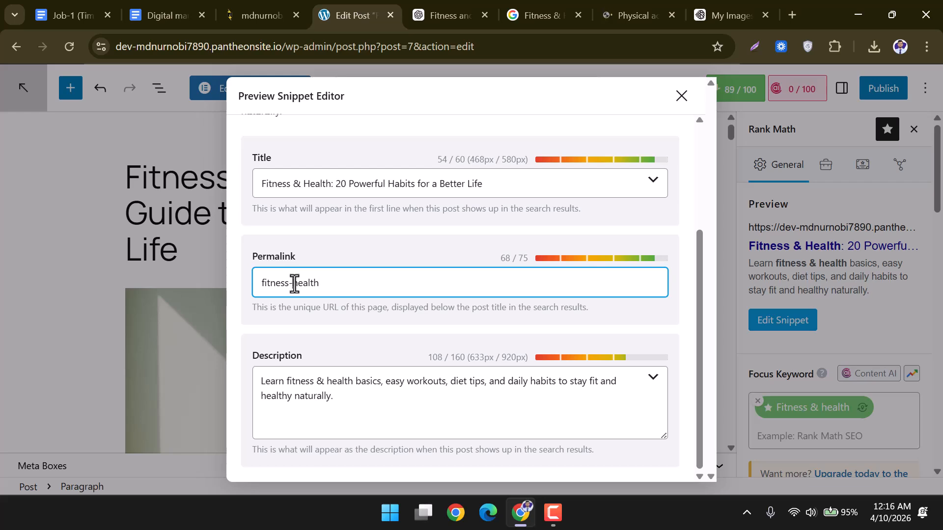
pyautogui.write('&')
pyautogui.press('BackSpace')
pyautogui.write('-')
pyautogui.moveTo(331, 283); pyautogui.dragTo(259, 281)
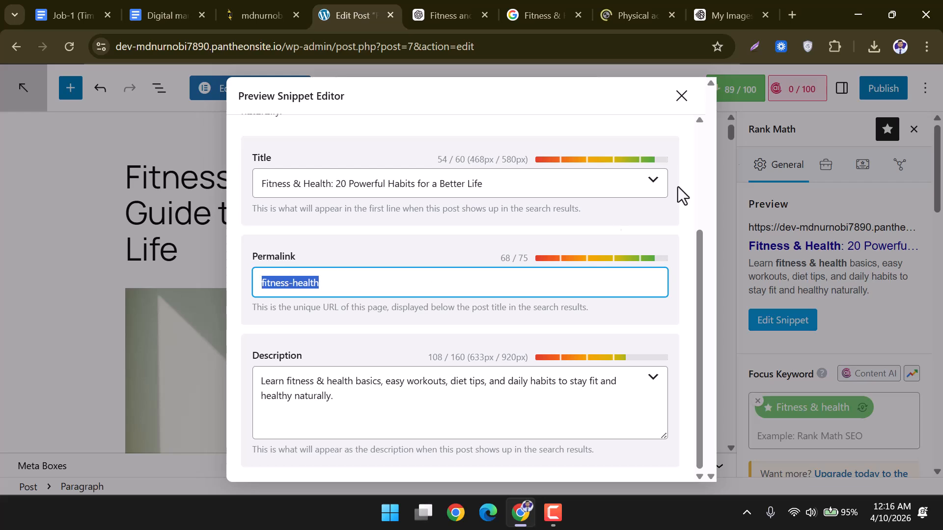
# Close the snippet editor and scroll Rank Math's checks to the Table of Contents readability warning.
pyautogui.click(682, 96)
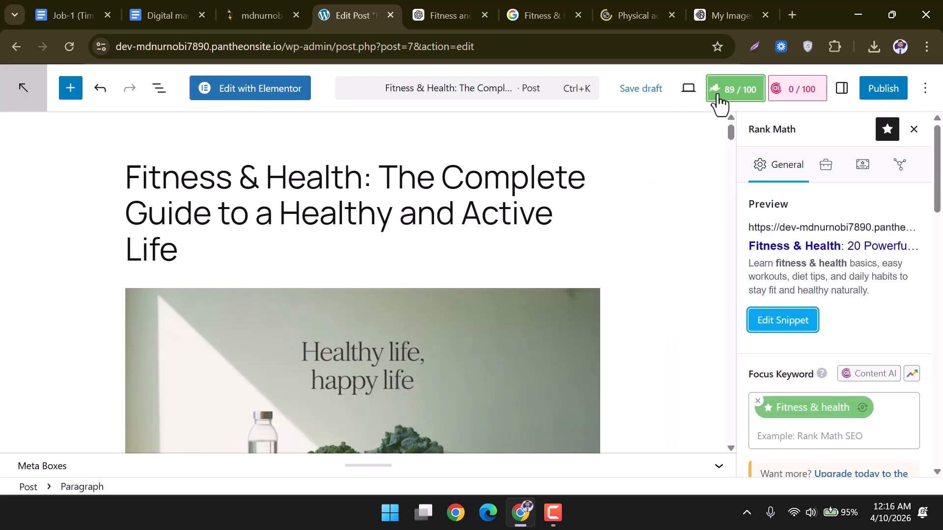
pyautogui.scroll(-6, 788, 276)
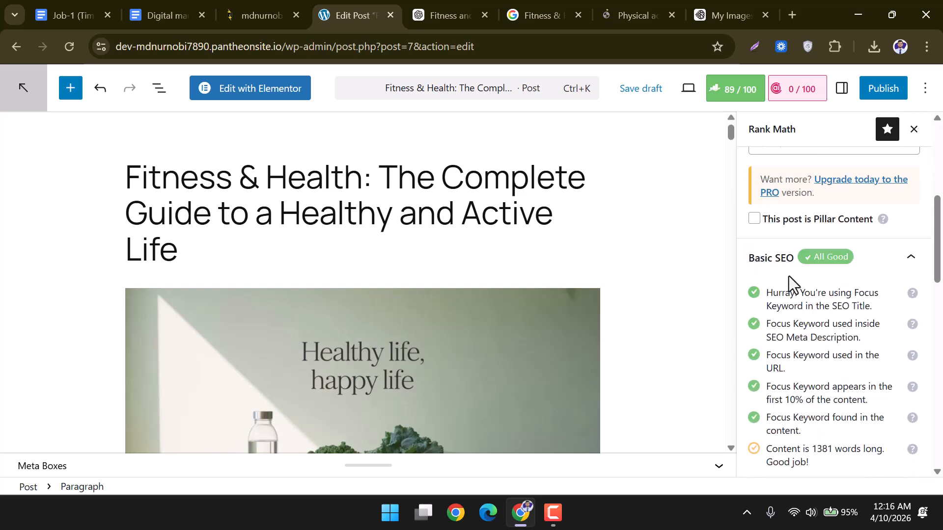
pyautogui.scroll(-3, 769, 224)
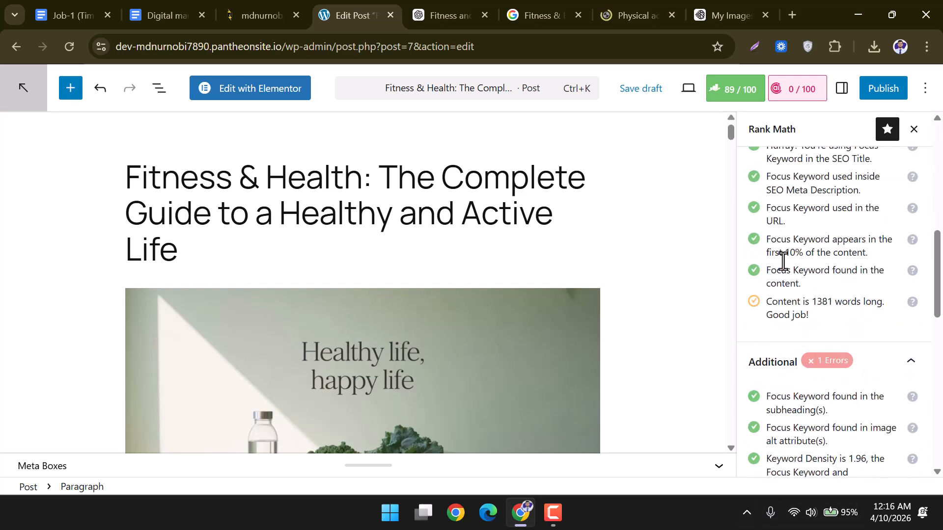
pyautogui.scroll(-3, 779, 246)
pyautogui.scroll(-3, 794, 356)
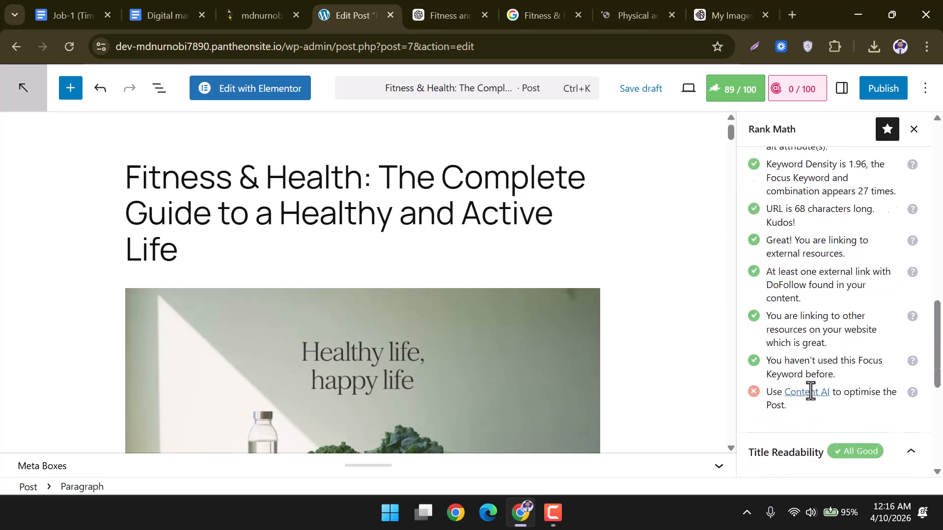
pyautogui.scroll(-7, 795, 400)
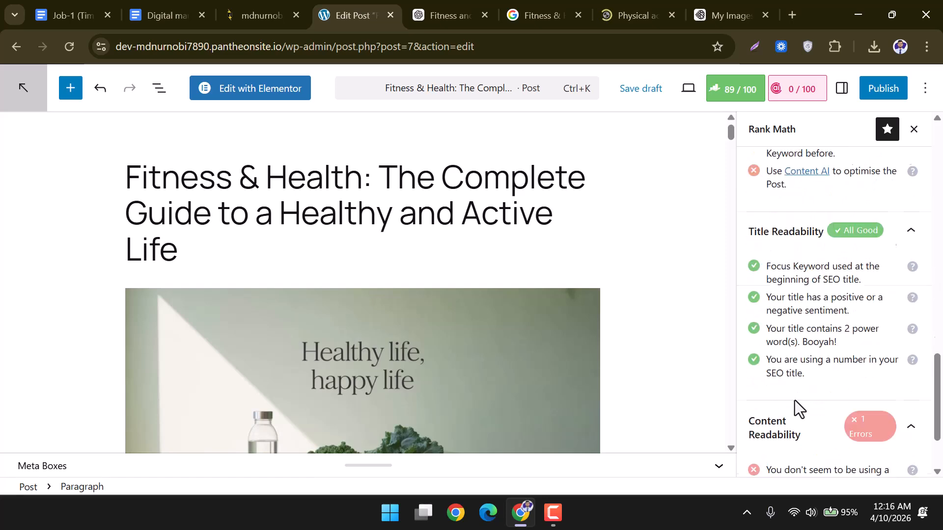
pyautogui.moveTo(770, 371); pyautogui.dragTo(889, 388)
# Scroll up and down through the remaining Rank Math SEO and readability checks.
pyautogui.scroll(12, 890, 408)
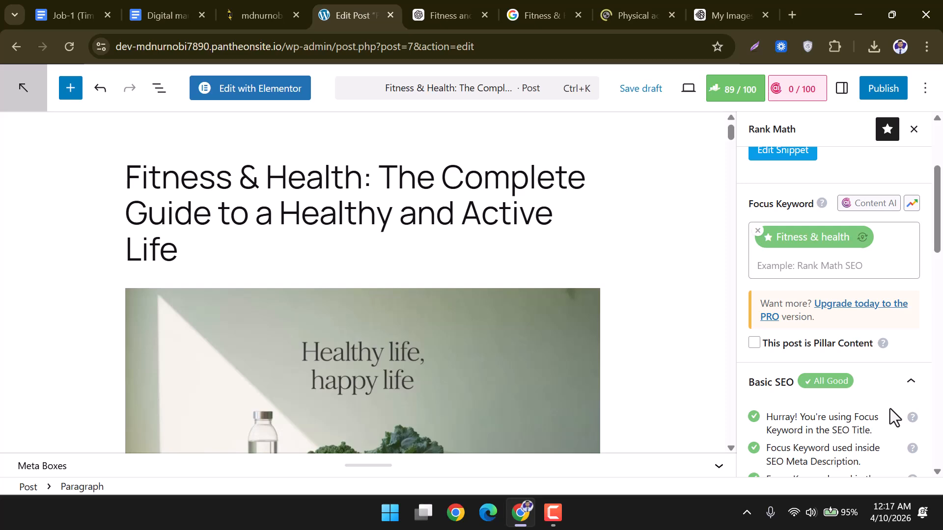
pyautogui.scroll(2, 889, 409)
pyautogui.scroll(-4, 890, 409)
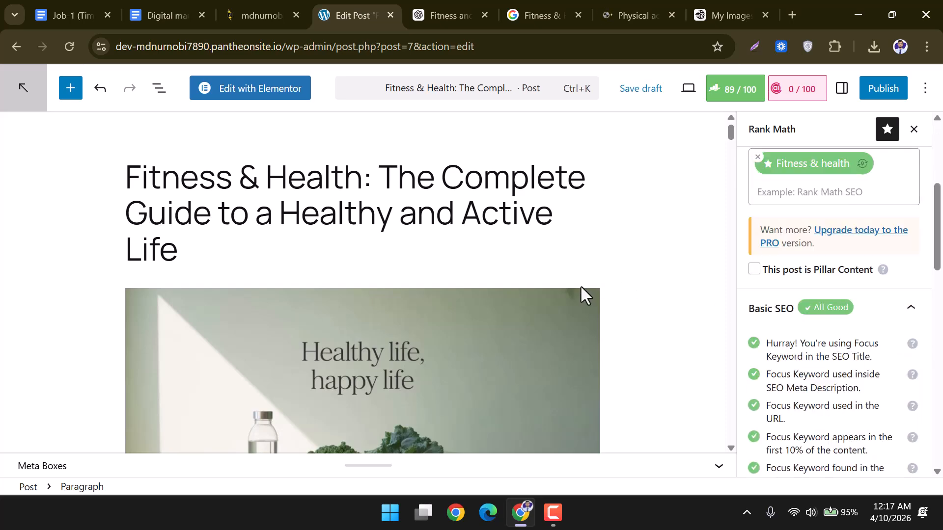
pyautogui.scroll(-5, 583, 288)
pyautogui.scroll(5, 569, 297)
pyautogui.scroll(-4, 796, 371)
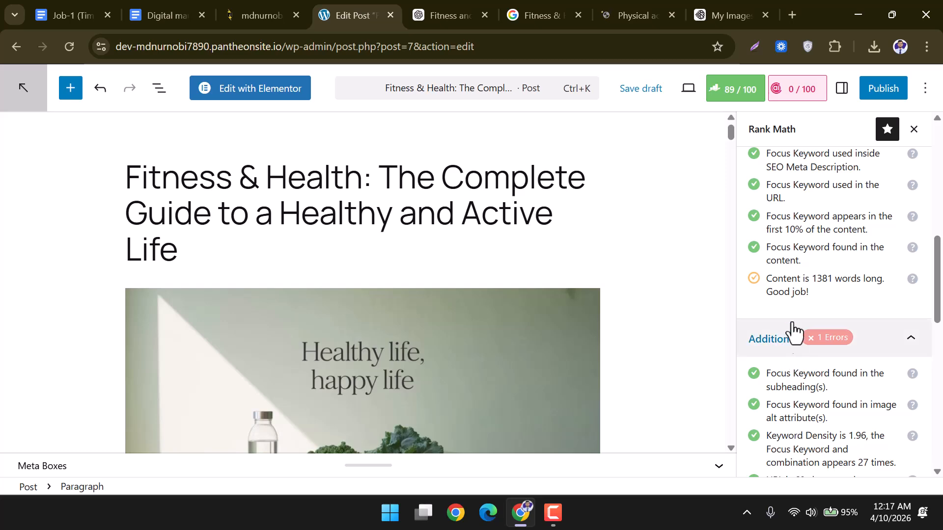
pyautogui.scroll(-6, 764, 279)
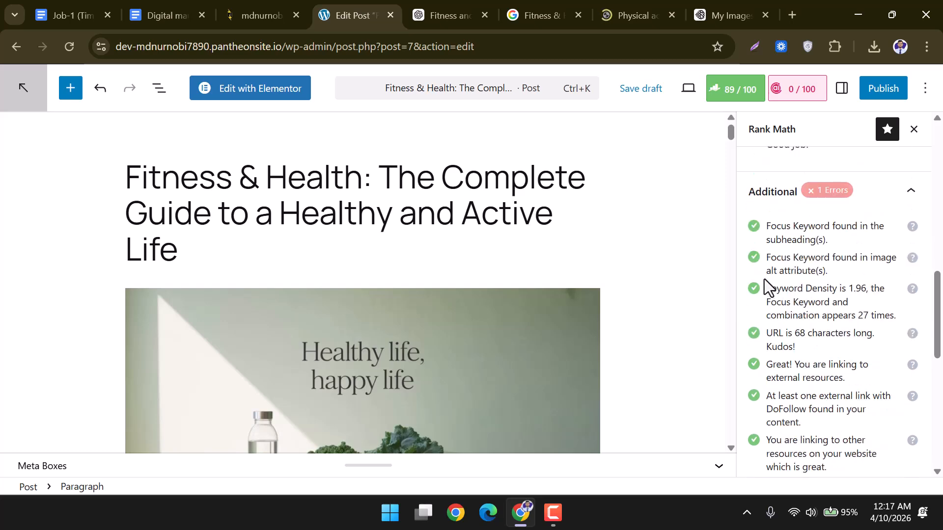
pyautogui.scroll(-4, 765, 283)
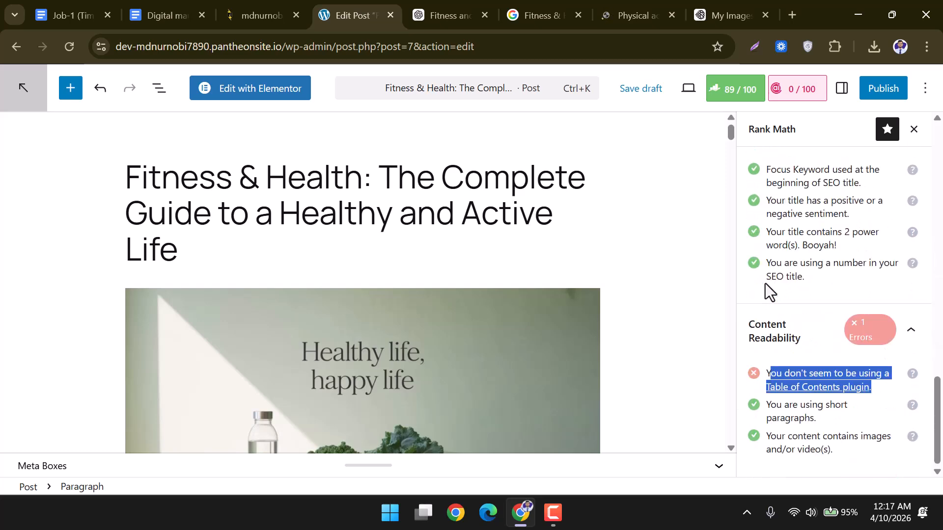
pyautogui.scroll(-10, 456, 327)
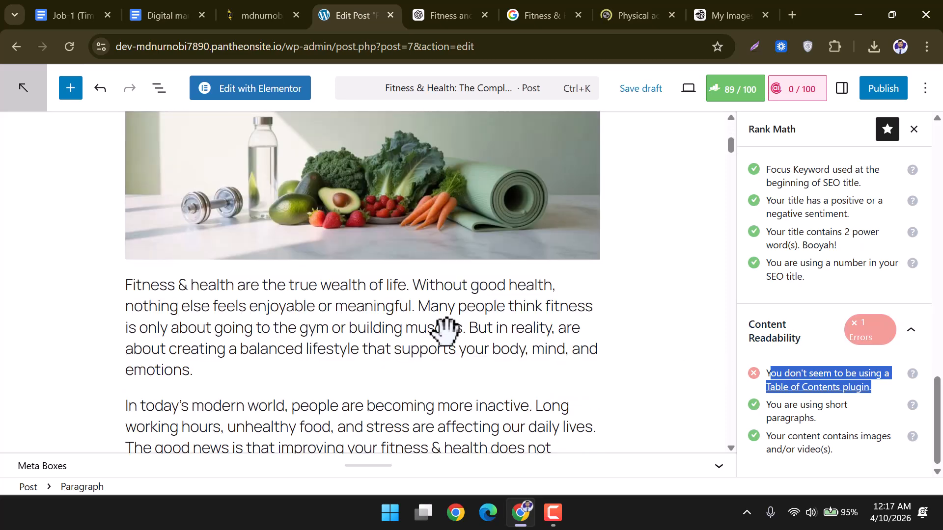
pyautogui.scroll(8, 447, 331)
pyautogui.scroll(3, 450, 332)
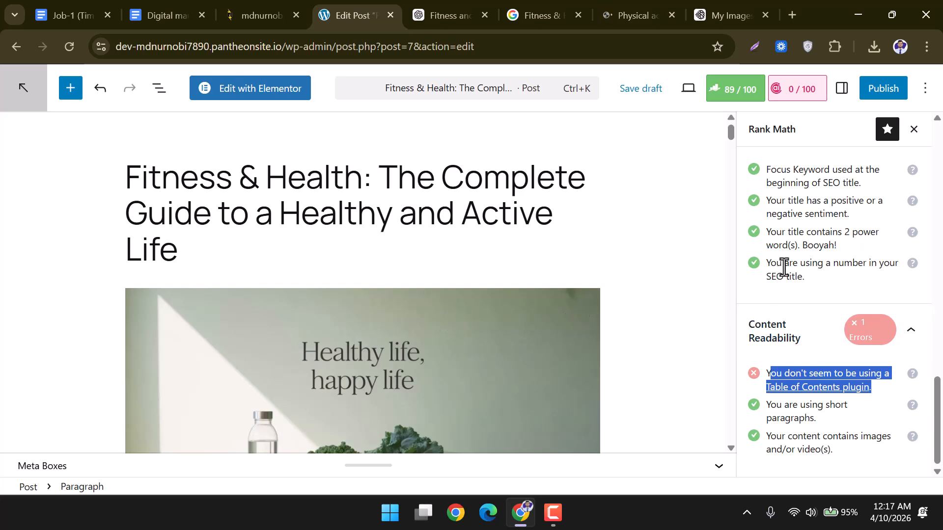
pyautogui.scroll(5, 784, 273)
pyautogui.scroll(10, 785, 273)
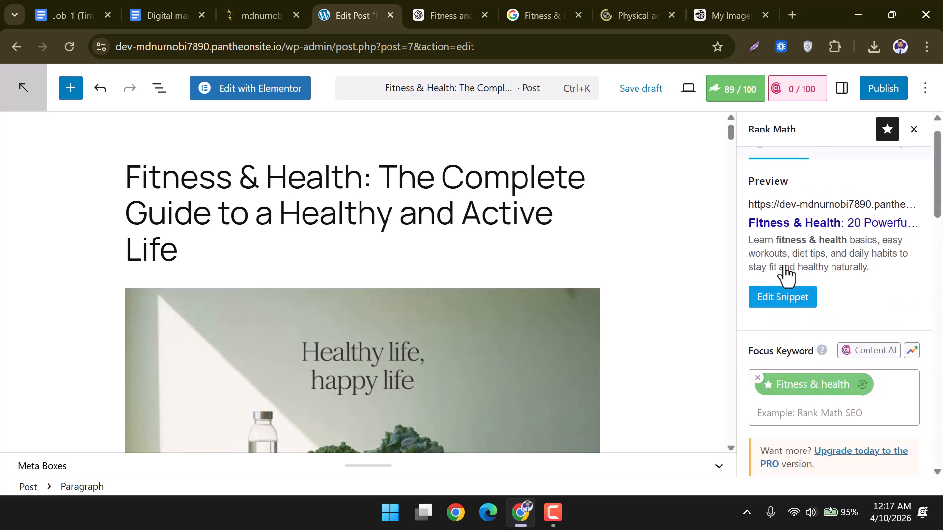
pyautogui.scroll(1, 799, 242)
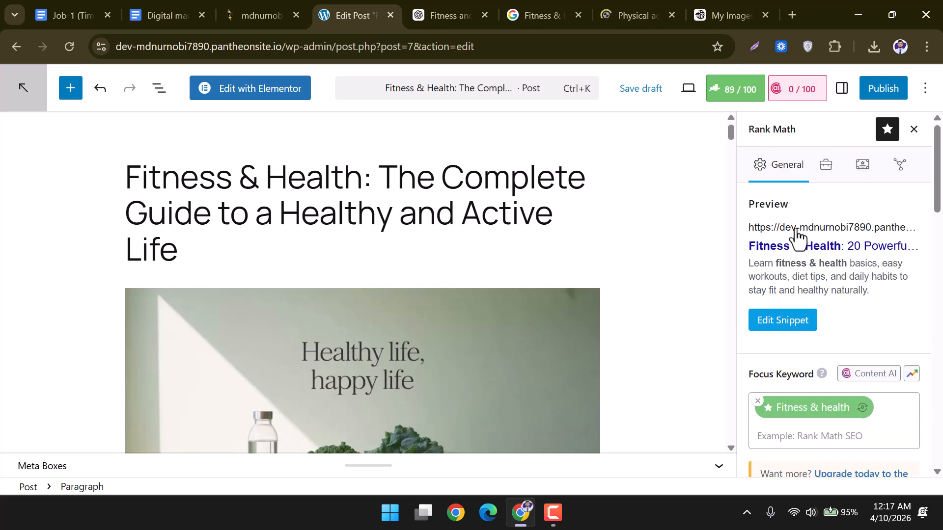
# Reopen the snippet editor to review the new SEO title and fitness-health permalink, then close it.
pyautogui.click(799, 322)
pyautogui.scroll(-3, 337, 332)
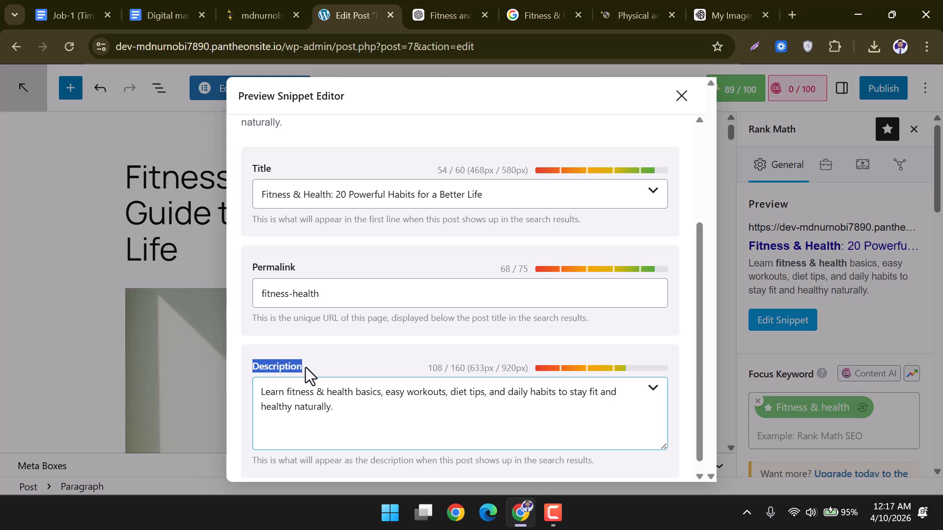
pyautogui.moveTo(232, 272); pyautogui.dragTo(308, 267)
pyautogui.moveTo(254, 169); pyautogui.dragTo(279, 163)
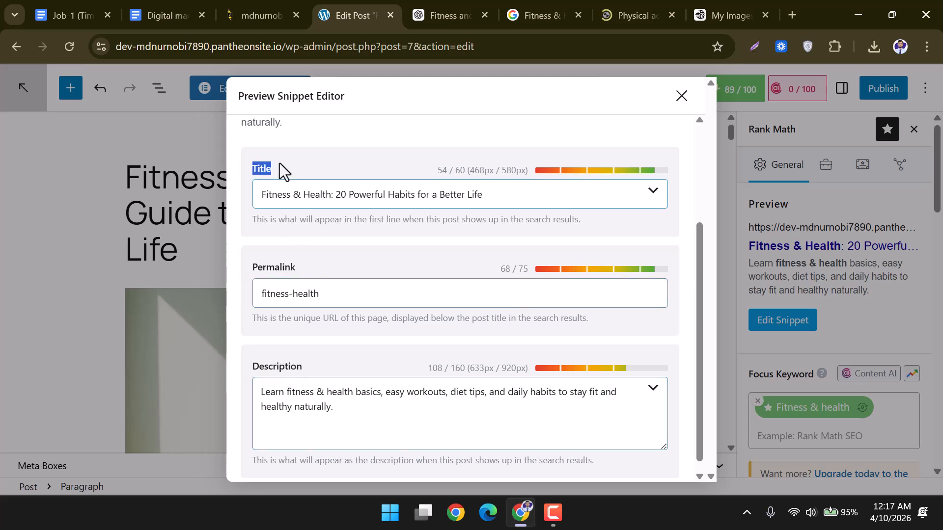
pyautogui.click(681, 96)
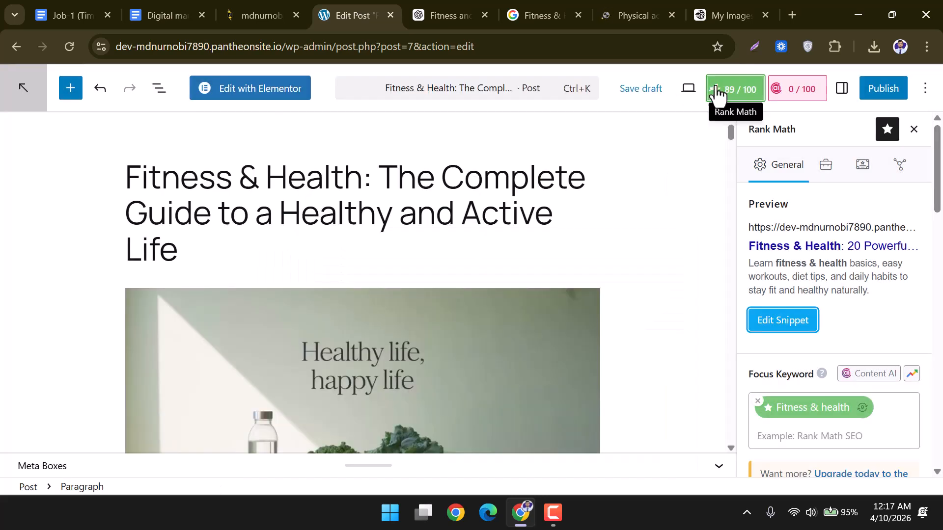
pyautogui.click(74, 5)
# Highlight the brief's primary keyword, 1500–3000 word, title keyword and H1/H2/H3 heading requirements.
pyautogui.scroll(-1, 296, 230)
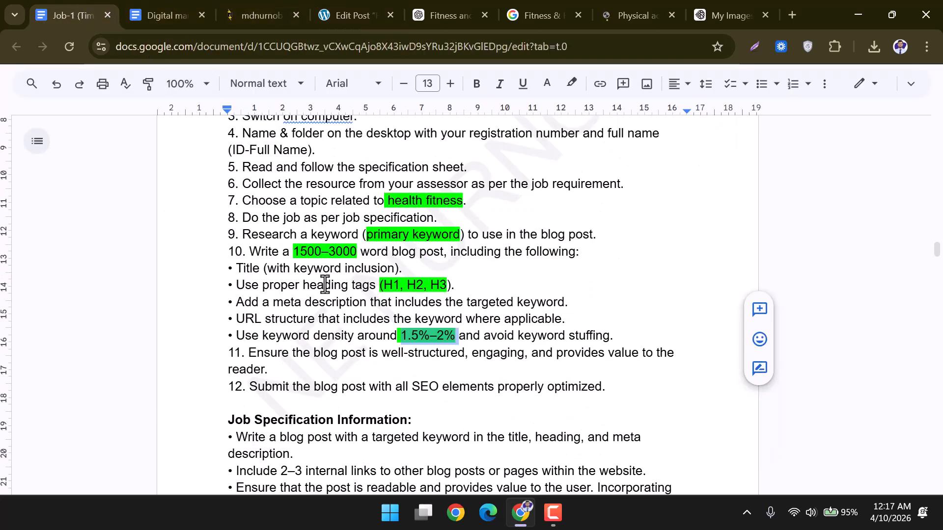
pyautogui.moveTo(243, 235); pyautogui.dragTo(455, 240)
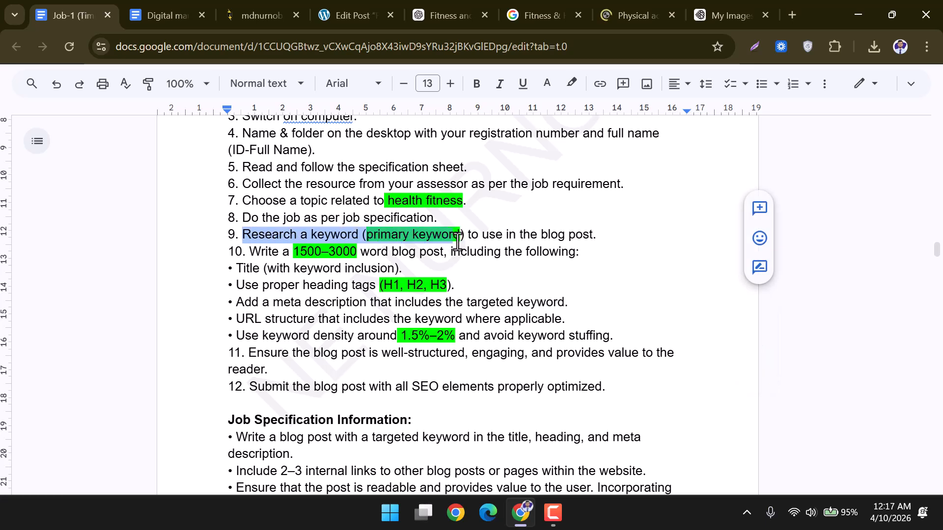
pyautogui.moveTo(261, 252); pyautogui.dragTo(445, 252)
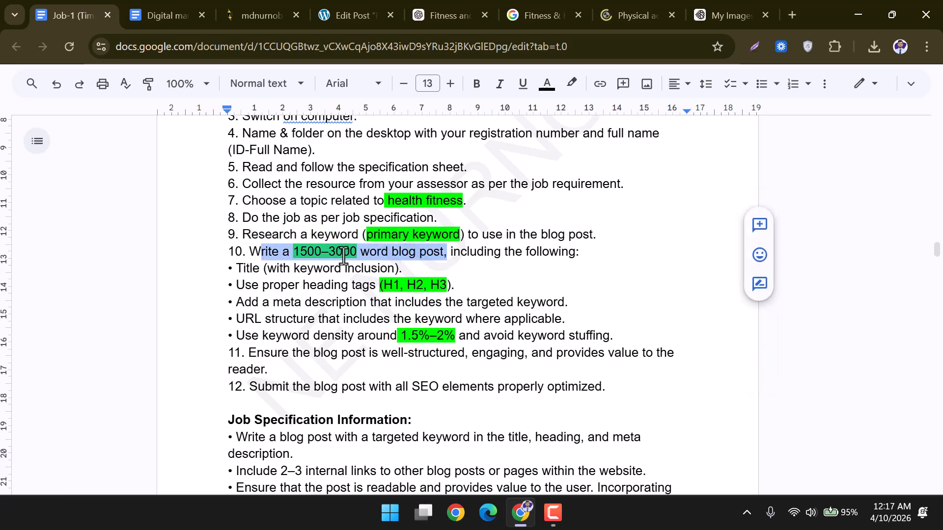
pyautogui.click(240, 269)
pyautogui.moveTo(236, 269); pyautogui.dragTo(393, 270)
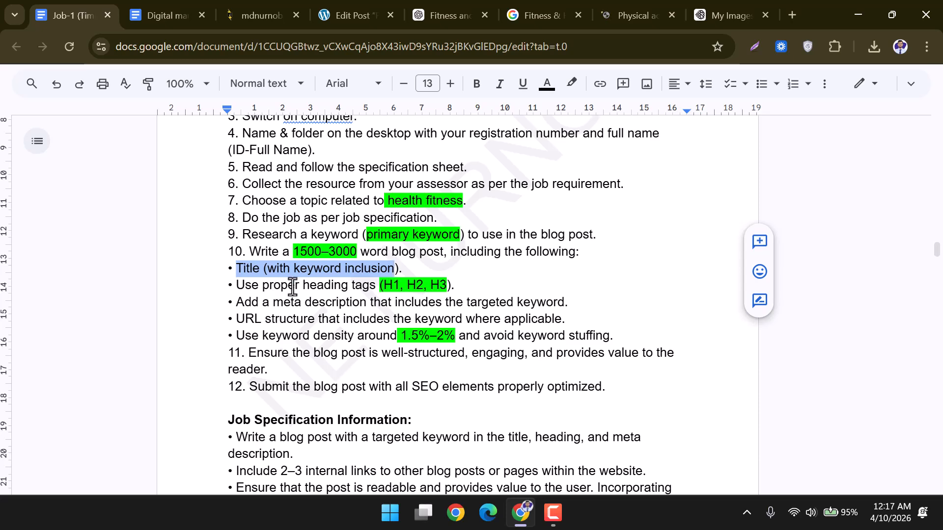
pyautogui.moveTo(237, 286); pyautogui.dragTo(446, 285)
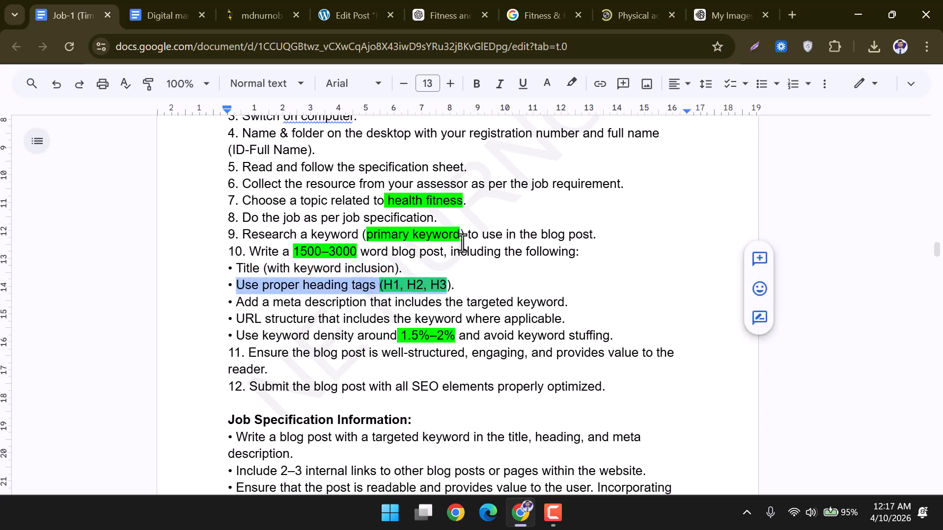
pyautogui.click(342, 12)
pyautogui.scroll(-12, 352, 274)
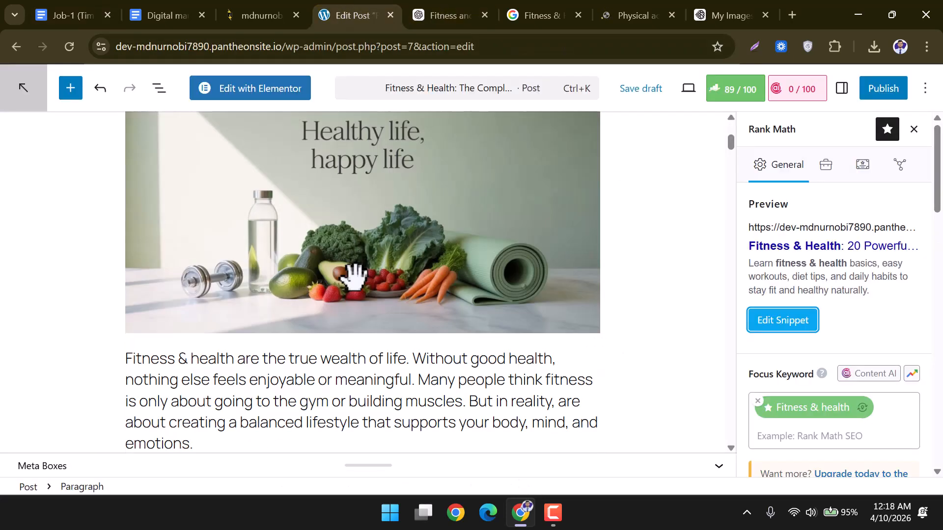
pyautogui.moveTo(396, 273); pyautogui.dragTo(125, 275)
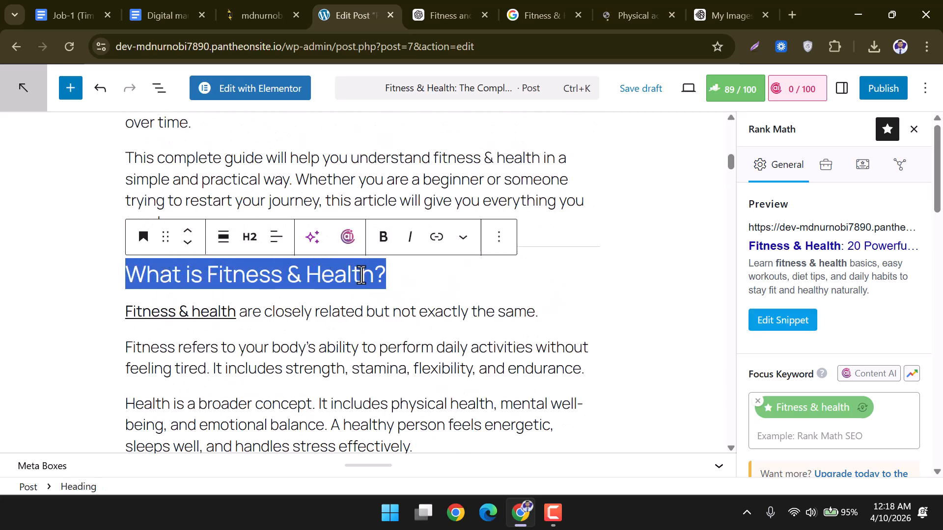
pyautogui.click(393, 274)
pyautogui.scroll(12, 396, 275)
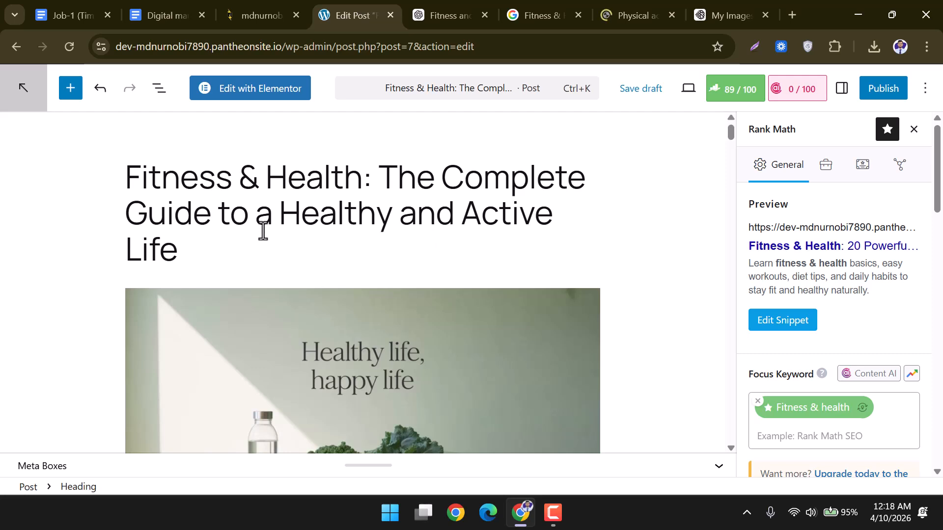
pyautogui.click(202, 250)
pyautogui.moveTo(178, 250); pyautogui.dragTo(128, 176)
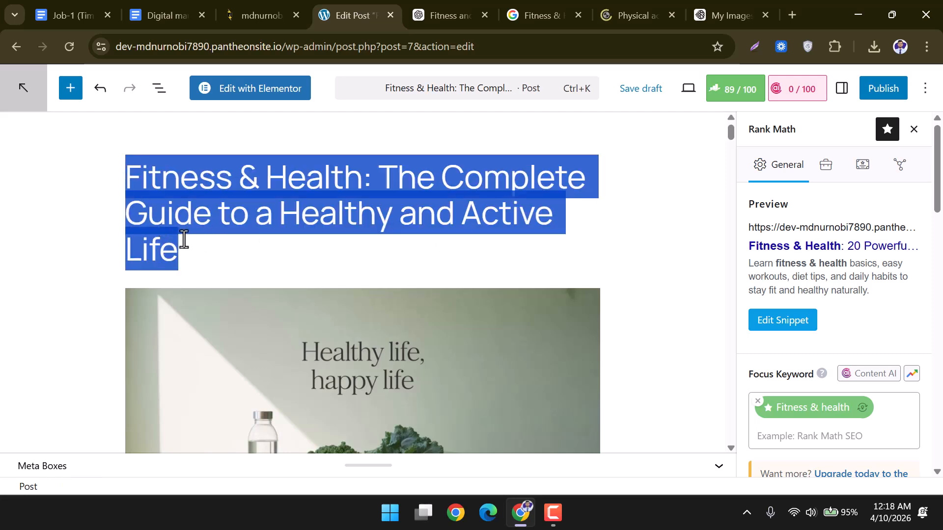
pyautogui.click(199, 248)
pyautogui.scroll(-10, 198, 245)
pyautogui.scroll(-5, 198, 246)
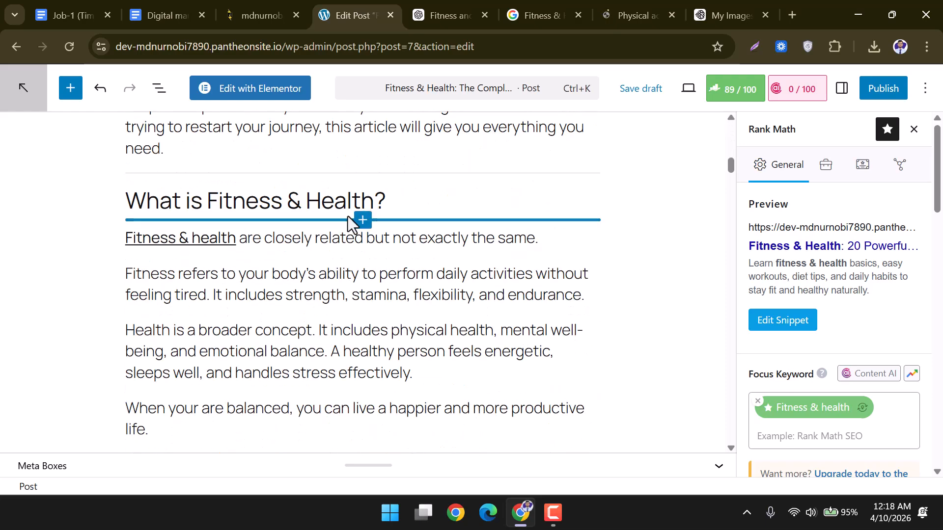
pyautogui.moveTo(417, 193); pyautogui.dragTo(125, 201)
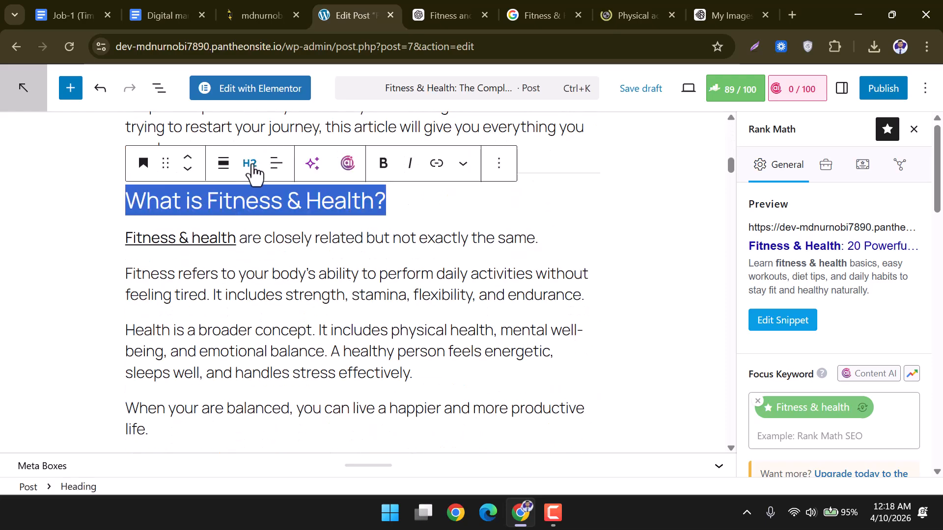
pyautogui.scroll(-8, 320, 263)
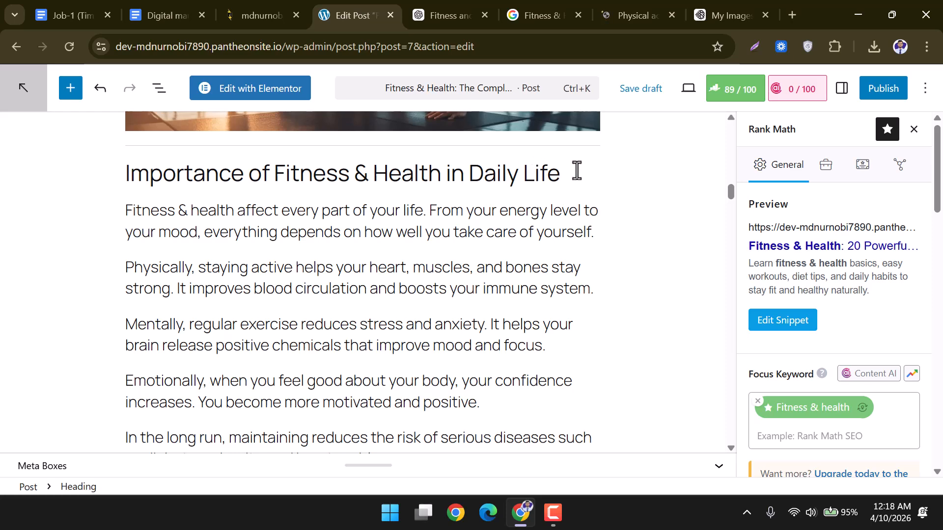
pyautogui.moveTo(572, 172); pyautogui.dragTo(115, 175)
pyautogui.scroll(-5, 352, 277)
pyautogui.scroll(-2, 352, 277)
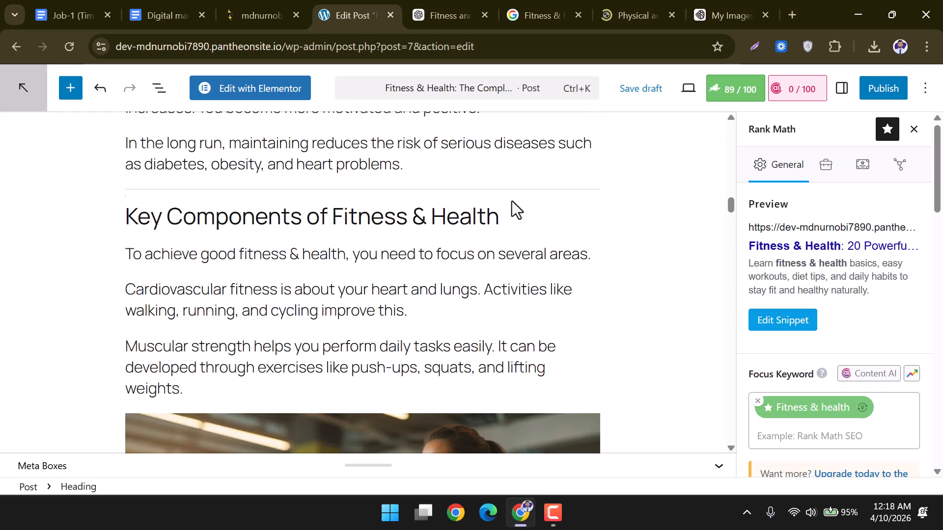
pyautogui.moveTo(511, 215)
pyautogui.mouseDown()
pyautogui.moveTo(131, 214)
pyautogui.moveTo(111, 230)
pyautogui.mouseUp()
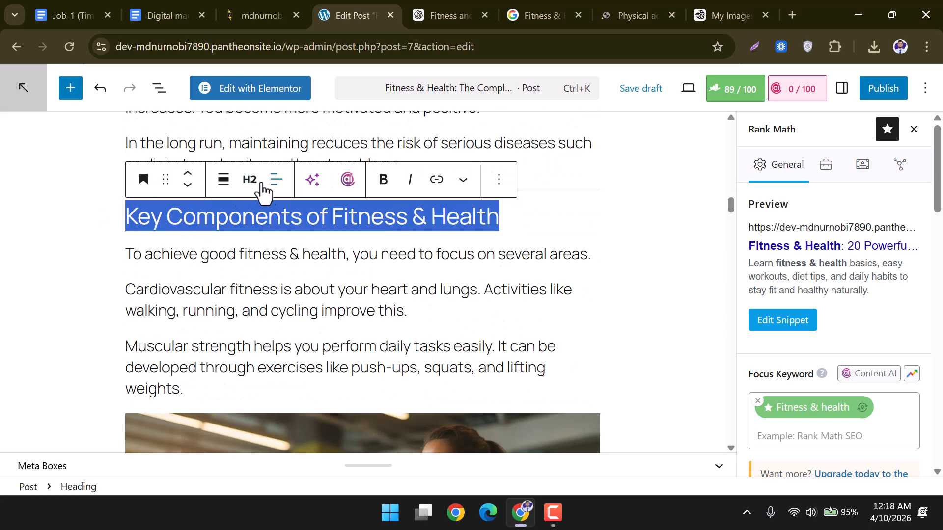
pyautogui.scroll(-2, 378, 277)
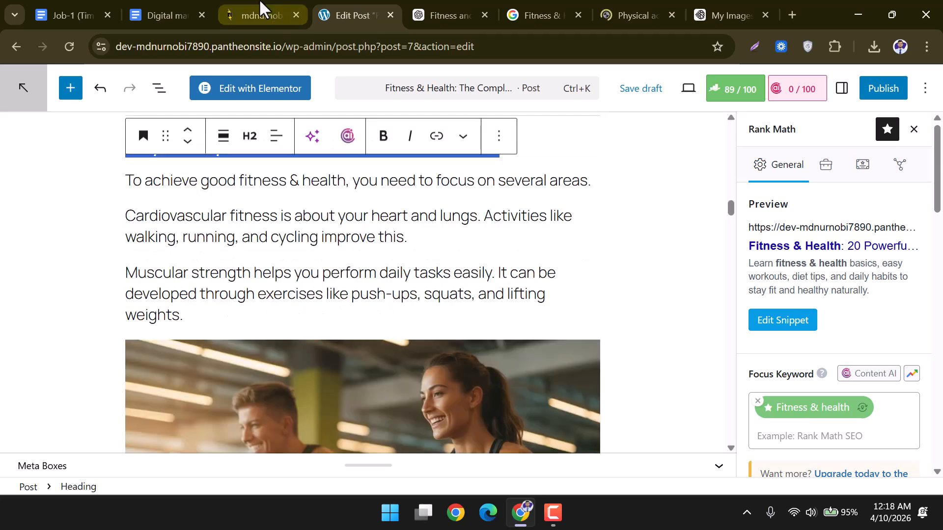
pyautogui.click(172, 6)
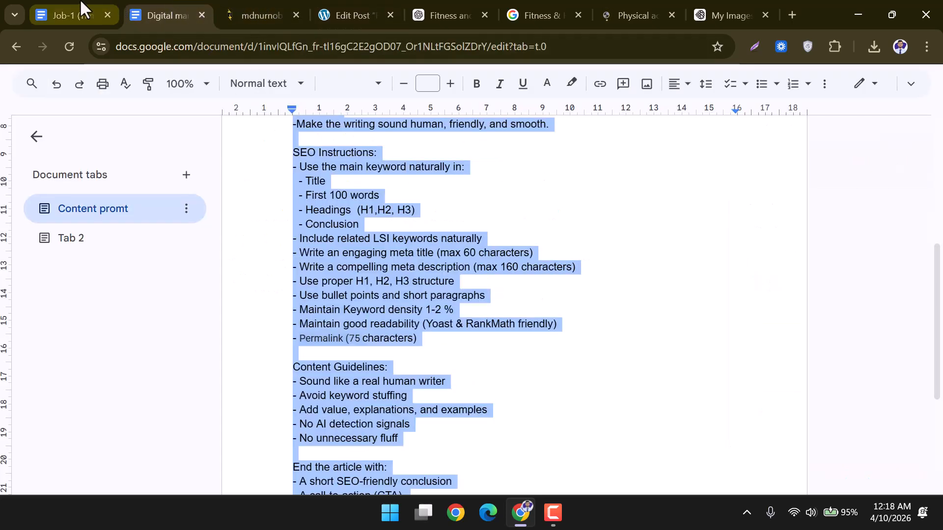
pyautogui.click(83, 10)
pyautogui.scroll(-3, 376, 302)
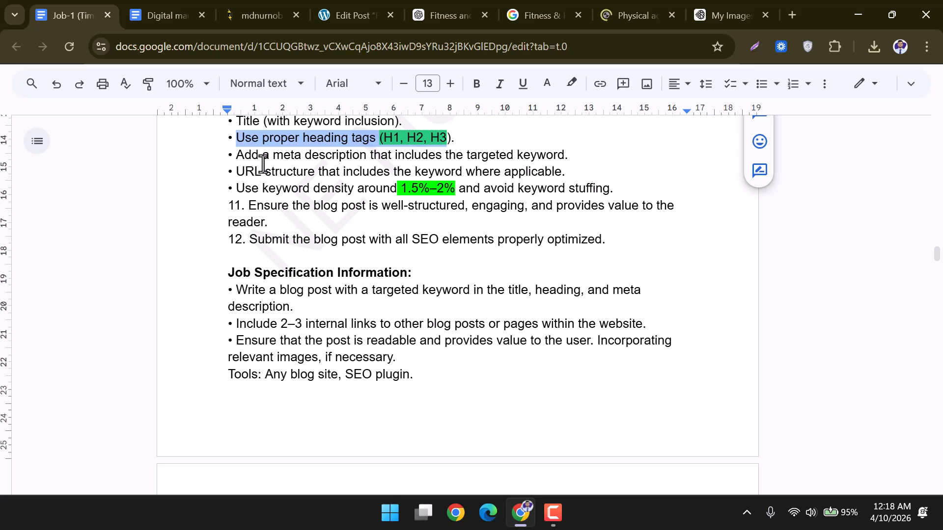
pyautogui.moveTo(238, 155); pyautogui.dragTo(564, 153)
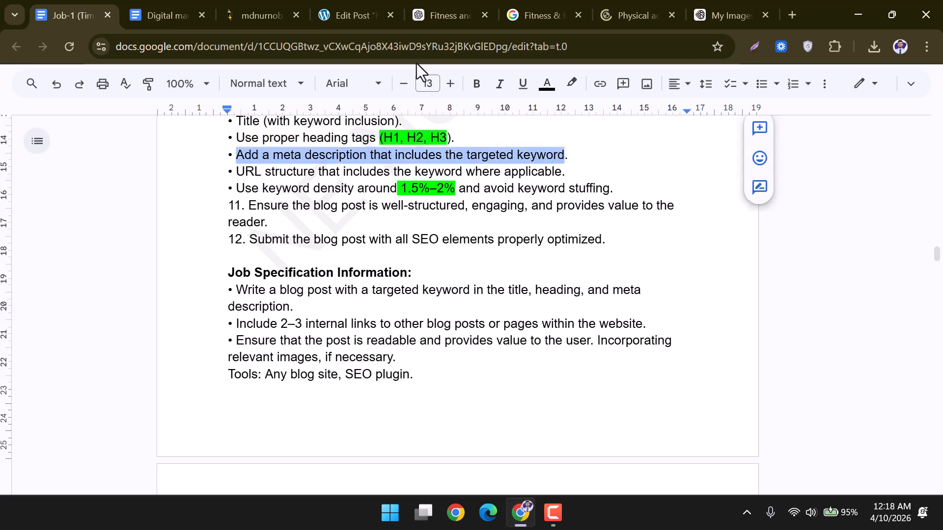
pyautogui.click(358, 11)
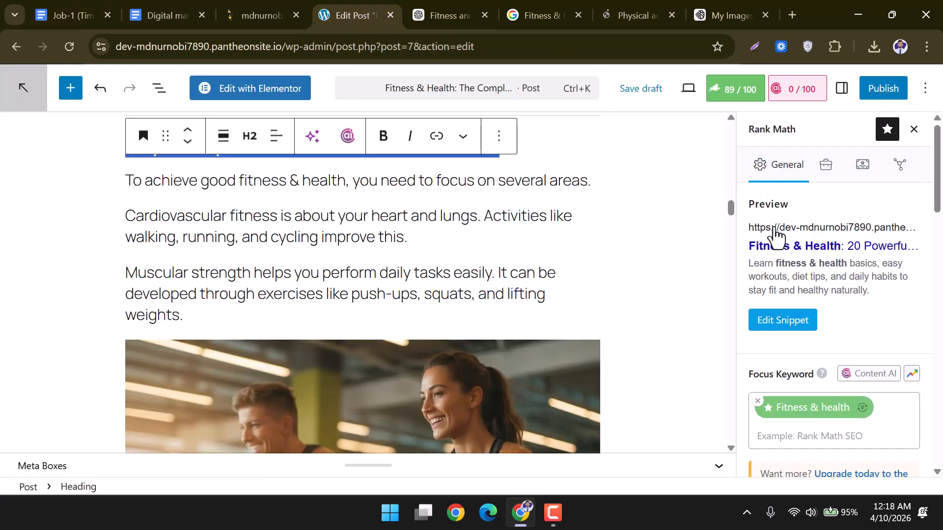
# Confirm the 108/160-character meta description in the snippet editor contains 'fitness & health'.
pyautogui.click(777, 327)
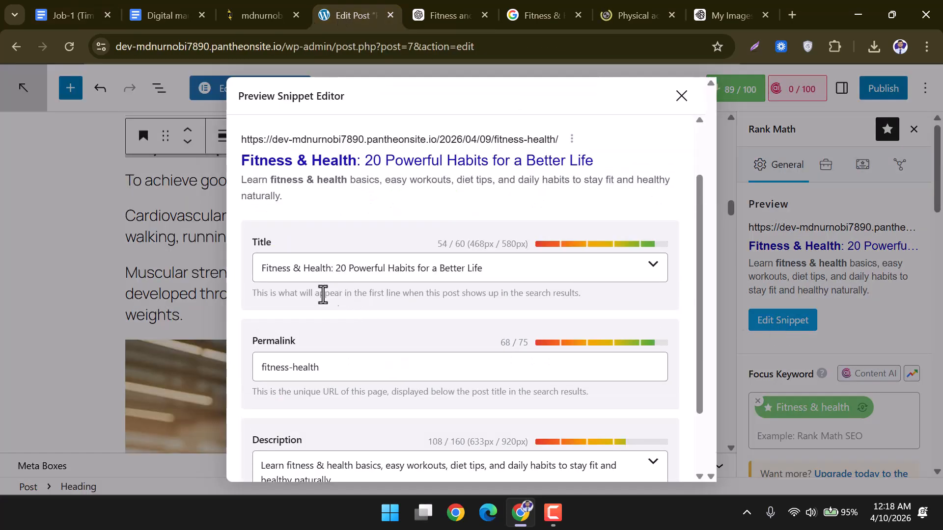
pyautogui.scroll(-2, 290, 319)
pyautogui.moveTo(260, 393)
pyautogui.mouseDown()
pyautogui.moveTo(318, 396)
pyautogui.moveTo(293, 393)
pyautogui.mouseUp()
pyautogui.hotkey('ctrl', 'a')
pyautogui.click(351, 393)
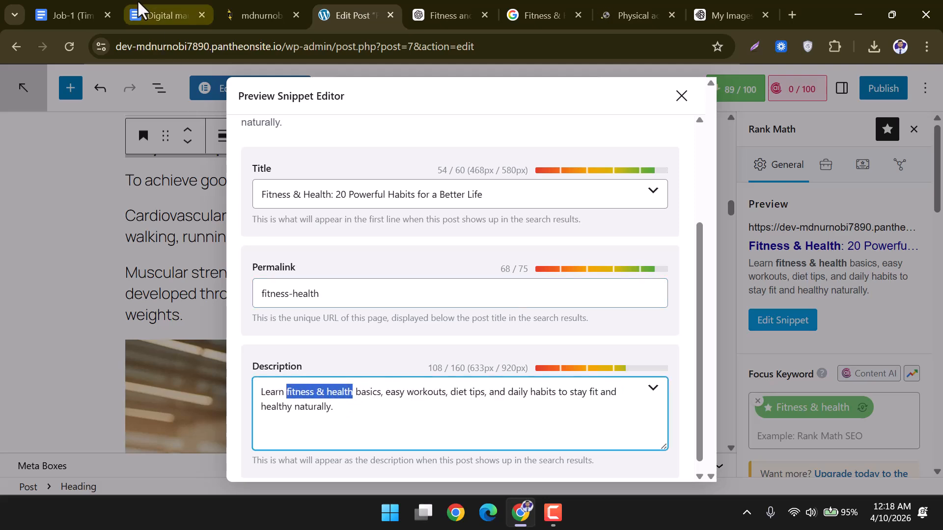
pyautogui.click(81, 10)
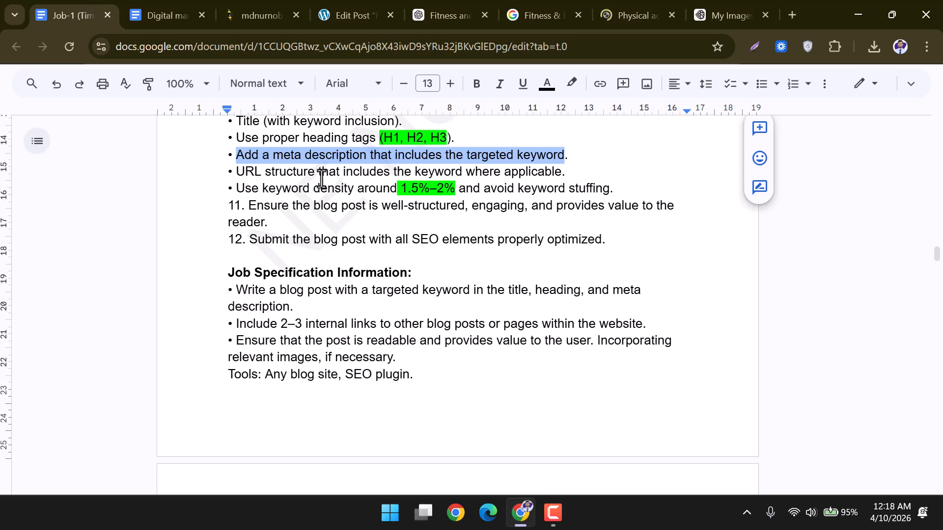
# Highlight the brief's URL-structure and 1.5%–2% keyword-density requirements.
pyautogui.click(239, 173)
pyautogui.moveTo(239, 173); pyautogui.dragTo(555, 173)
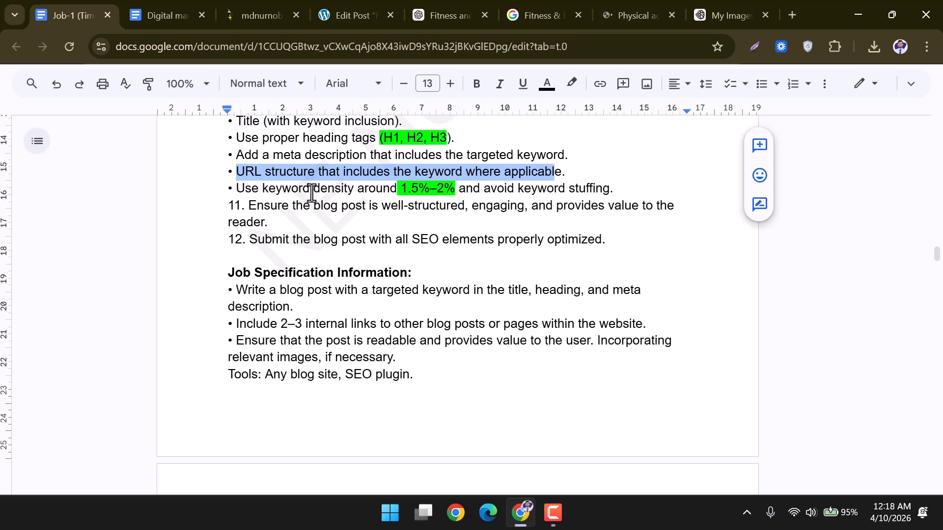
pyautogui.click(239, 188)
pyautogui.moveTo(249, 189); pyautogui.dragTo(465, 190)
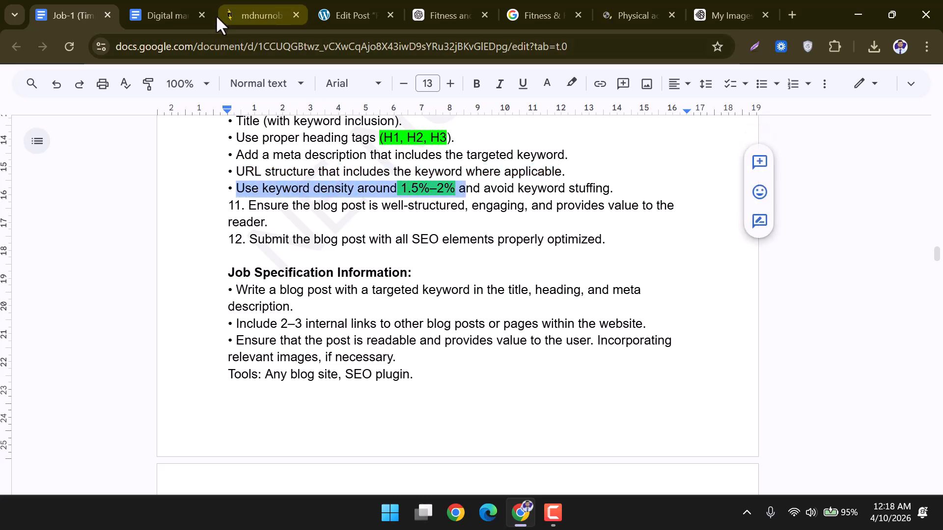
pyautogui.click(360, 1)
# Close the snippet editor and confirm Rank Math reports a keyword density of 1.96.
pyautogui.click(680, 95)
pyautogui.scroll(-10, 785, 337)
pyautogui.scroll(2, 844, 338)
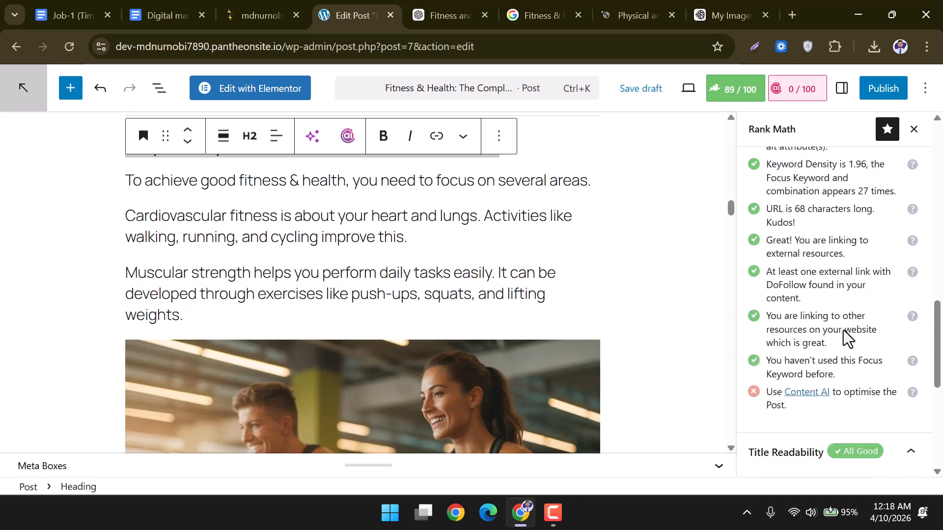
pyautogui.scroll(2, 833, 206)
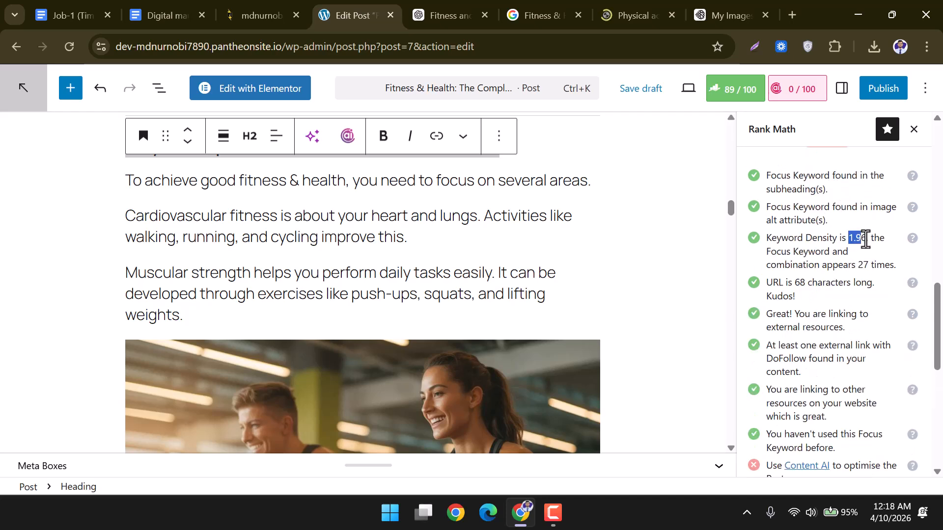
pyautogui.moveTo(863, 239); pyautogui.dragTo(870, 253)
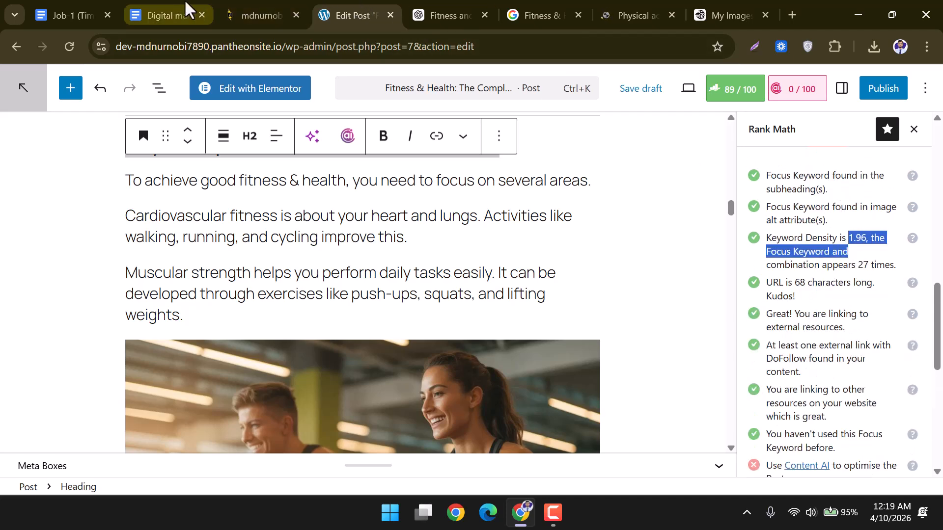
pyautogui.click(79, 11)
# Highlight the brief's 1.5%–2% density target, item 11 reader value, internal links and readability requirements.
pyautogui.click(449, 210)
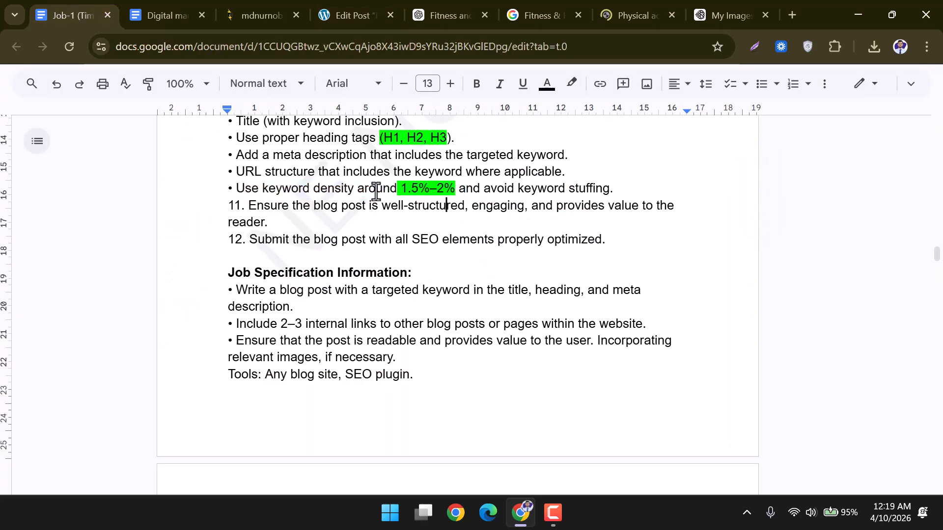
pyautogui.moveTo(399, 189); pyautogui.dragTo(454, 188)
pyautogui.moveTo(235, 206); pyautogui.dragTo(677, 206)
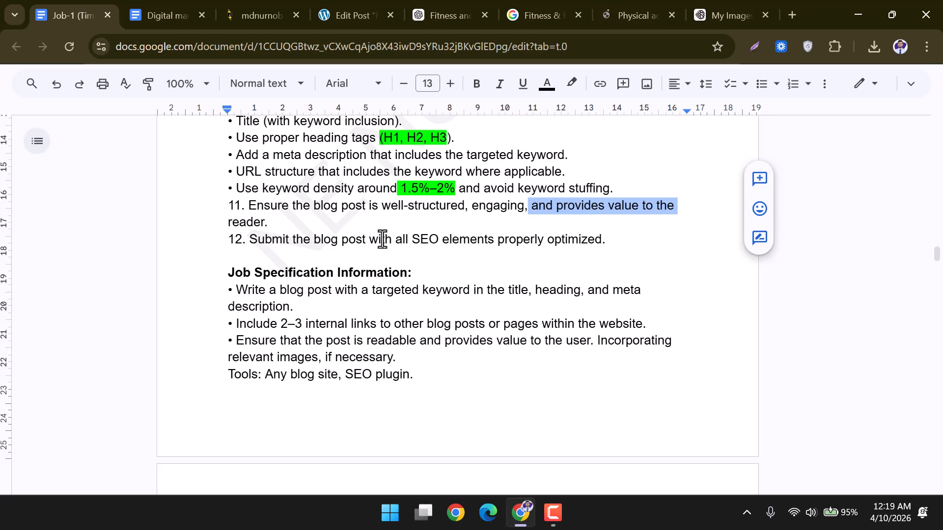
pyautogui.scroll(-2, 316, 266)
pyautogui.moveTo(237, 253); pyautogui.dragTo(641, 267)
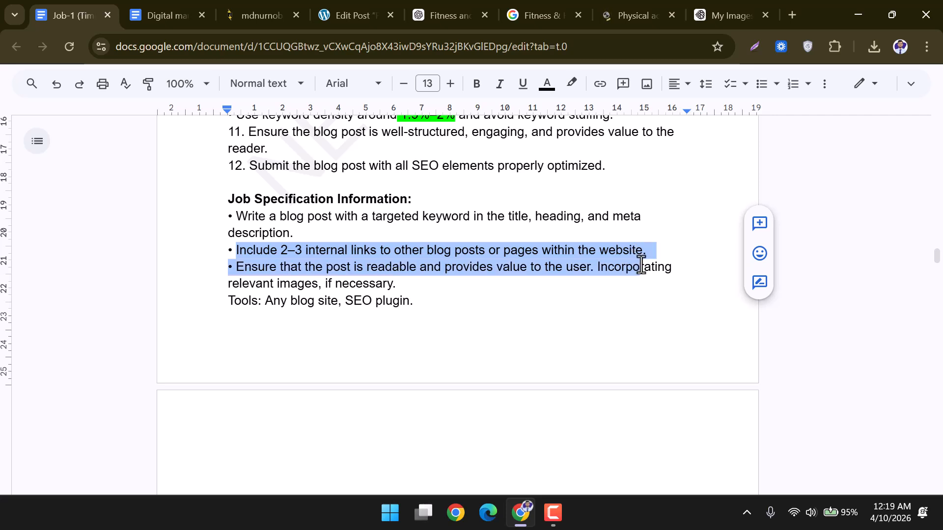
pyautogui.click(535, 269)
pyautogui.moveTo(229, 268); pyautogui.dragTo(412, 301)
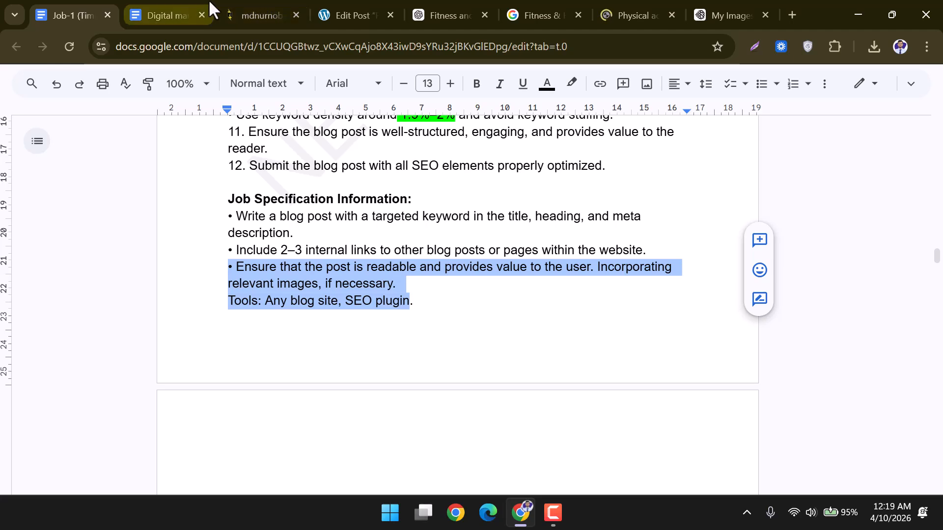
pyautogui.click(242, 2)
# Publish the post with Public visibility and immediate release.
pyautogui.click(358, 10)
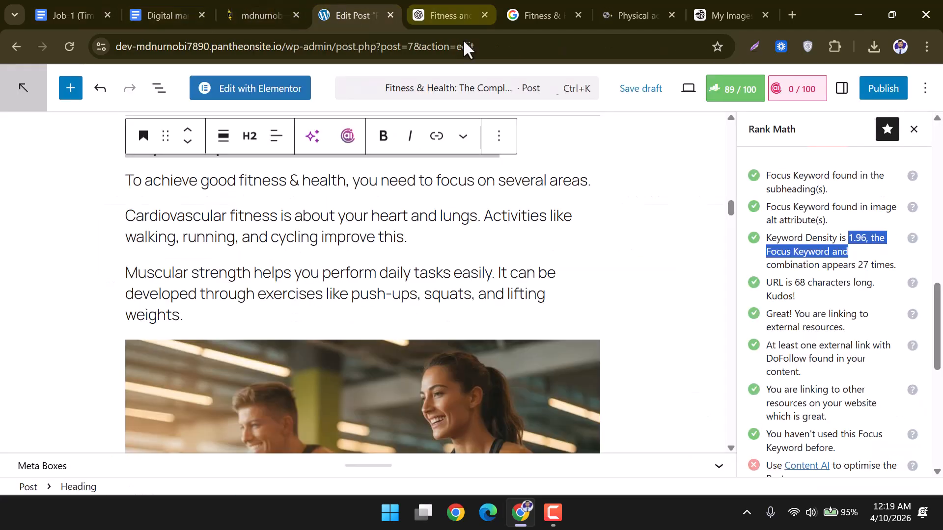
pyautogui.click(878, 93)
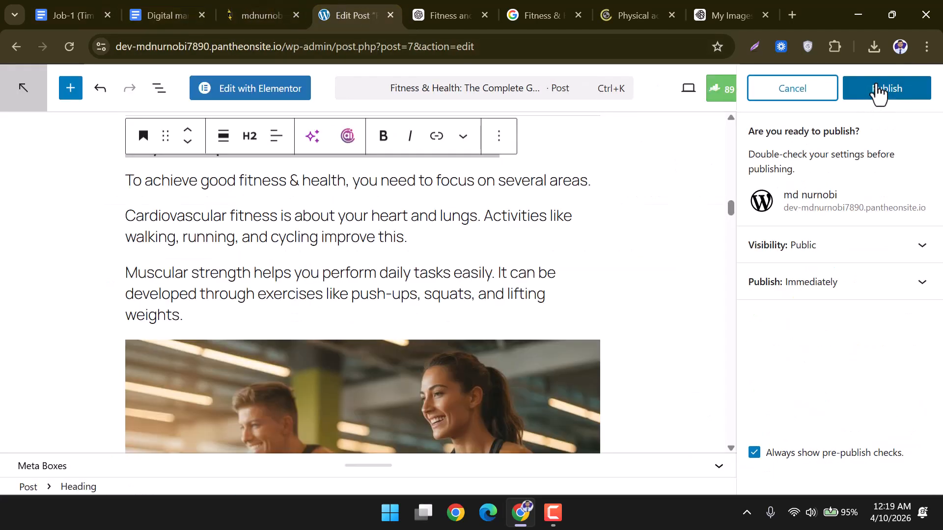
pyautogui.click(873, 100)
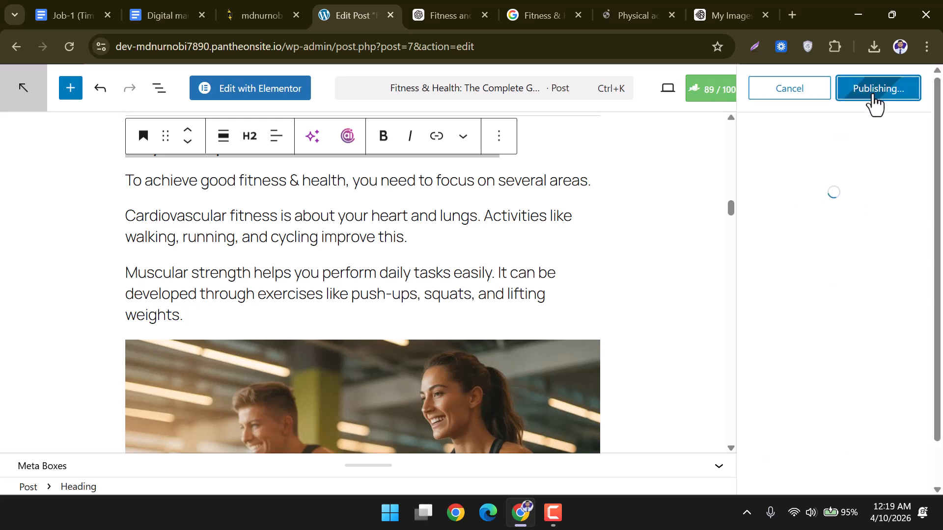
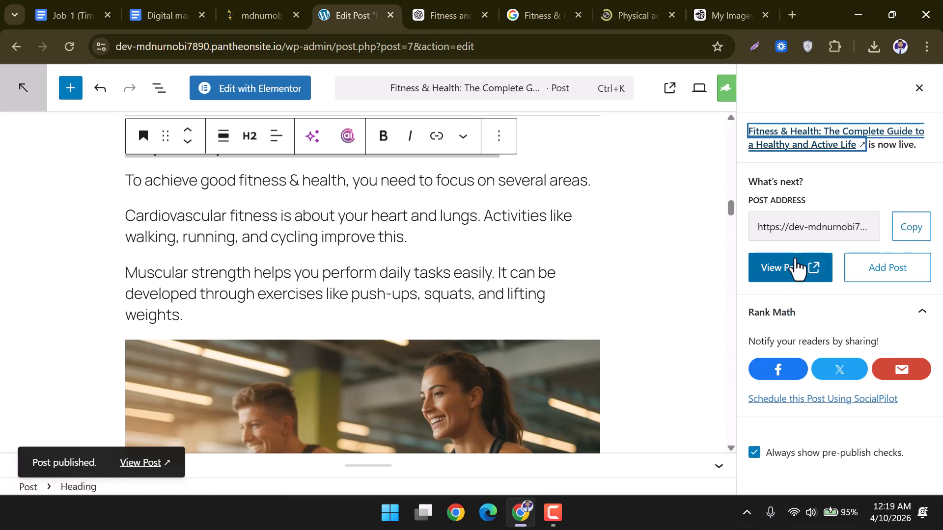
# Copy the post's address, load it in a new tab, and read the live post down to the footer.
pyautogui.click(909, 231)
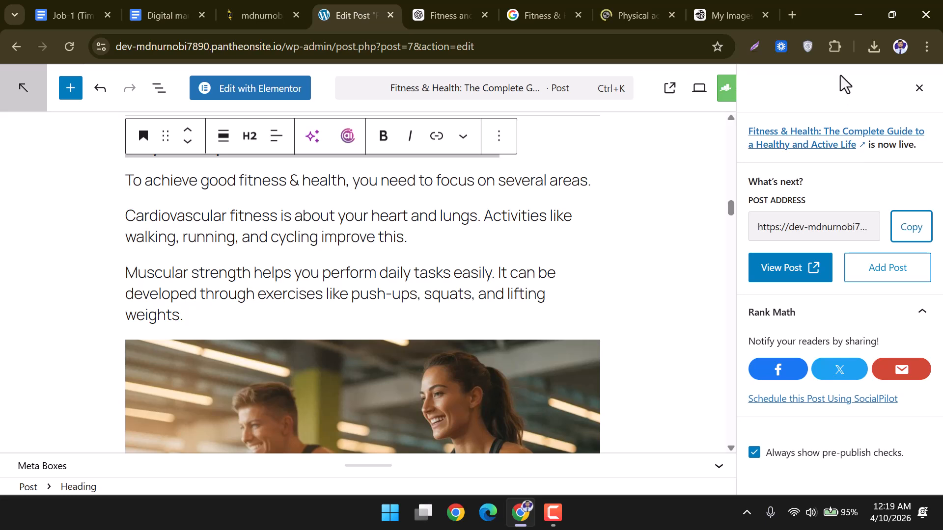
pyautogui.click(795, 15)
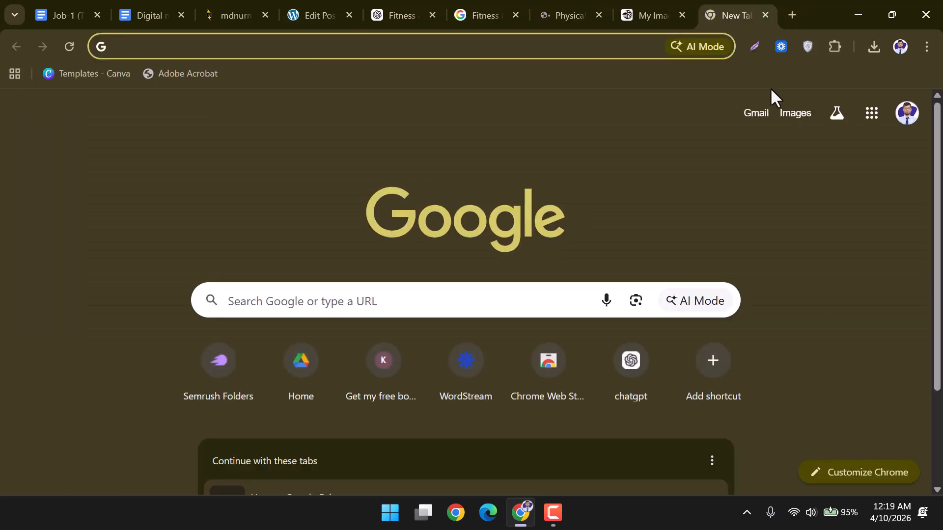
pyautogui.hotkey('ctrl', 'v')
pyautogui.press('Return')
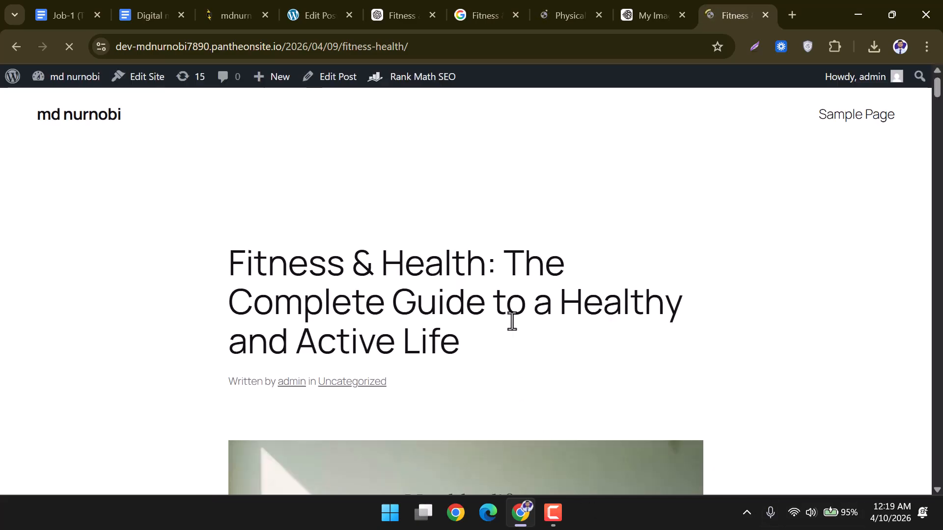
pyautogui.scroll(-3, 510, 321)
pyautogui.scroll(-18, 512, 322)
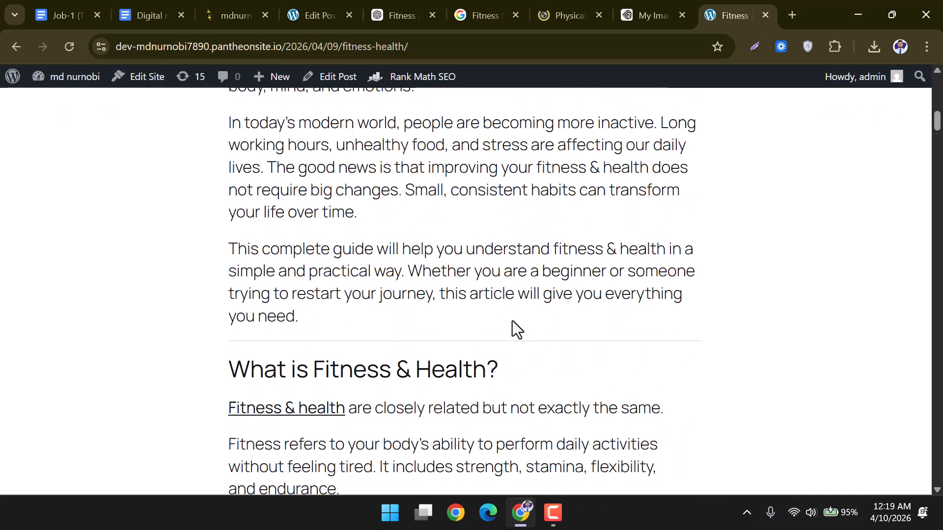
pyautogui.scroll(-20, 512, 326)
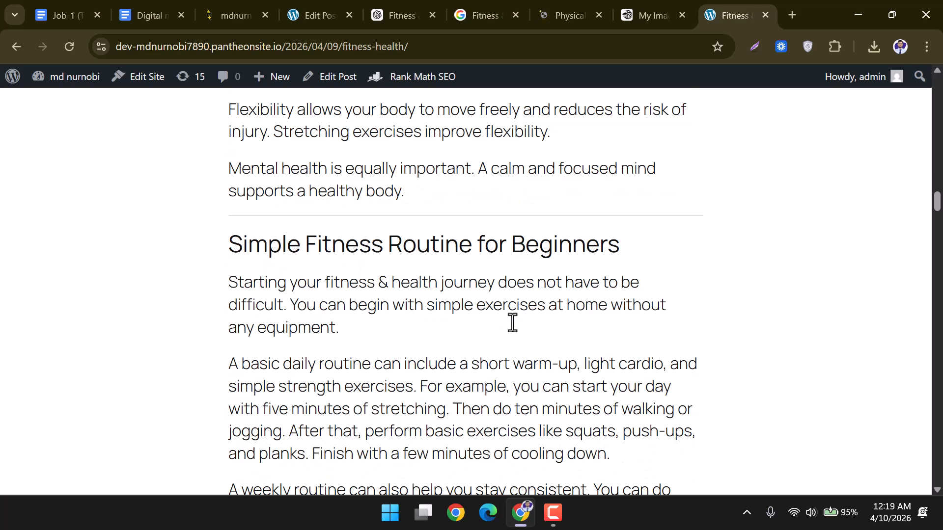
pyautogui.scroll(-20, 513, 330)
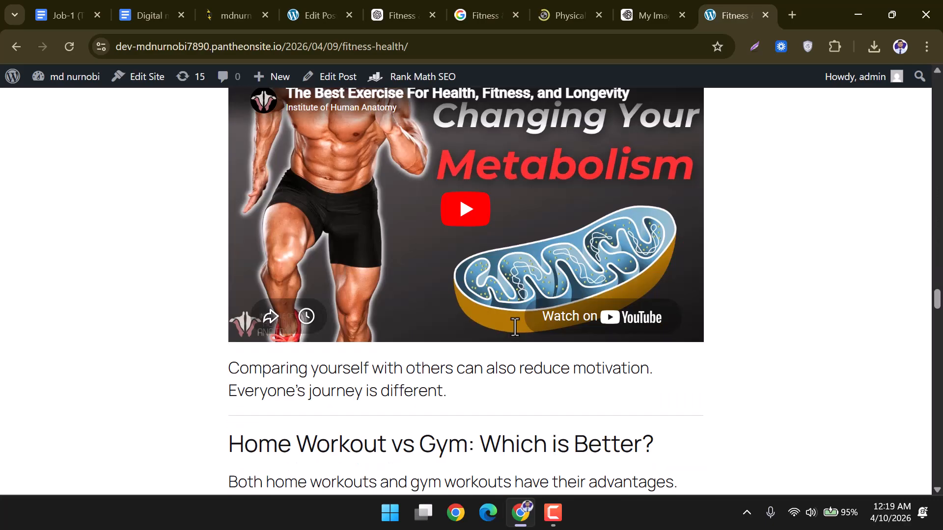
pyautogui.scroll(-20, 514, 327)
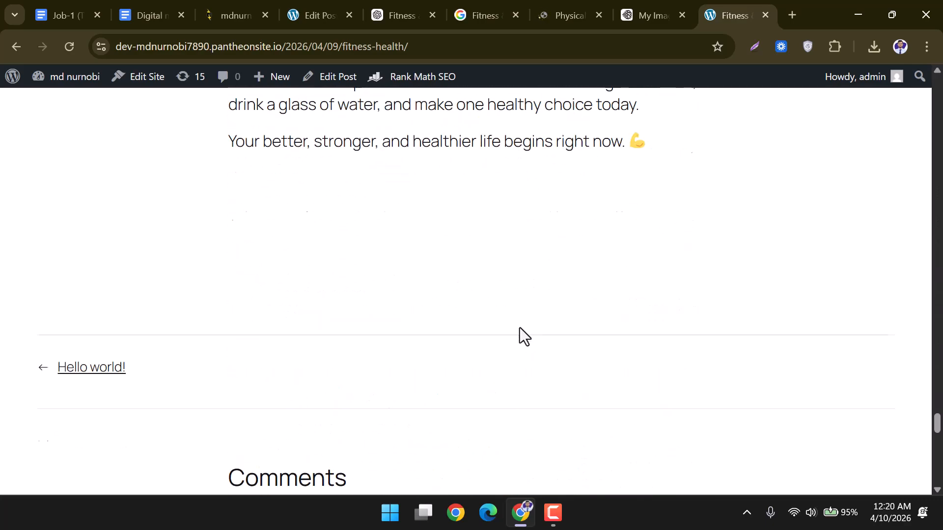
pyautogui.scroll(-10, 521, 326)
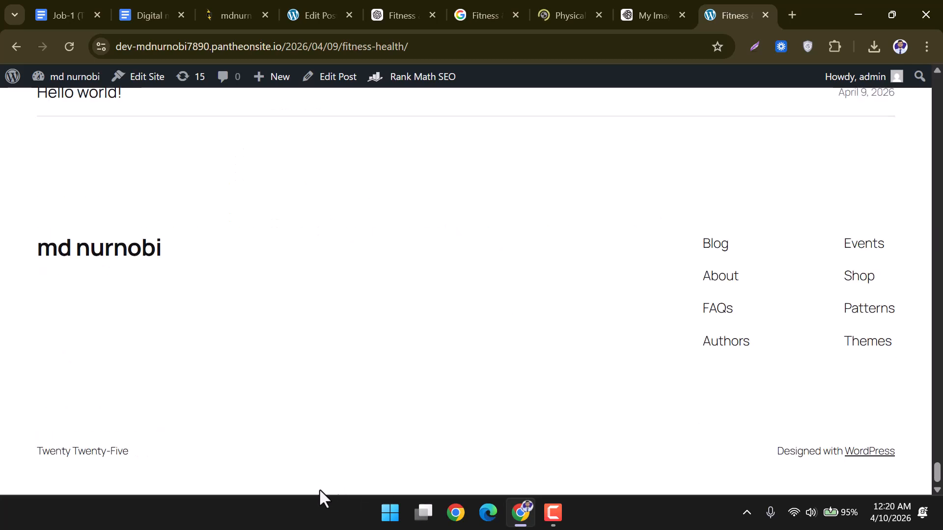
# Review the Job-1 requirements document, then copy the published post's address again in the editor.
pyautogui.click(132, 3)
pyautogui.click(81, 1)
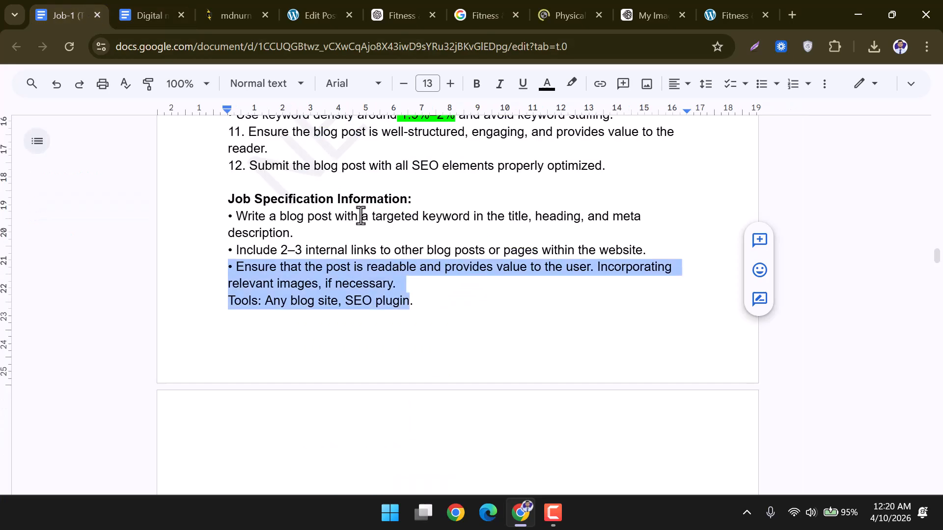
pyautogui.scroll(5, 371, 246)
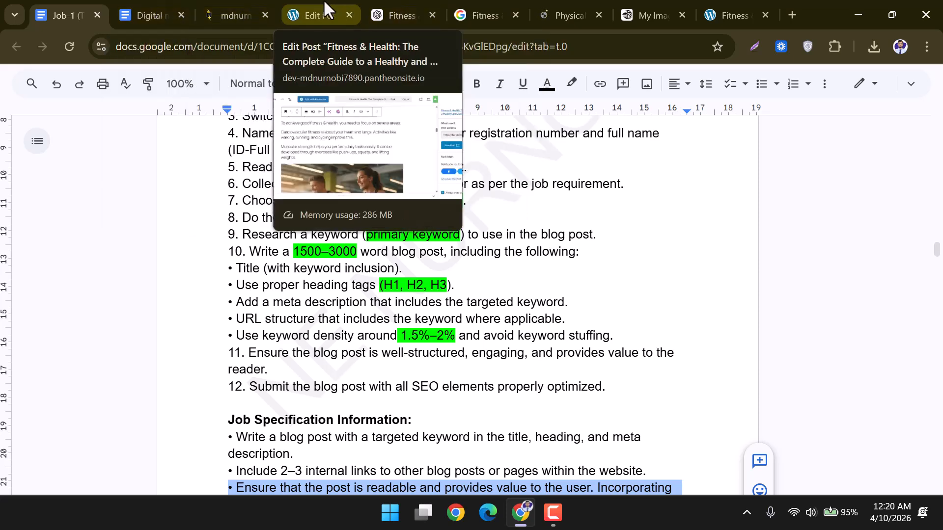
pyautogui.click(325, 4)
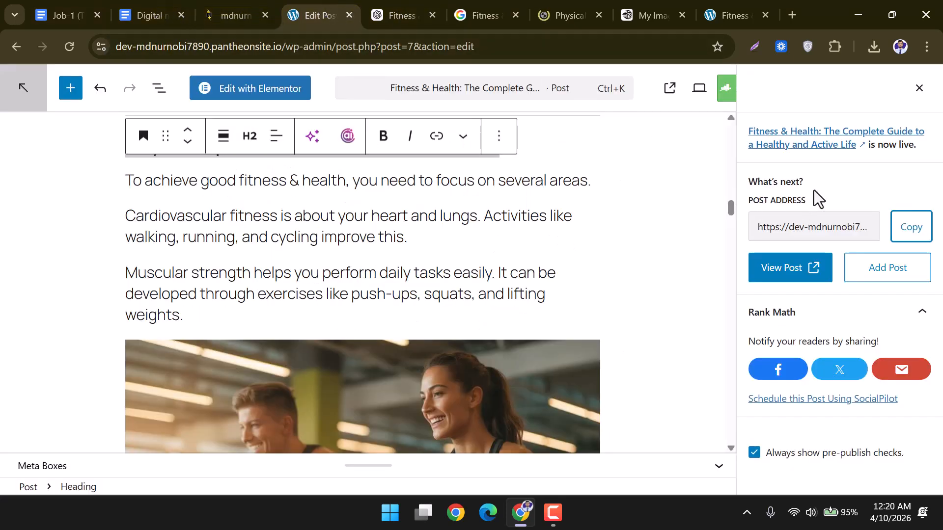
pyautogui.click(908, 228)
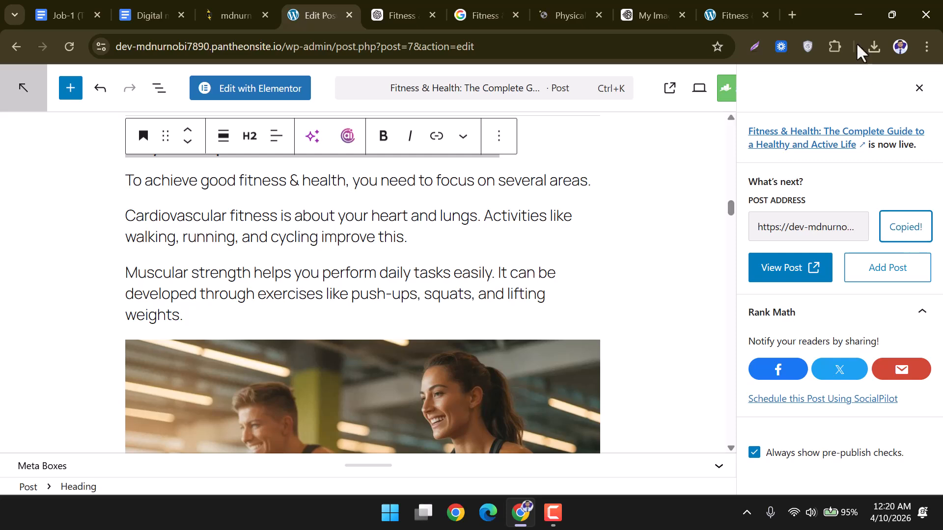
# Create a new folder named 'job 2' inside the 2- Md Nurnobi folder.
pyautogui.click(854, 13)
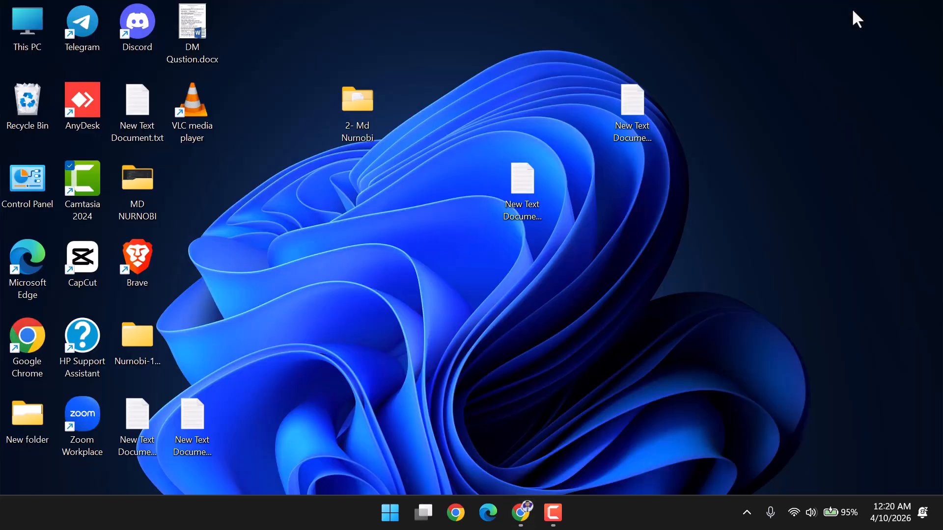
pyautogui.doubleClick(357, 106)
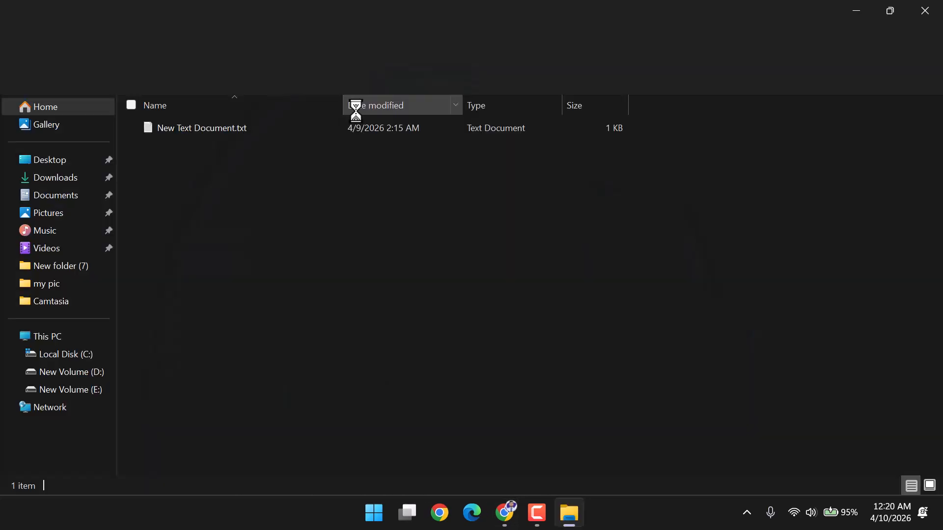
pyautogui.rightClick(267, 199)
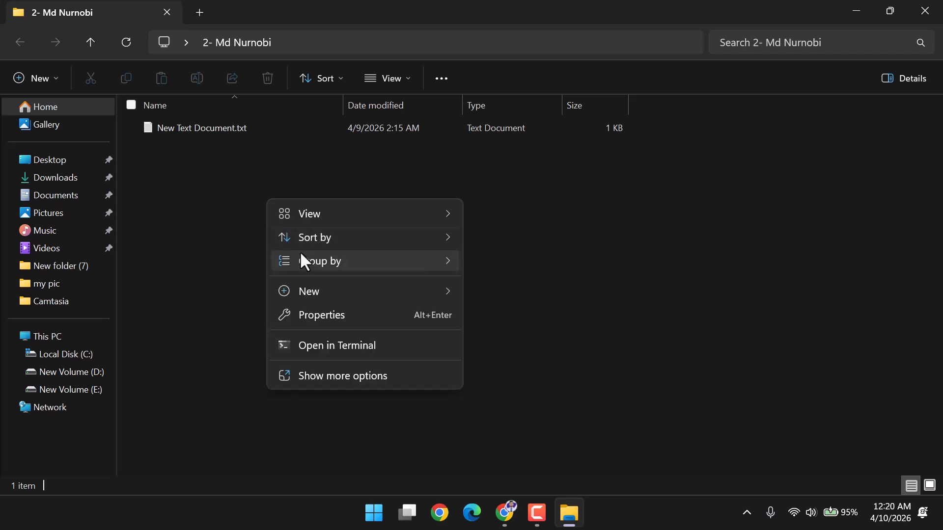
pyautogui.moveTo(442, 295)
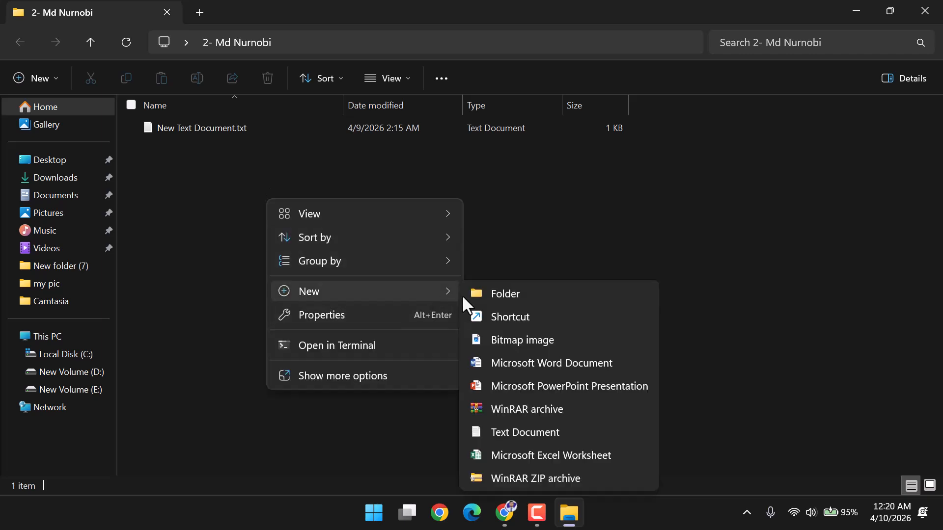
pyautogui.click(498, 294)
pyautogui.press('BackSpace')
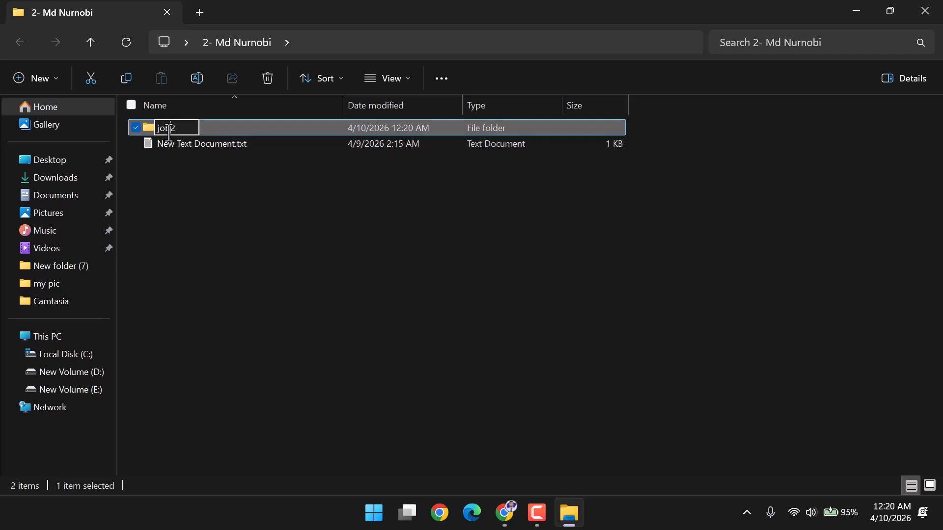
pyautogui.click(282, 231)
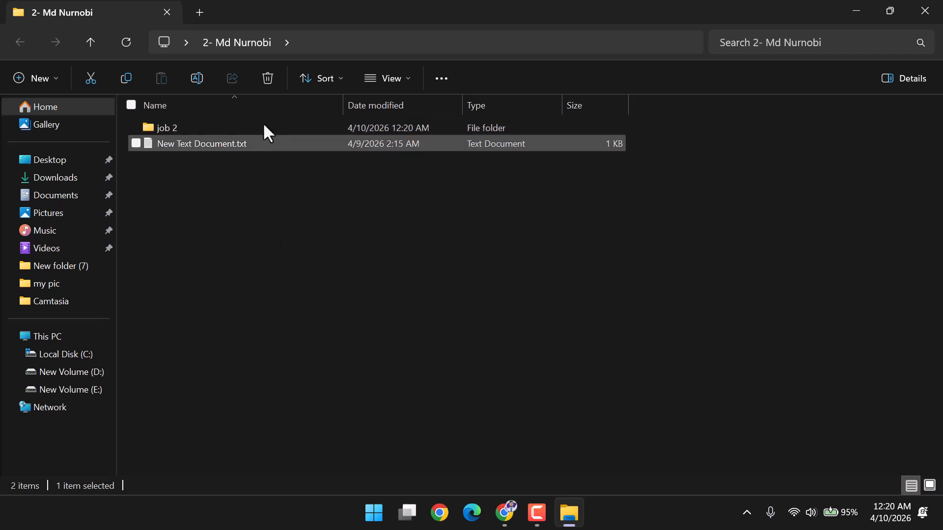
# Create New Text Document.txt inside job 2 and open it.
pyautogui.doubleClick(260, 126)
pyautogui.rightClick(314, 222)
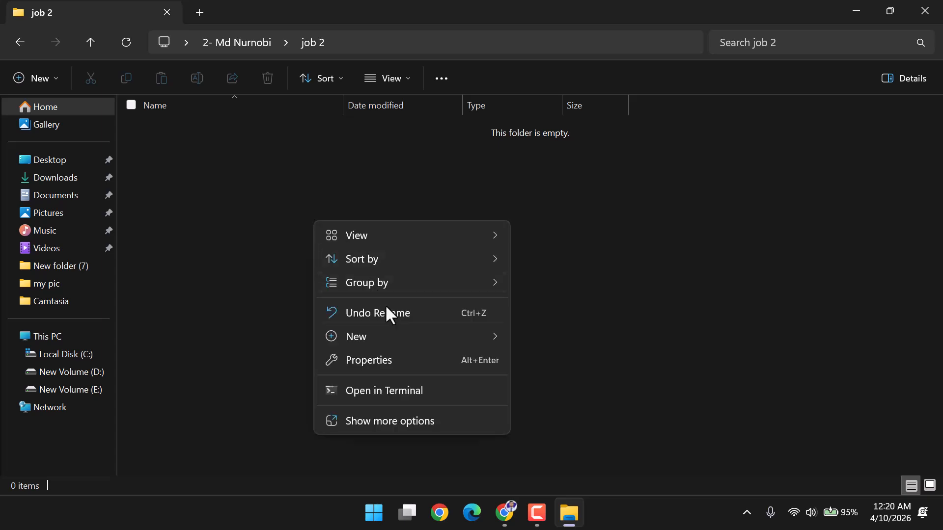
pyautogui.moveTo(481, 338)
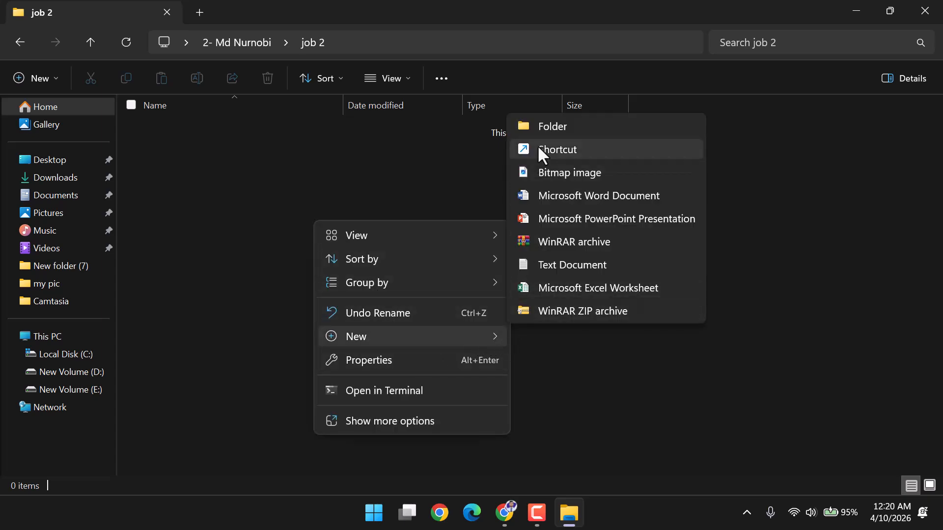
pyautogui.click(561, 265)
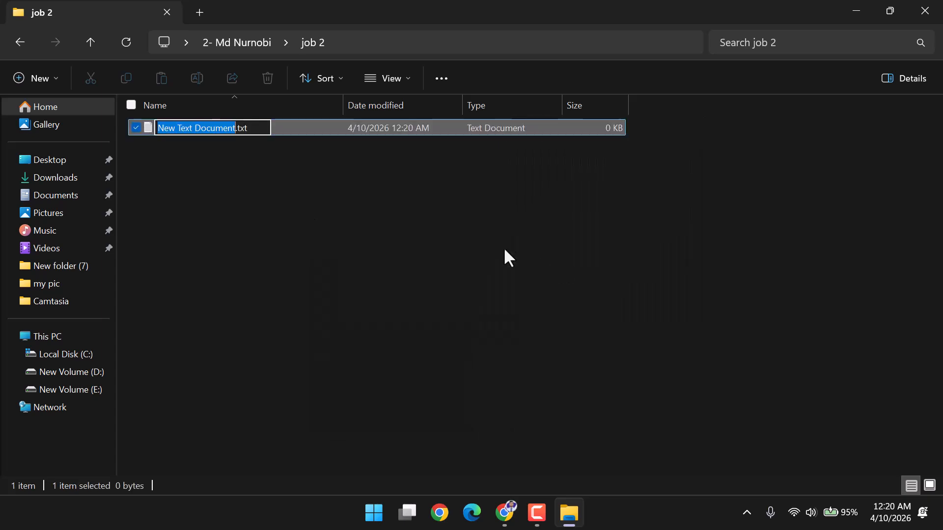
pyautogui.click(259, 150)
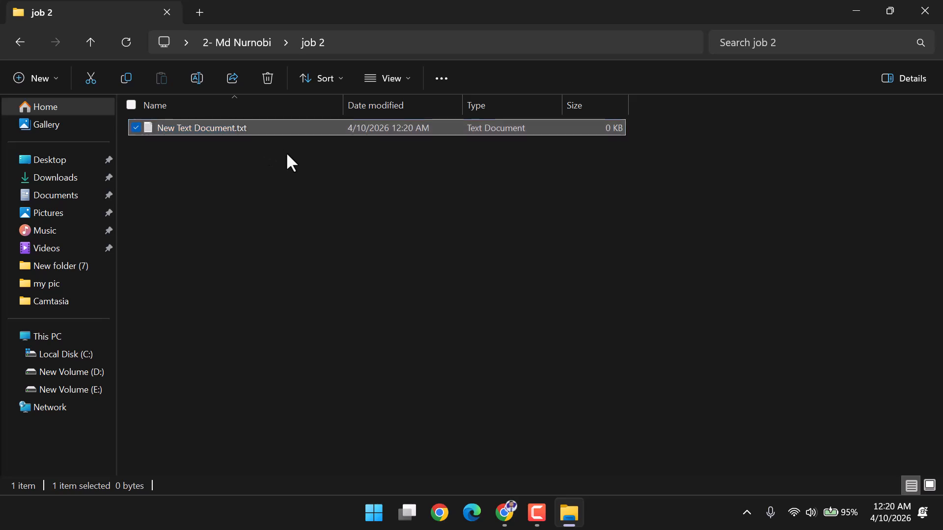
pyautogui.doubleClick(264, 131)
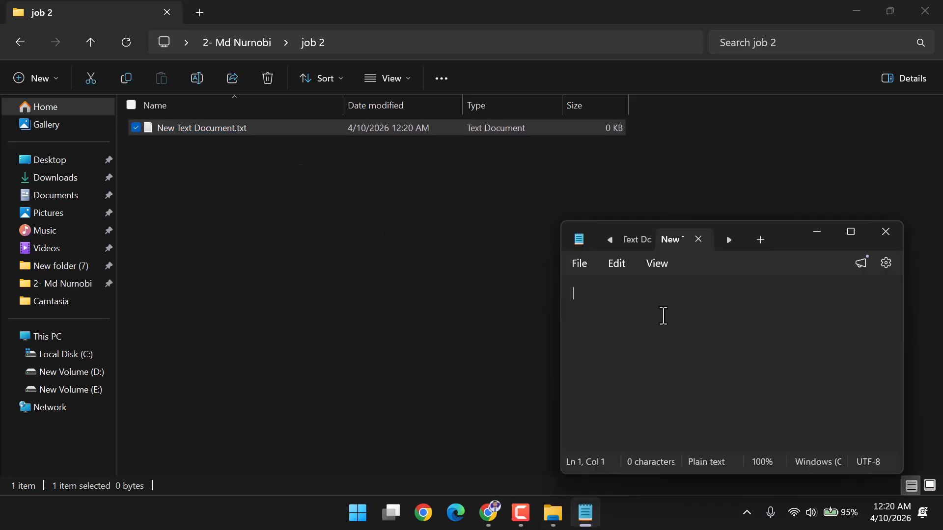
# Paste the post URL into the text file, save it, and close Notepad and the folder.
pyautogui.hotkey('ctrl', 'v')
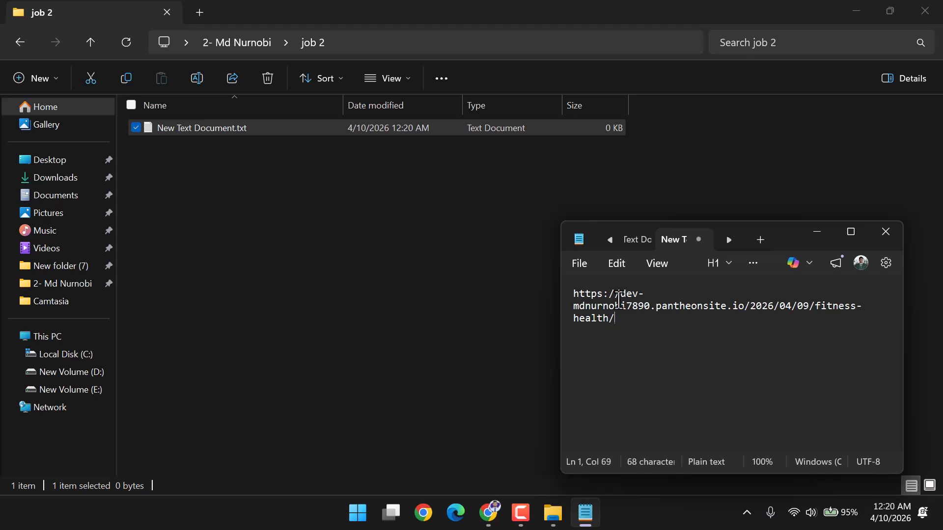
pyautogui.click(584, 258)
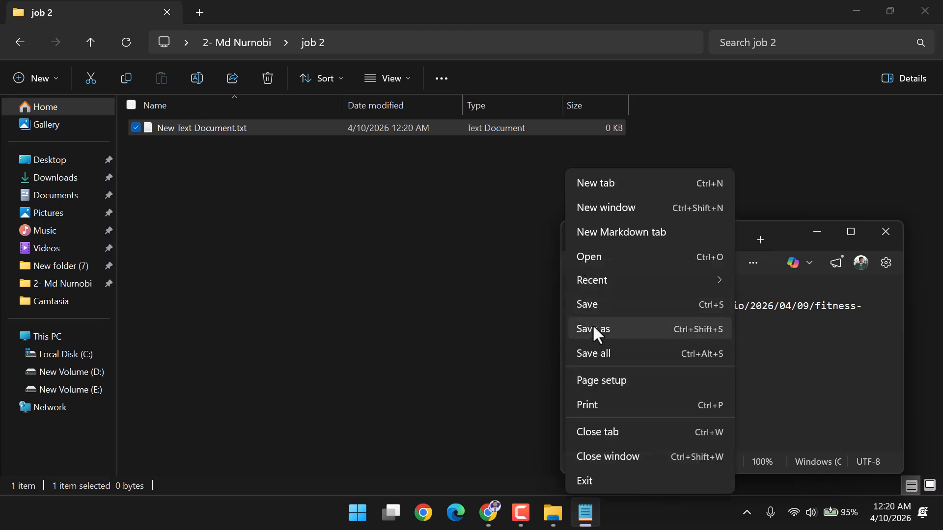
pyautogui.click(592, 308)
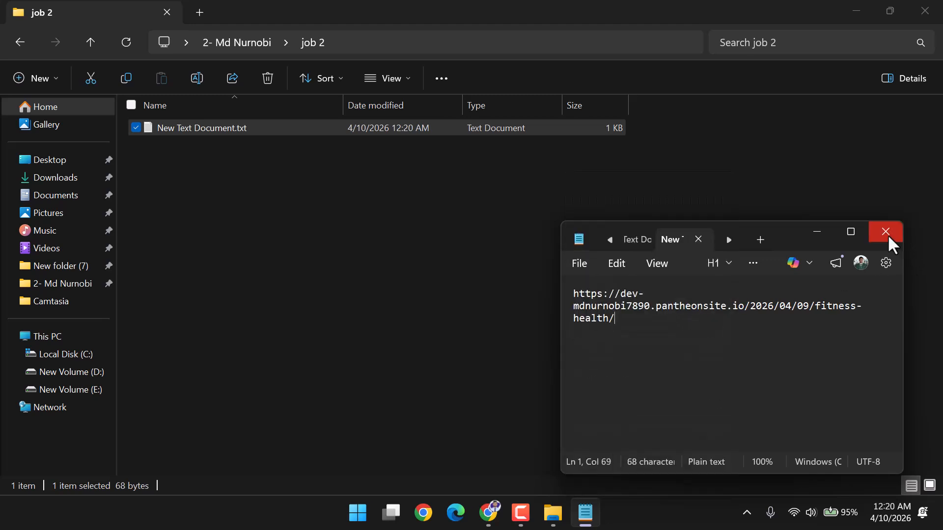
pyautogui.click(886, 233)
pyautogui.click(913, 7)
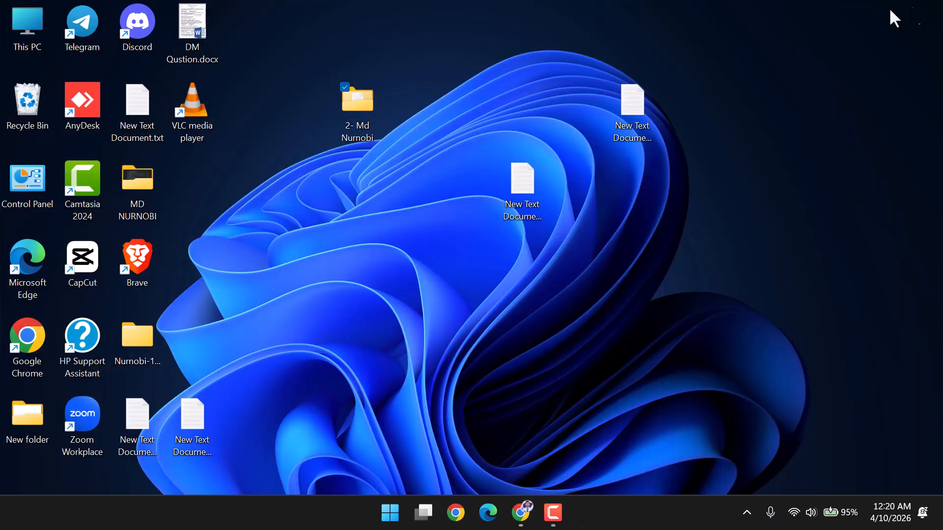
# Save the Fitness & Health post's update, close the Rank Math sidebar, and open the Dev admin dashboard from Pantheon.
pyautogui.click(520, 512)
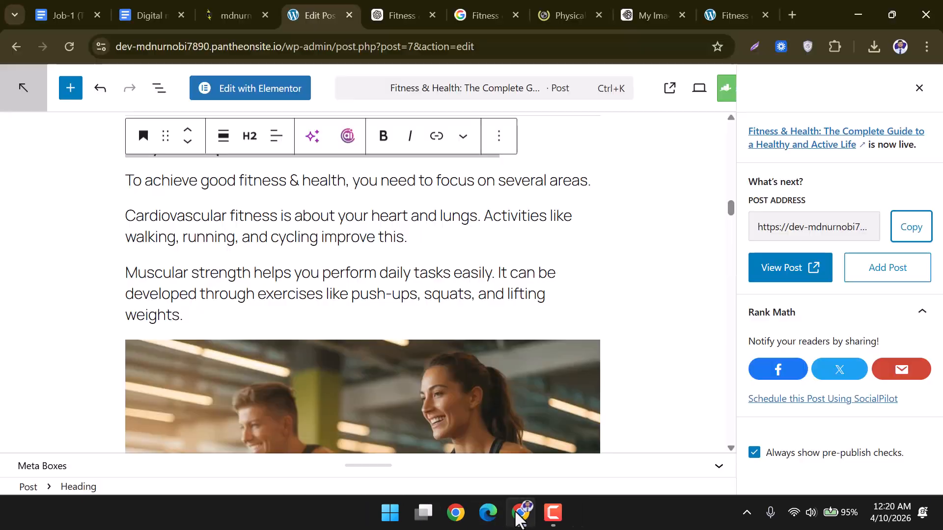
pyautogui.scroll(15, 105, 213)
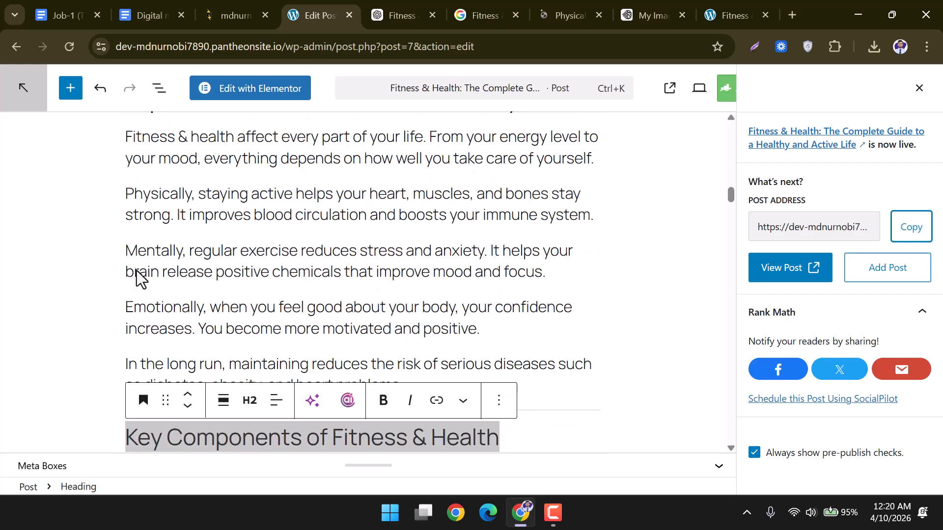
pyautogui.scroll(3, 136, 267)
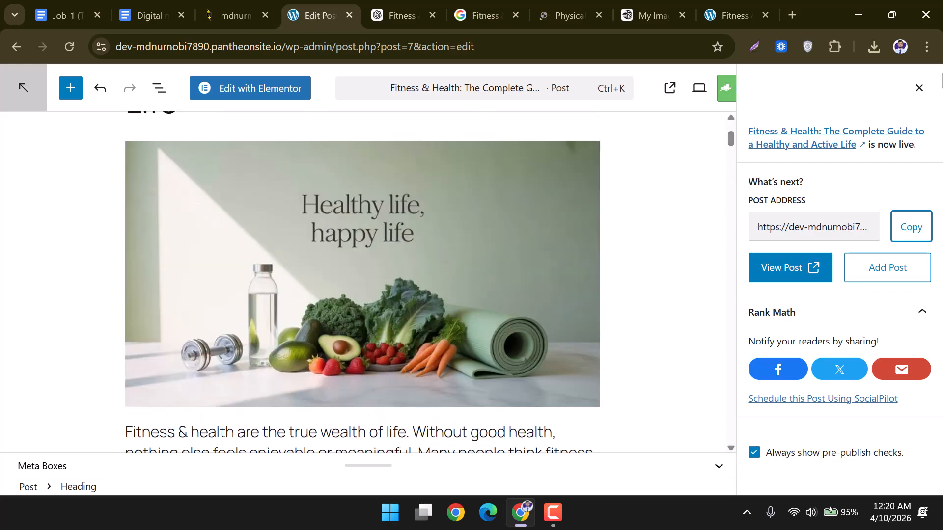
pyautogui.click(919, 88)
pyautogui.click(889, 89)
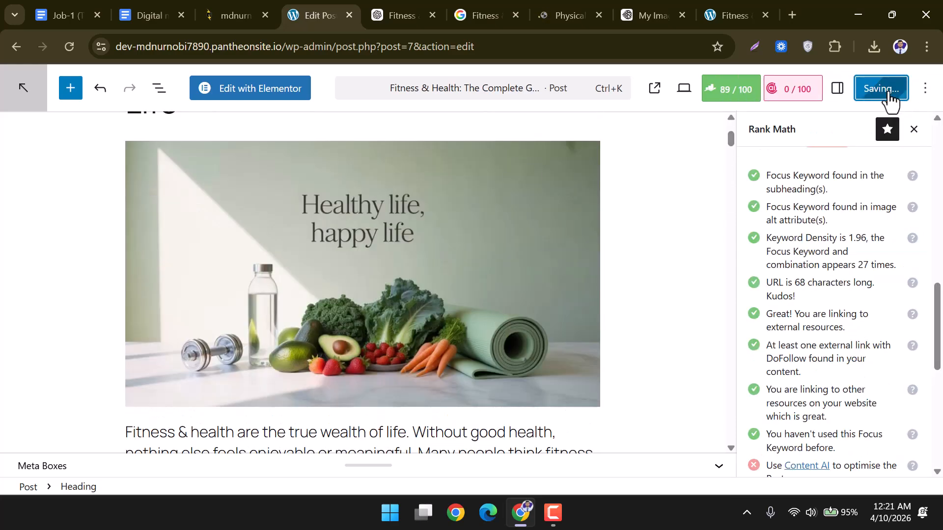
pyautogui.click(913, 133)
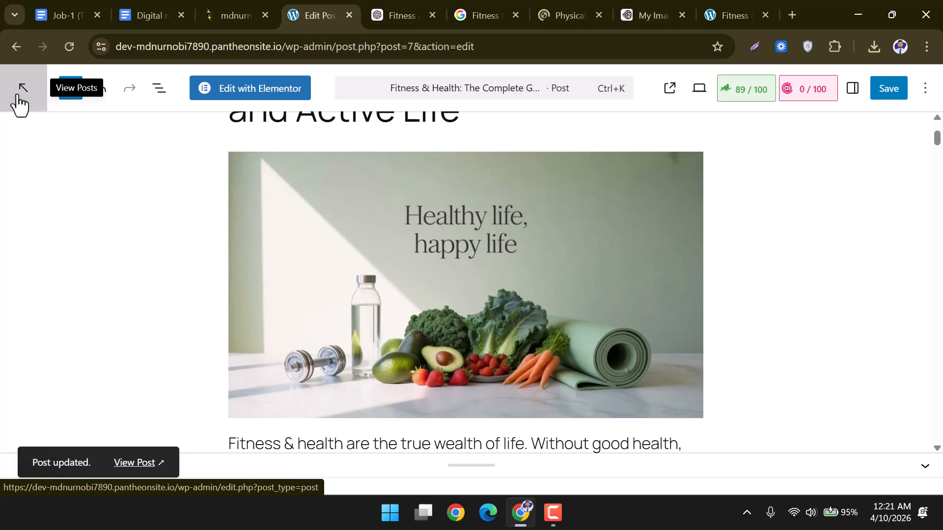
pyautogui.click(226, 15)
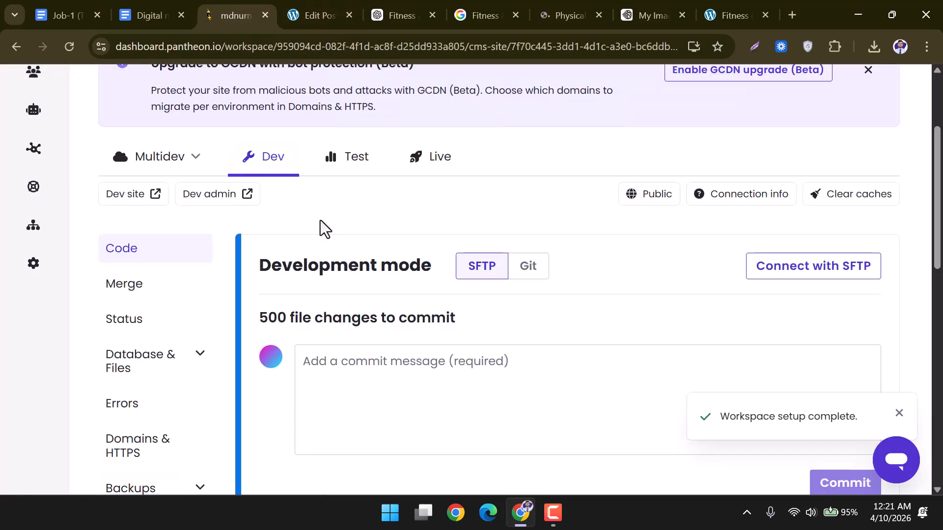
pyautogui.click(211, 199)
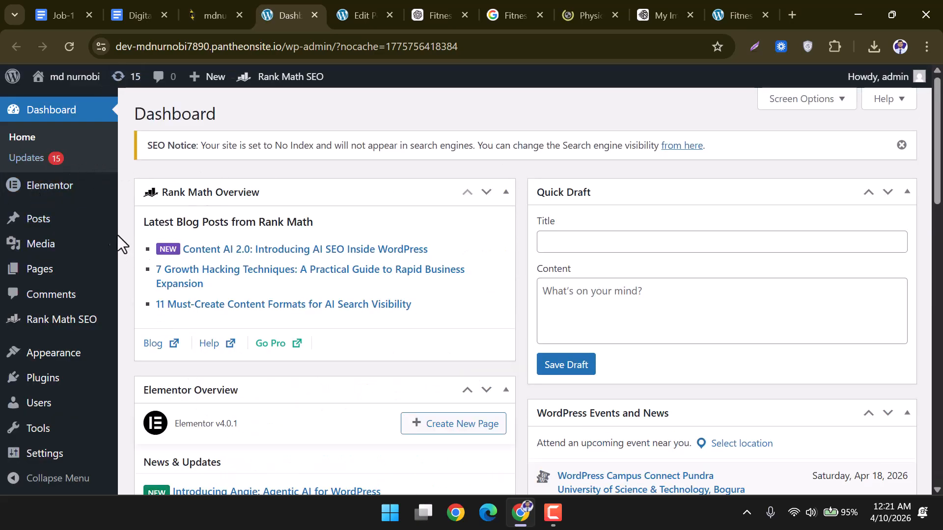
# Find the Fitness & Health post in All Posts and open it in the editor.
pyautogui.click(53, 227)
pyautogui.scroll(-1, 235, 230)
pyautogui.scroll(-1, 234, 222)
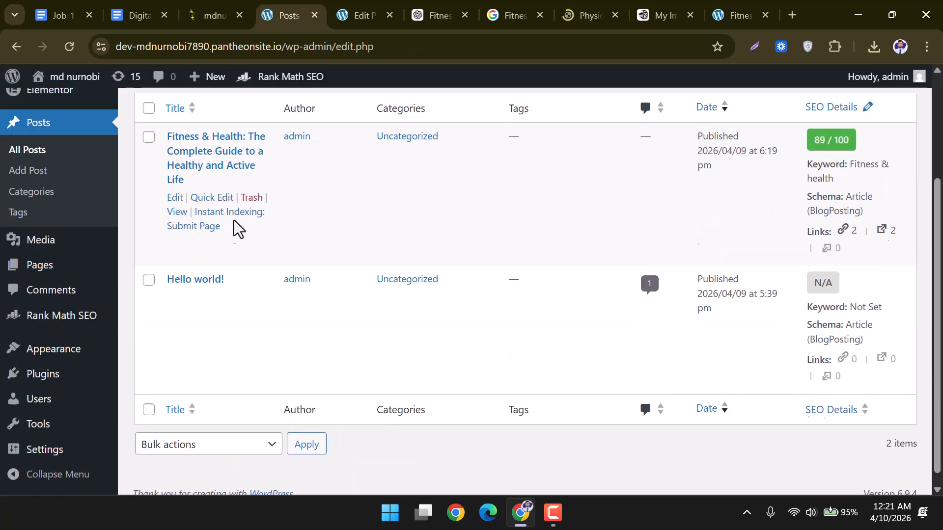
pyautogui.scroll(1, 233, 222)
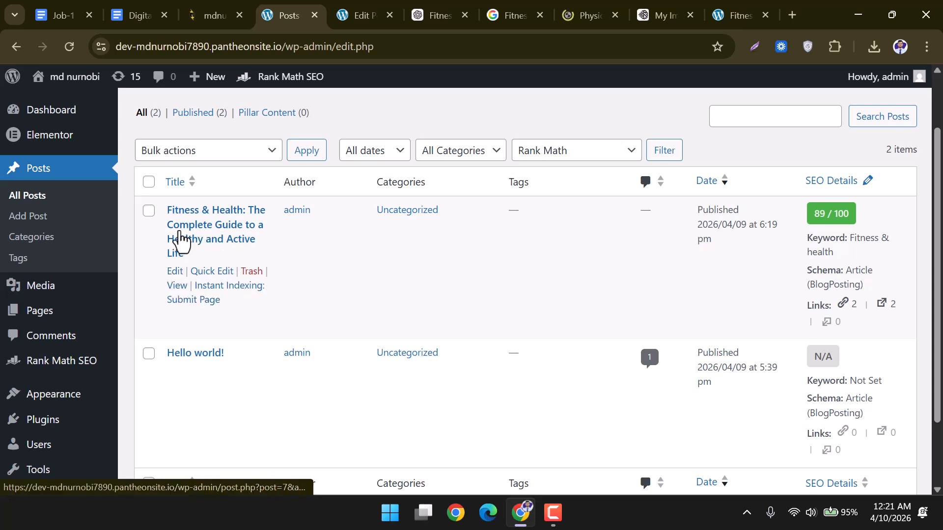
pyautogui.scroll(2, 262, 292)
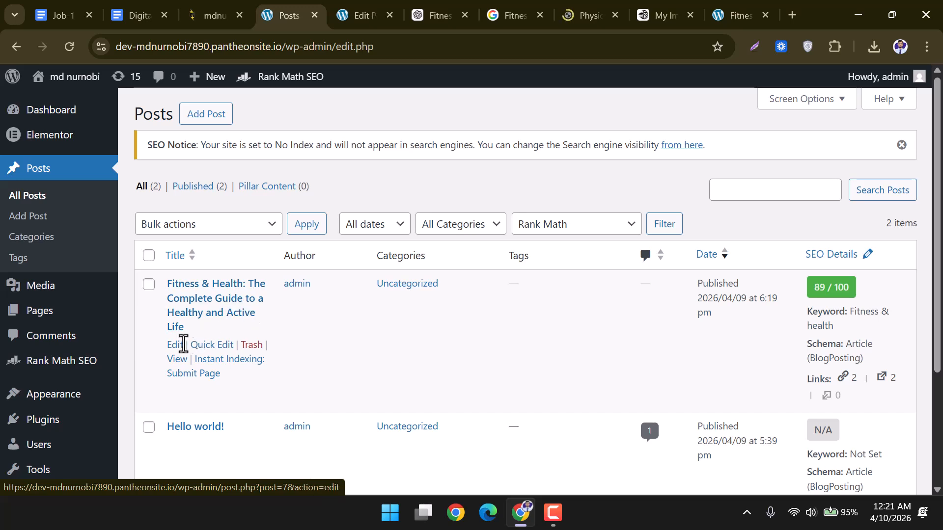
pyautogui.click(177, 347)
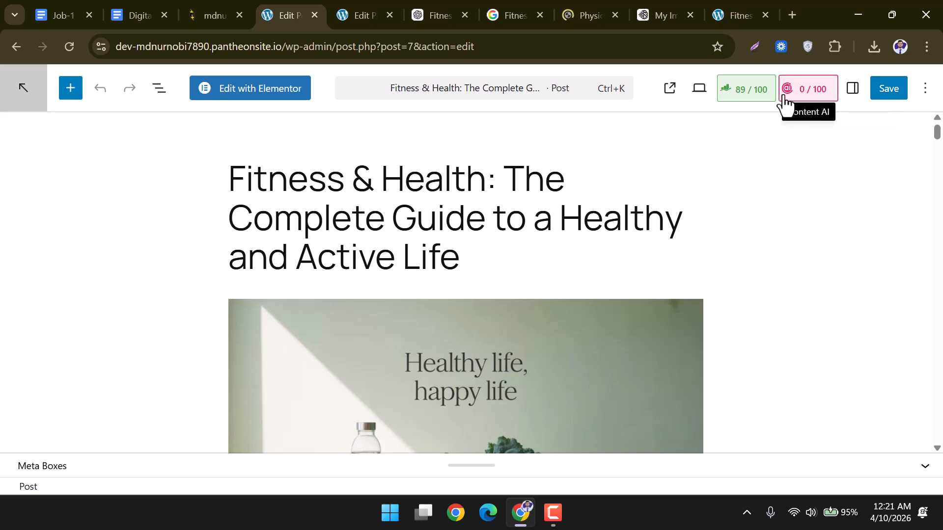
# View the live post, copy its URL from the address bar, and close that tab.
pyautogui.click(670, 88)
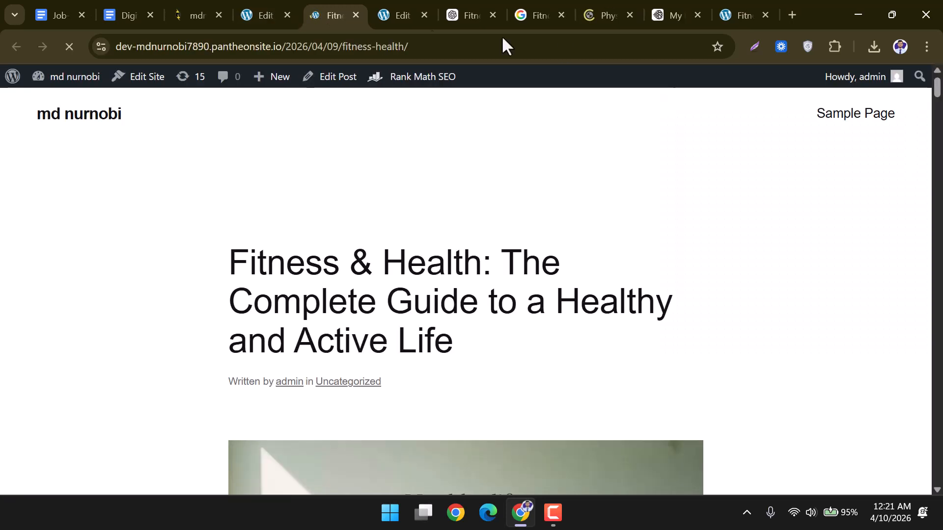
pyautogui.click(348, 46)
pyautogui.rightClick(348, 46)
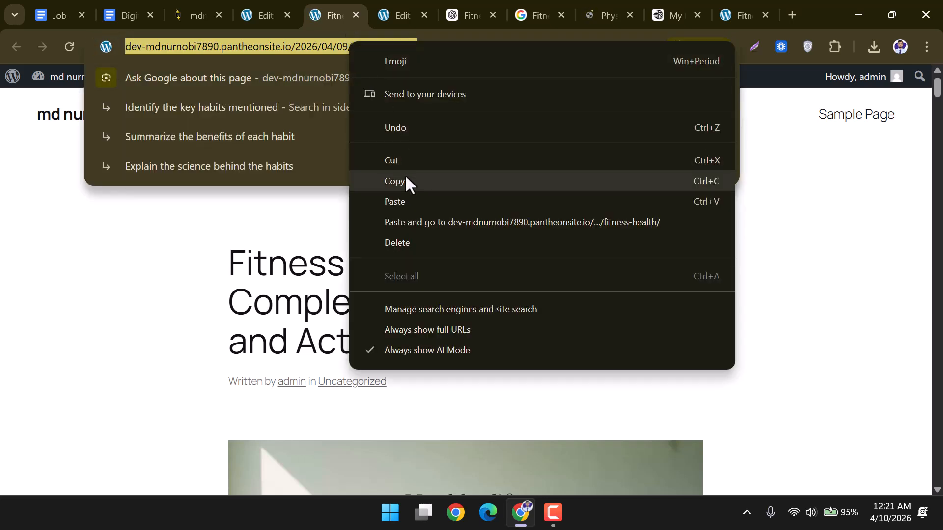
pyautogui.click(406, 181)
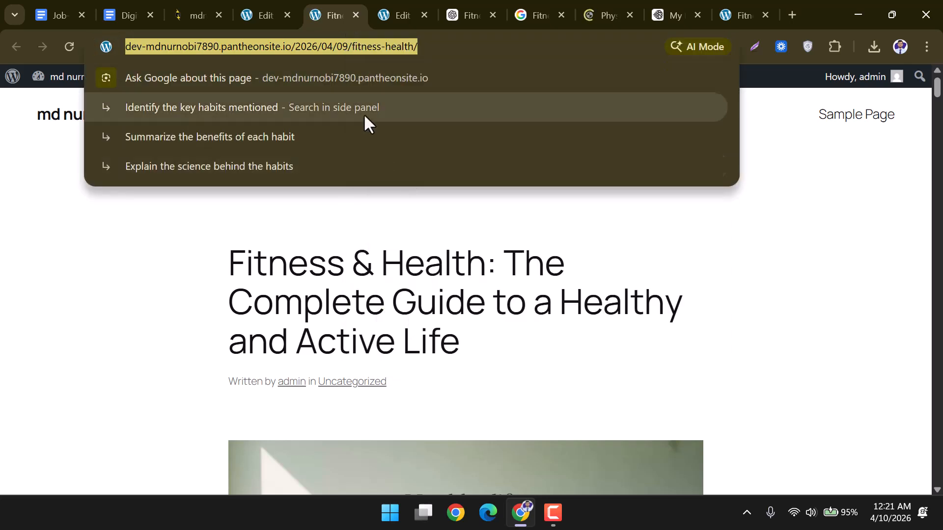
pyautogui.click(352, 14)
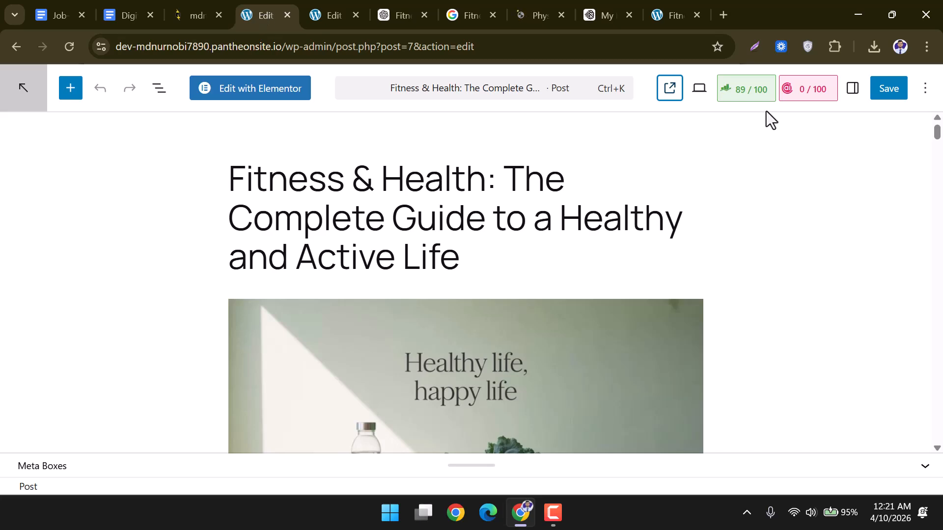
pyautogui.click(219, 6)
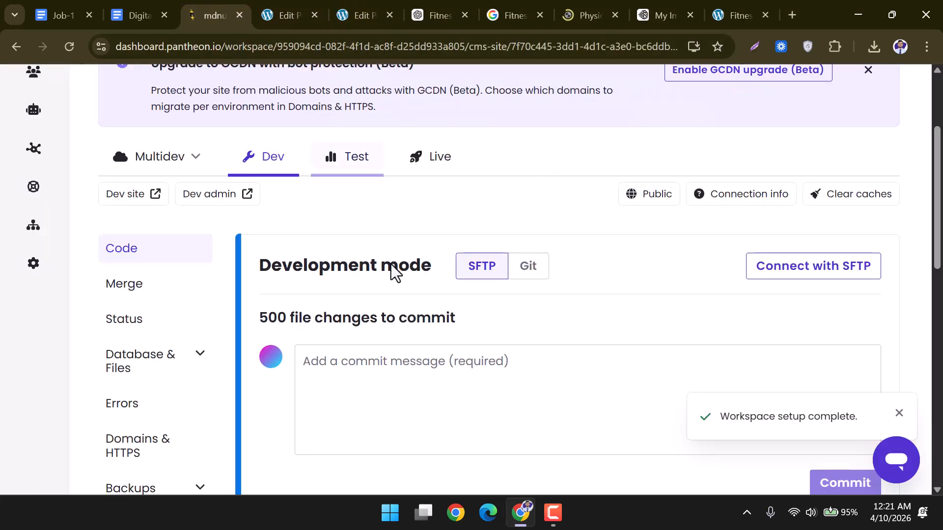
pyautogui.click(263, 12)
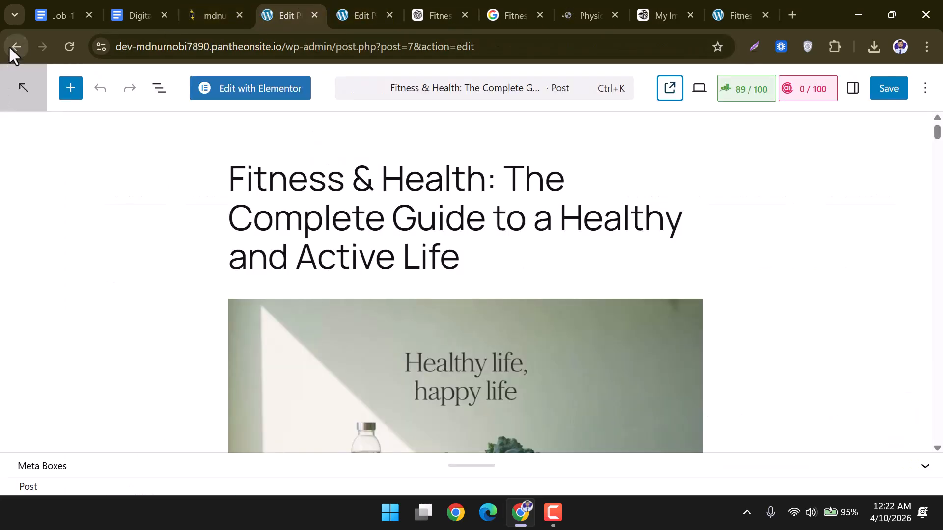